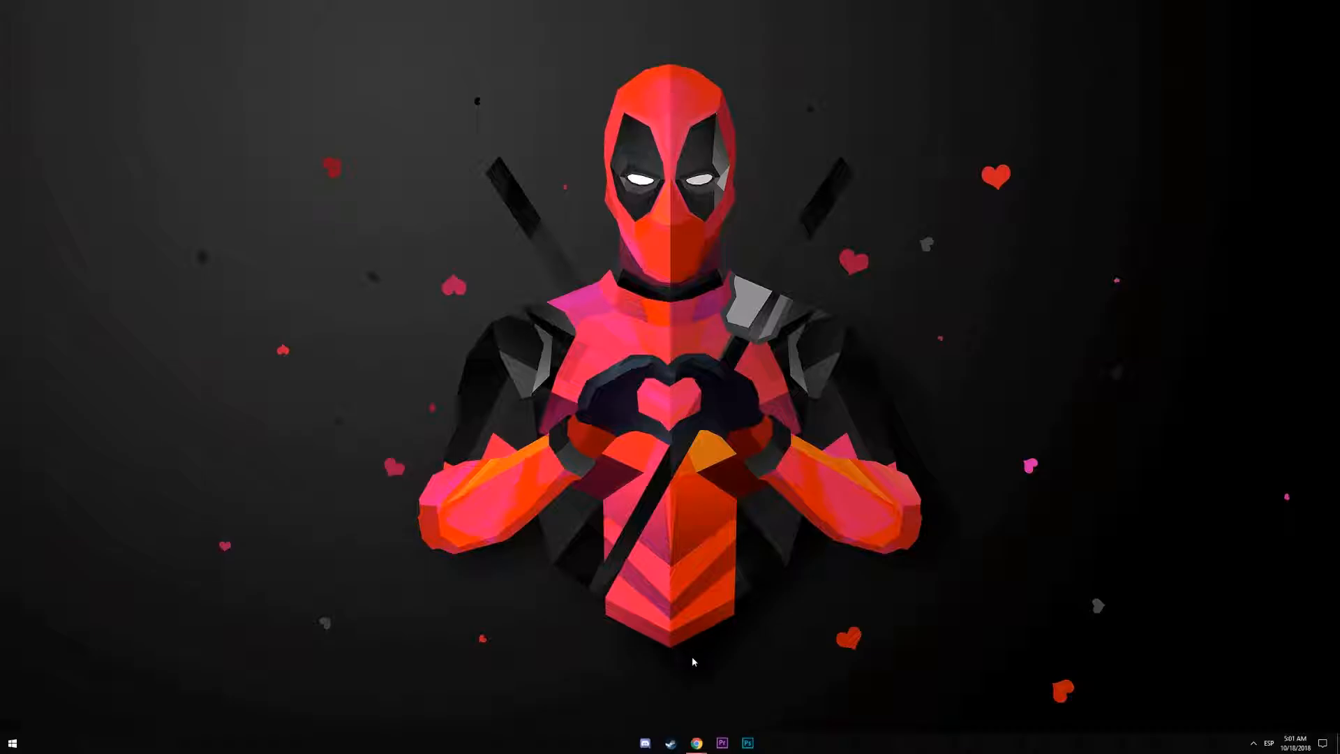
Show Chrome's taskbar jump list with its new window and incognito options
right_click(696, 742)
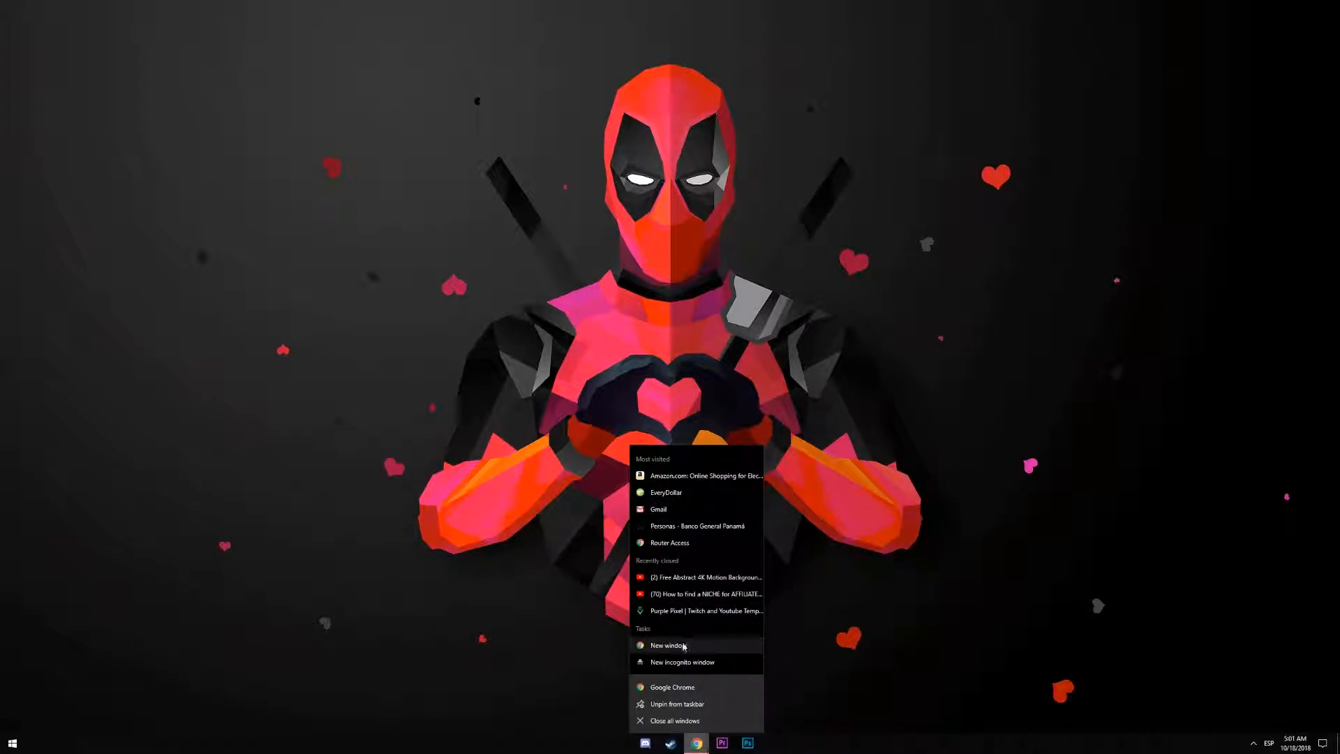
Search 'abstract loop' in a new Chrome window, view Images, then return to all results
click(715, 647)
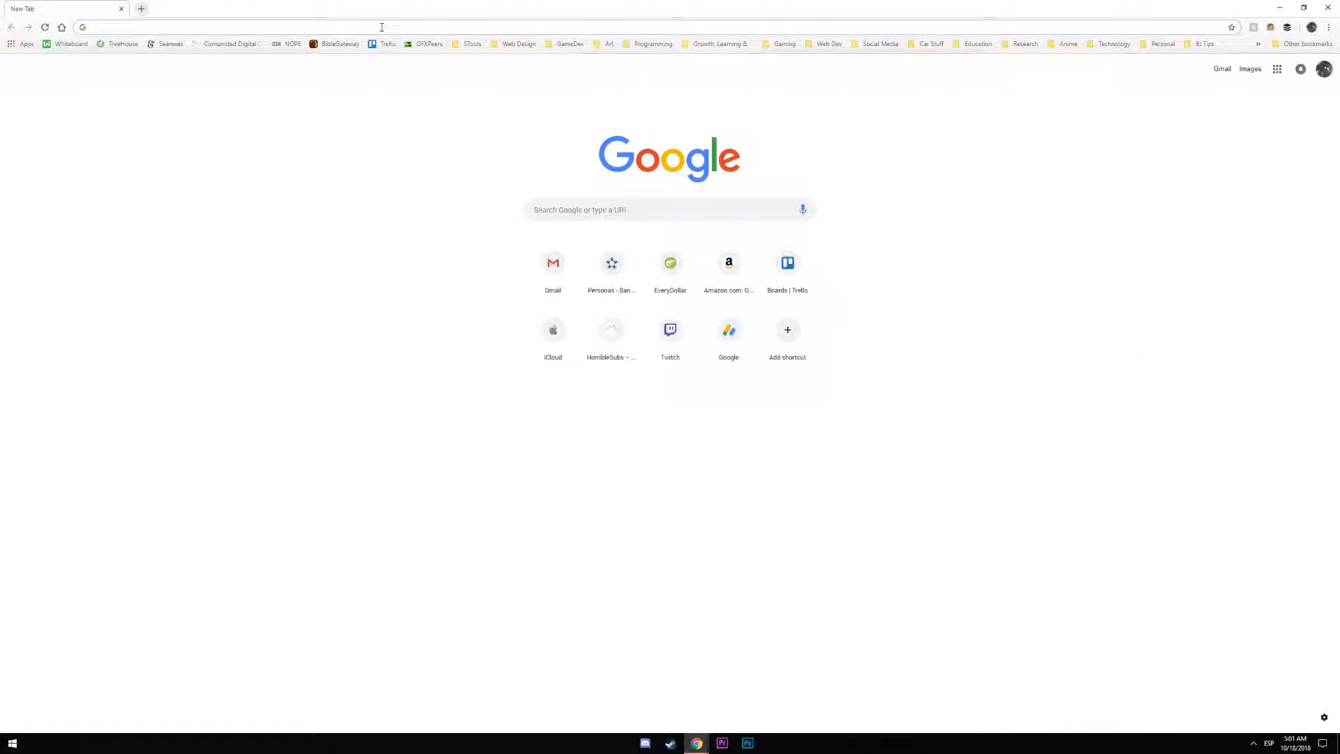
text(abstrac)
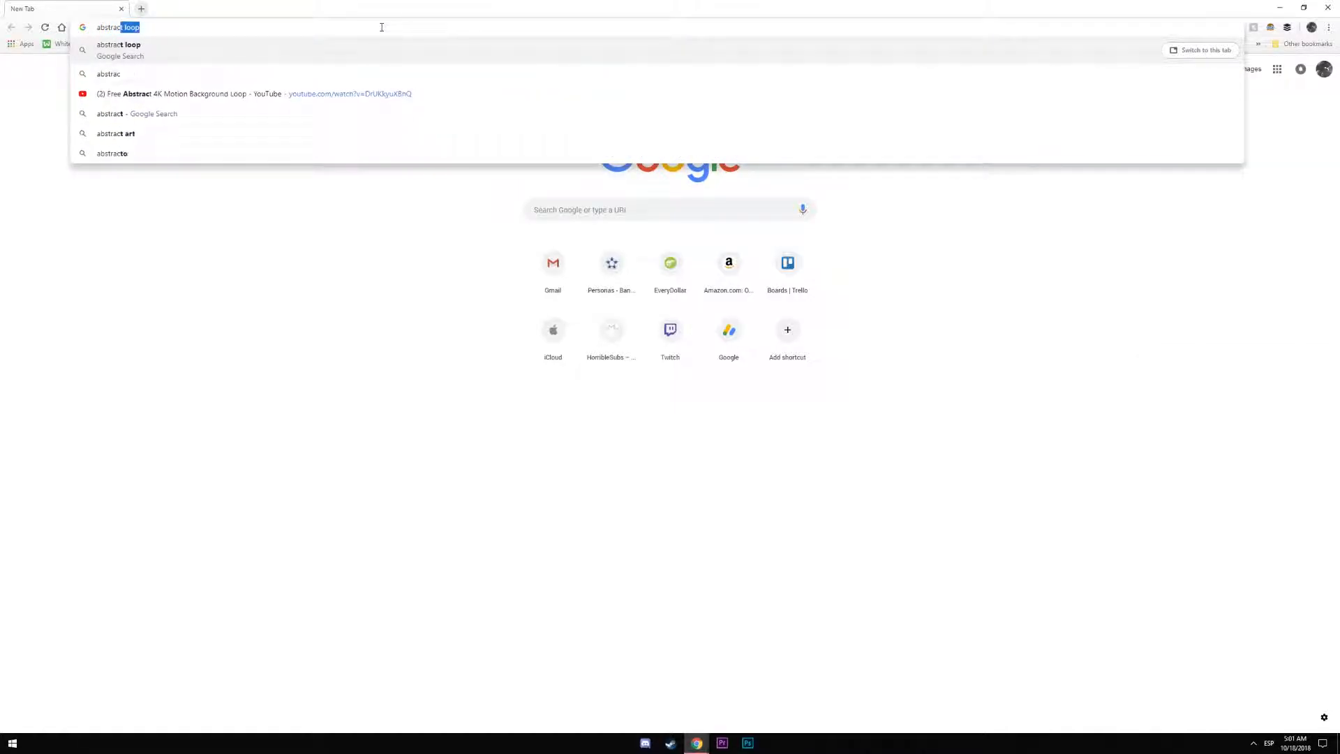
text(t loop)
key(Return)
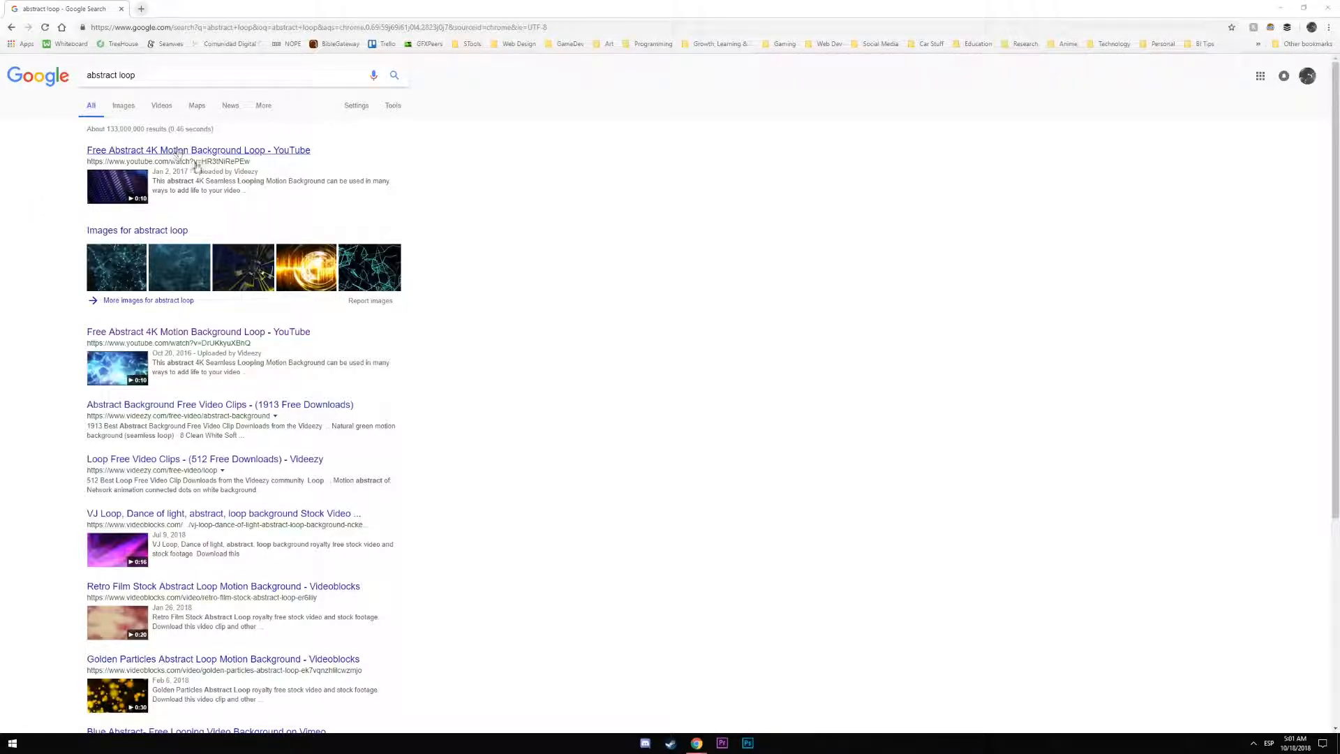
click(128, 273)
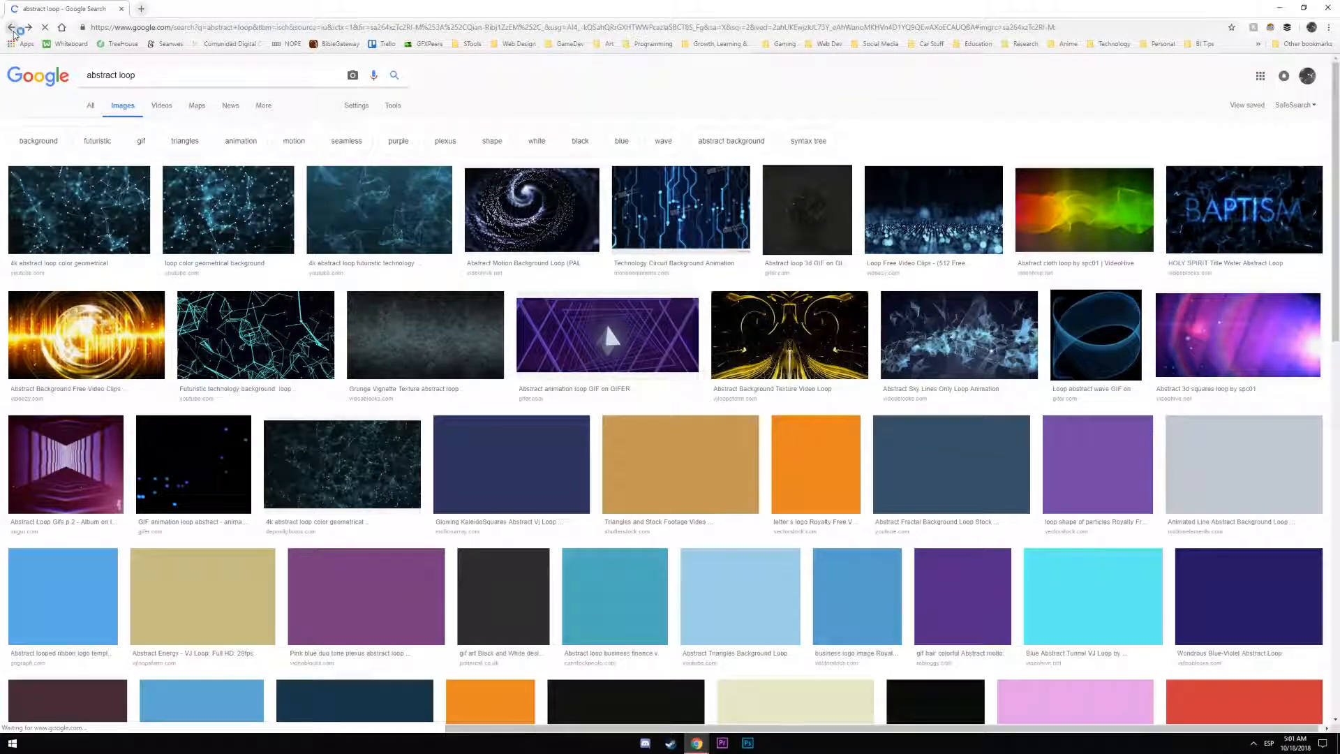
click(11, 27)
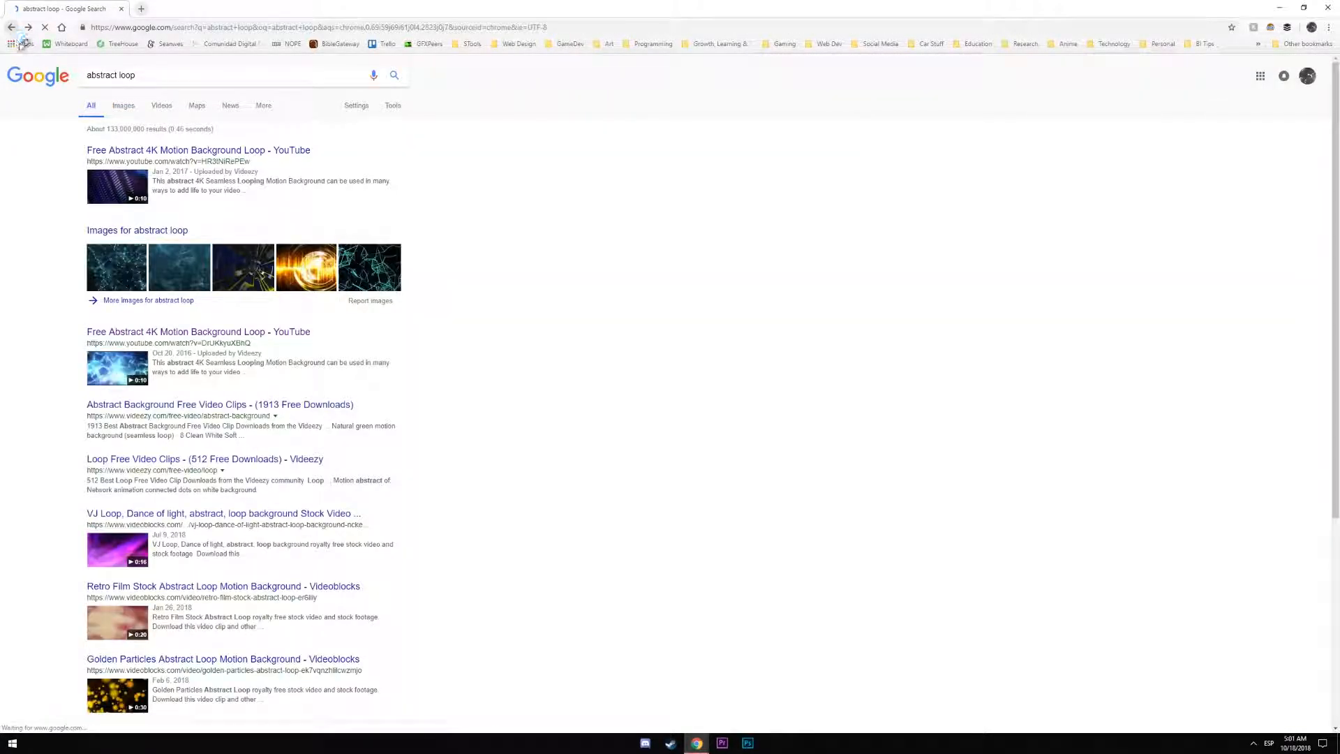
Open the second 'Free Abstract 4K Motion Background Loop' YouTube video and follow its Videezy download link
click(115, 362)
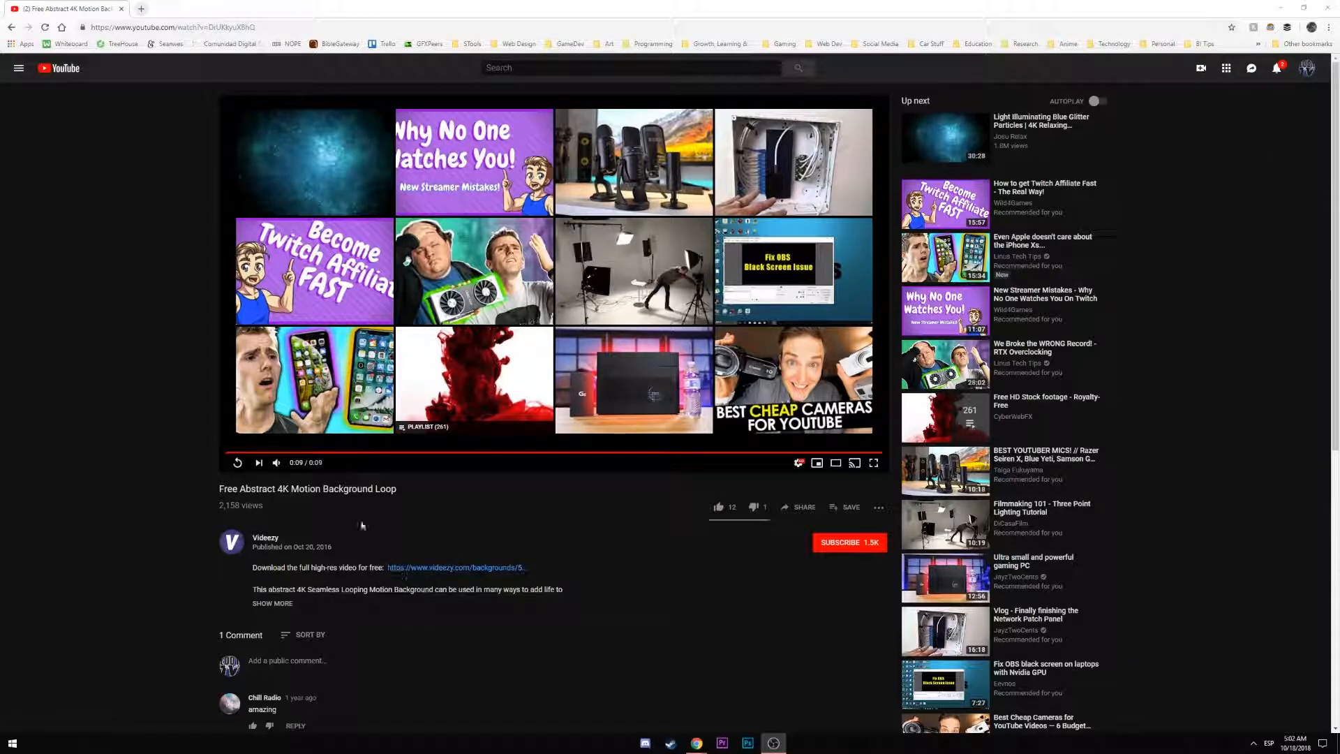
click(459, 568)
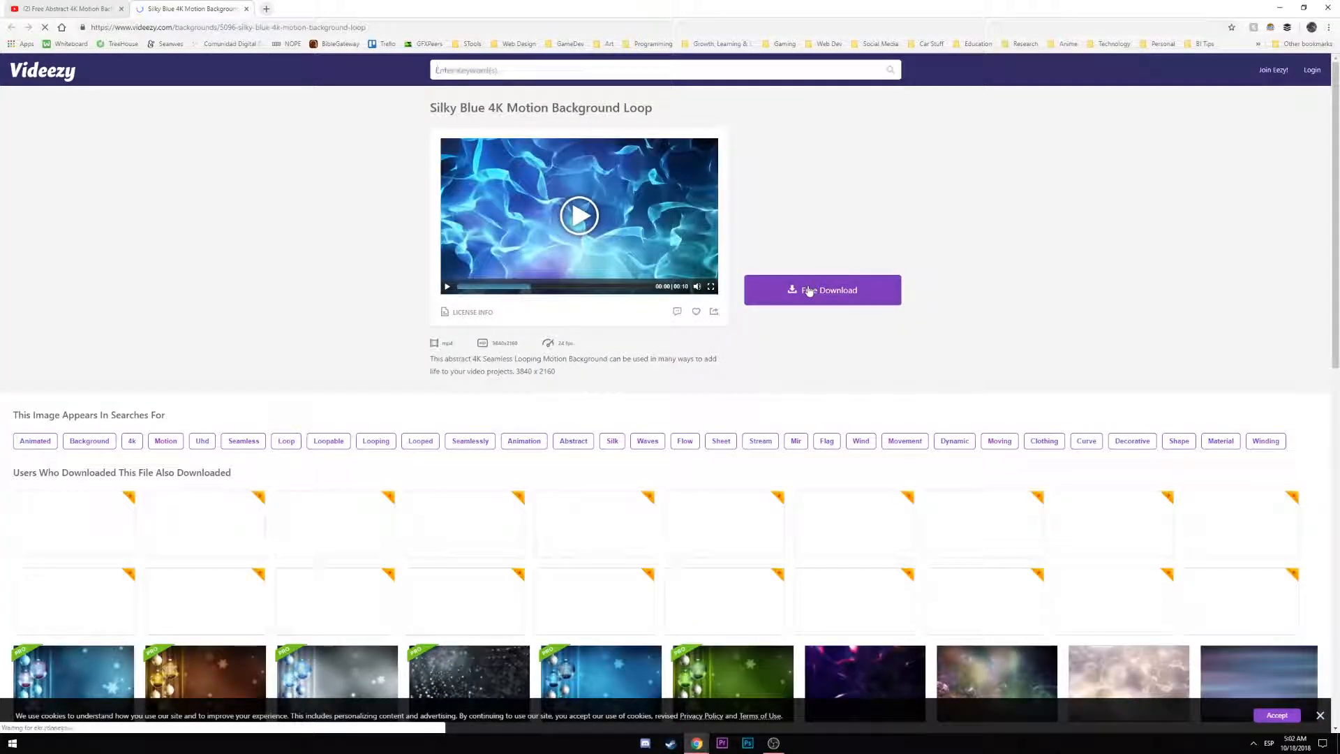
Download the Silky Blue video, preview it in Movies & TV, then maximize OBS Studio
click(812, 286)
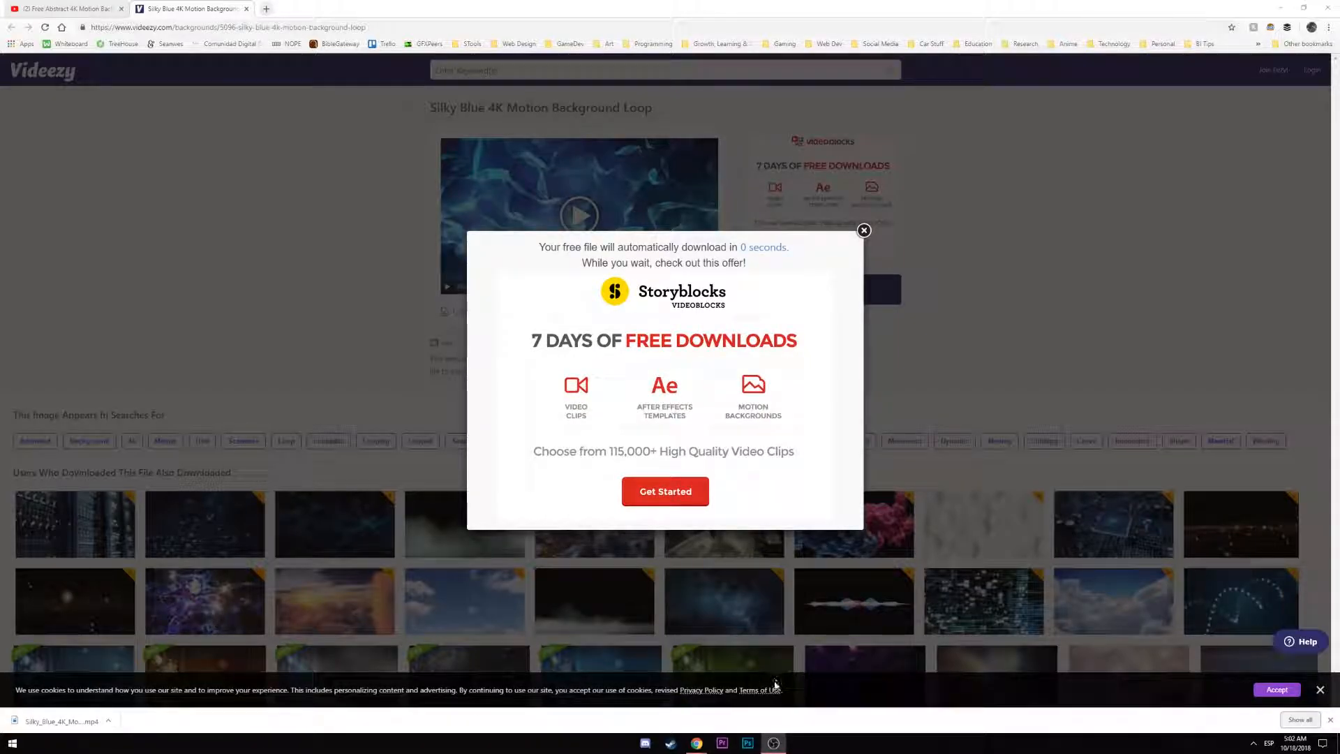
click(108, 721)
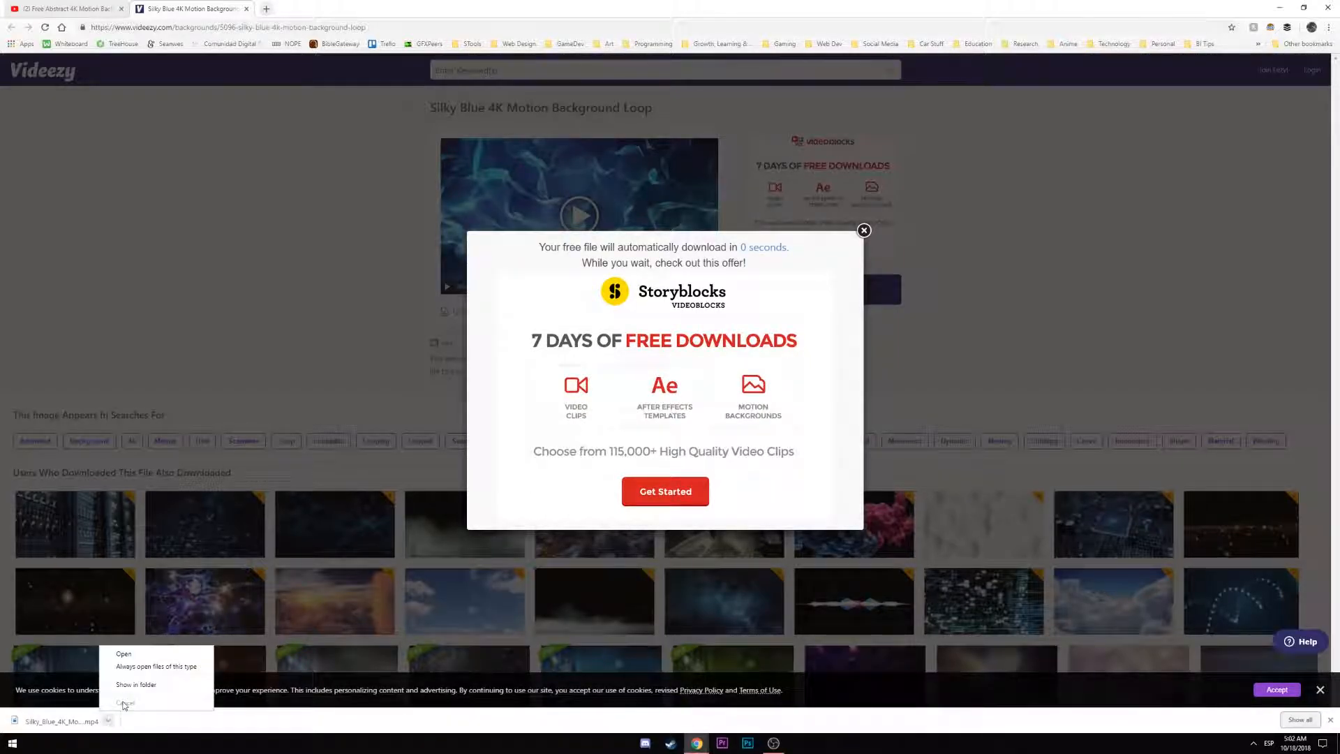
click(152, 655)
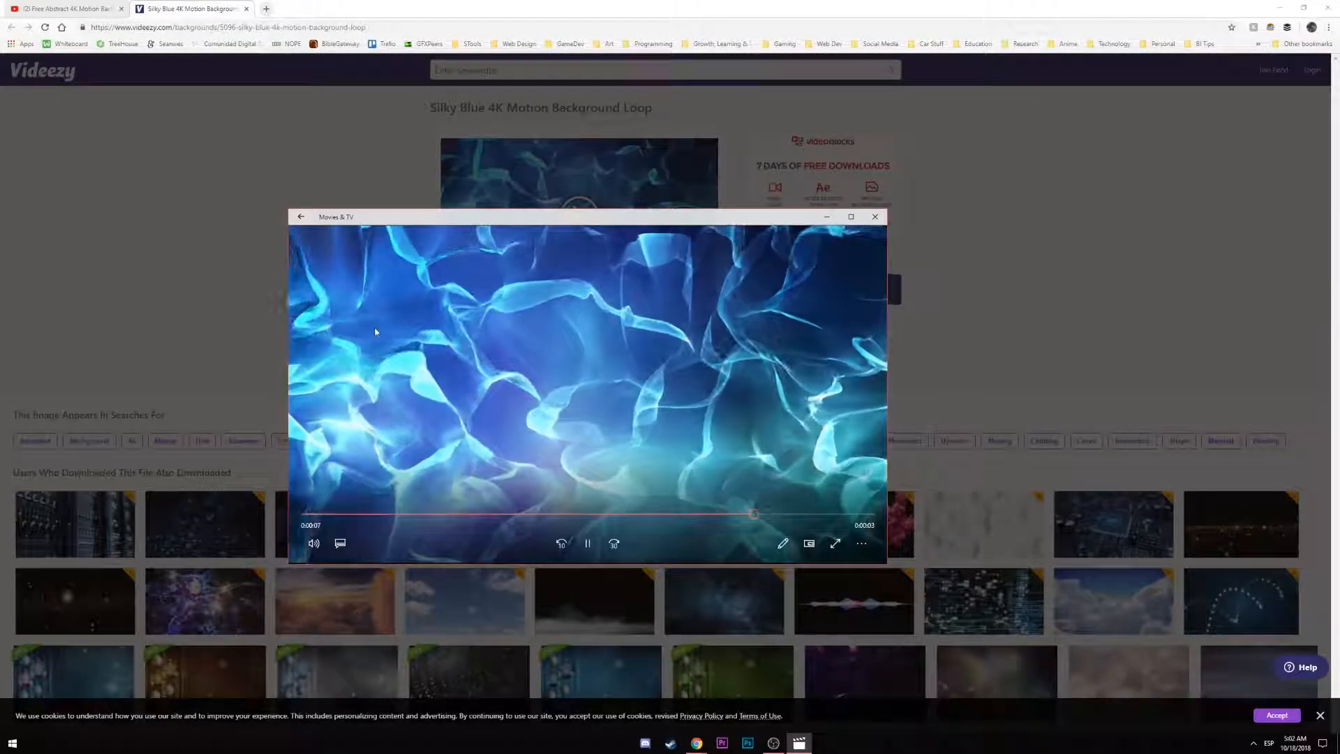
click(873, 221)
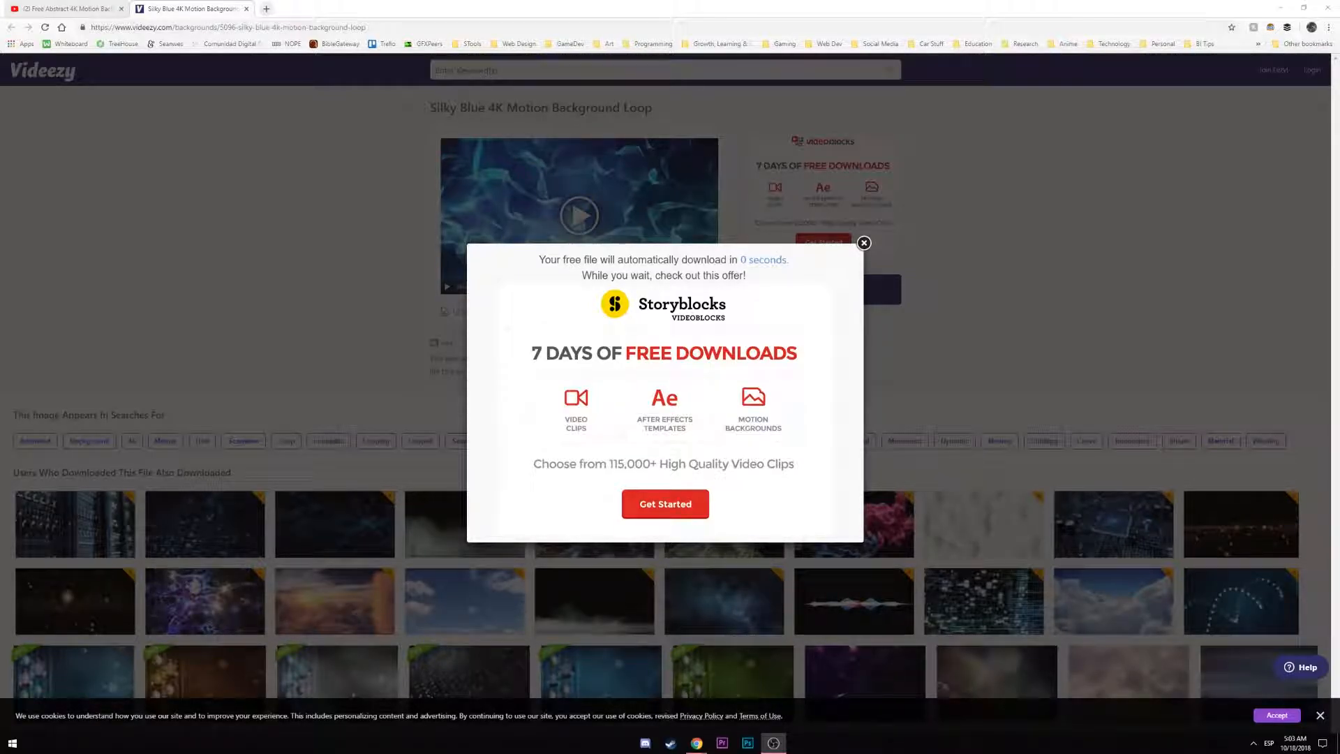
drag(0, 282, 653, 3)
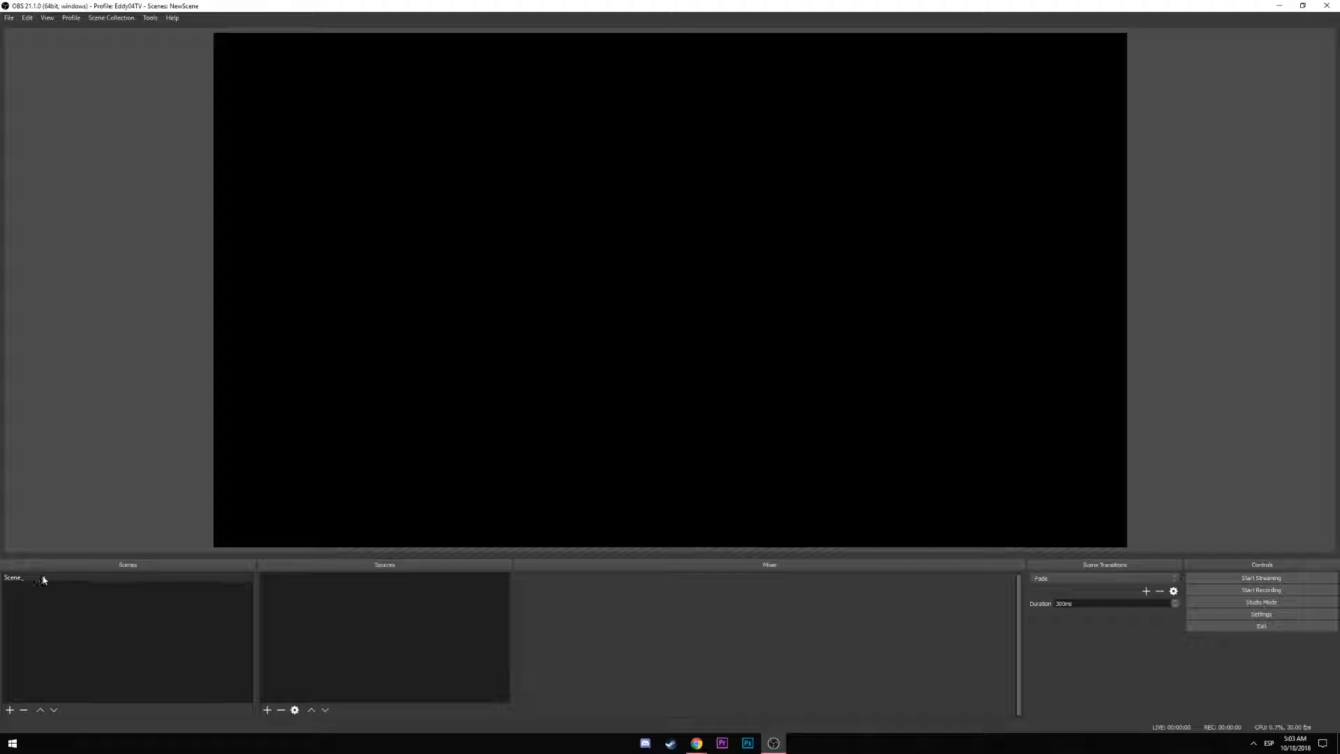
Add a looping Media Source 'BackgroundVideo' playing Silky_Blue_4K_Motion_Background_Loop.mp4
click(267, 710)
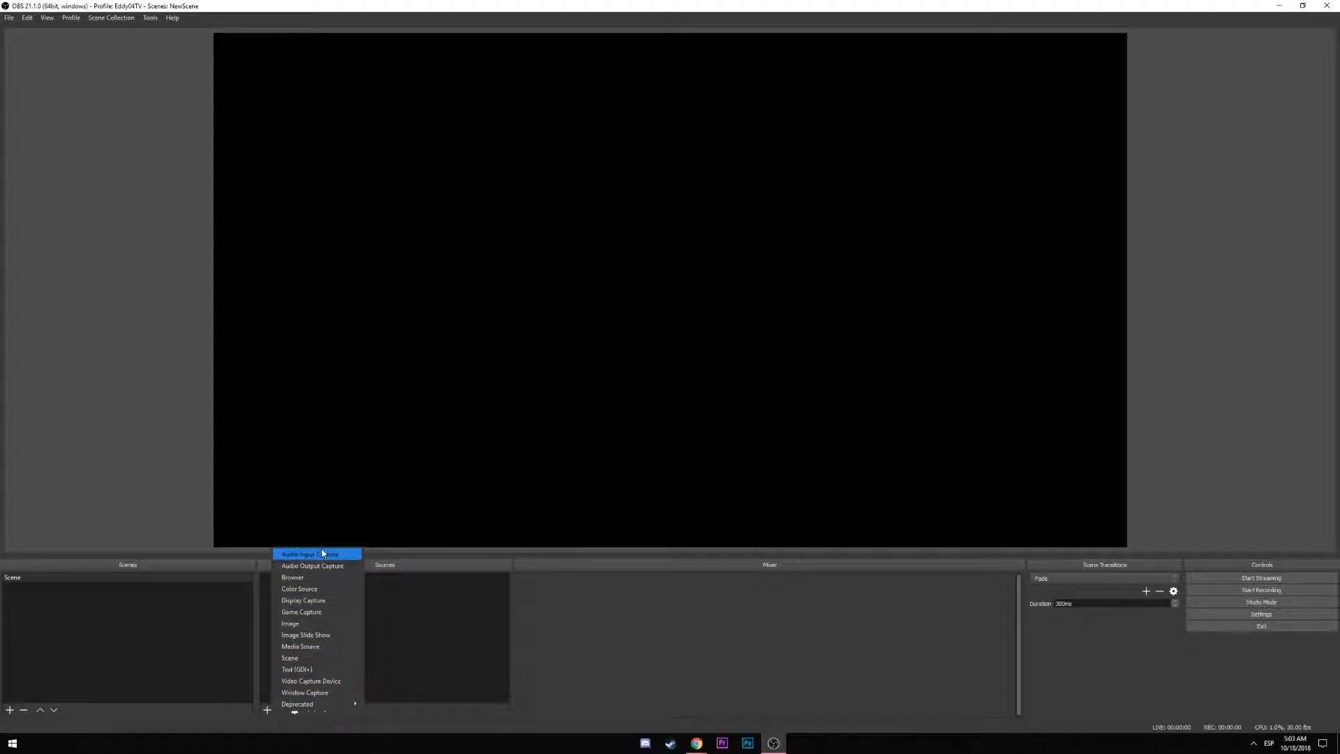
click(310, 646)
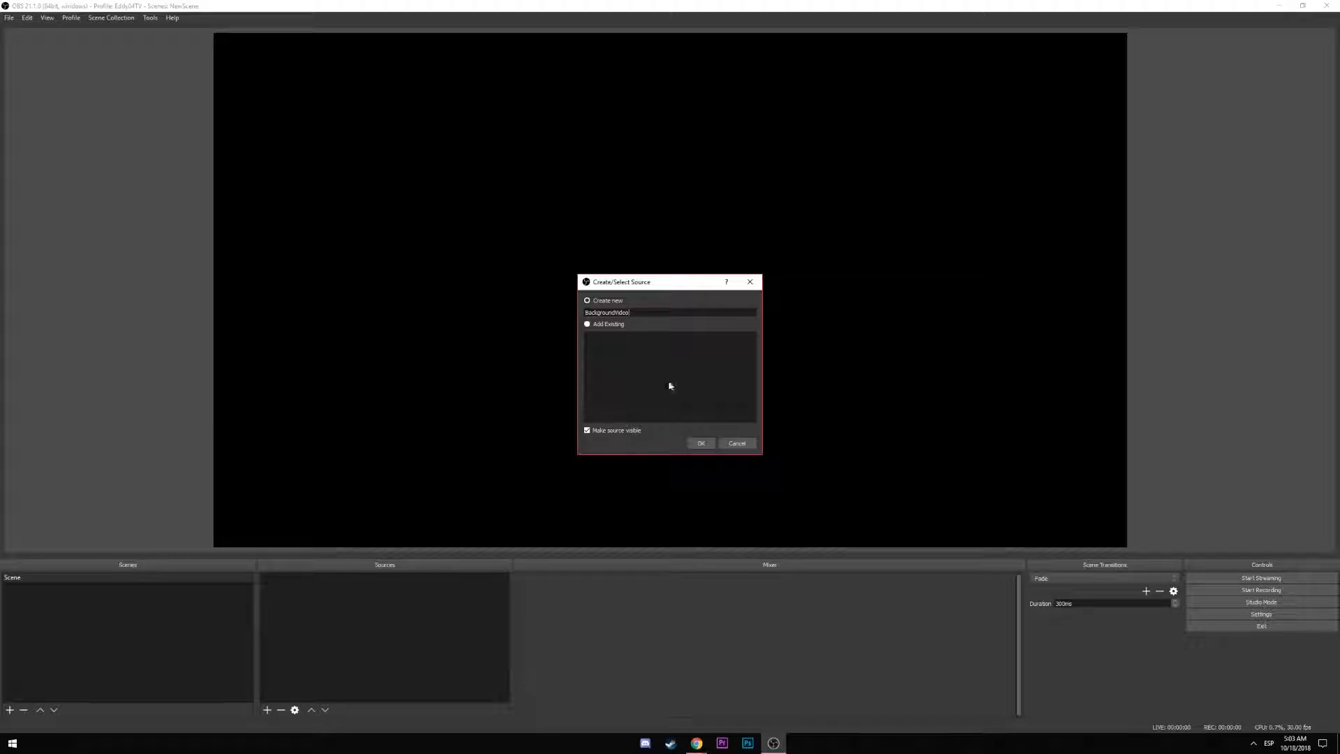
click(698, 444)
click(940, 491)
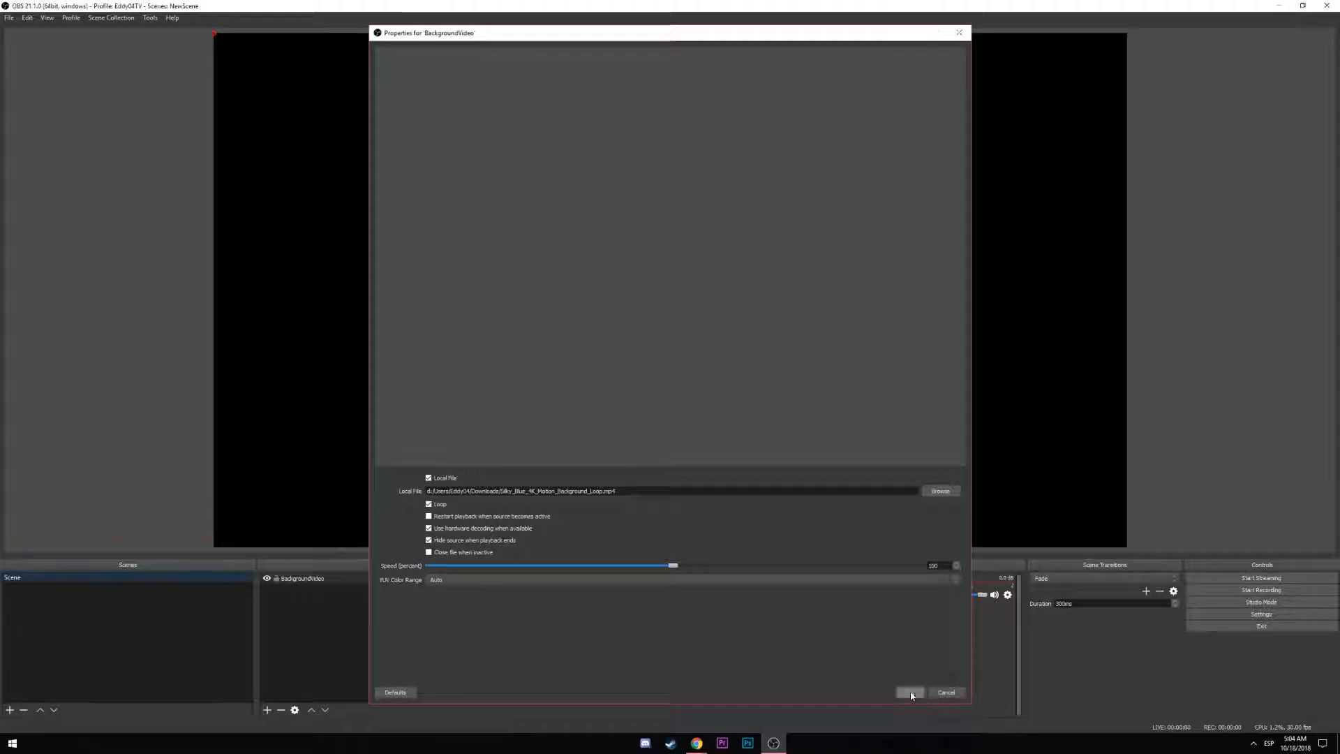
click(910, 693)
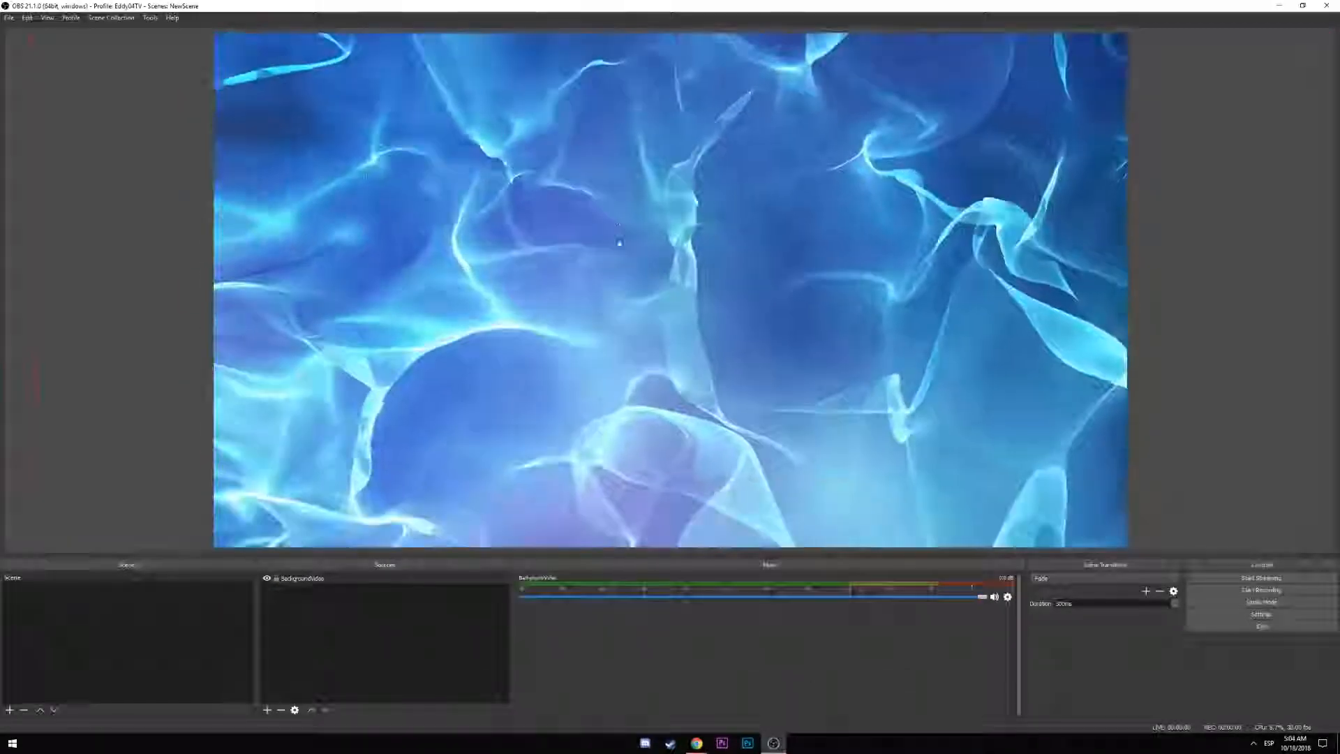
Fit the background video to the canvas with Ctrl+F and add a test Scene 2
drag(788, 388, 828, 387)
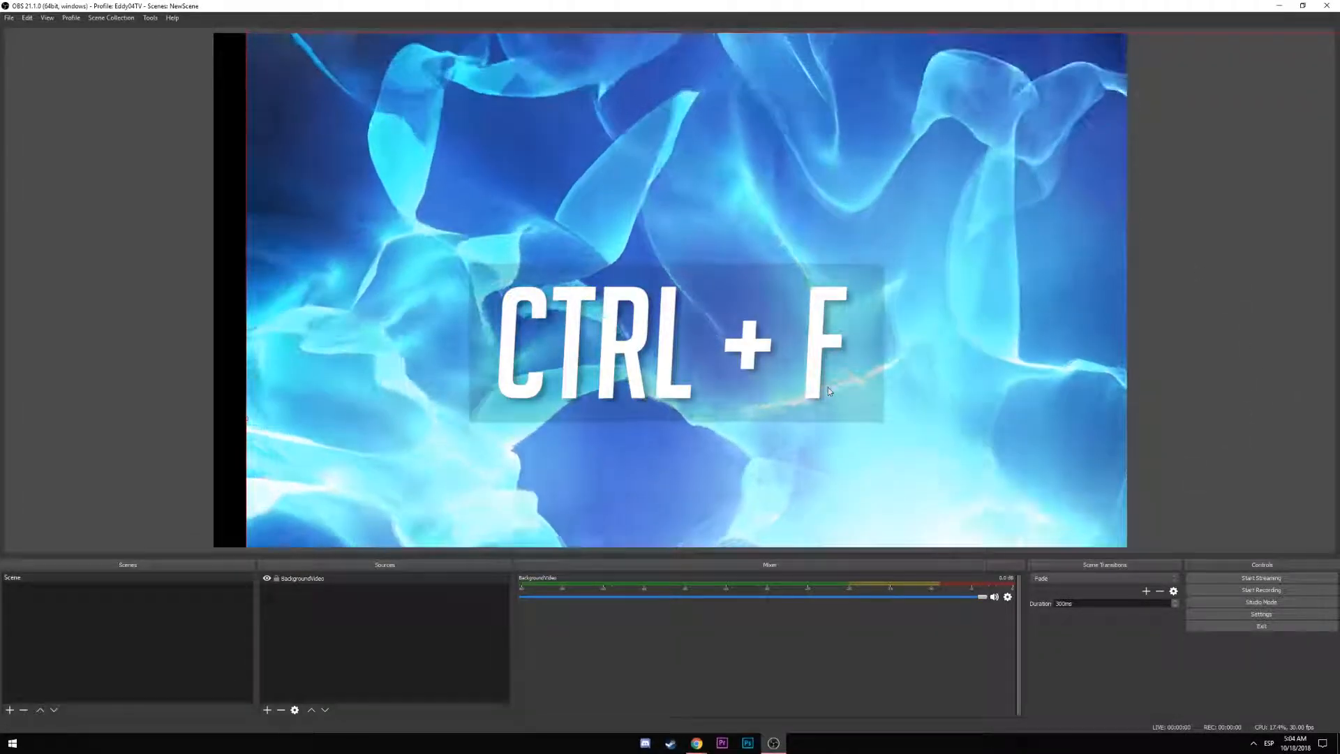
key(ctrl+f)
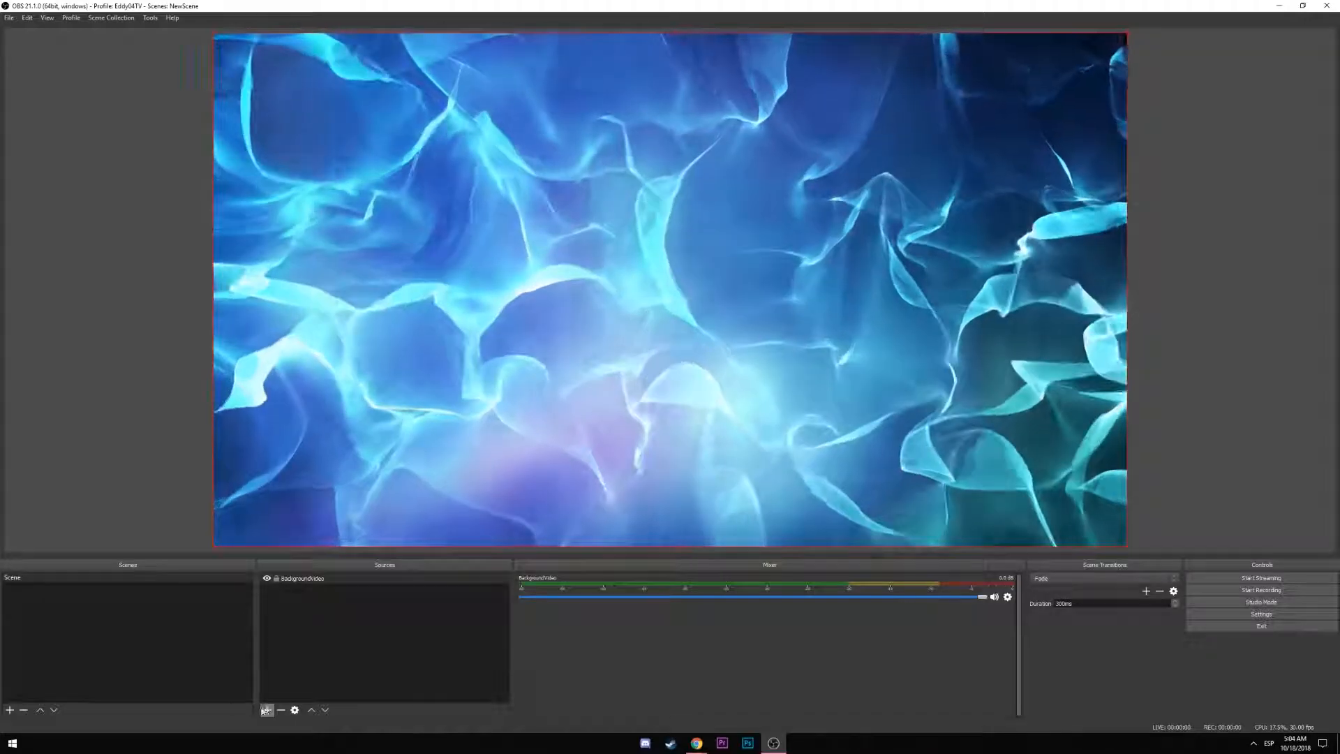
click(10, 710)
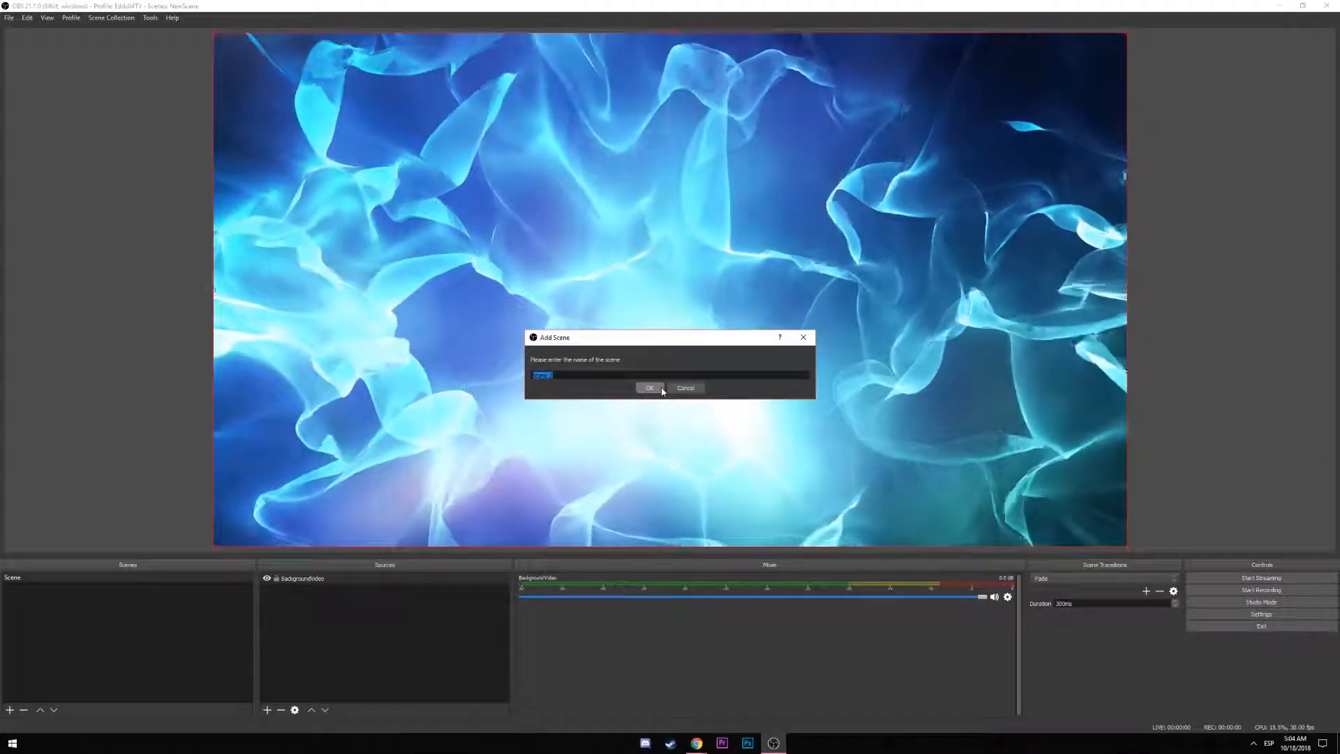
click(661, 389)
Switch between Scene and Scene 2, then remove Scene 2
click(39, 577)
click(38, 587)
click(32, 578)
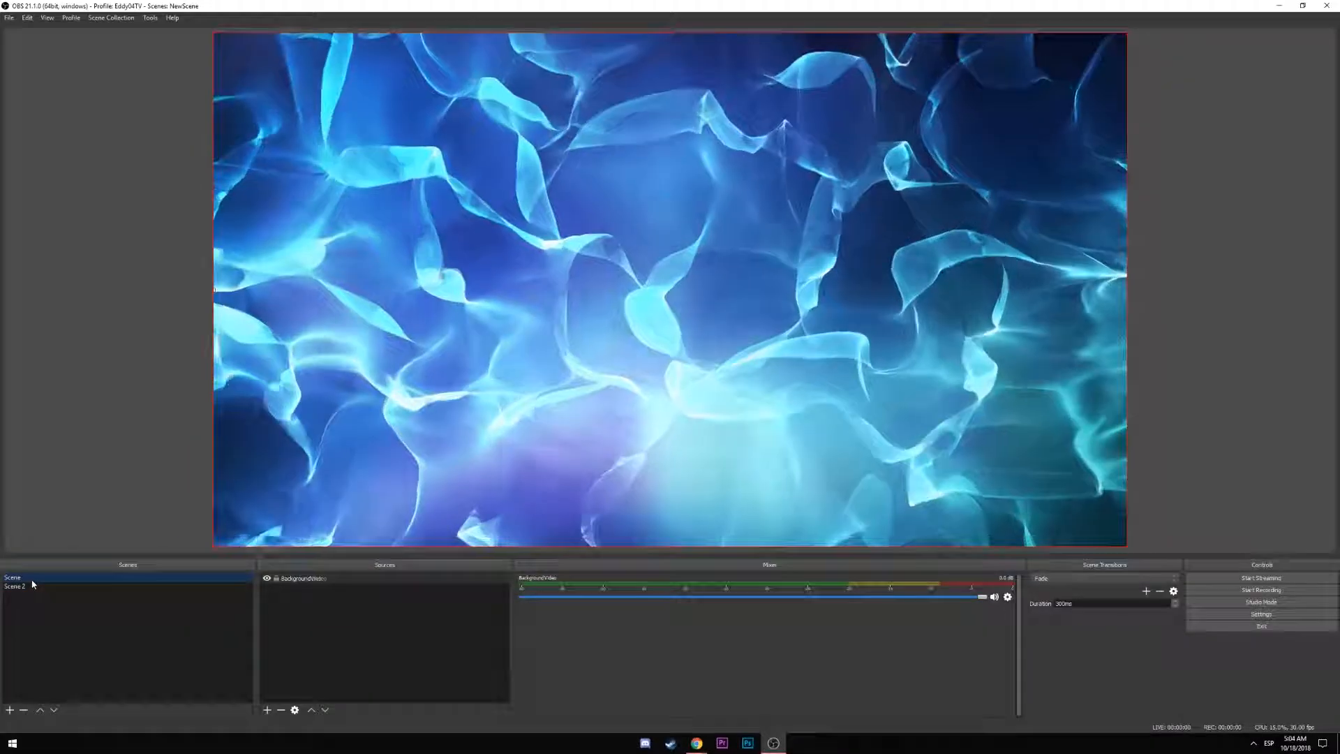
click(30, 587)
click(32, 578)
click(29, 588)
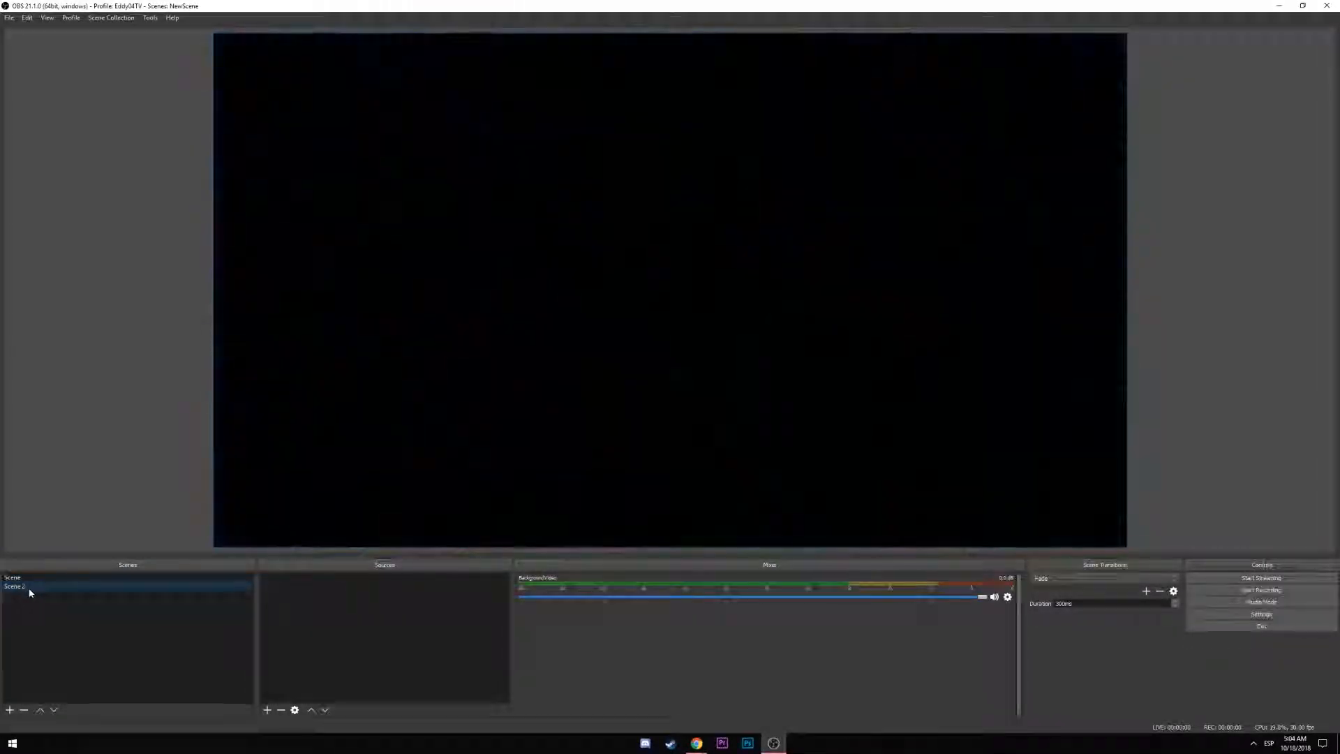
right_click(29, 593)
click(106, 635)
click(695, 384)
Rename the IntroText source to Header
click(319, 579)
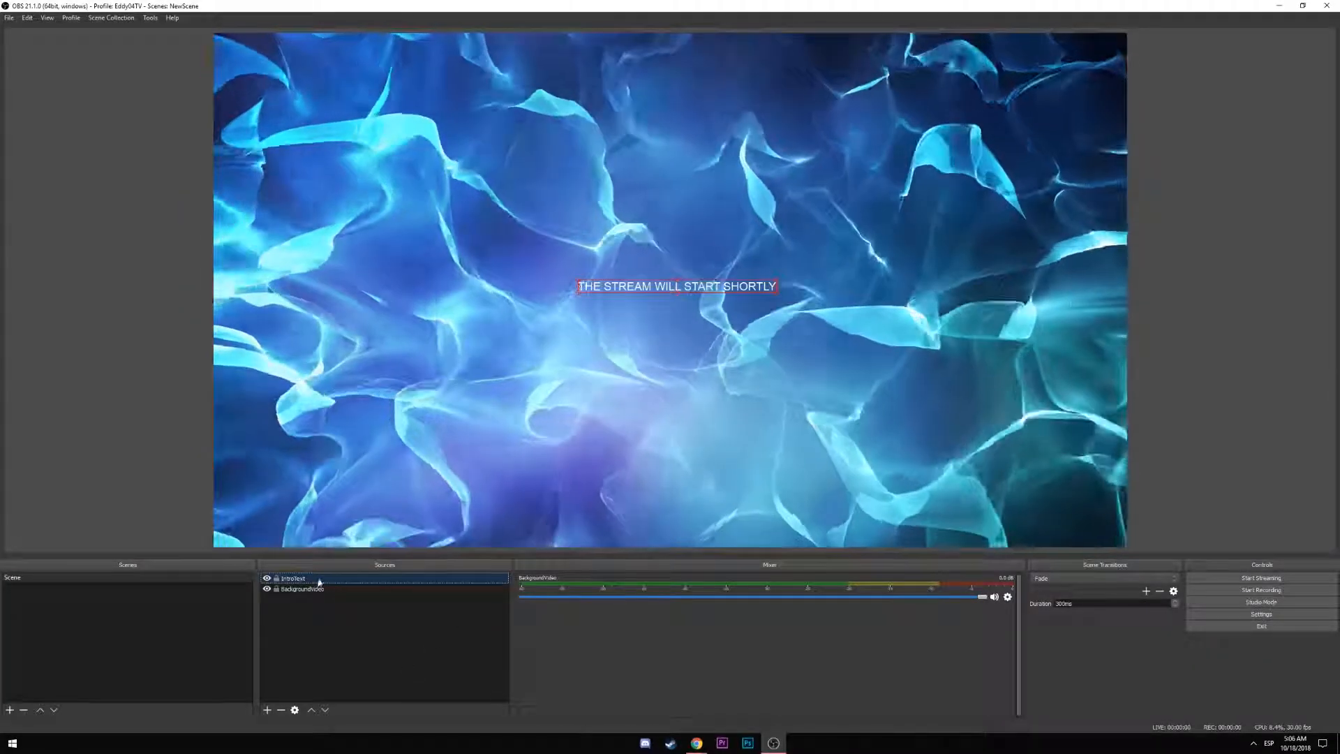
click(297, 580)
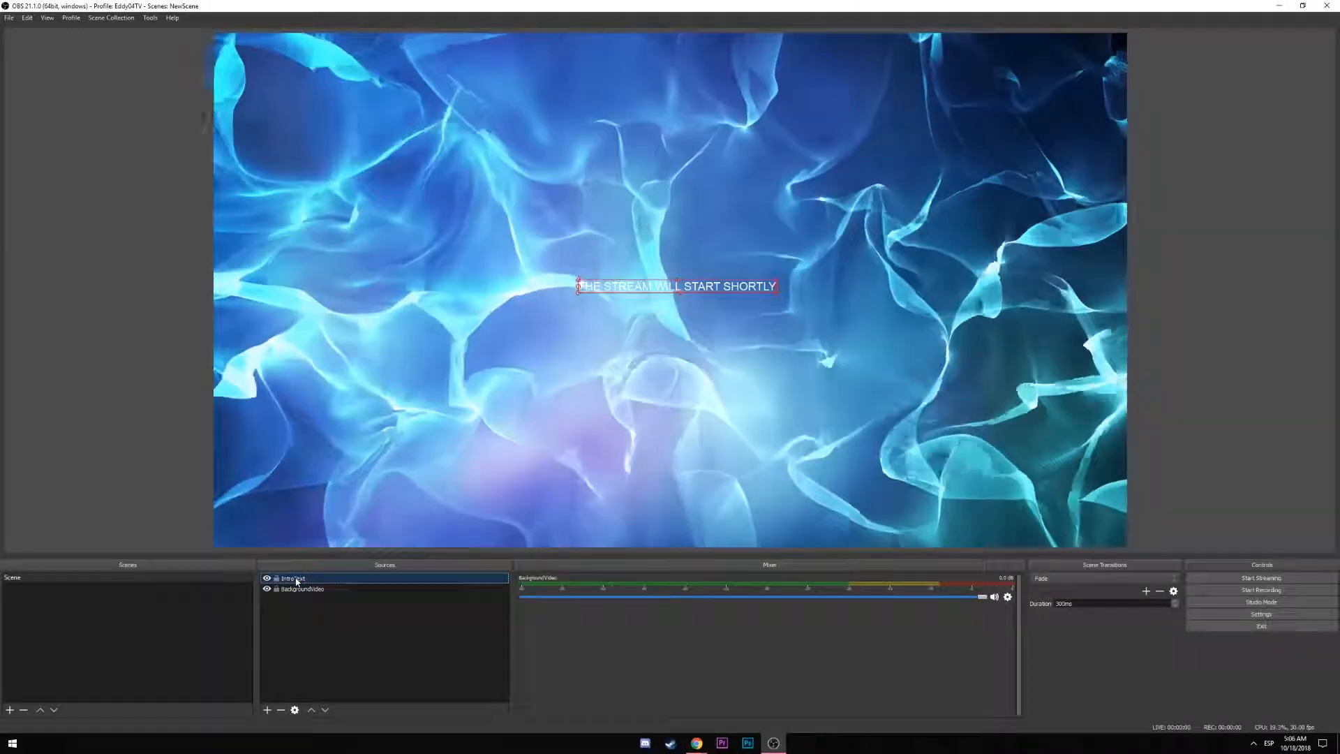
right_click(297, 580)
click(332, 473)
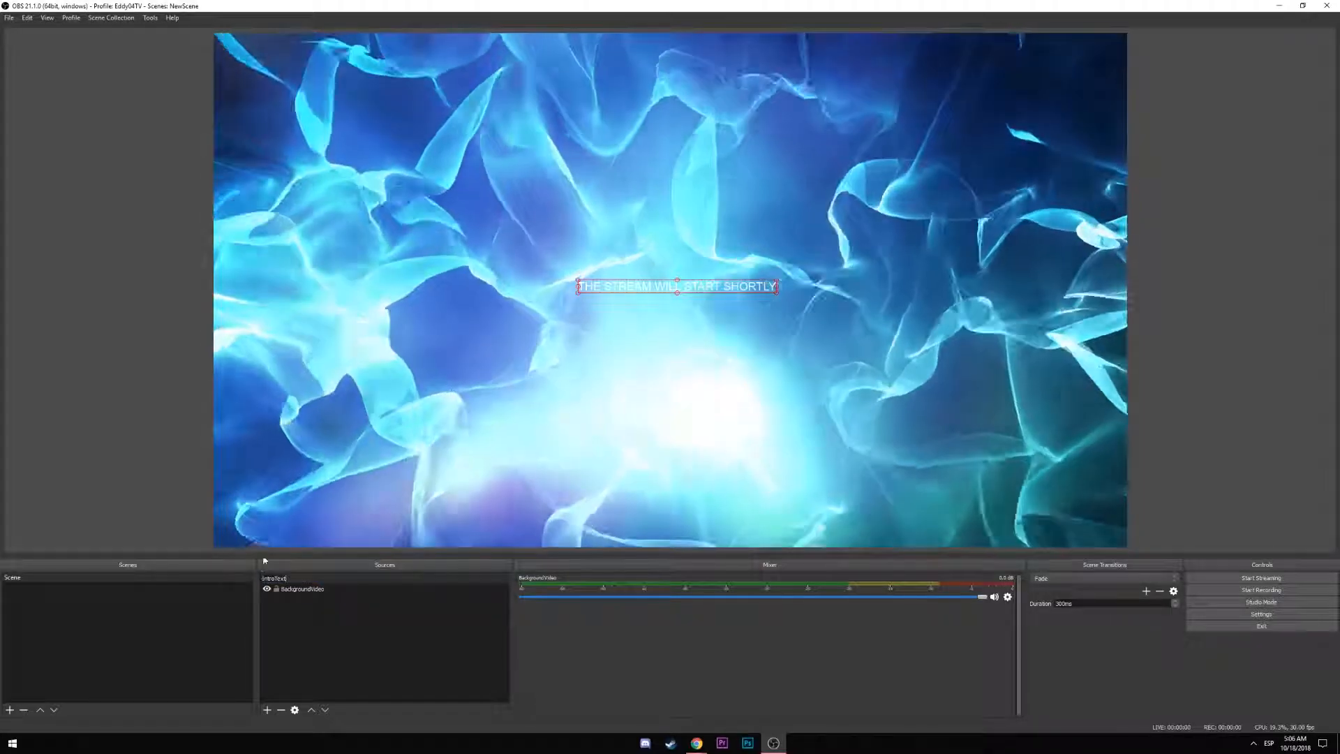
drag(287, 577, 202, 580)
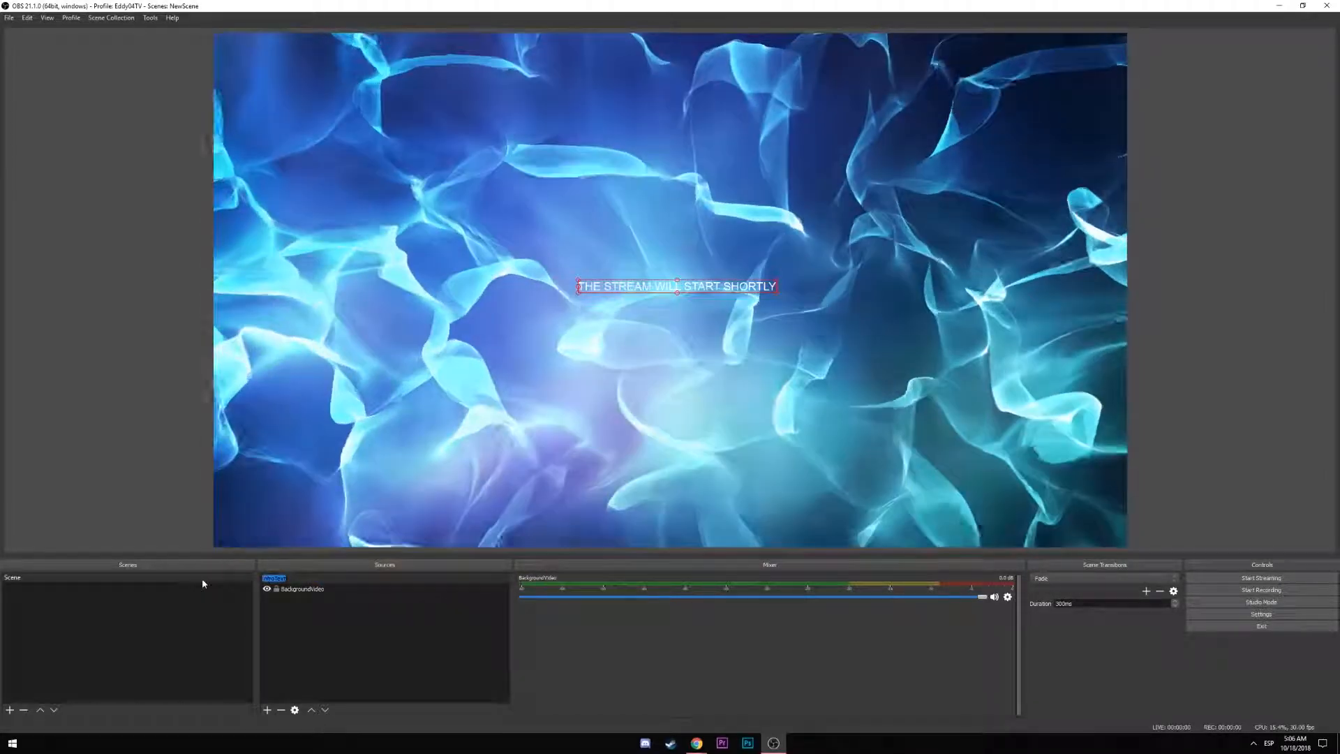
text(Hell)
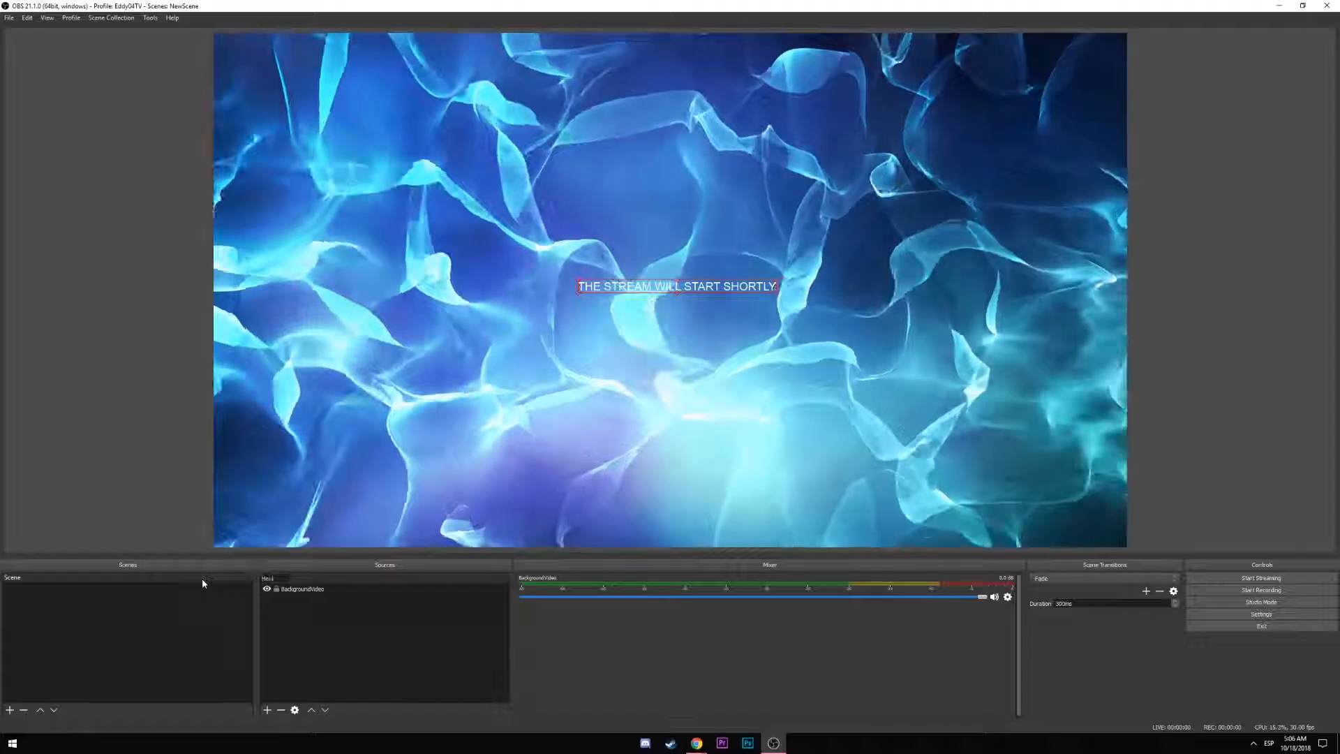
text(er)
key(Return)
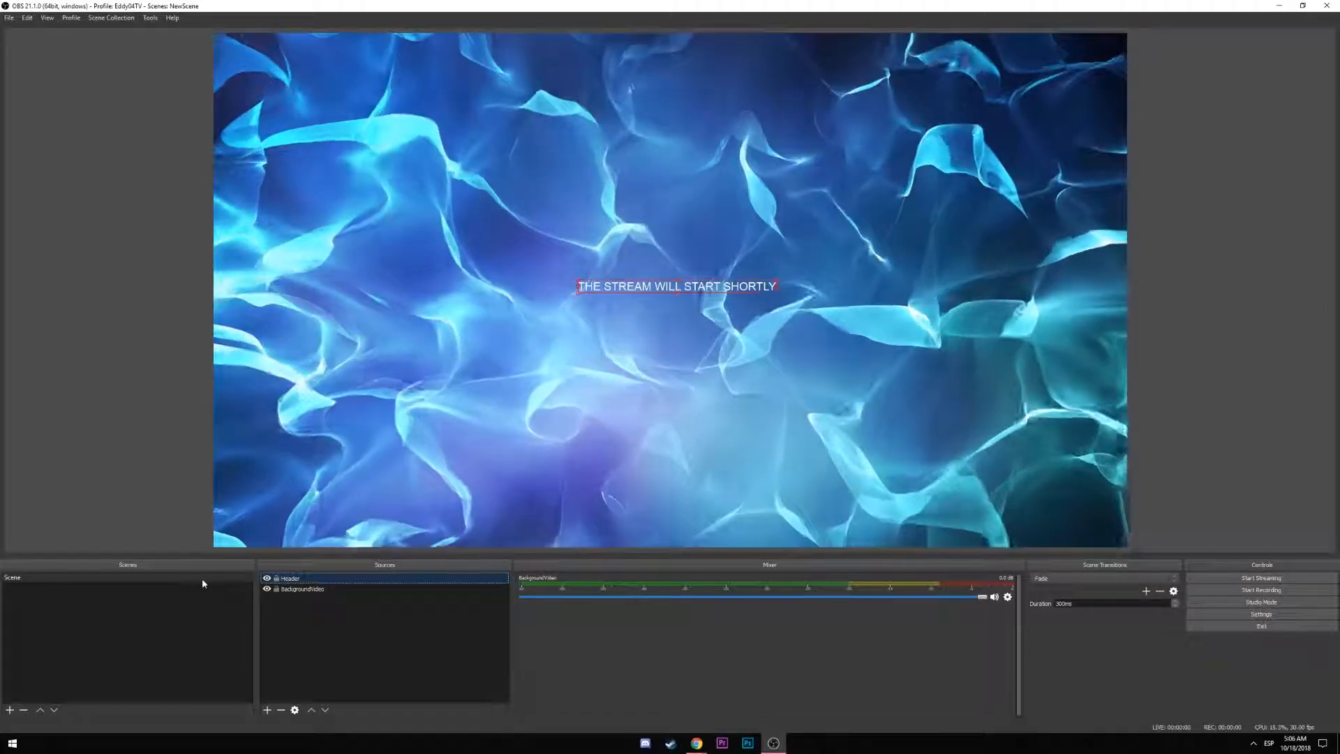
Add a Text (GDI+) source named SubHeader
click(267, 710)
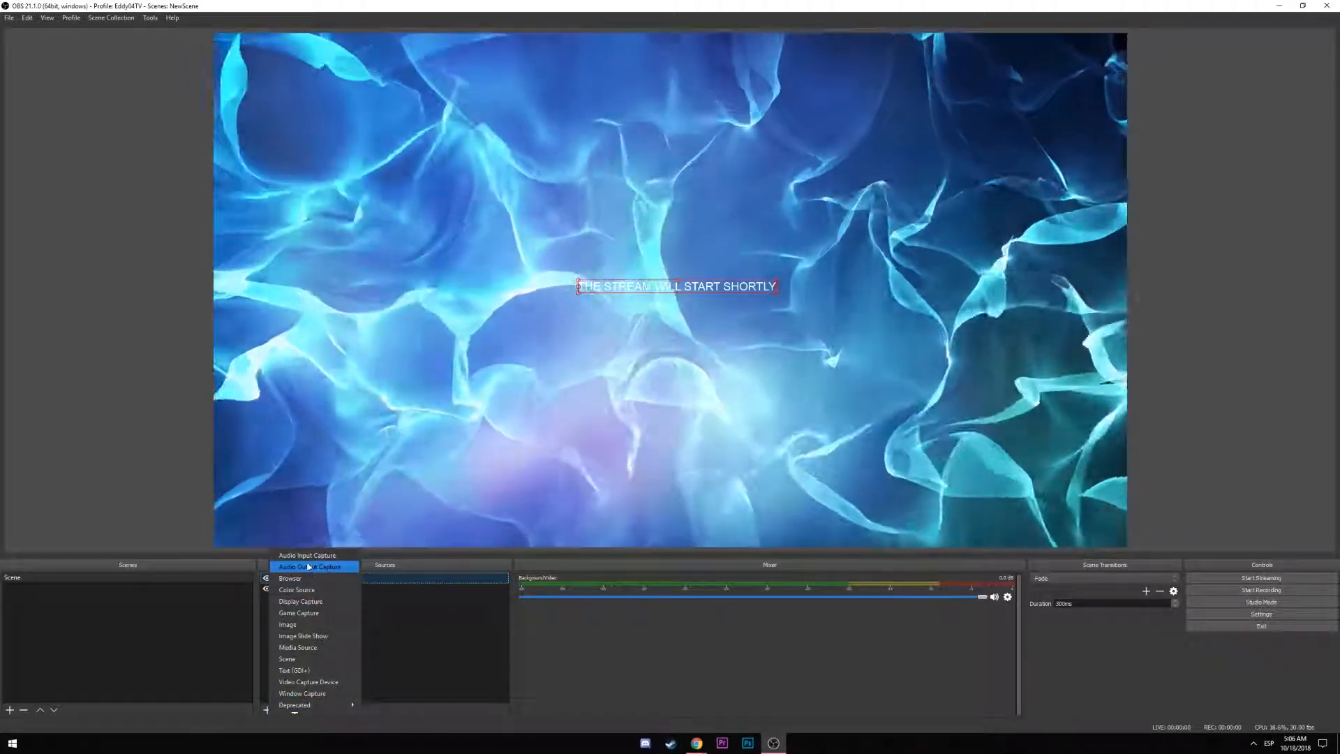
click(294, 670)
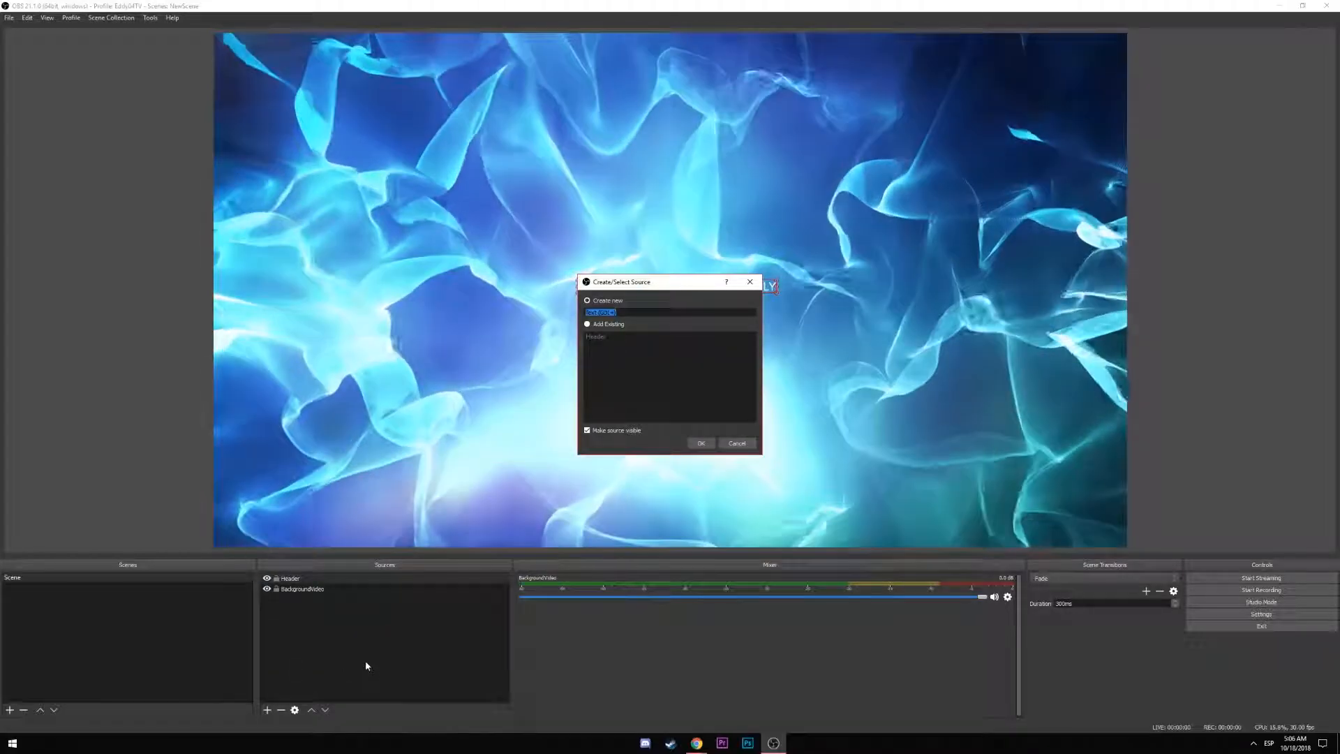
text(SubHead)
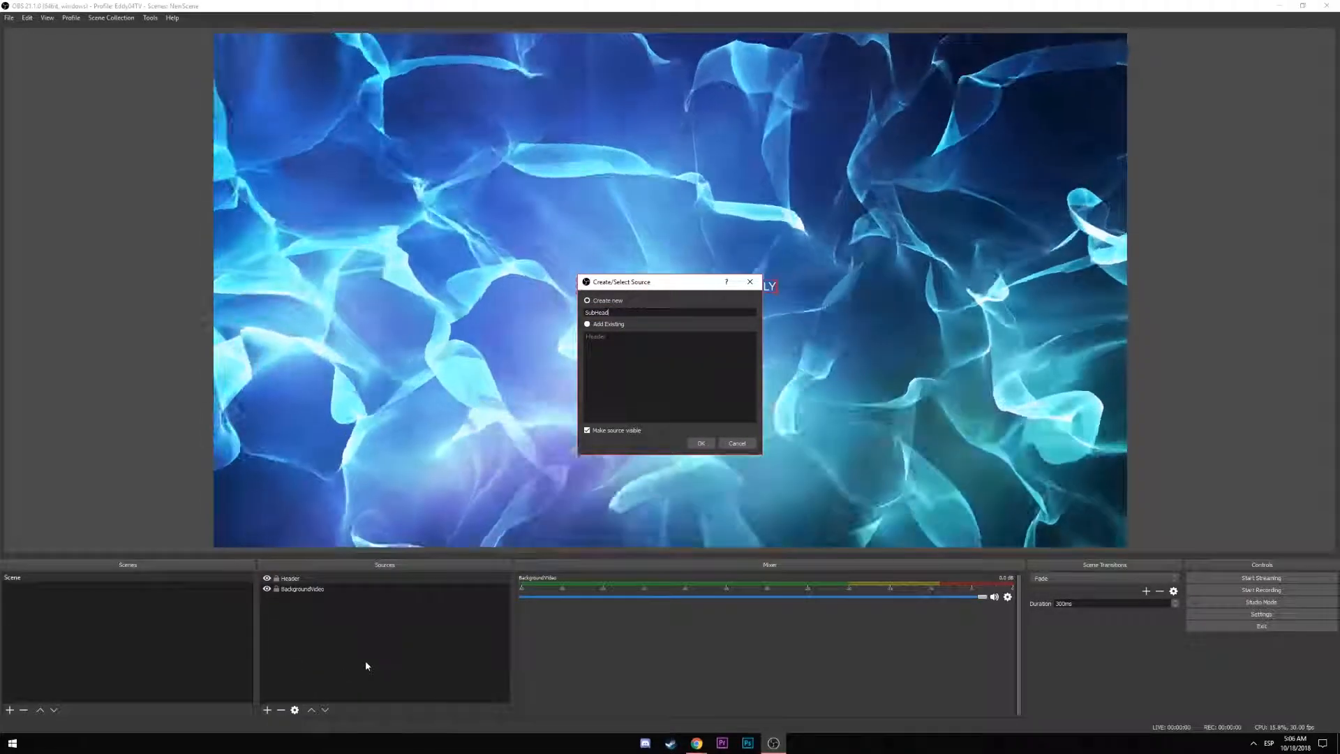
text(er)
key(Return)
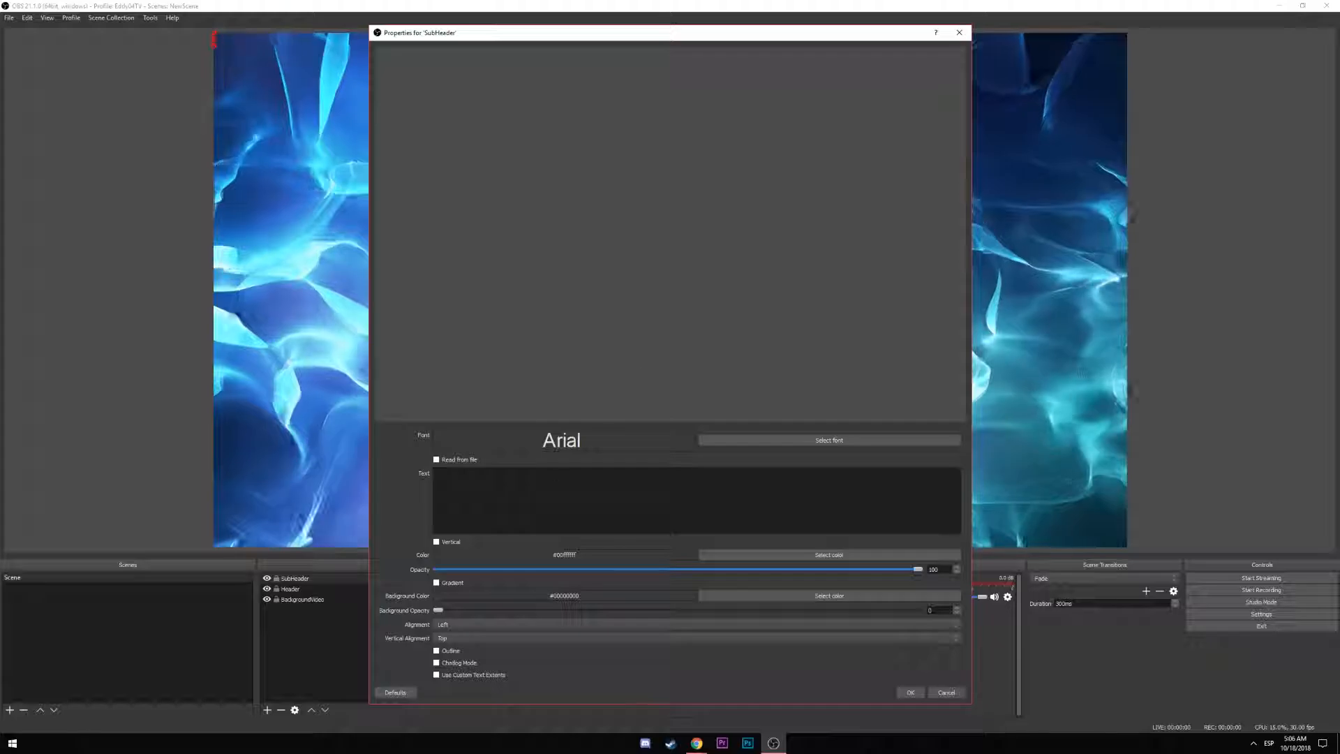
Set the SubHeader text to DON'T FORGET TO FOLLOW and centre it below the header
click(519, 487)
text(d)
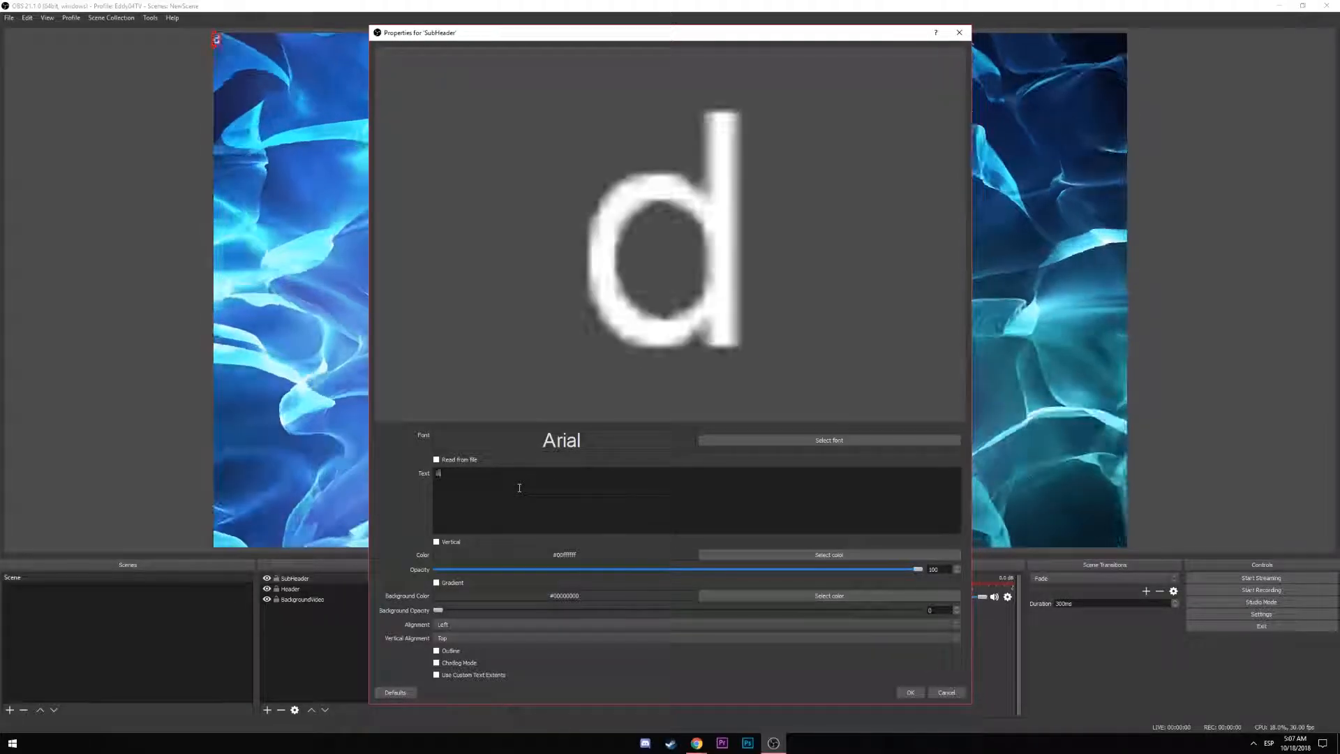
text(on{)
key(BackSpace)
text('t)
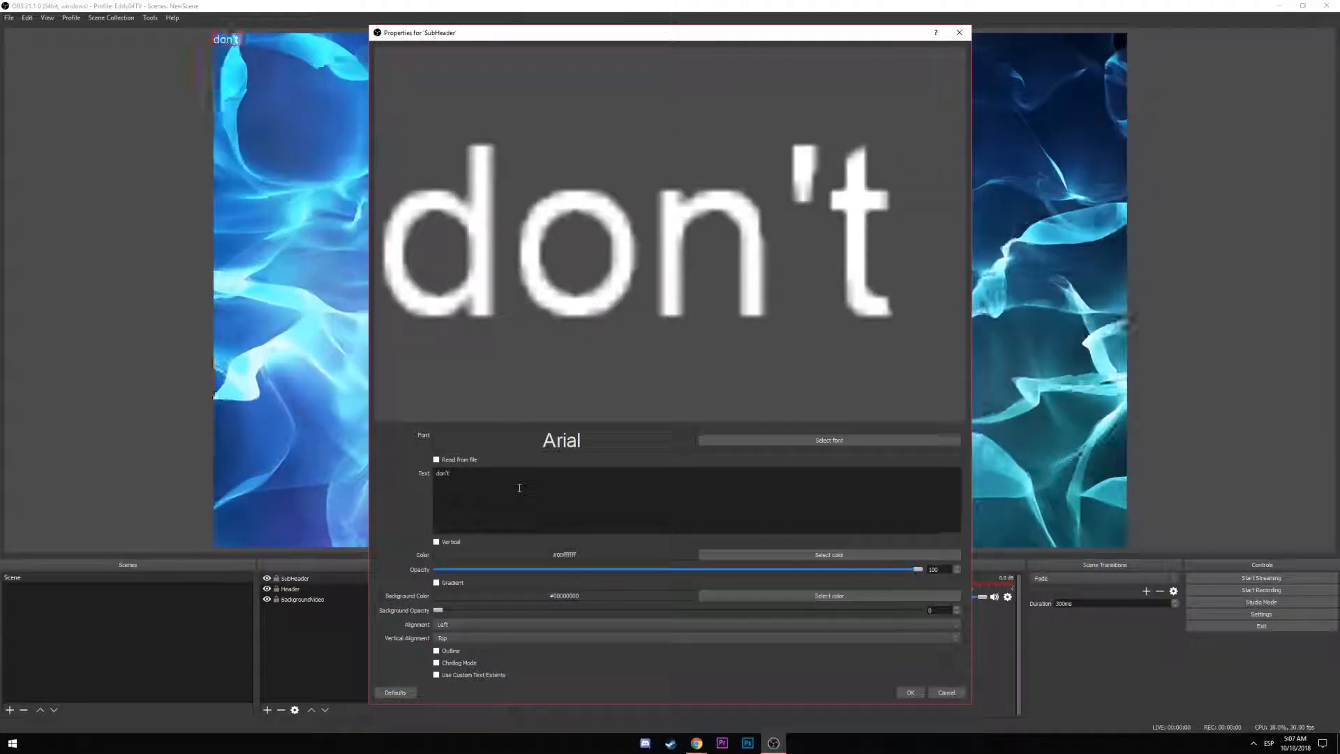
key(BackSpace)
key(BackSpace)
key(BackSpace)
key(BackSpace)
key(BackSpace)
text(DON'T)
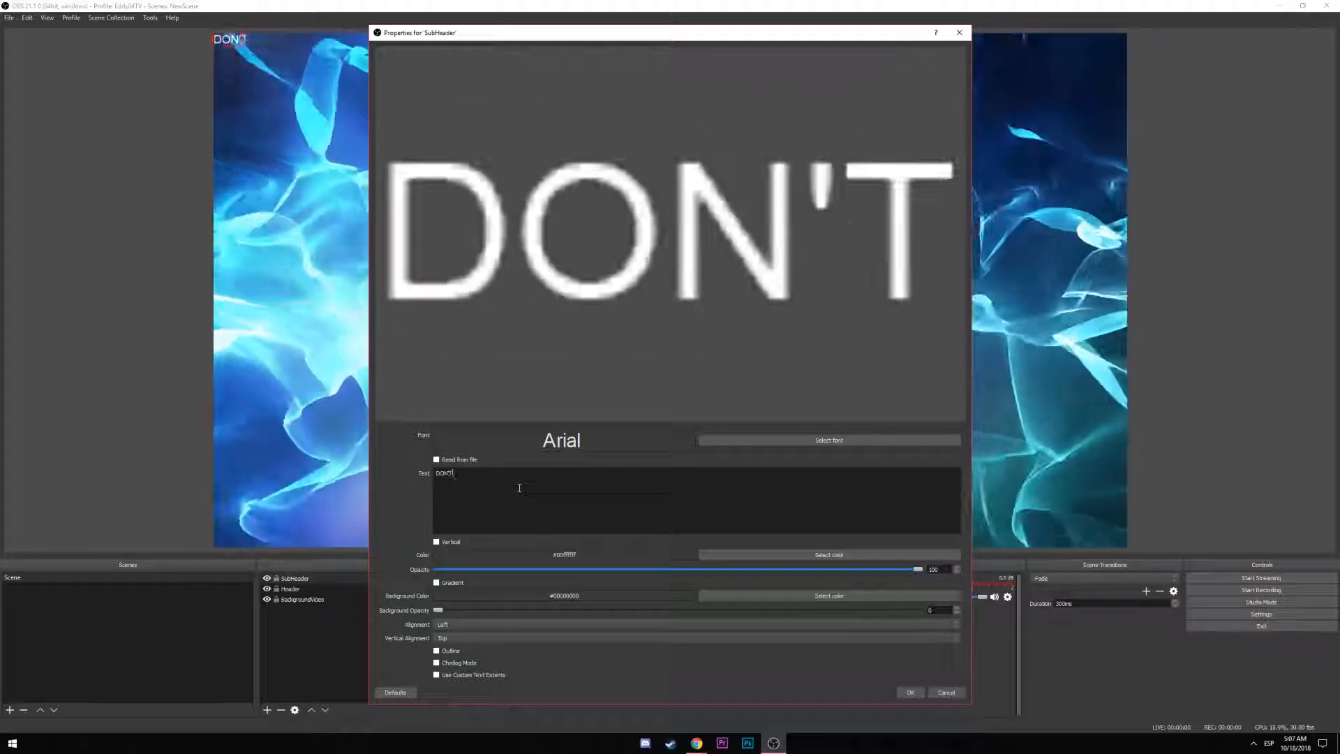
text( FORGET TO FOLLOW)
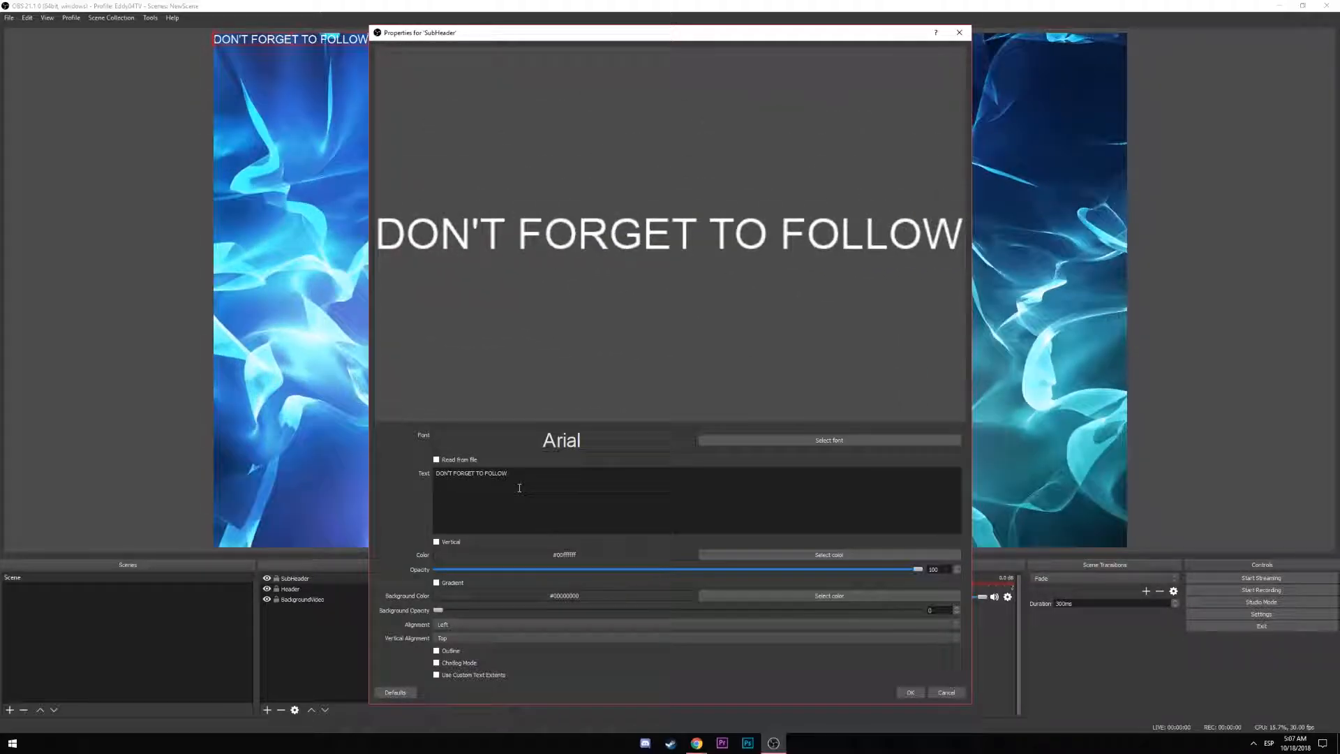
click(910, 693)
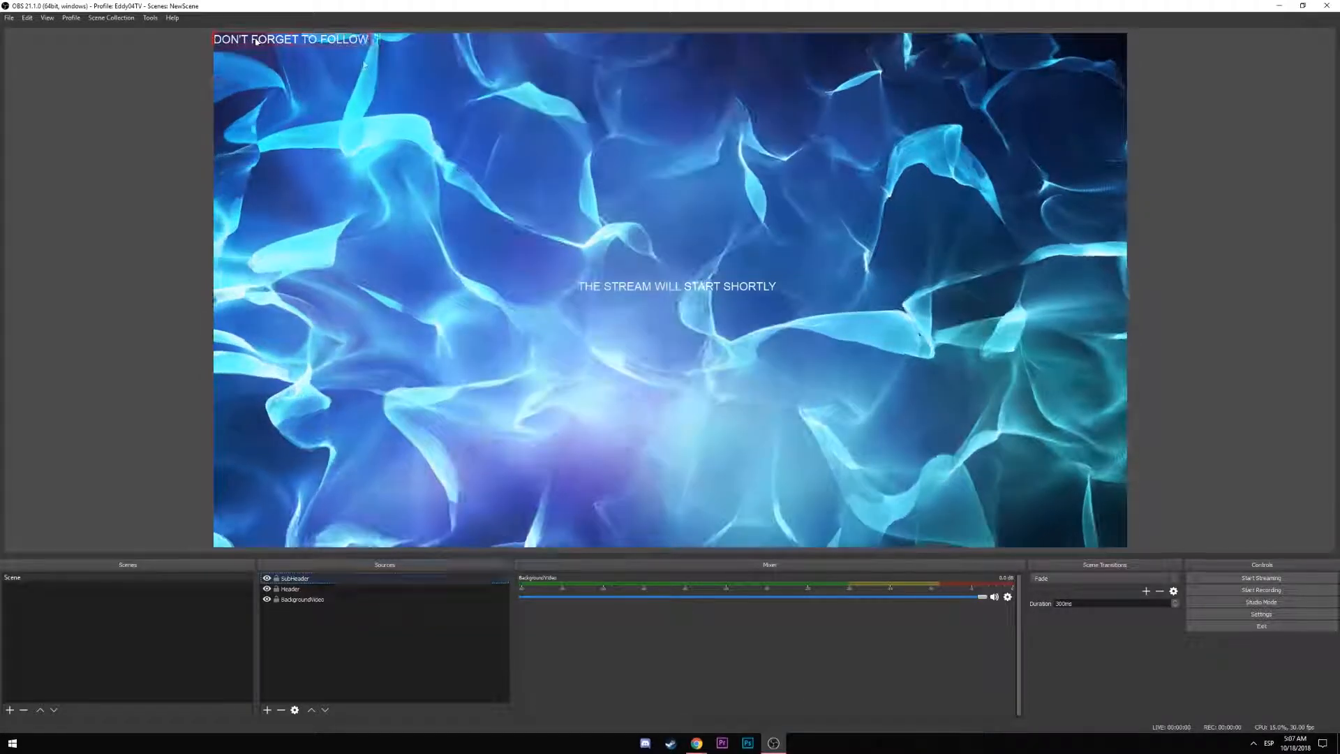
drag(259, 55, 643, 305)
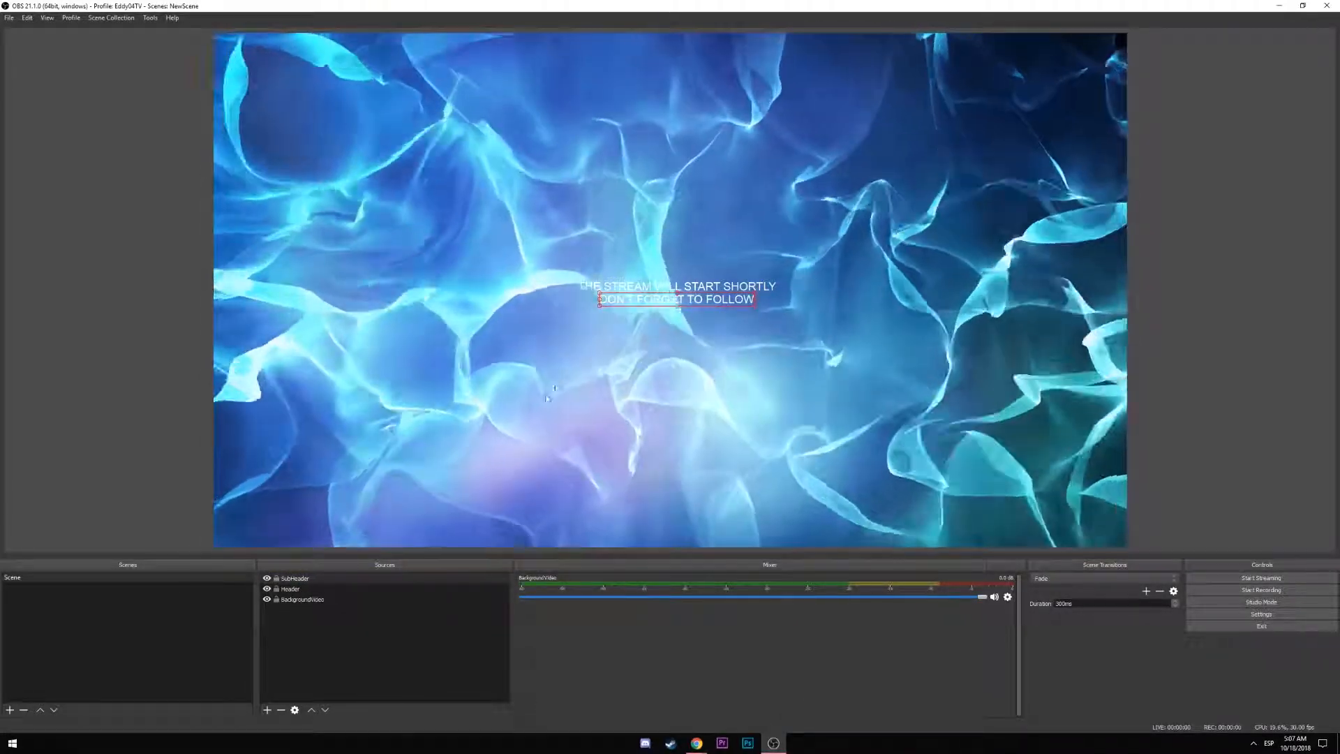
Change the Header text's font to BigNoodleTitling Regular
double_click(290, 588)
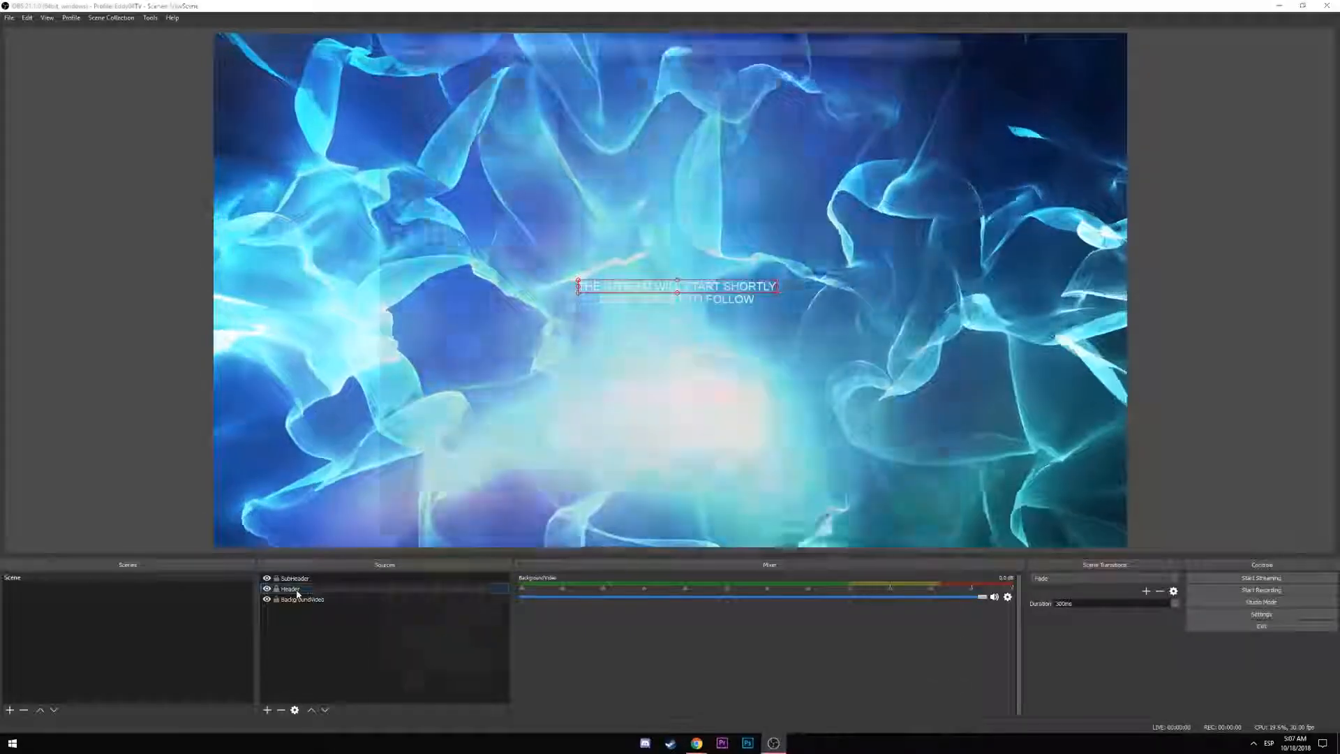
click(780, 443)
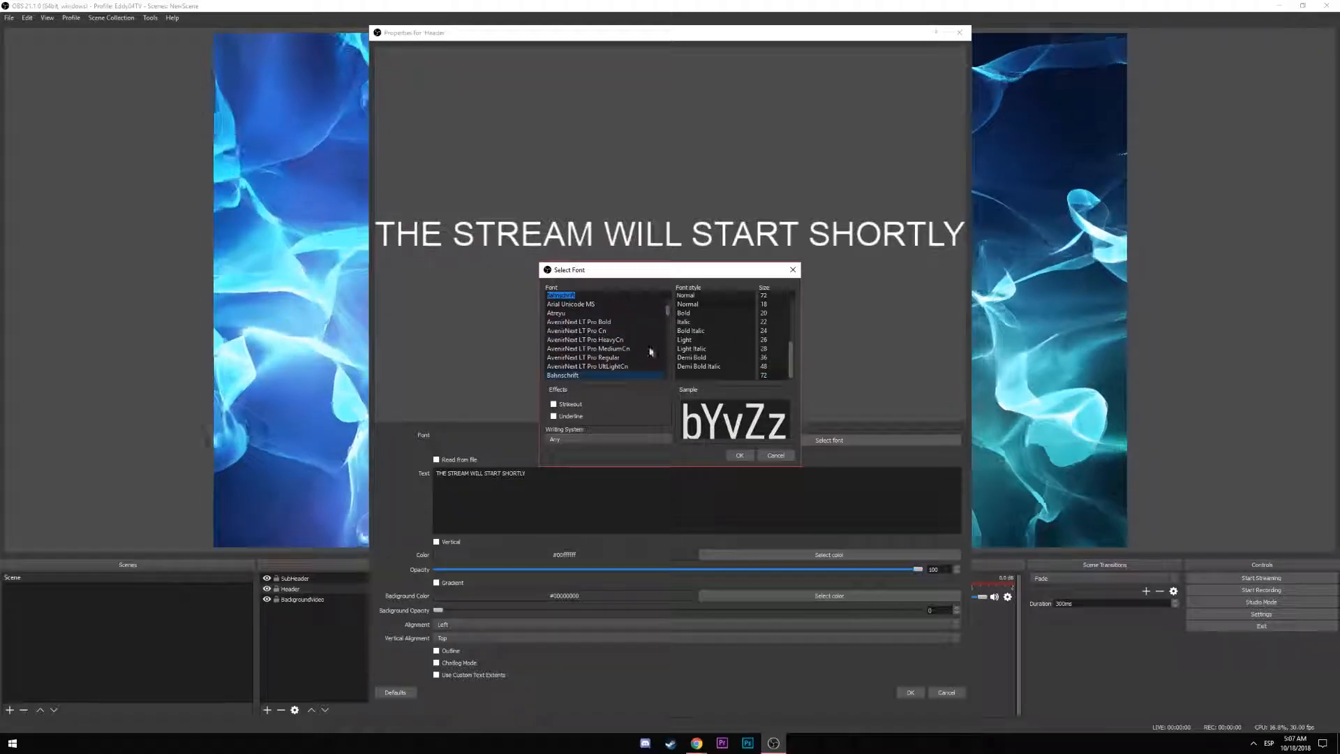
click(576, 359)
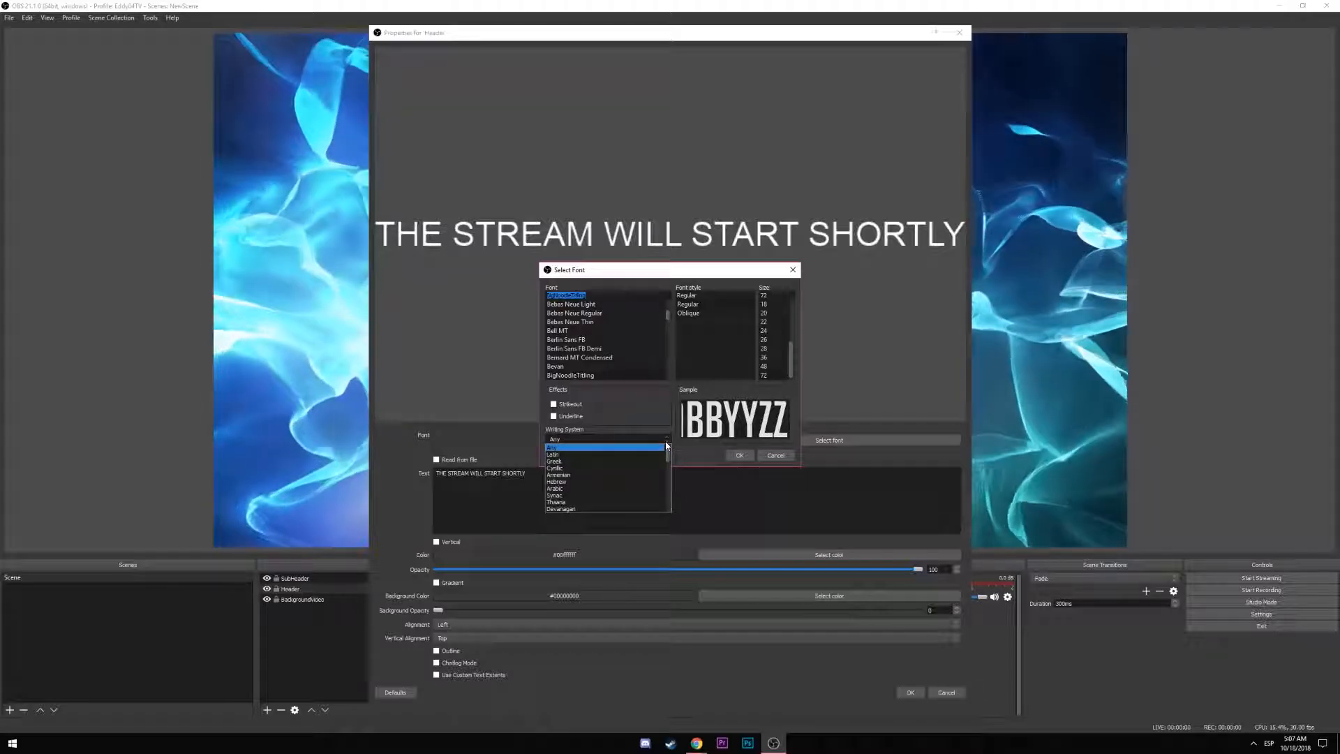
click(734, 457)
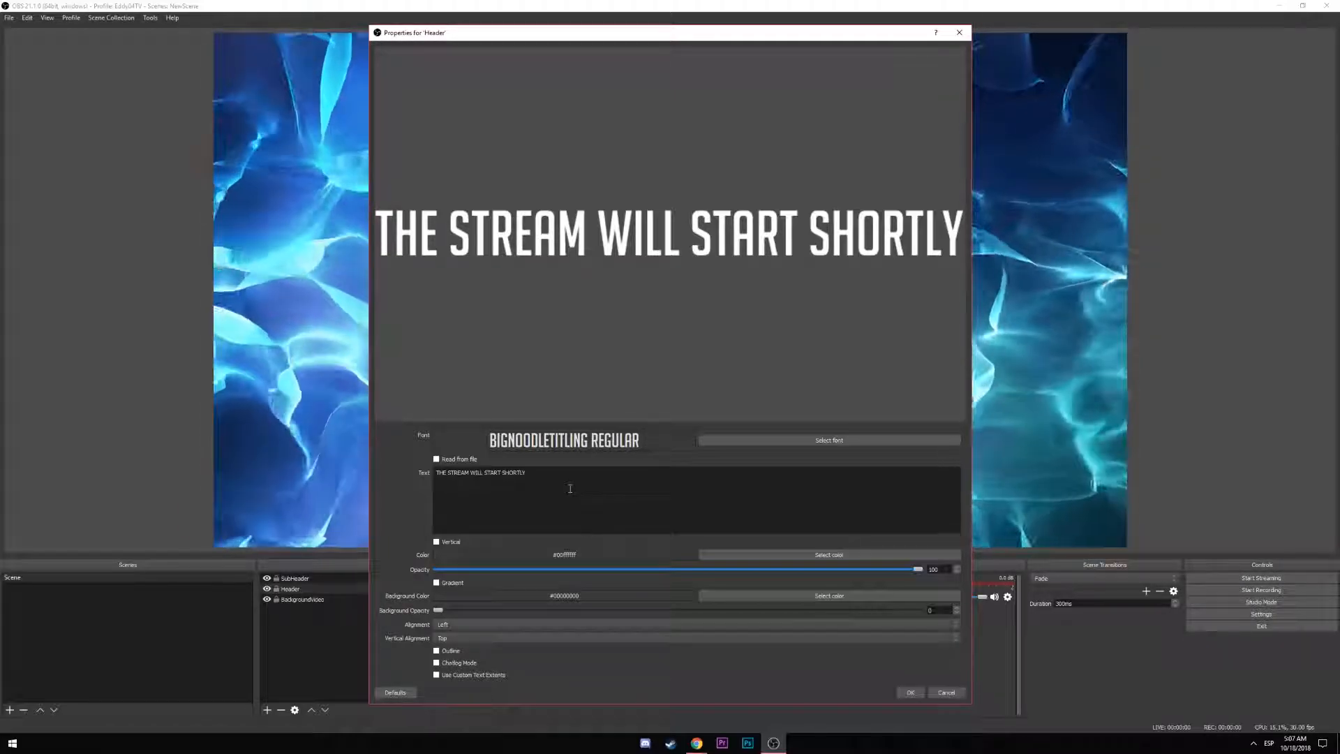
Set the Header font size to 72 and confirm the text settings
click(801, 442)
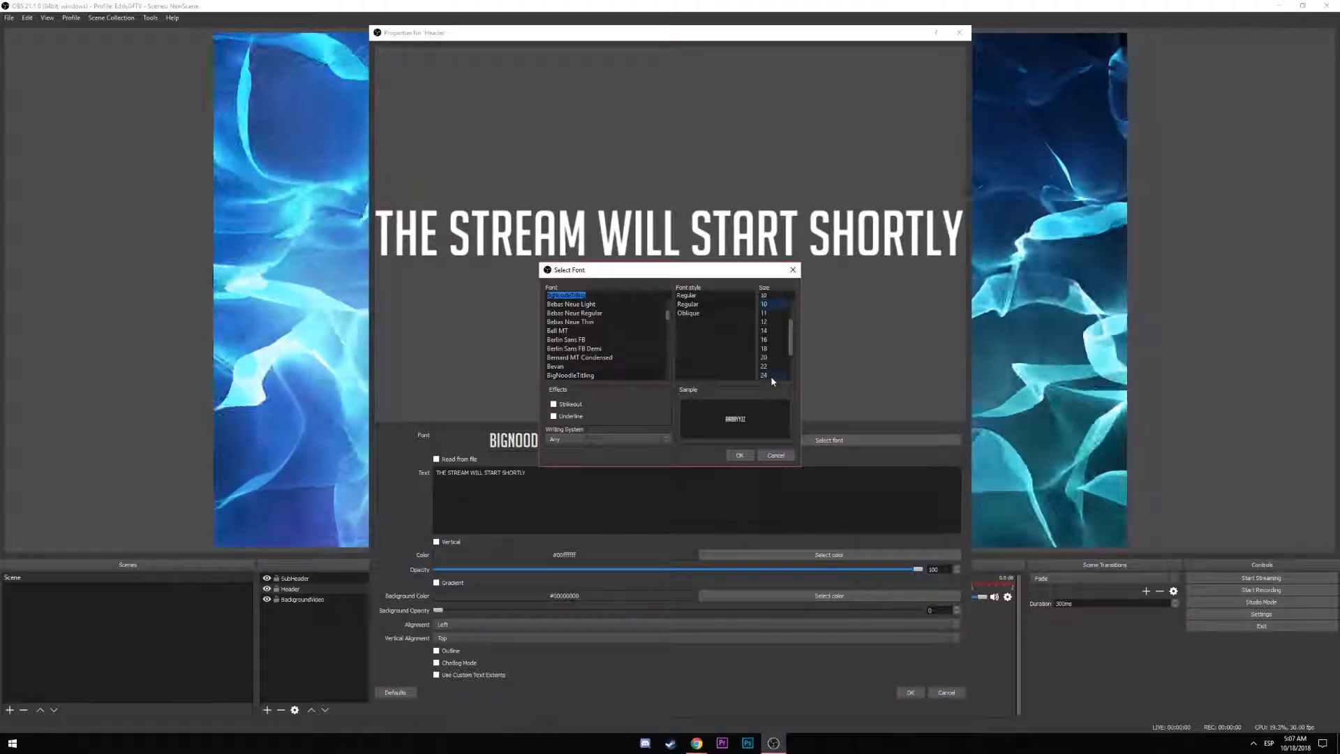
scroll(771, 376, down, 2)
click(771, 376)
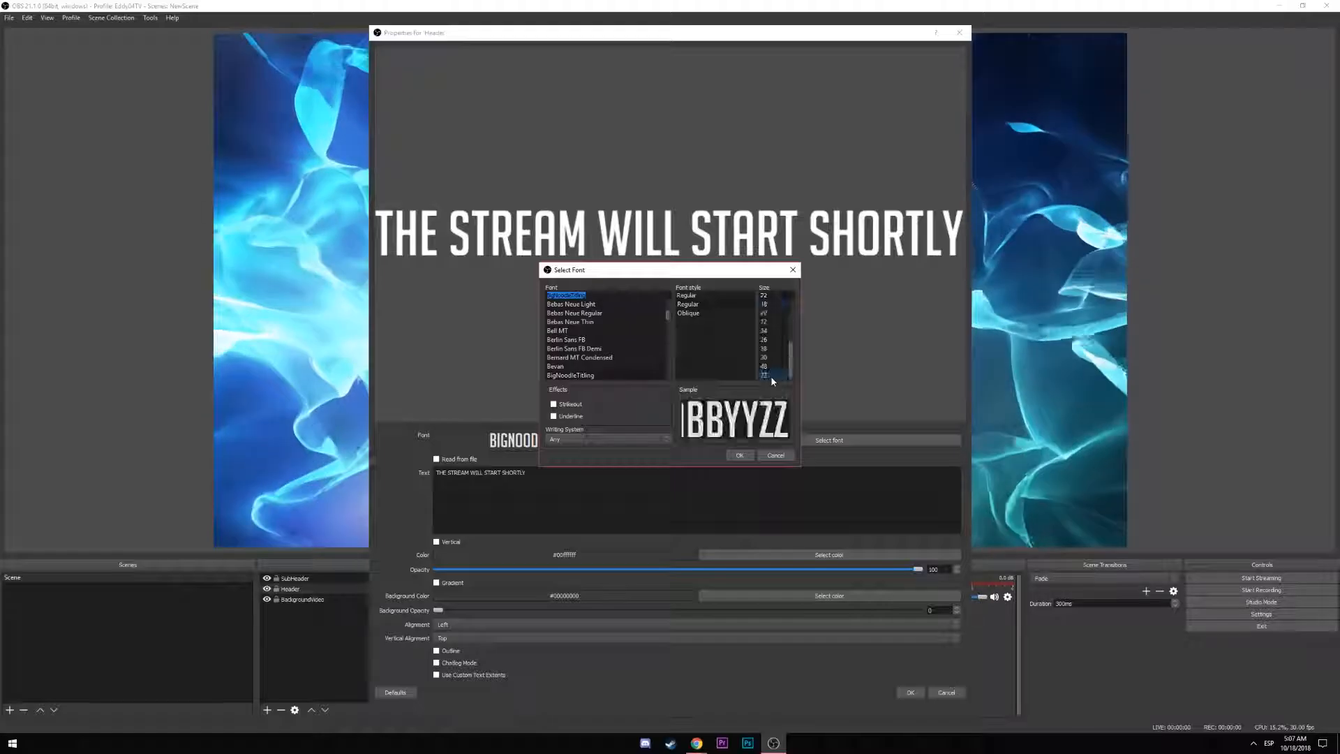
click(740, 455)
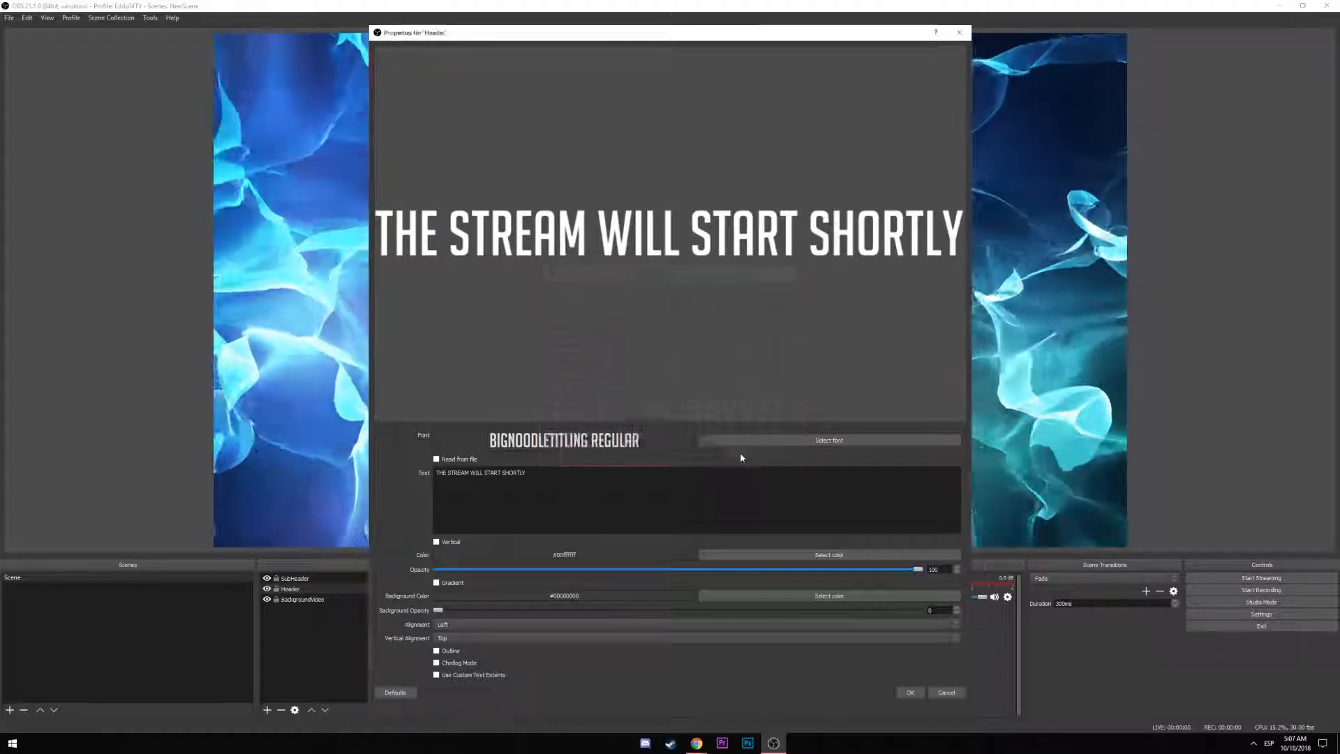
click(910, 695)
Move the header title above the subheader, enlarge it, and fit it to the canvas width
drag(713, 295, 662, 275)
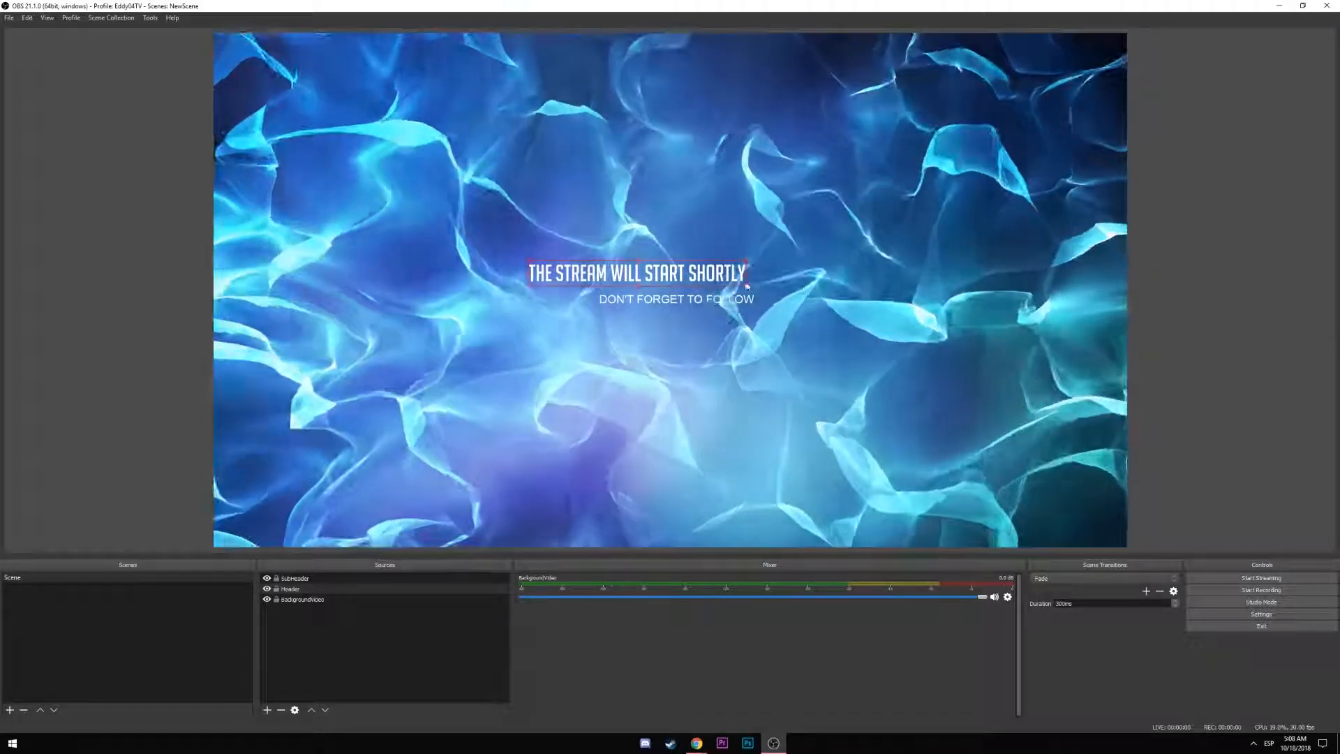
drag(746, 287, 664, 269)
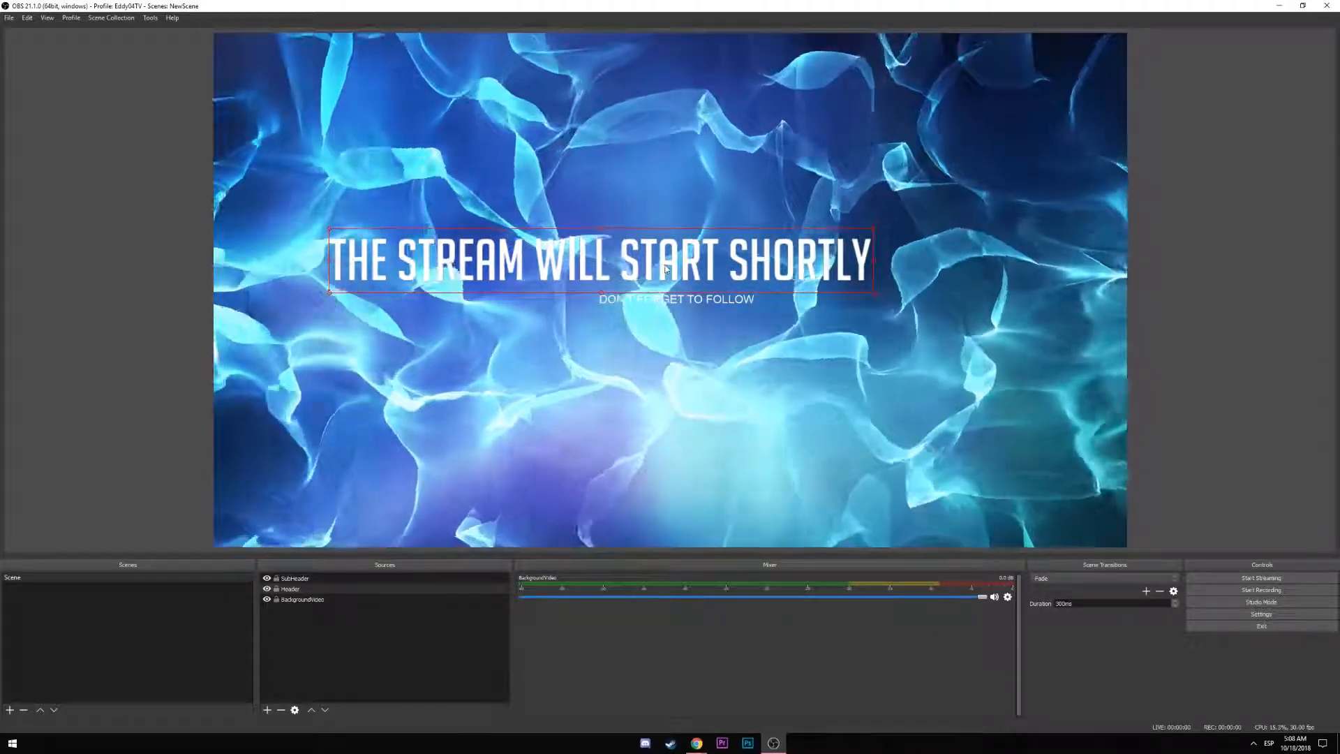
key(ctrl+f)
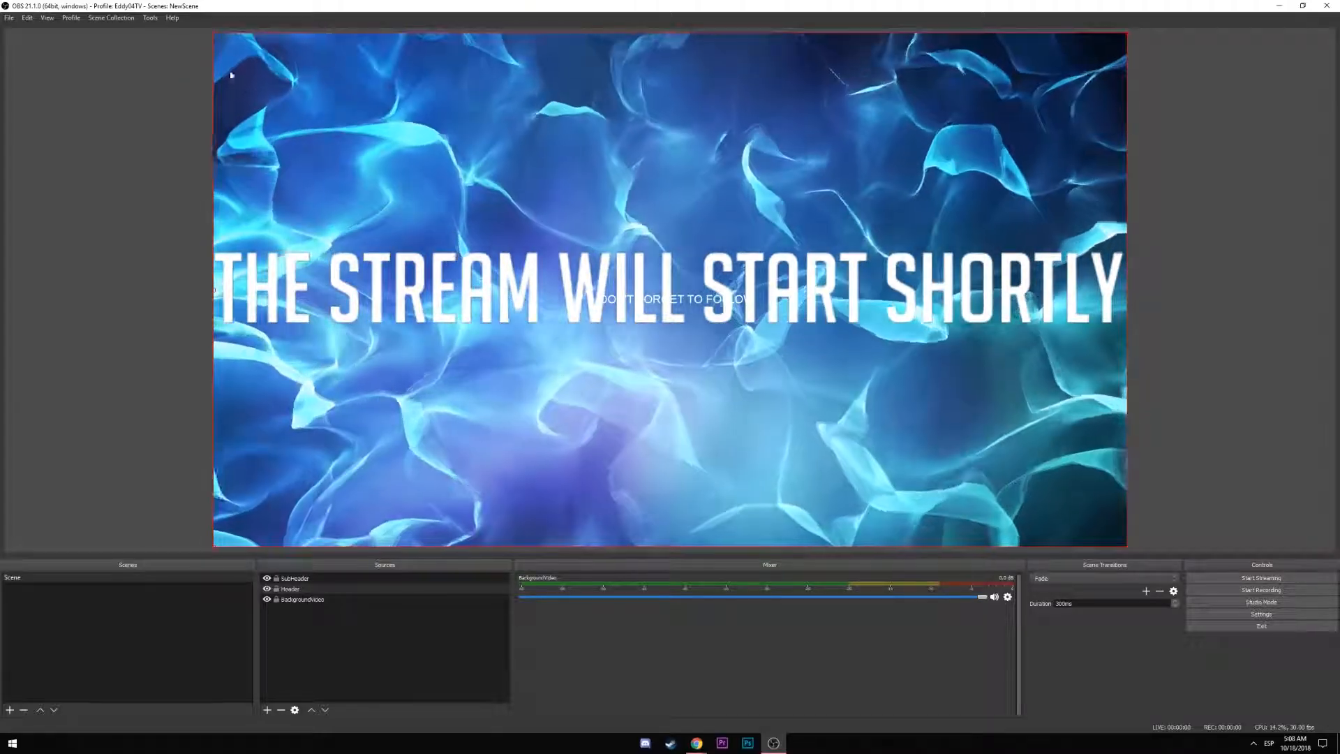
Shrink the header title into the canvas centre, then open and cancel its Properties
drag(214, 37, 522, 225)
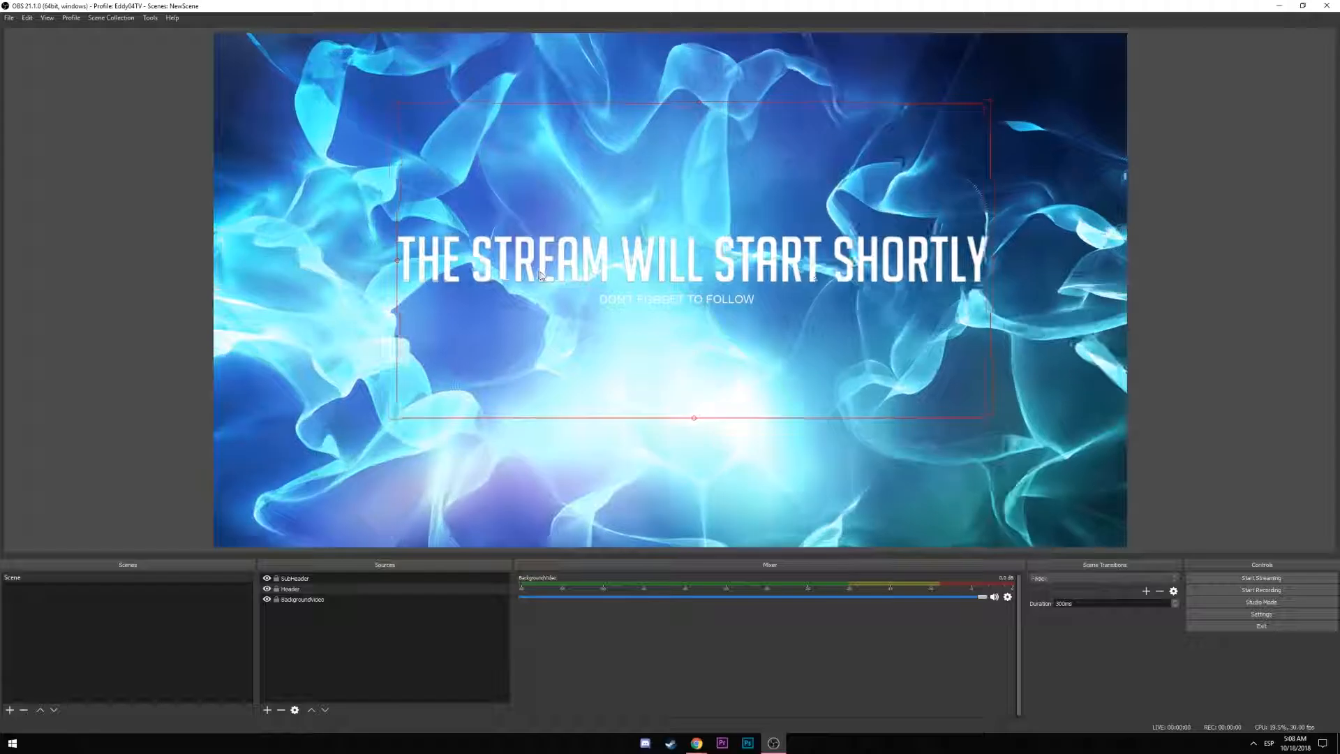
right_click(537, 282)
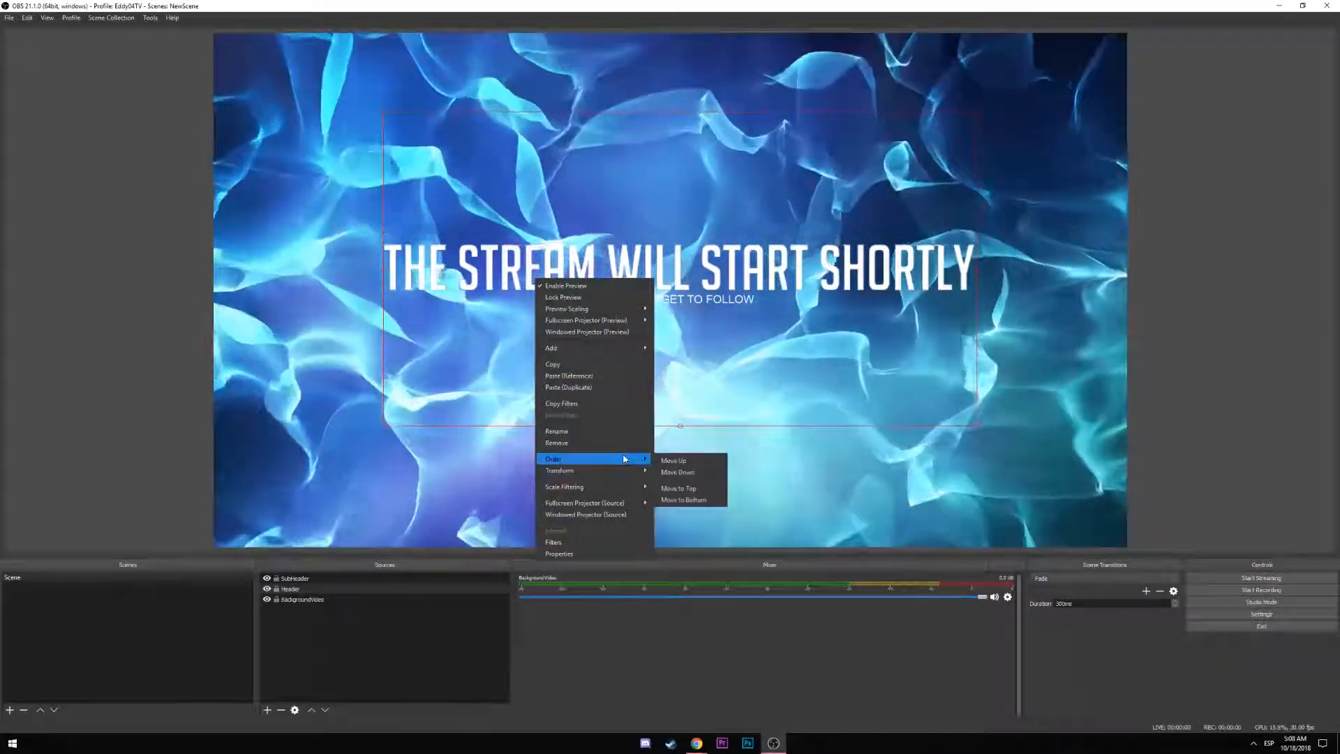
mouse_move(625, 476)
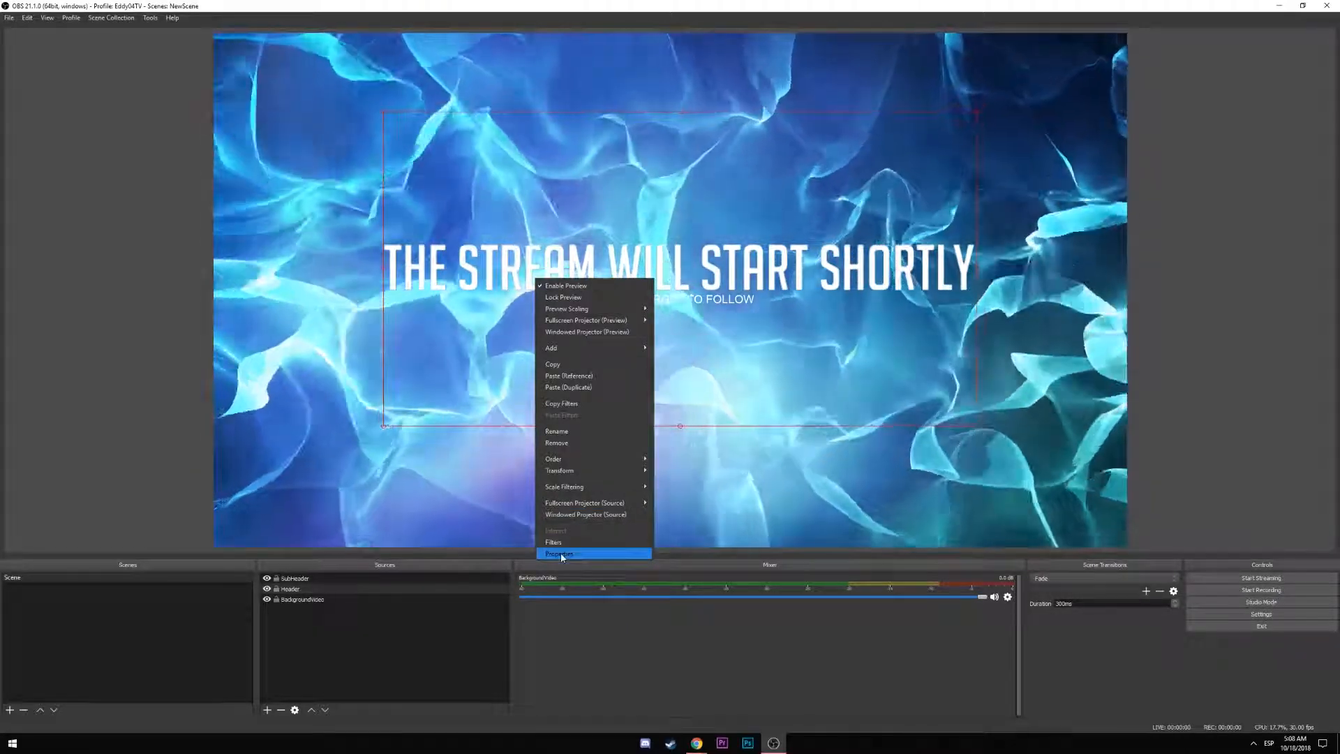
click(560, 553)
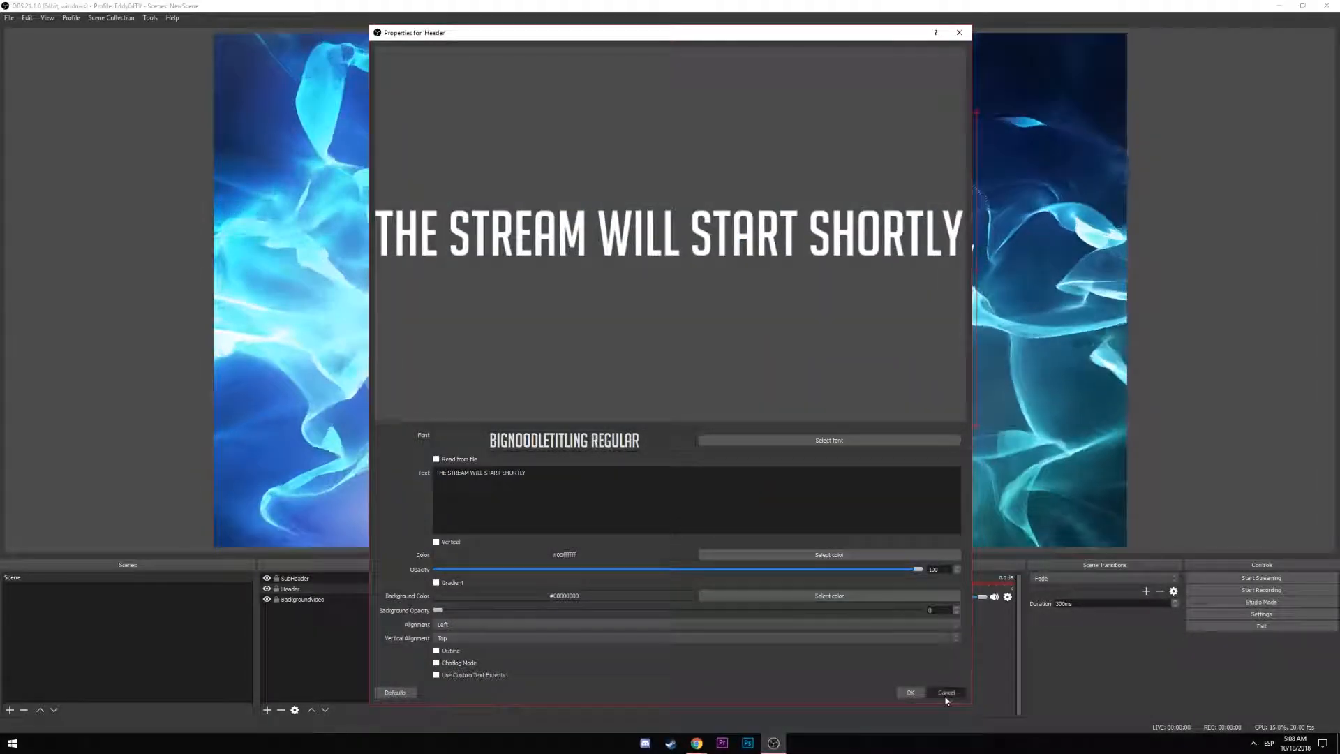
click(946, 695)
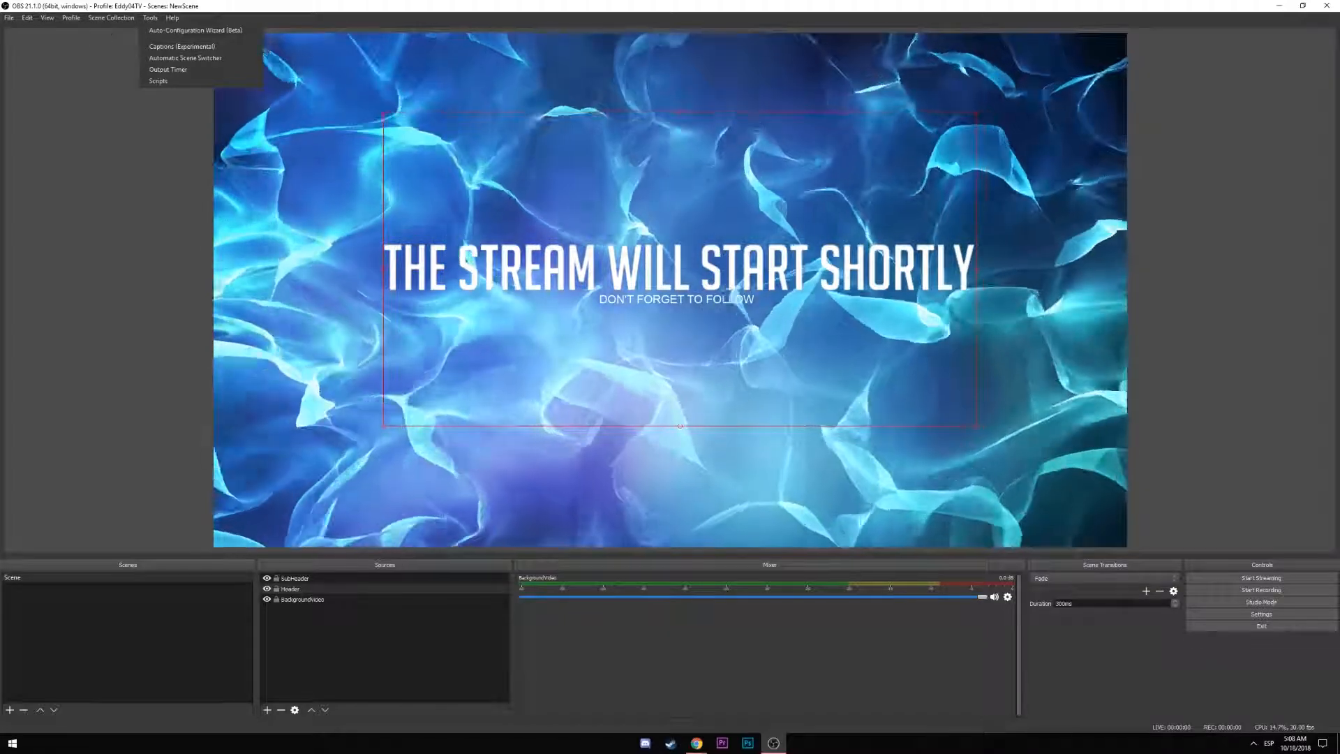
Shift the header title left, then centre it on the canvas with Ctrl+D
key(alt+Tab)
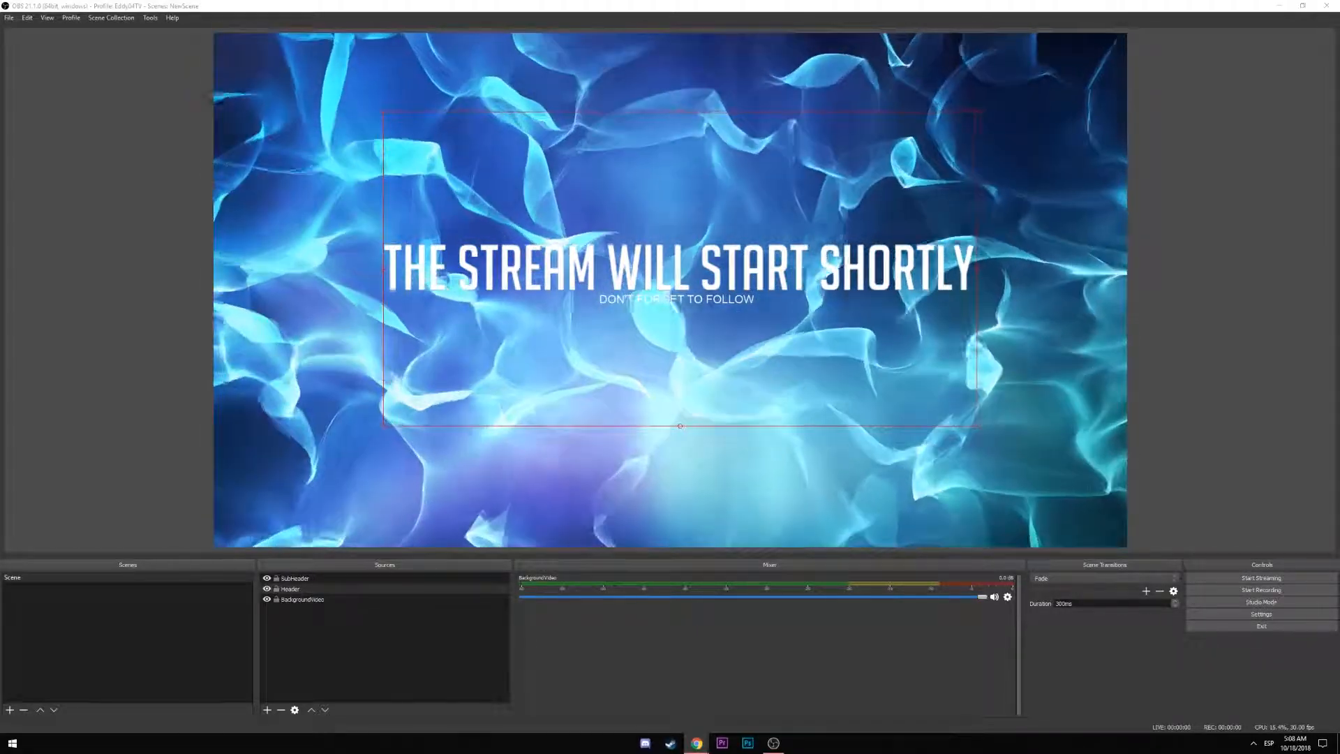
drag(653, 373, 590, 375)
key(ctrl+d)
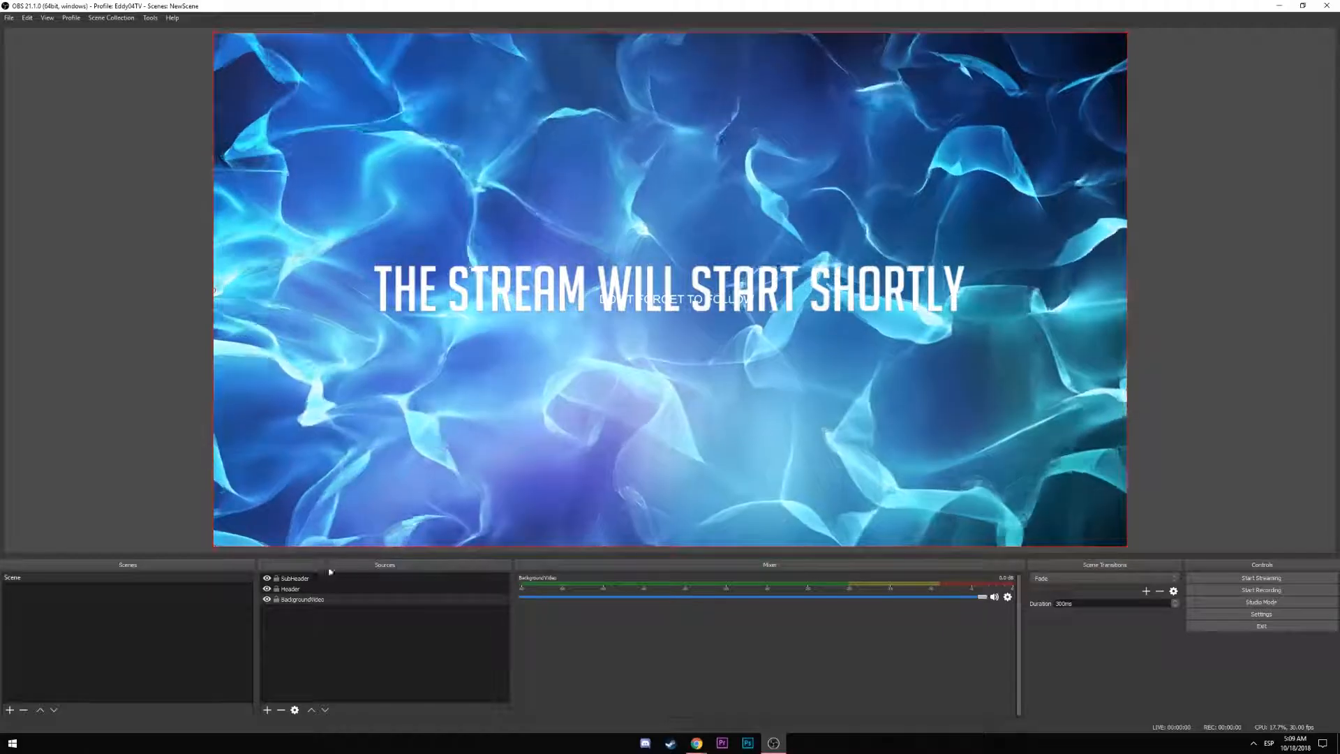
Resize the header title from its corner handles and re-centre it on the canvas
click(725, 415)
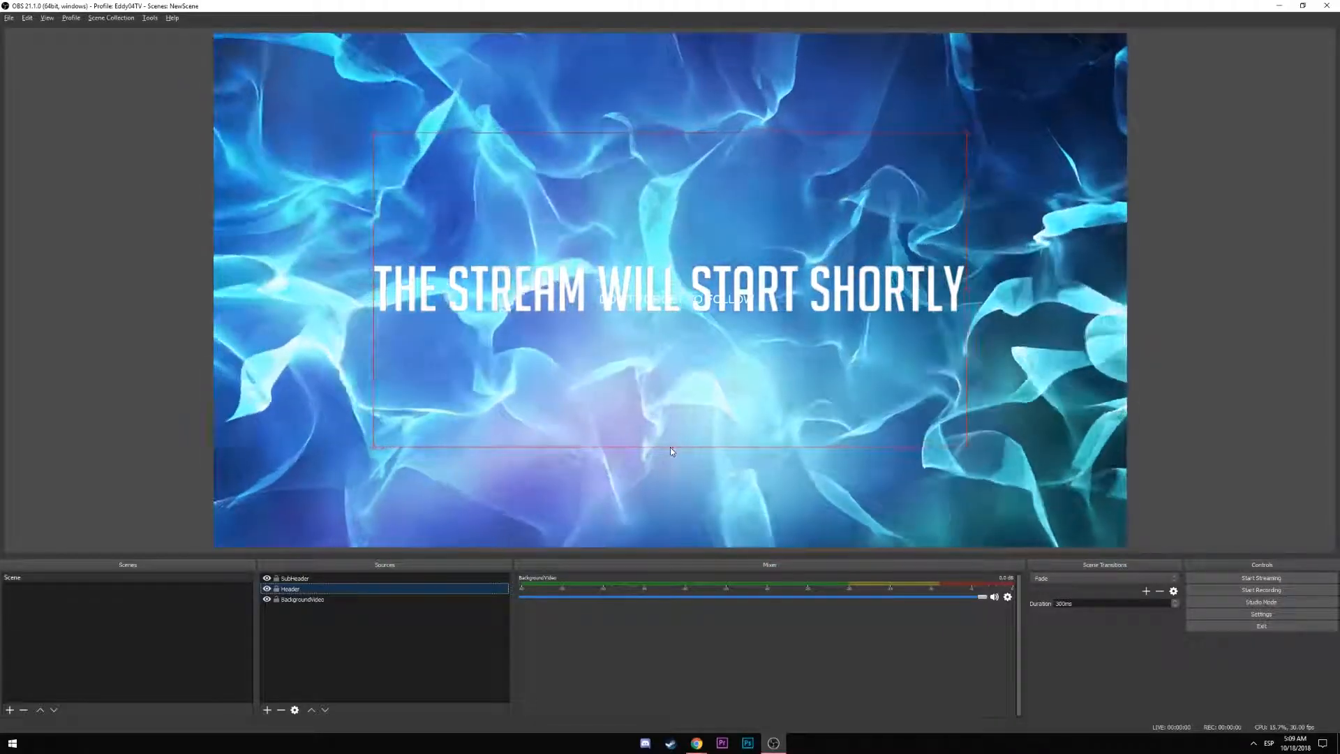
click(672, 448)
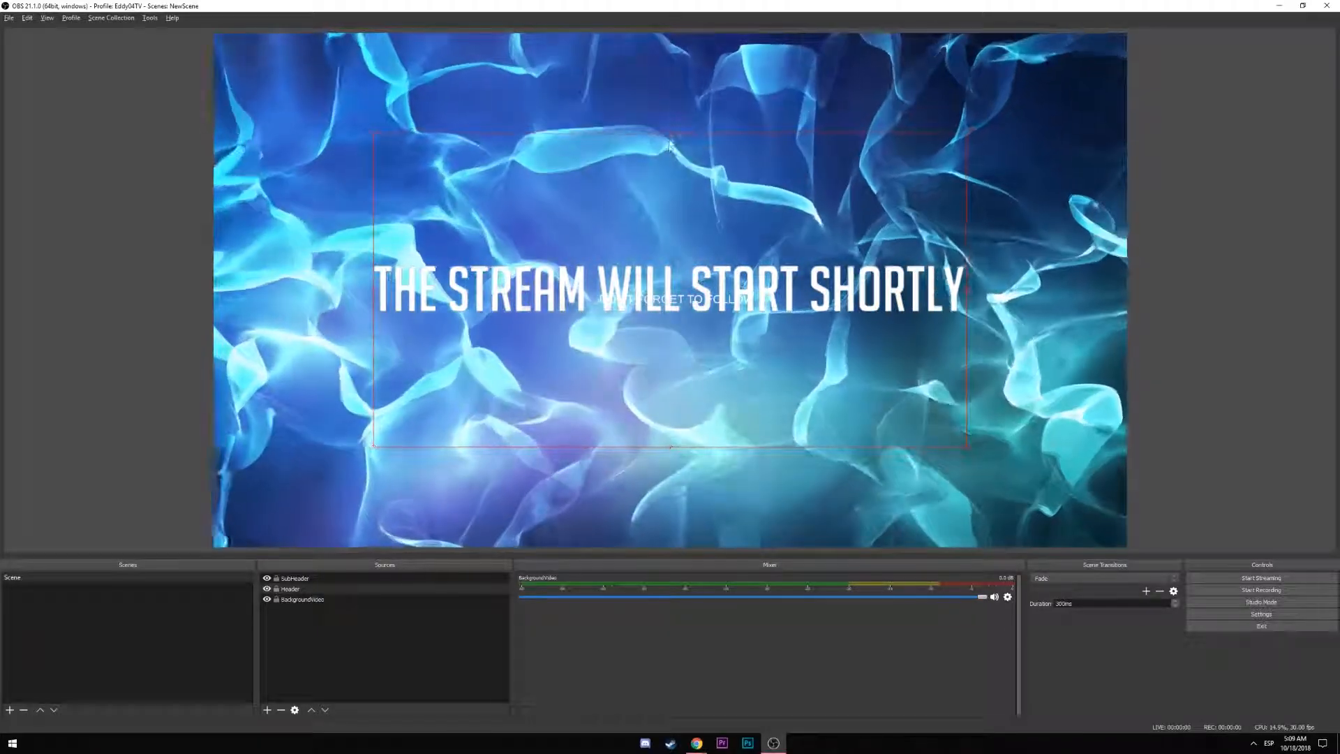
drag(372, 135, 401, 156)
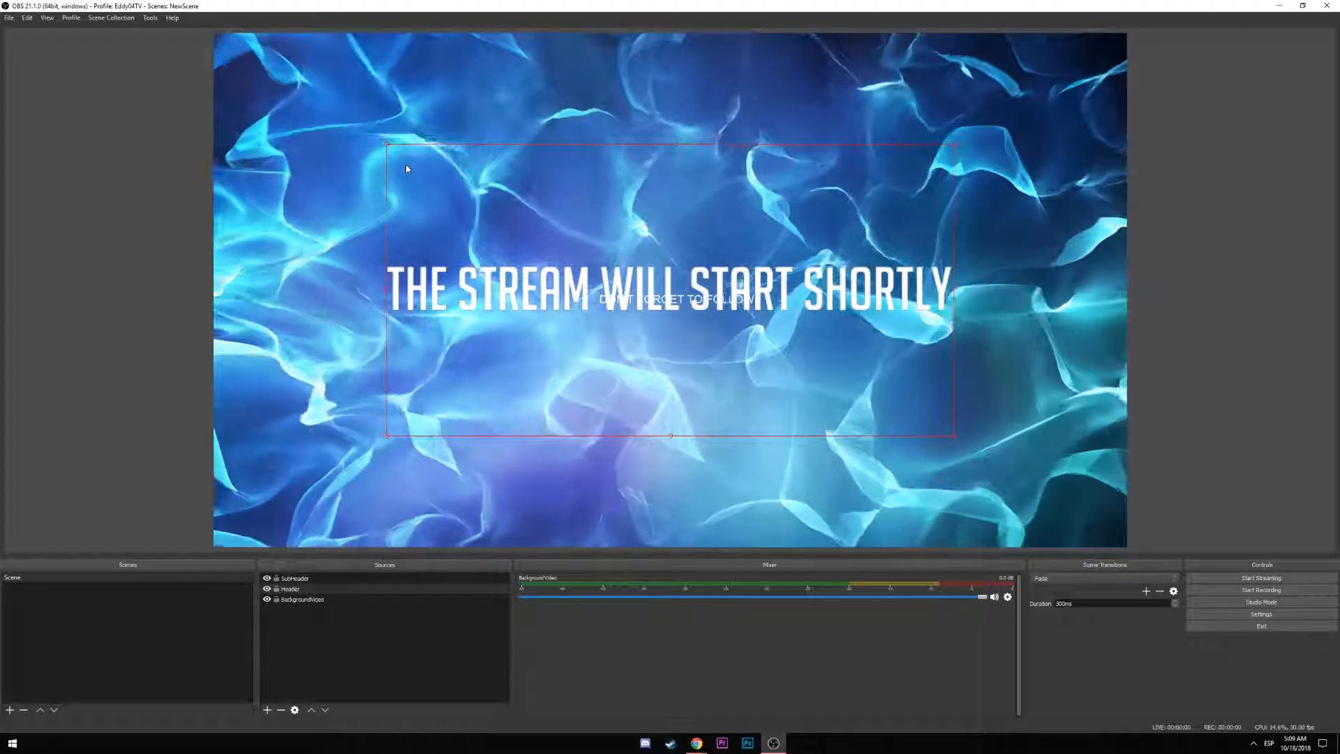
key(ctrl+f)
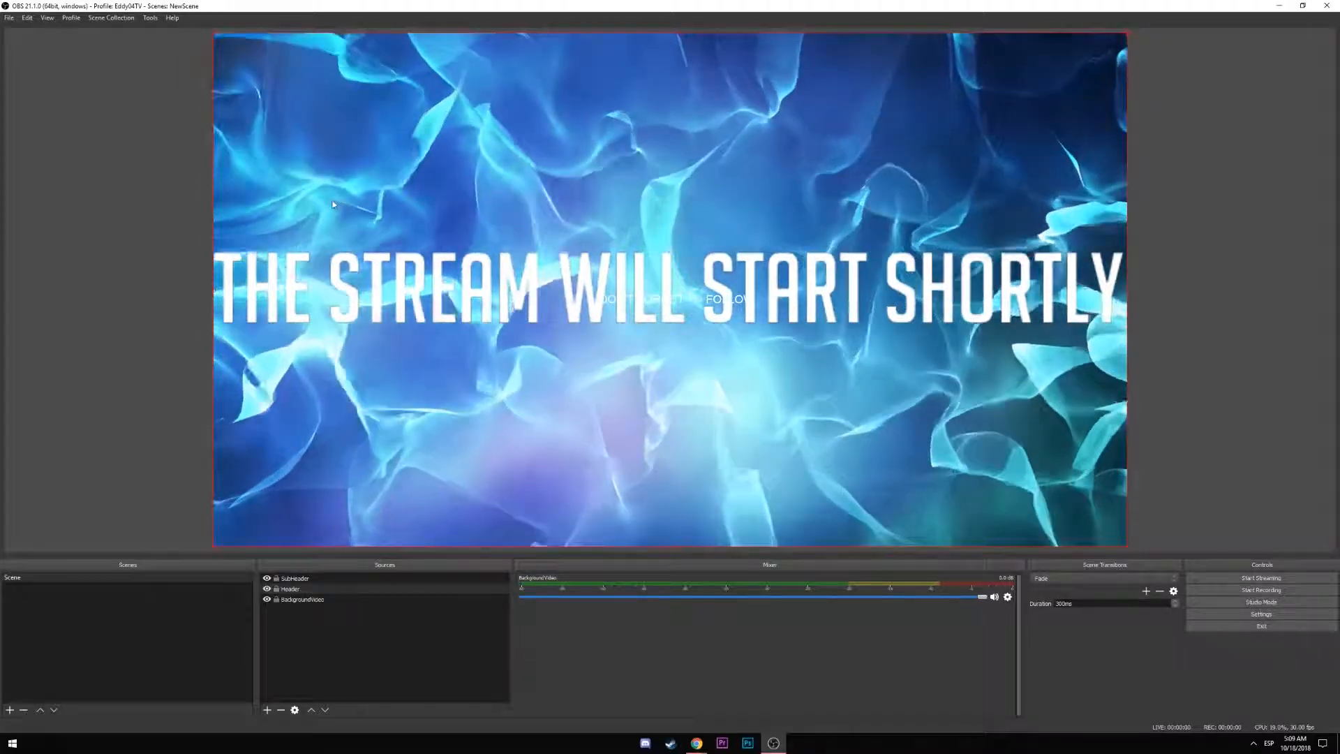
drag(215, 35, 530, 252)
key(ctrl+d)
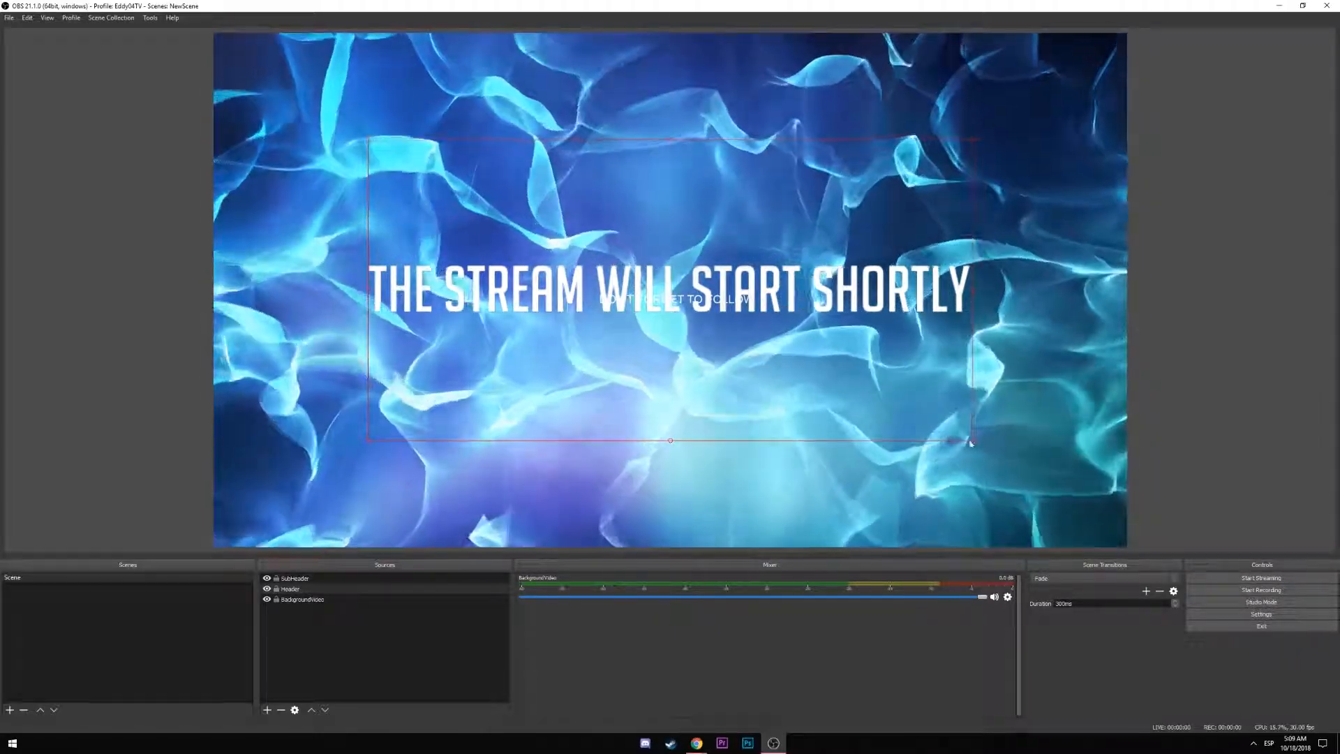
drag(972, 444, 923, 405)
key(ctrl+d)
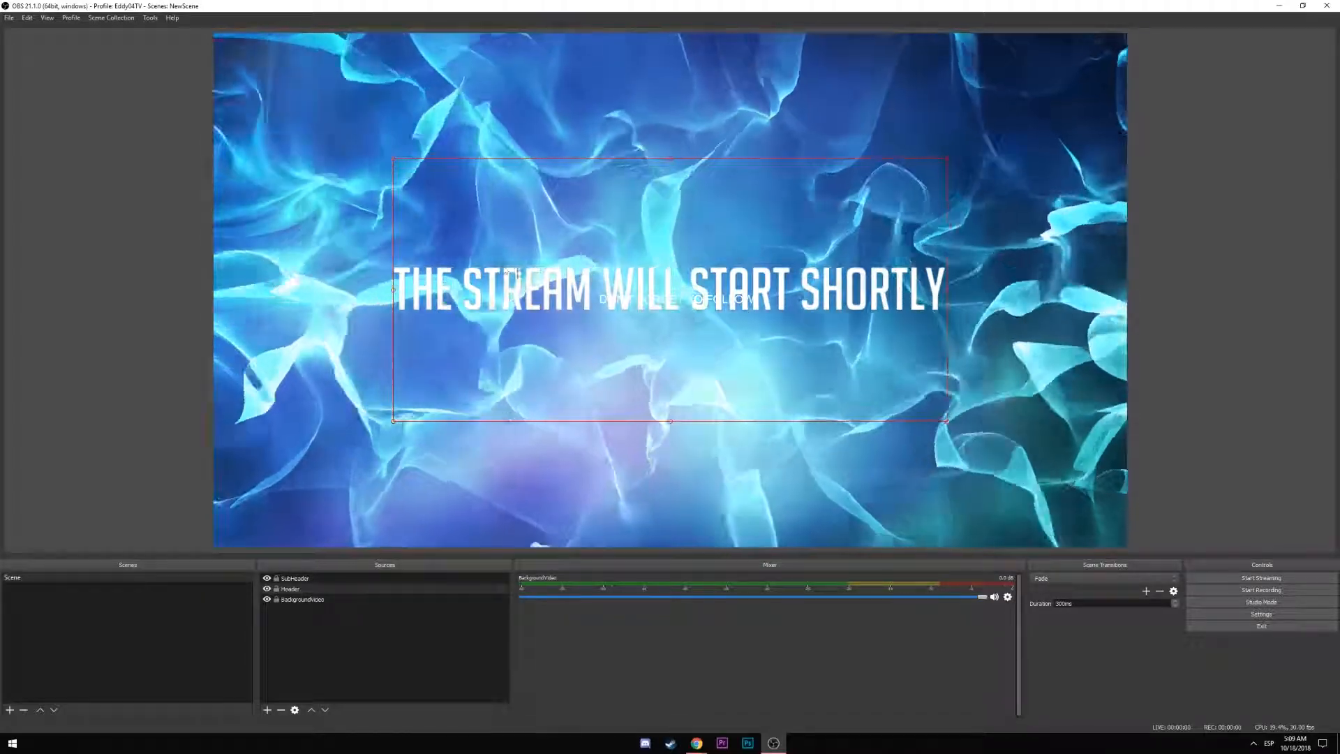
right_click(402, 284)
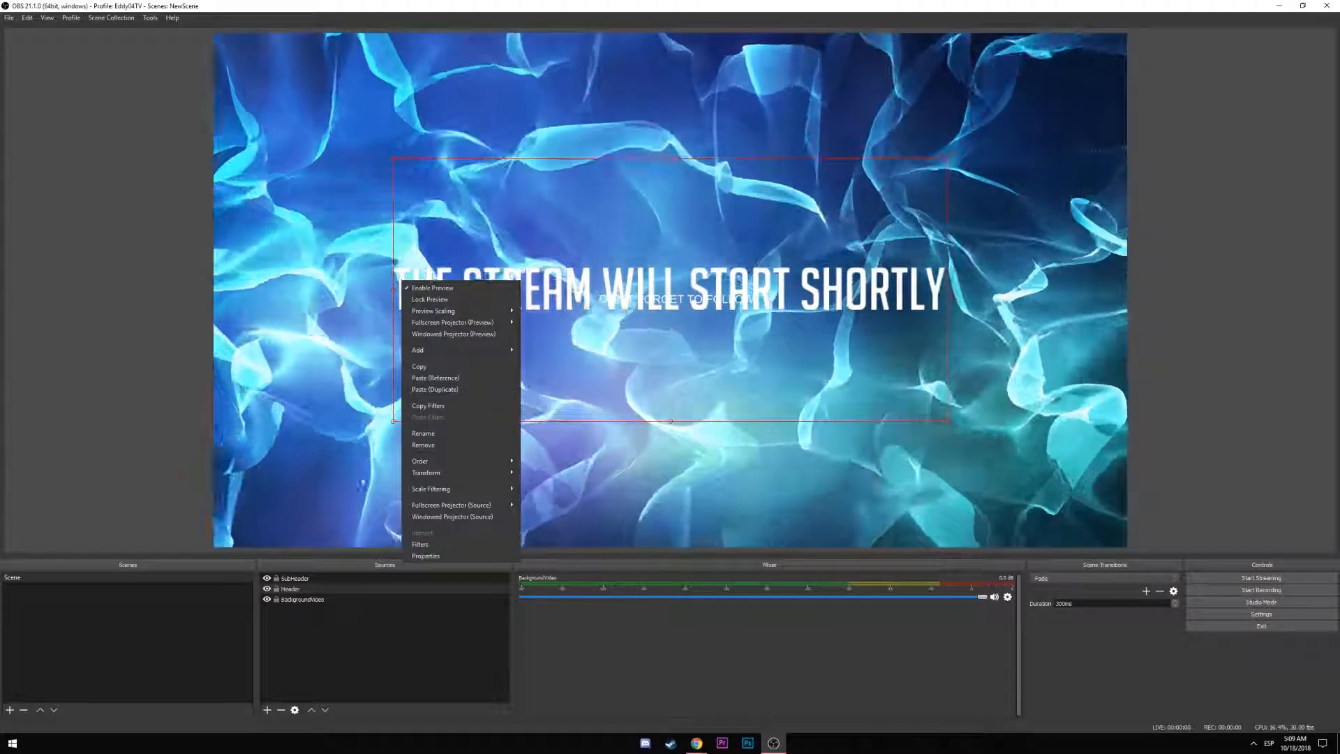
click(303, 479)
Reset the stream-starting title's transform, enlarge it about three times, and centre it
click(727, 367)
click(727, 367)
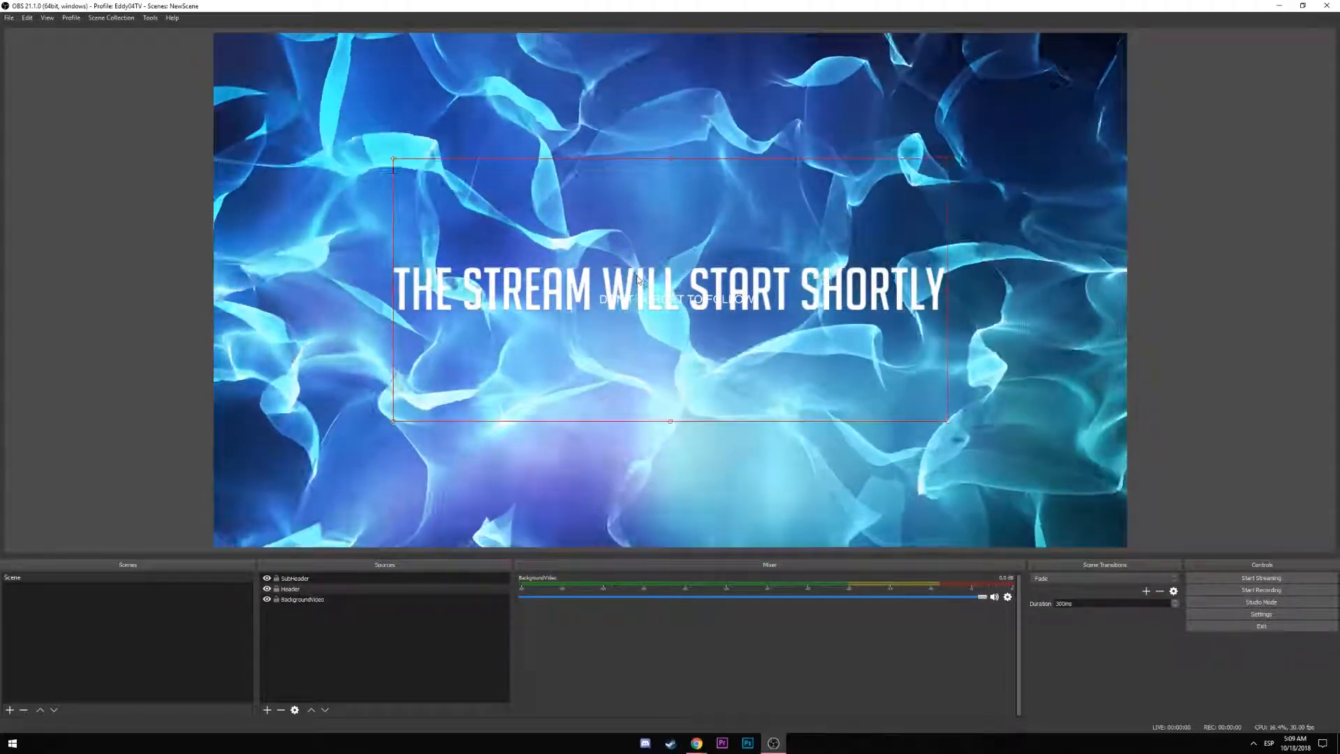
key(ctrl+r)
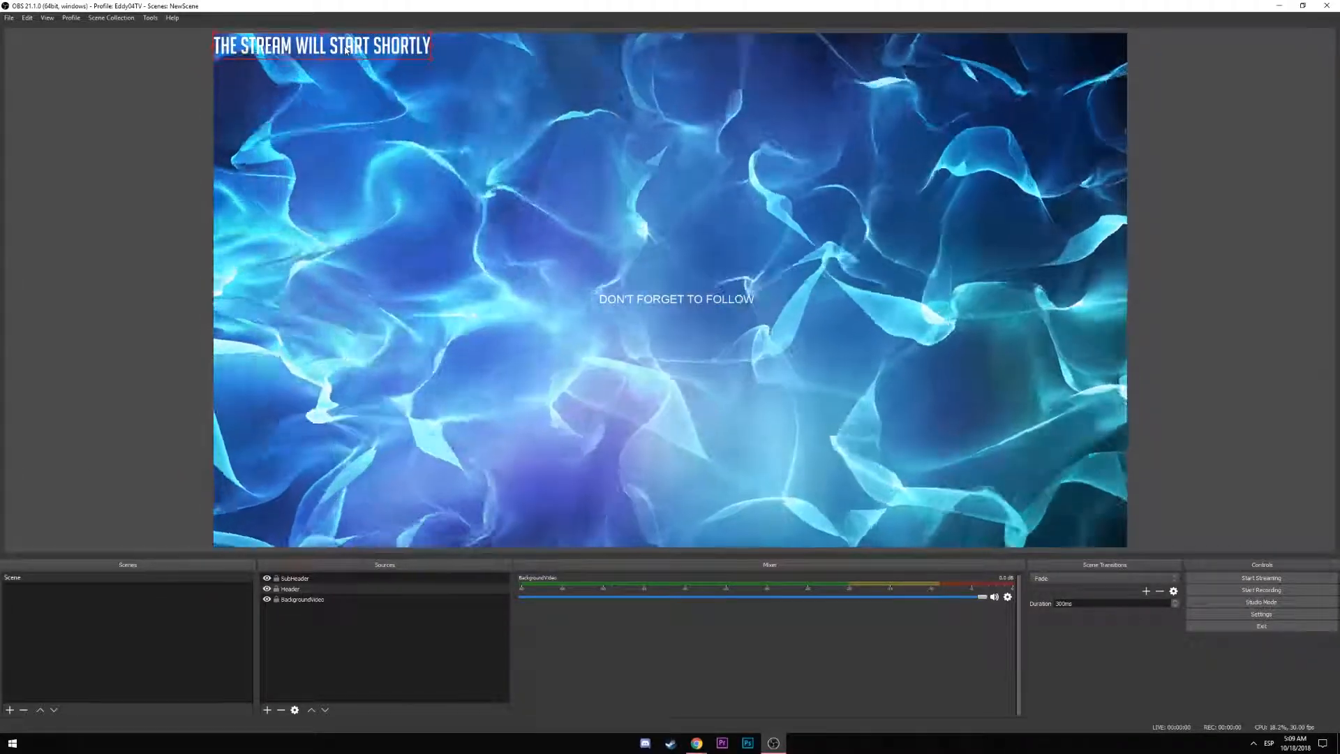
key(ctrl+d)
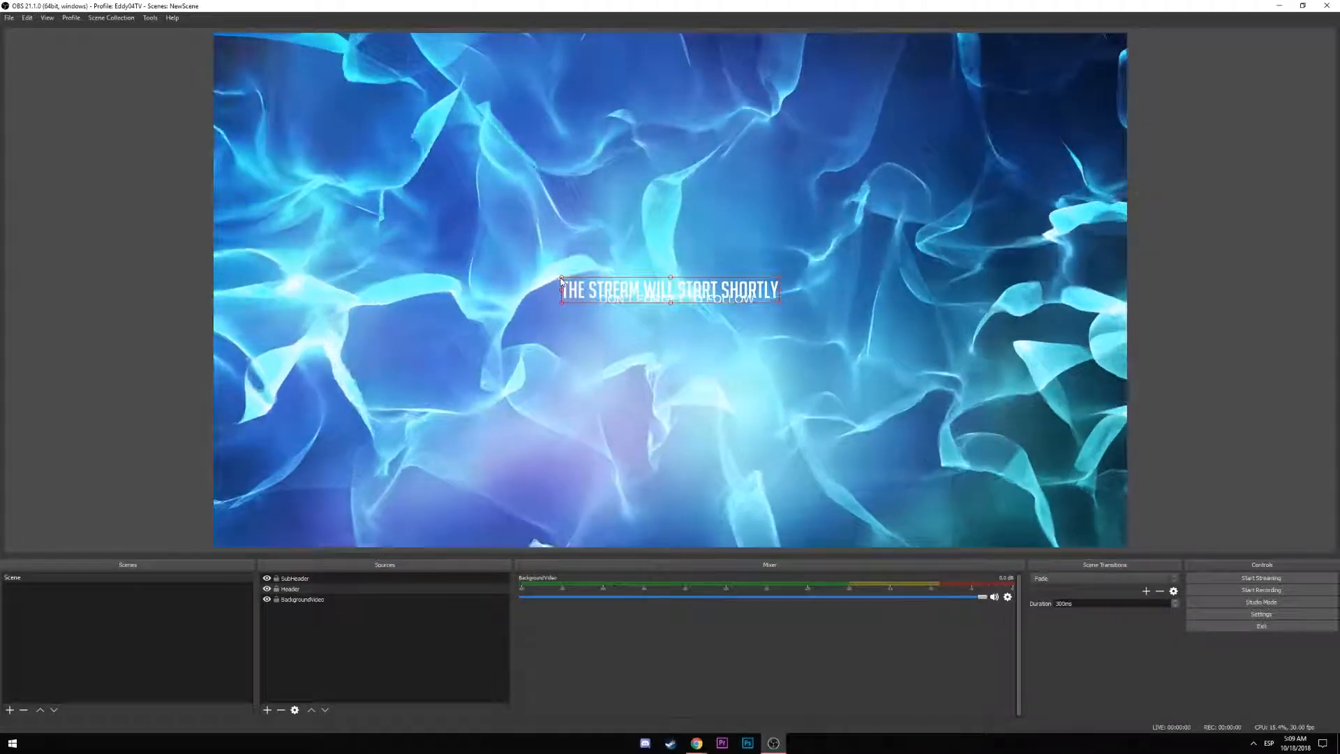
drag(561, 279, 490, 230)
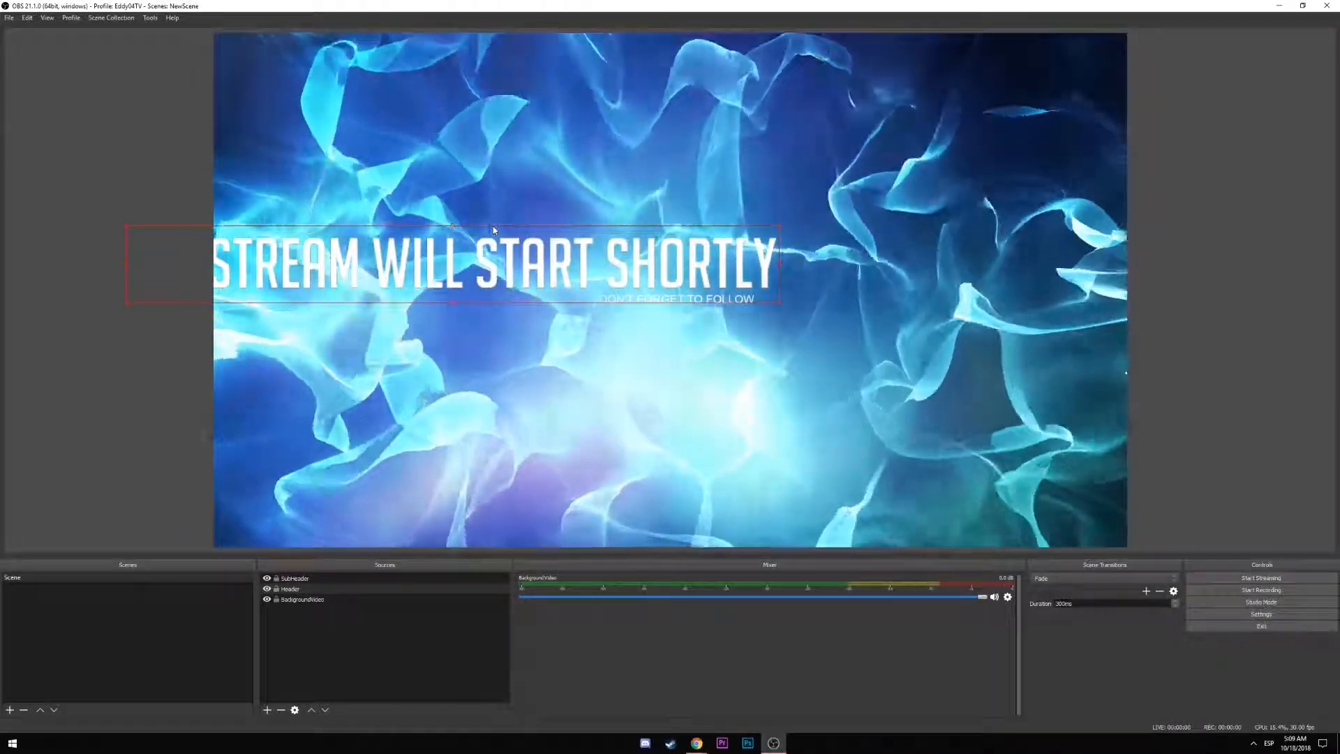
key(ctrl+d)
Place the DON'T FORGET TO FOLLOW line just below the centred title
click(308, 579)
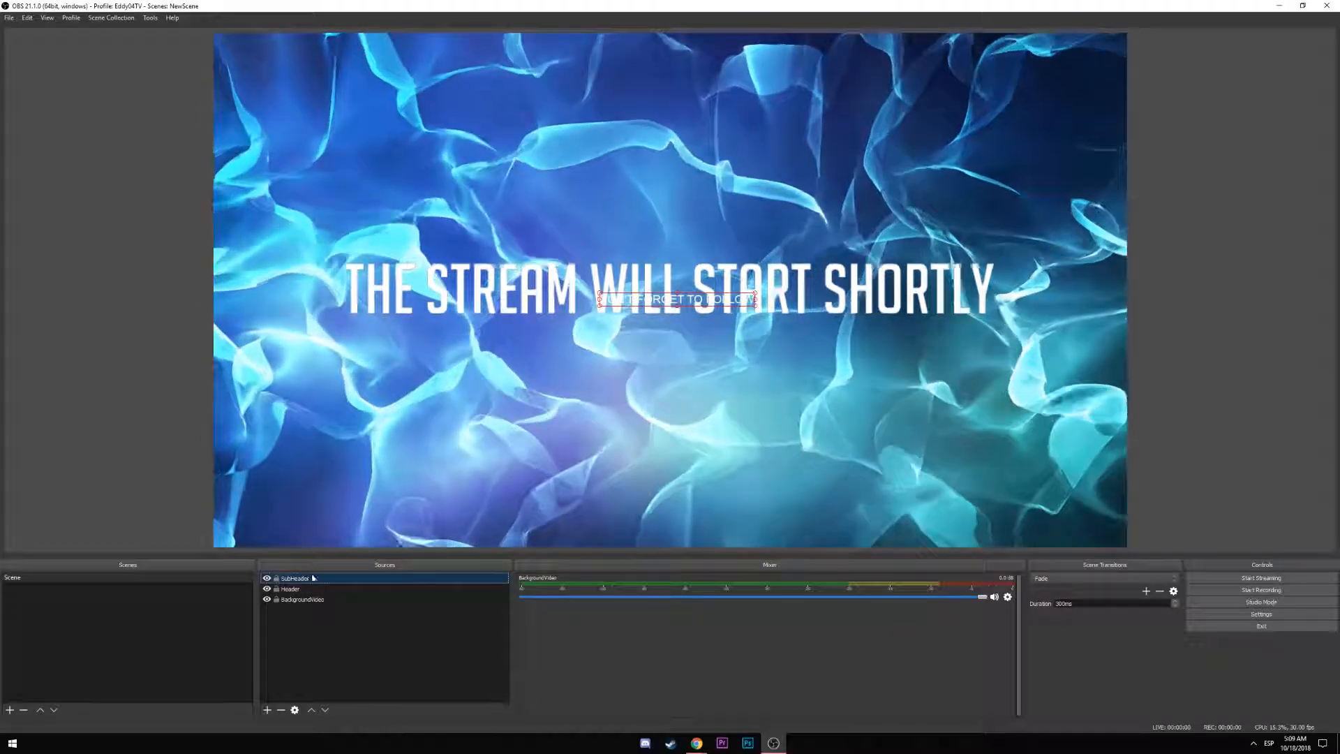
key(Down)
key(Down)
key(Up)
key(Up)
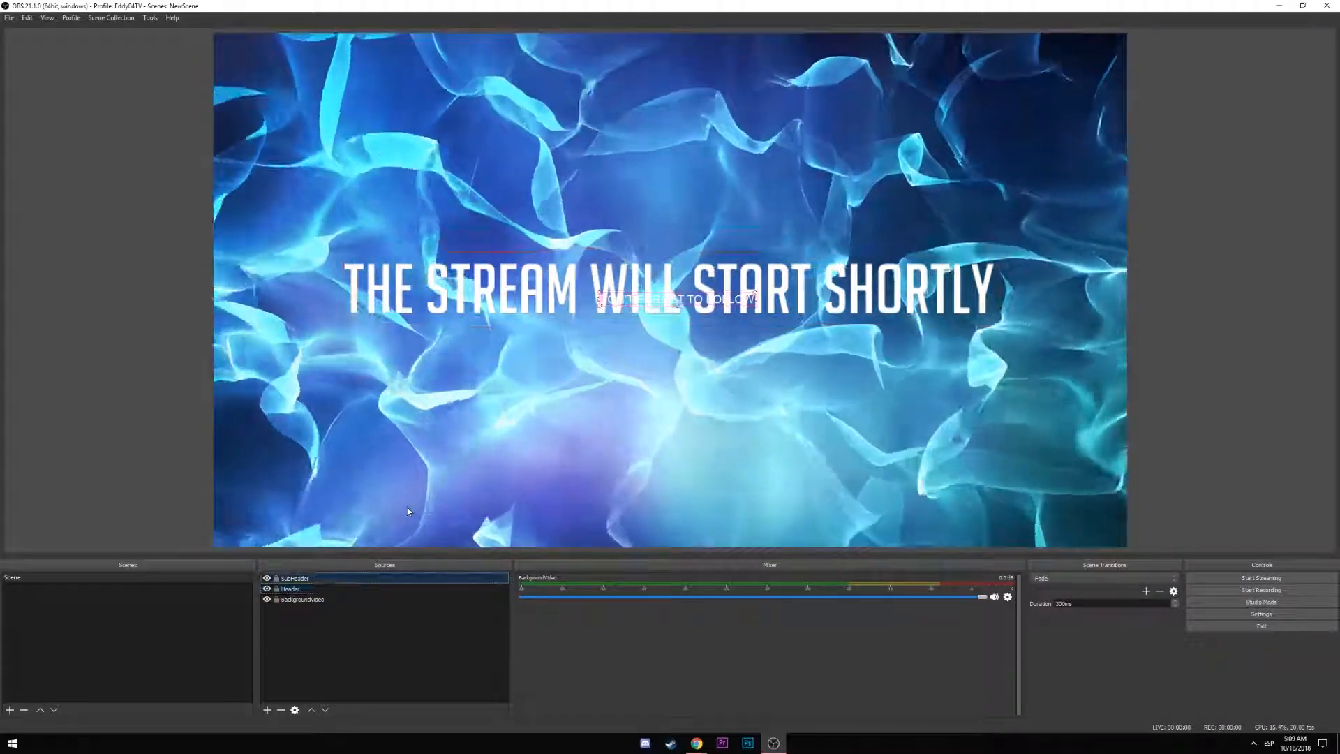
drag(675, 314, 661, 339)
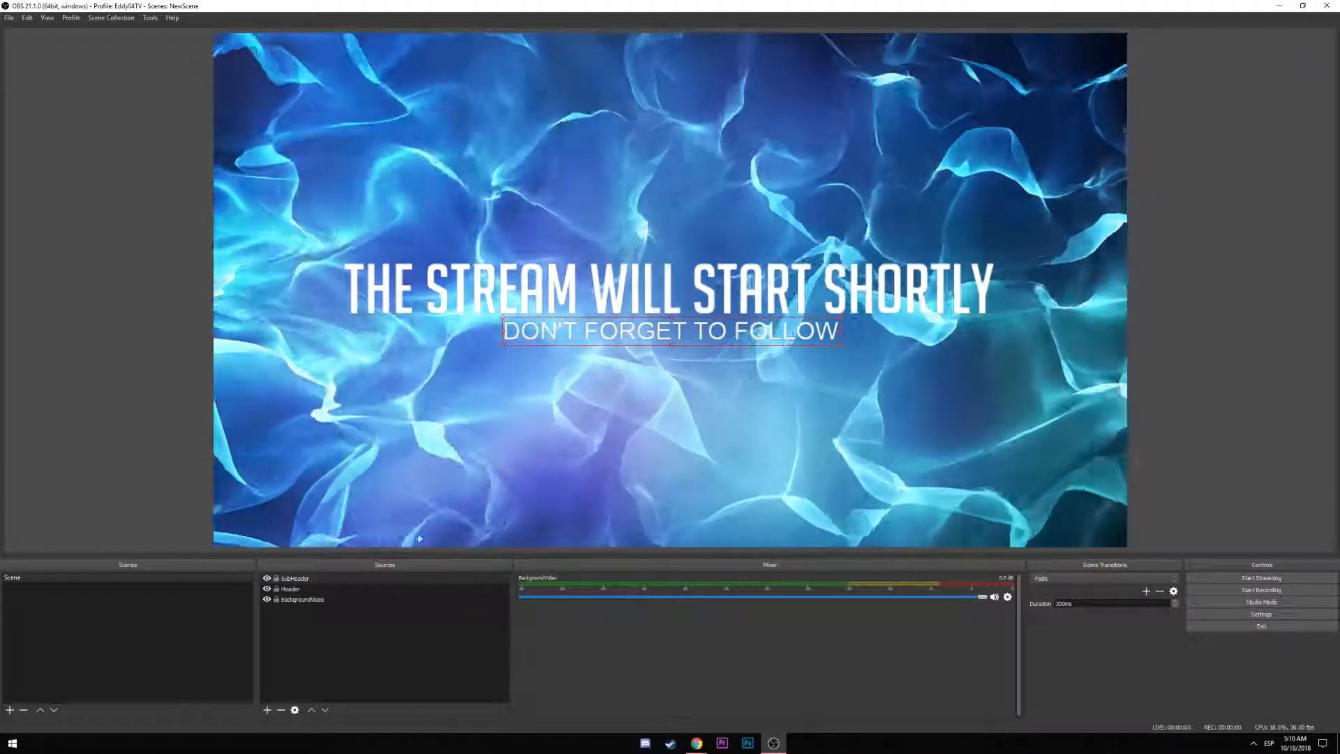
Switch the SubHeader text to the BigNoodleTitling Regular font and confirm its properties
double_click(660, 339)
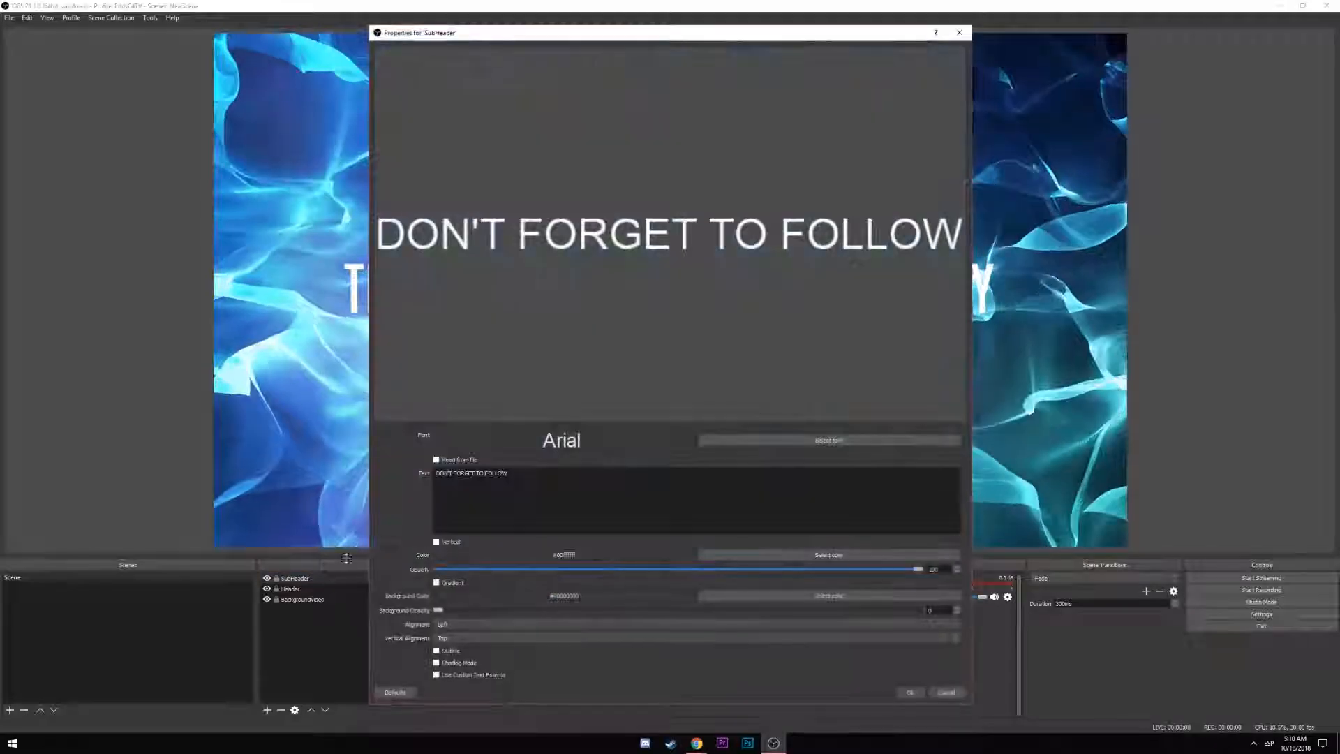
click(780, 441)
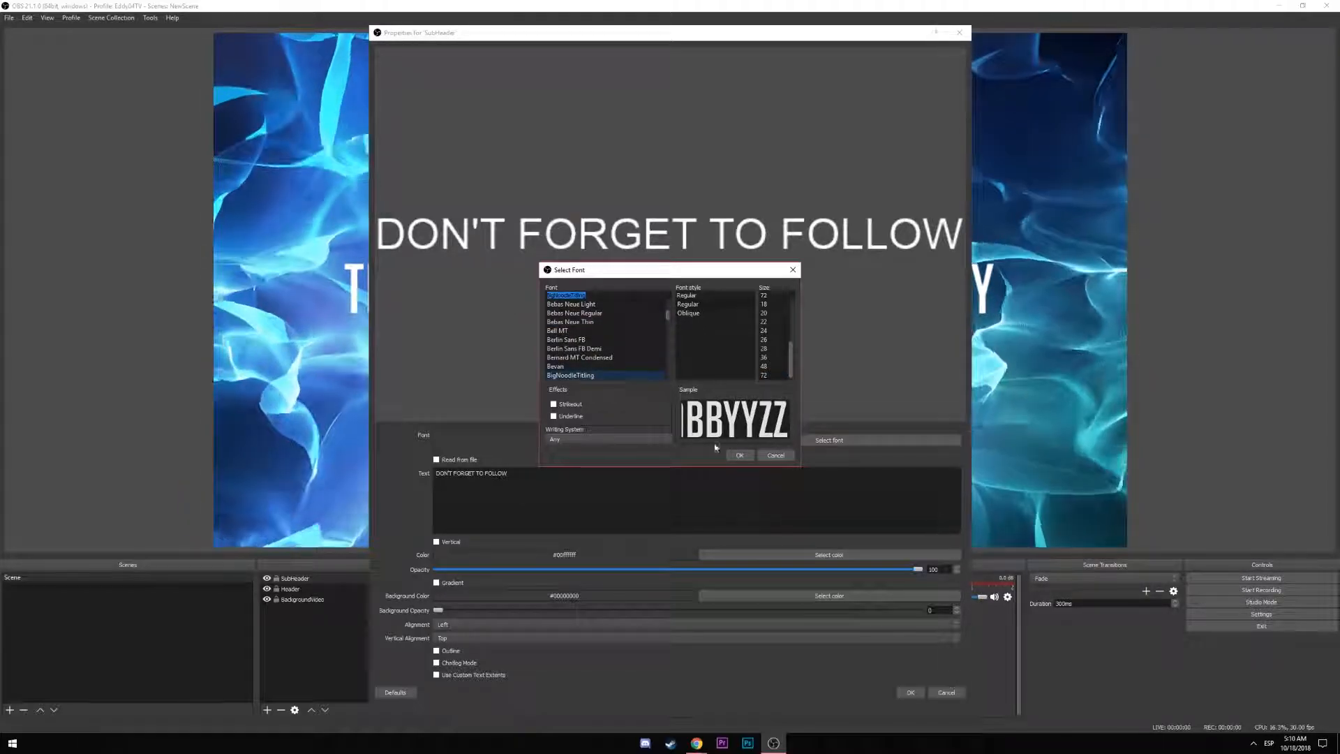
click(739, 455)
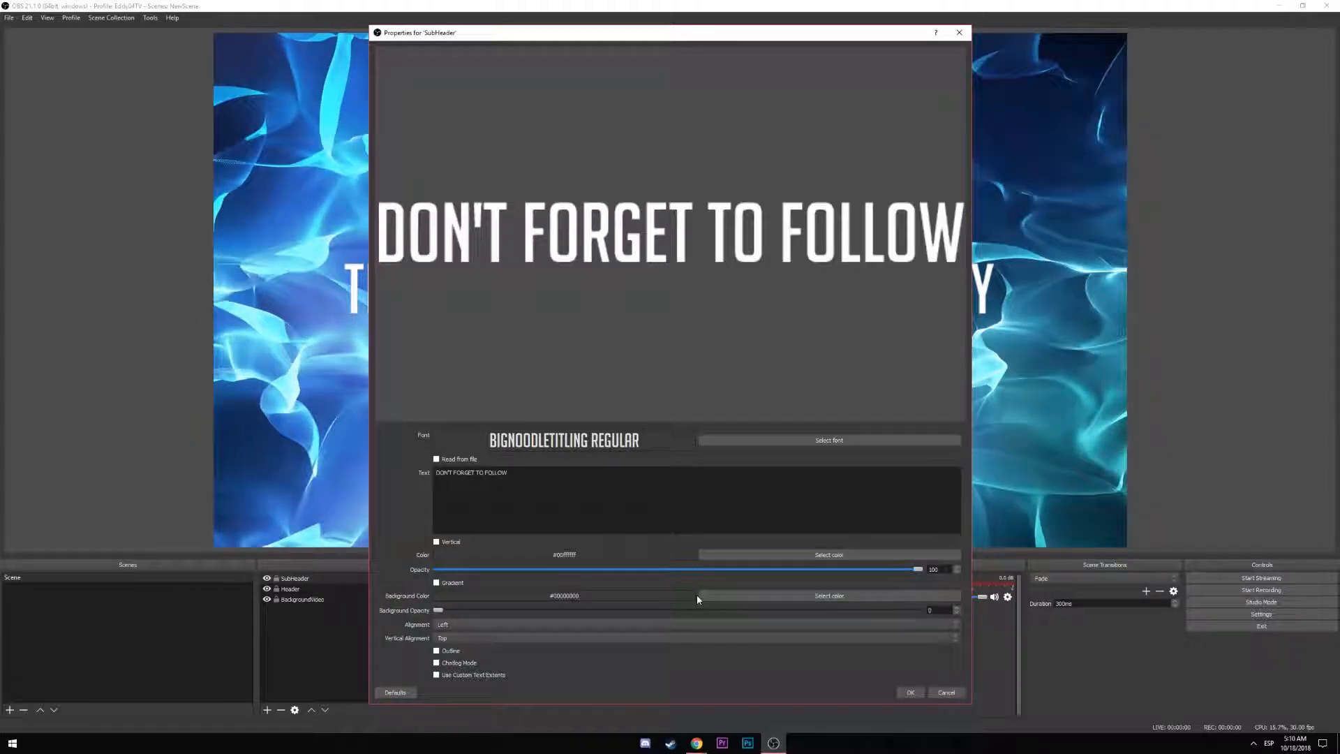
click(751, 594)
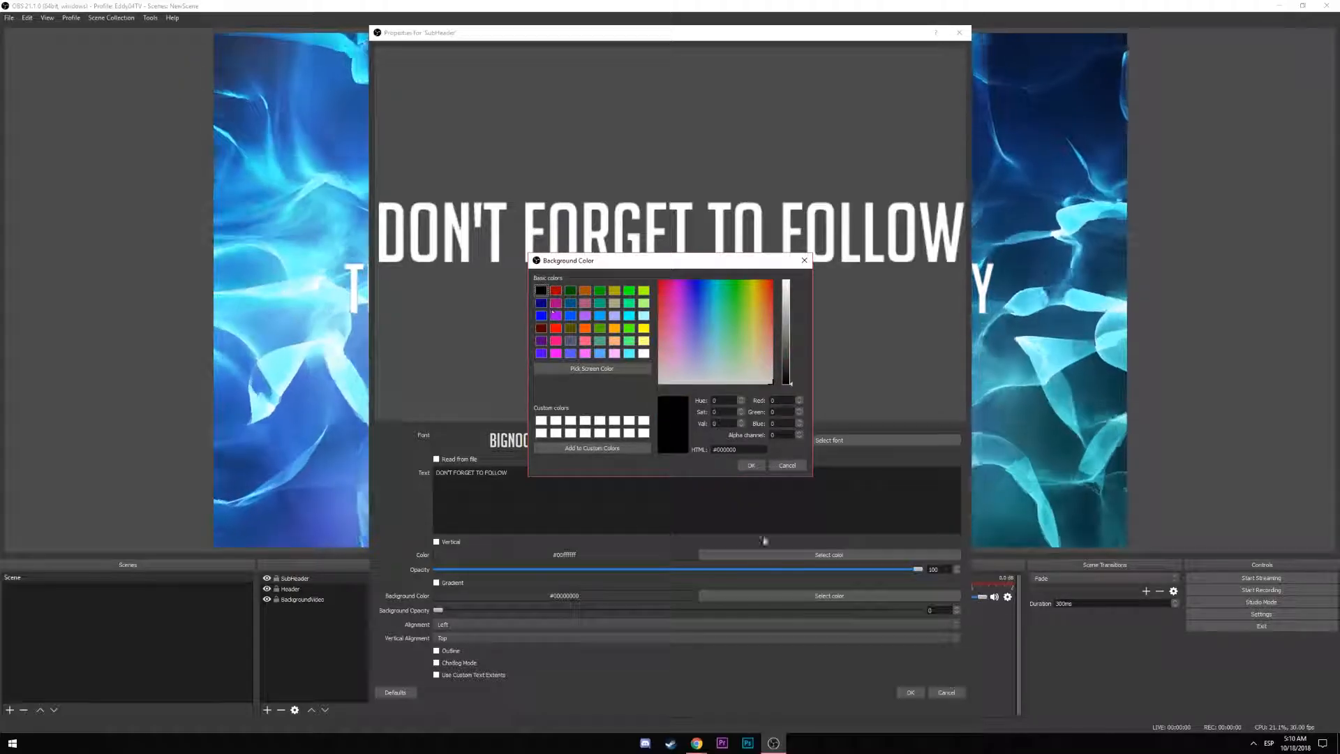
click(754, 465)
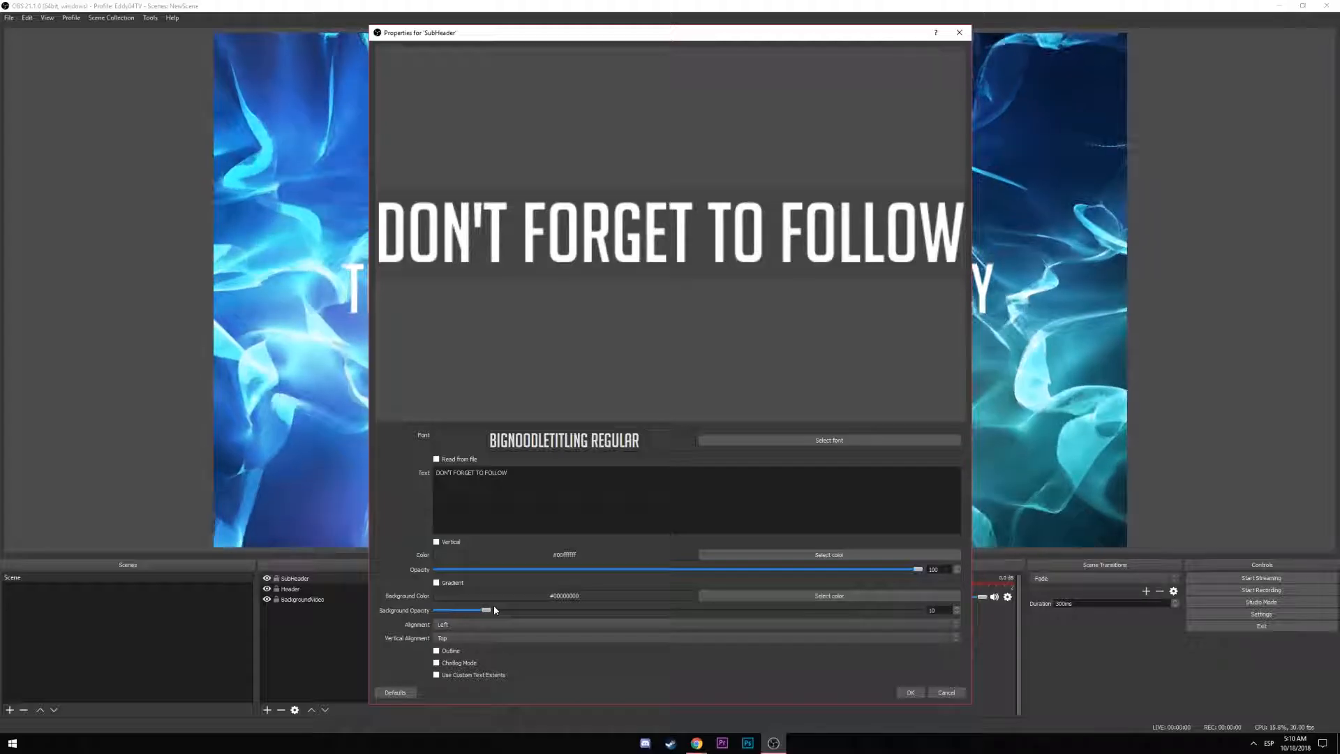
drag(494, 610, 460, 623)
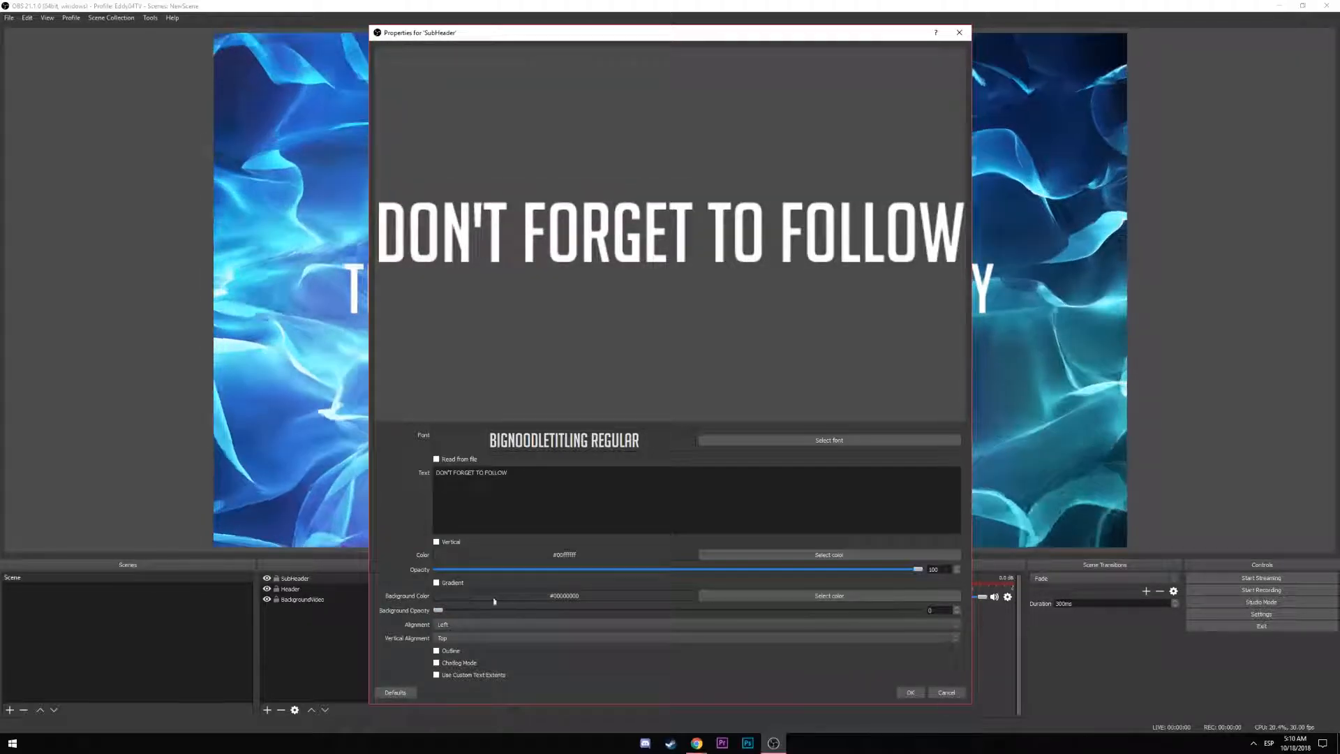
click(910, 692)
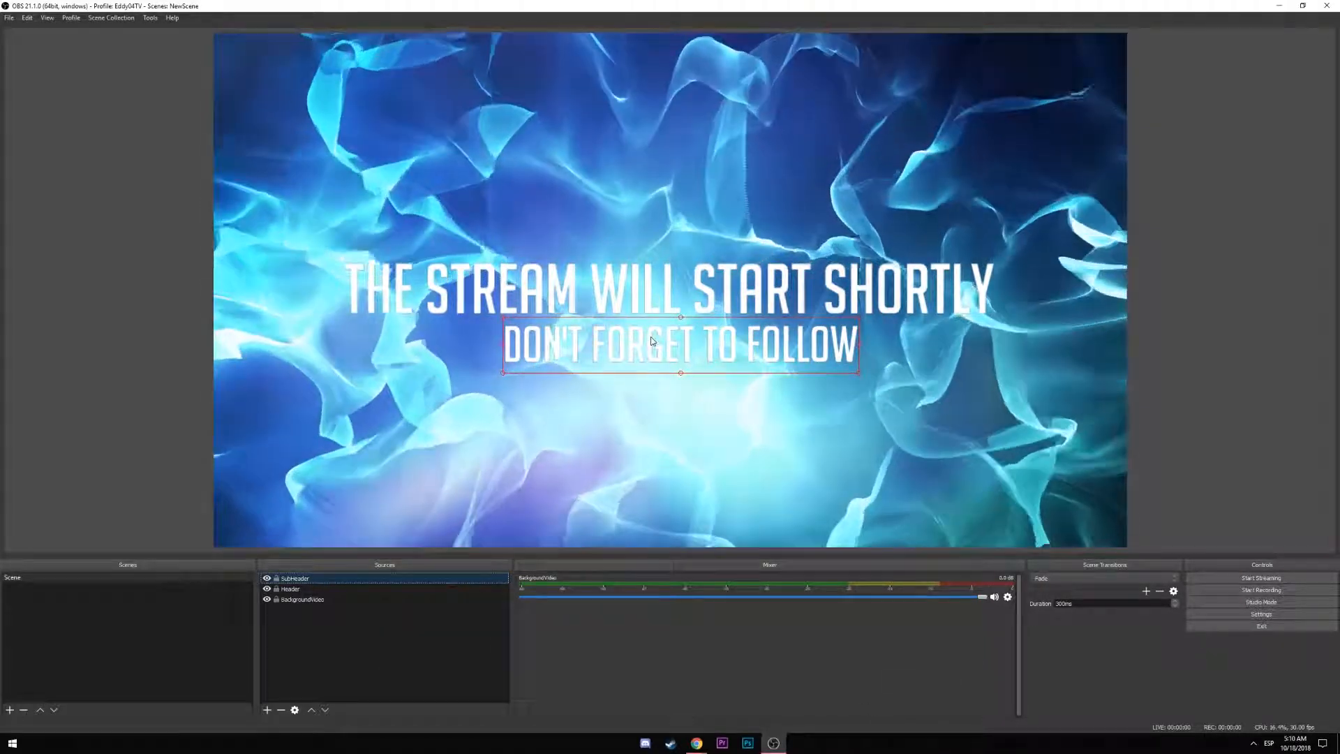
Nudge the follow reminder slightly up and open the SubHeader's Filters window
drag(652, 340, 649, 335)
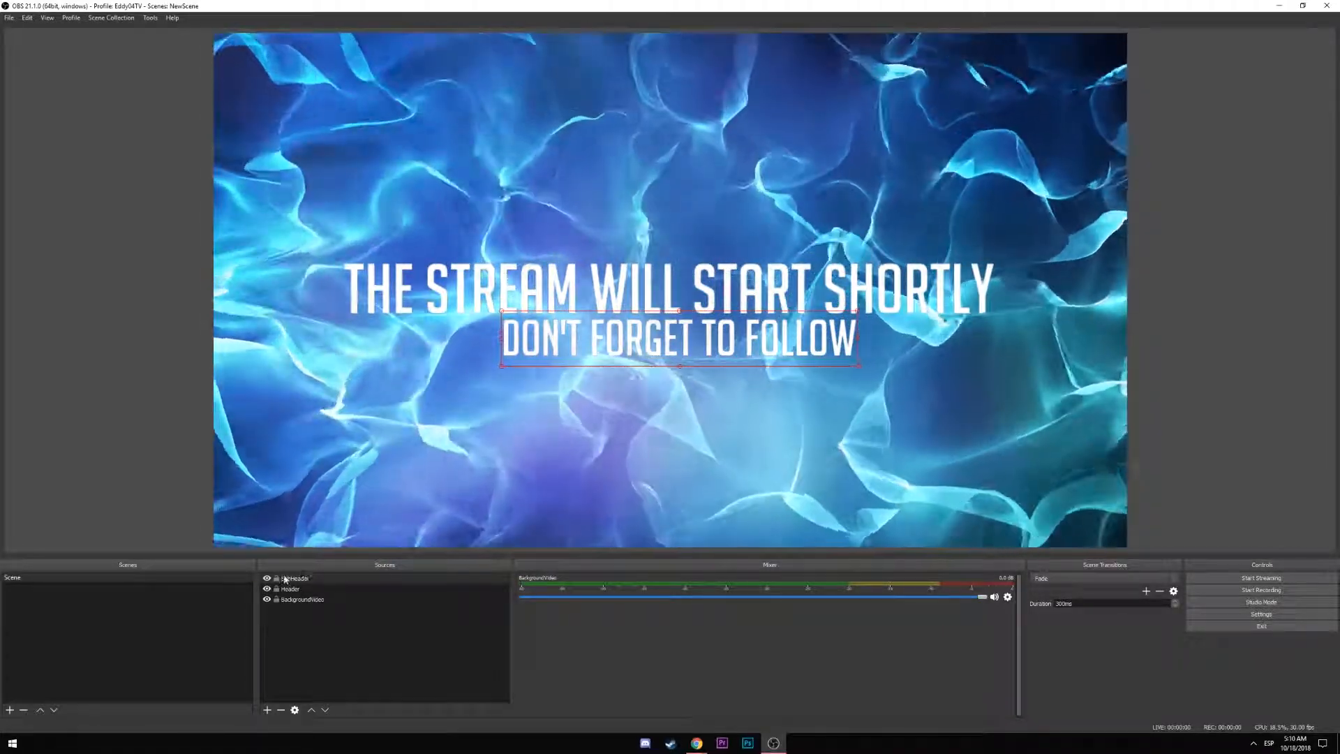
right_click(295, 577)
click(331, 560)
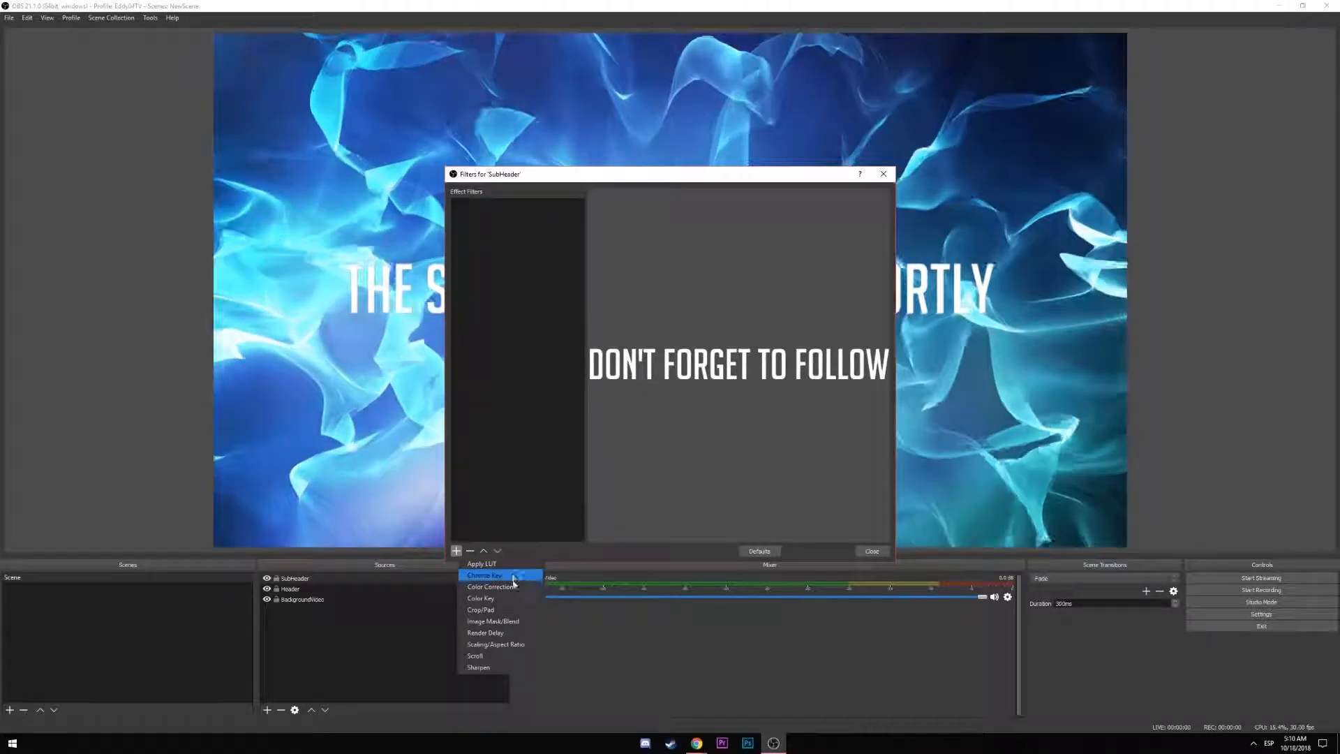
Try Image Mask/Blend and Color Correction filters on SubHeader, discard both, and close
click(512, 621)
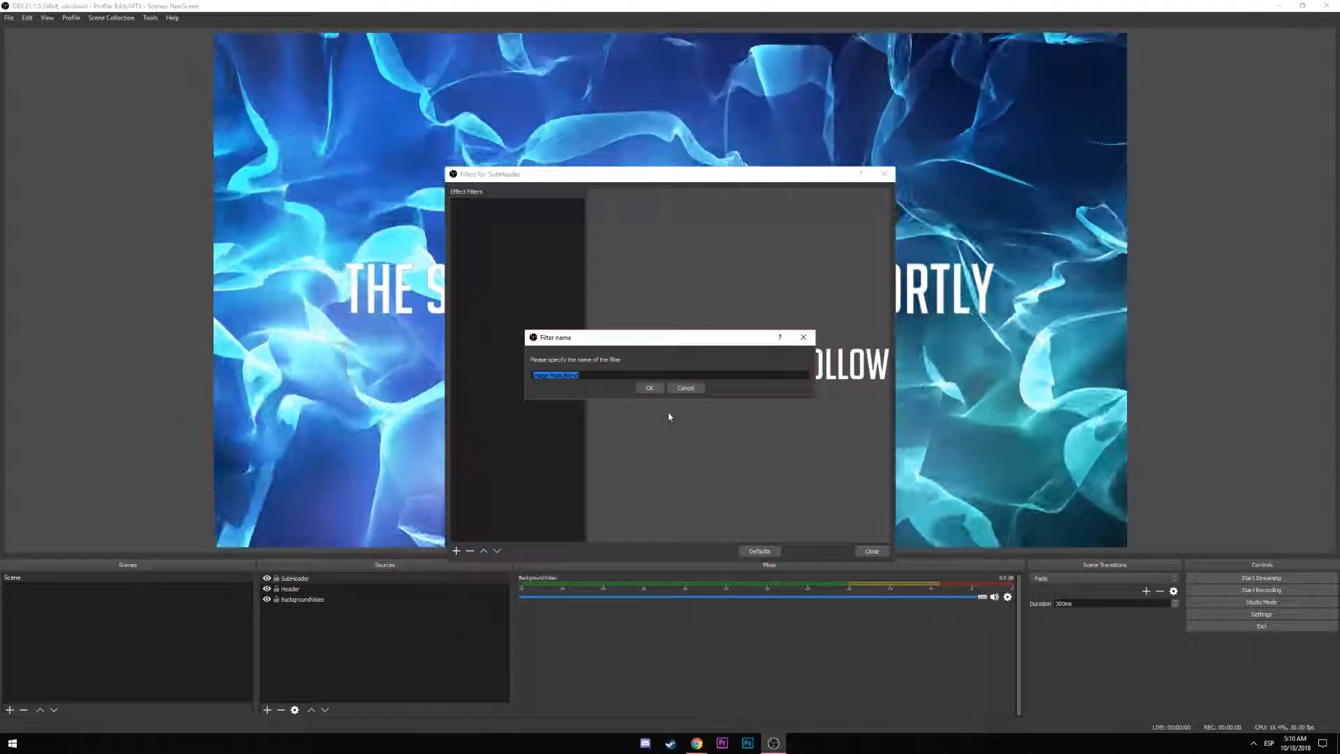
click(645, 388)
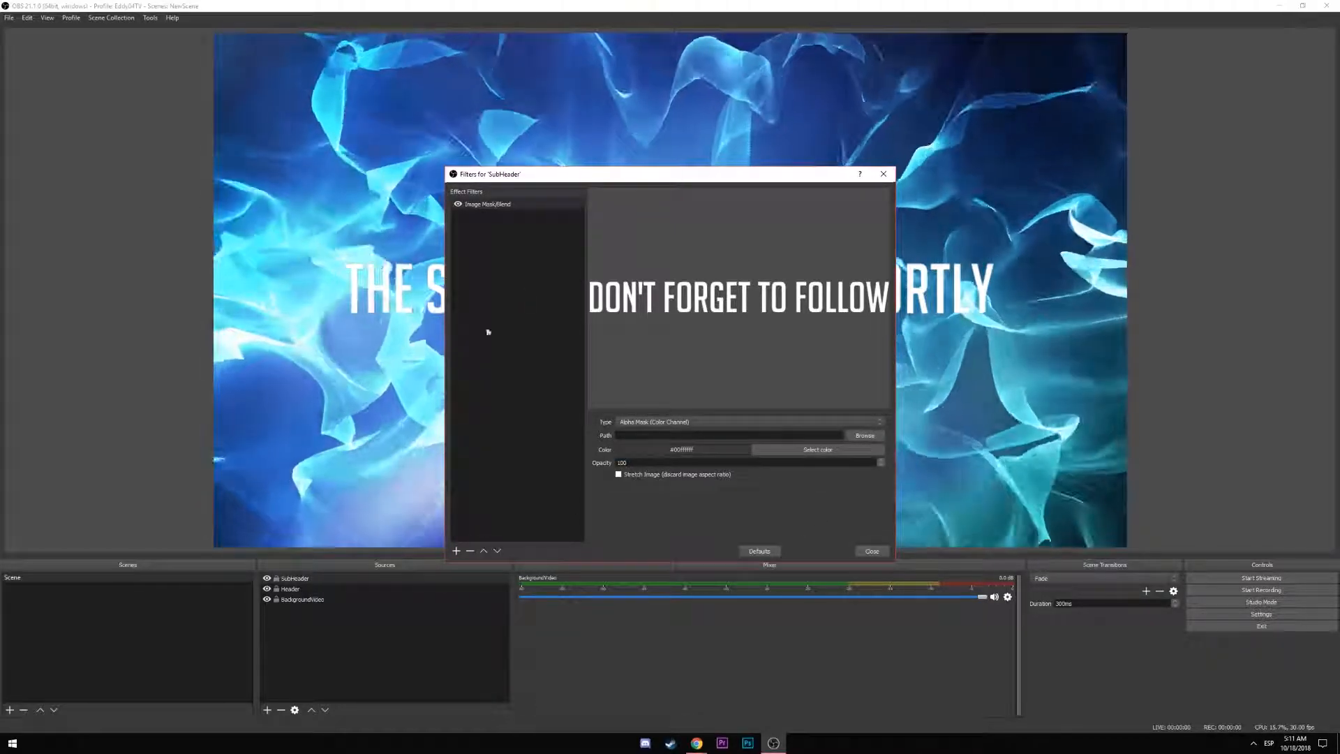
click(470, 551)
click(712, 385)
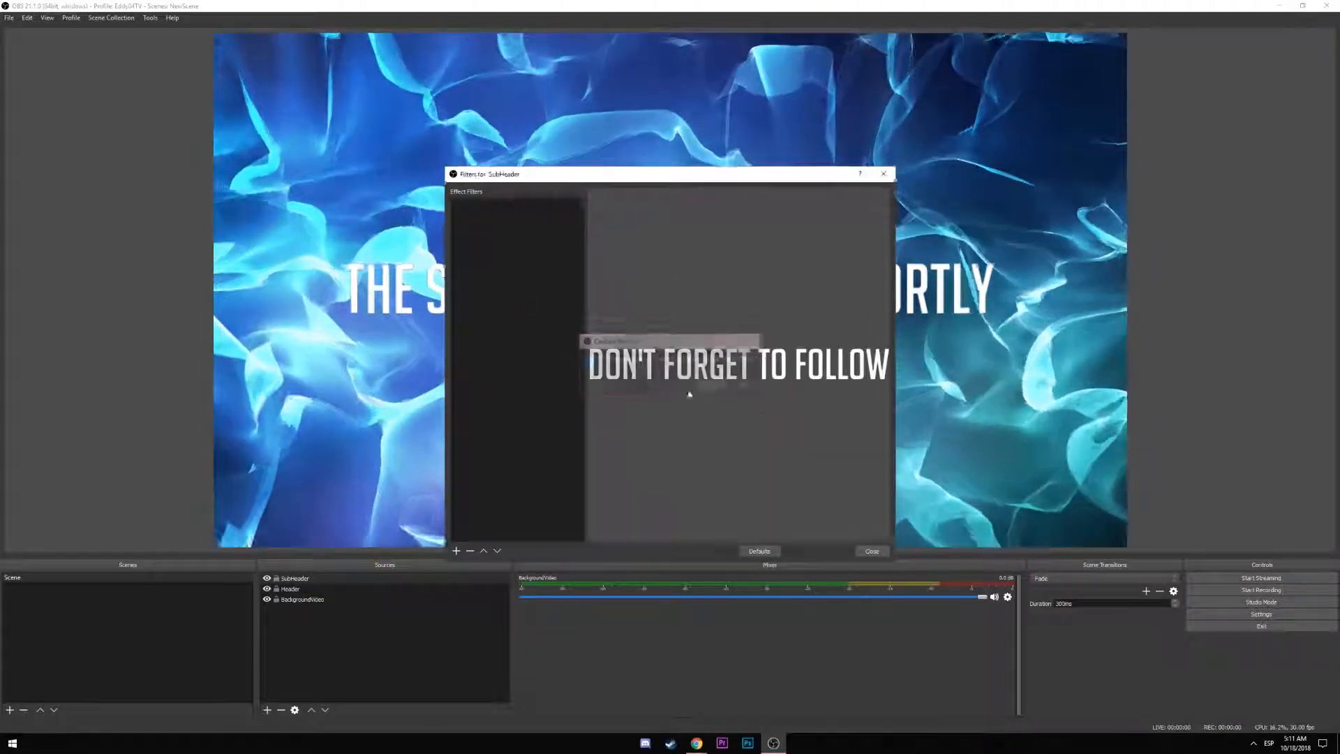
click(455, 550)
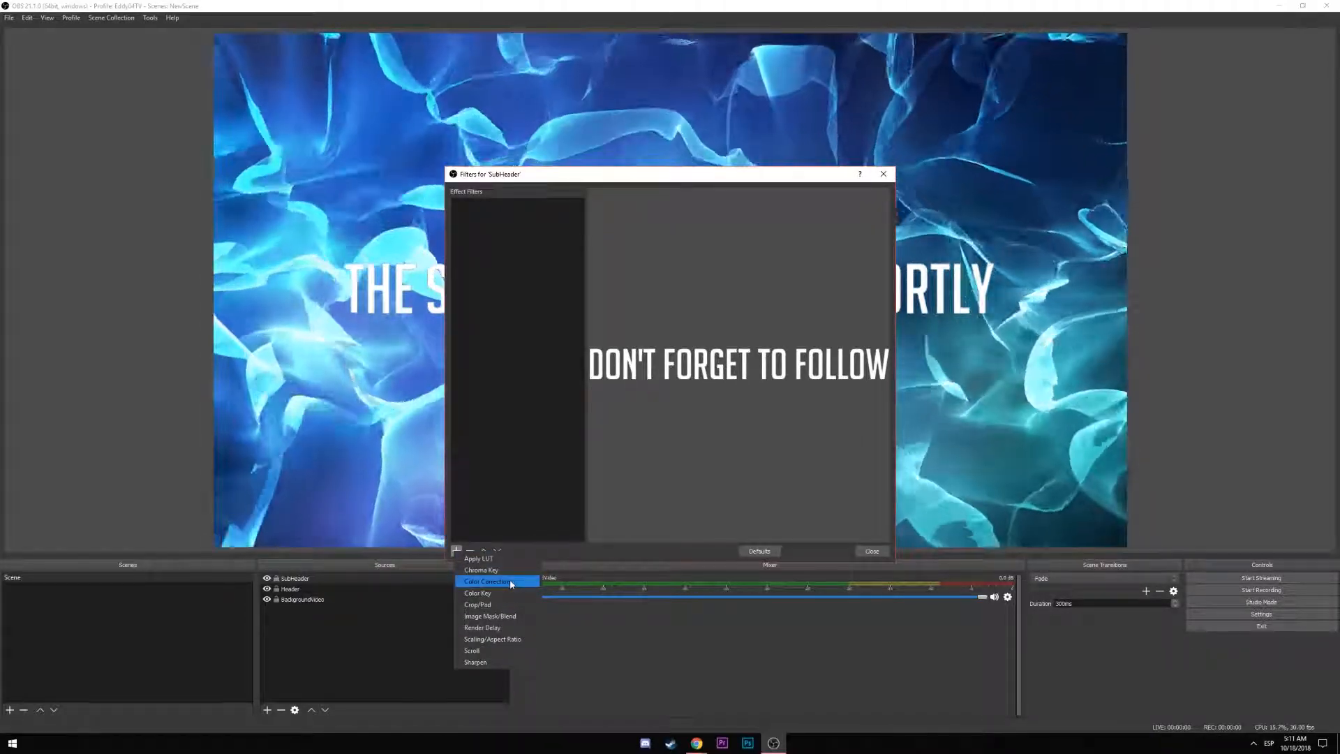
click(511, 584)
click(683, 389)
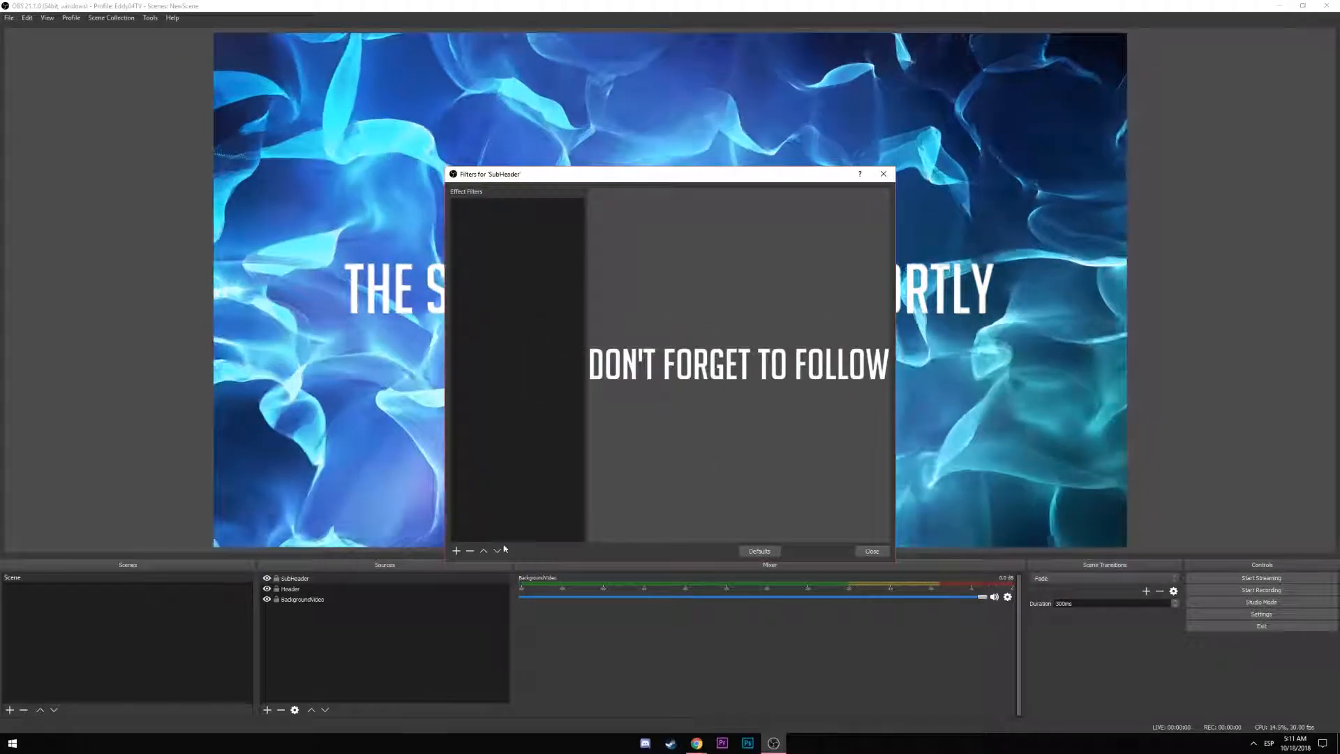
click(872, 551)
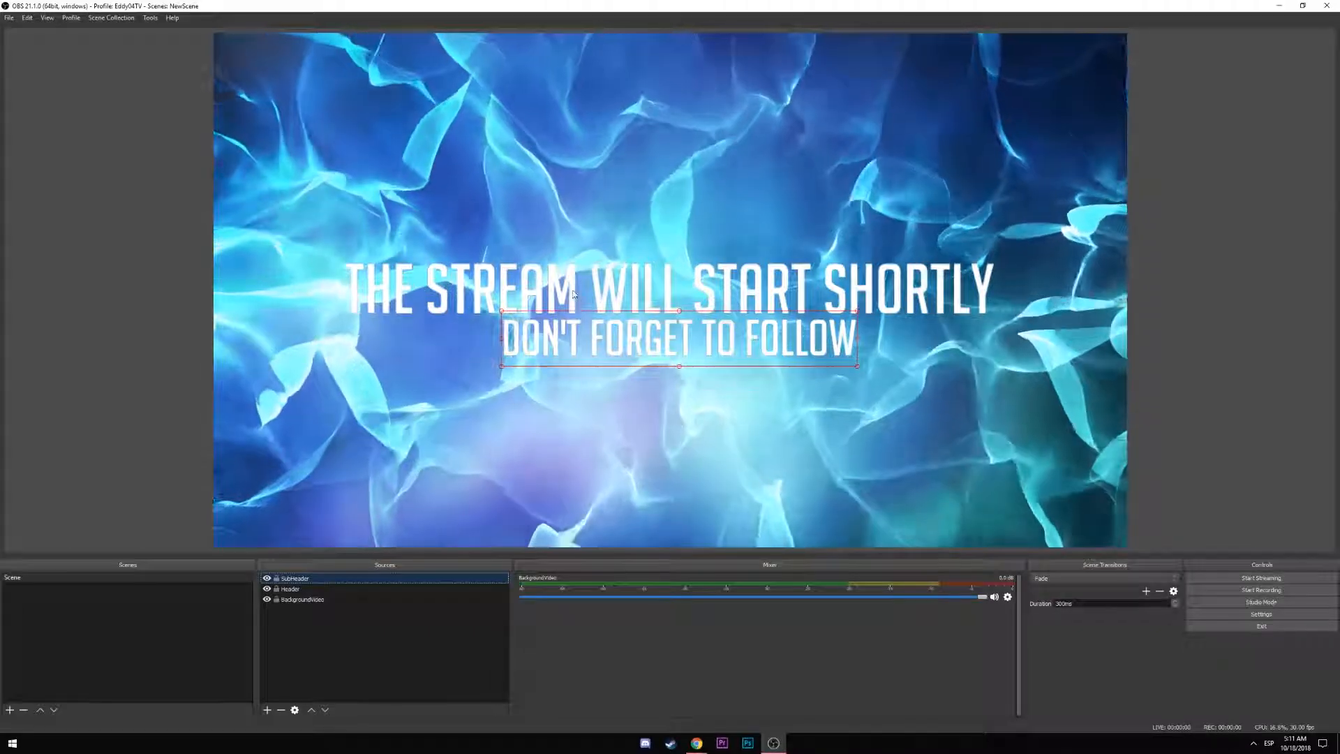
Move both text lines up together, then shrink the title and shift it left and down
ctrl+click(573, 286)
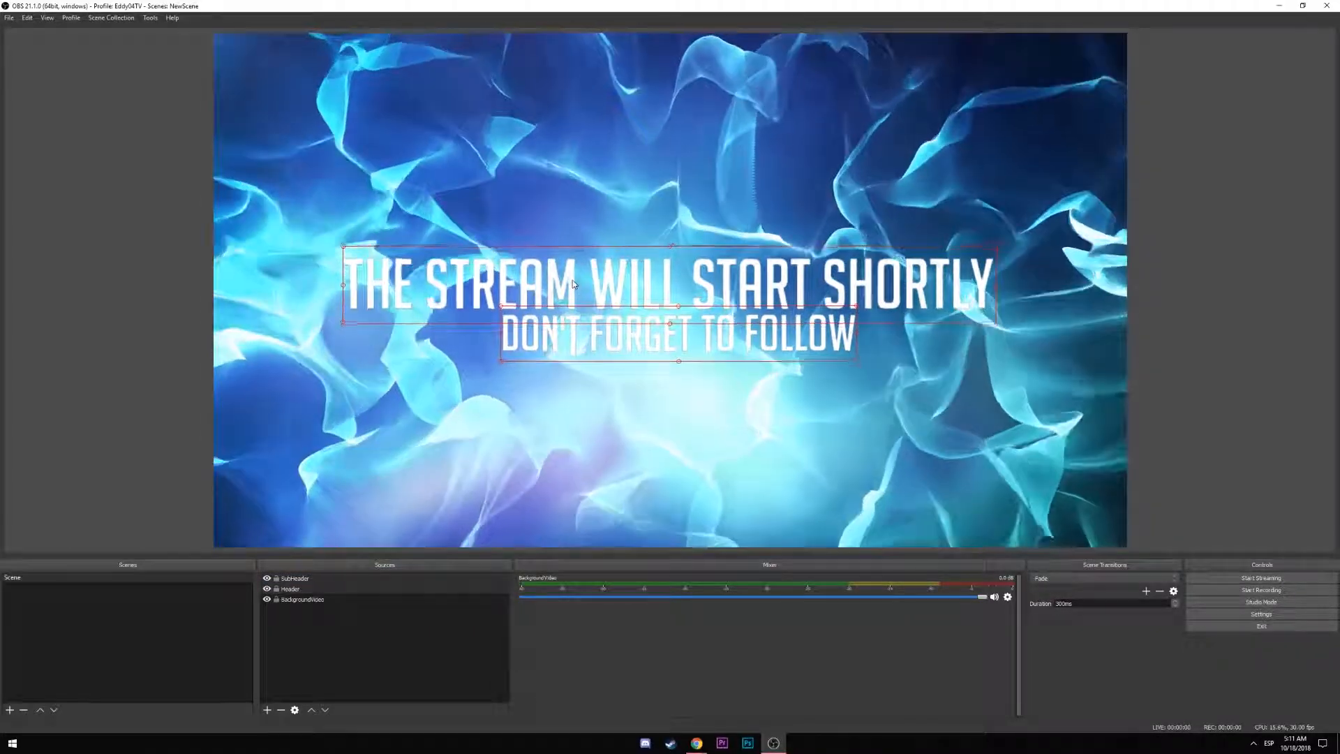
drag(573, 285, 576, 263)
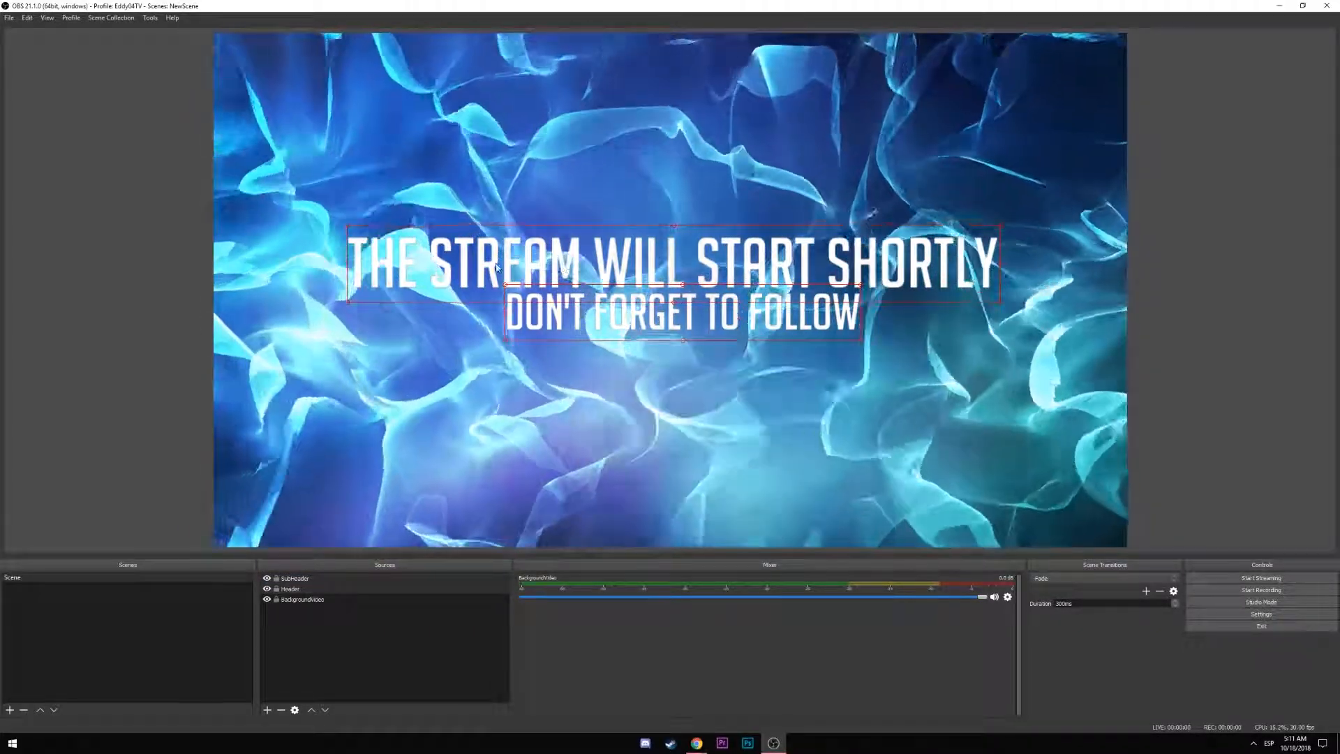
click(488, 270)
click(404, 280)
drag(346, 303, 427, 272)
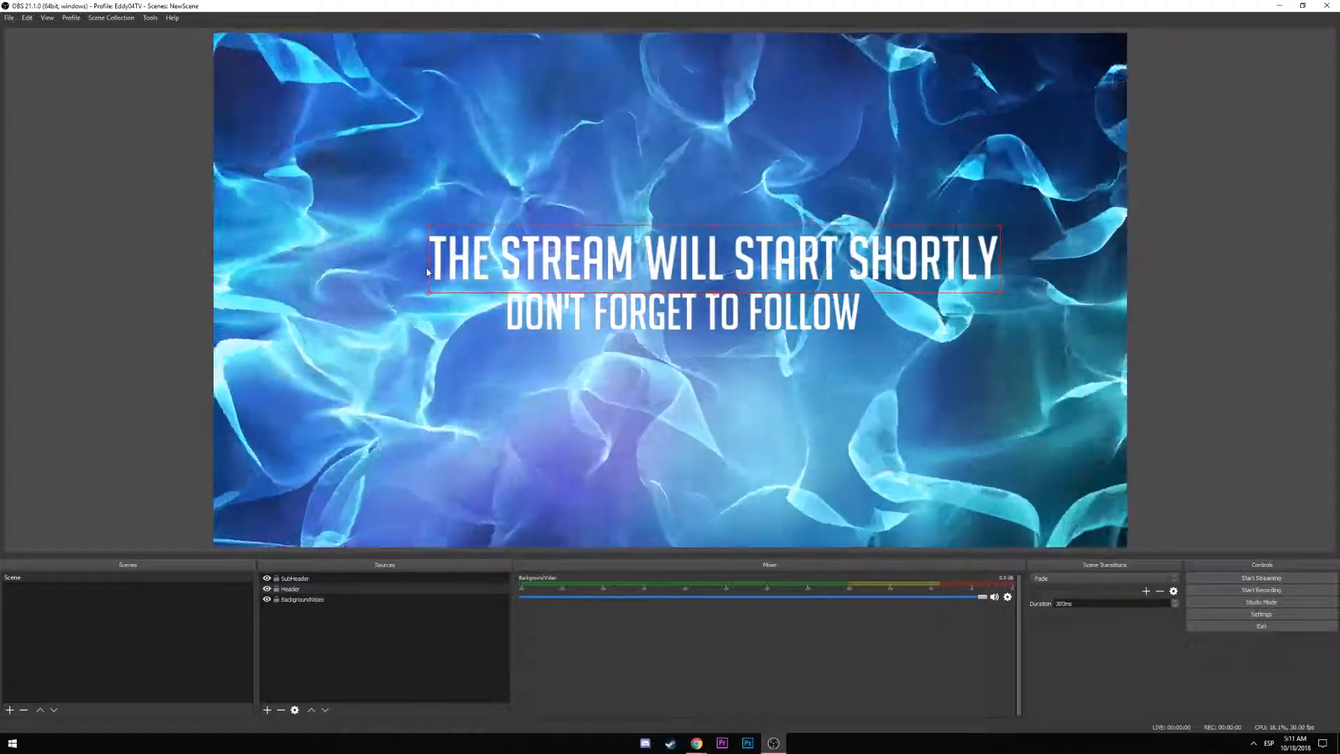
drag(603, 282, 560, 312)
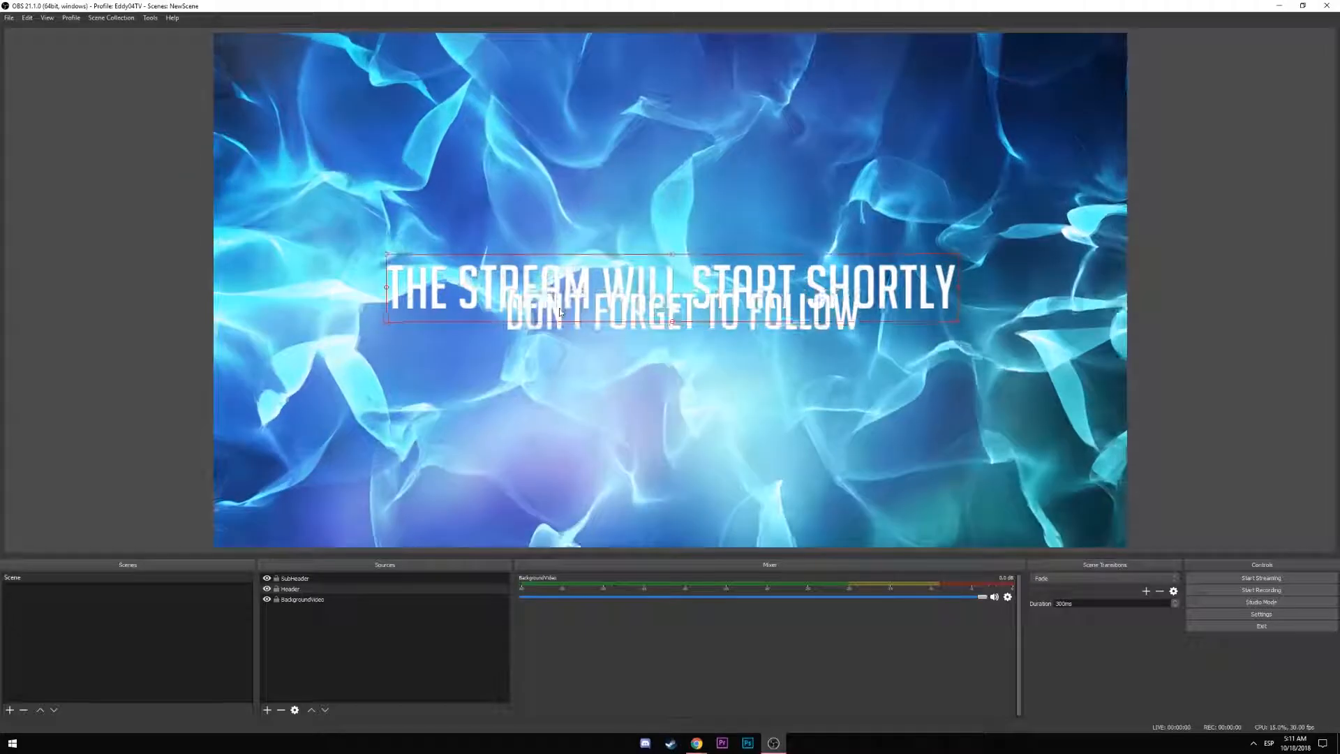
Position the follow reminder just beneath the smaller title with small downward nudges
click(559, 329)
mouse_move(560, 329)
mouse_down()
mouse_move(556, 351)
mouse_move(555, 321)
mouse_up()
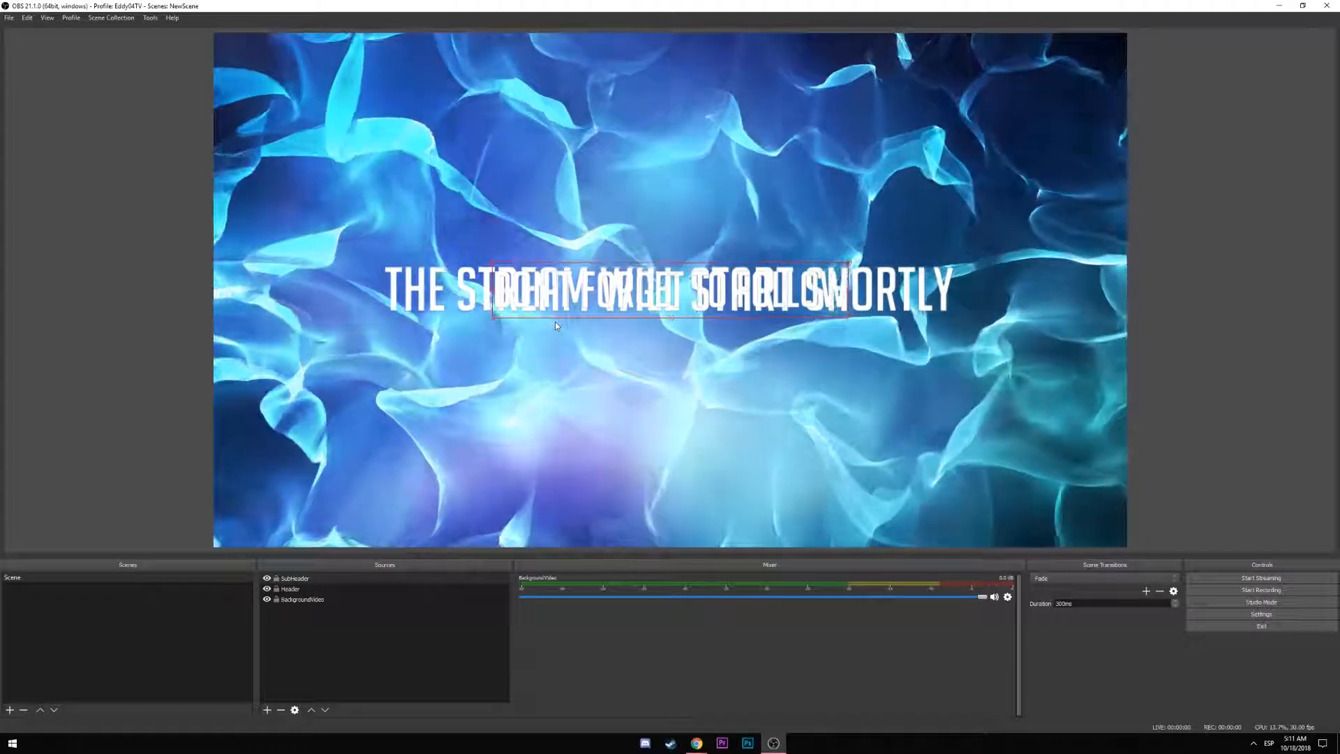
key(Down)
key(Down)
key(Down)
key(Down)
key(Down)
key(Down)
key(Down)
key(Down)
key(Down)
key(Down)
key(Down)
key(Down)
key(Down)
key(Down)
key(Down)
key(Down)
key(Down)
key(Down)
key(Down)
key(Down)
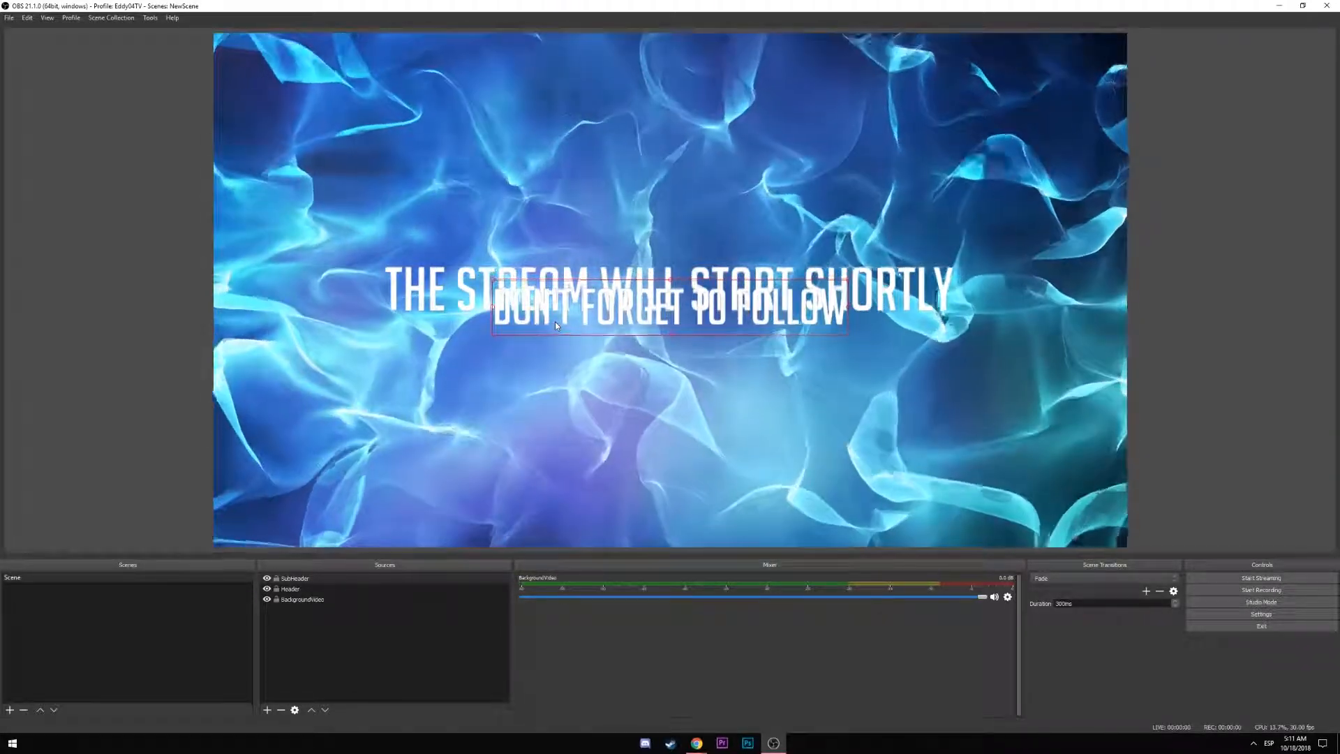
key(Down)
key(Down)
key(Down)
key(Down)
key(Down)
key(Down)
key(Down)
key(Down)
key(Down)
key(Down)
key(Down)
key(Down)
key(Down)
key(Down)
key(Down)
key(Down)
key(Down)
key(Down)
key(Down)
key(Down)
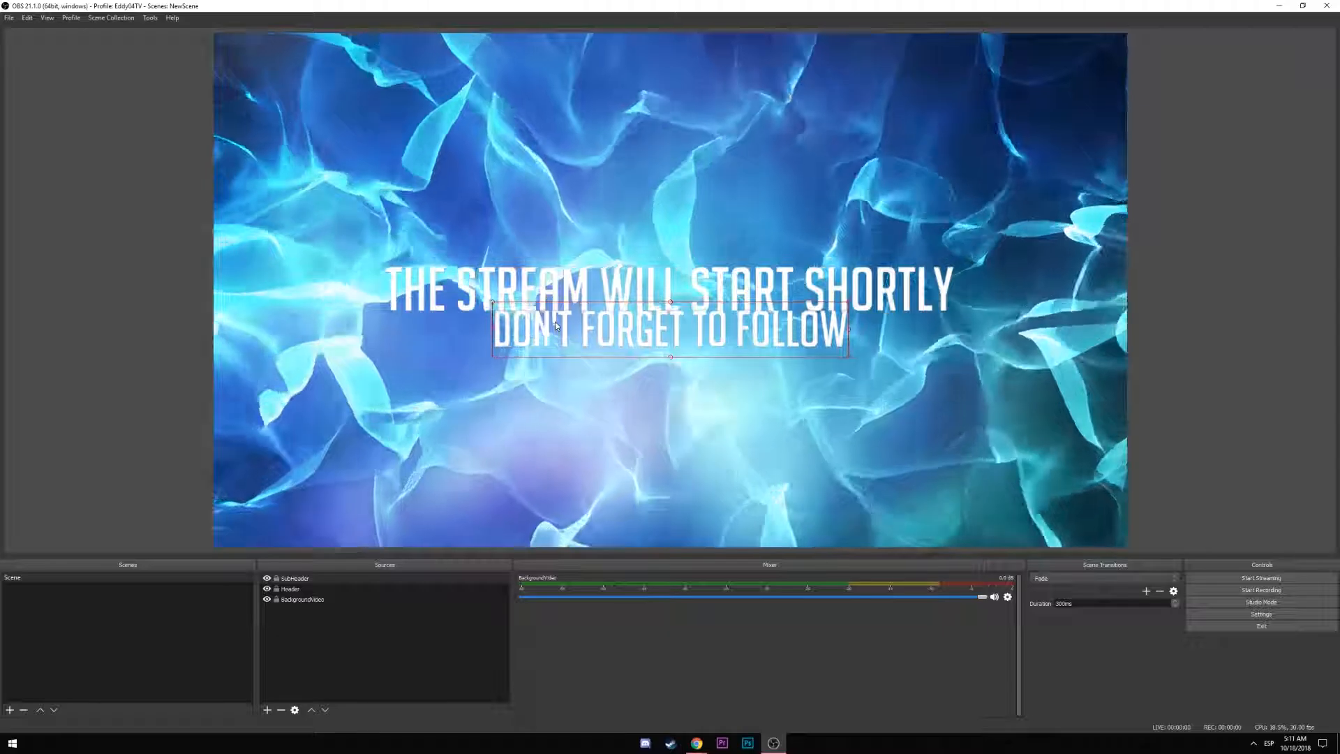
key(Down)
key(Down)
key(Down)
key(Down)
key(Down)
key(Down)
key(Down)
key(Down)
key(Down)
key(Down)
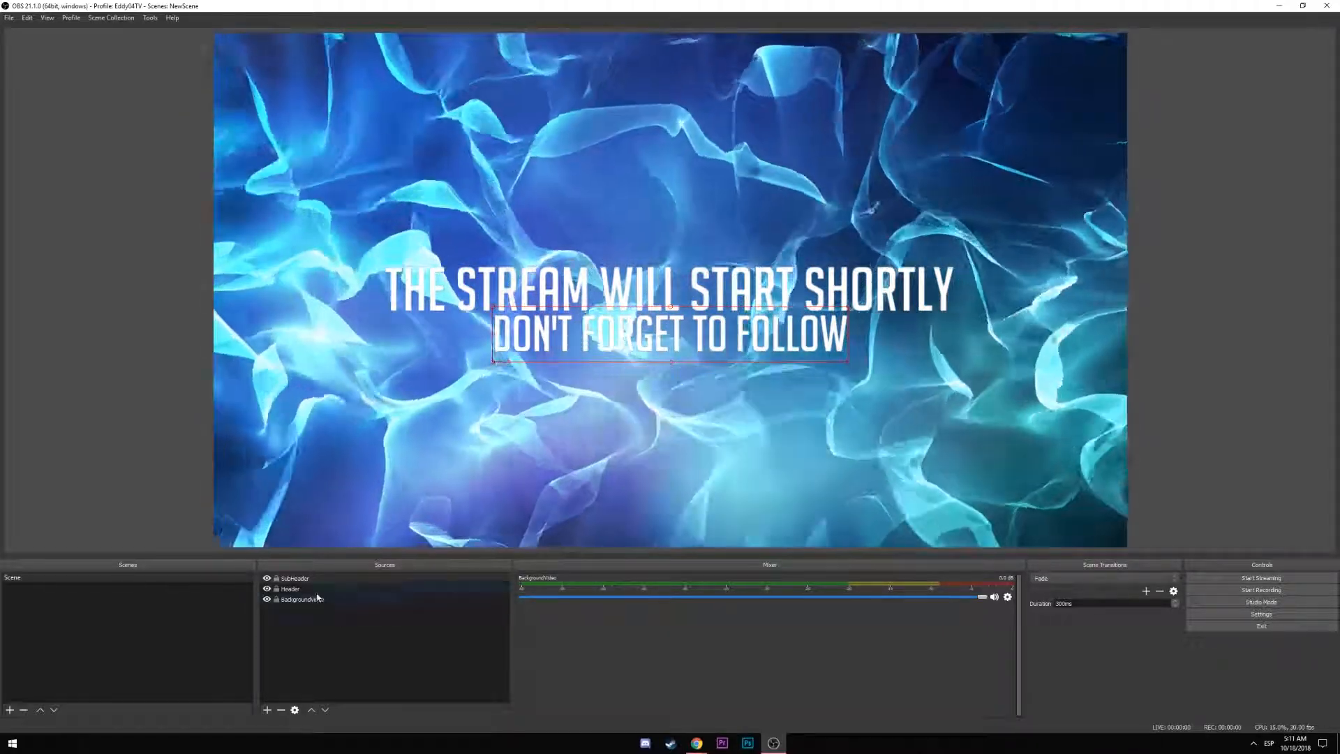
click(308, 636)
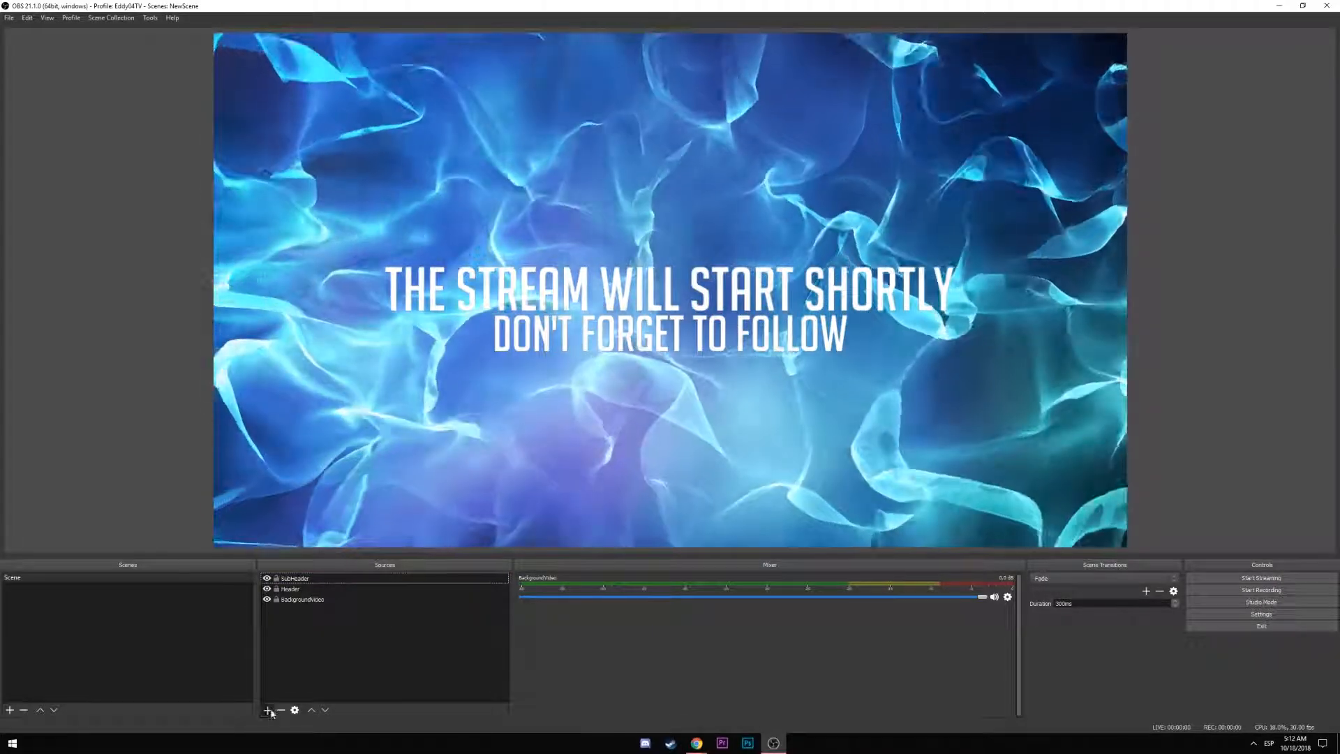
Add a black Color Source named 'Opacity', 2556 wide by 1440 high, covering the canvas
click(271, 712)
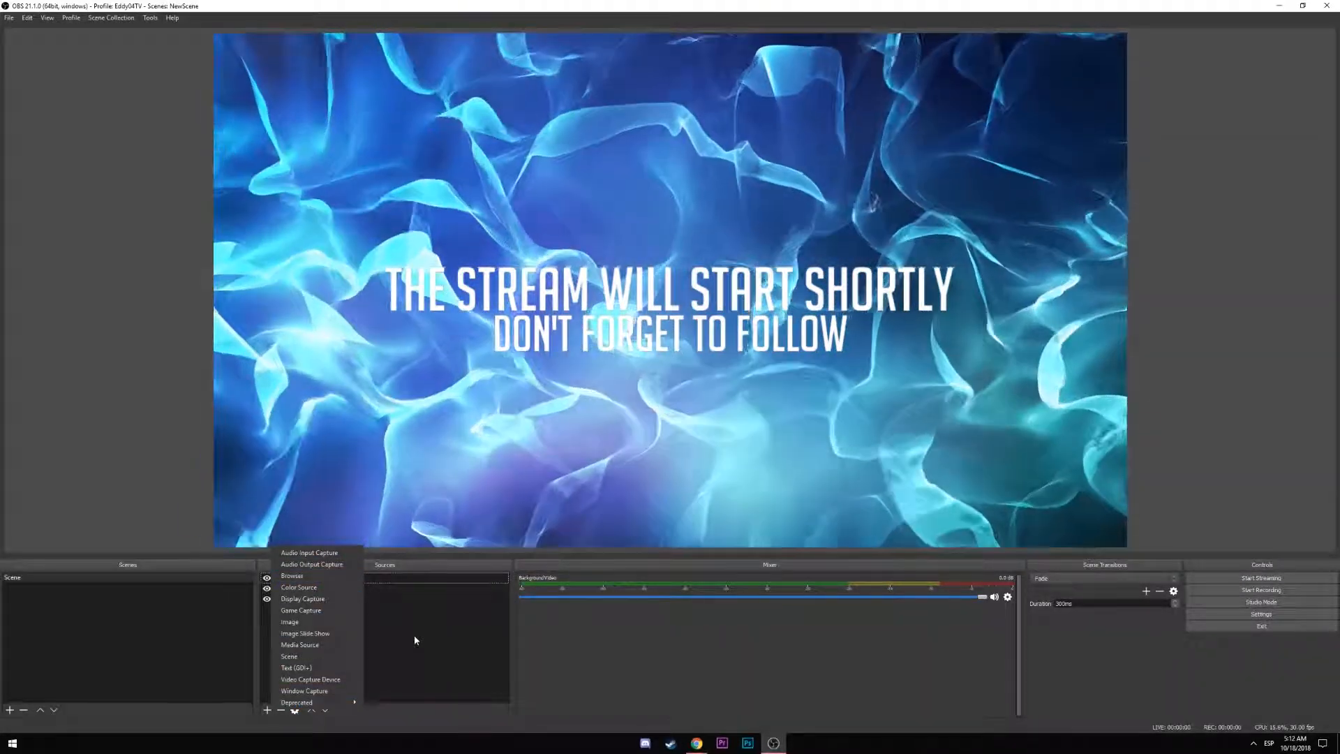
click(342, 587)
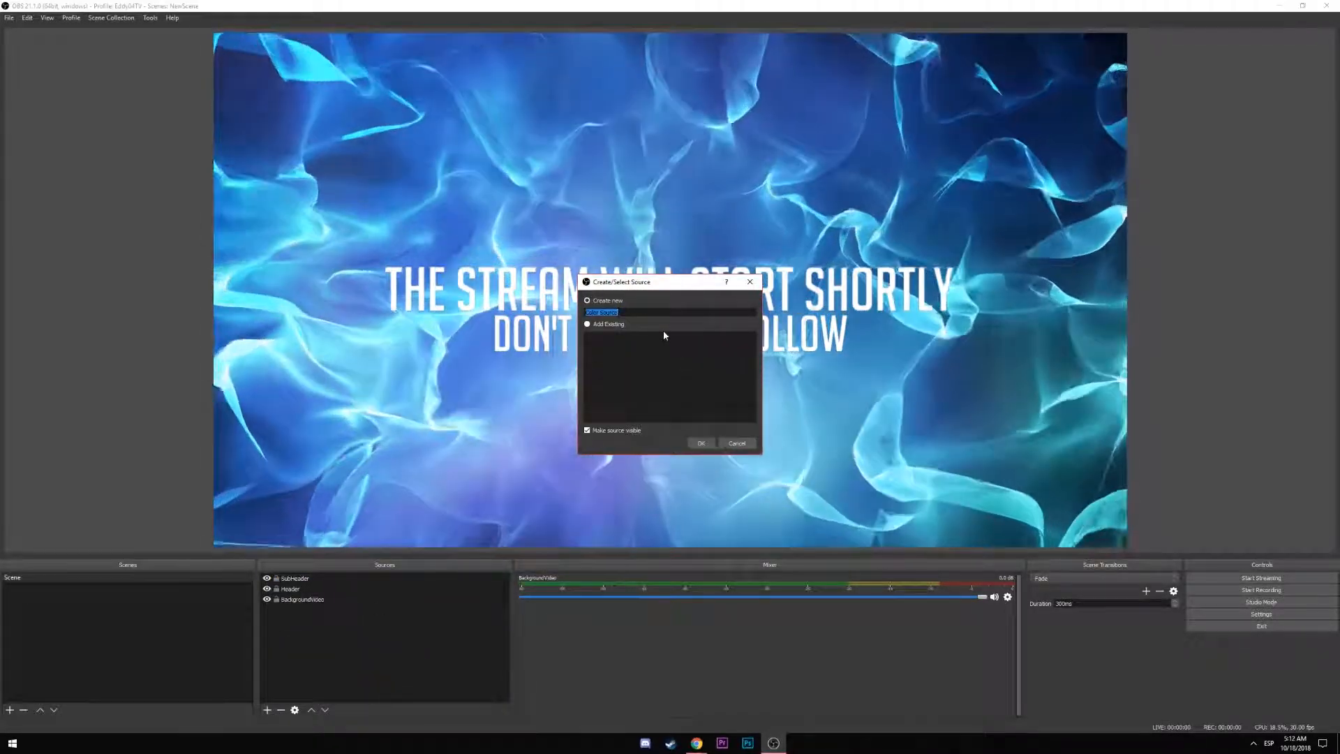
text(Opacity)
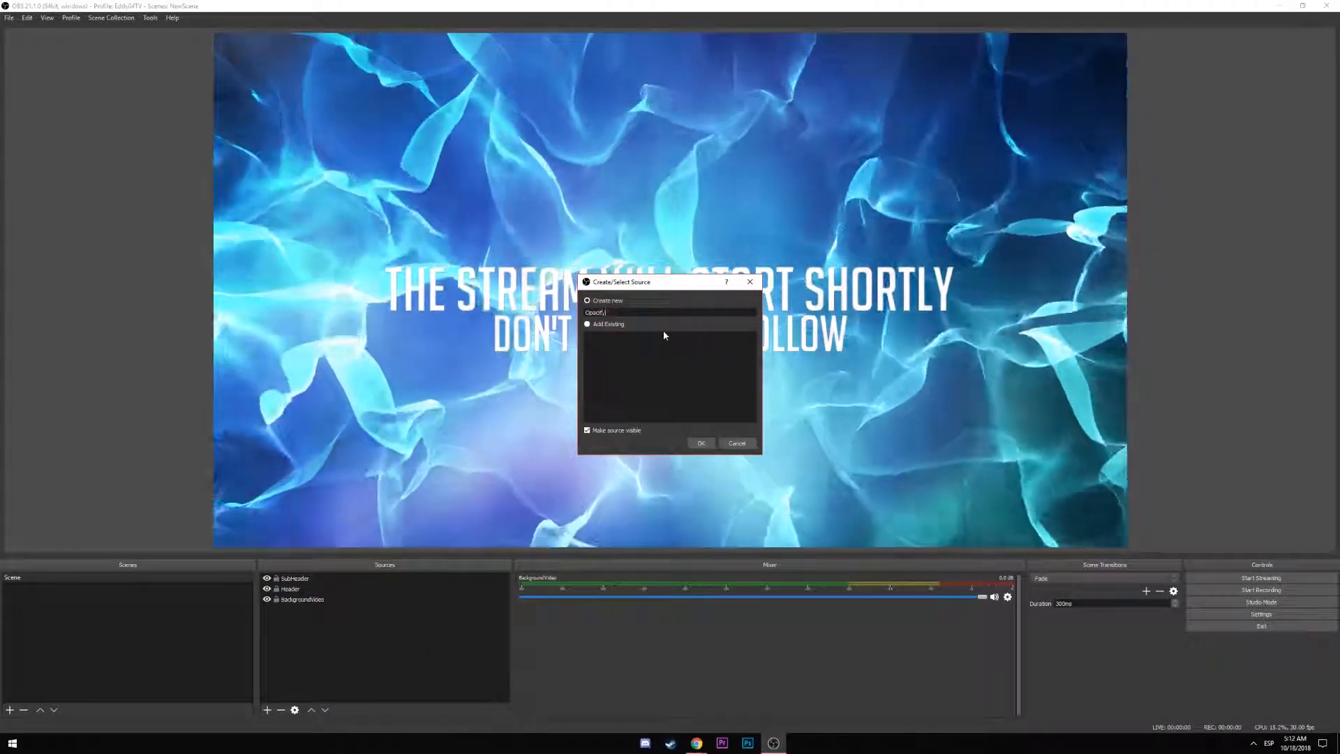
key(Return)
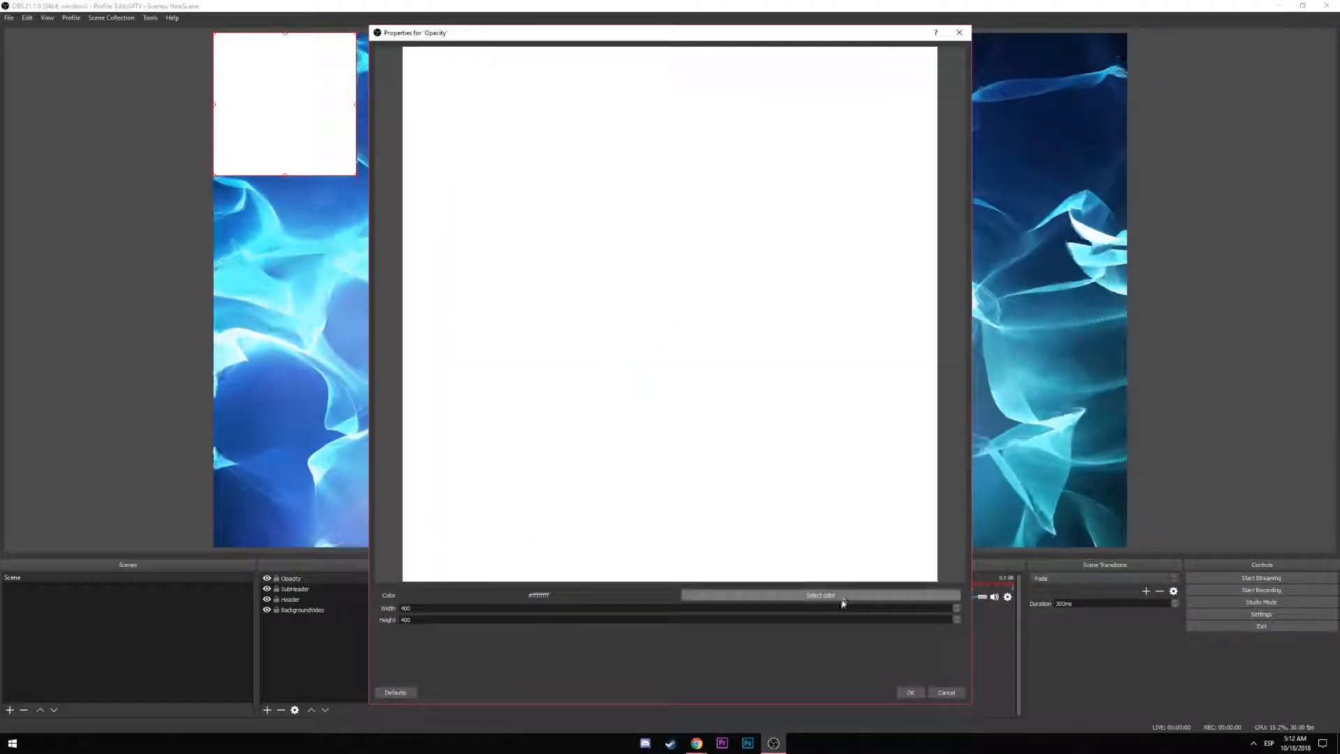
click(841, 599)
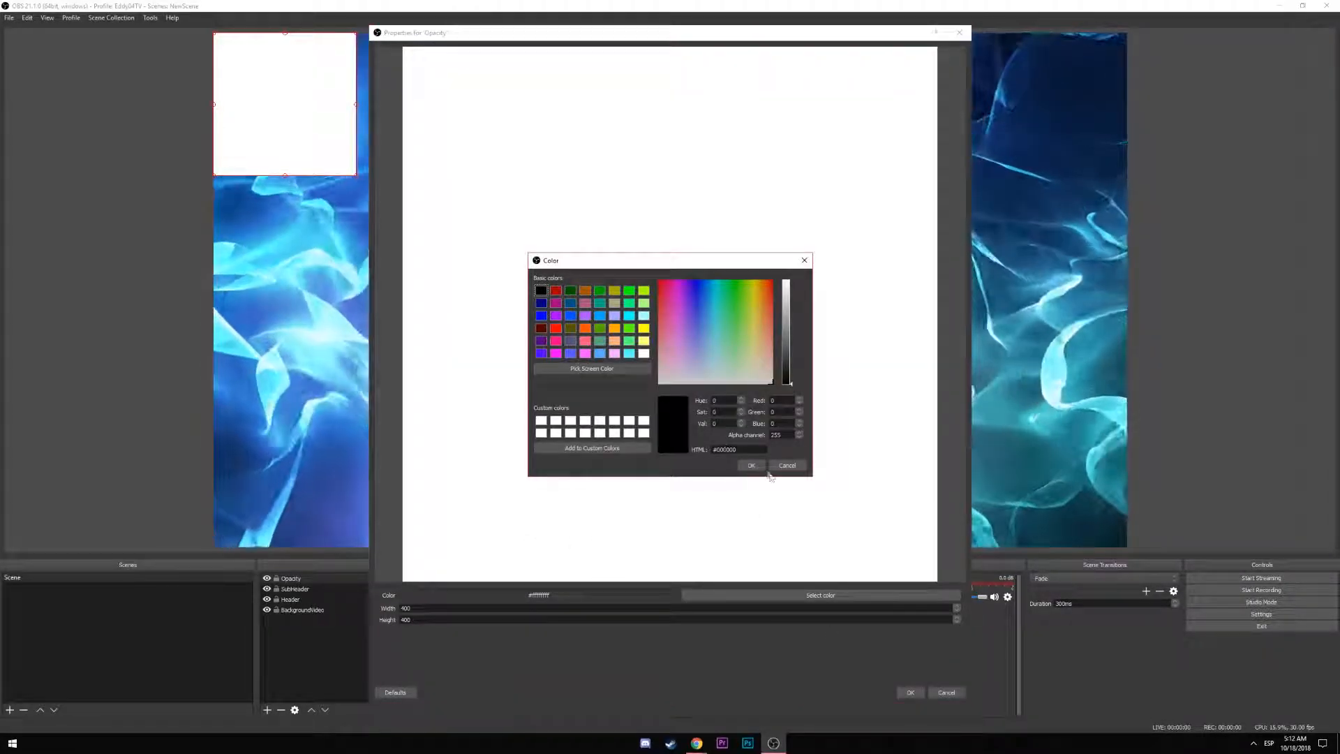
click(741, 467)
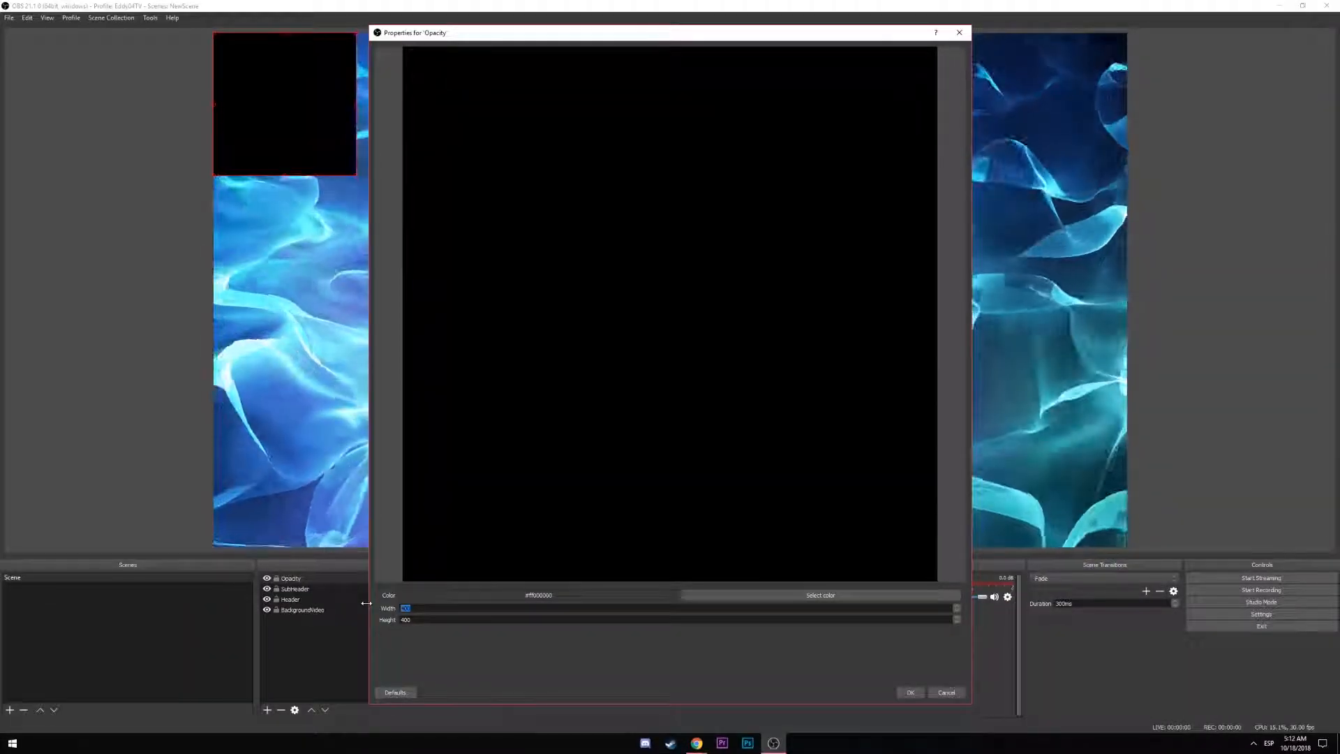
text(1080)
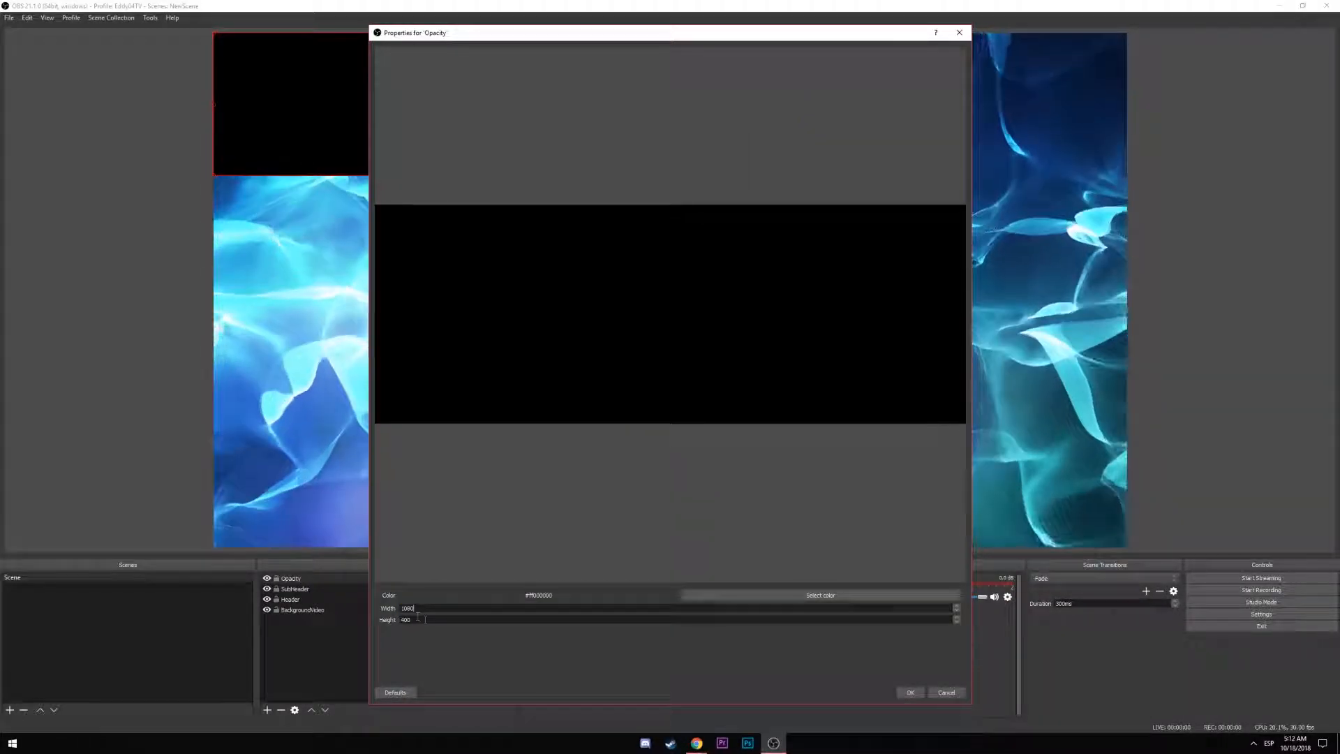
text(1920)
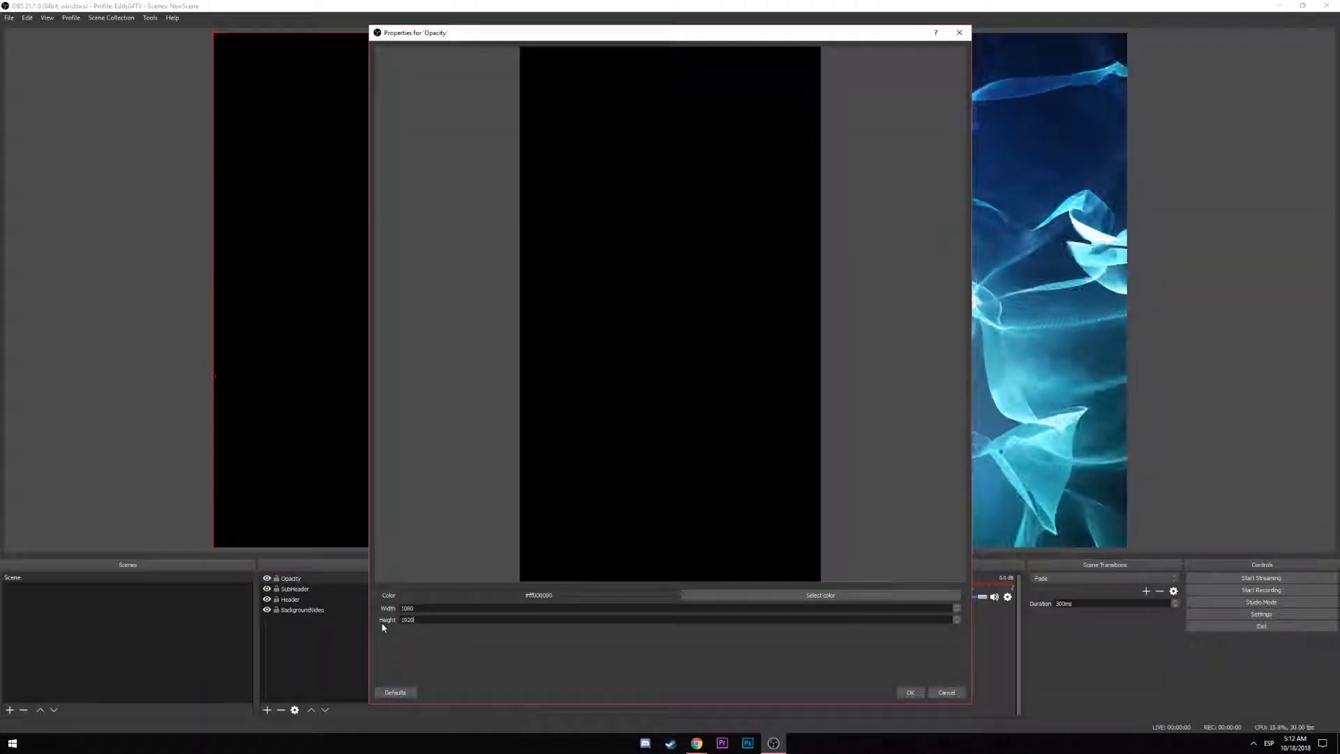
text(2556)
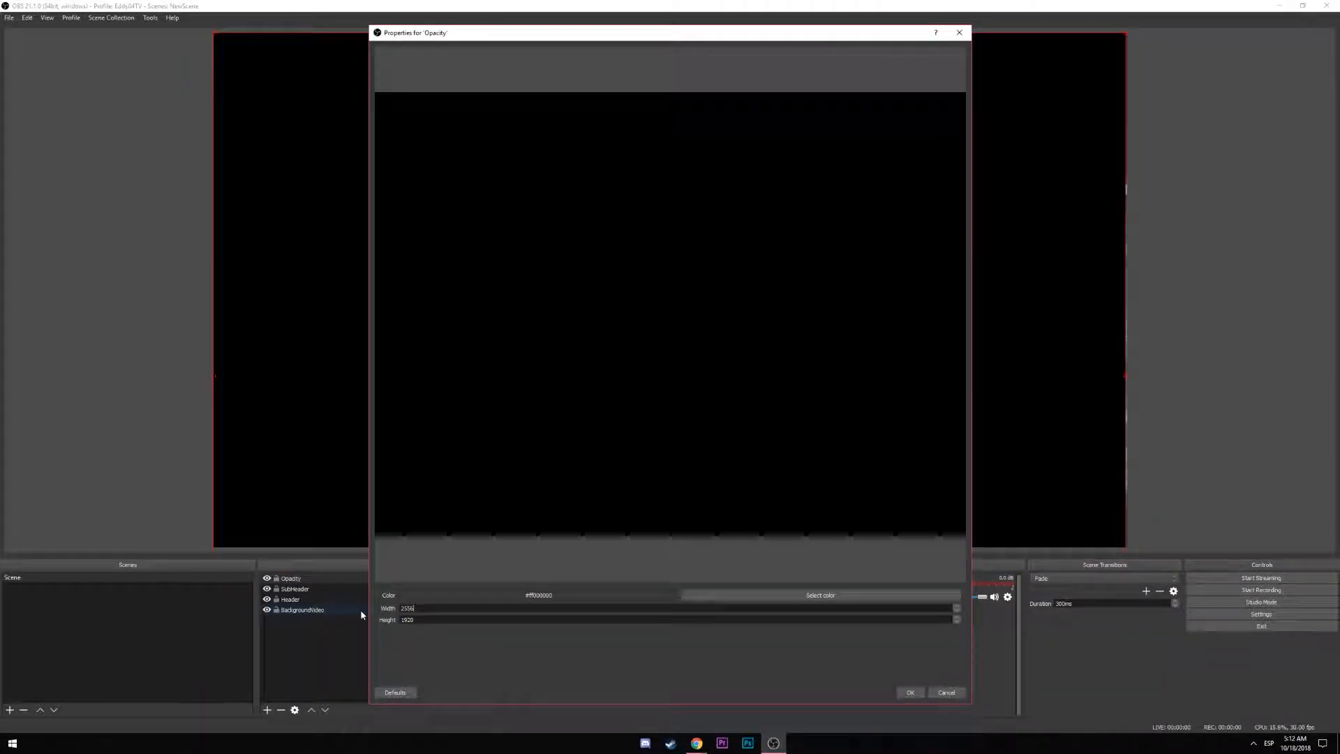
key(Tab)
text(1440)
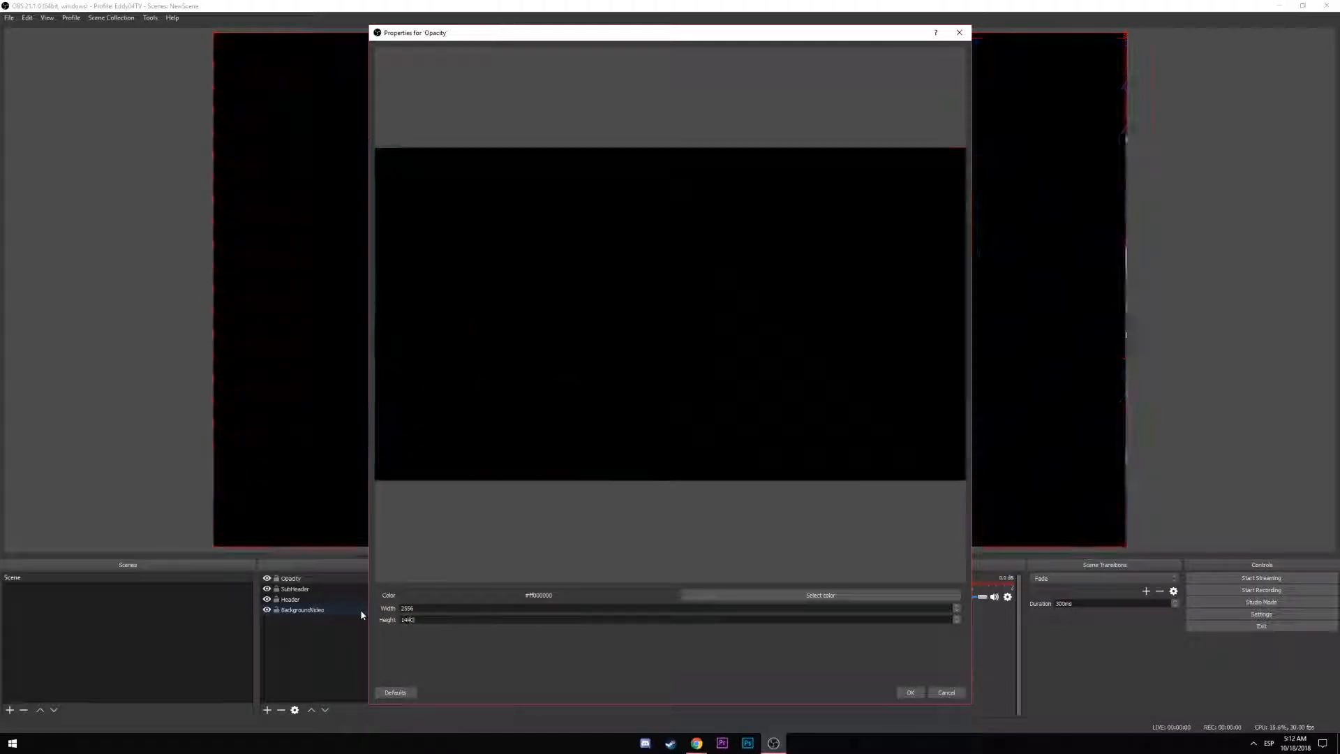
click(910, 692)
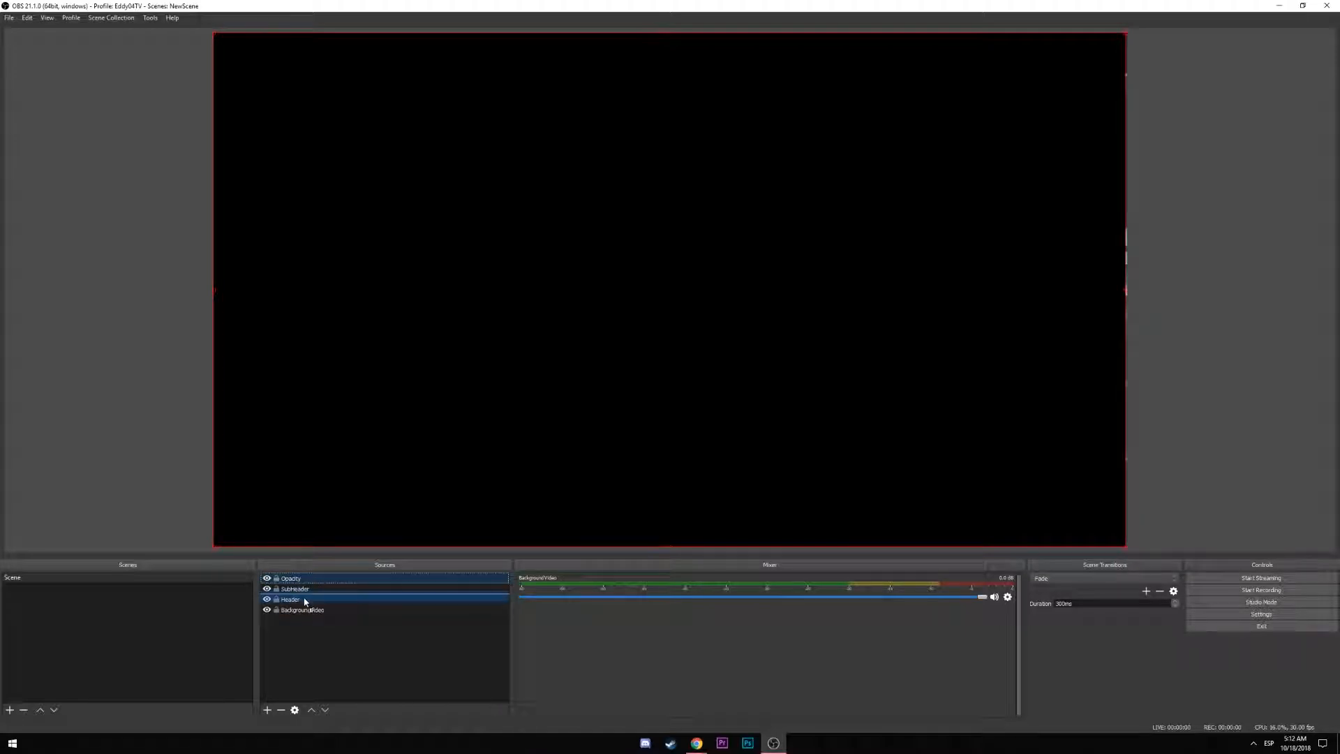
Move the Opacity layer below Header in the Sources list so the text shows over it
drag(304, 602, 305, 602)
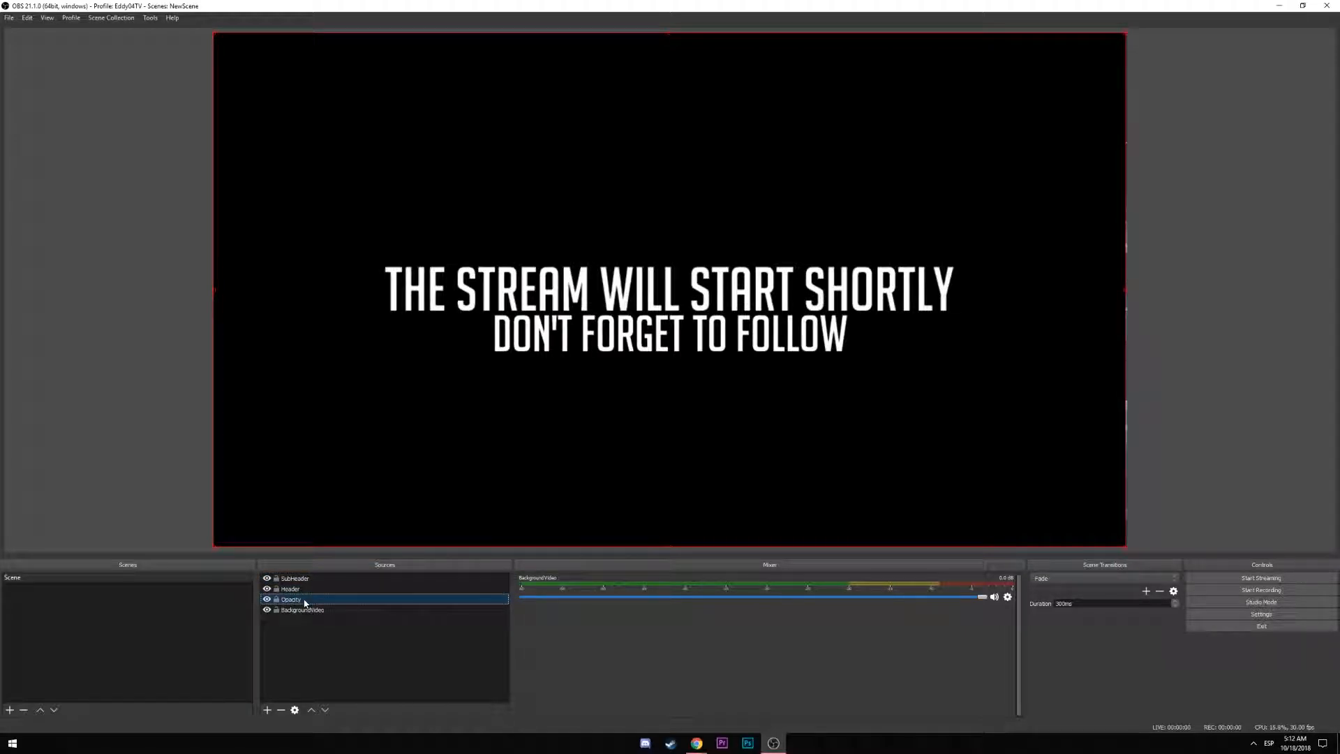
double_click(290, 603)
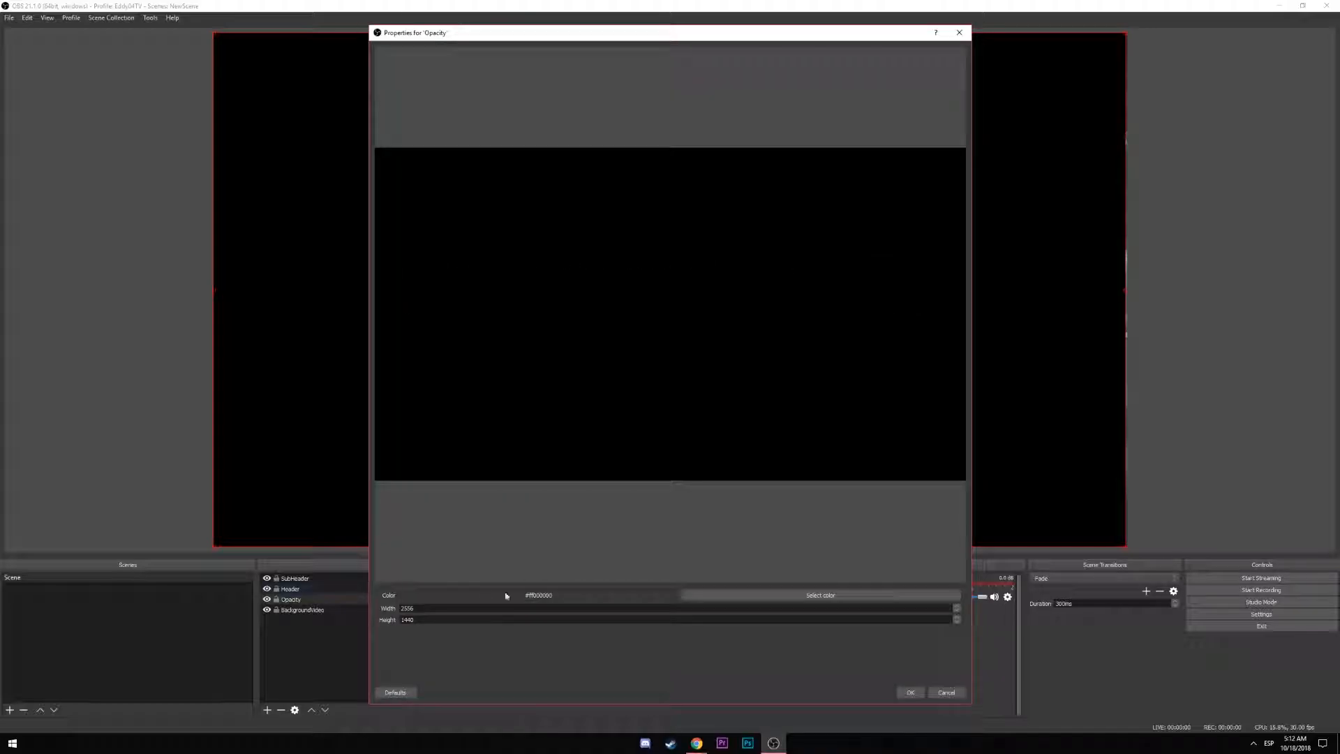
click(880, 595)
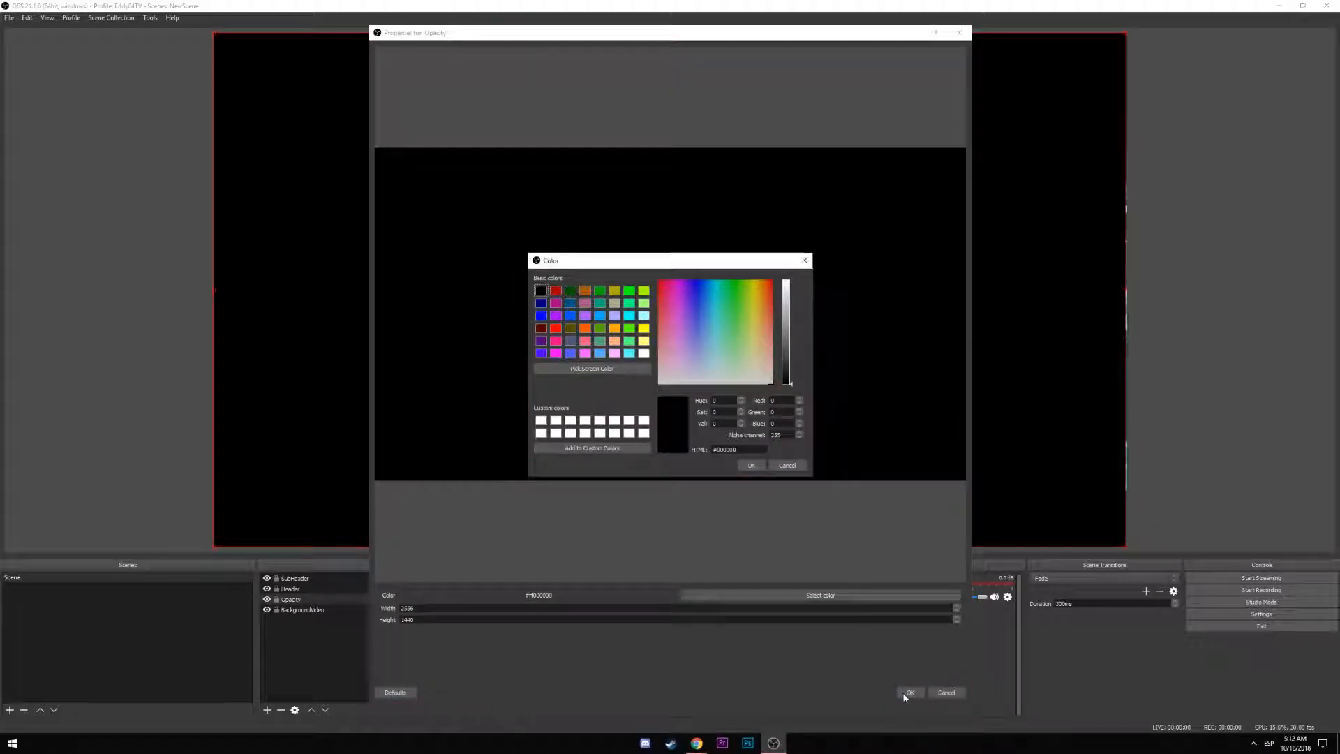
click(804, 259)
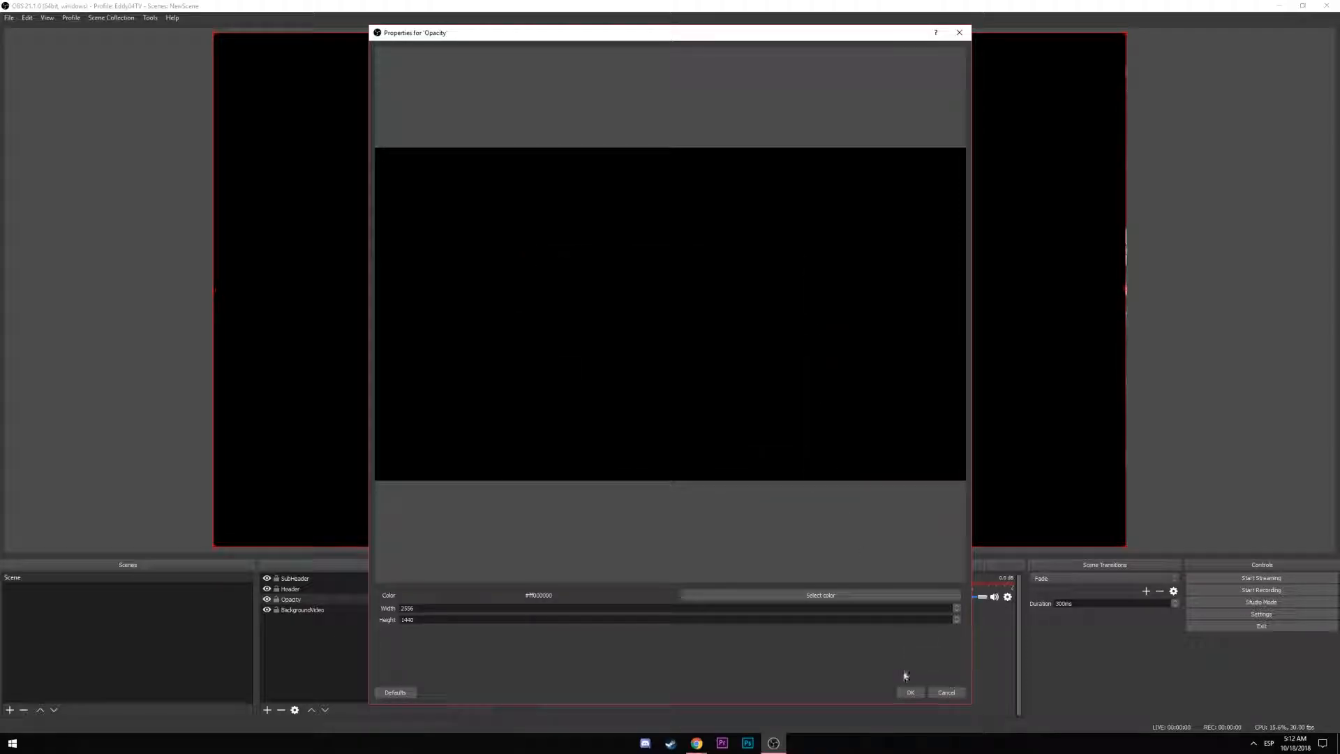
click(907, 692)
right_click(299, 604)
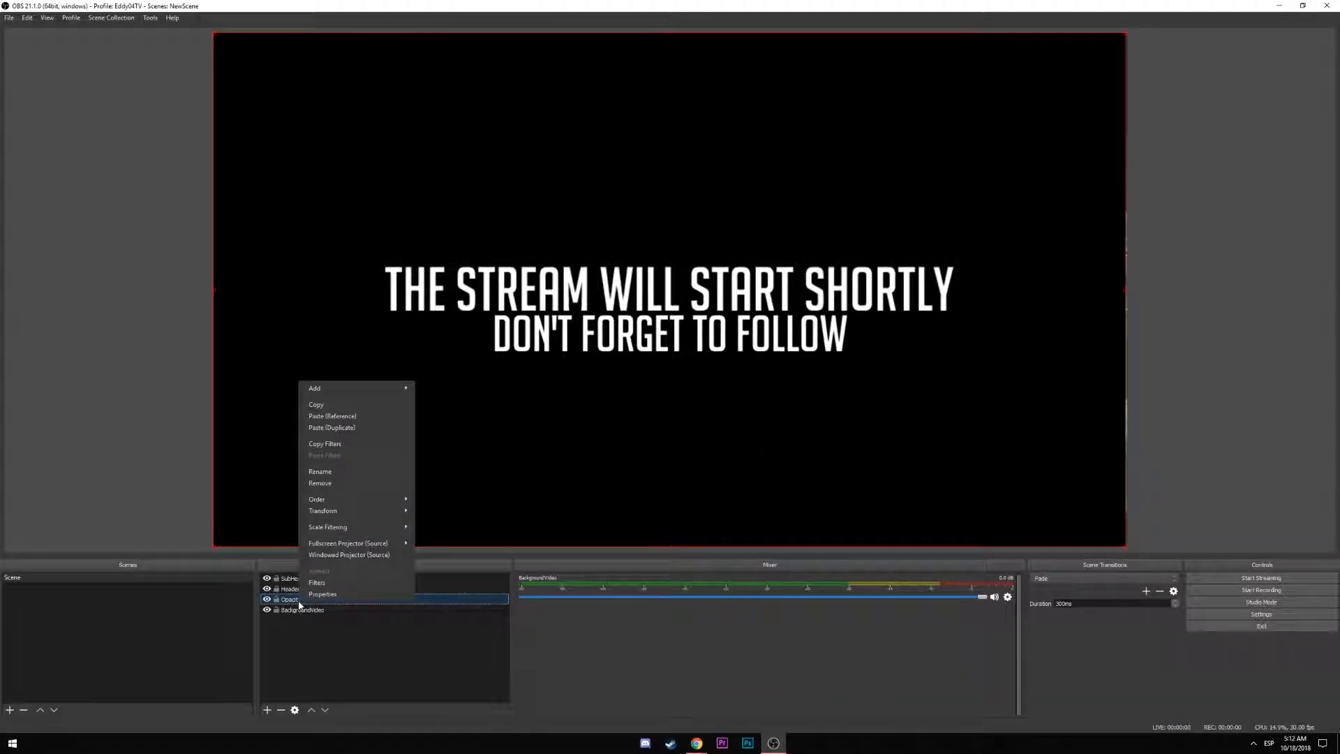
mouse_move(376, 511)
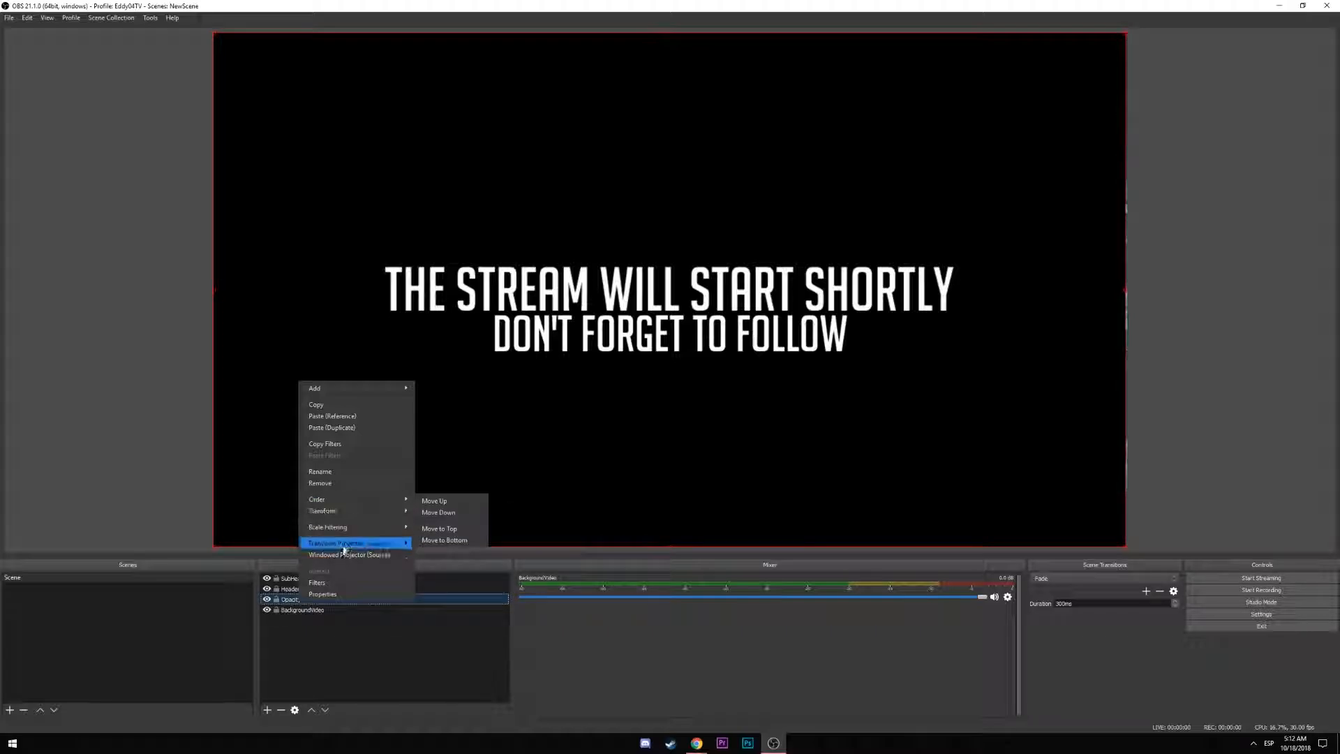
Add a Color Correction filter to the Opacity source and lower its opacity
click(338, 585)
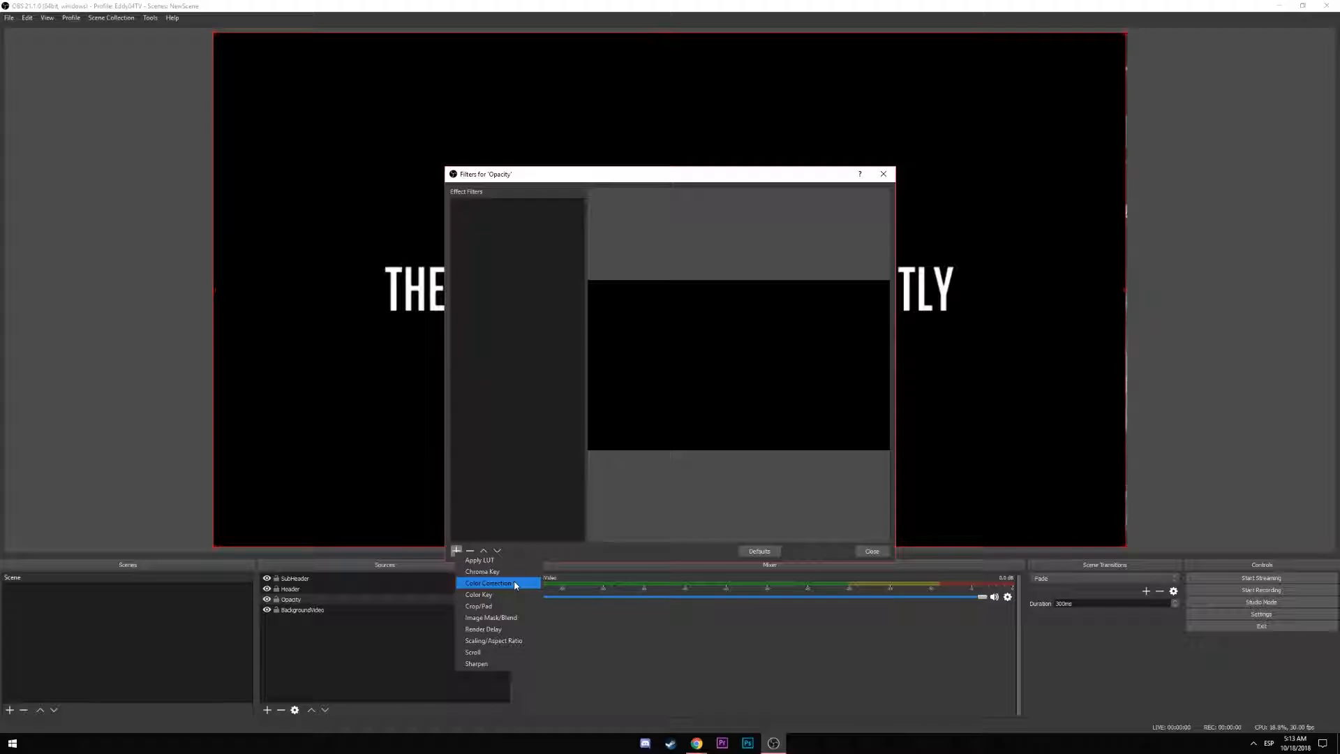
click(514, 585)
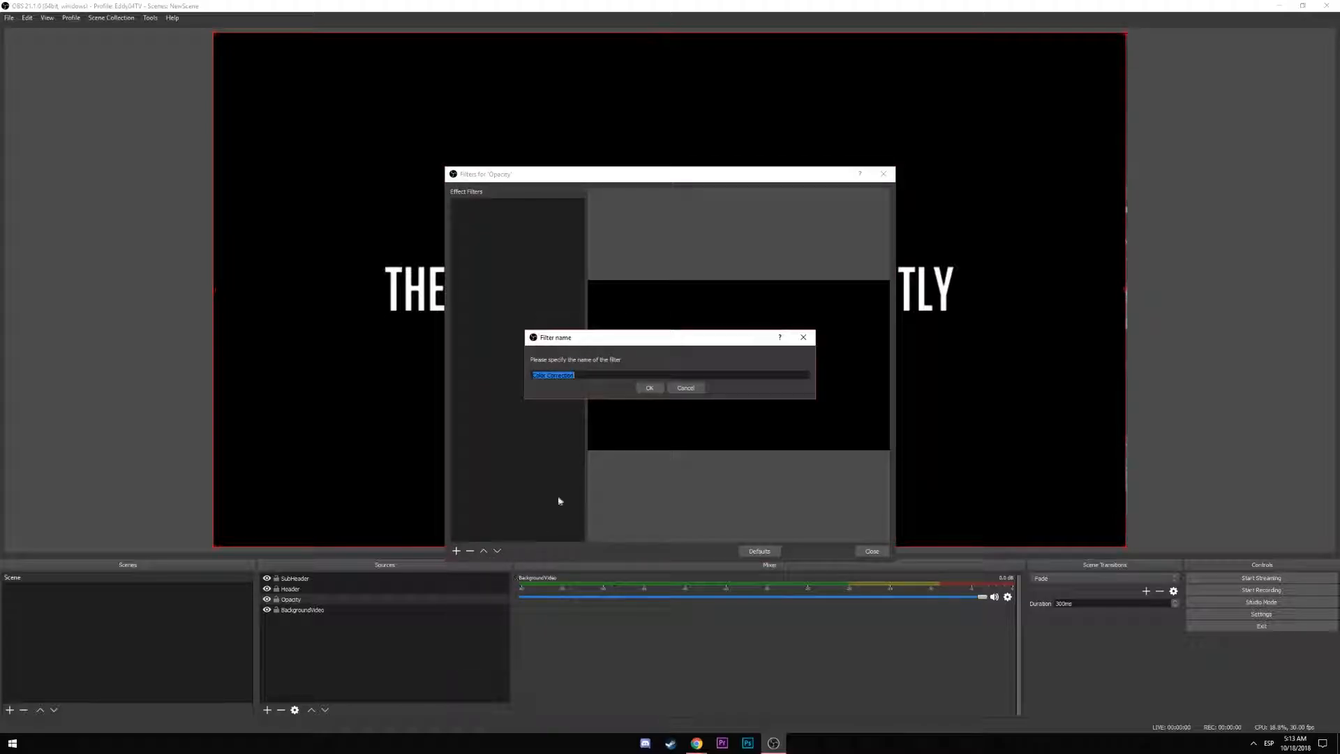
click(649, 388)
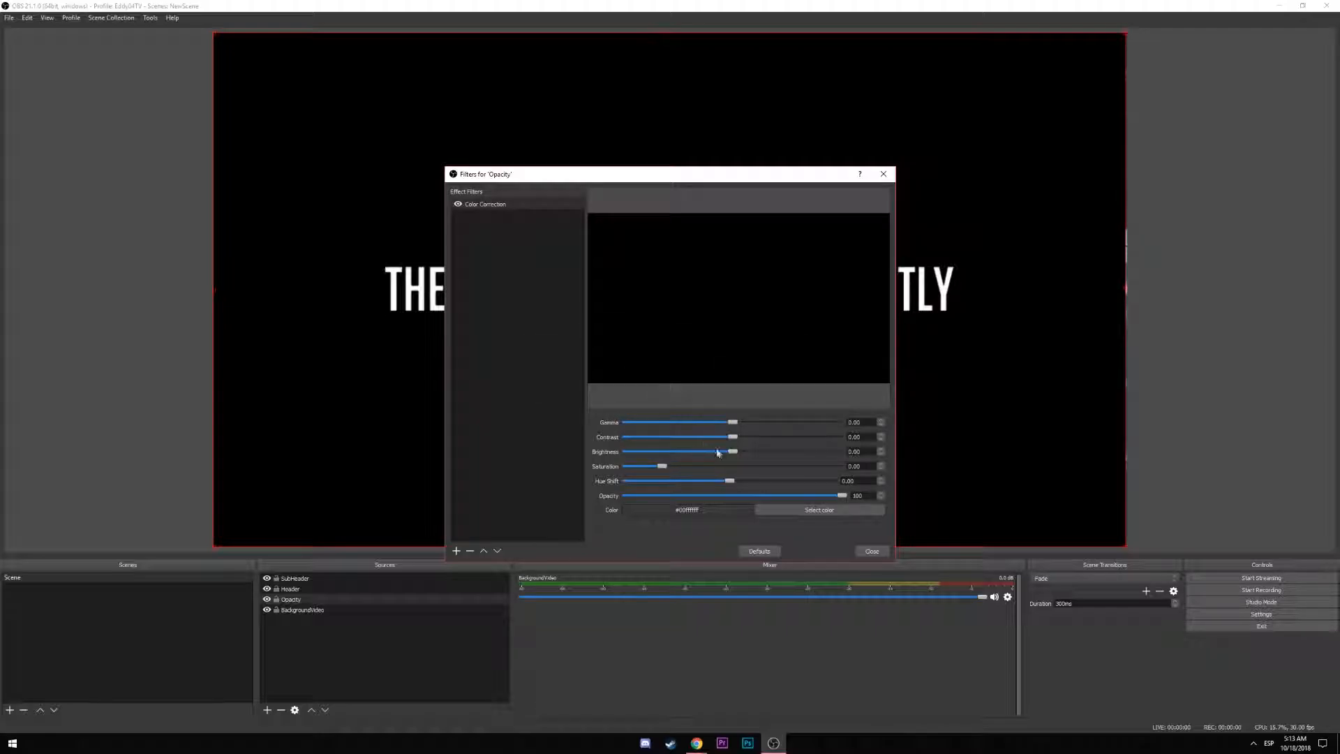
drag(837, 499, 772, 501)
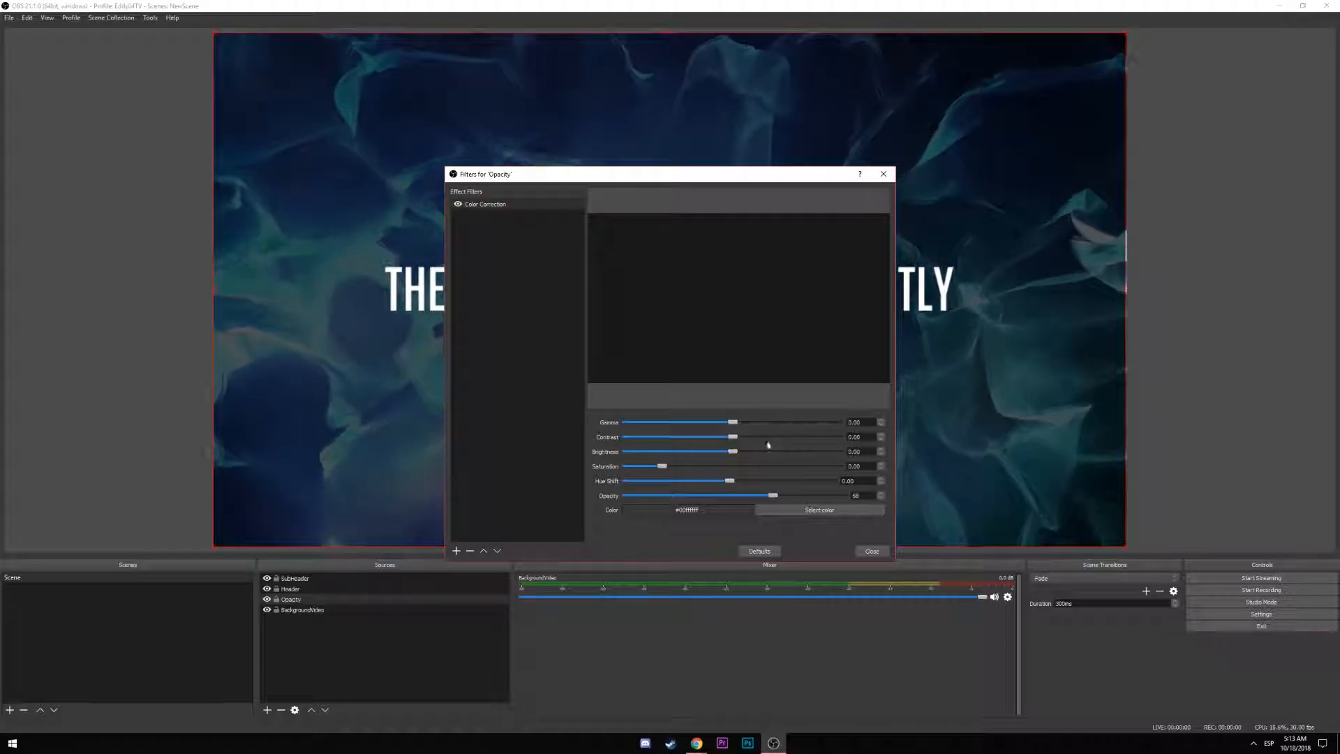
click(870, 551)
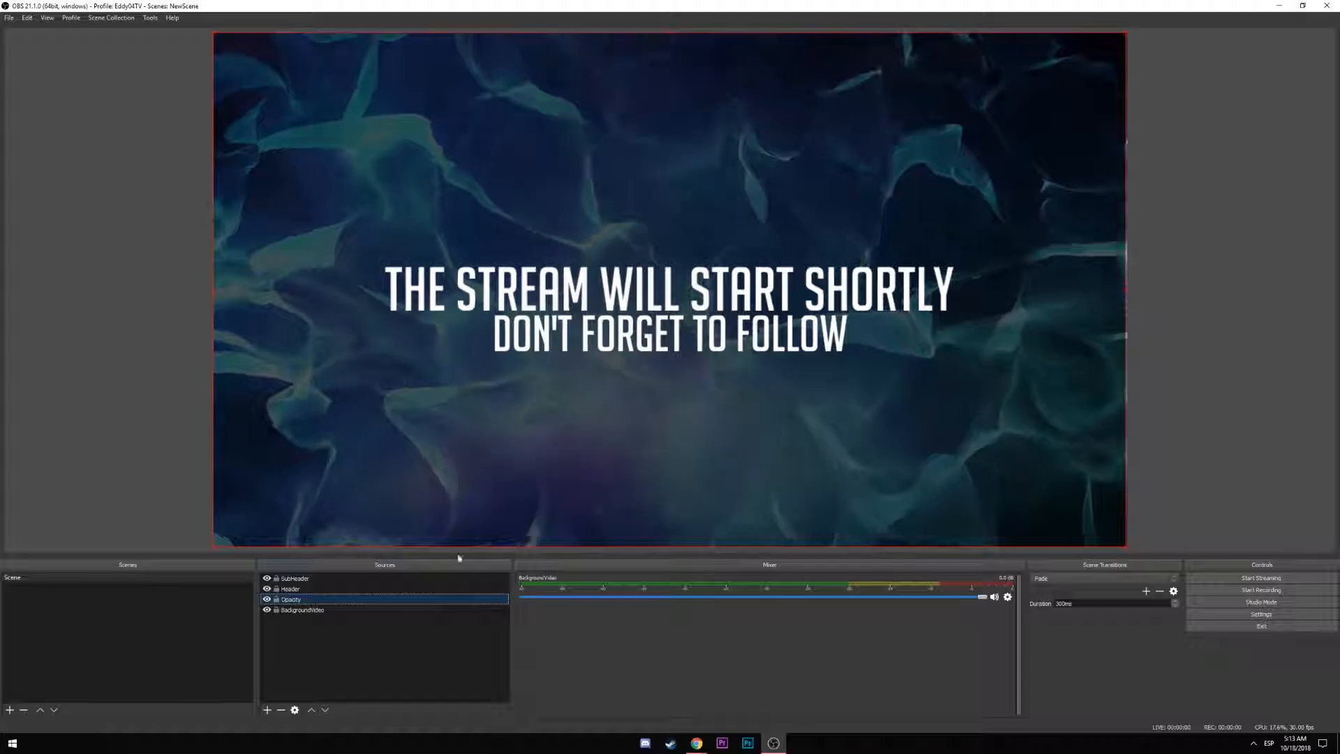
Reduce the Opacity layer's Color Correction opacity further to 60 so the video shows dimmed
double_click(795, 538)
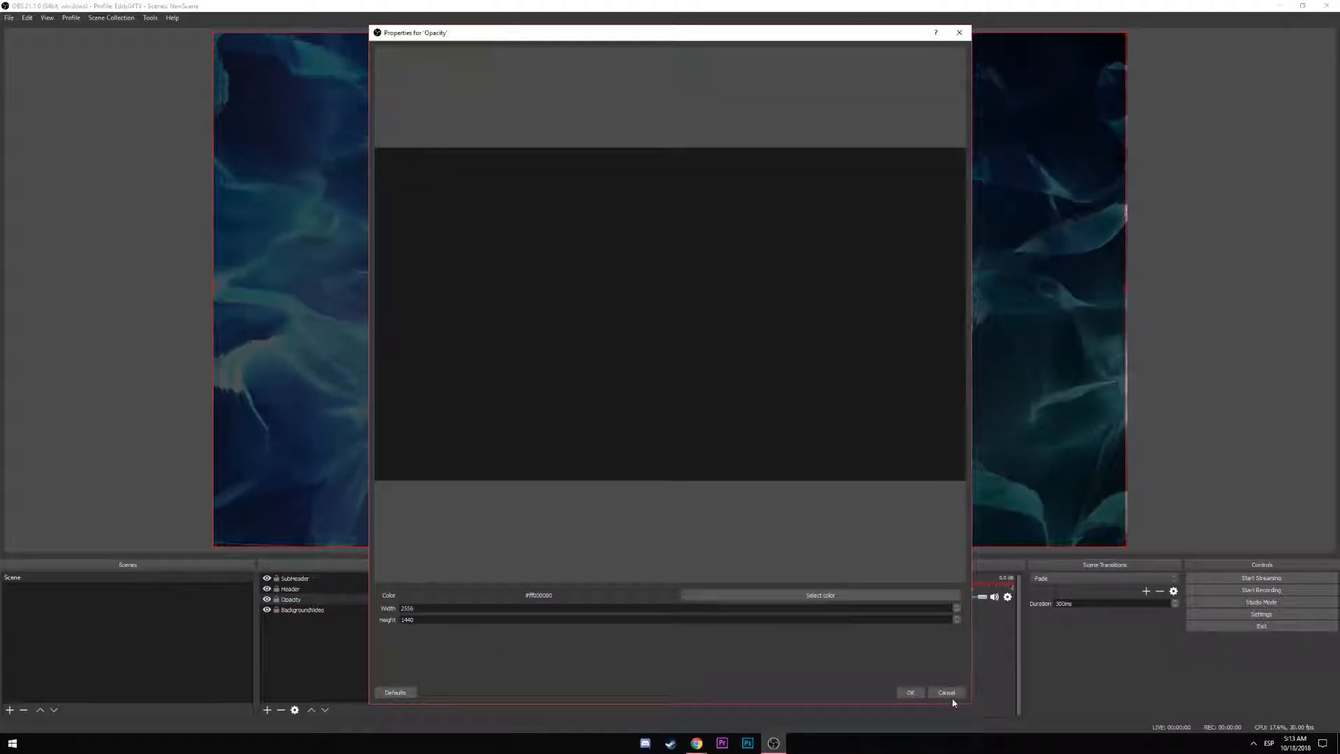
click(950, 695)
right_click(292, 600)
click(319, 589)
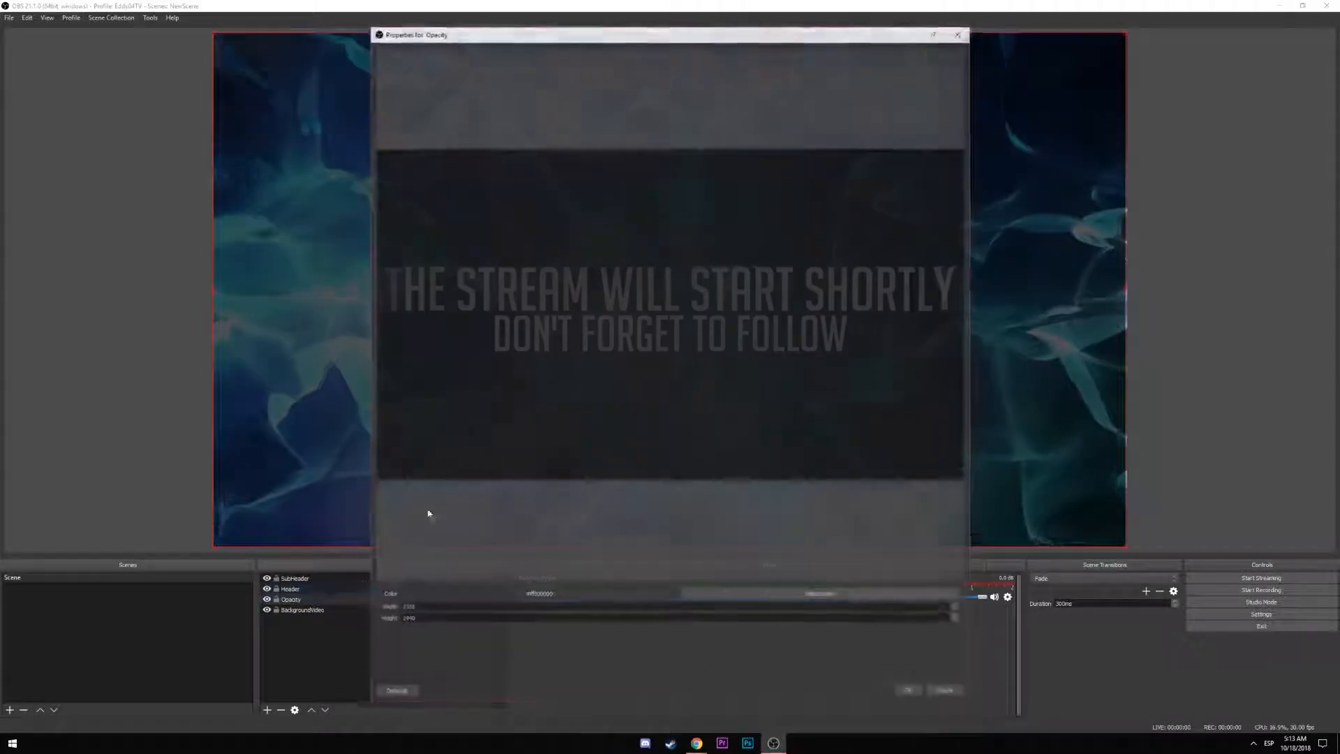
click(943, 691)
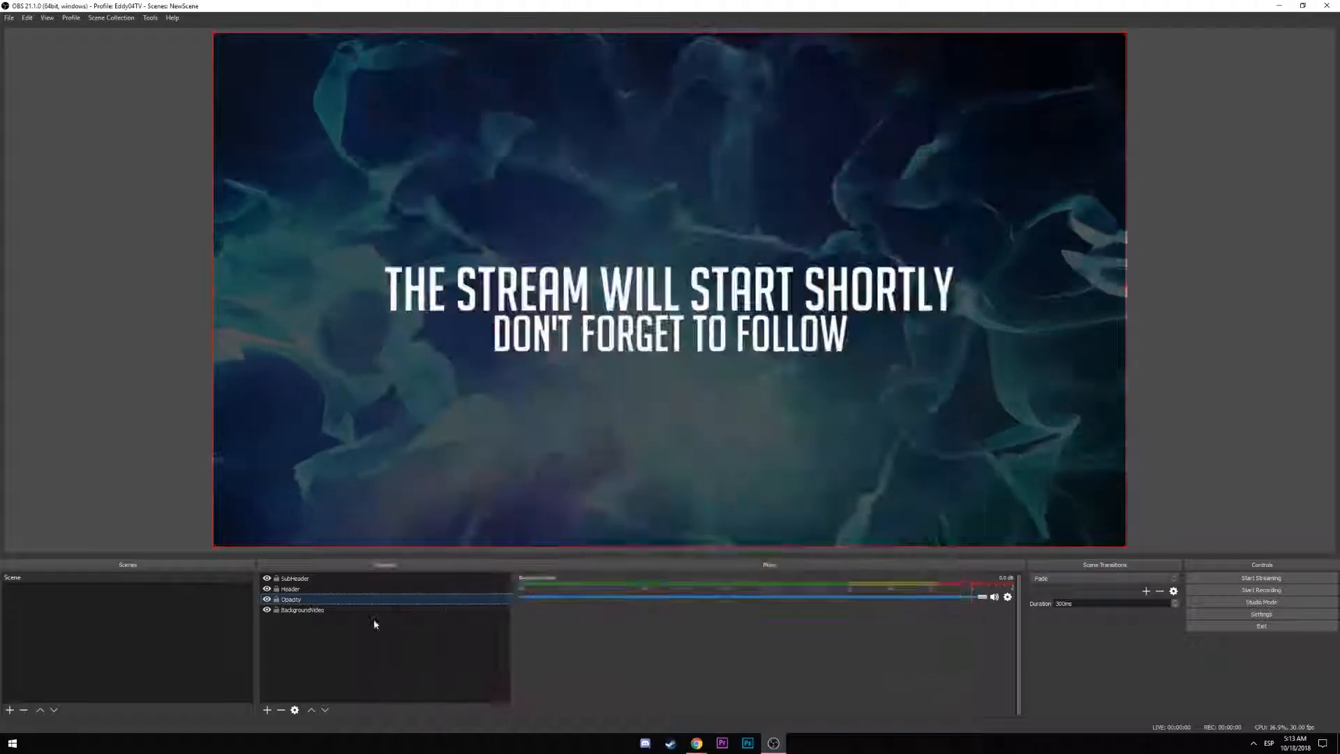
right_click(313, 603)
click(344, 555)
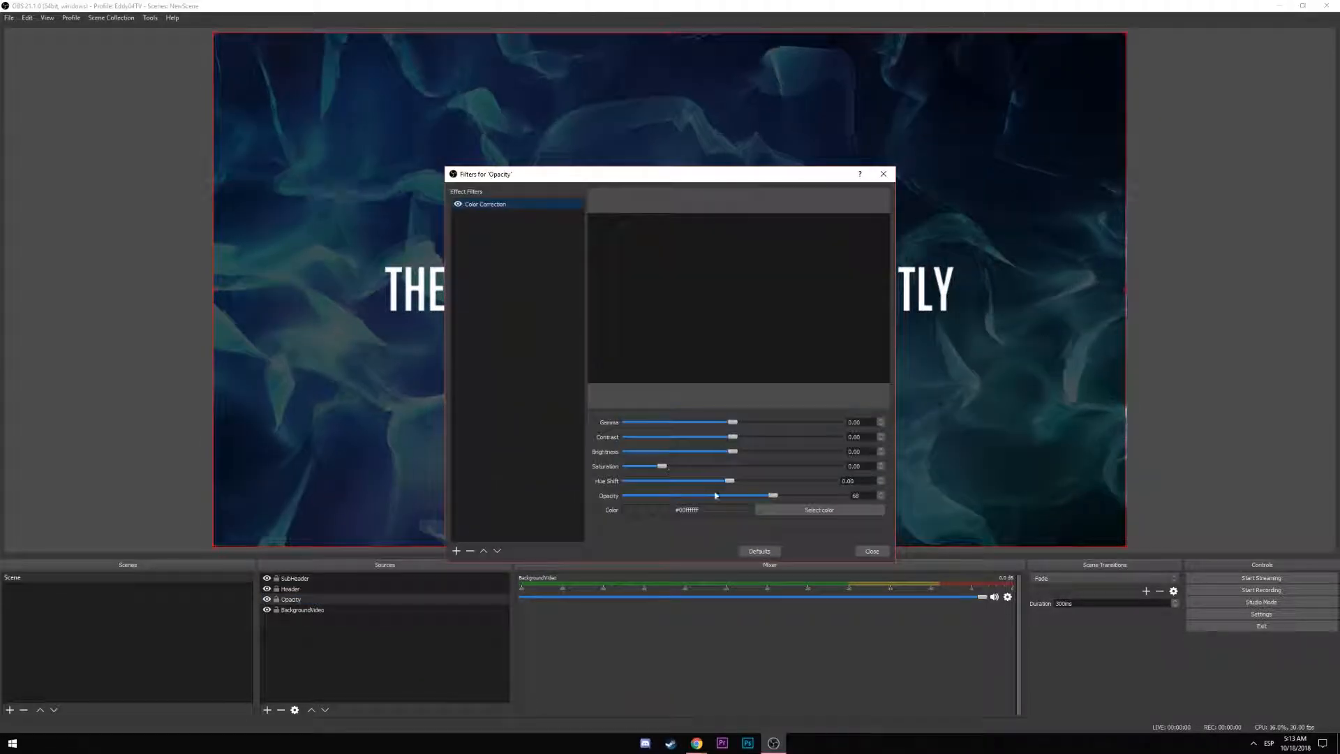
drag(771, 499, 745, 498)
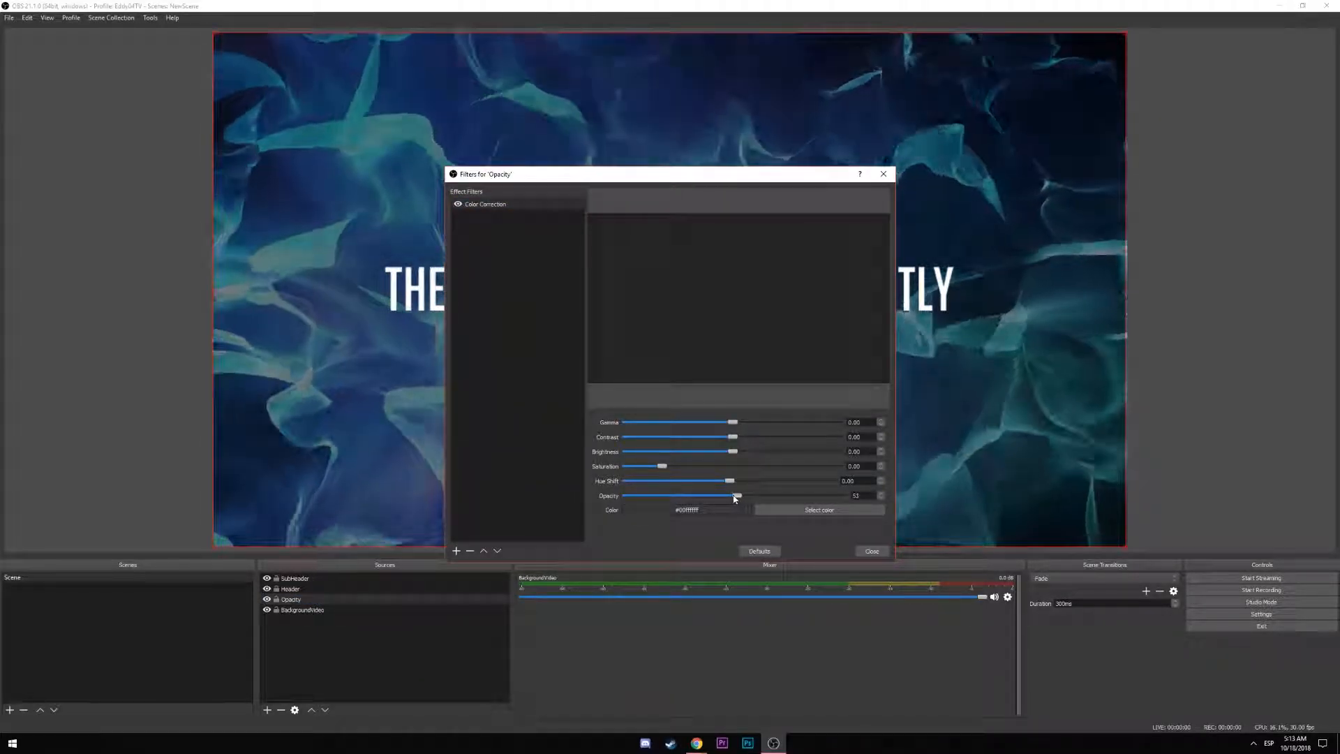
click(871, 551)
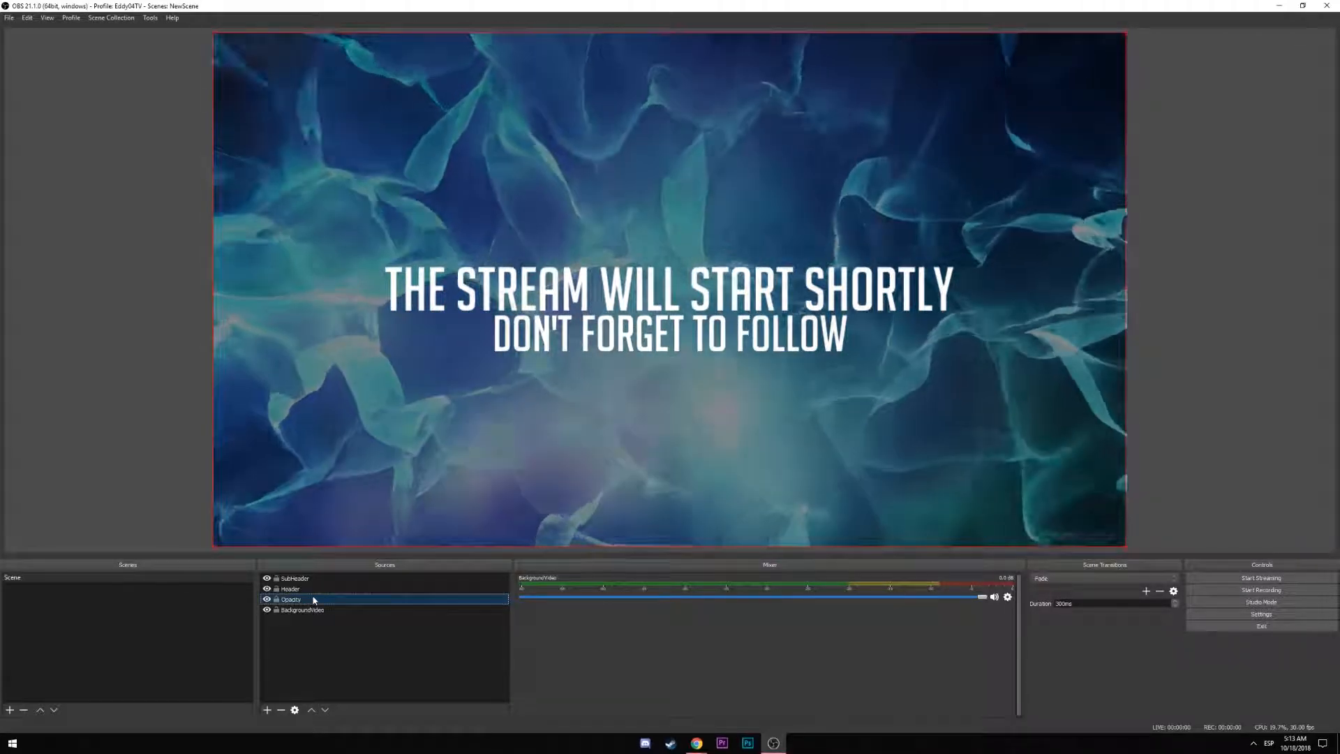
right_click(318, 599)
click(350, 655)
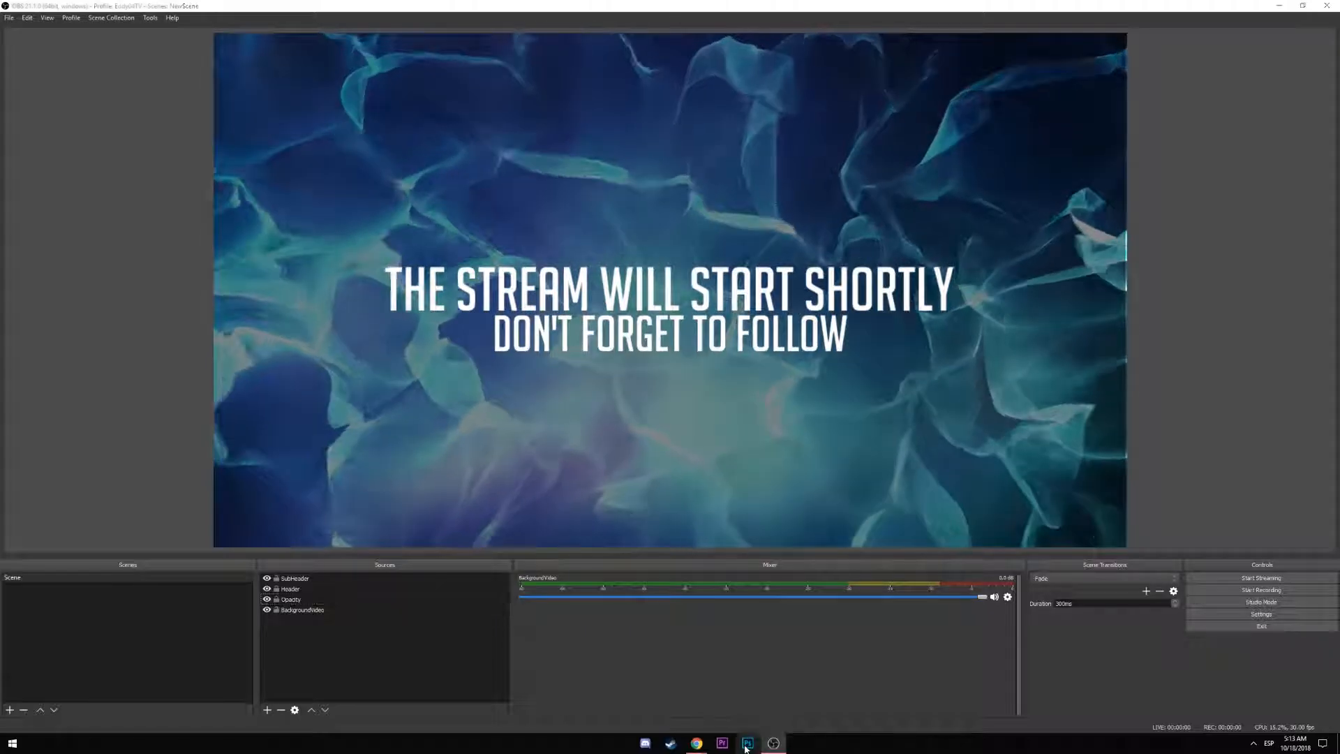
Switch over to Adobe Photoshop from the taskbar
click(746, 744)
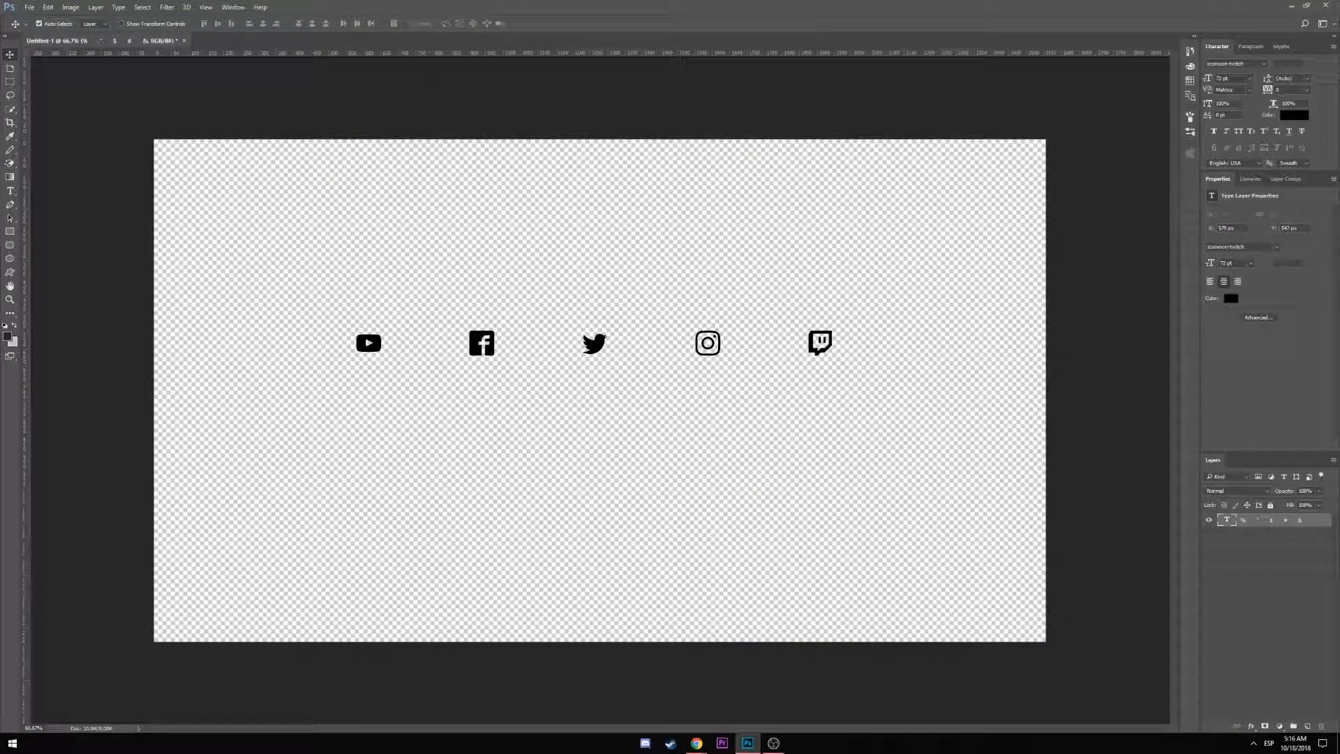
Select the five social icon glyphs and set their font size to 100 pt
click(12, 195)
click(358, 345)
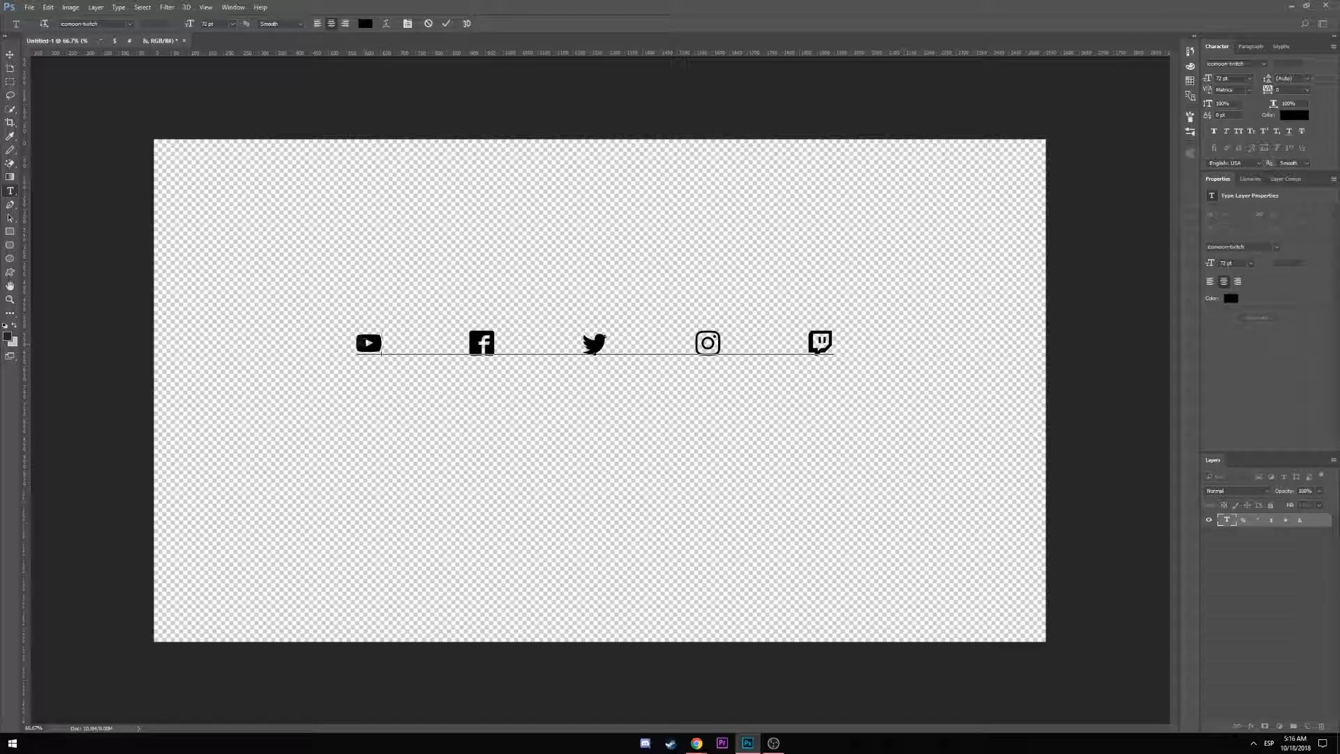
drag(357, 346, 890, 357)
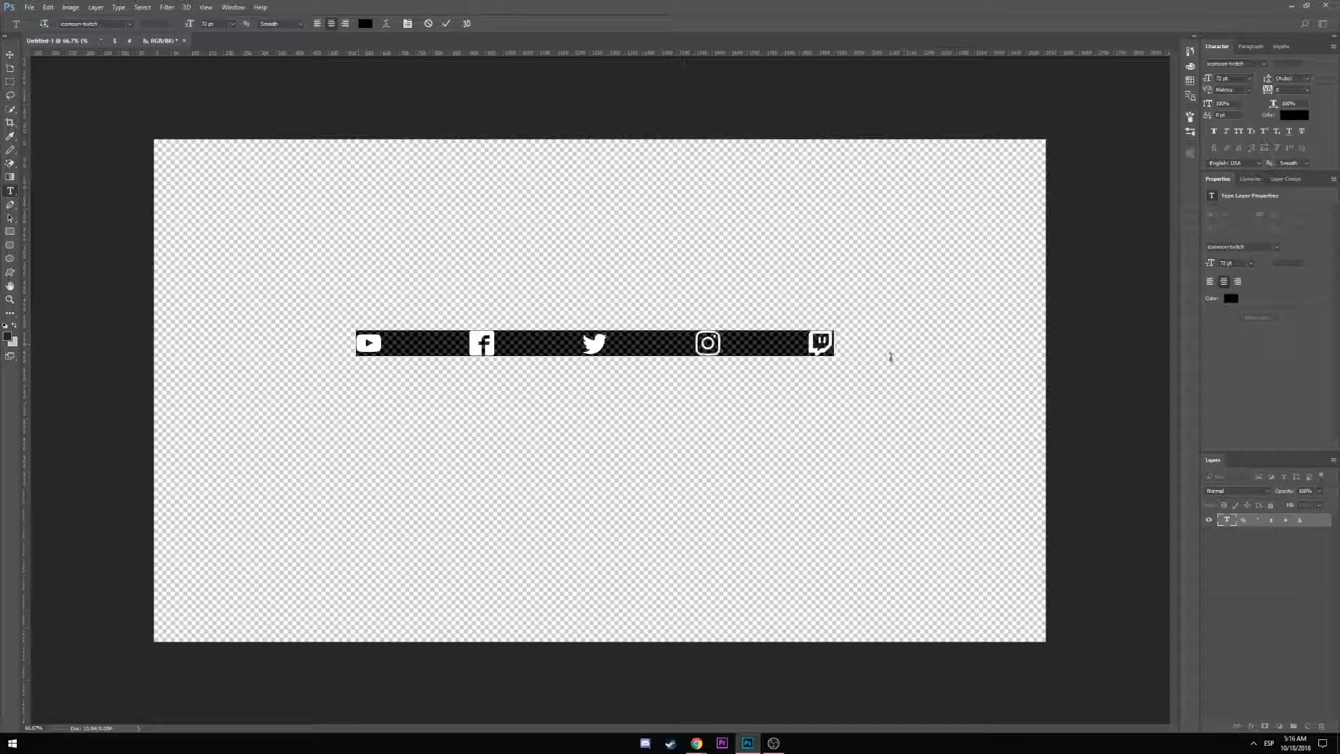
click(230, 25)
click(215, 24)
text(100)
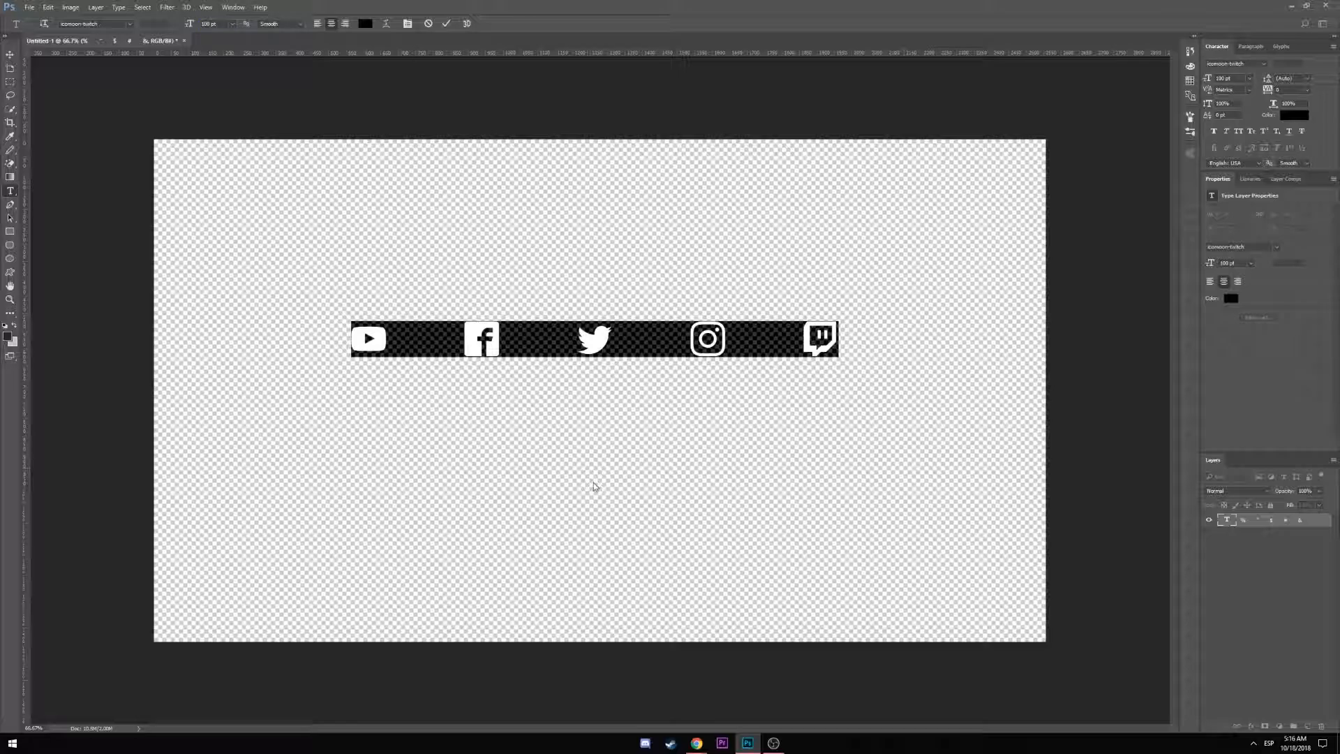
Add spaces between the YouTube, Facebook, Twitter, Instagram and Twitch icons to widen the row
click(411, 335)
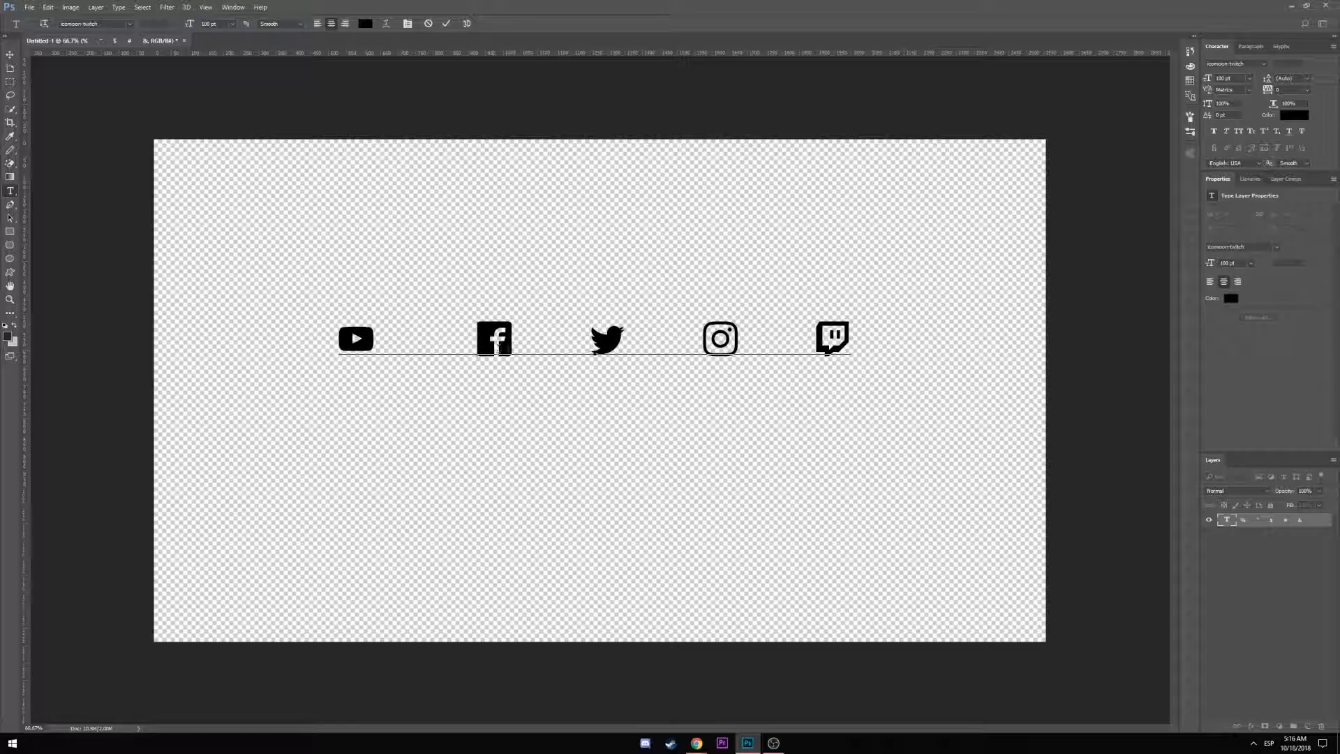
click(714, 338)
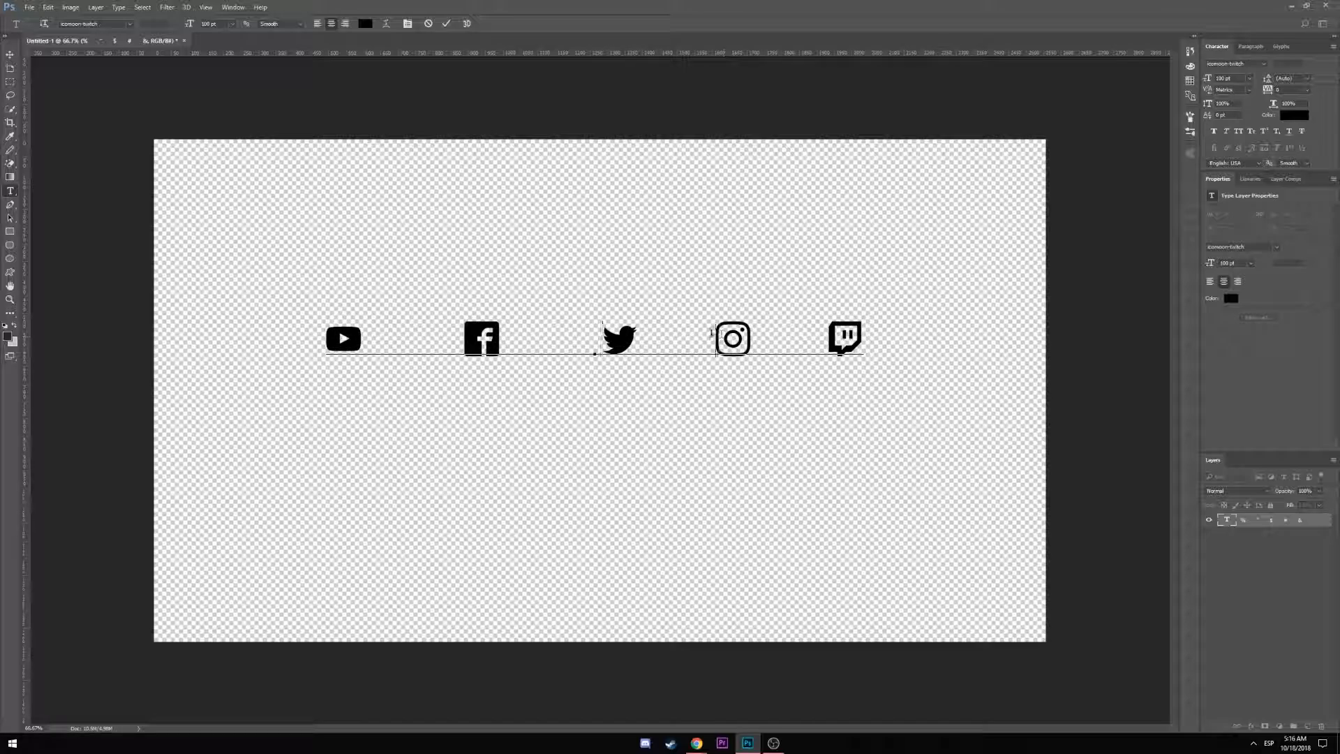
click(845, 337)
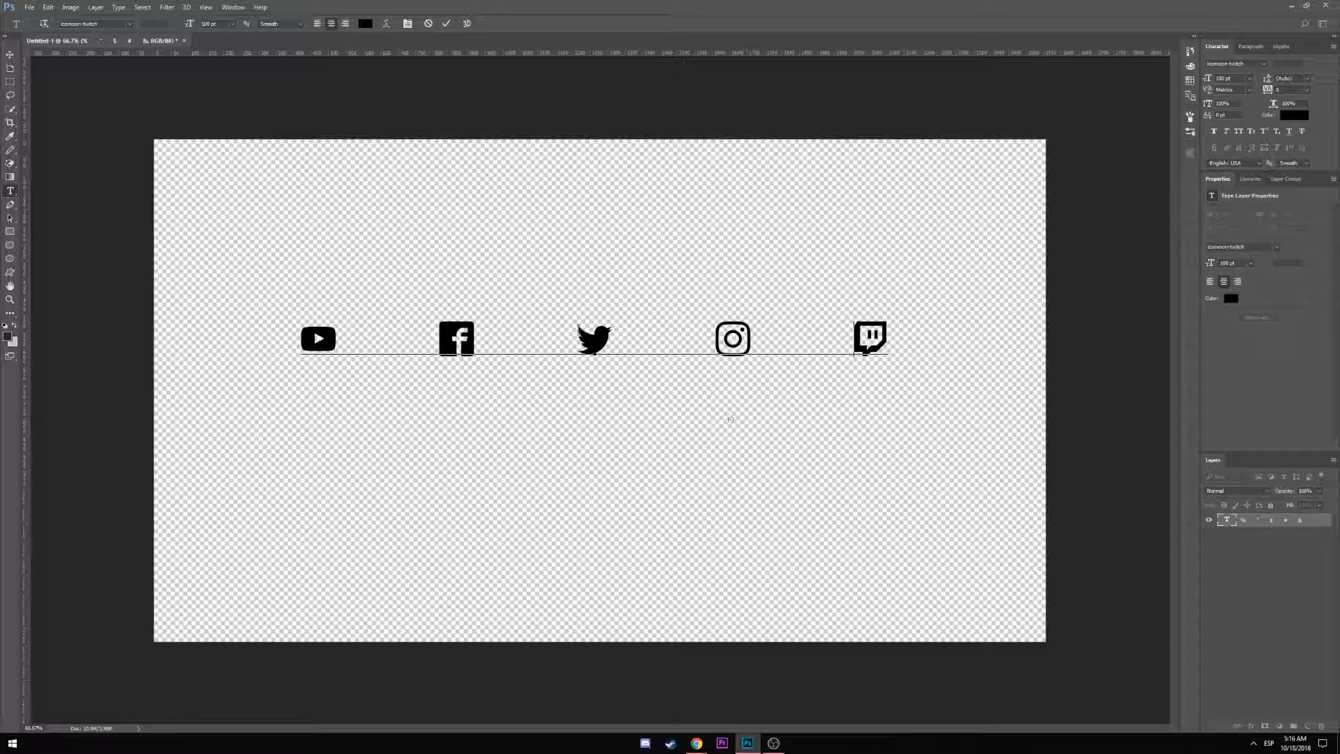
drag(301, 340, 976, 360)
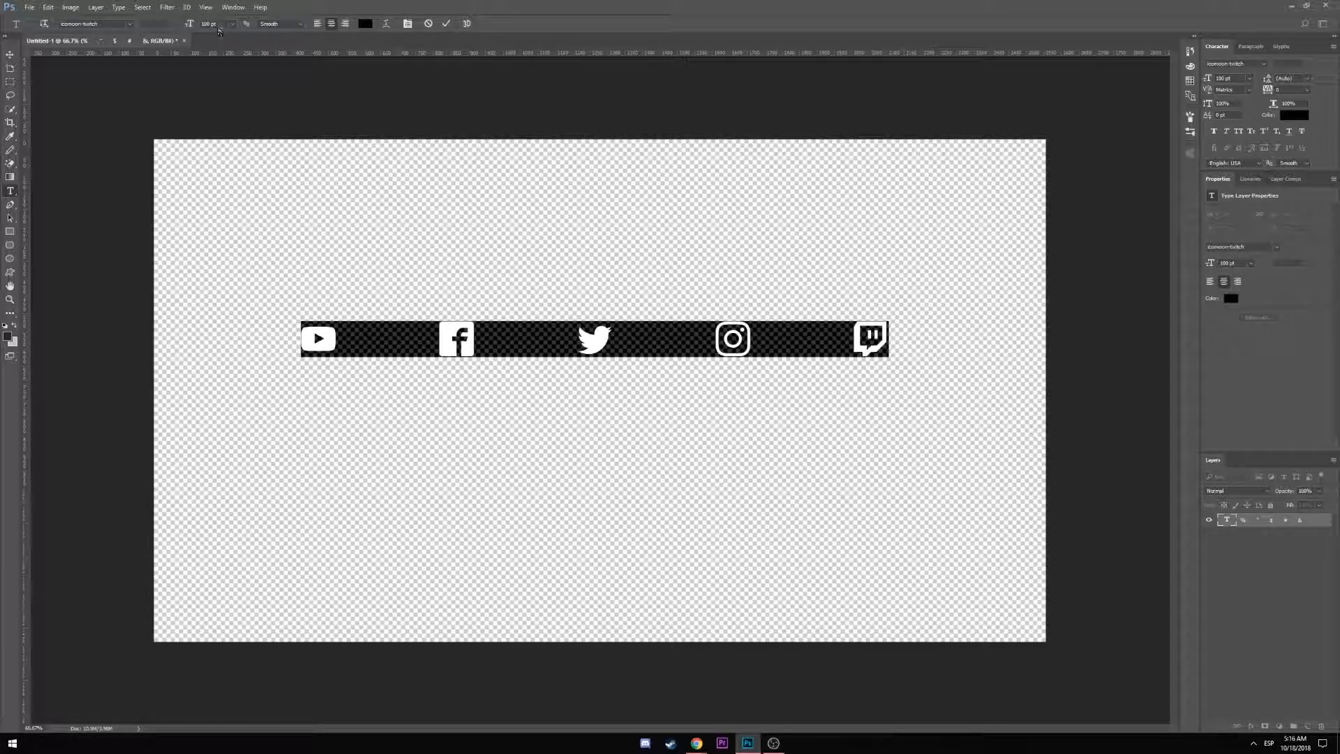
click(350, 340)
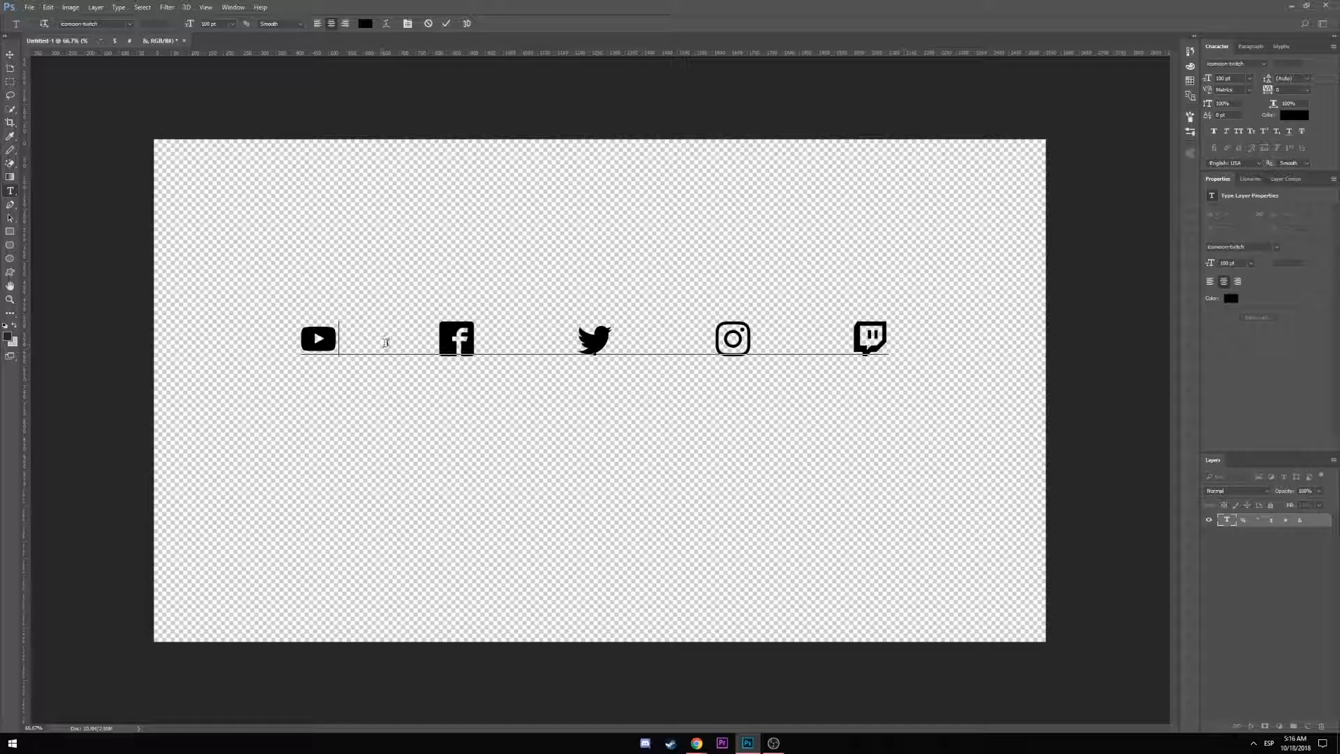
click(509, 340)
click(680, 339)
click(820, 340)
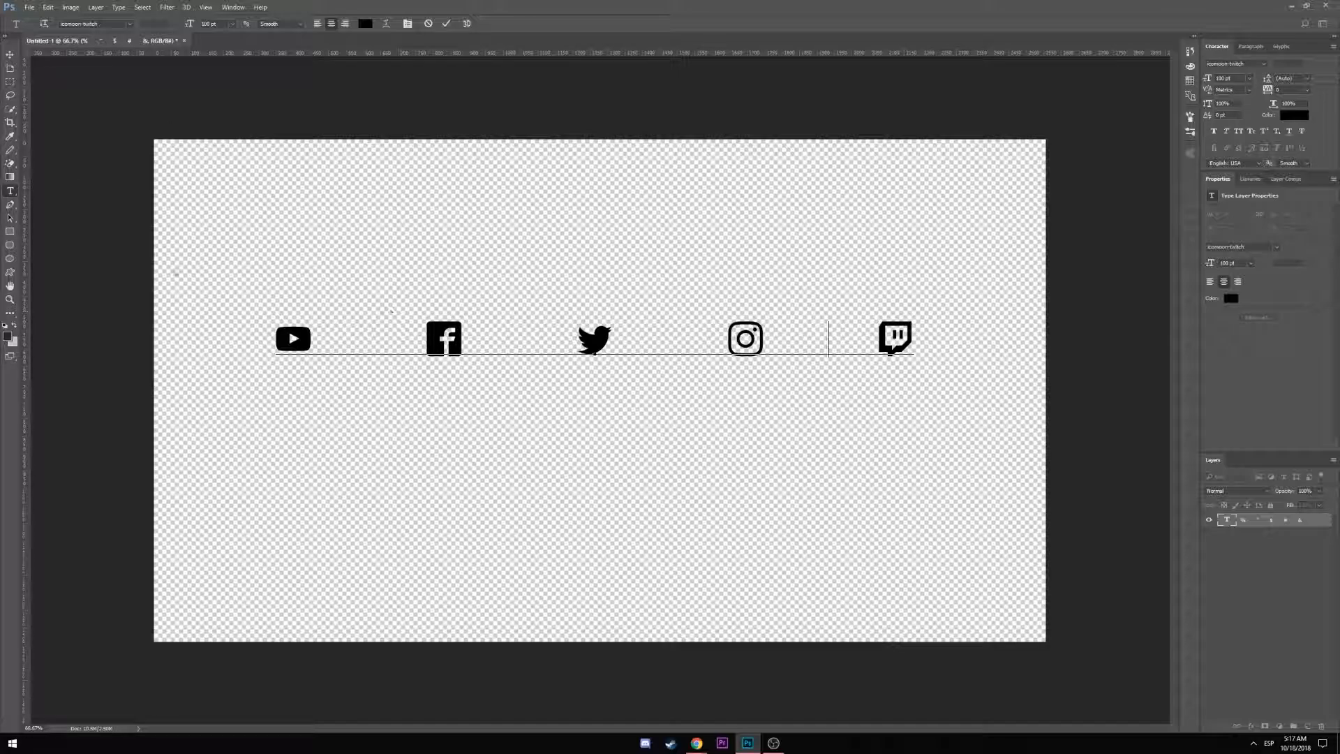
In Chrome, search Google for 'social media colors'
key(alt+Tab)
drag(0, 195, 593, 6)
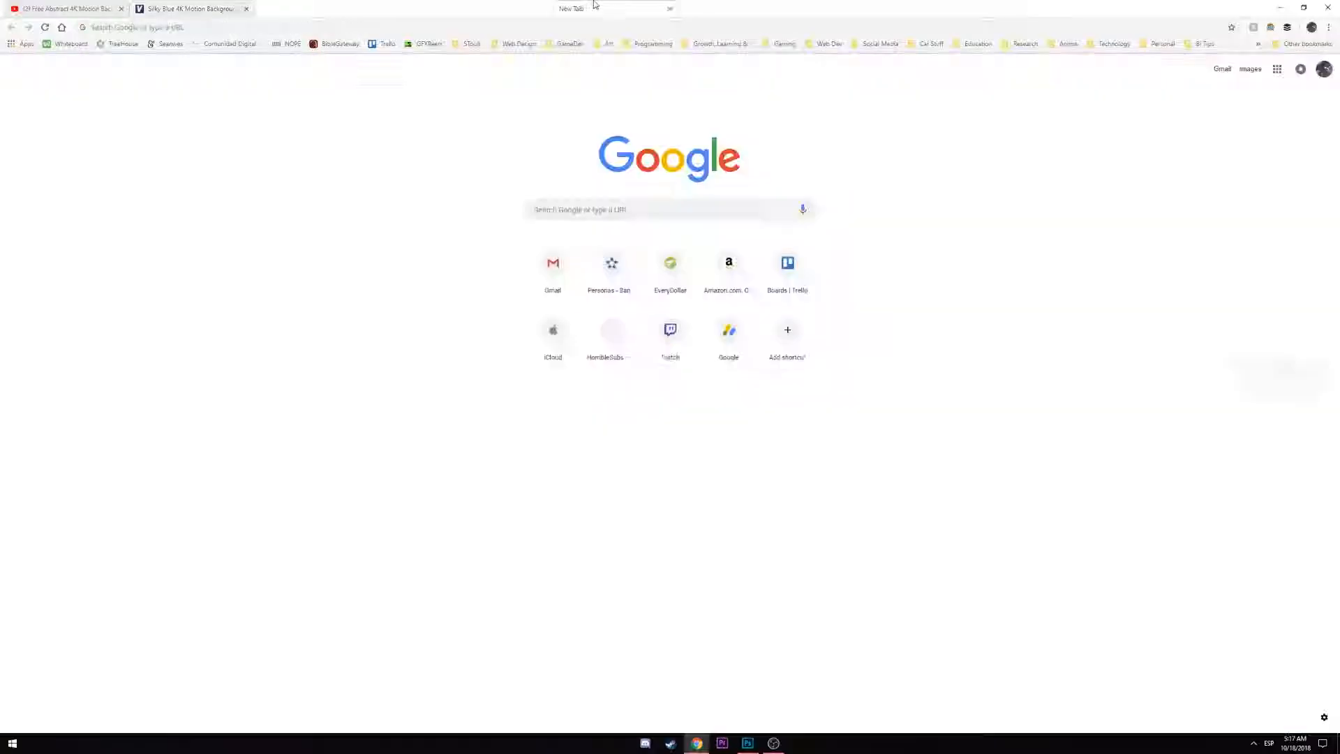
drag(329, 6, 0, 41)
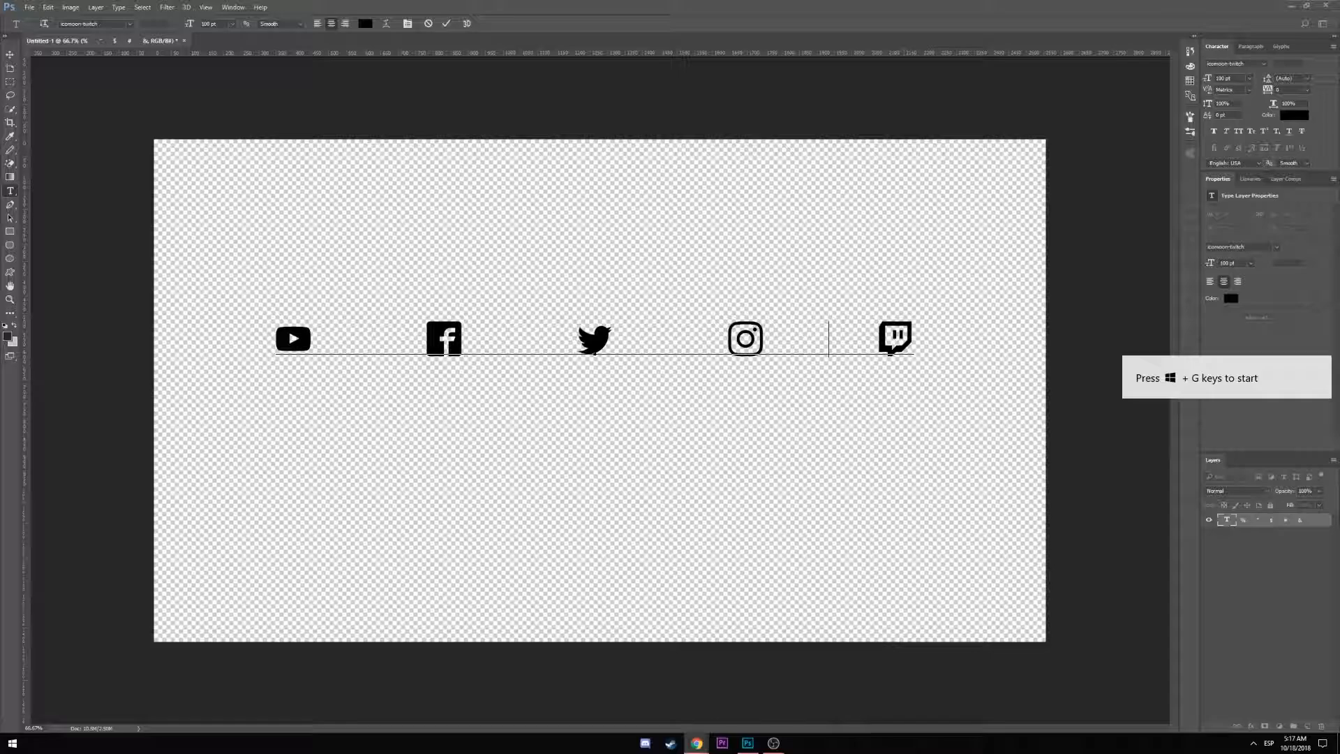
drag(0, 216, 494, 0)
click(623, 211)
text(social me)
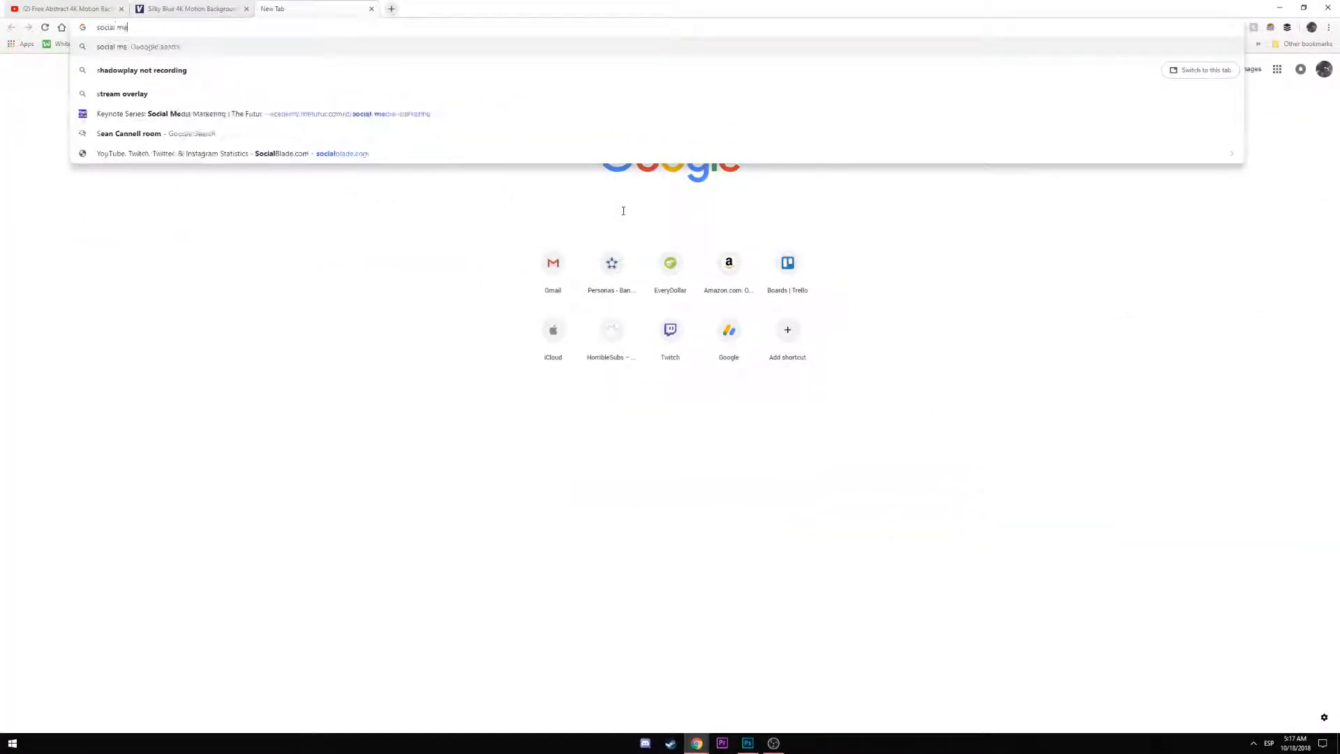
text(dia colors)
key(Return)
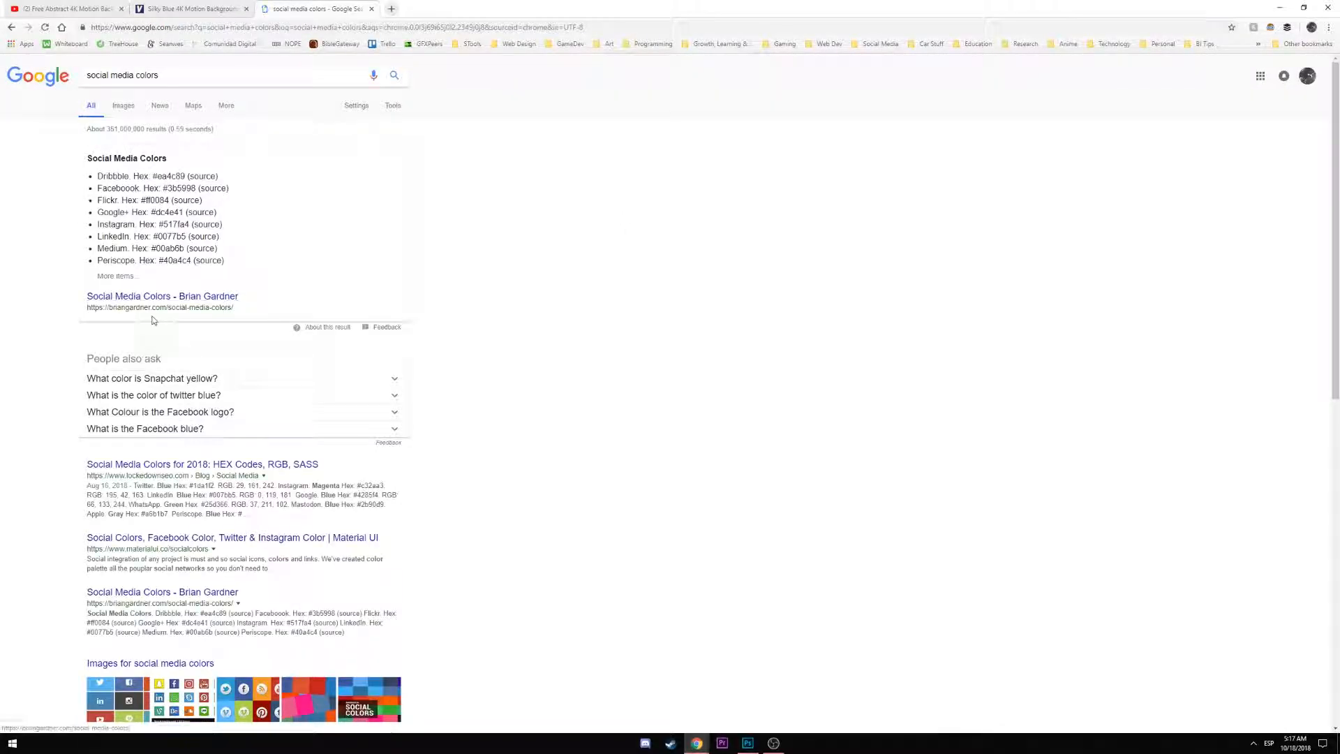
Open the Social Media Colors result in a new tab and copy Facebook's hex value #3b5998
middle_click(129, 297)
click(427, 8)
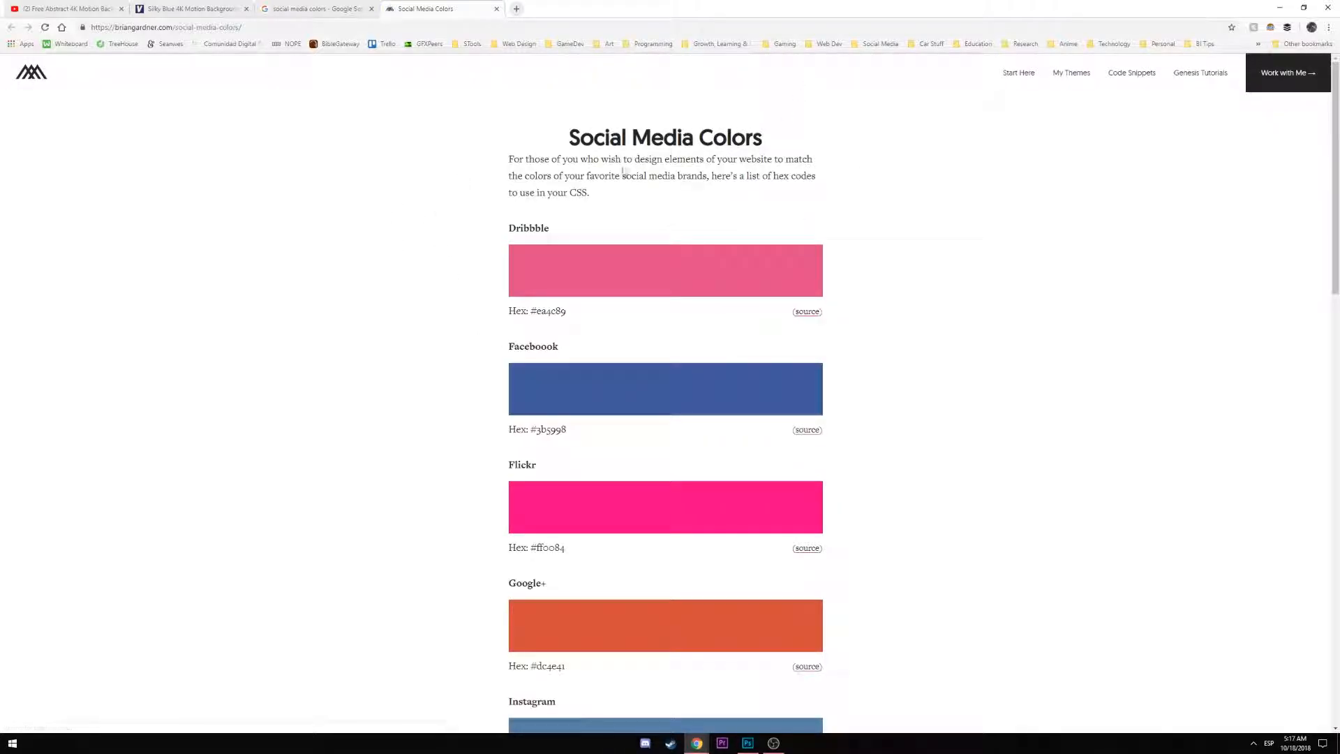
scroll(547, 316, down, 2)
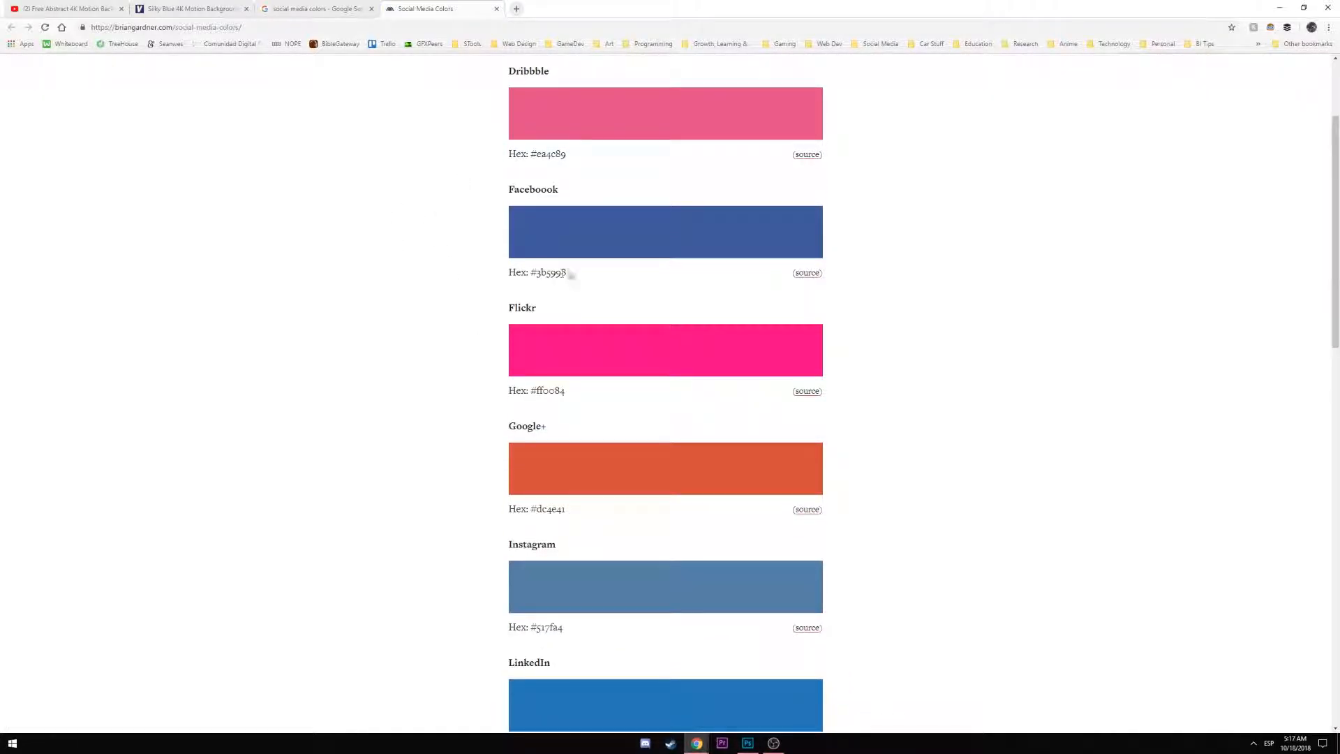
drag(566, 272, 531, 273)
key(ctrl+c)
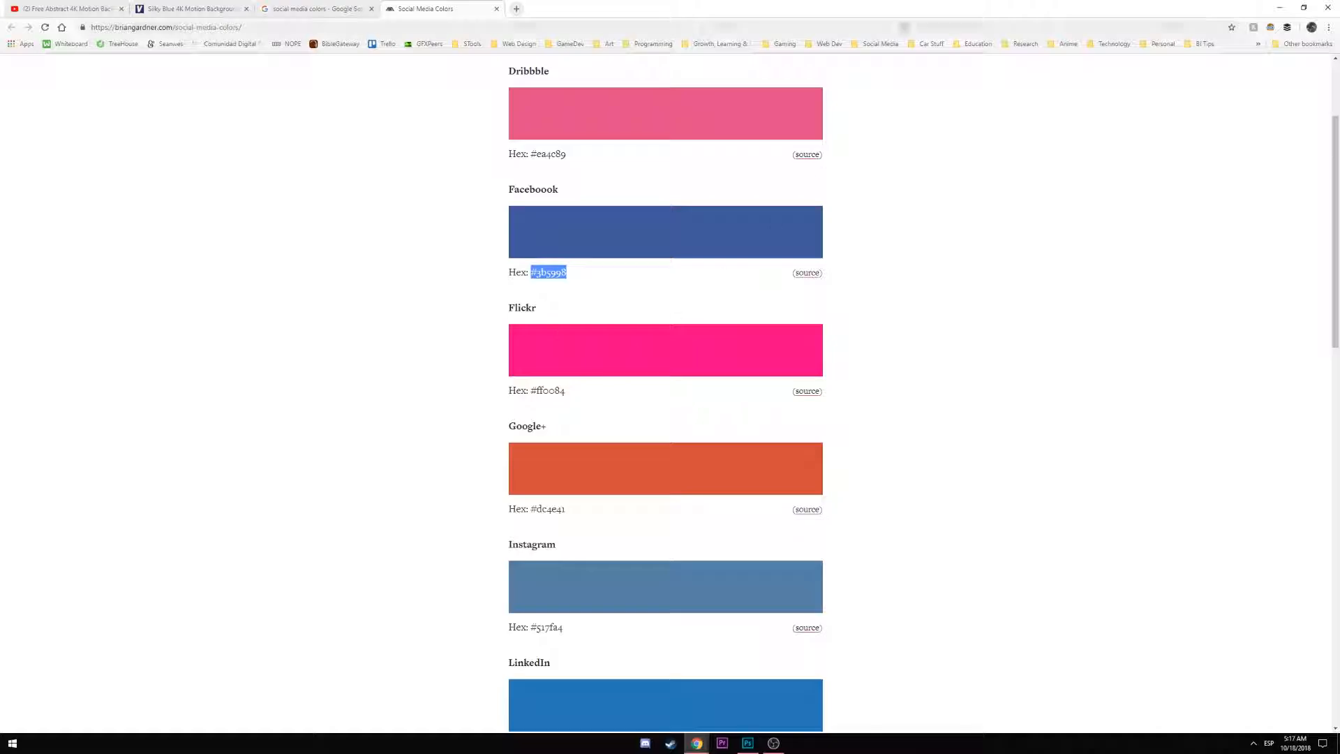
key(alt+Tab)
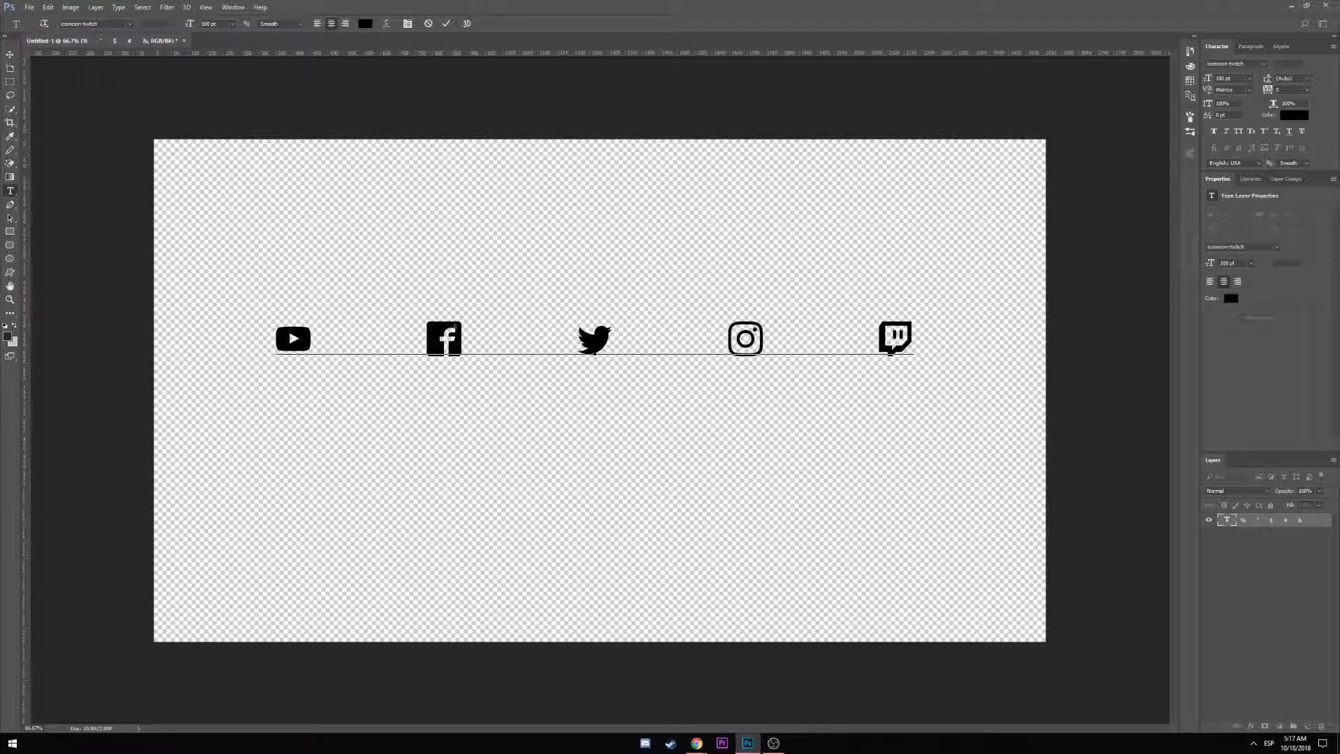
Color the Facebook icon glyph with the pasted #3b5998
drag(461, 353, 427, 342)
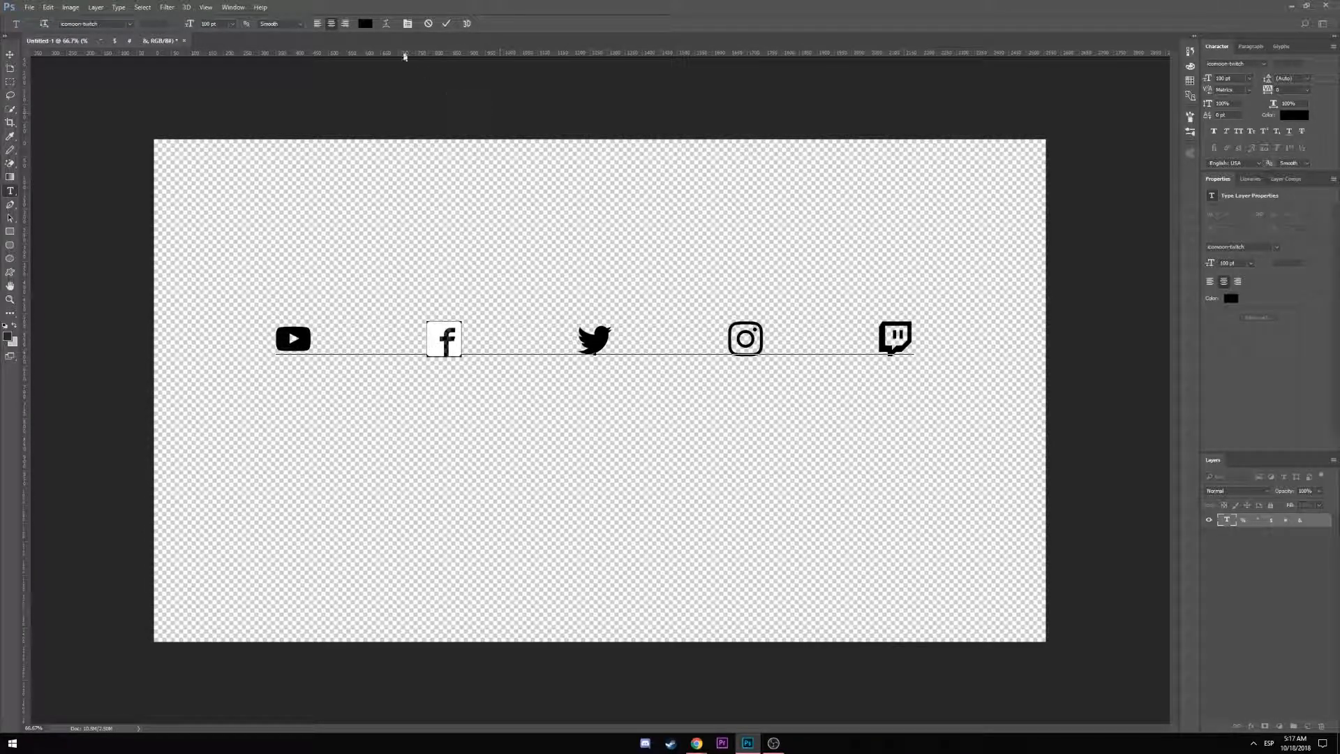
click(364, 24)
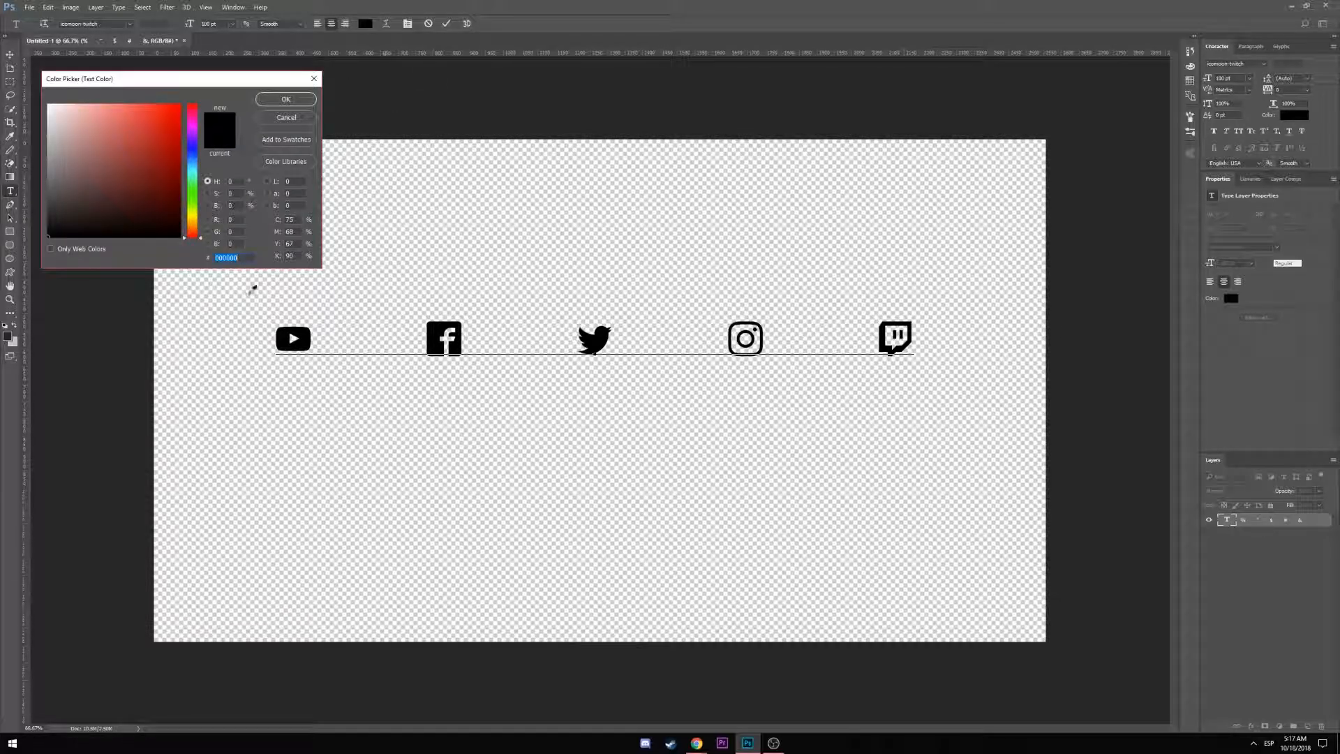
key(ctrl+v)
click(285, 99)
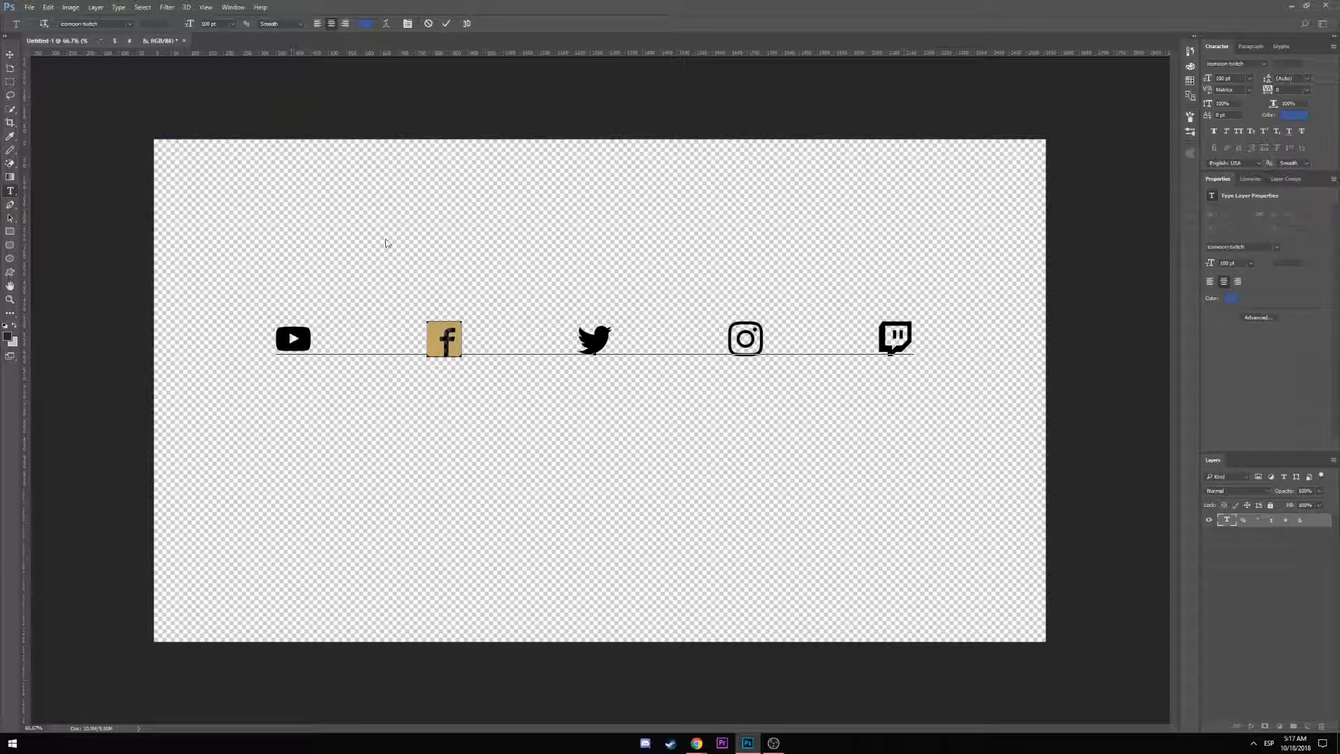
Copy Instagram's #517fa4 from the colours page and apply it to the Instagram glyph
key(alt+Tab)
scroll(556, 449, down, 6)
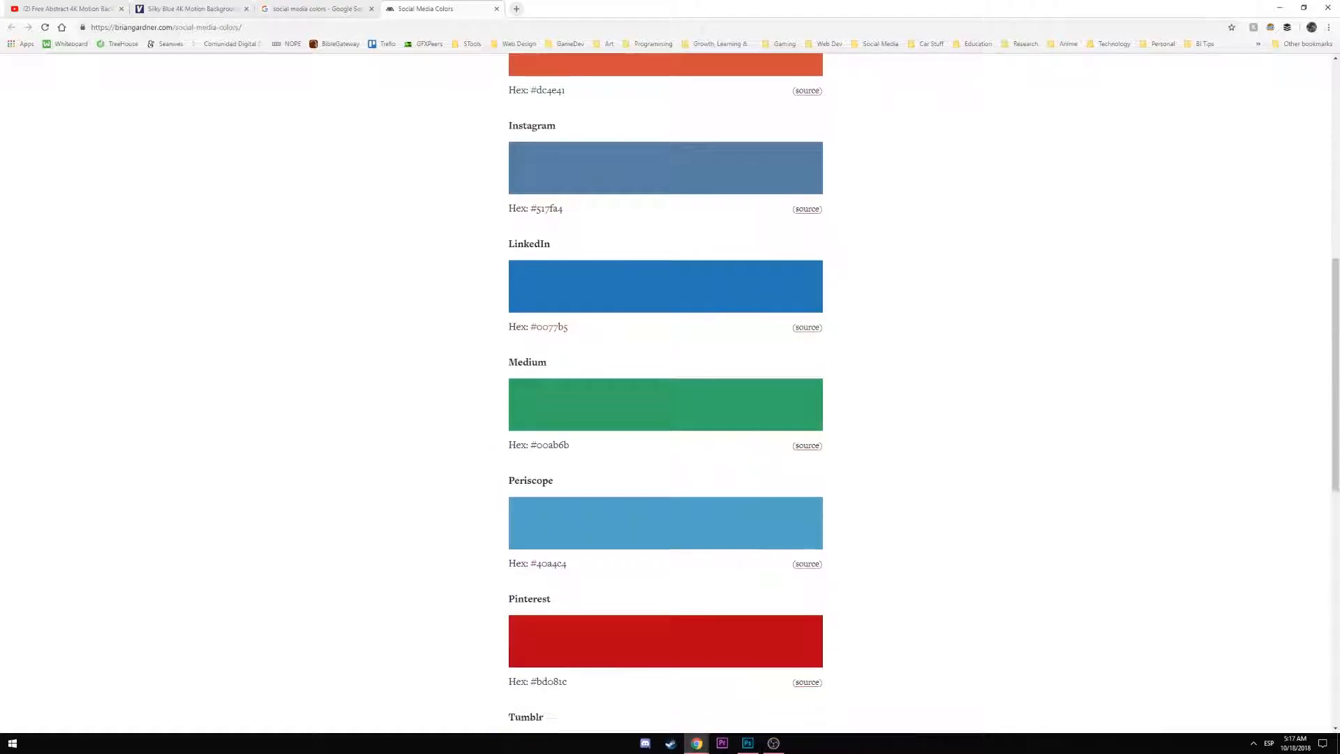
drag(564, 208, 531, 208)
key(alt+Tab)
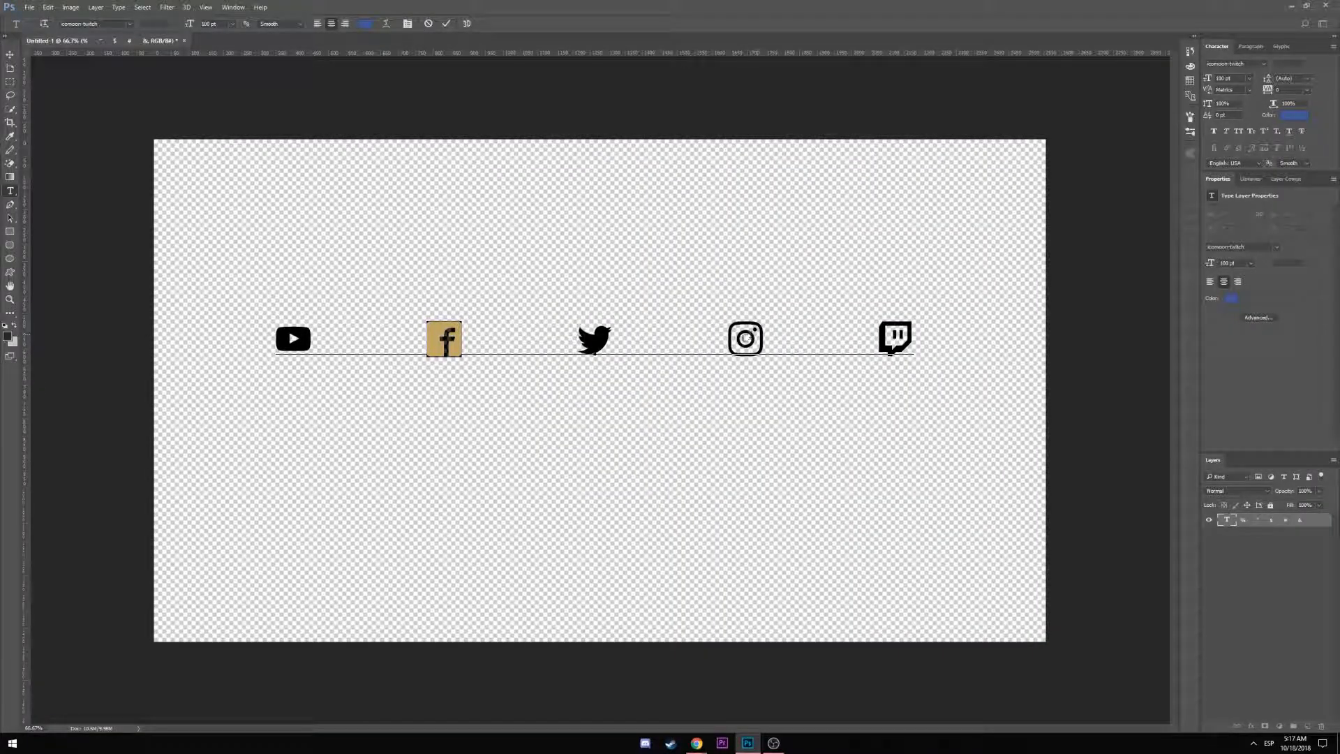
double_click(746, 338)
mouse_move(745, 338)
mouse_down()
mouse_move(696, 300)
mouse_move(745, 339)
mouse_up()
double_click(757, 338)
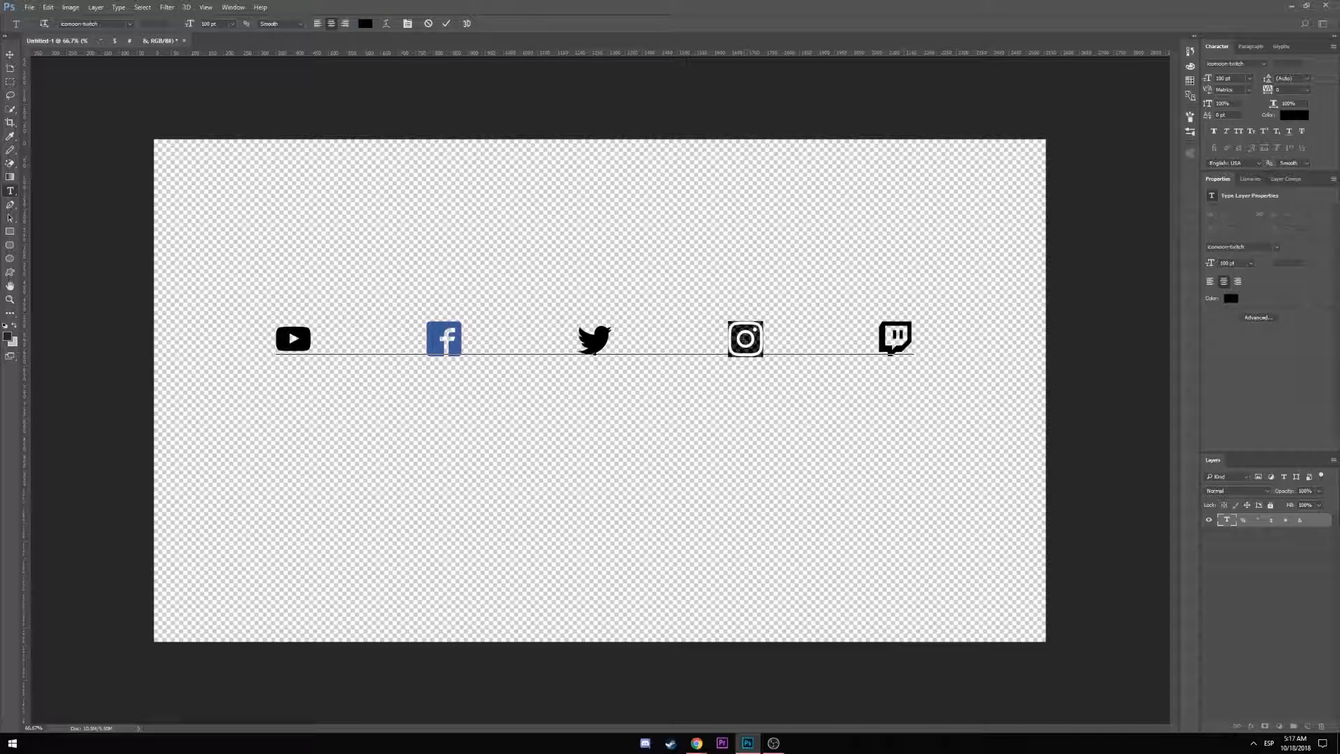
click(366, 23)
key(ctrl+v)
click(285, 102)
Copy Twitter's #55acee from the colours page and apply it to the Twitter glyph
key(alt+Tab)
scroll(606, 436, down, 5)
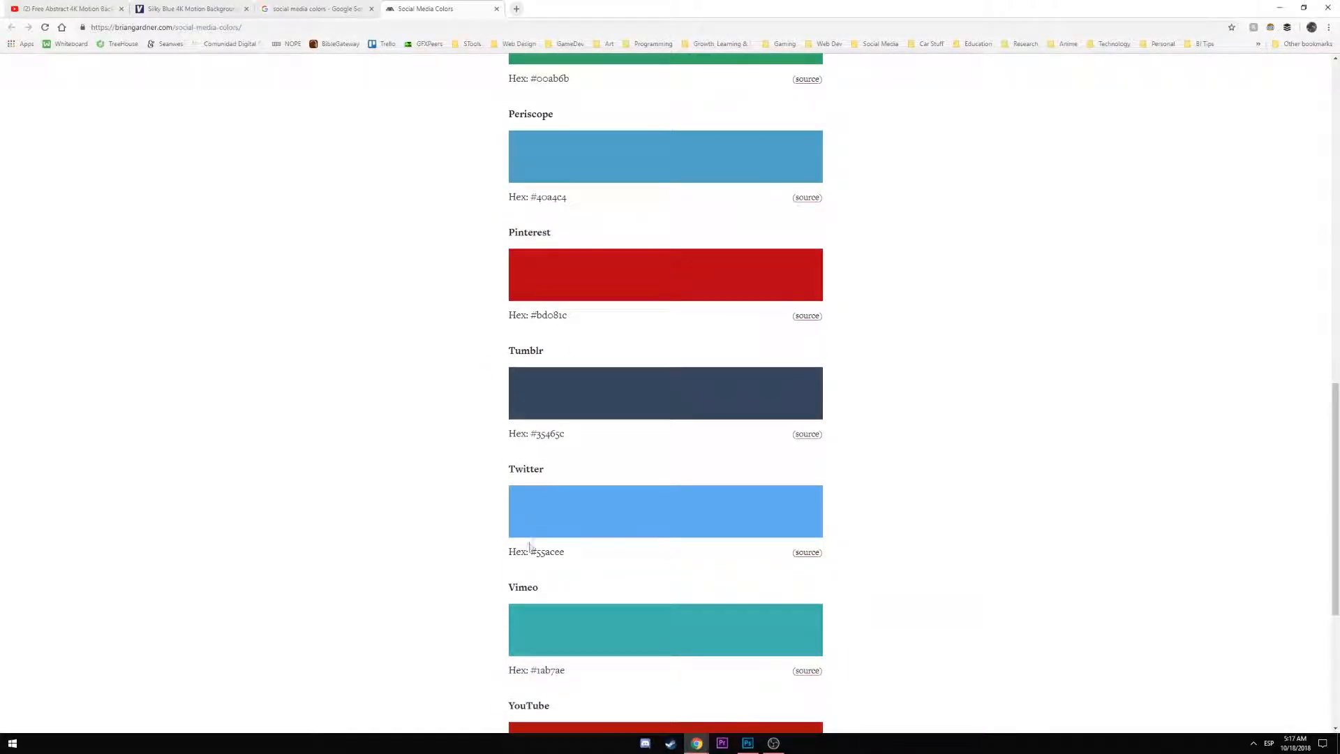
double_click(559, 553)
double_click(543, 554)
click(535, 555)
drag(532, 552, 565, 555)
key(ctrl+c)
key(alt+Tab)
drag(613, 340, 591, 340)
click(365, 23)
key(ctrl+v)
click(286, 97)
Copy YouTube's red hex code and apply it to the YouTube glyph
key(alt+Tab)
scroll(664, 473, down, 5)
drag(564, 475, 539, 476)
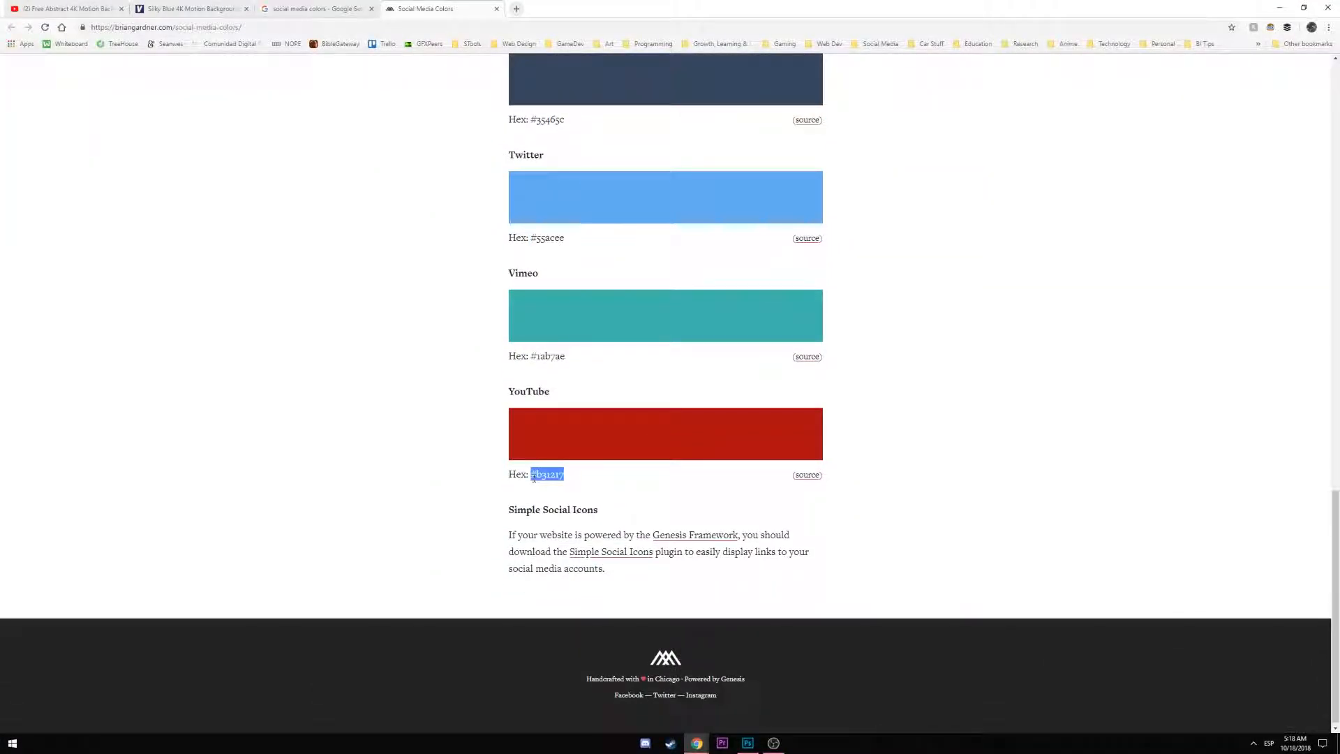
key(alt+Tab)
drag(301, 340, 260, 335)
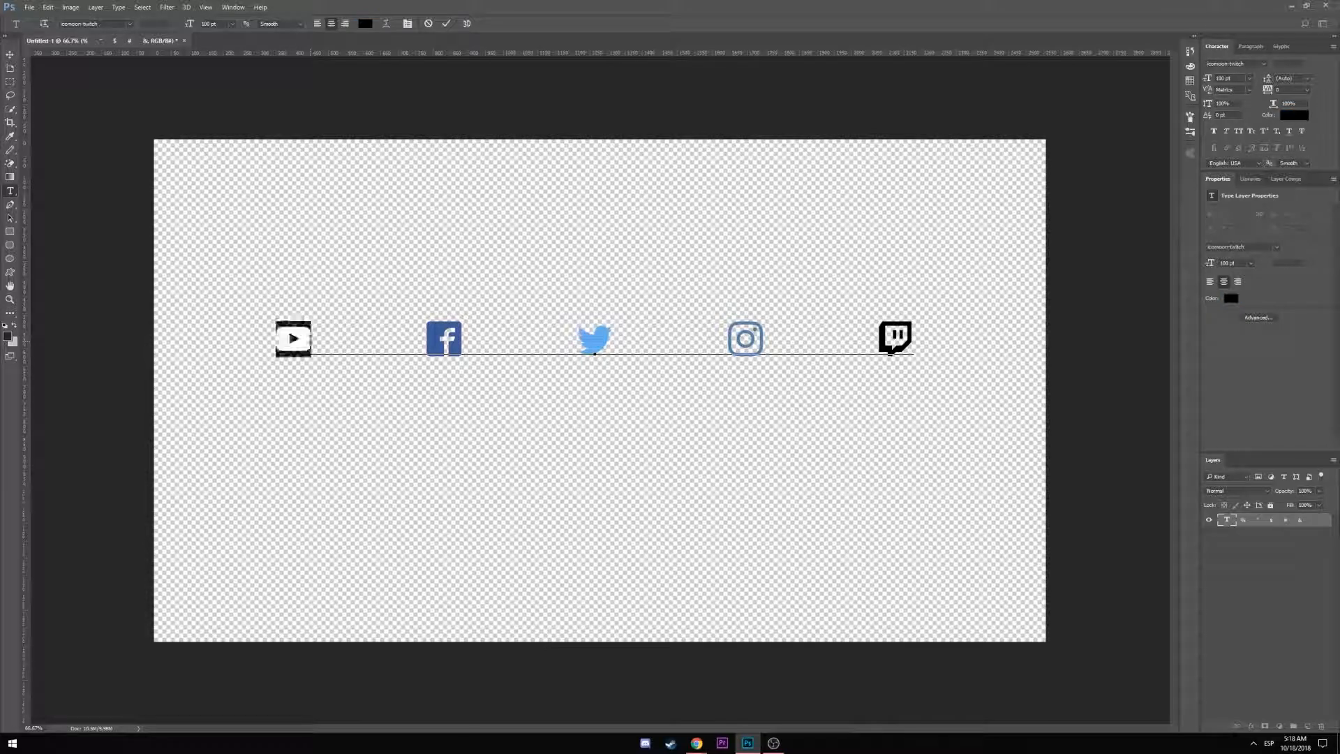
click(365, 23)
key(ctrl+v)
click(286, 104)
Search the colours page for a Twitch entry
key(alt+Tab)
scroll(614, 377, up, 7)
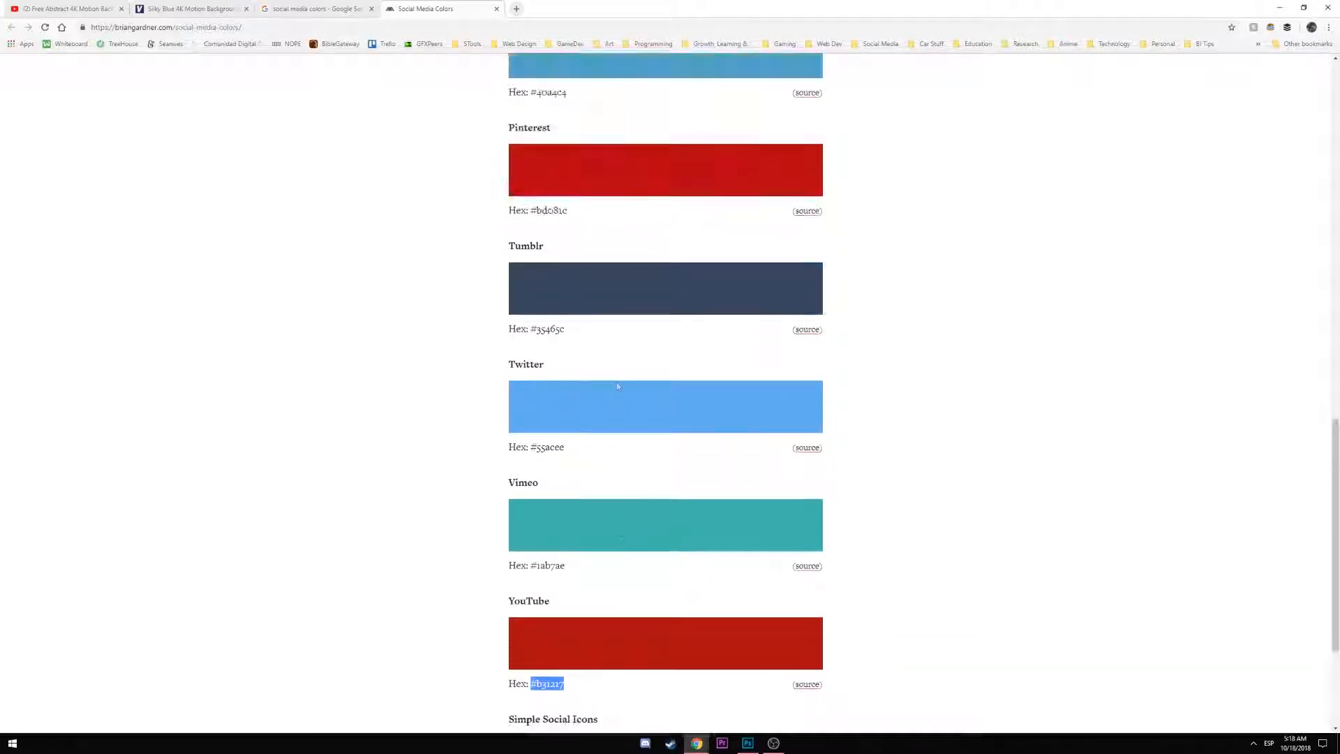
key(ctrl+f)
text(twitter)
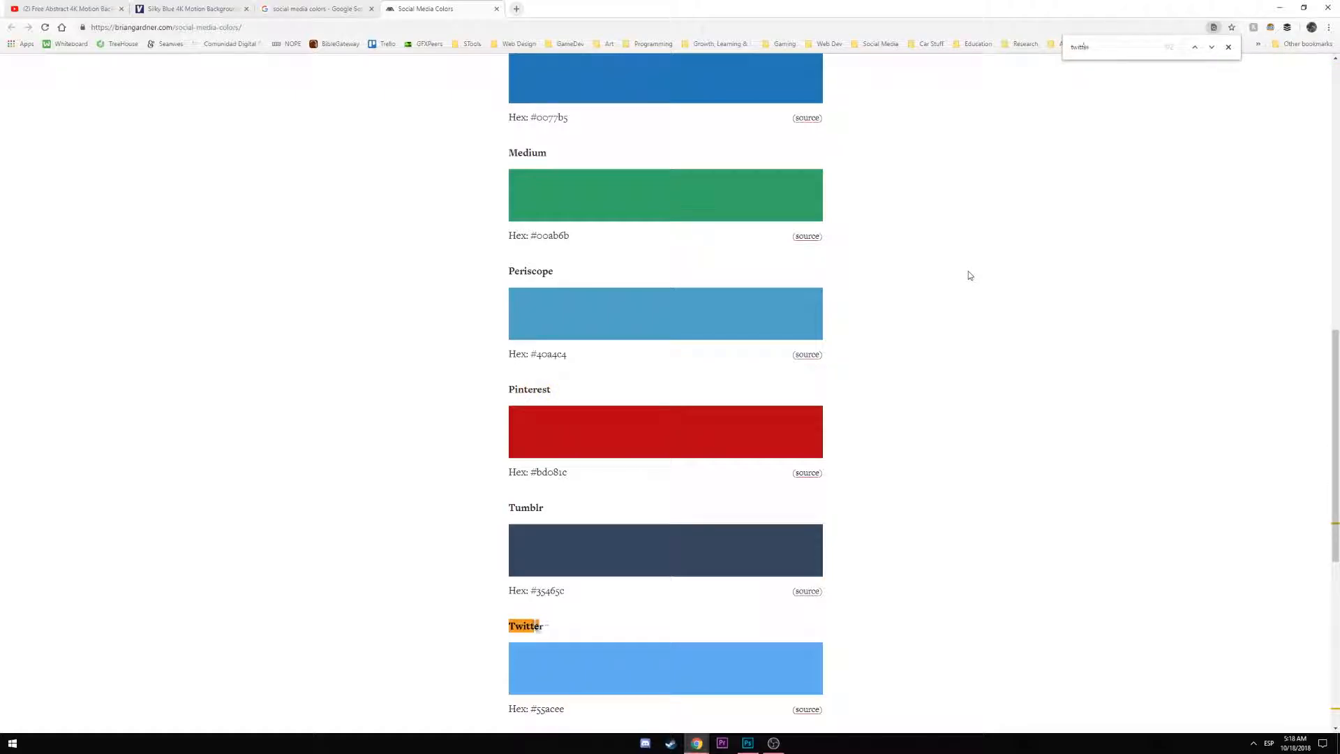
text(twitch)
Replace the Google search with 'twitch hex color' and run it
click(317, 9)
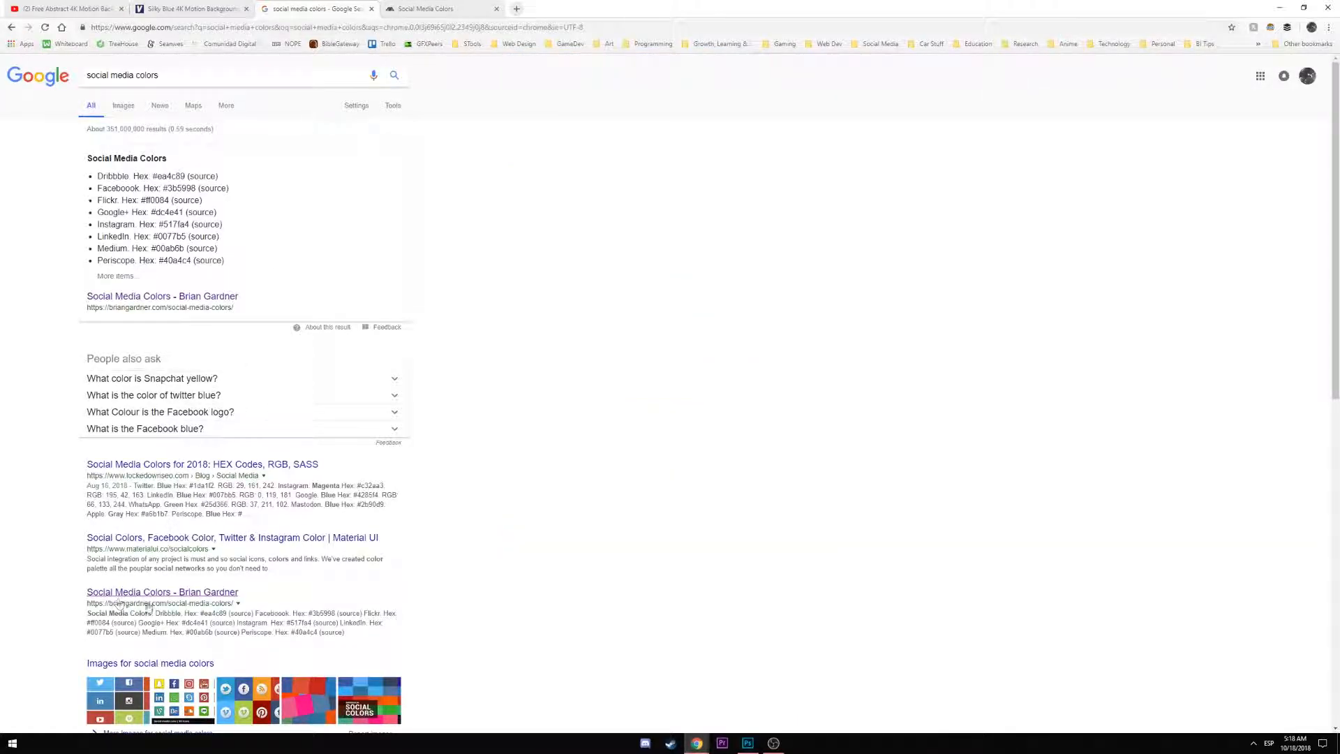
middle_click(162, 593)
click(559, 5)
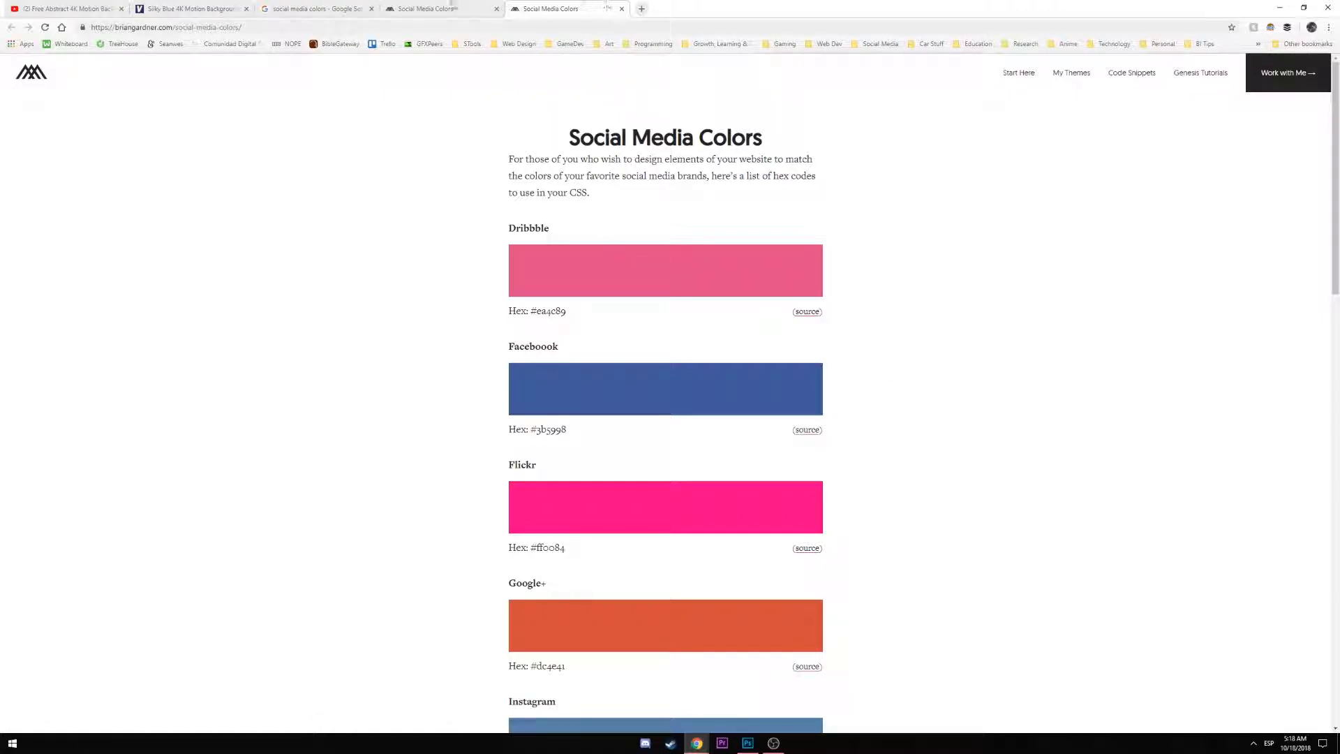
click(471, 5)
click(318, 8)
triple_click(105, 75)
text(twitch hex color)
key(Return)
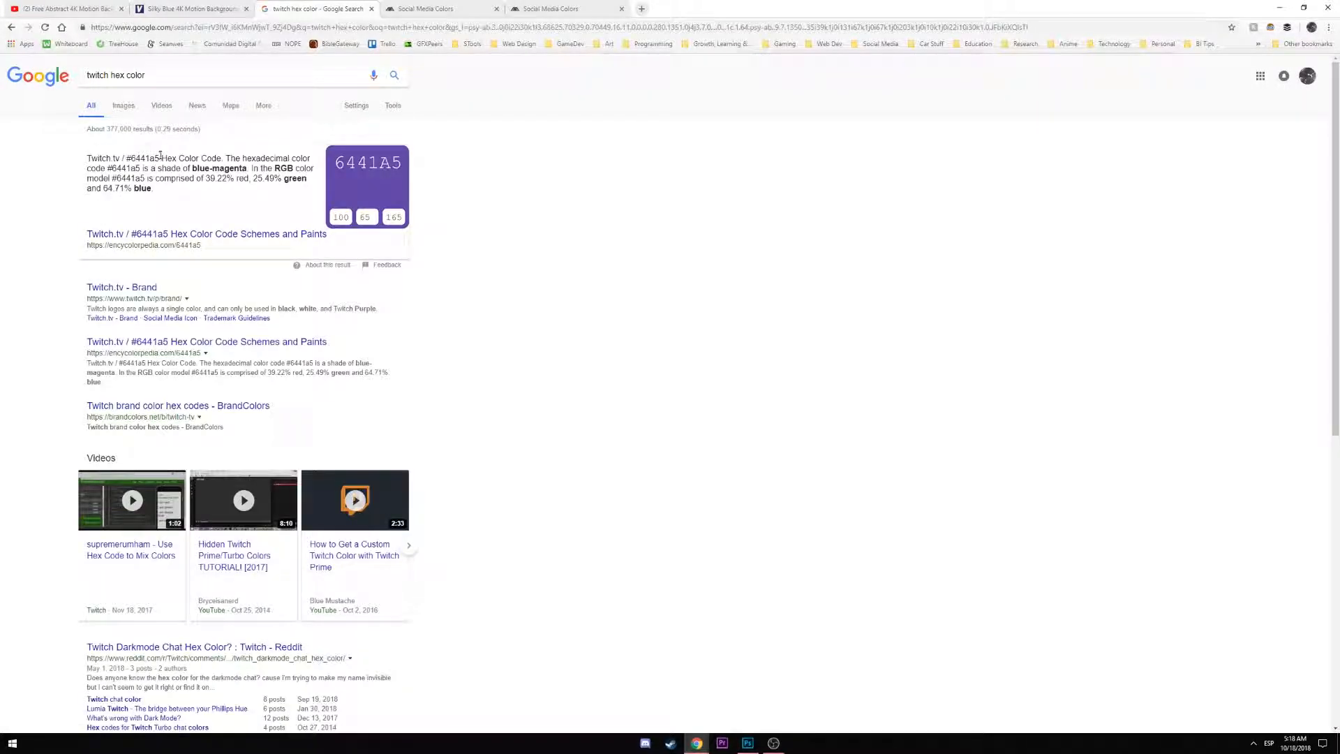
Open the Twitch.tv Brand page and copy the Twitch Purple hex value 6441A4
mouse_move(135, 159)
mouse_down()
mouse_move(112, 166)
mouse_move(127, 159)
mouse_up()
middle_click(139, 234)
middle_click(122, 288)
click(792, 8)
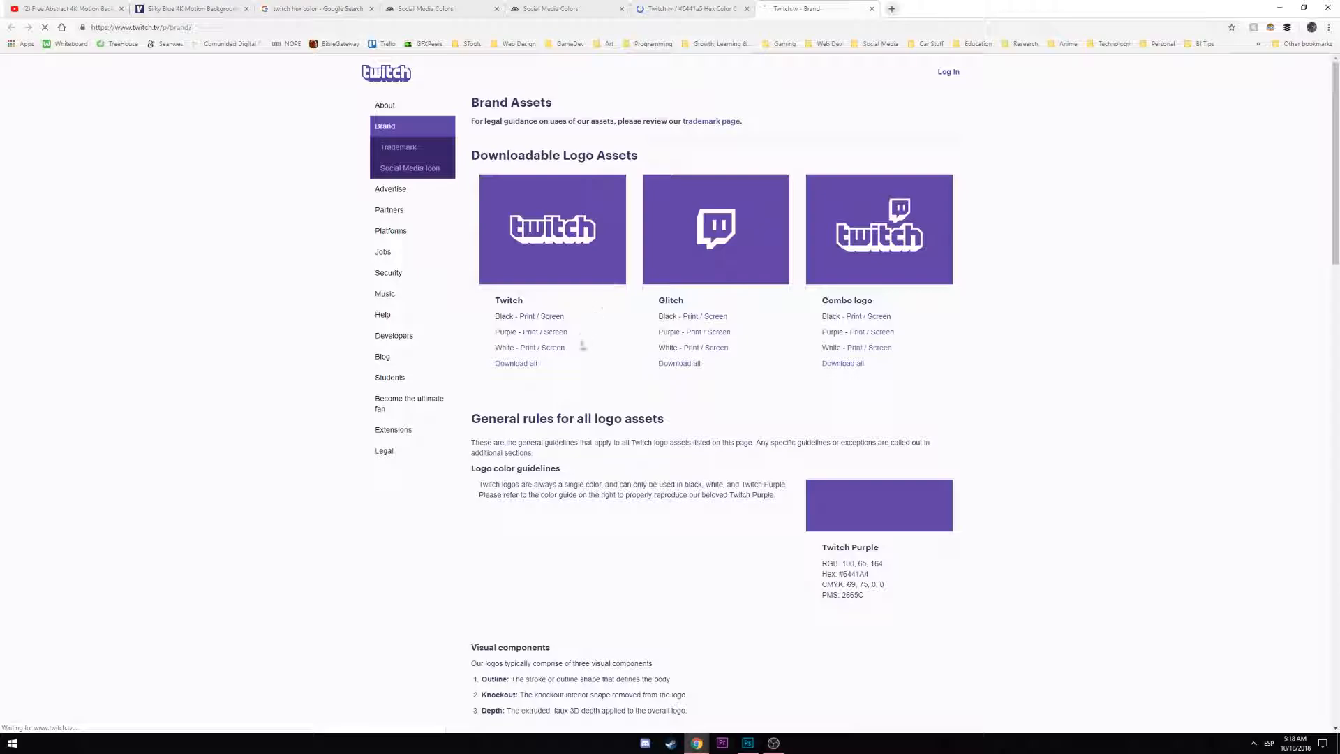
drag(875, 574, 844, 573)
key(ctrl+c)
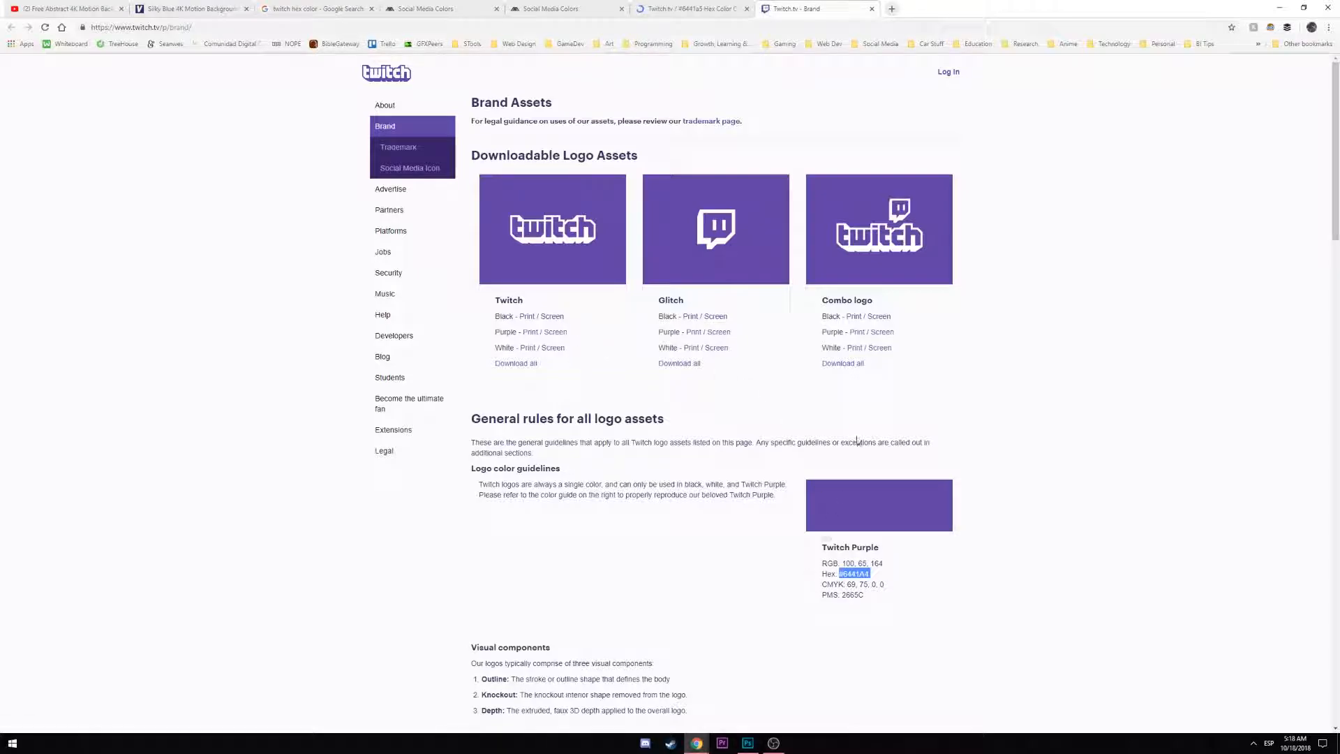
key(alt+Tab)
click(892, 345)
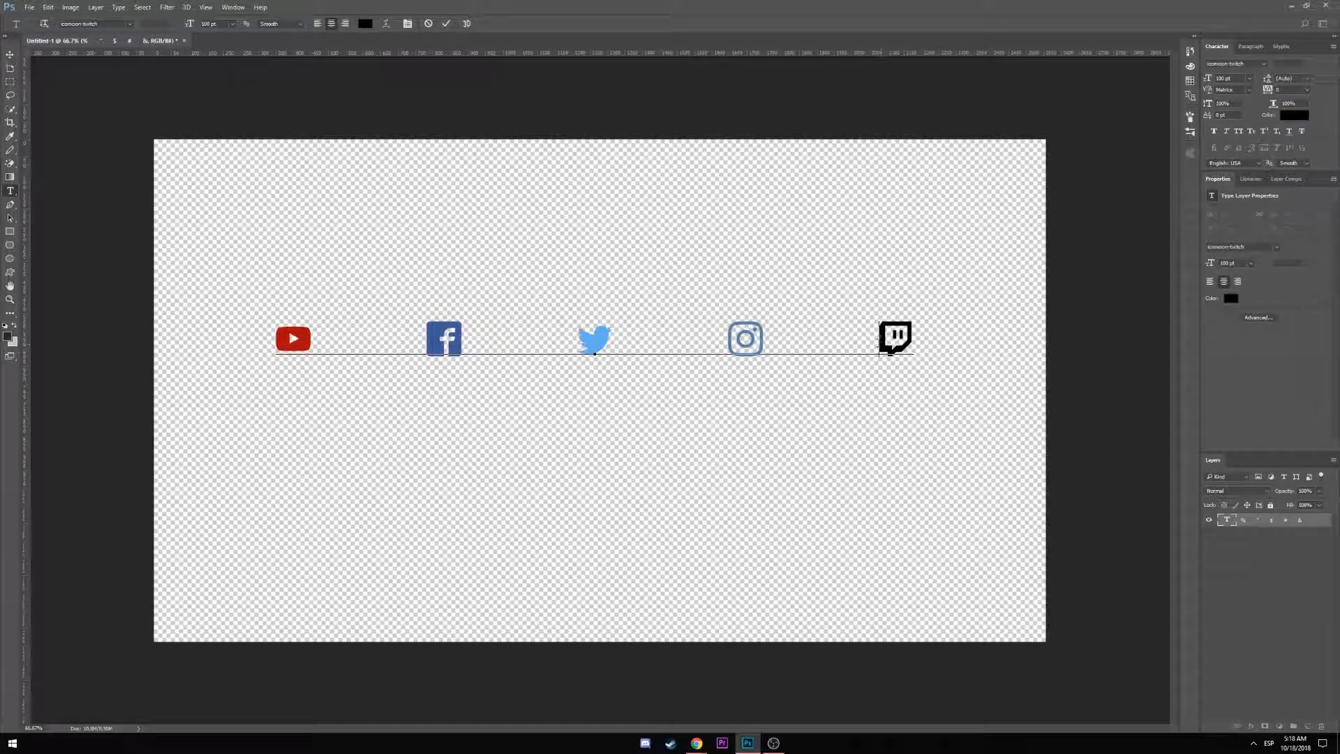
Color the Twitch glyph 6441A4 purple and commit the text edit
drag(880, 341, 918, 332)
click(365, 23)
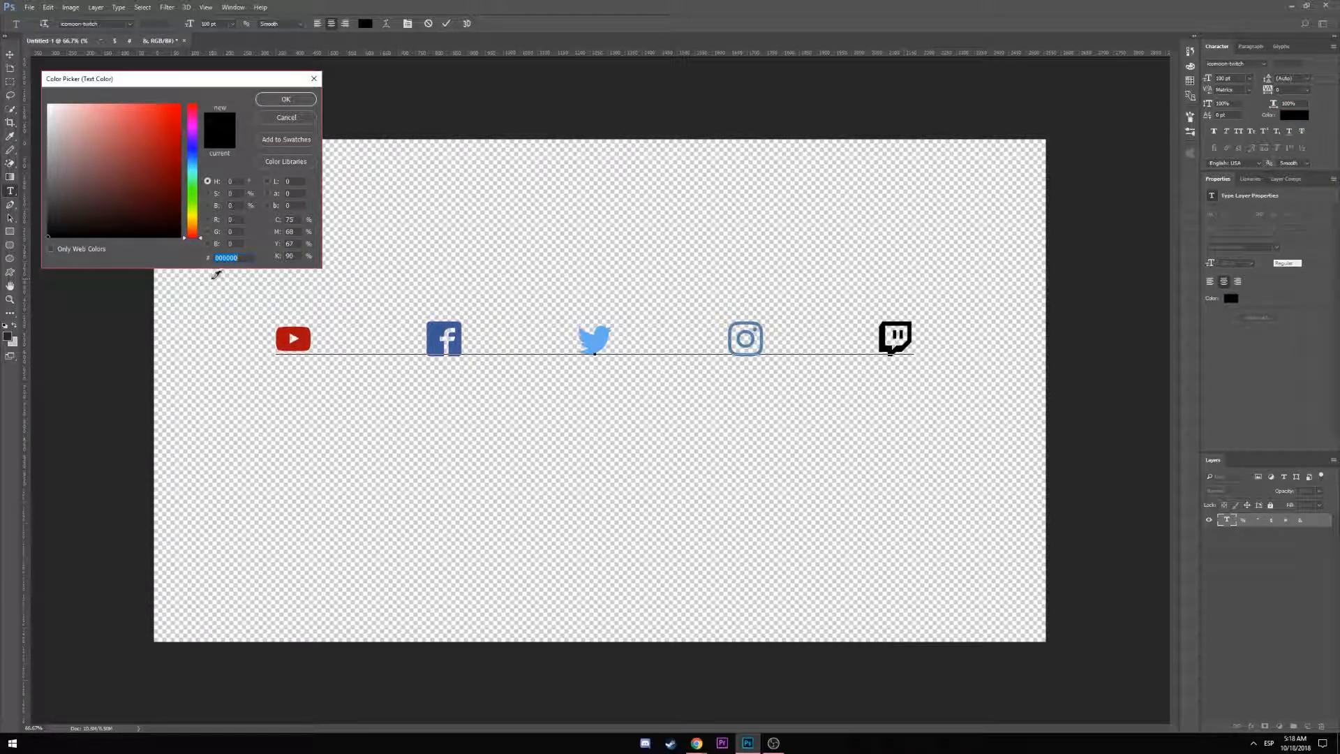
key(ctrl+v)
click(285, 101)
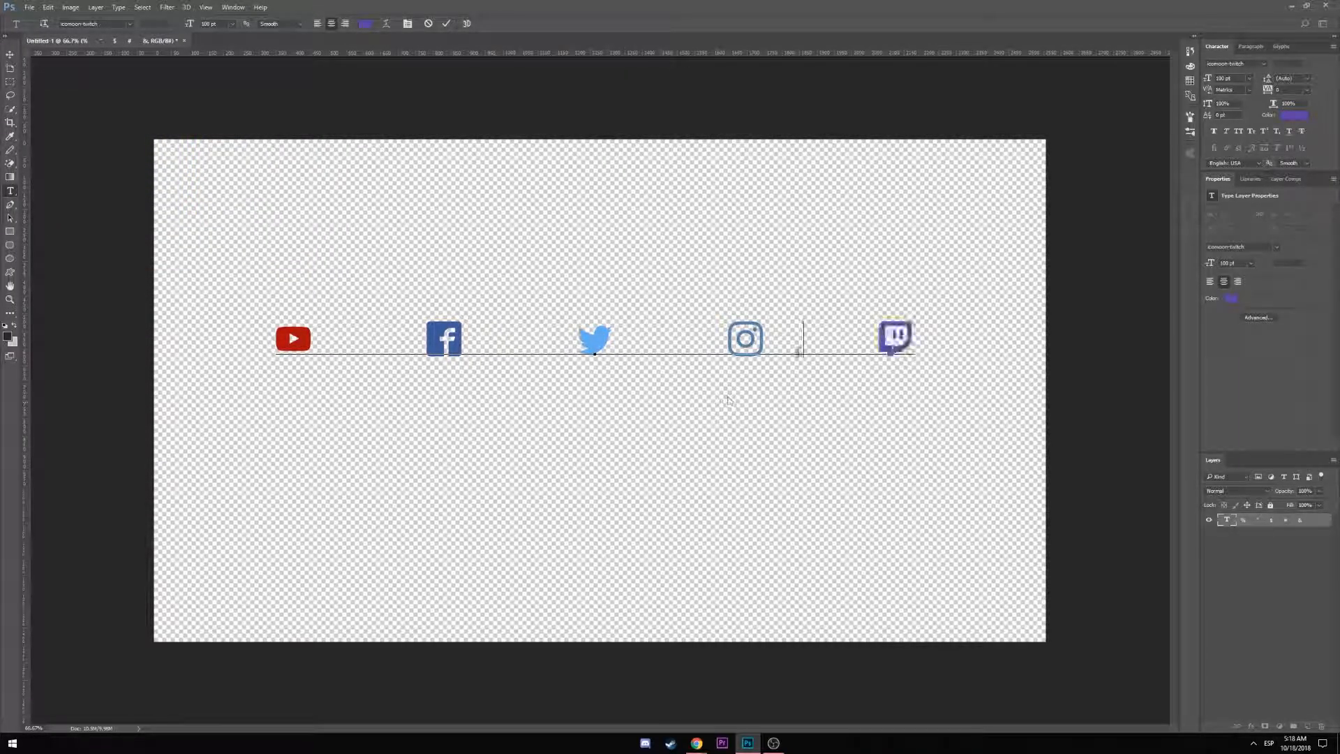
key(ctrl+Return)
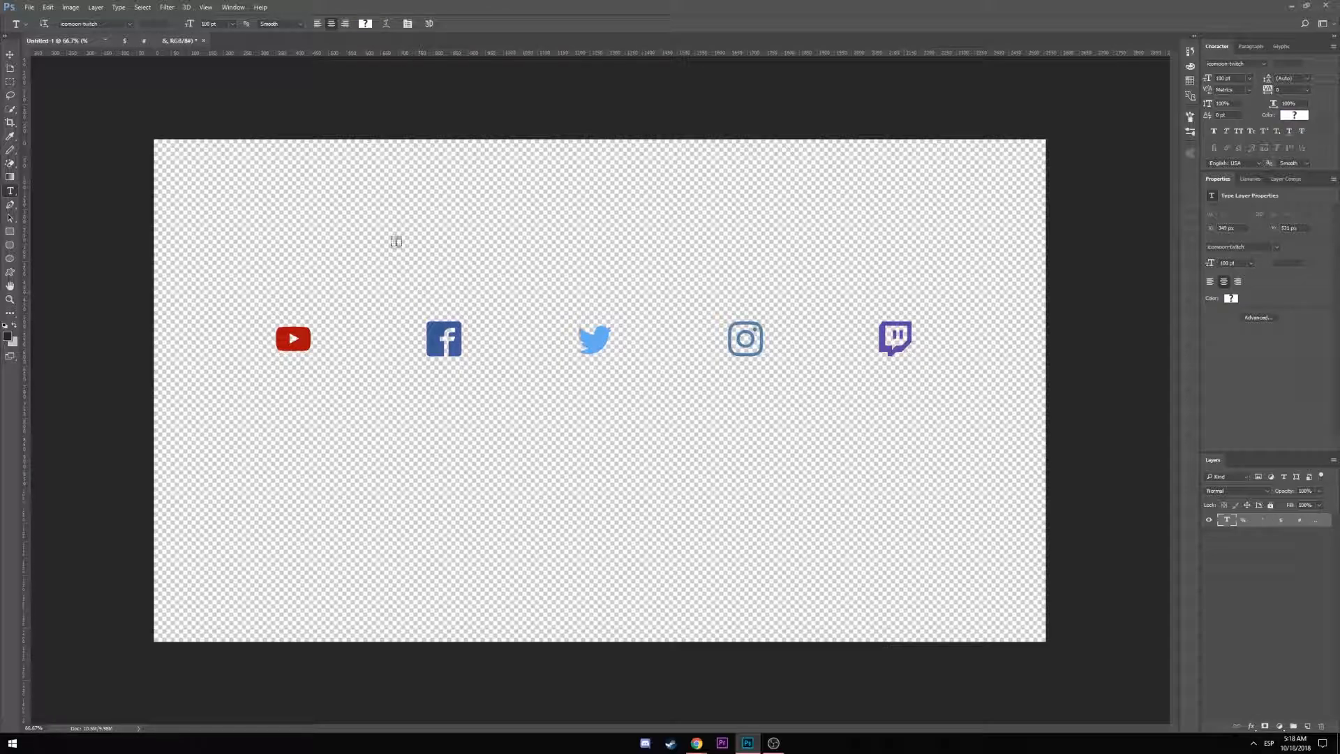
Save the icon row as SocialIcons.png in PNG format
click(9, 8)
click(18, 9)
click(25, 8)
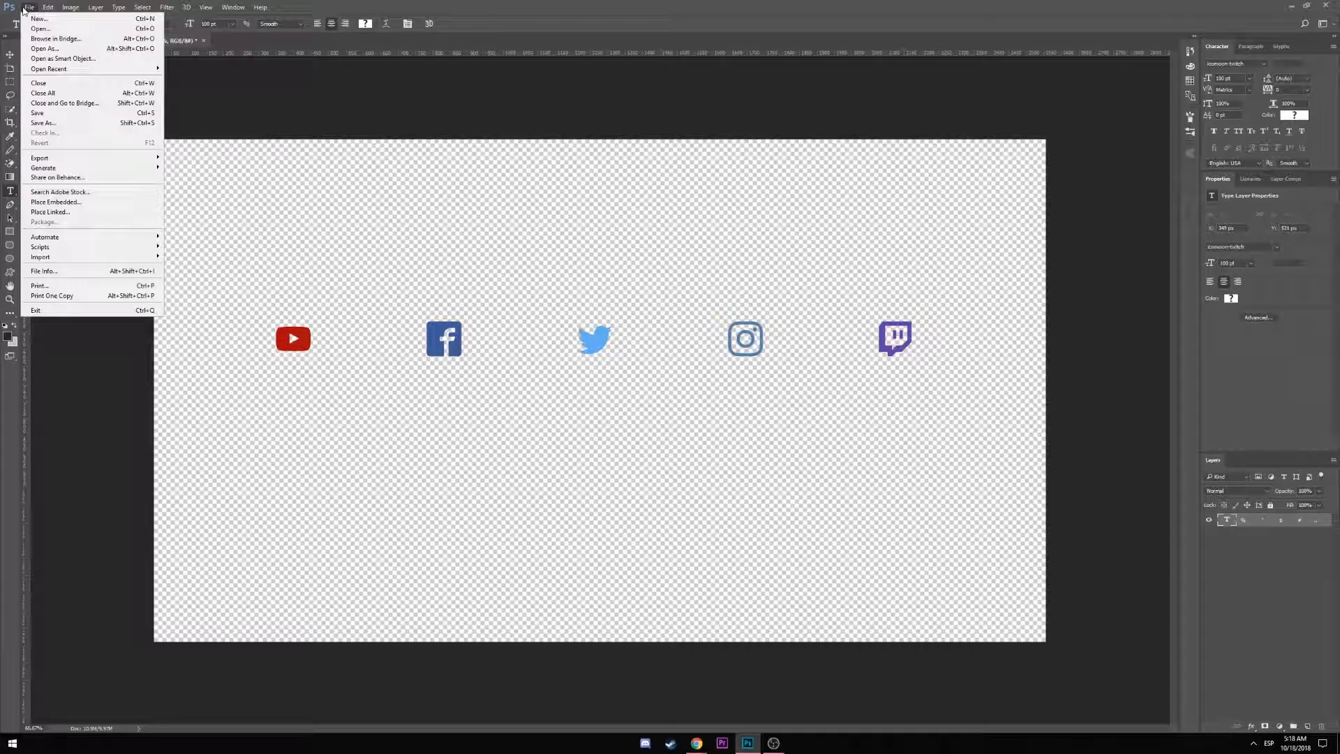
click(83, 129)
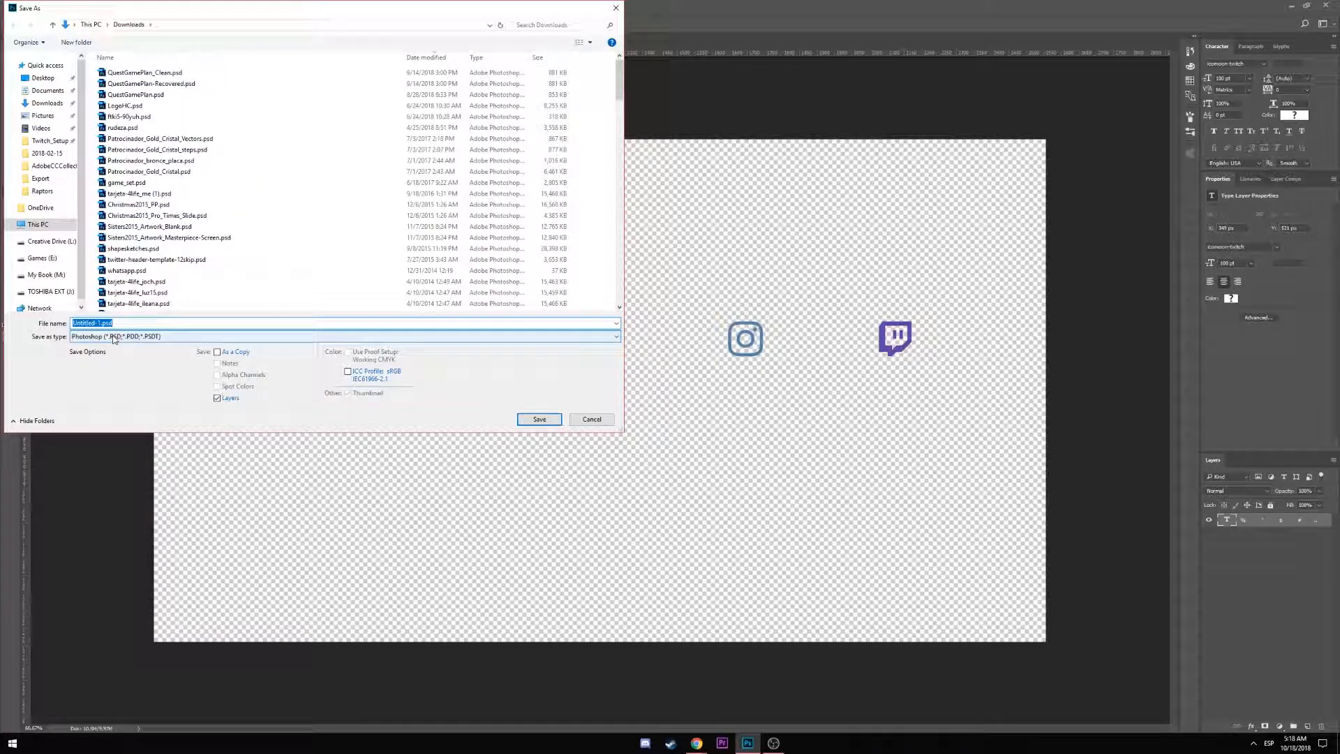
click(113, 337)
click(133, 455)
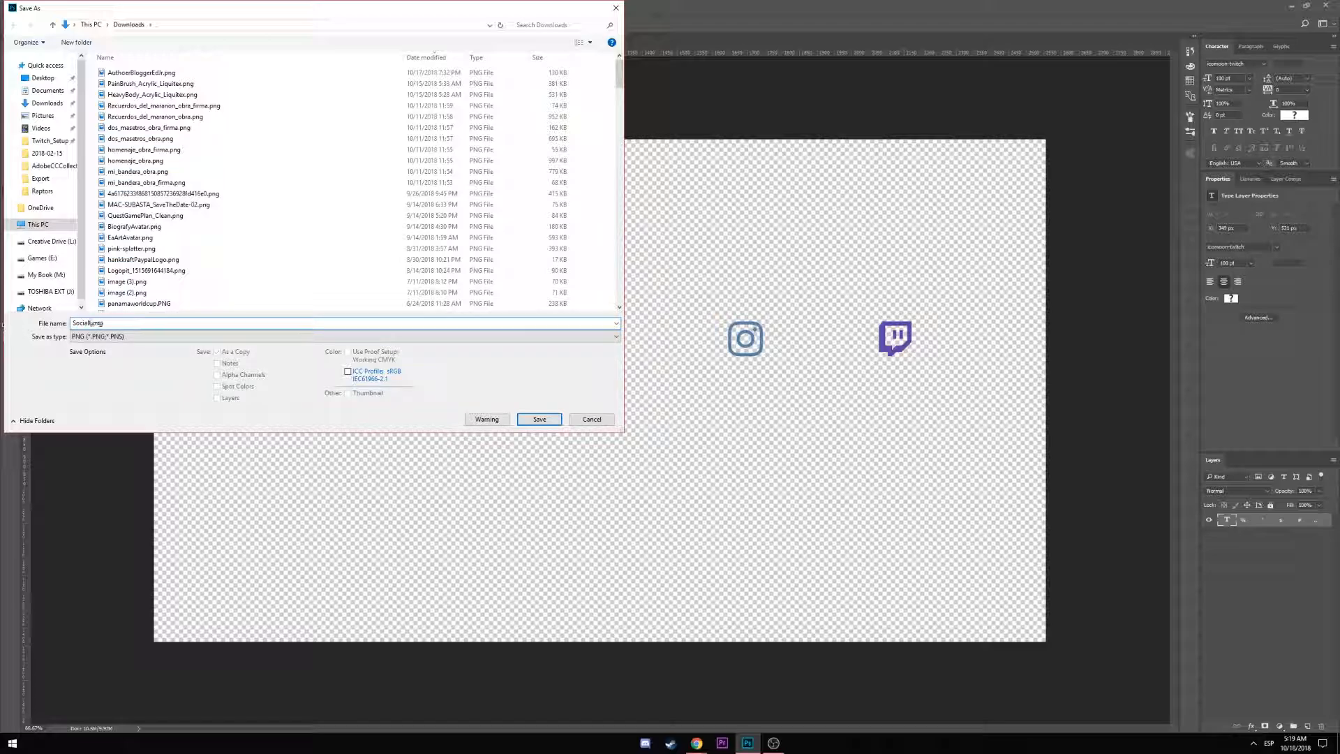
click(540, 420)
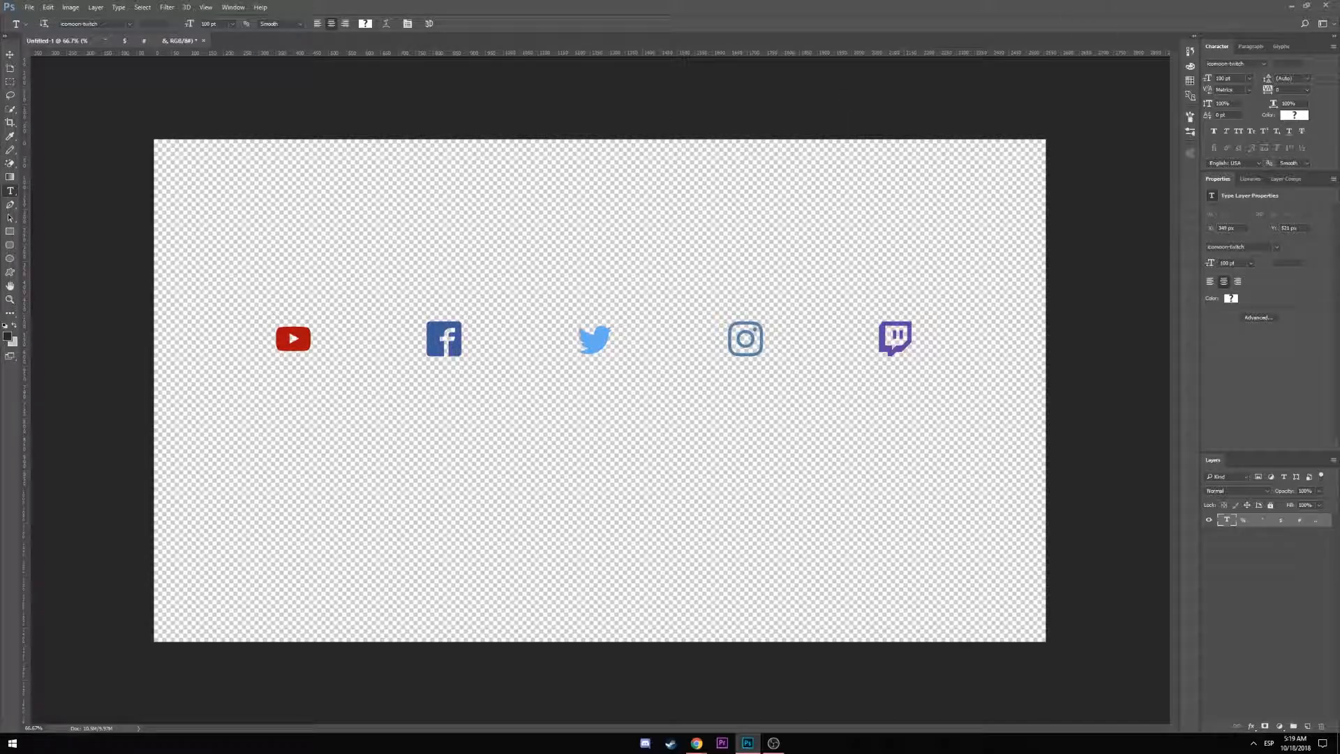
click(1291, 6)
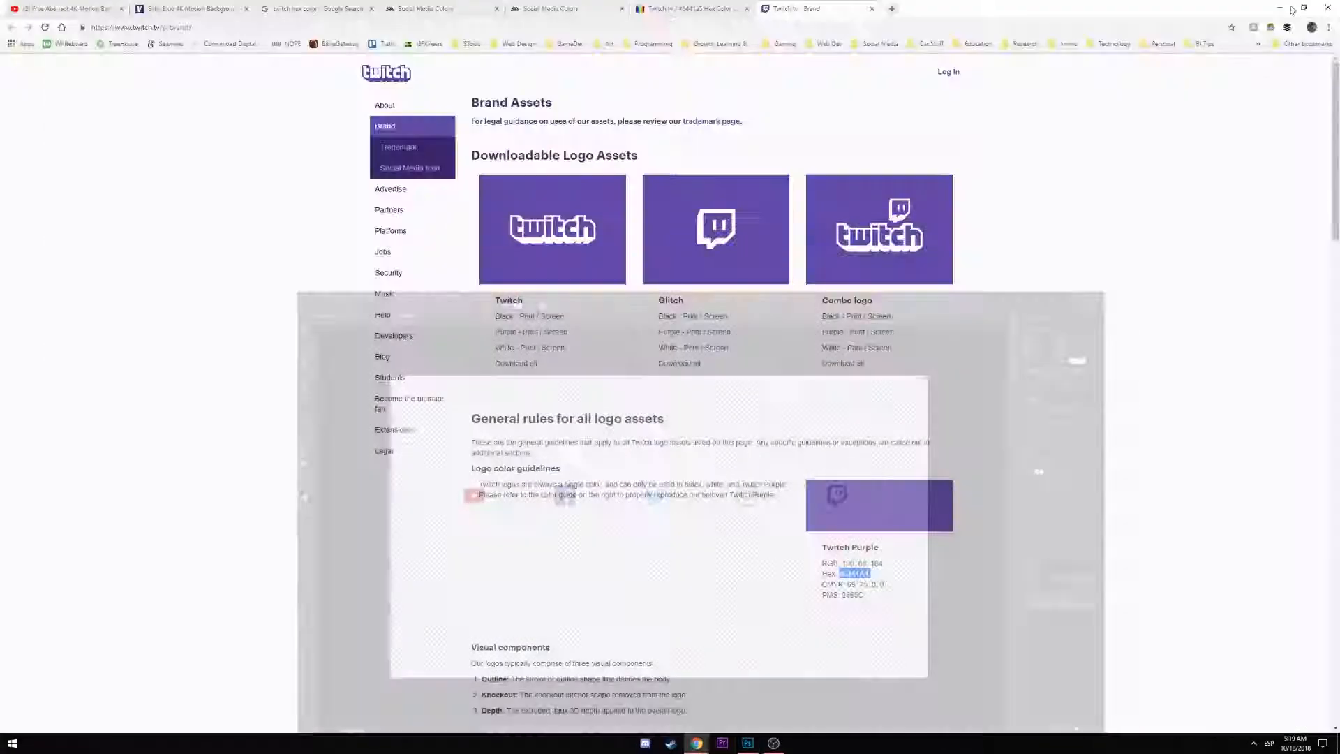
Add an Image source named SocialIcons that uses Downloads/SocialIcons.png
click(1280, 7)
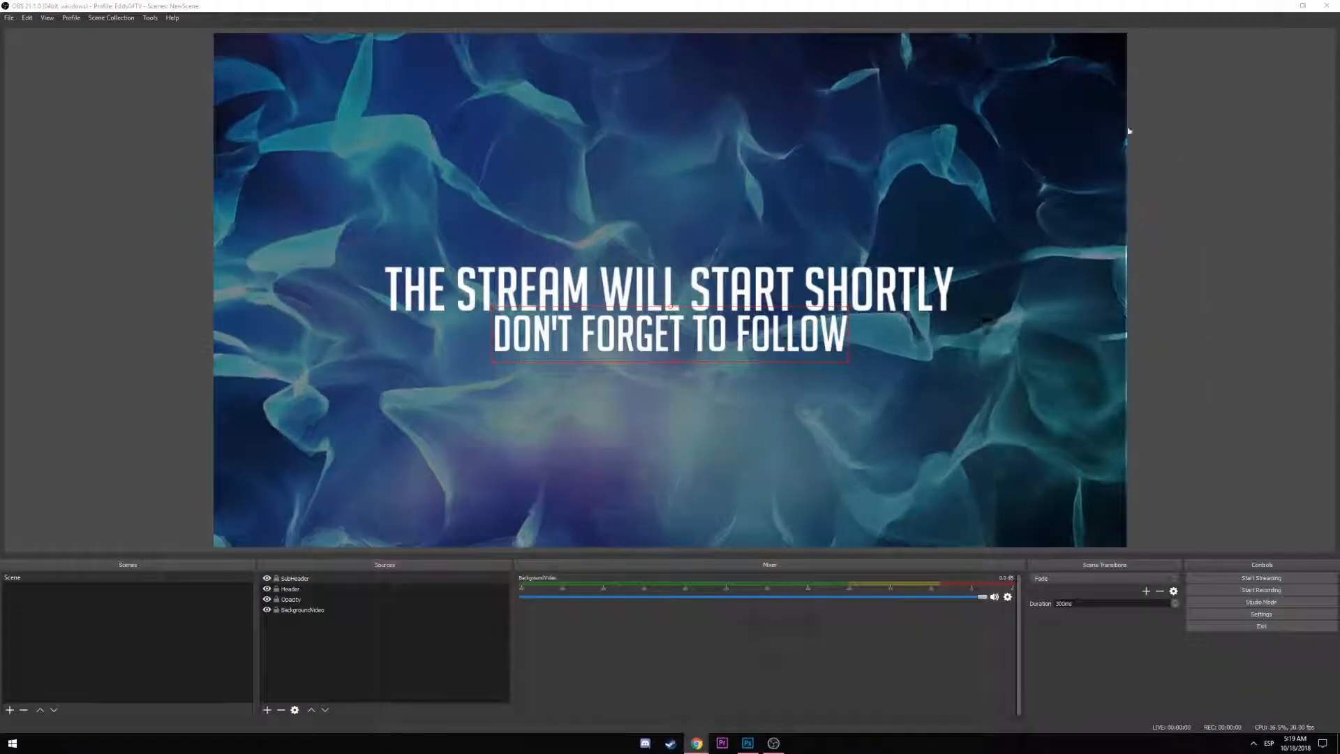
click(267, 711)
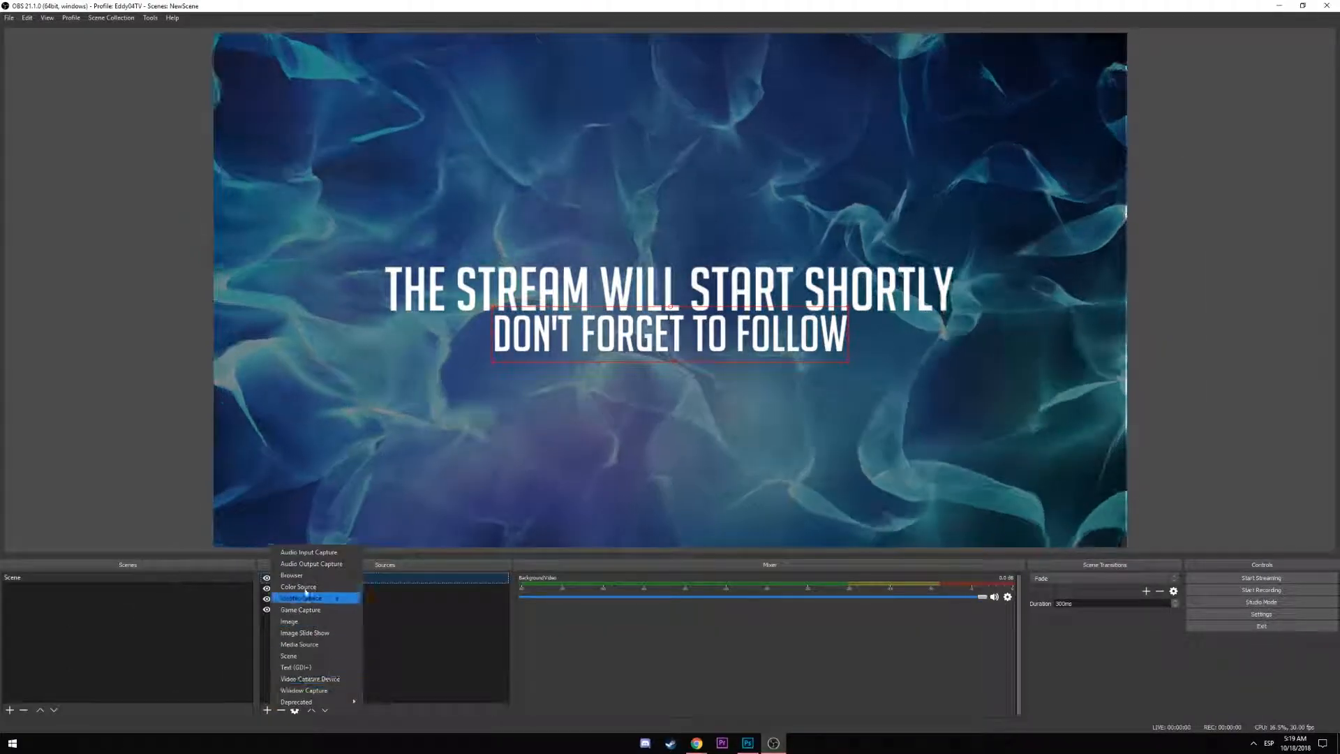
click(300, 621)
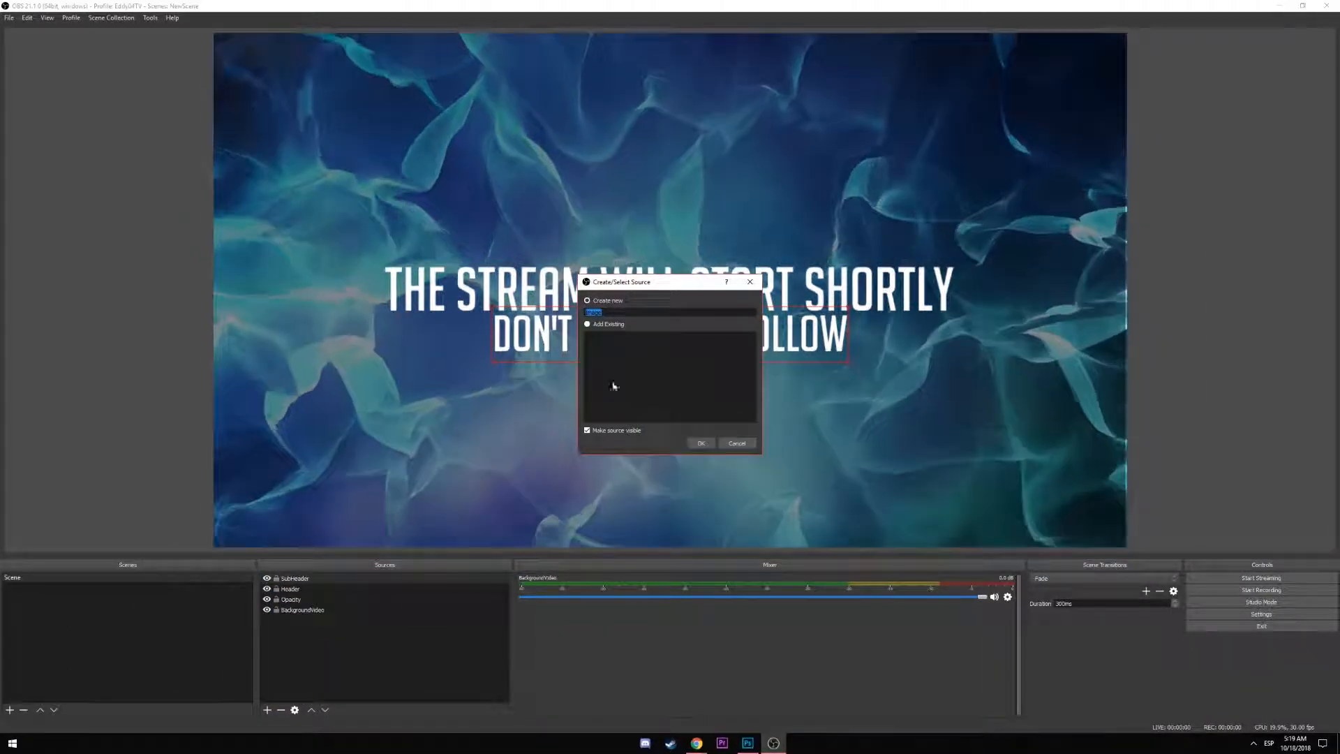
text(SocialIcons)
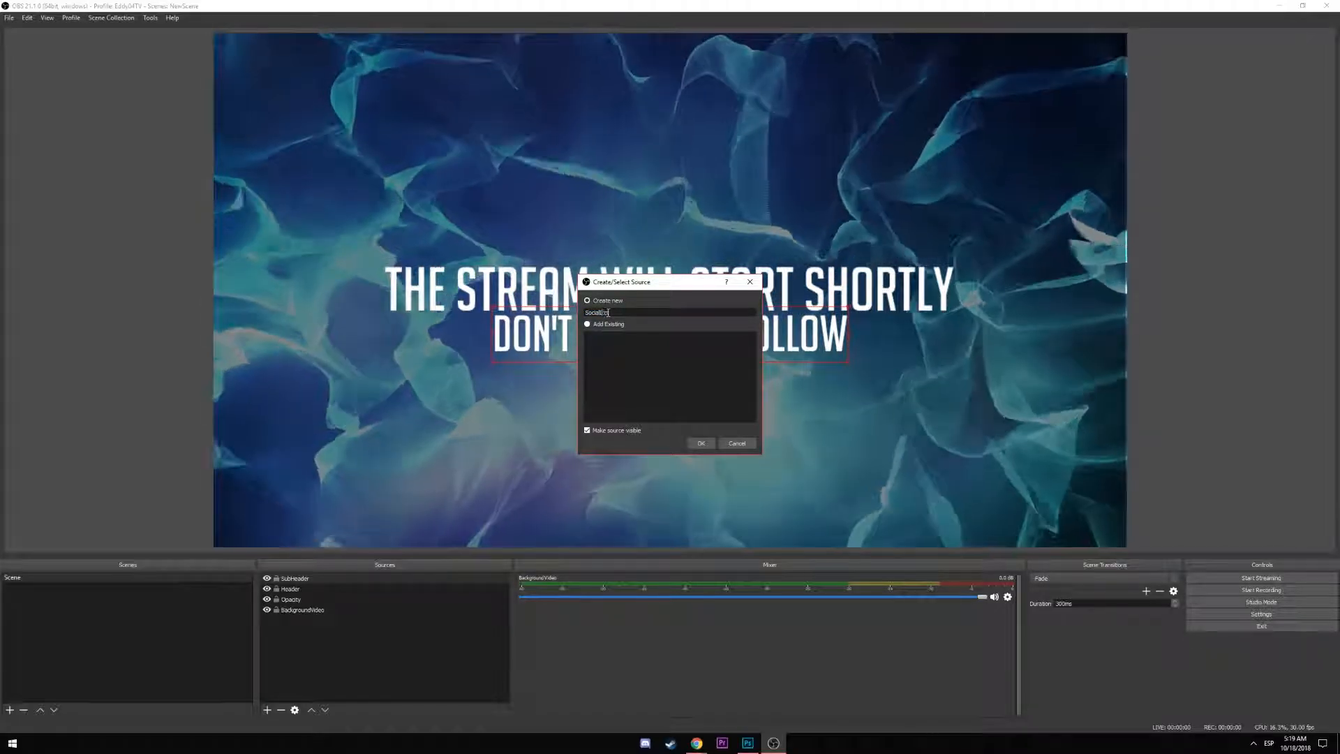
key(Return)
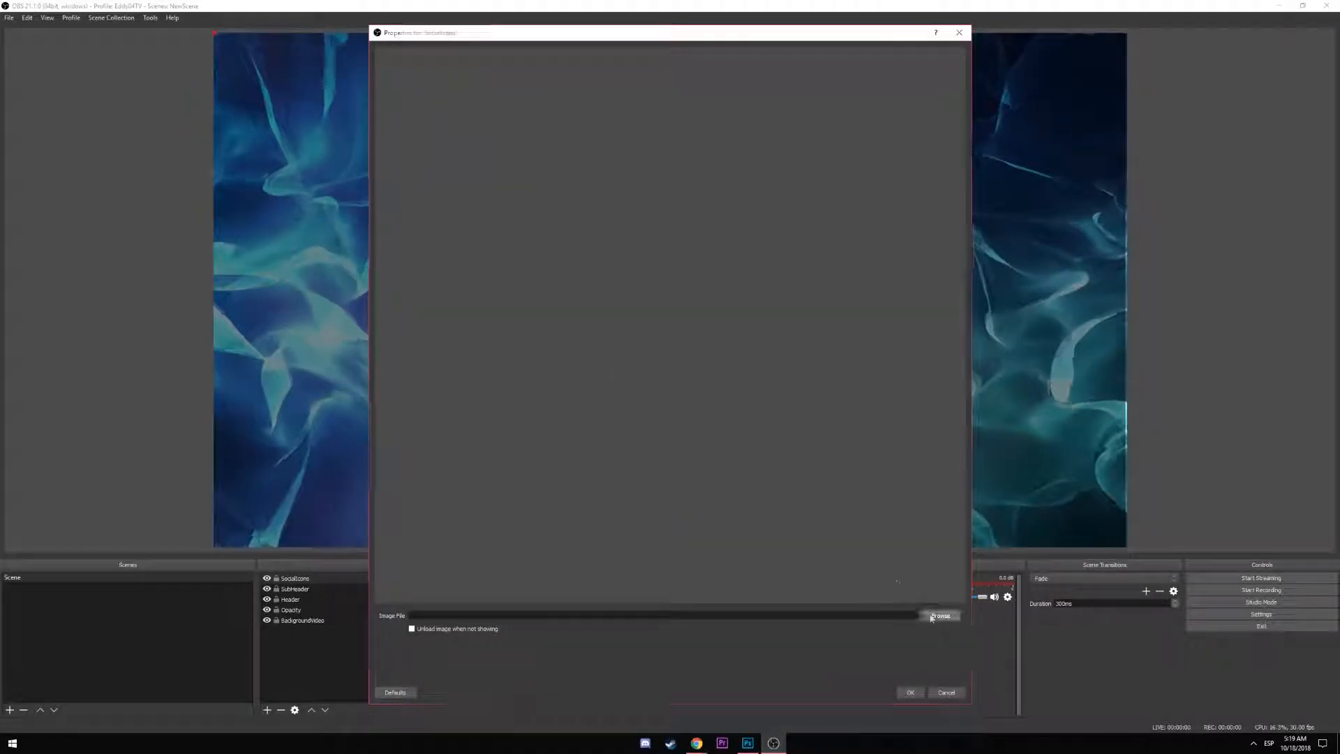
click(931, 617)
double_click(501, 113)
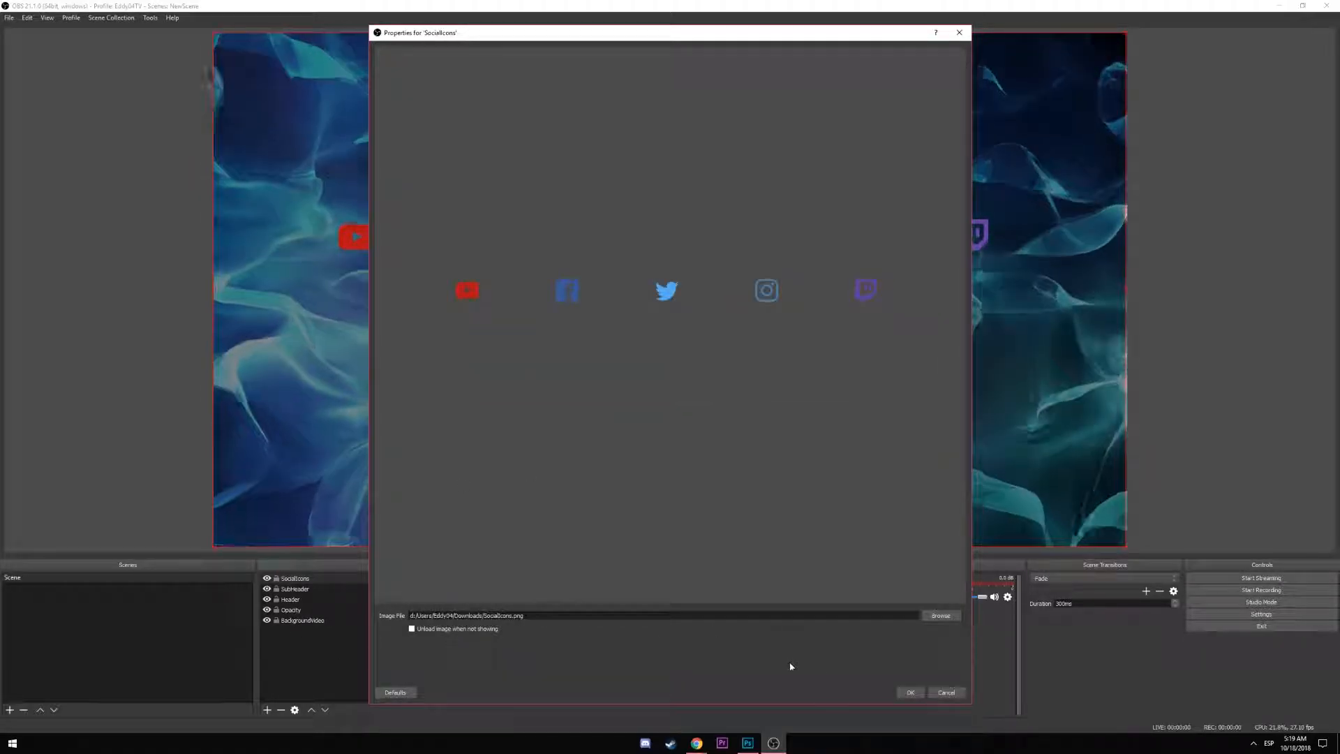
click(910, 692)
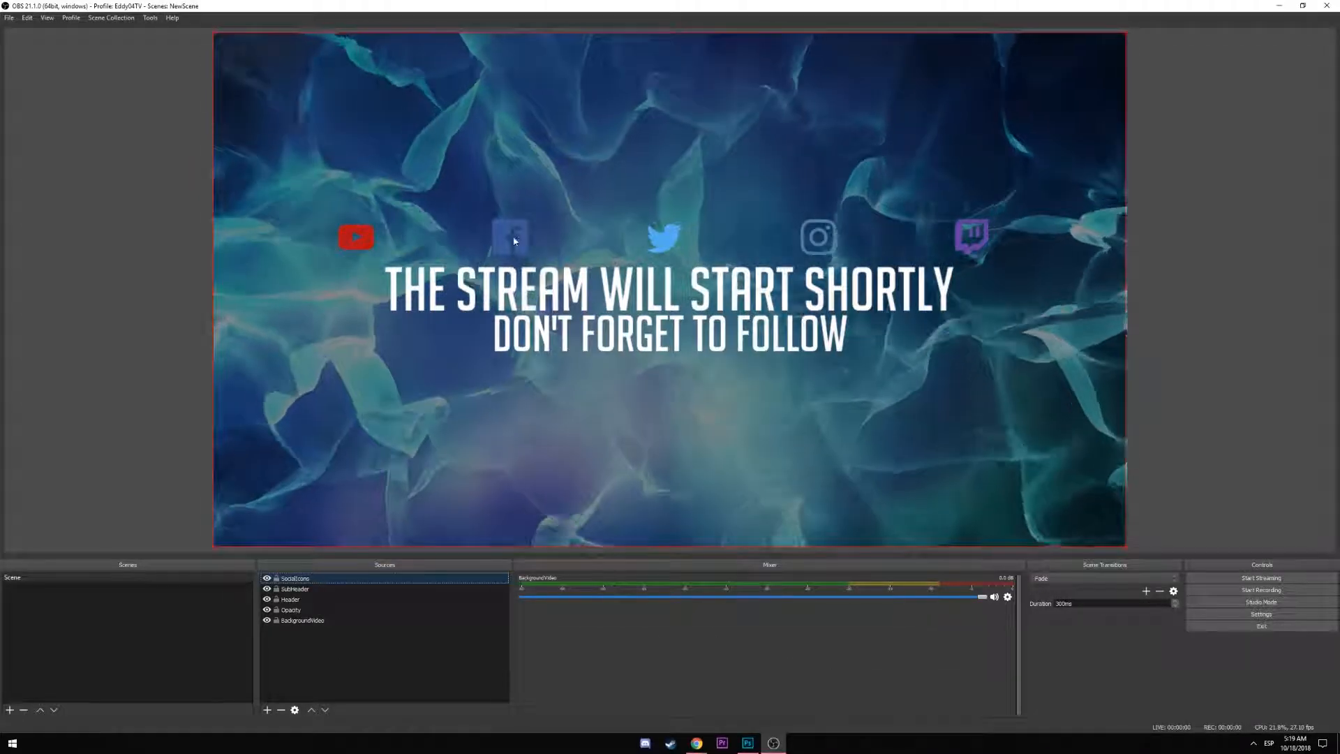
Move and resize the SocialIcons row to sit centred just below 'DON'T FORGET TO FOLLOW'
drag(517, 244, 512, 197)
drag(669, 505, 666, 402)
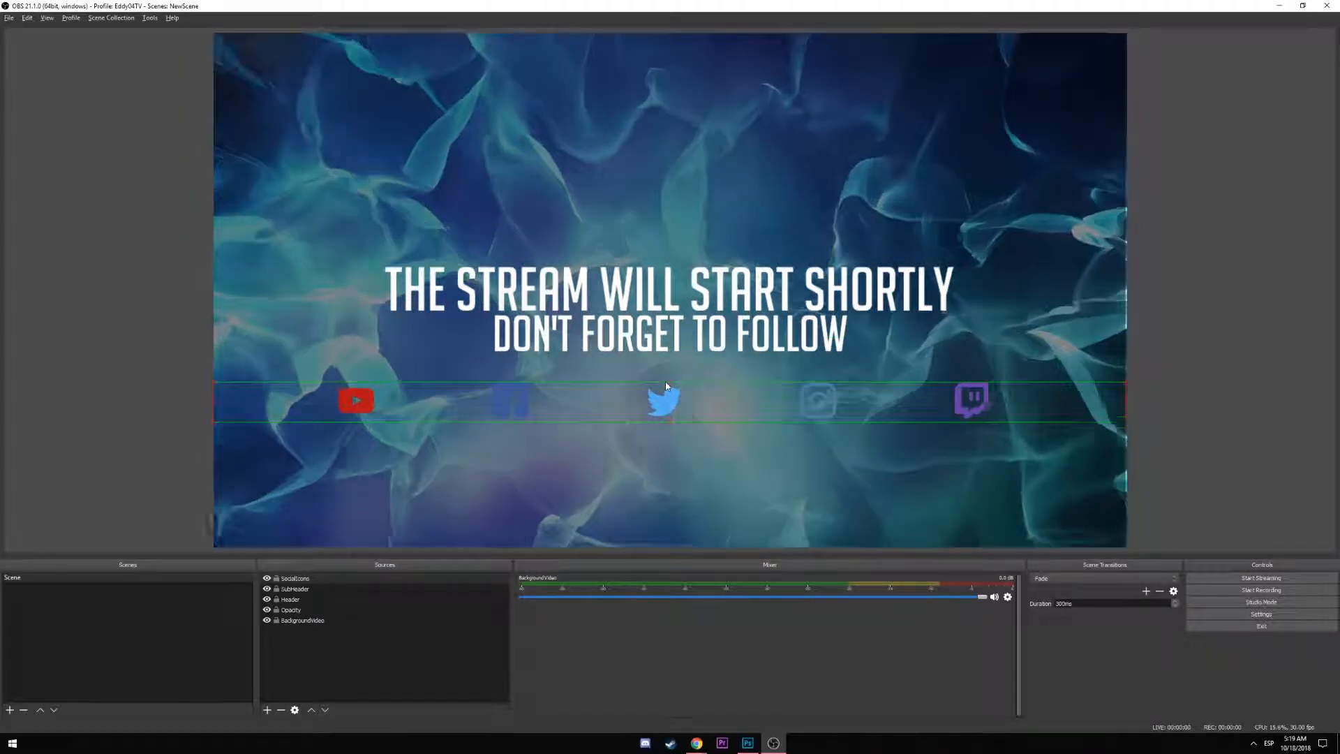
drag(664, 401, 664, 382)
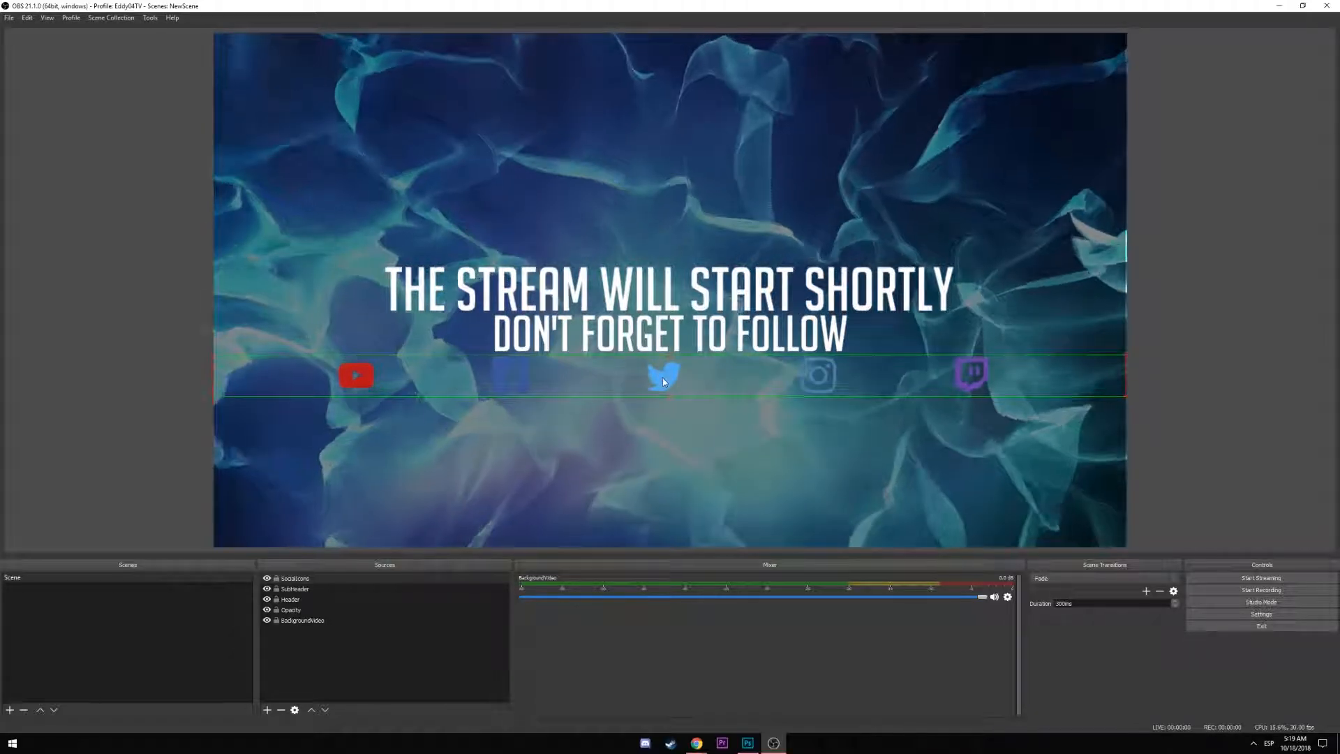
drag(215, 408, 414, 372)
drag(639, 383, 560, 386)
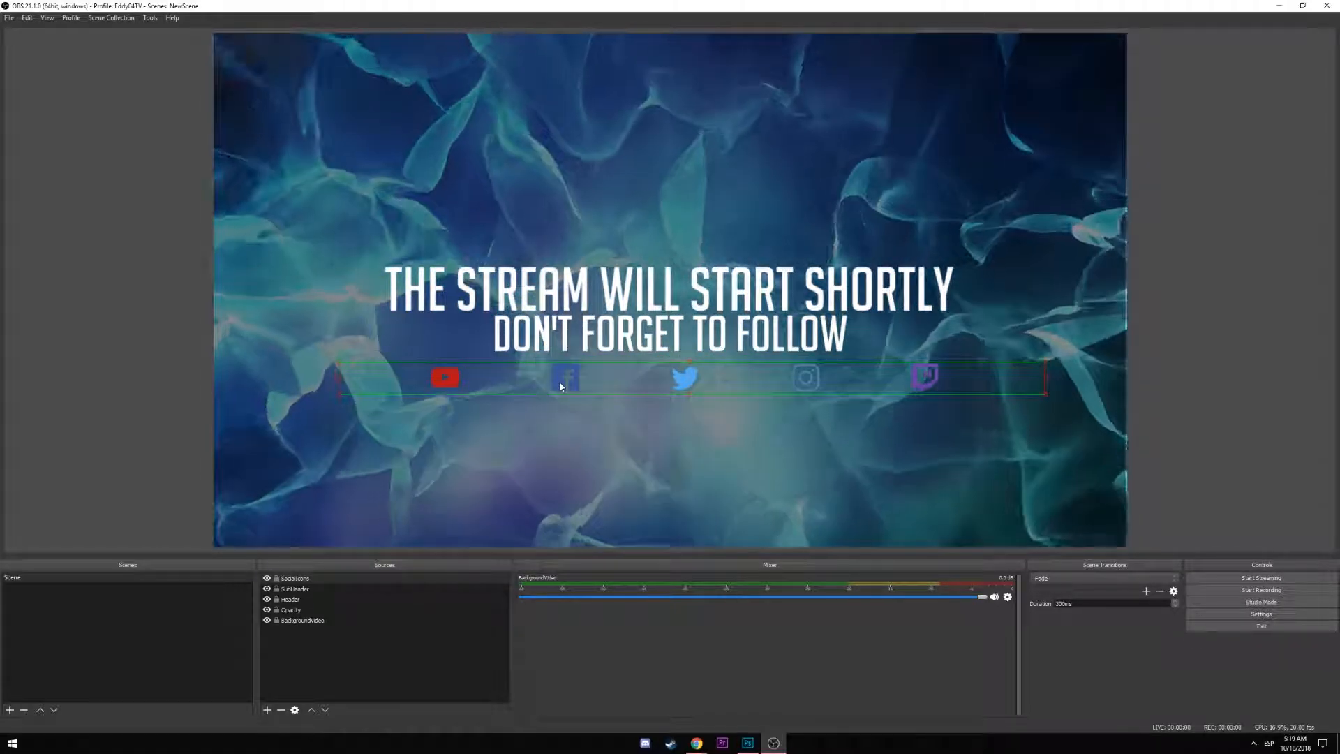
click(119, 351)
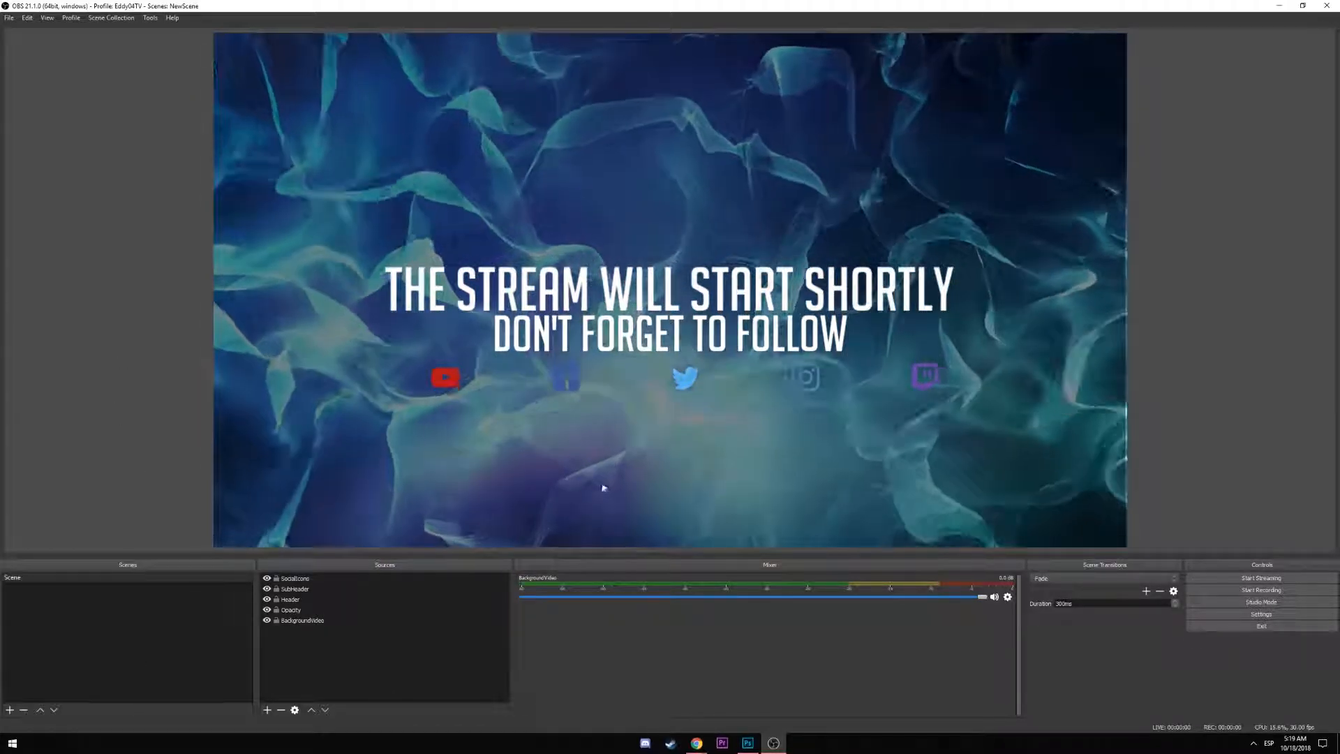
Give the social icon text layer an Outer Glow effect with Multiply blend mode
click(332, 621)
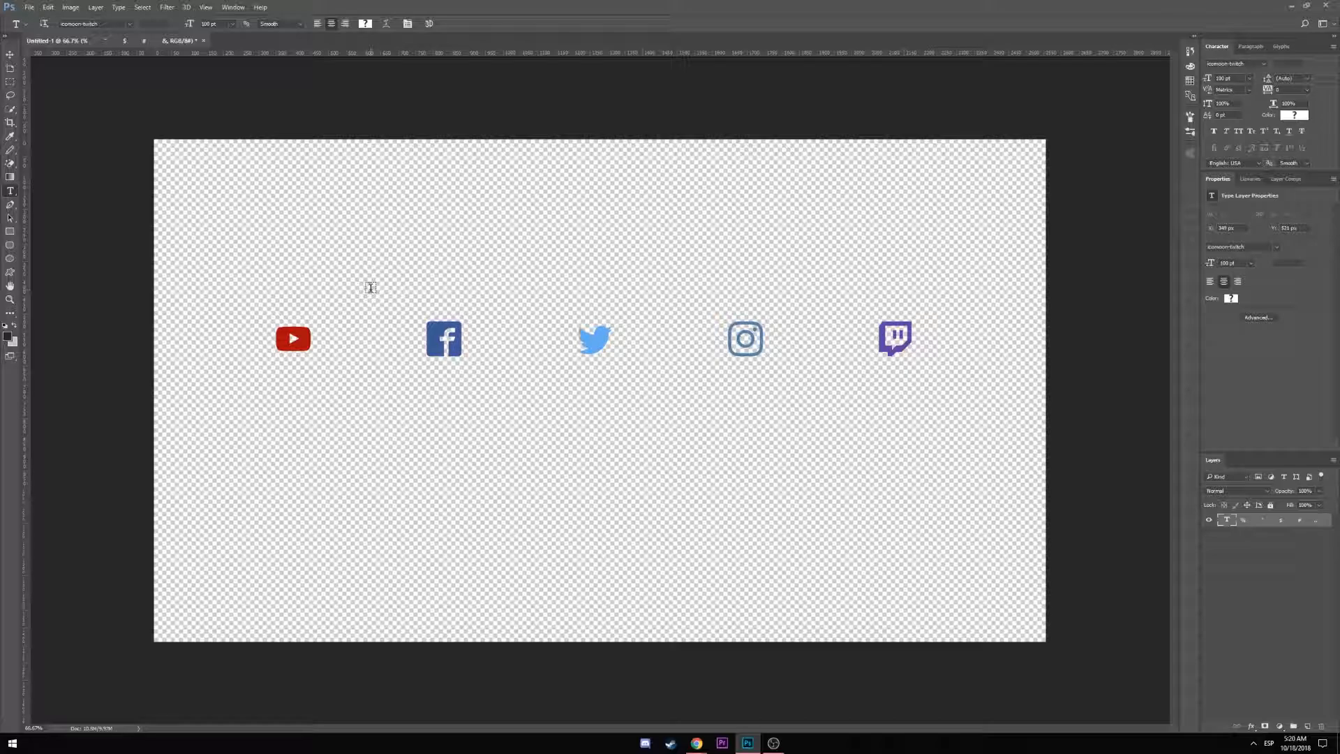
right_click(1233, 523)
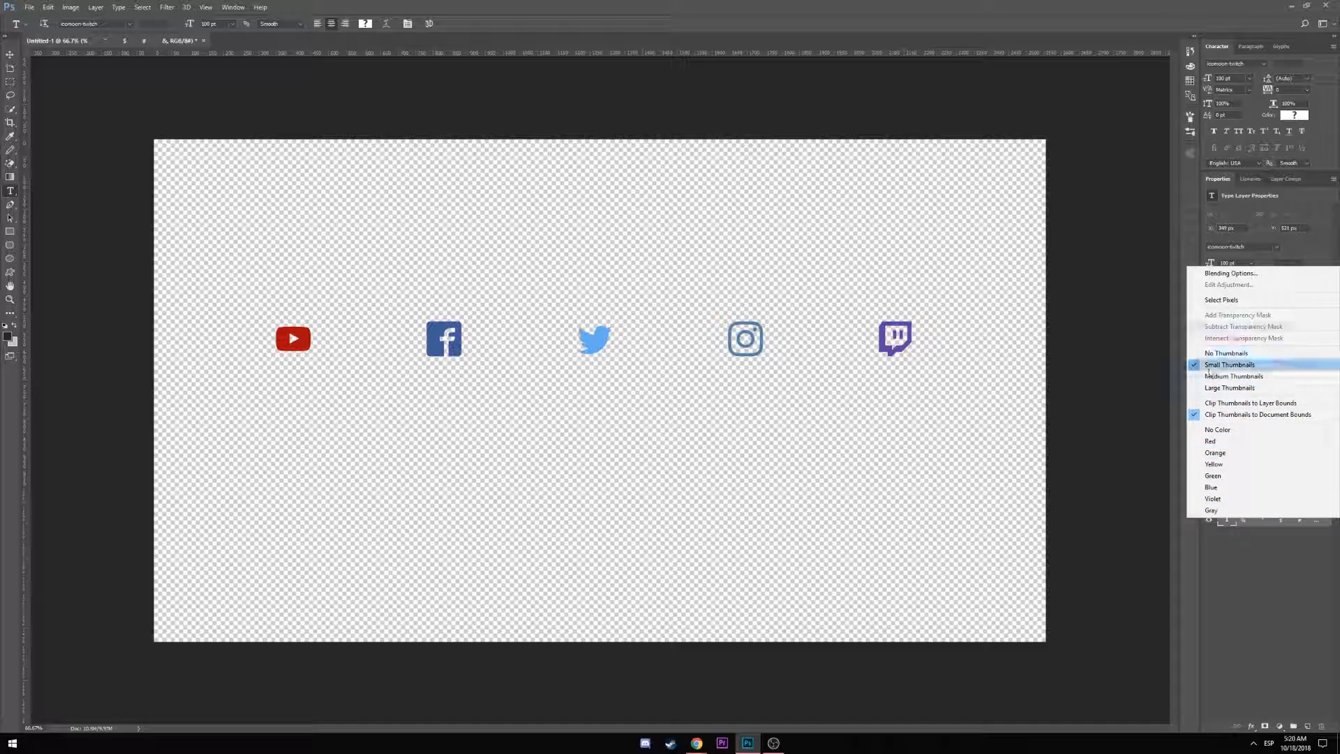
click(1224, 551)
right_click(1233, 523)
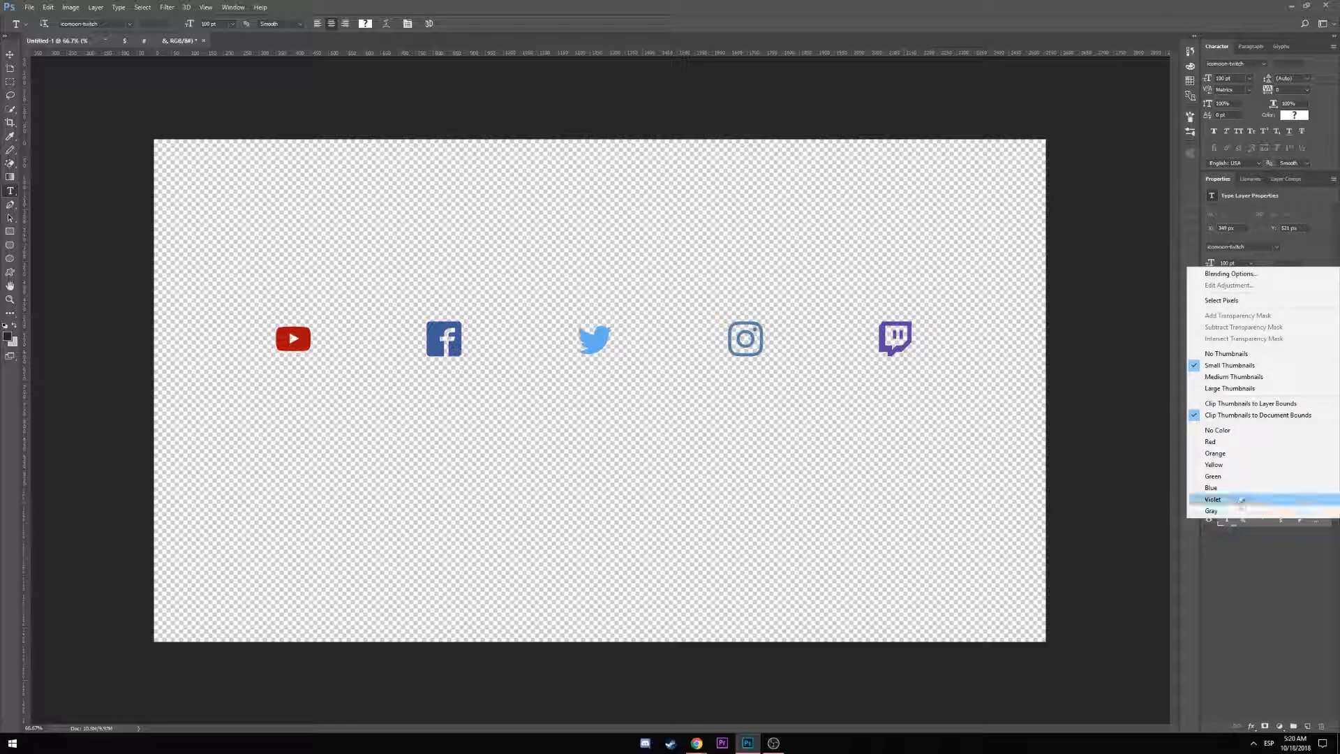
click(1263, 274)
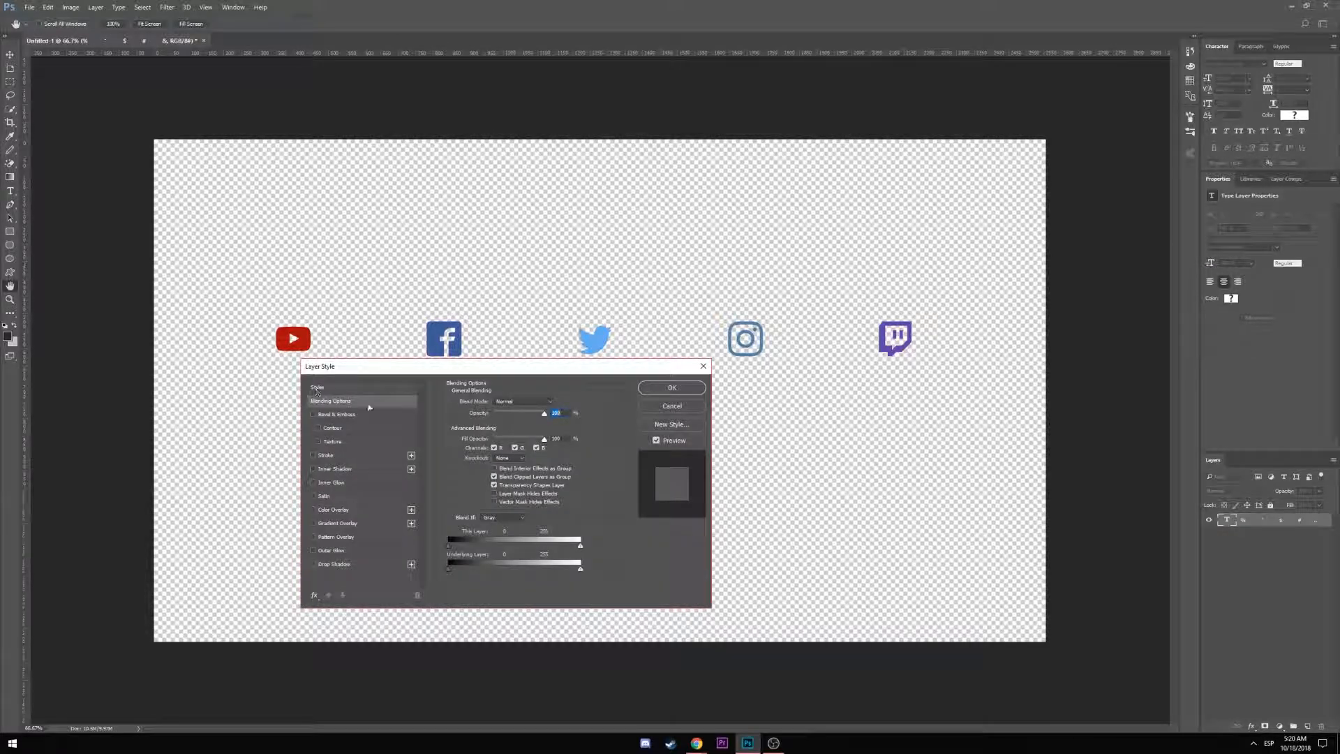
click(312, 564)
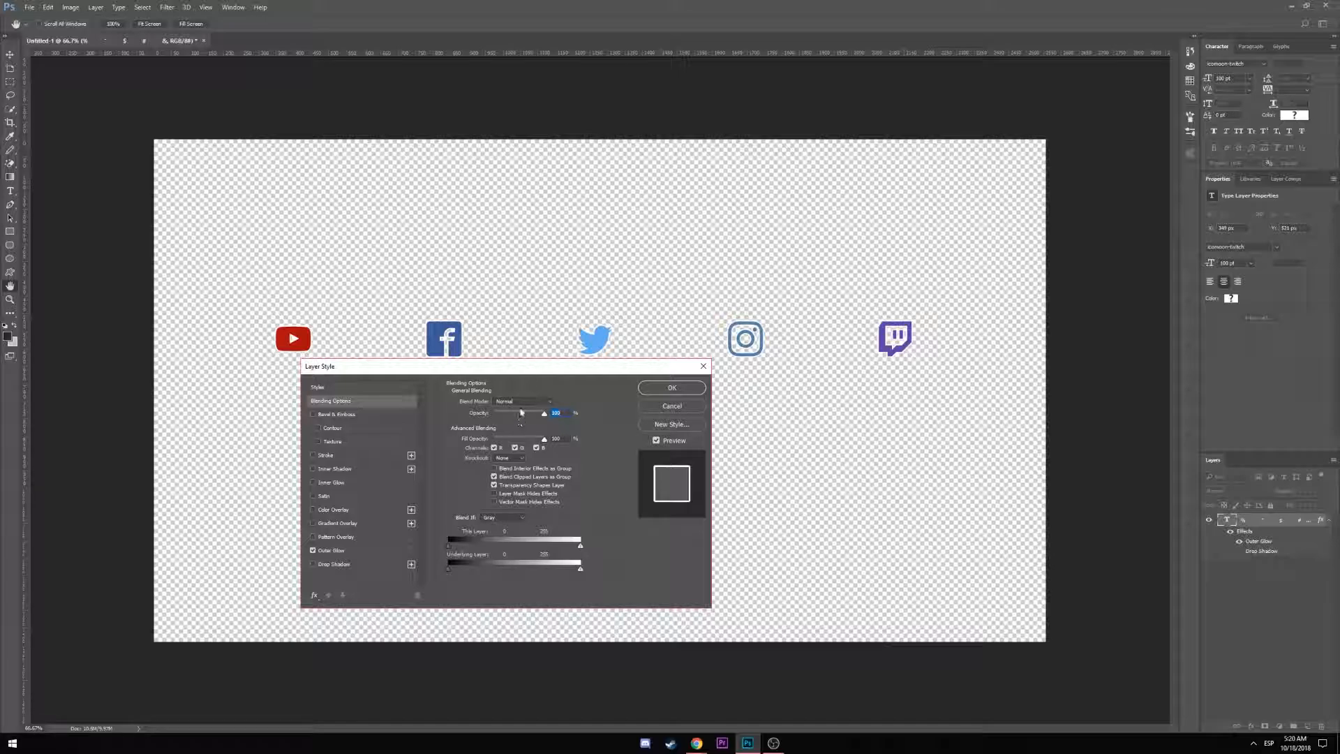
click(539, 401)
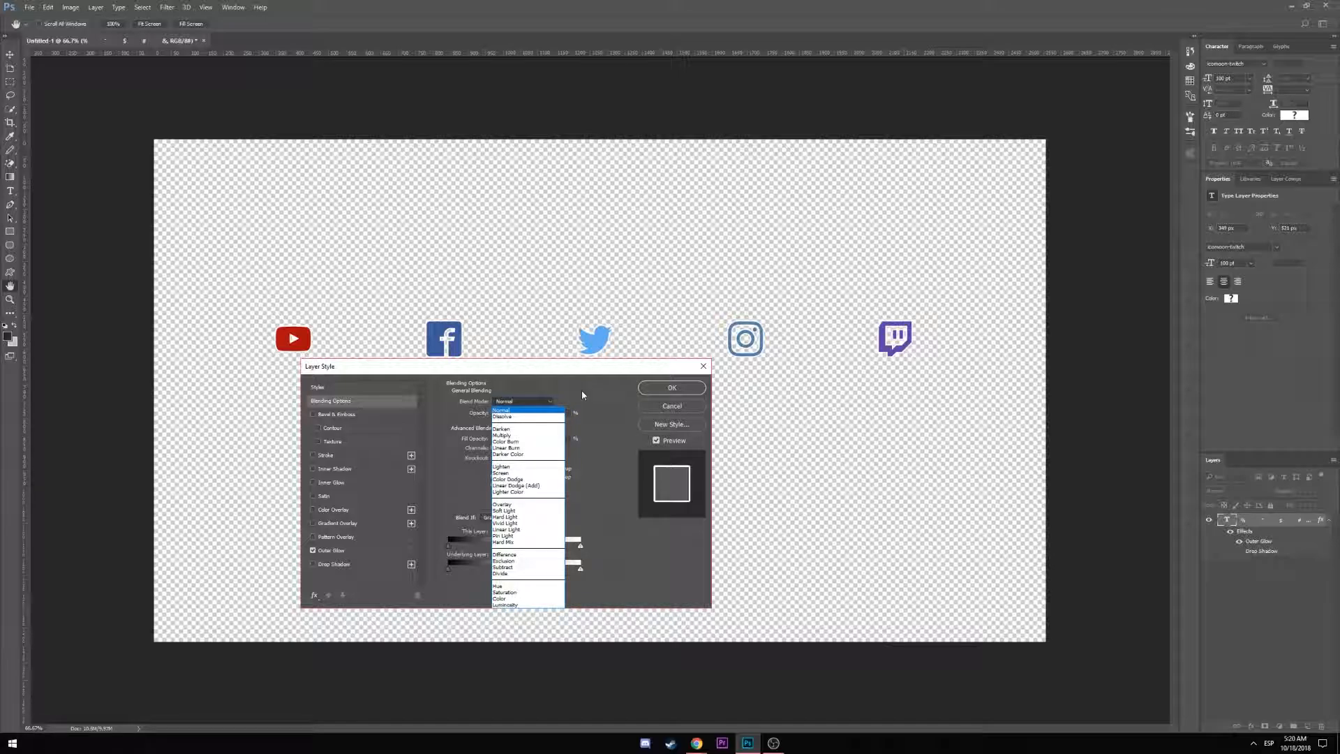
click(517, 435)
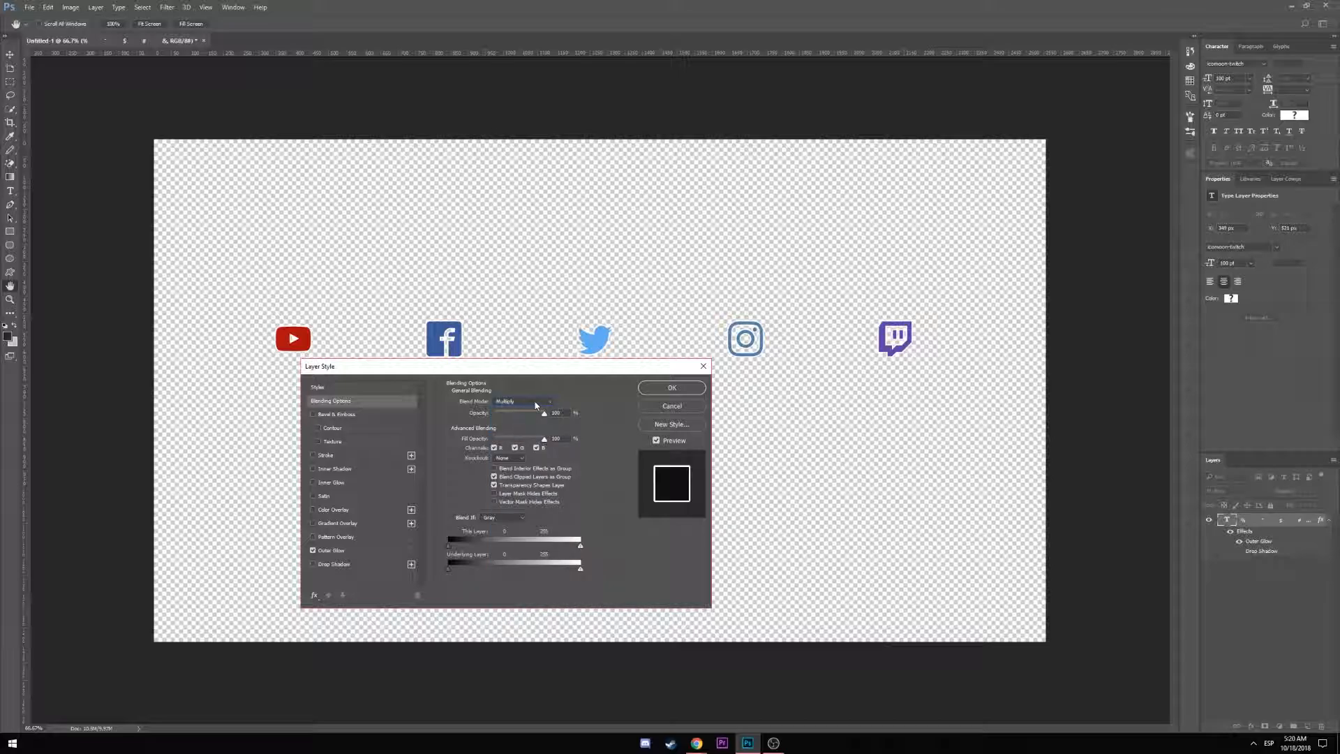
key(Return)
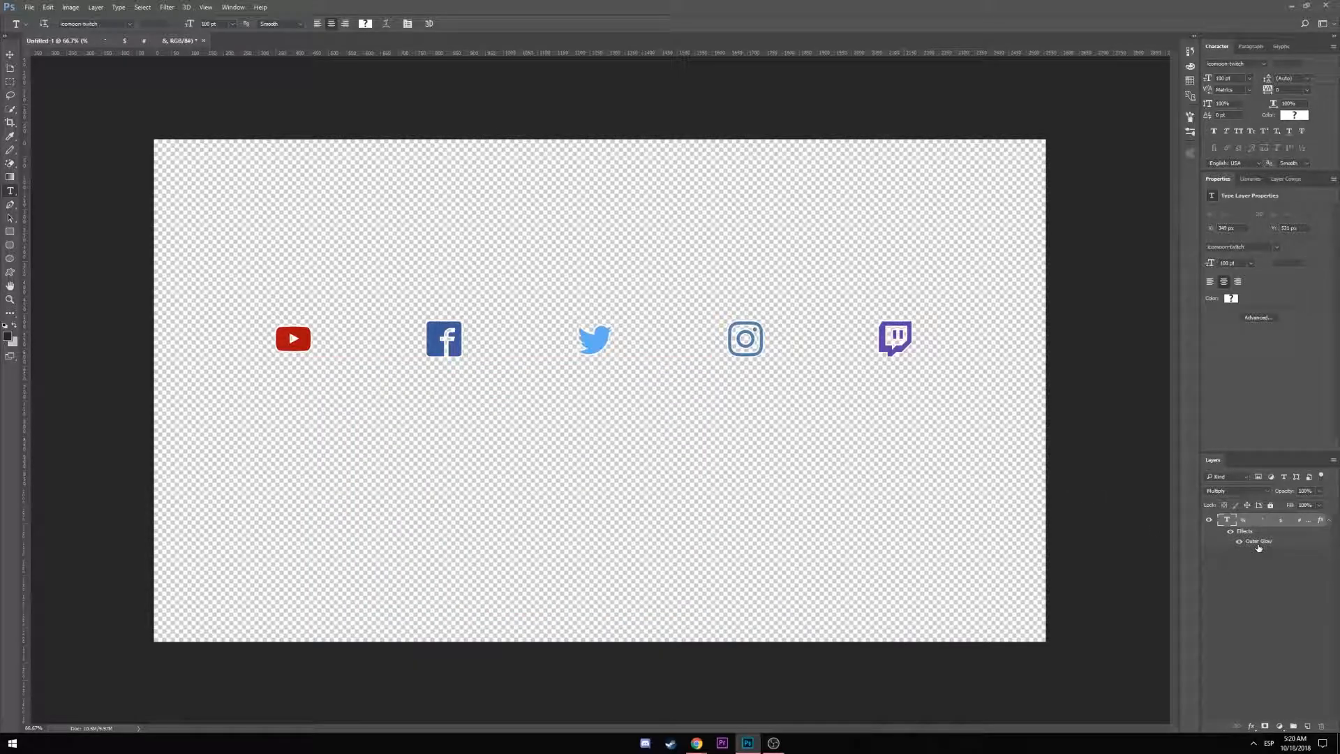
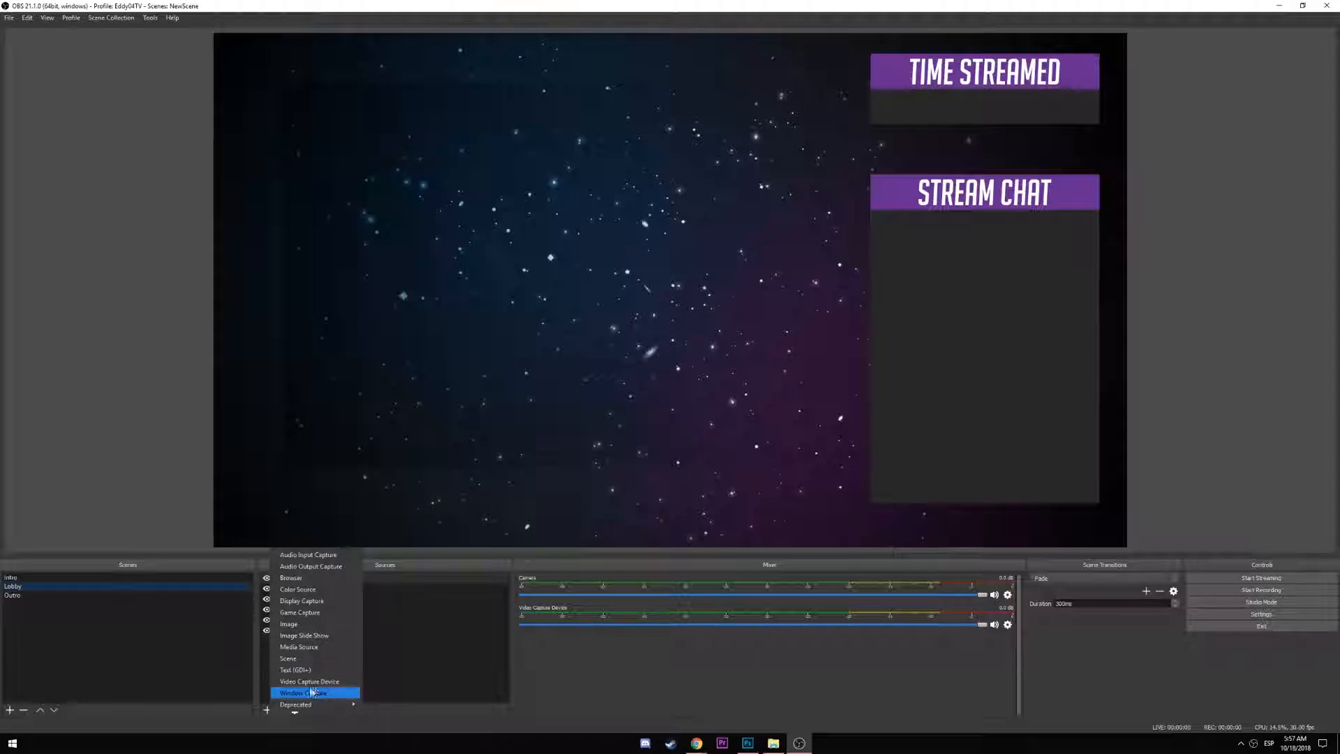
Create a TestCam media source that plays Video 105.mp4 from the Logitech Webcam folder
click(300, 646)
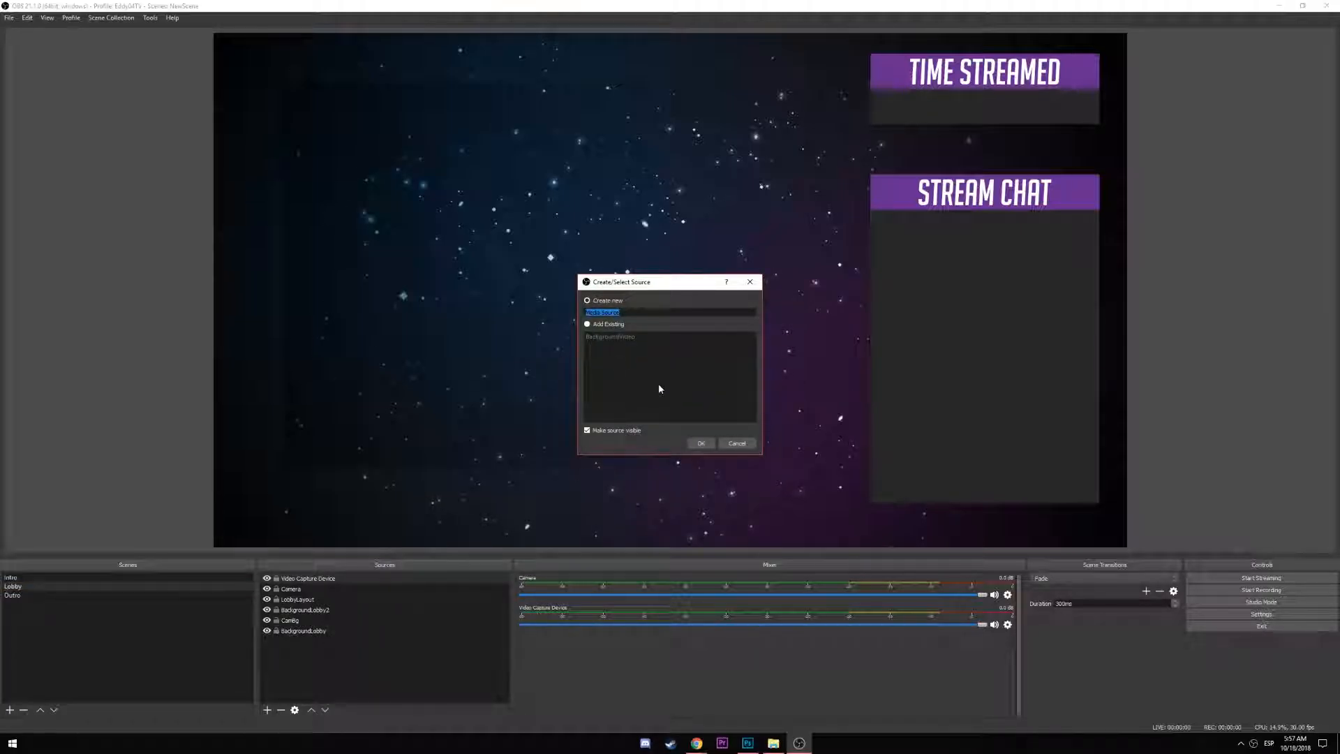
text(TestCam)
click(702, 443)
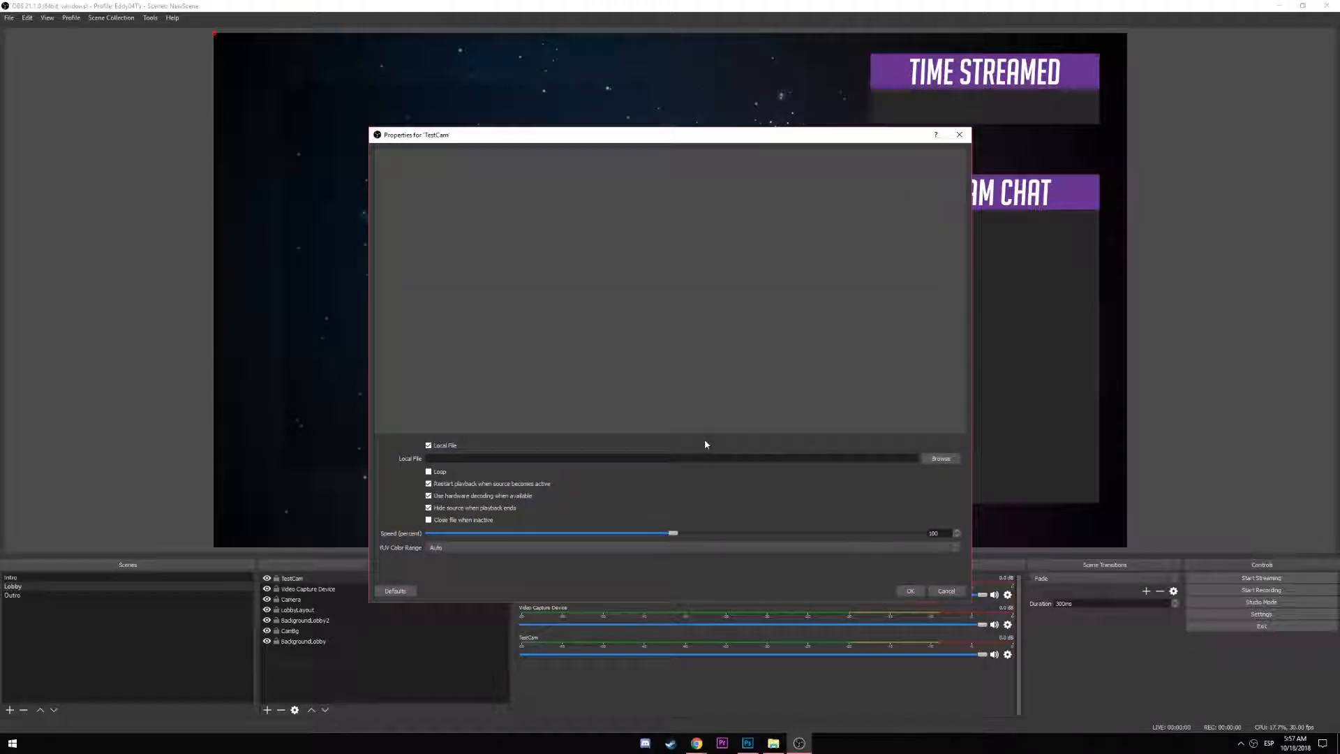
click(941, 459)
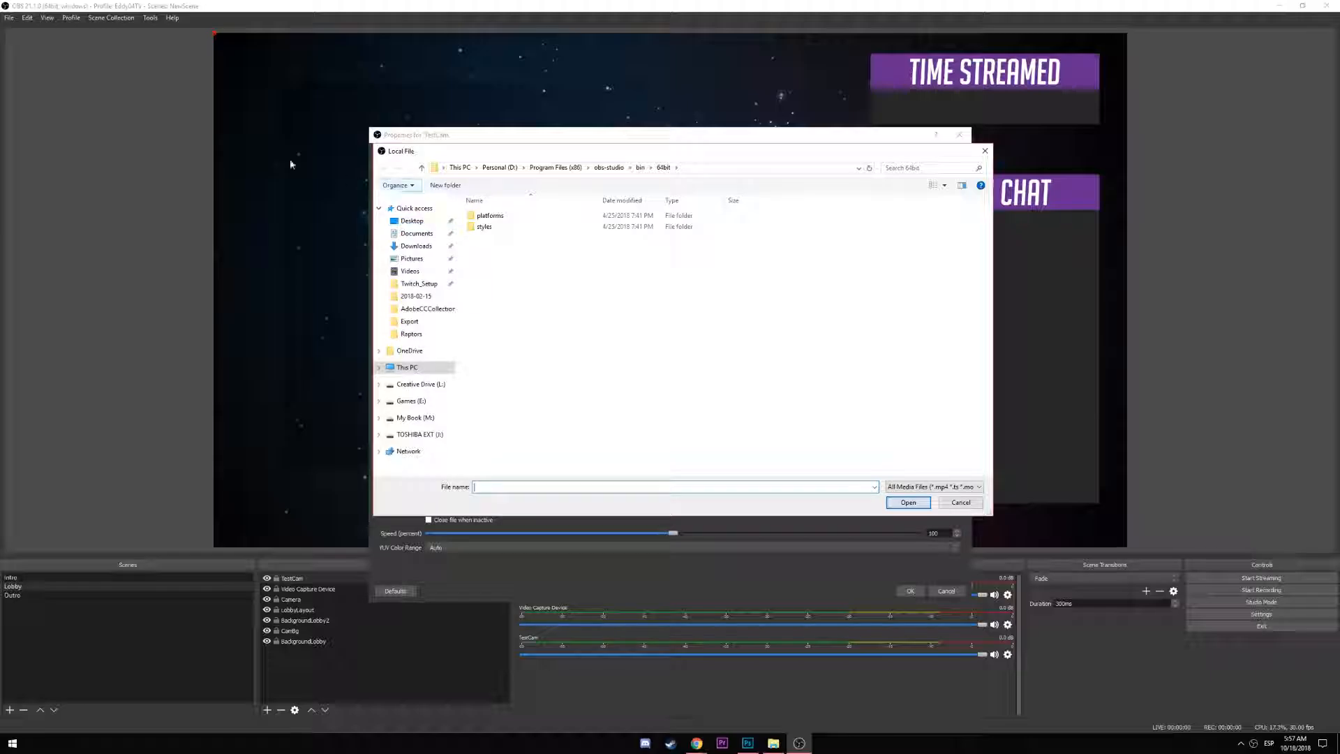
key(alt+Tab)
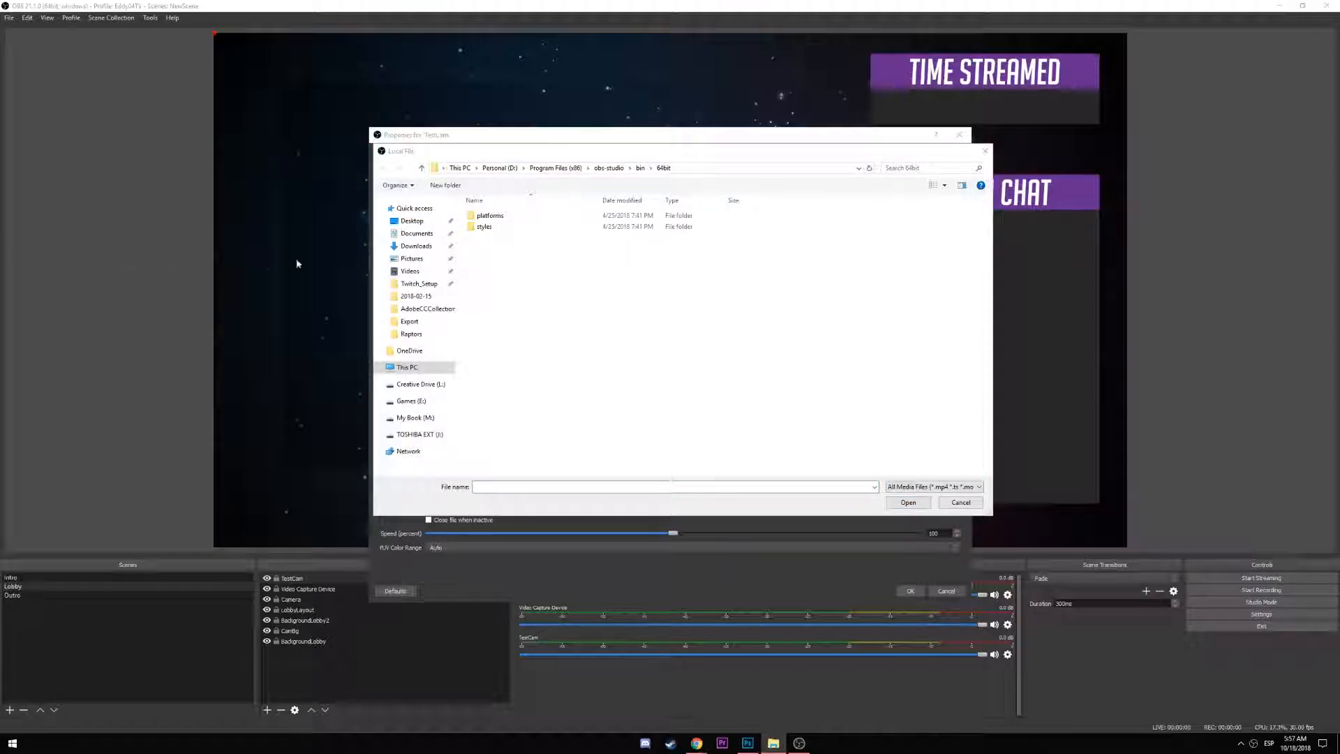
click(721, 168)
key(Return)
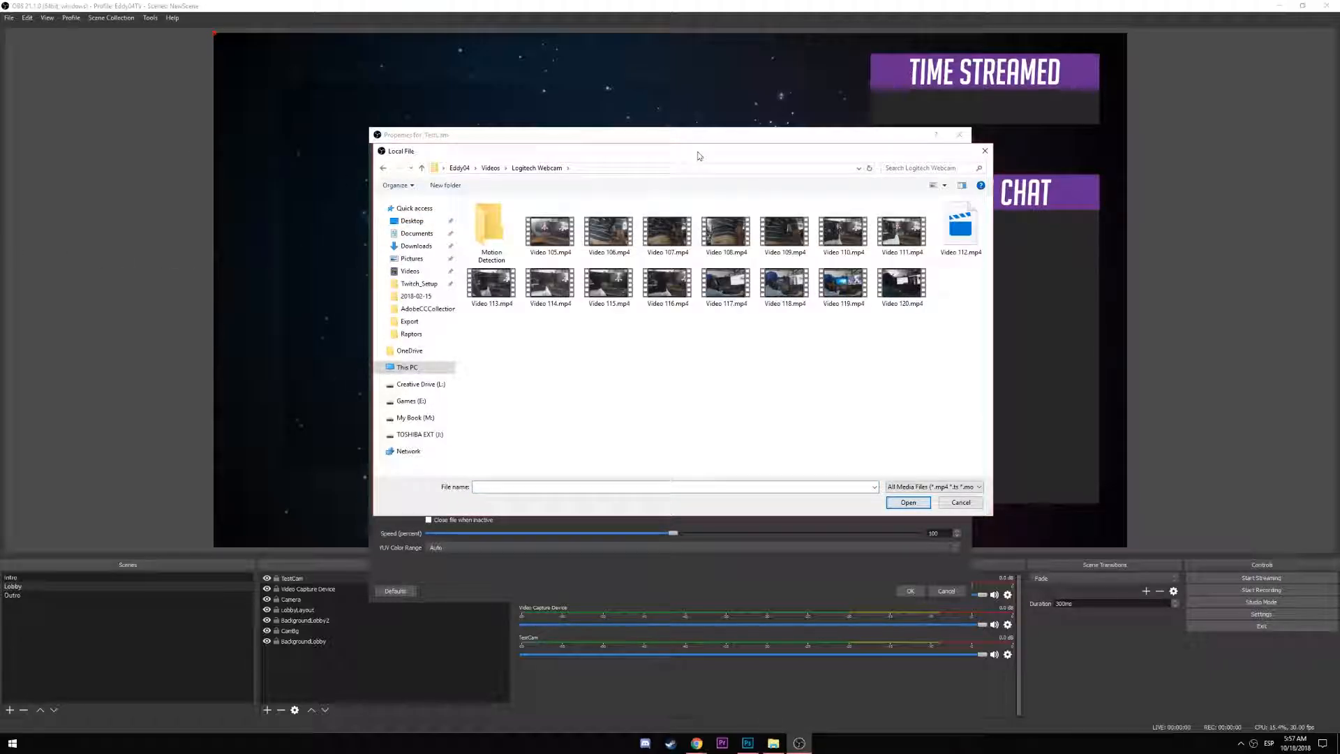
double_click(538, 240)
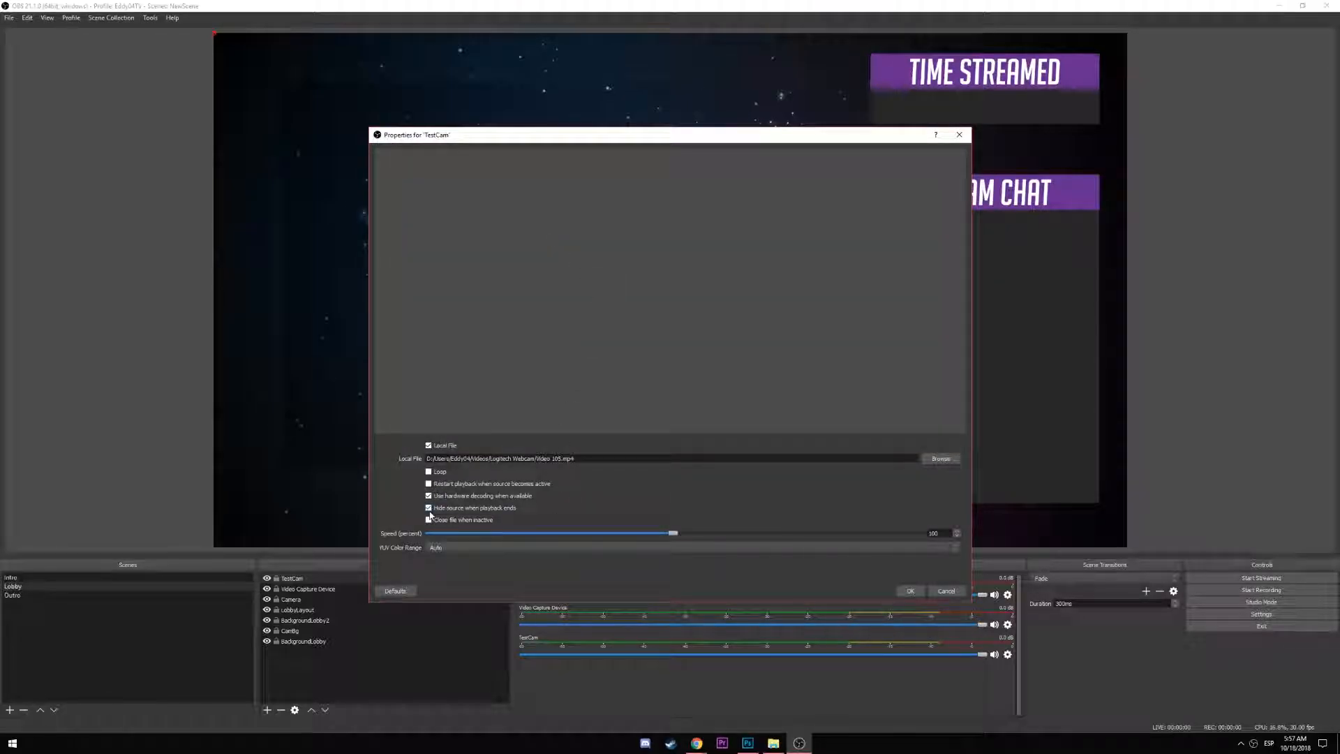
click(910, 591)
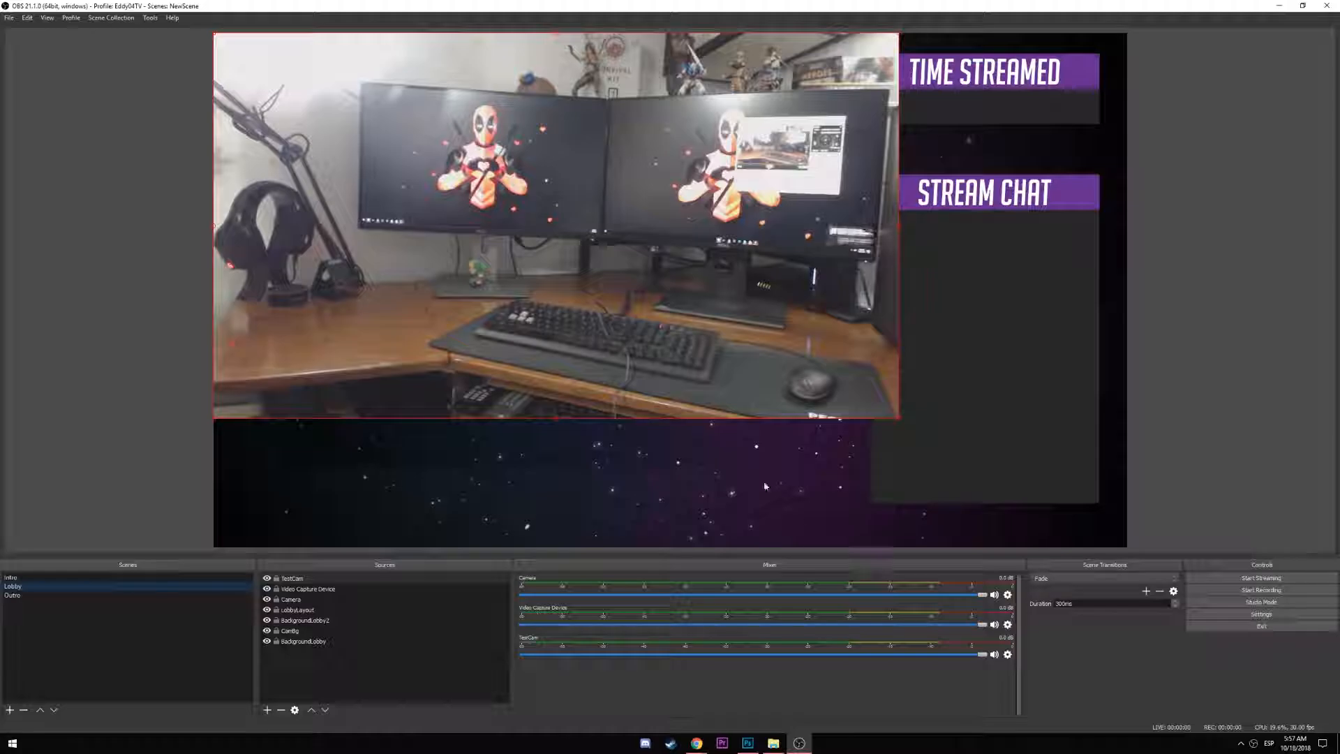
Reposition and shrink TestCam, then delete the Video Capture Device and Camera sources
drag(531, 354, 607, 431)
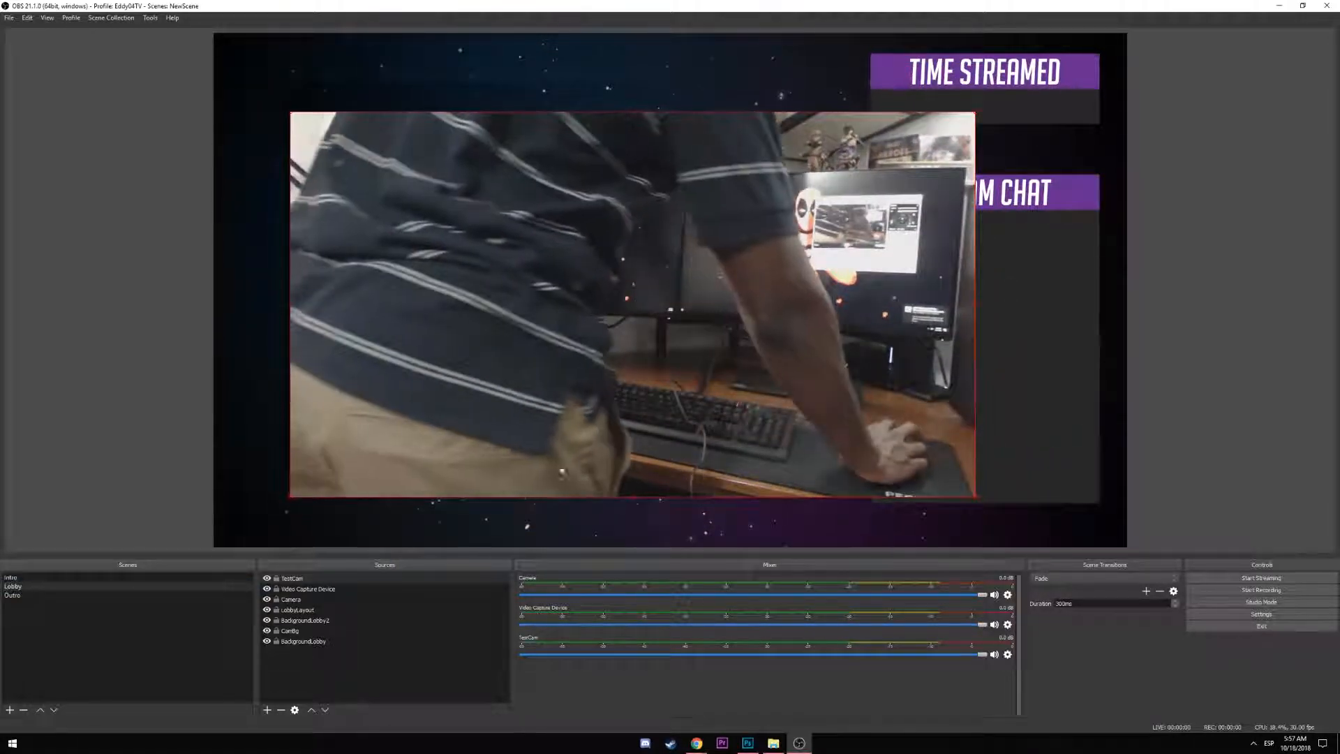
drag(974, 495, 802, 400)
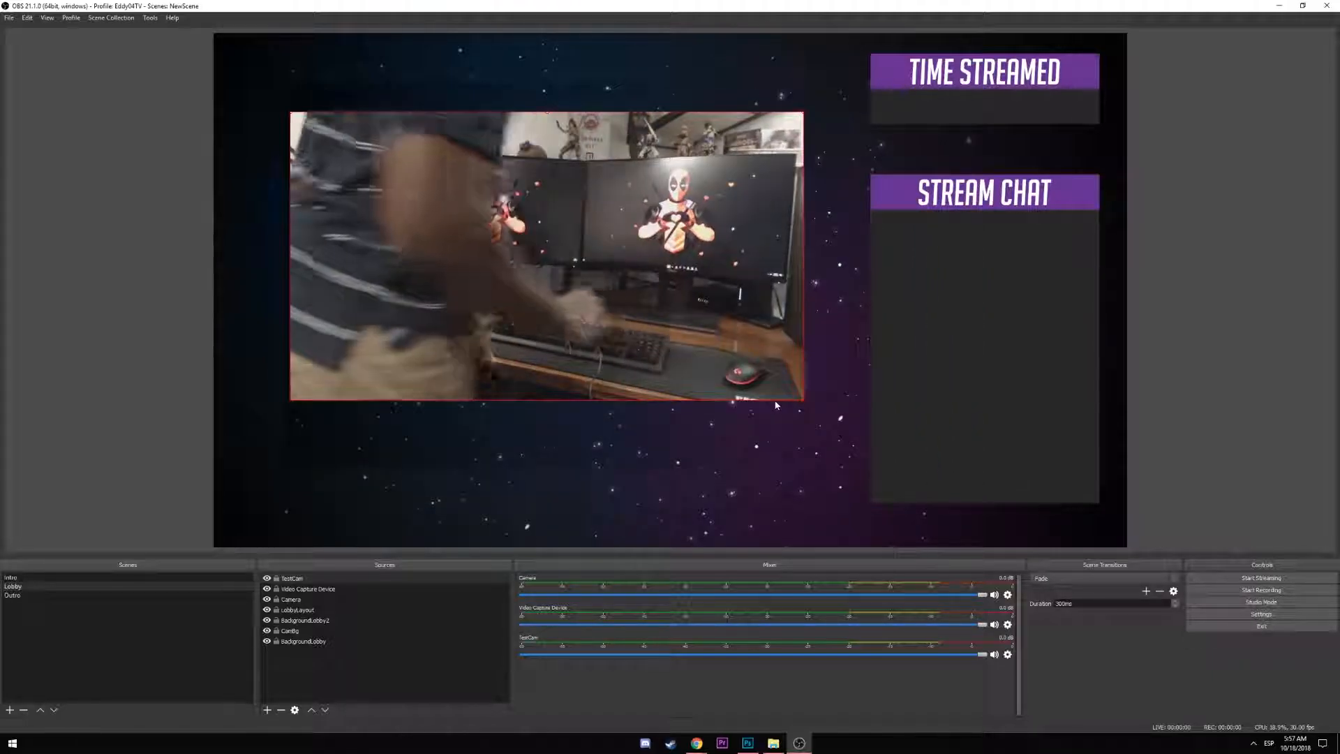
click(300, 590)
key(Delete)
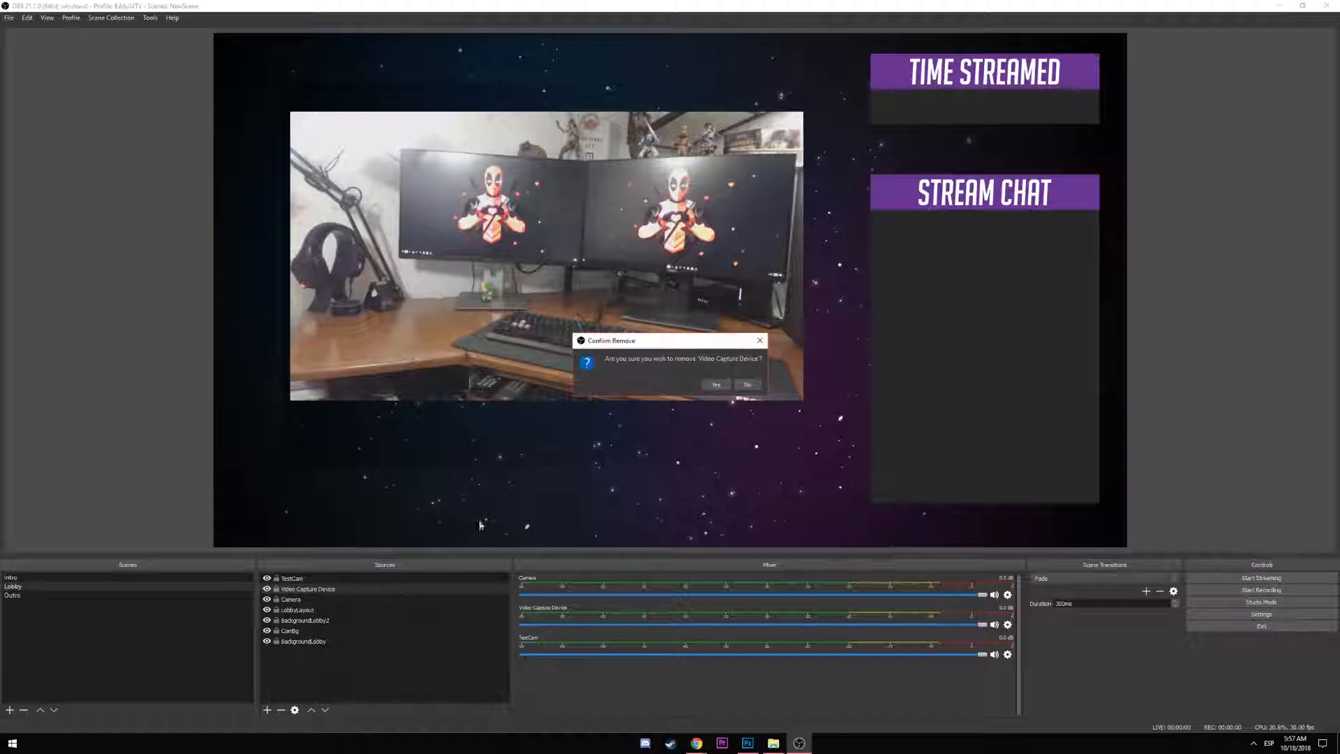
click(710, 386)
click(300, 588)
key(Delete)
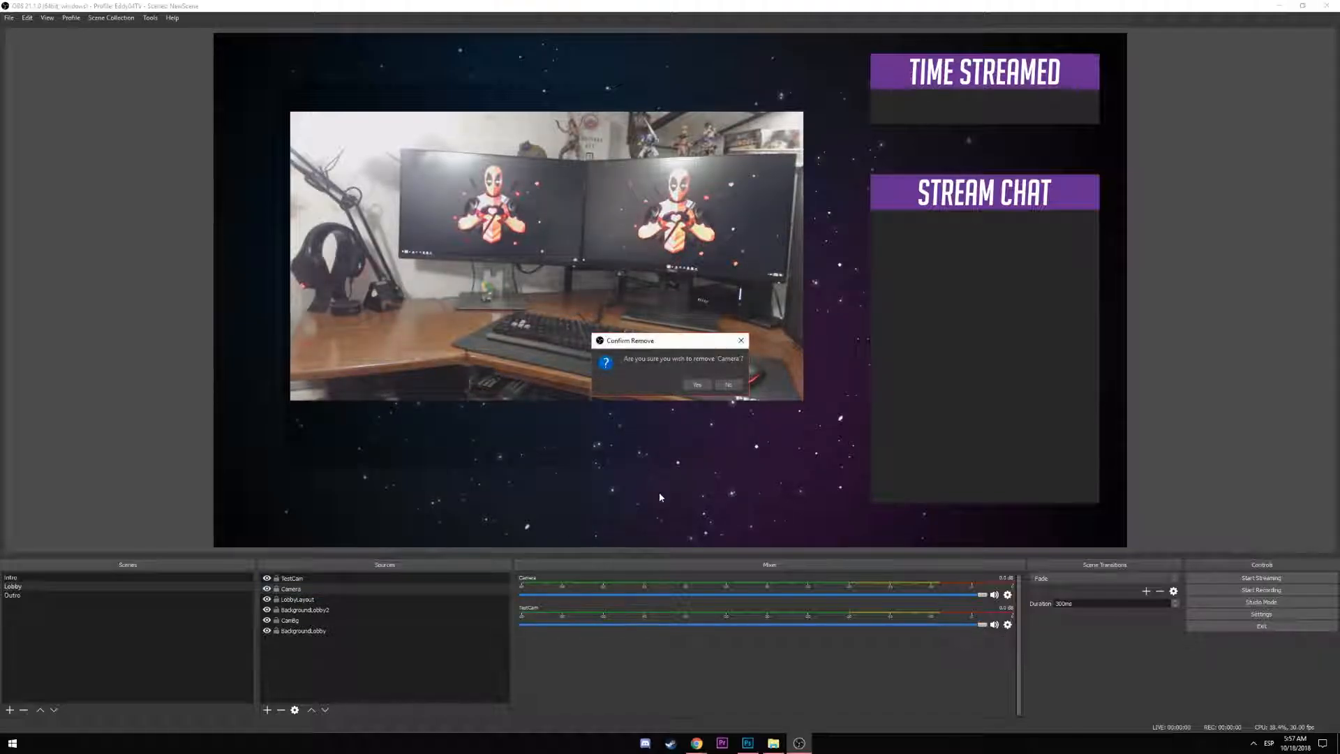
click(695, 385)
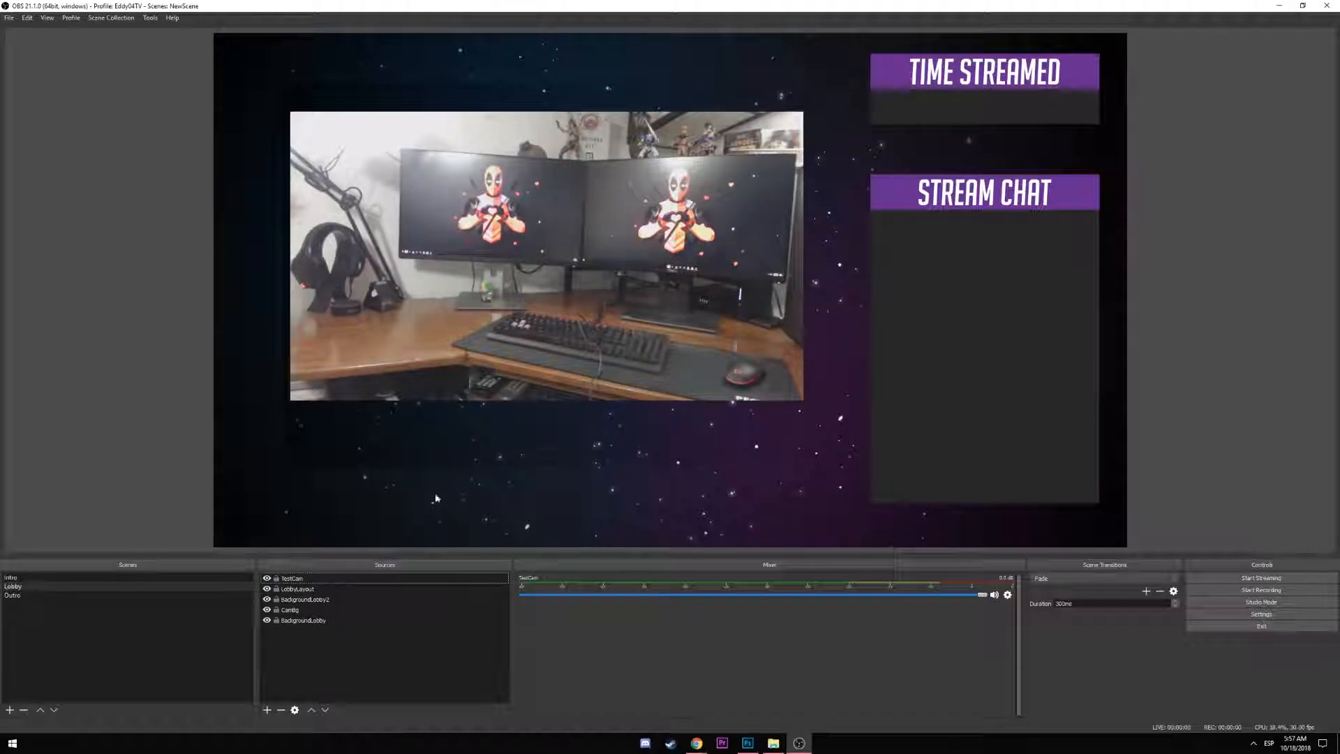
With LobbyLayout and BackgroundLobby2 hidden, enlarge TestCam and layer it below BackgroundLobby2
click(266, 590)
click(267, 599)
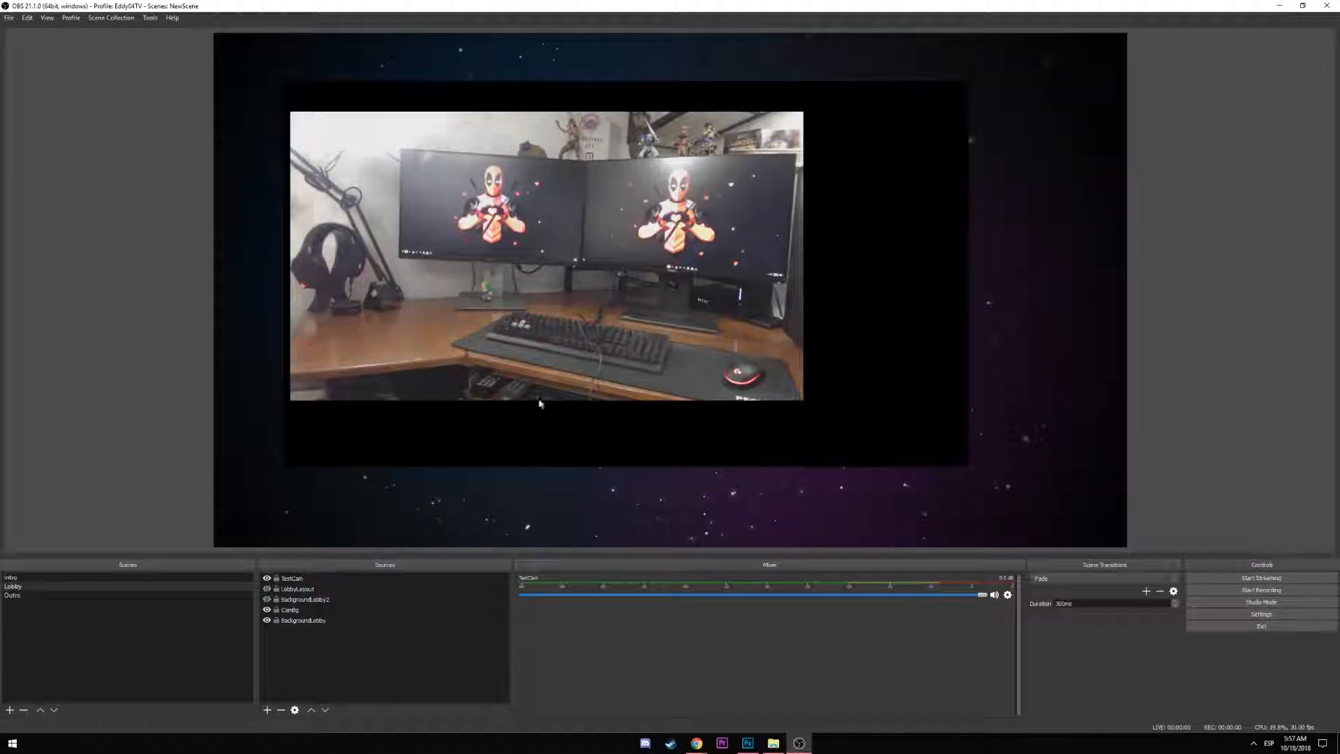
drag(568, 374, 565, 344)
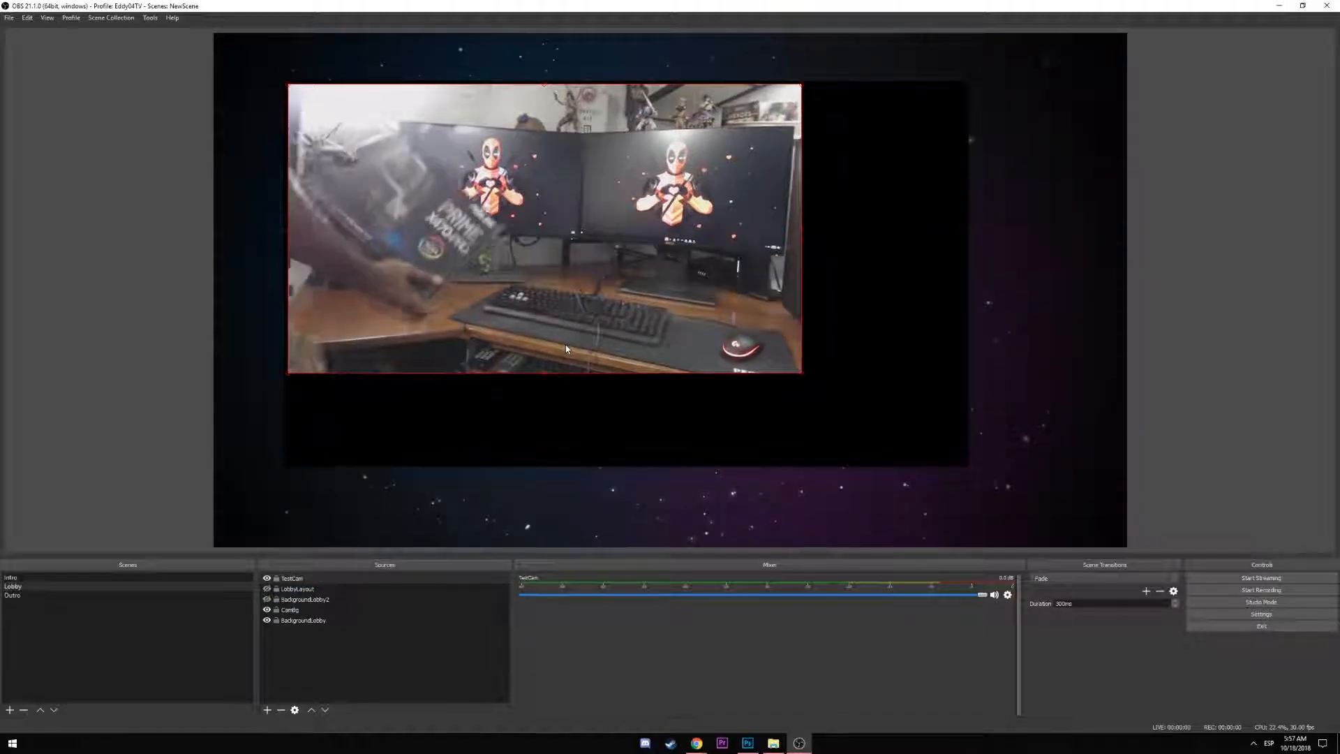
drag(806, 376, 965, 466)
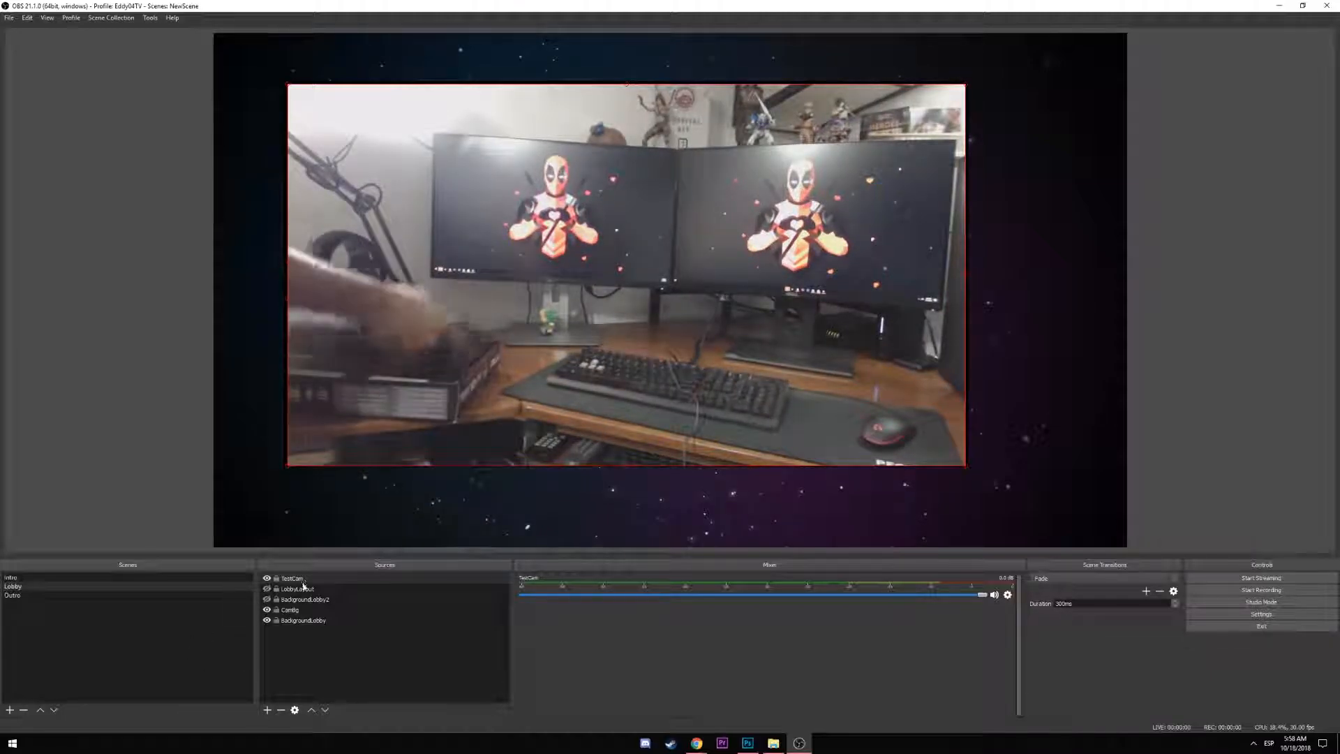
drag(303, 580, 272, 599)
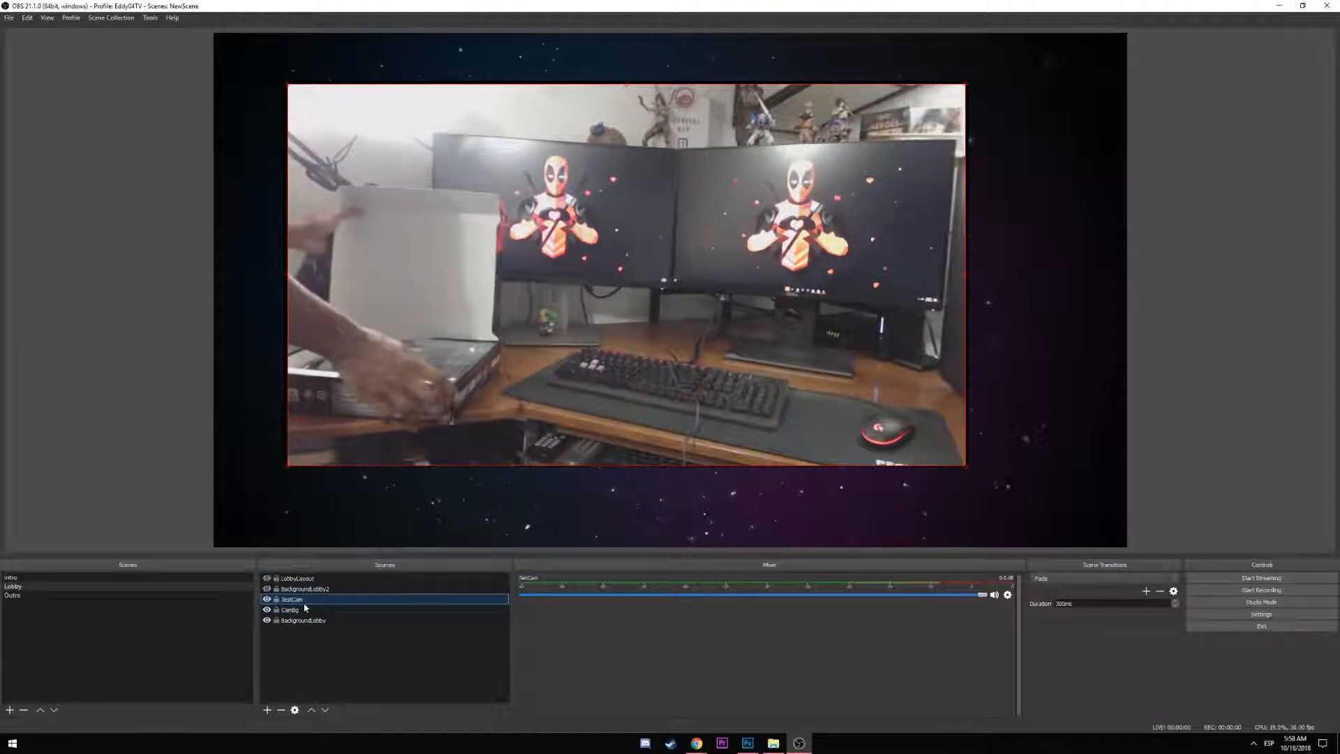
Show BackgroundLobby2 and LobbyLayout again over the webcam, deselect, and return to Photoshop
click(266, 590)
click(267, 578)
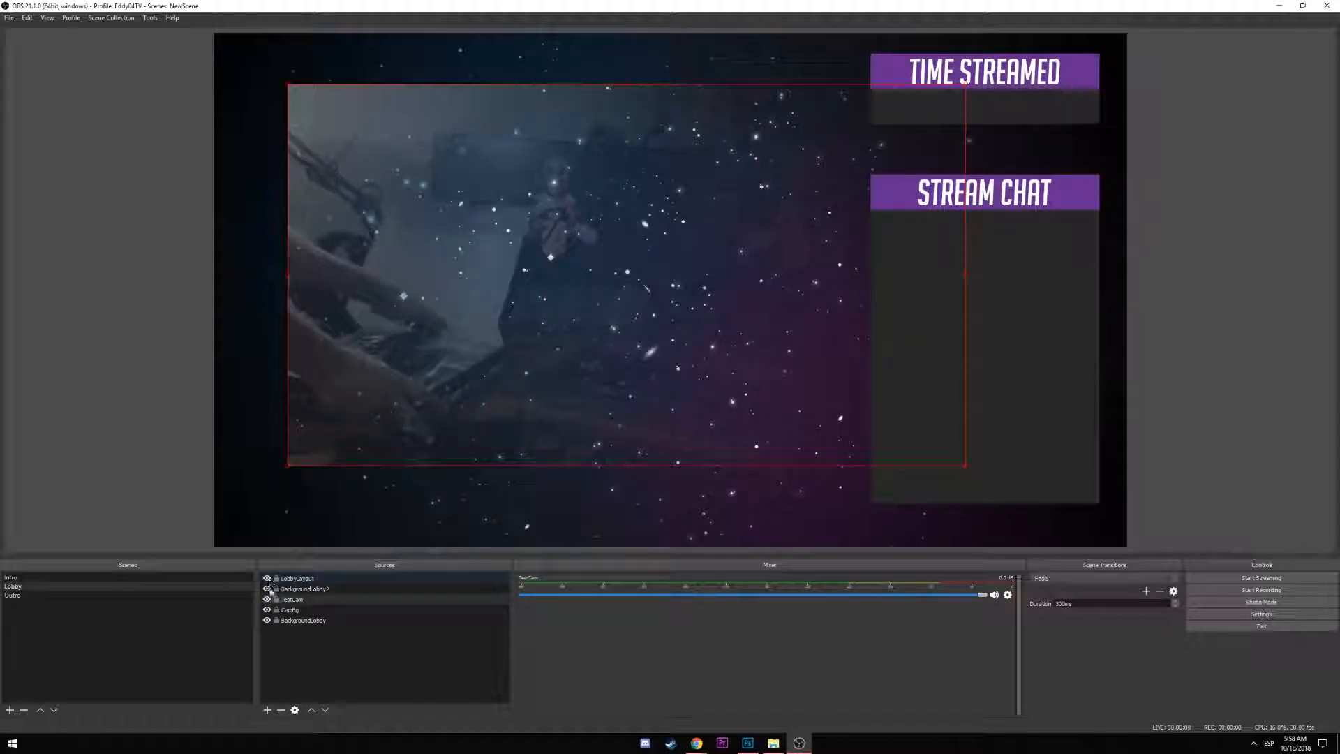
click(381, 669)
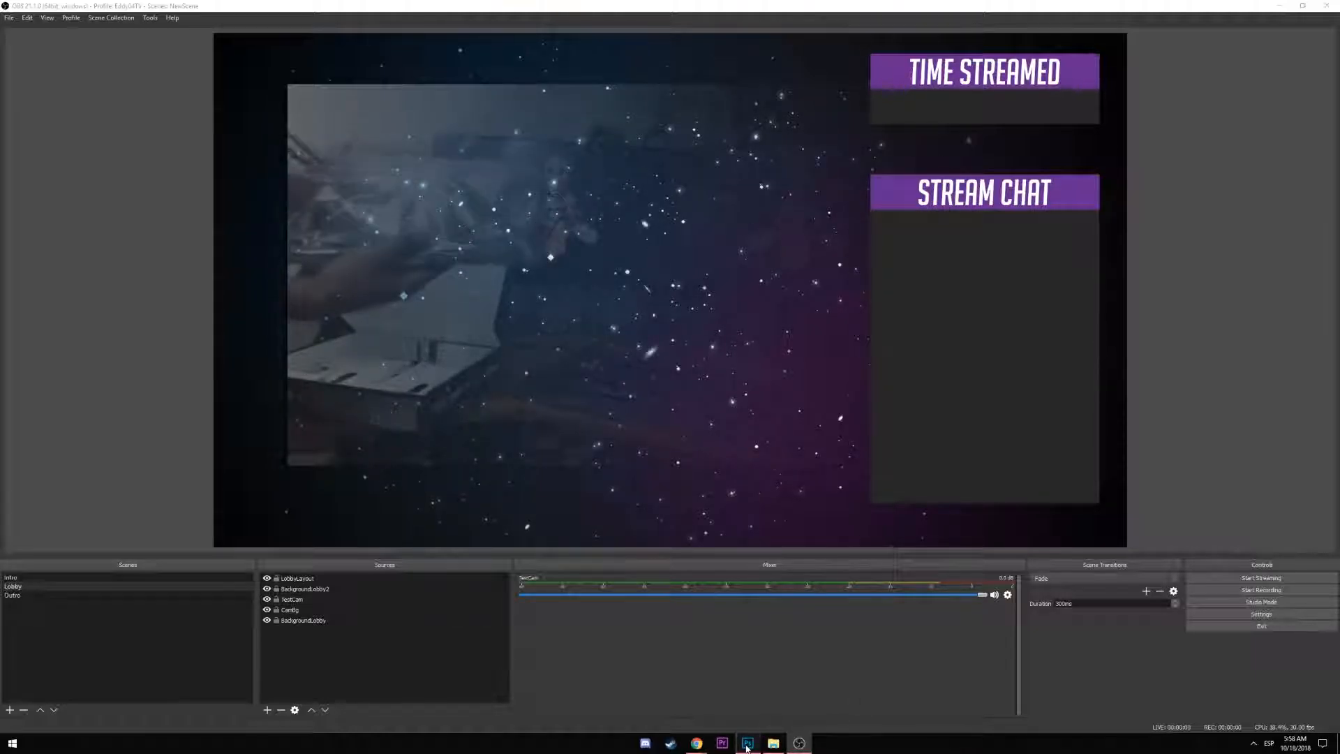
click(748, 743)
Draw a gradient on the galaxy's layer mask so its left side fades to transparent
click(332, 41)
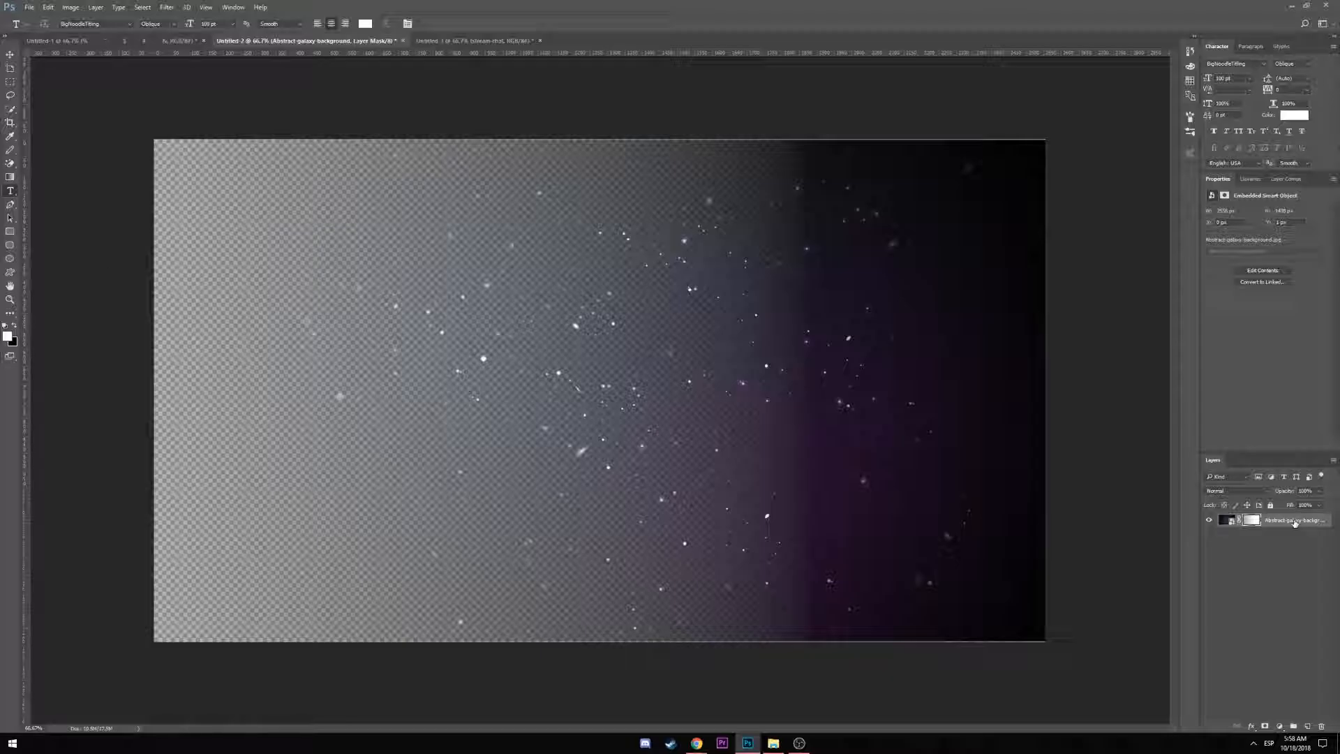
click(12, 179)
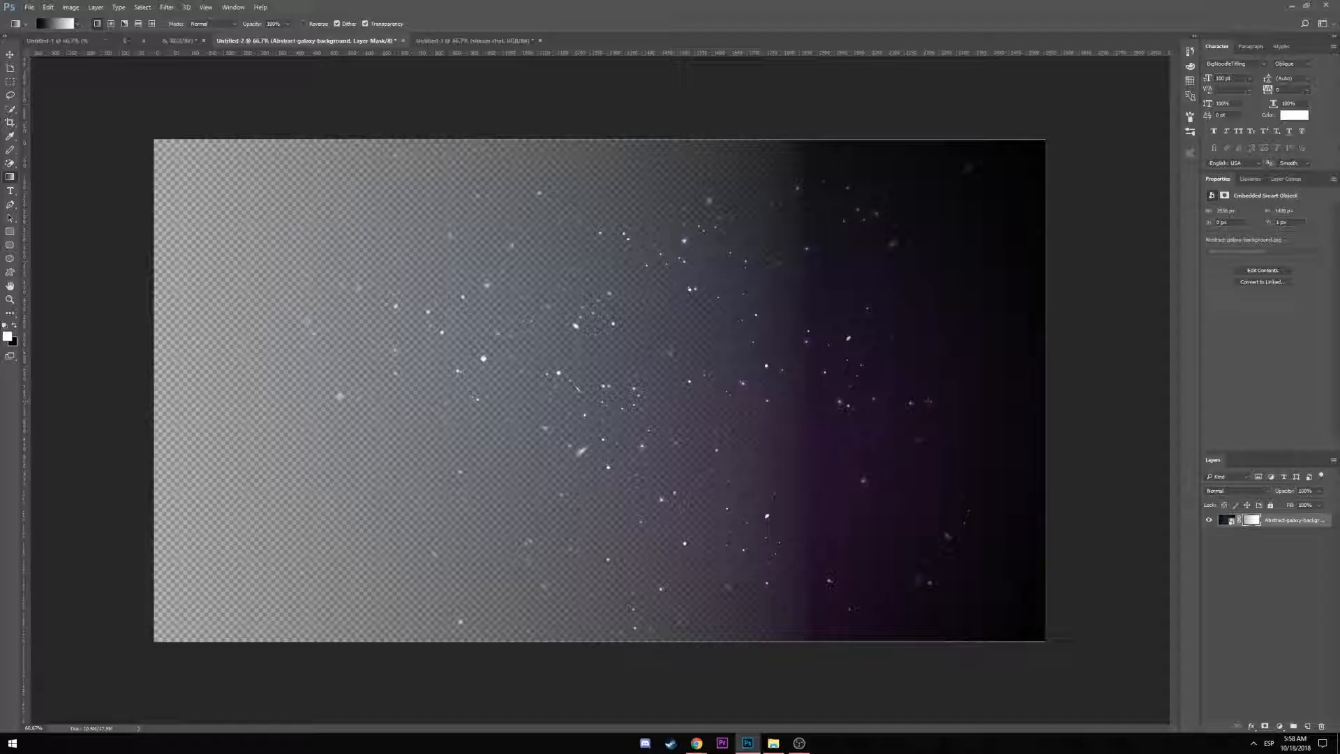
drag(984, 405, 985, 405)
drag(901, 411, 559, 412)
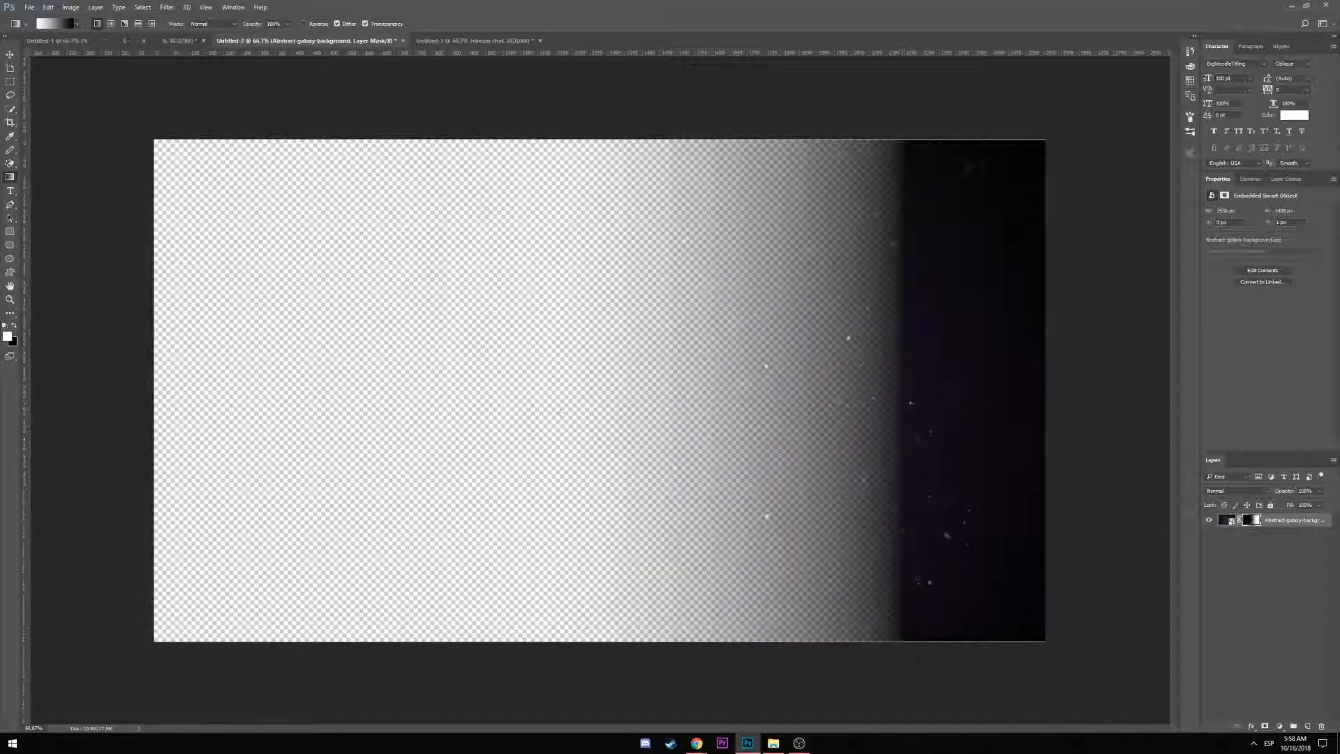
drag(884, 382, 893, 388)
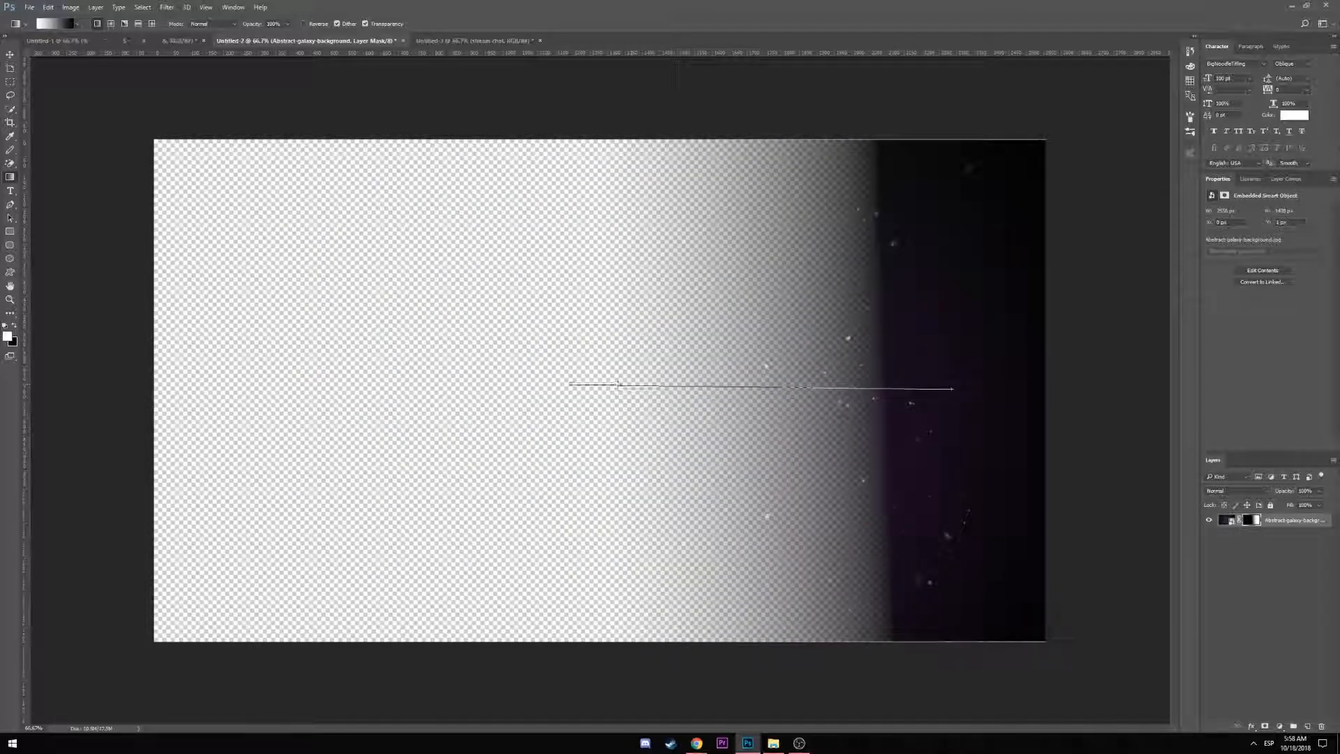
drag(569, 384, 568, 385)
drag(318, 407, 319, 406)
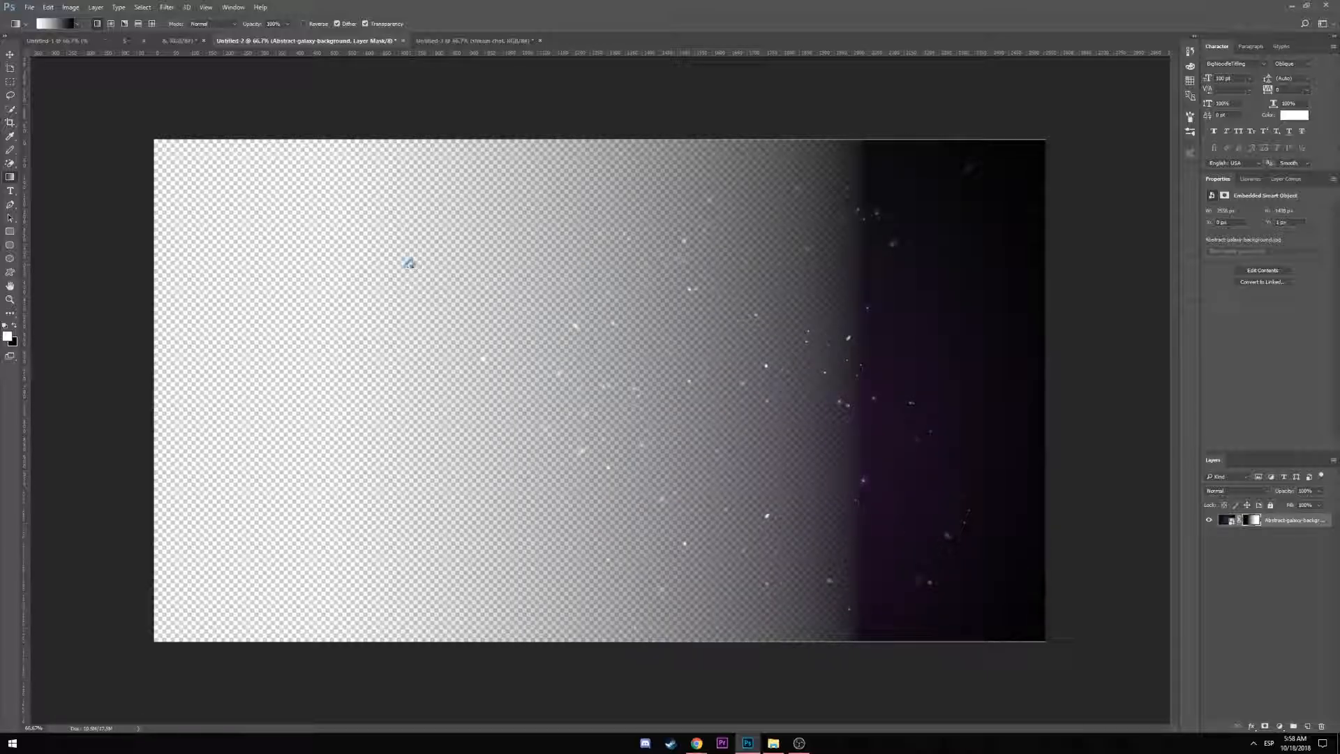
Save the faded galaxy as PNG over Abstract-galaxy-background2.png and minimize Photoshop
key(ctrl+shift+s)
click(140, 336)
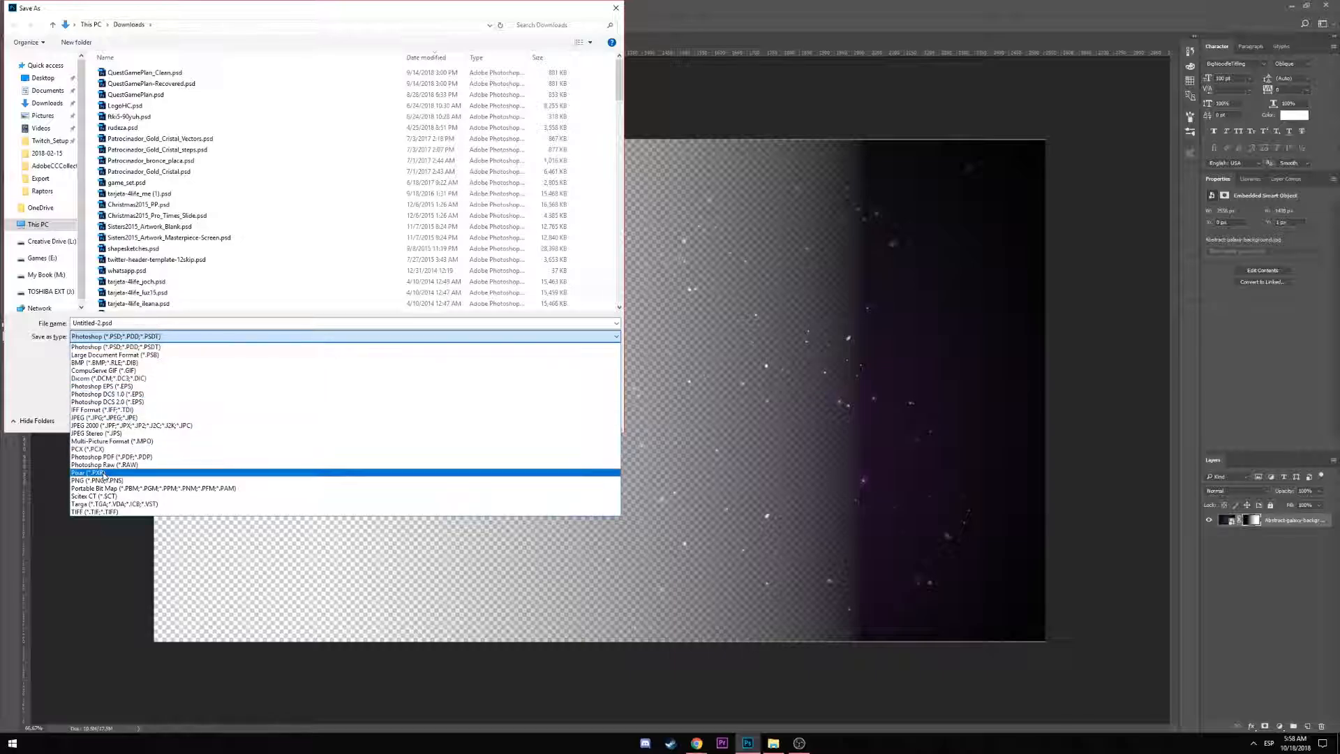
click(97, 480)
click(146, 84)
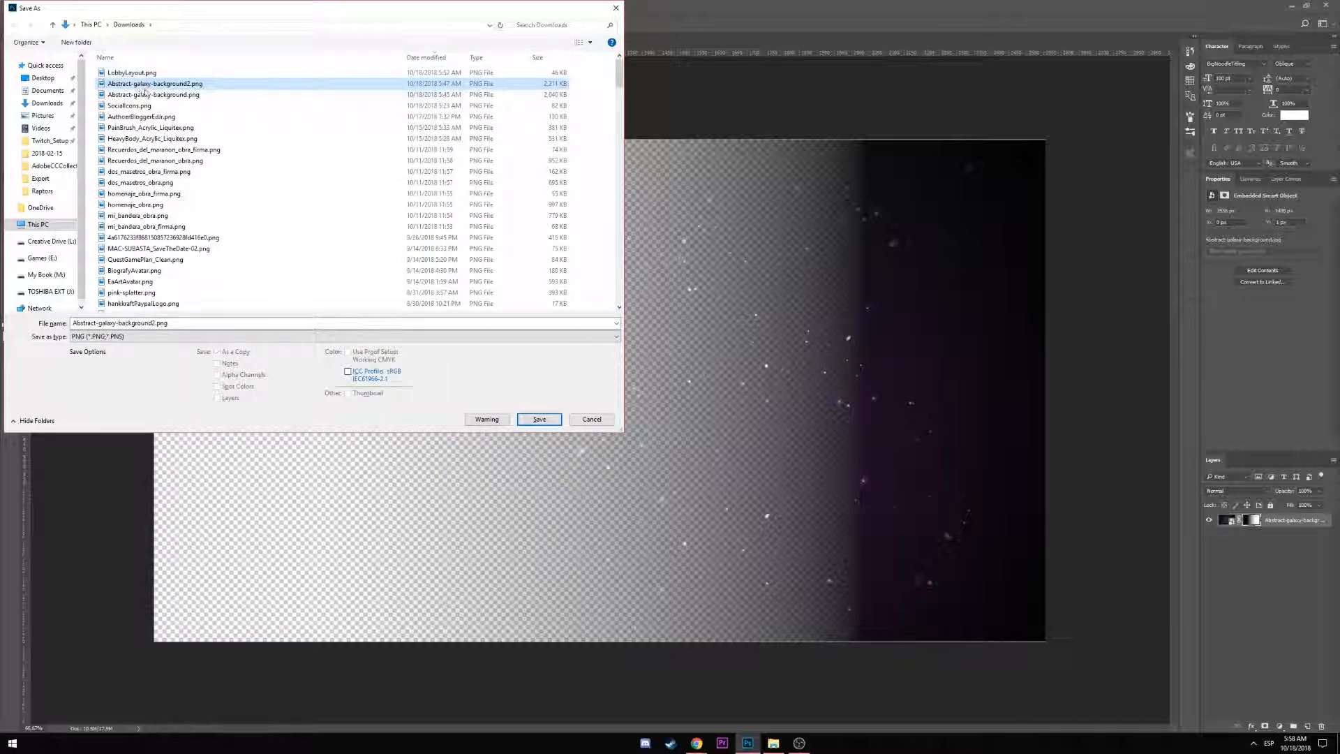
click(539, 419)
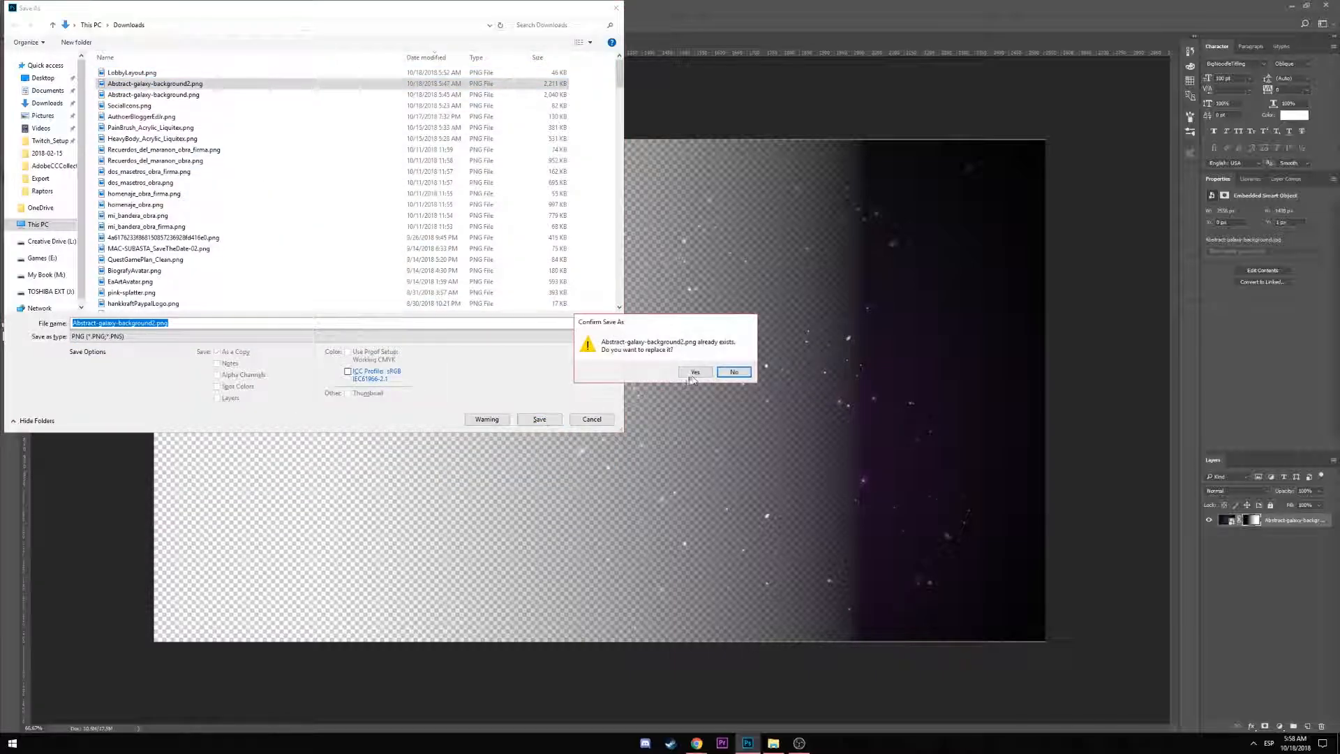
click(694, 377)
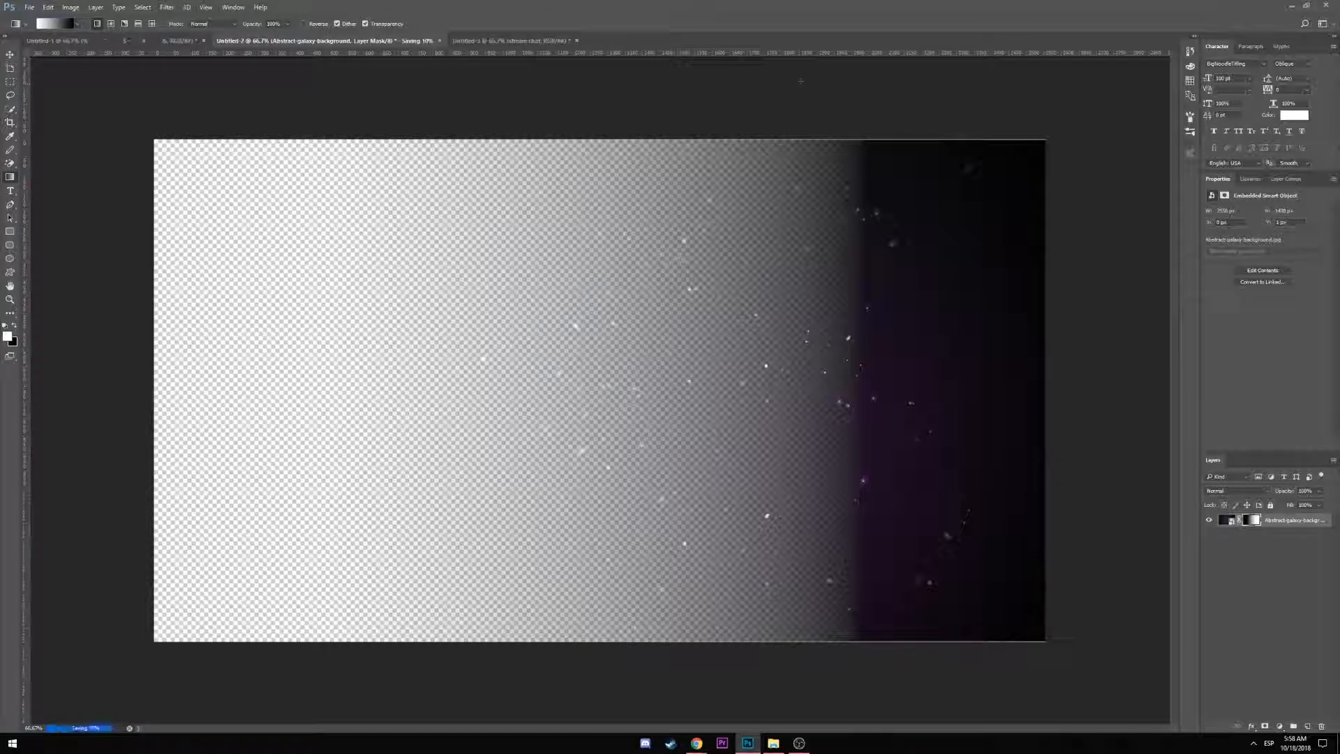
click(1290, 7)
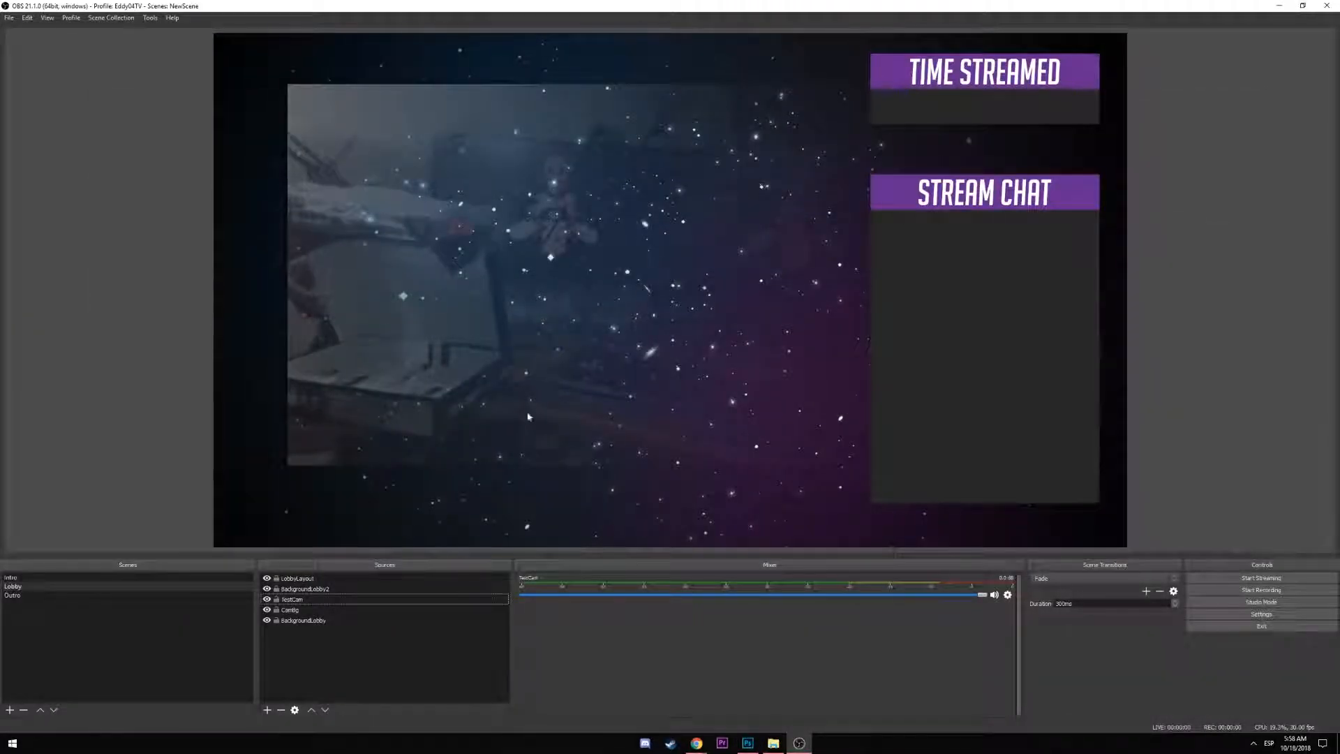
Review TestCam's properties without changes and toggle the CamBg source's visibility
double_click(292, 598)
click(952, 589)
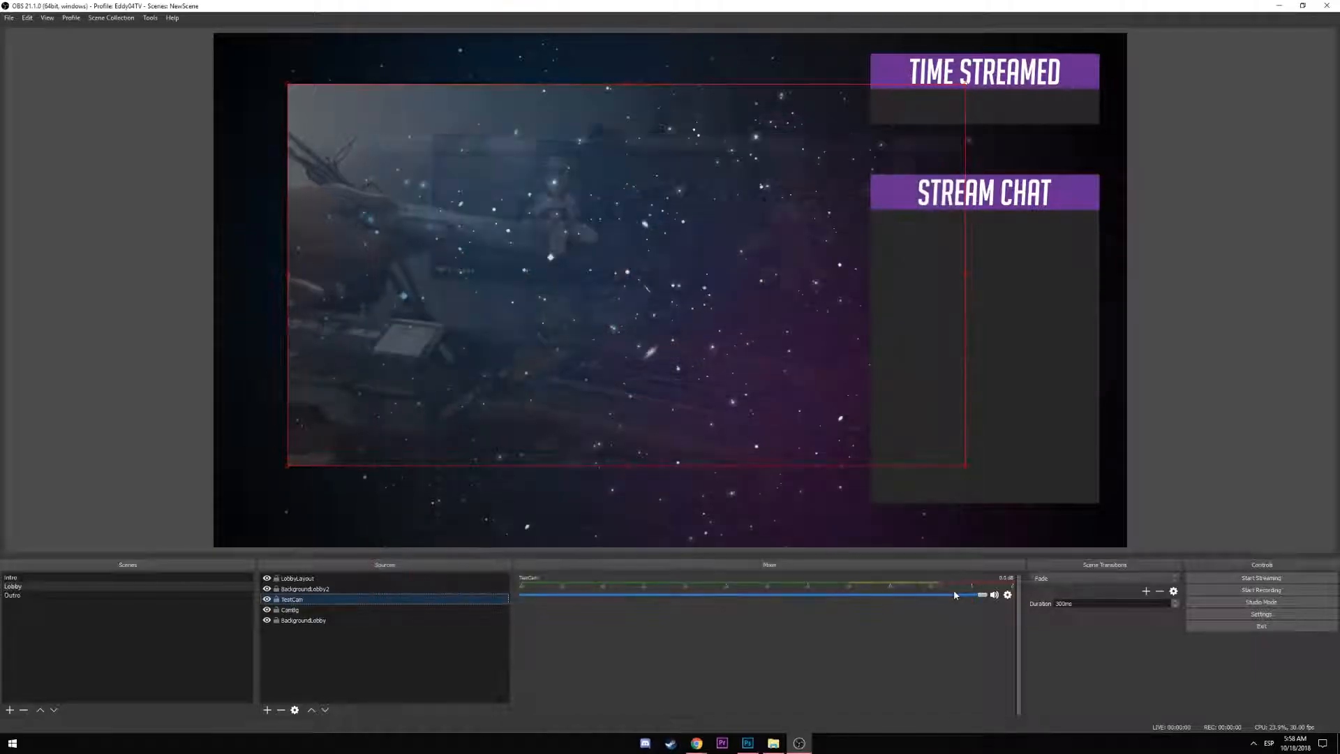
click(748, 743)
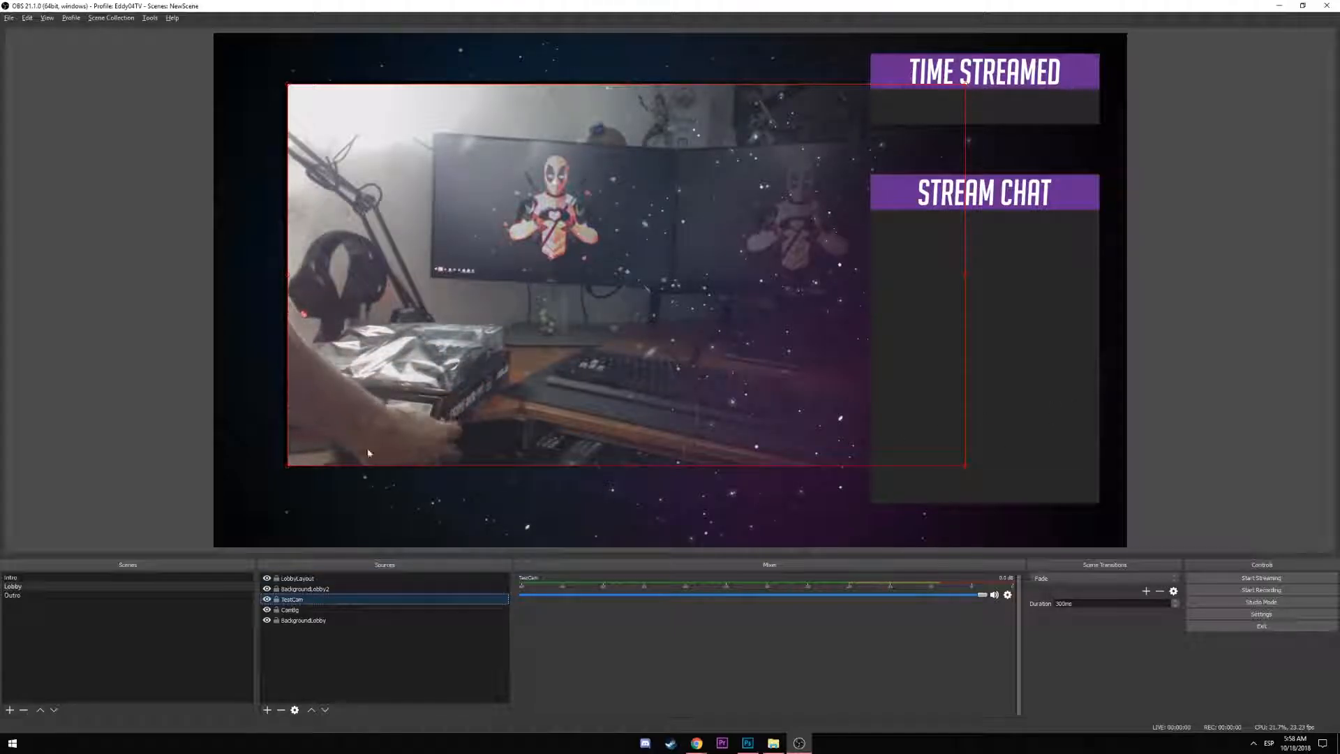
click(159, 299)
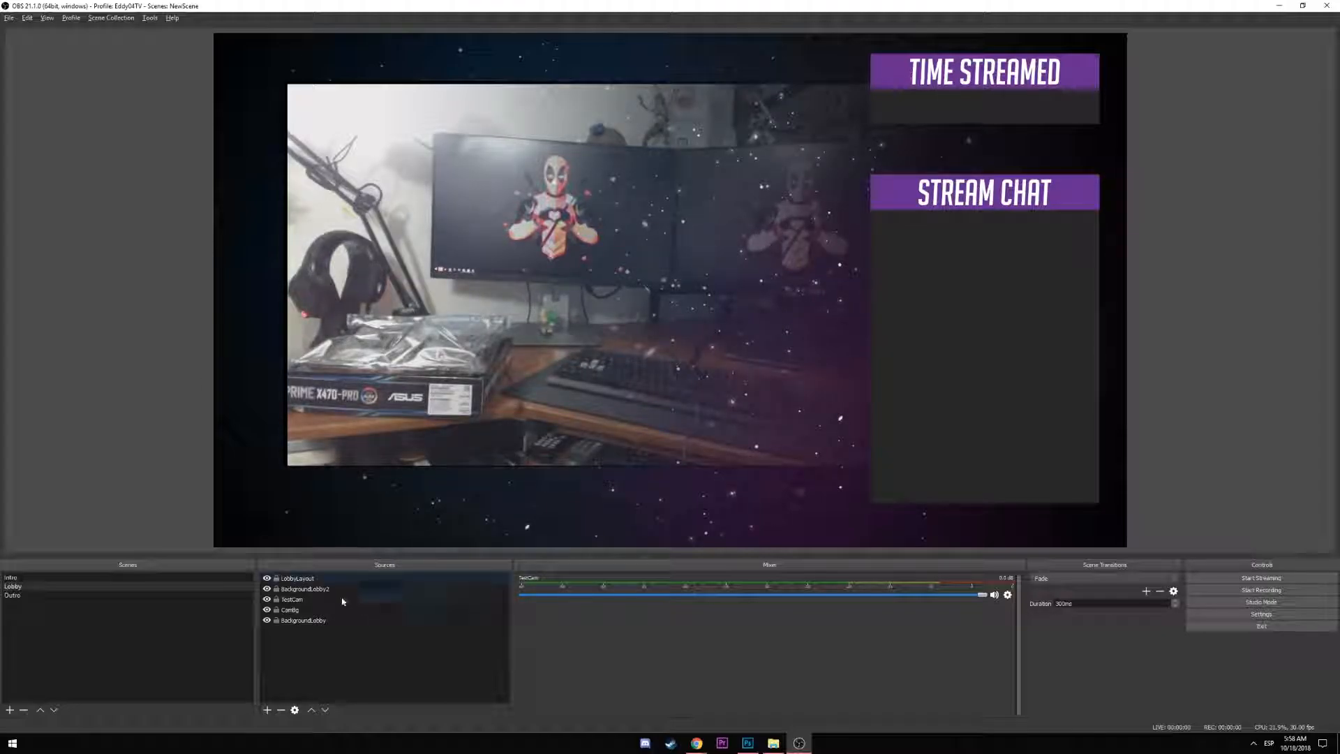
click(268, 610)
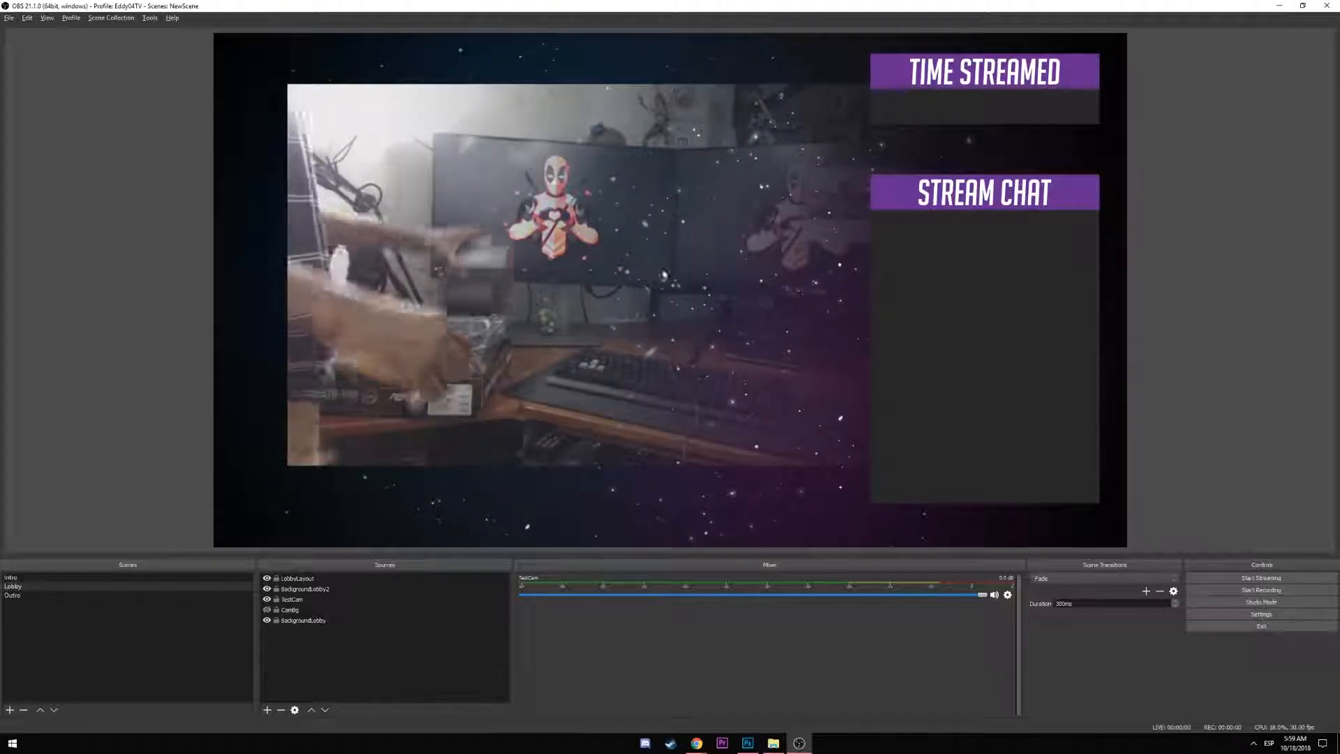
key(alt+Tab)
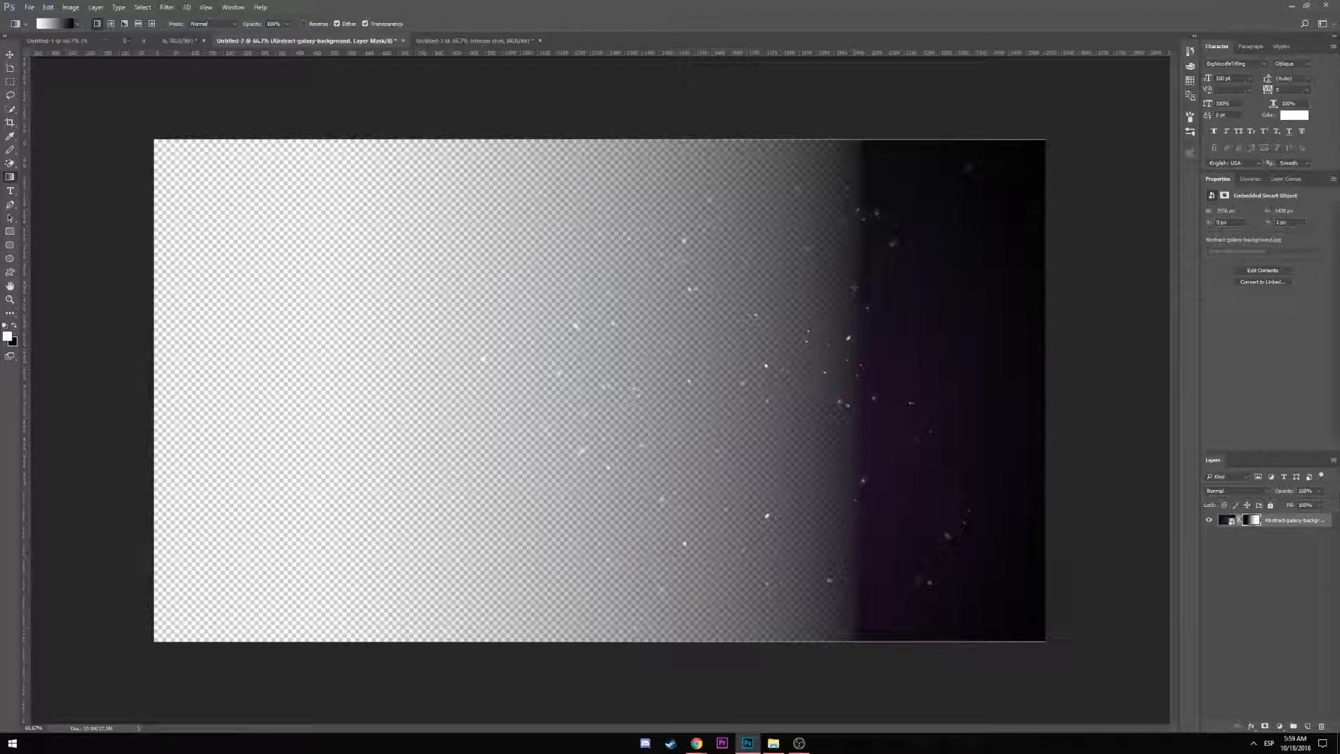
key(alt+Tab)
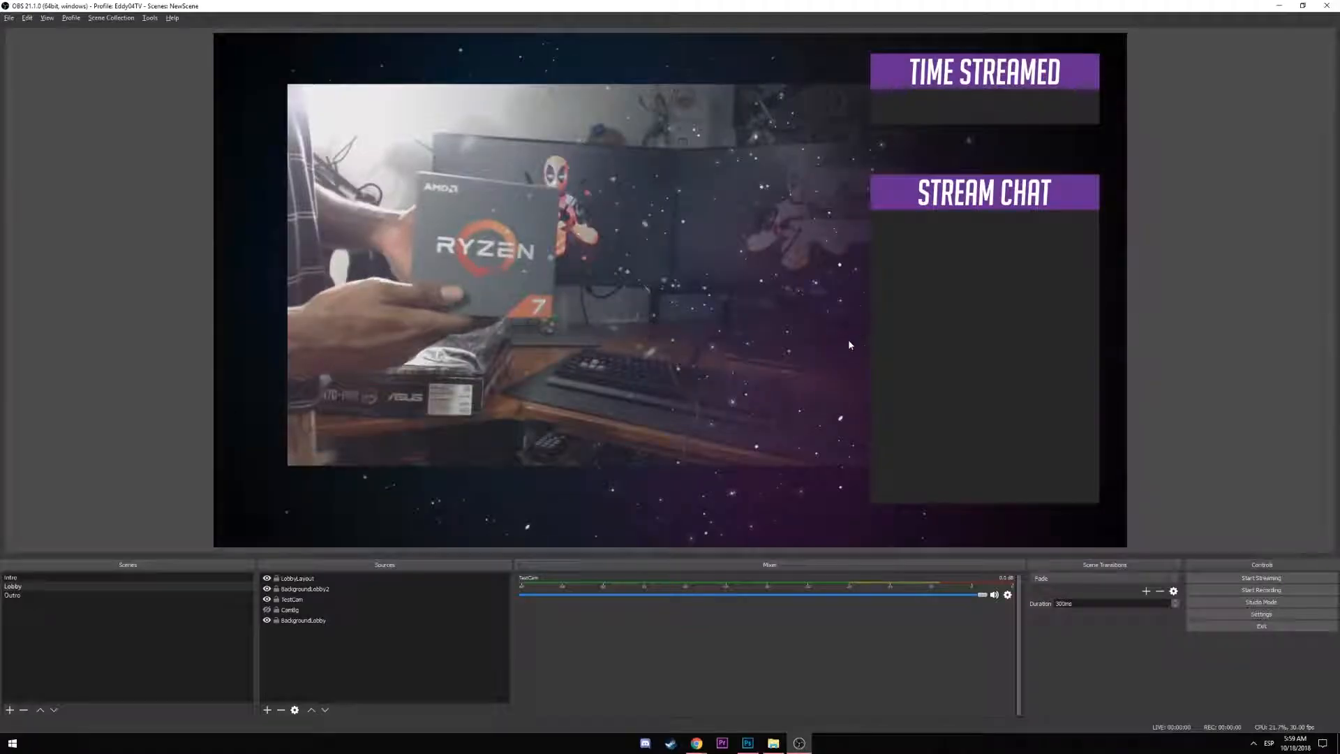
Shrink TestCam from its top-right corner and shift it slightly right
click(300, 601)
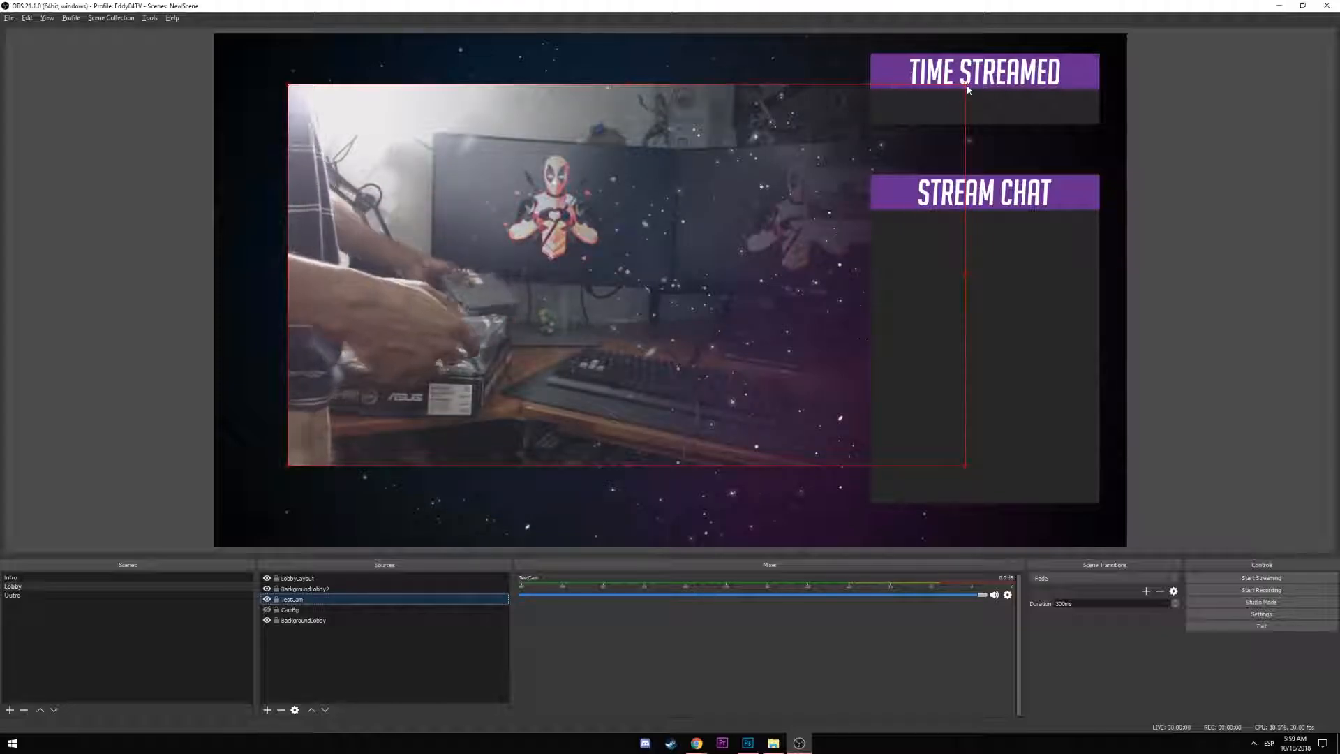
drag(966, 86, 842, 113)
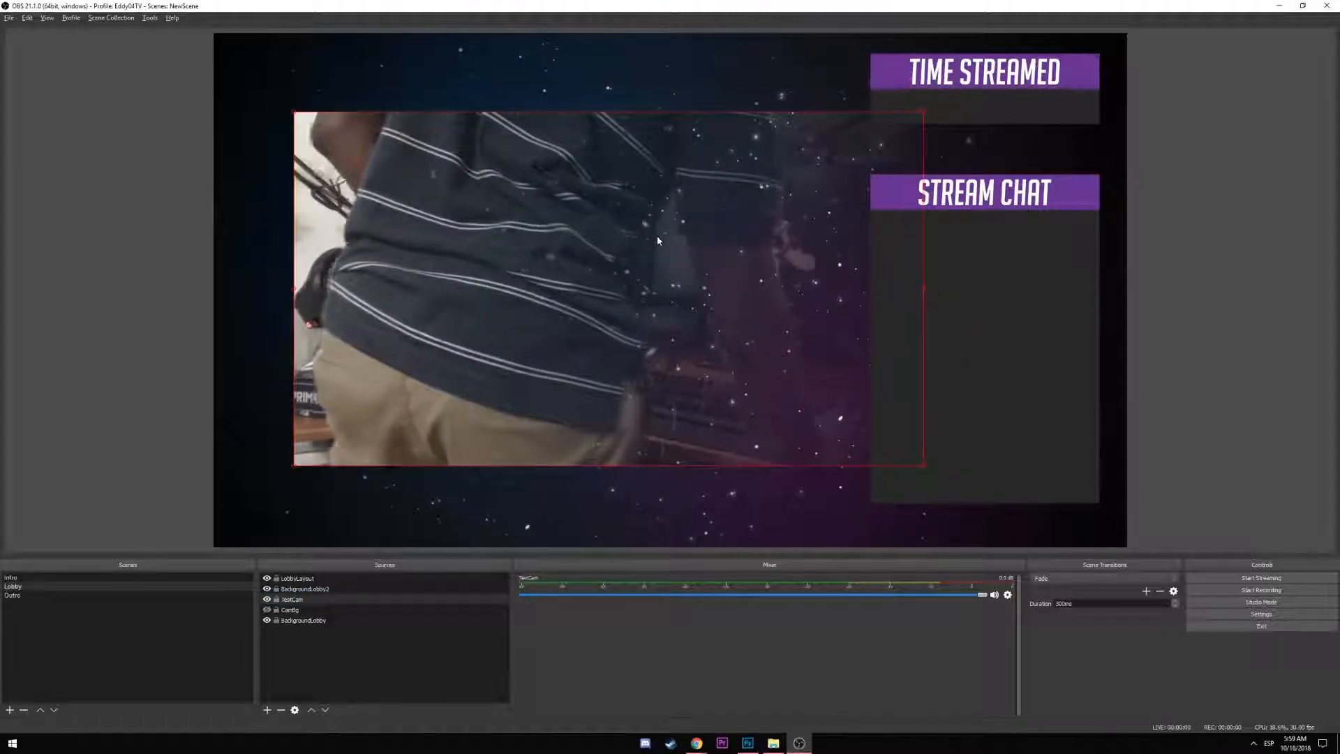
drag(651, 241, 664, 234)
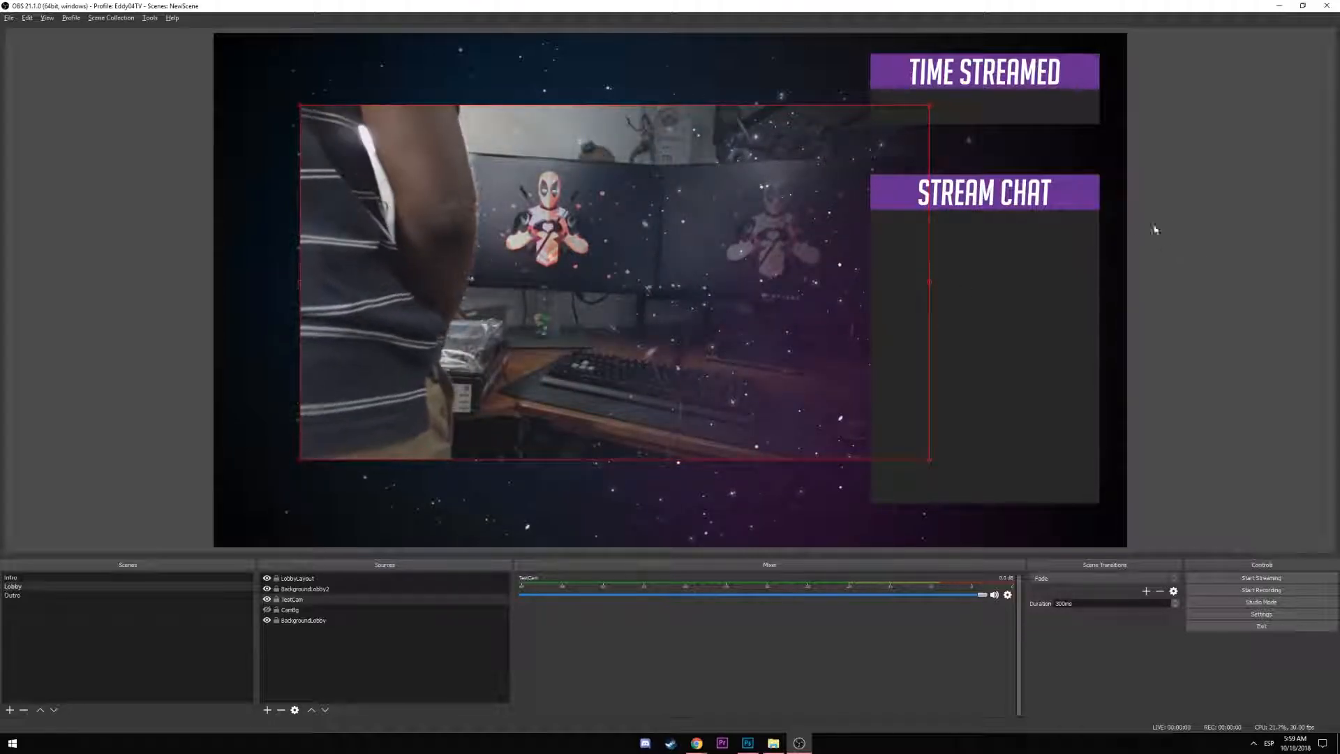
drag(579, 295, 590, 292)
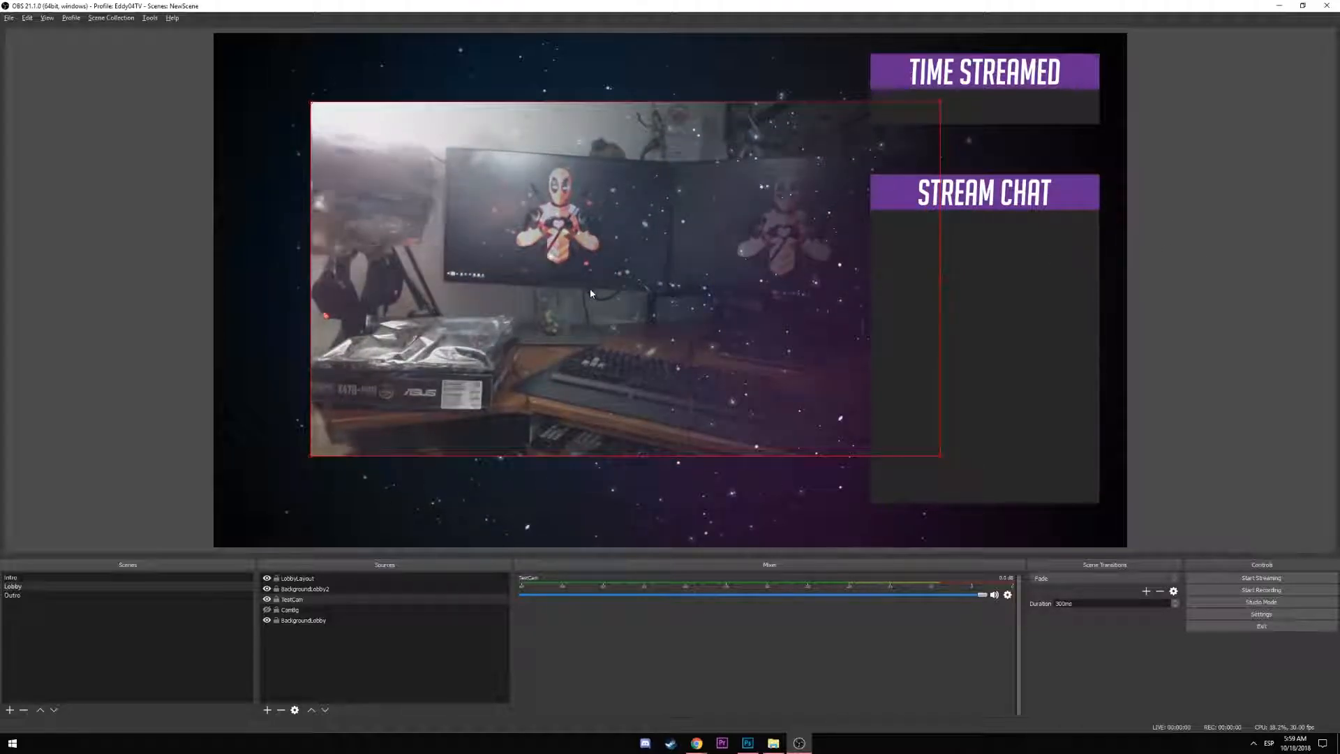
click(145, 290)
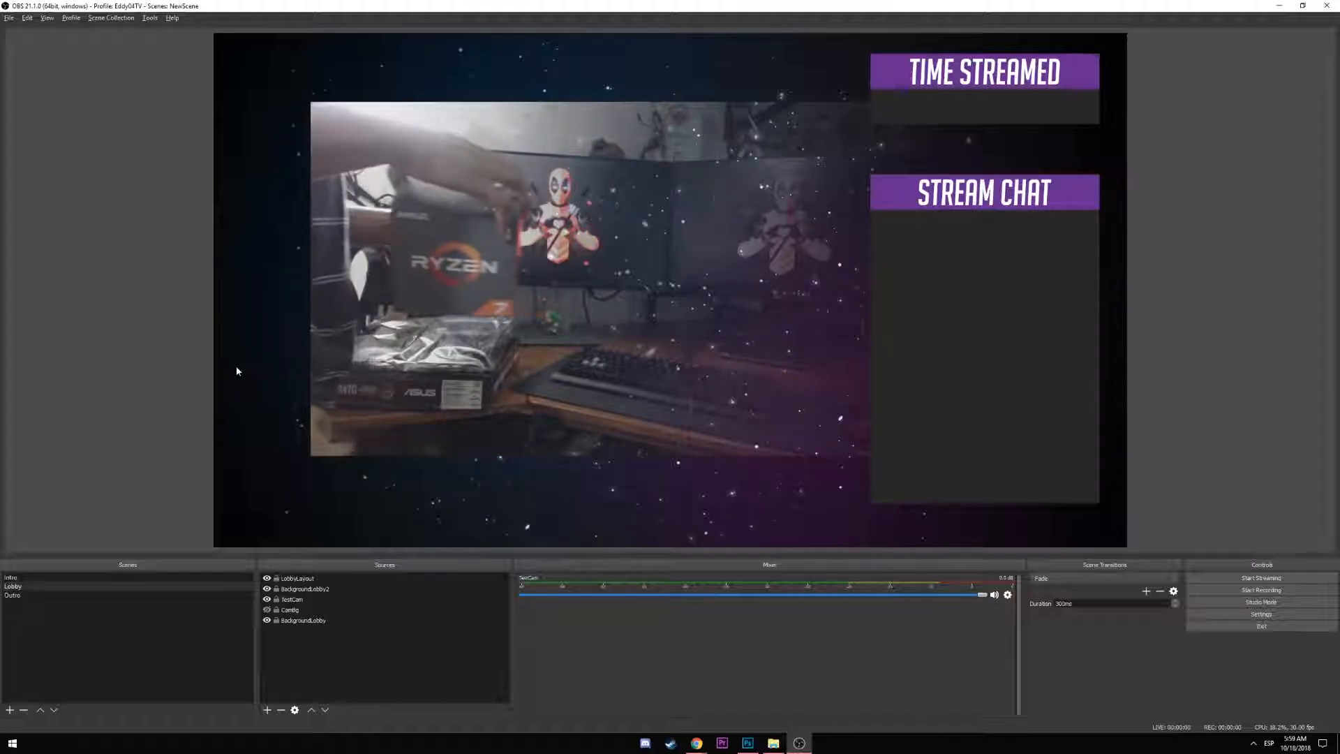
Redraw the galaxy mask gradient so the fade starts further right with a sharper edge
key(alt+Tab)
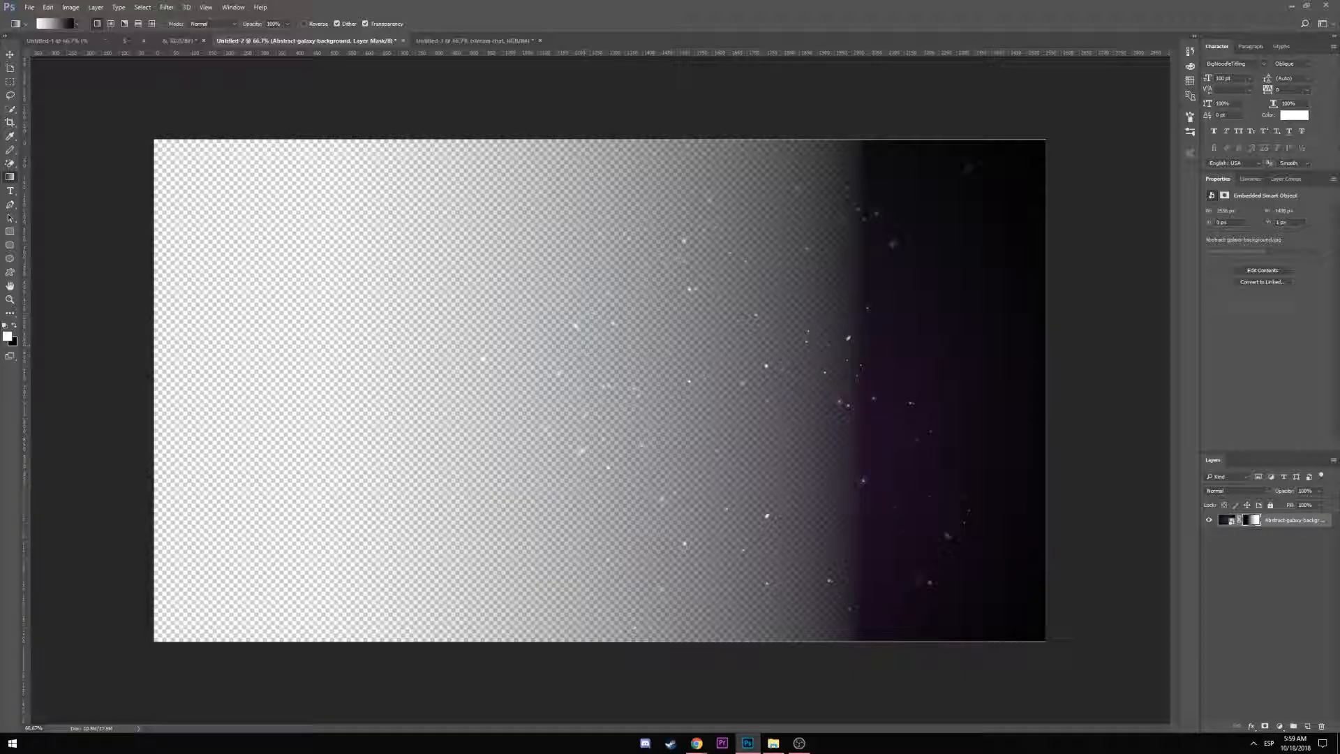
drag(436, 377, 436, 379)
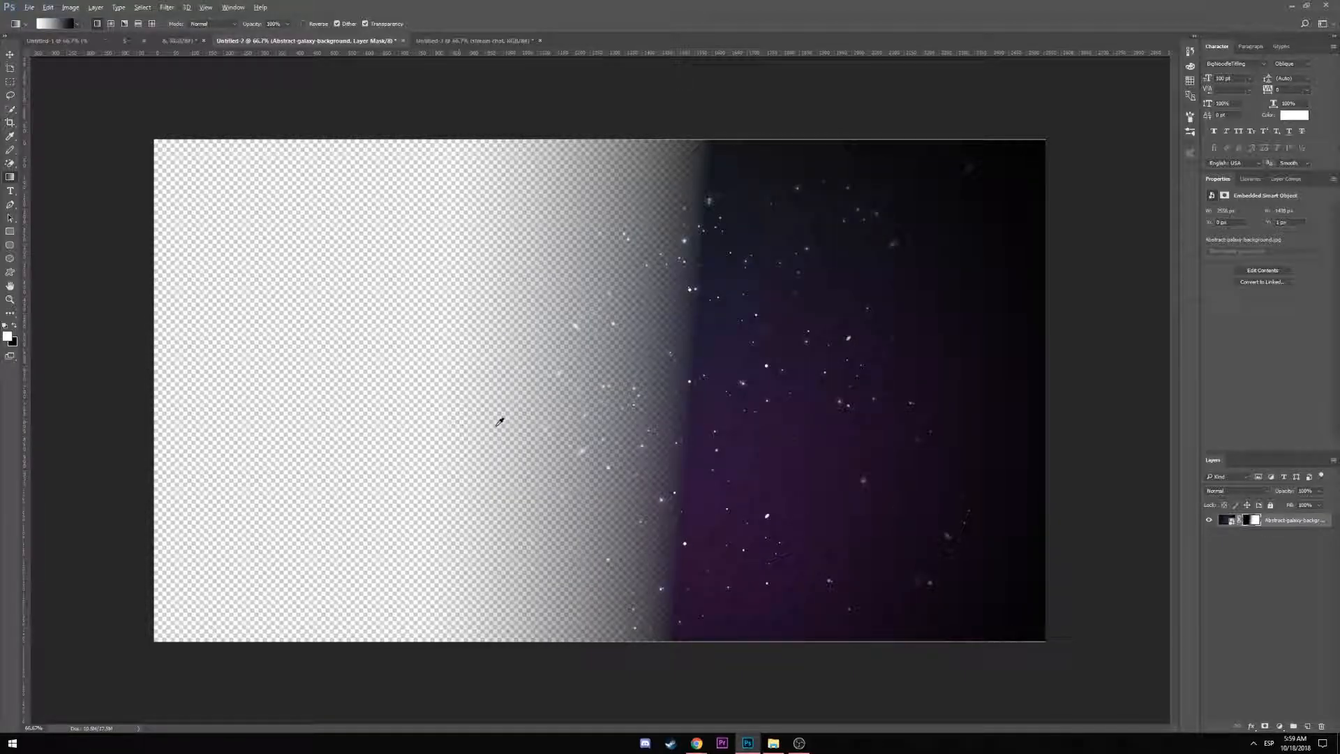
key(alt+Tab)
key(alt+Tab)
drag(492, 376, 493, 376)
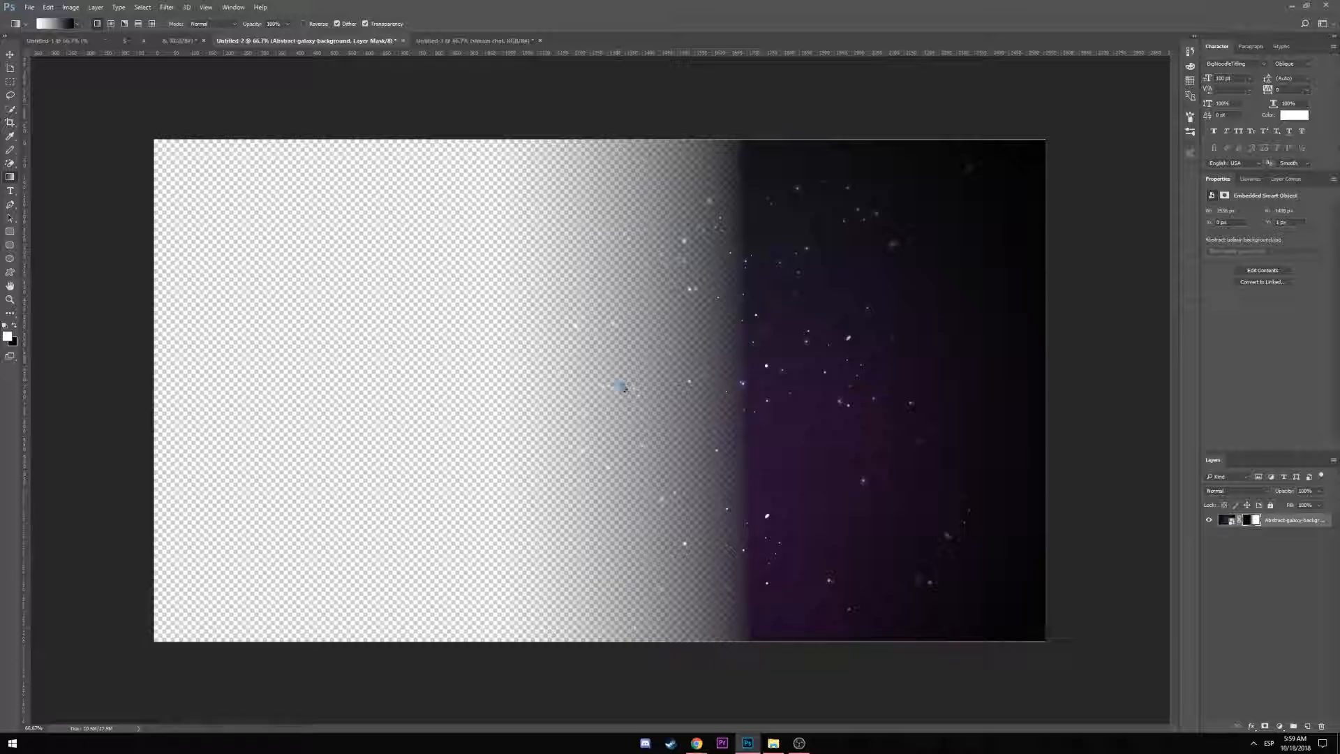
Save this version as PNG over Abstract-galaxy-background2.png and minimize Photoshop
key(ctrl+s)
click(274, 337)
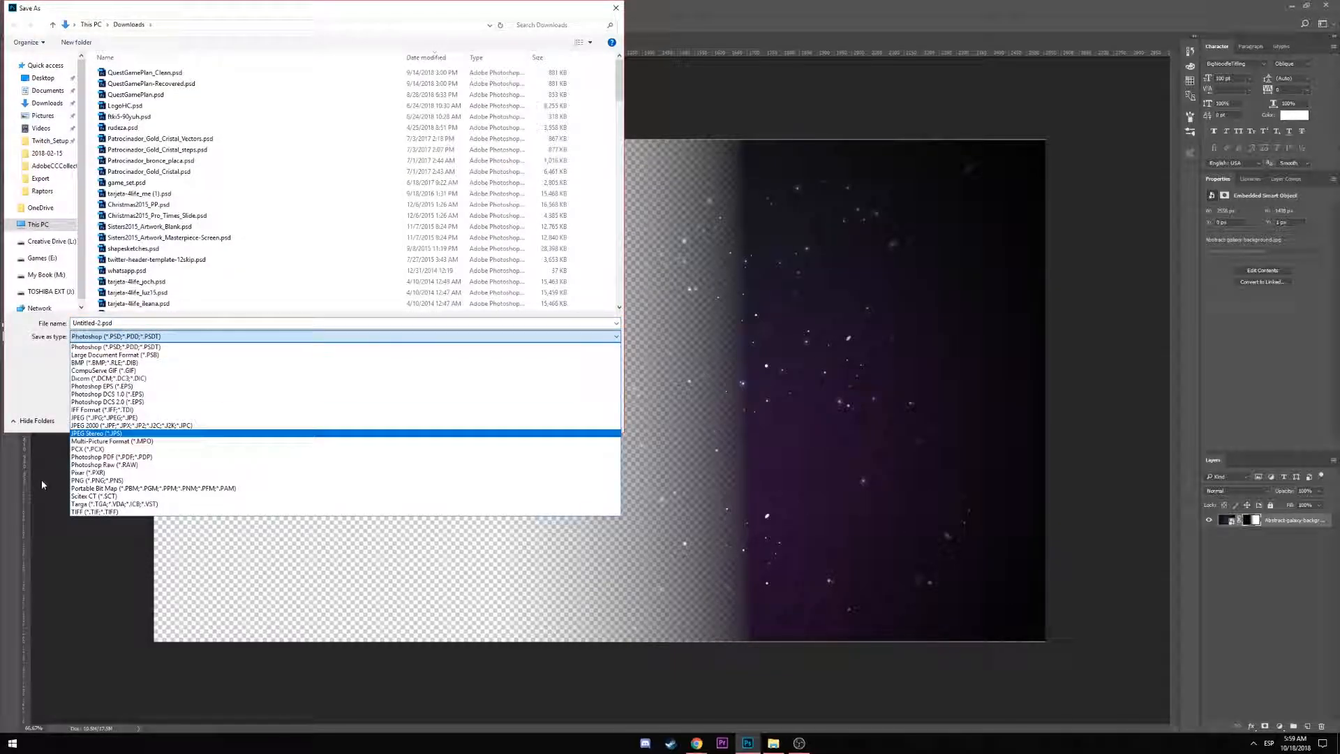
click(115, 467)
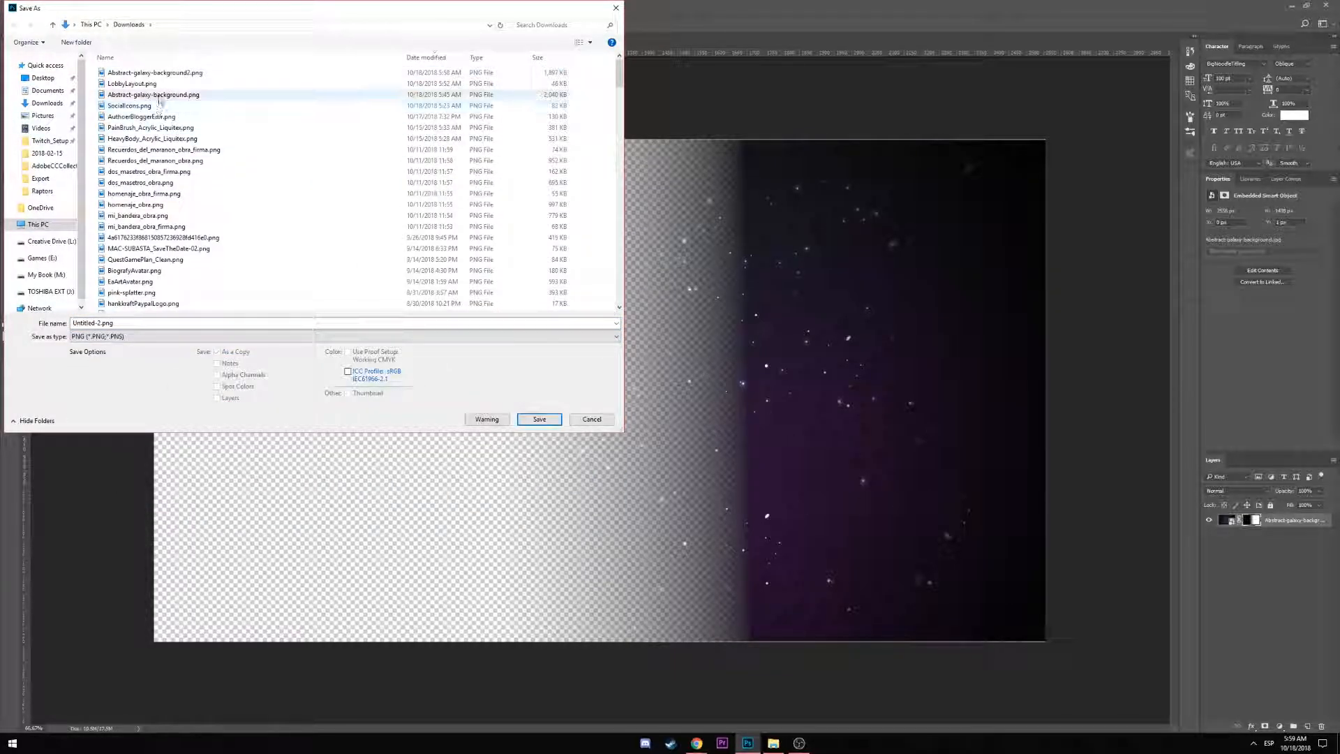
click(155, 72)
click(539, 418)
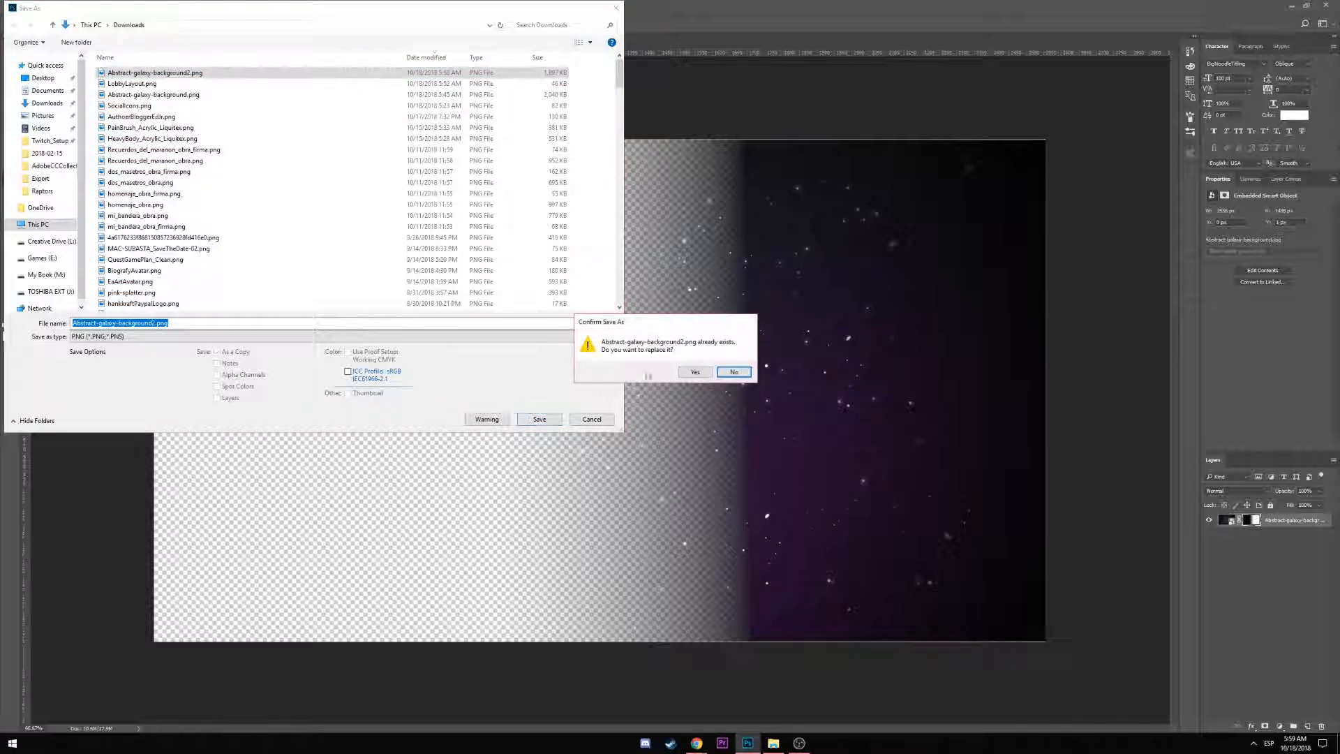
click(695, 370)
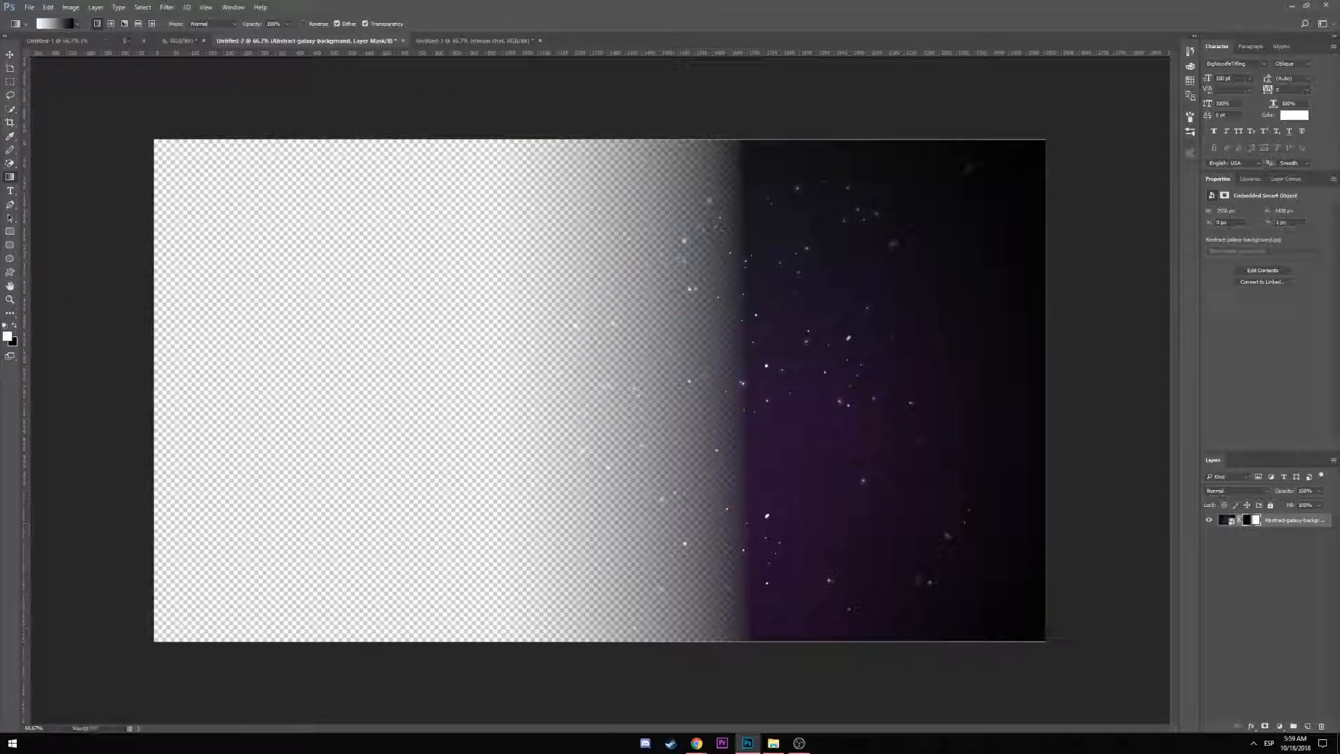
click(1292, 8)
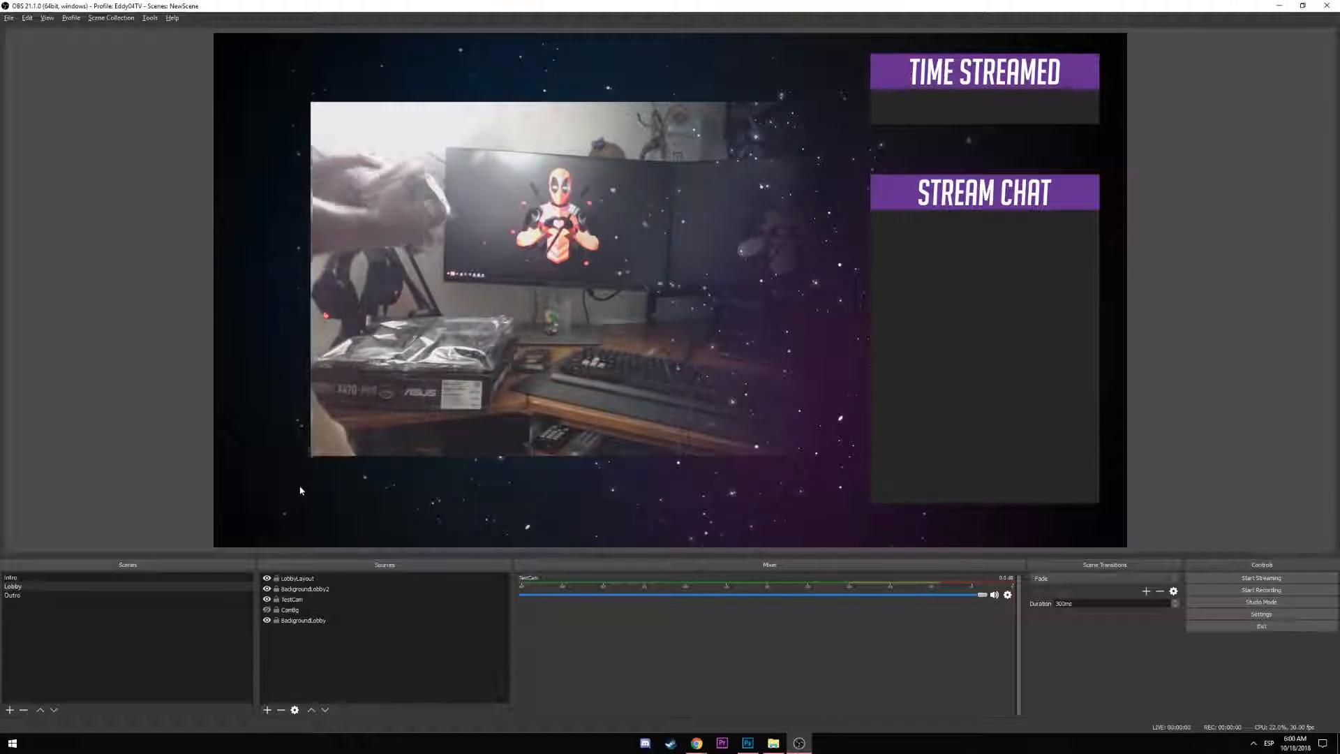
click(267, 711)
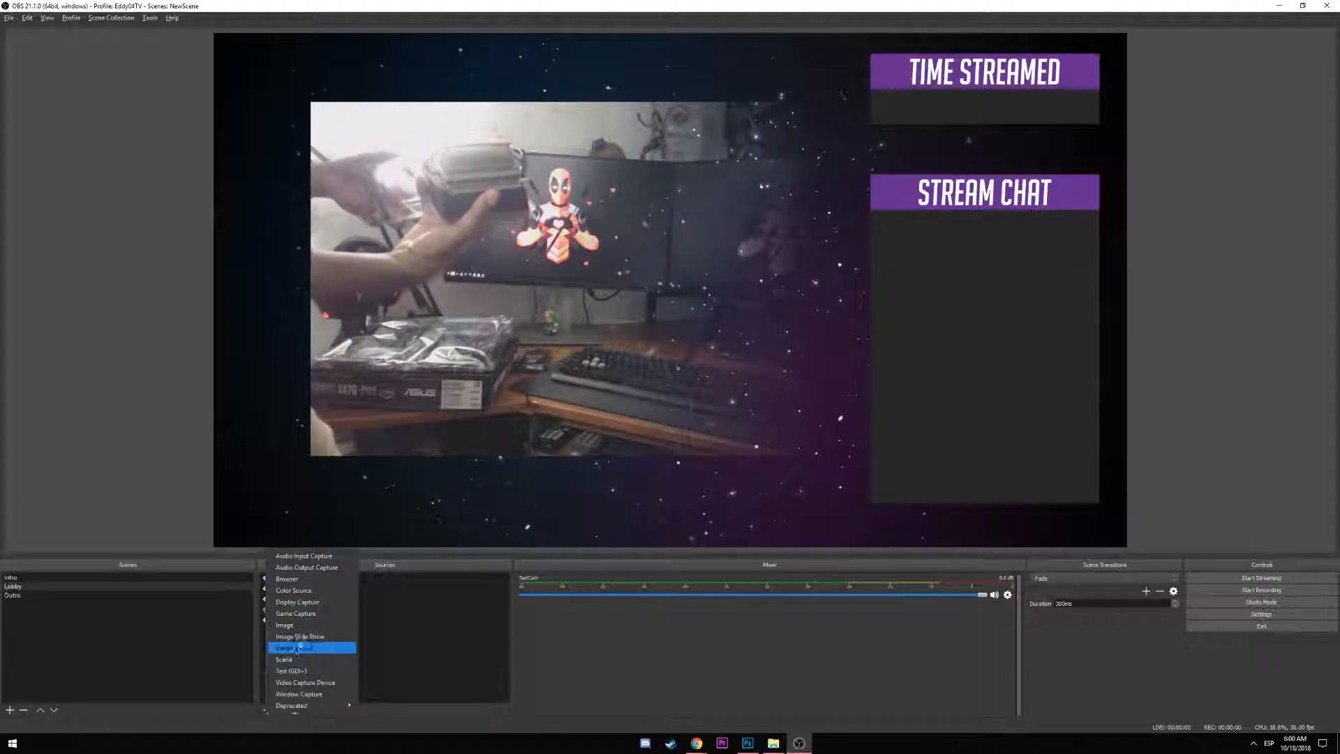
click(300, 578)
click(737, 443)
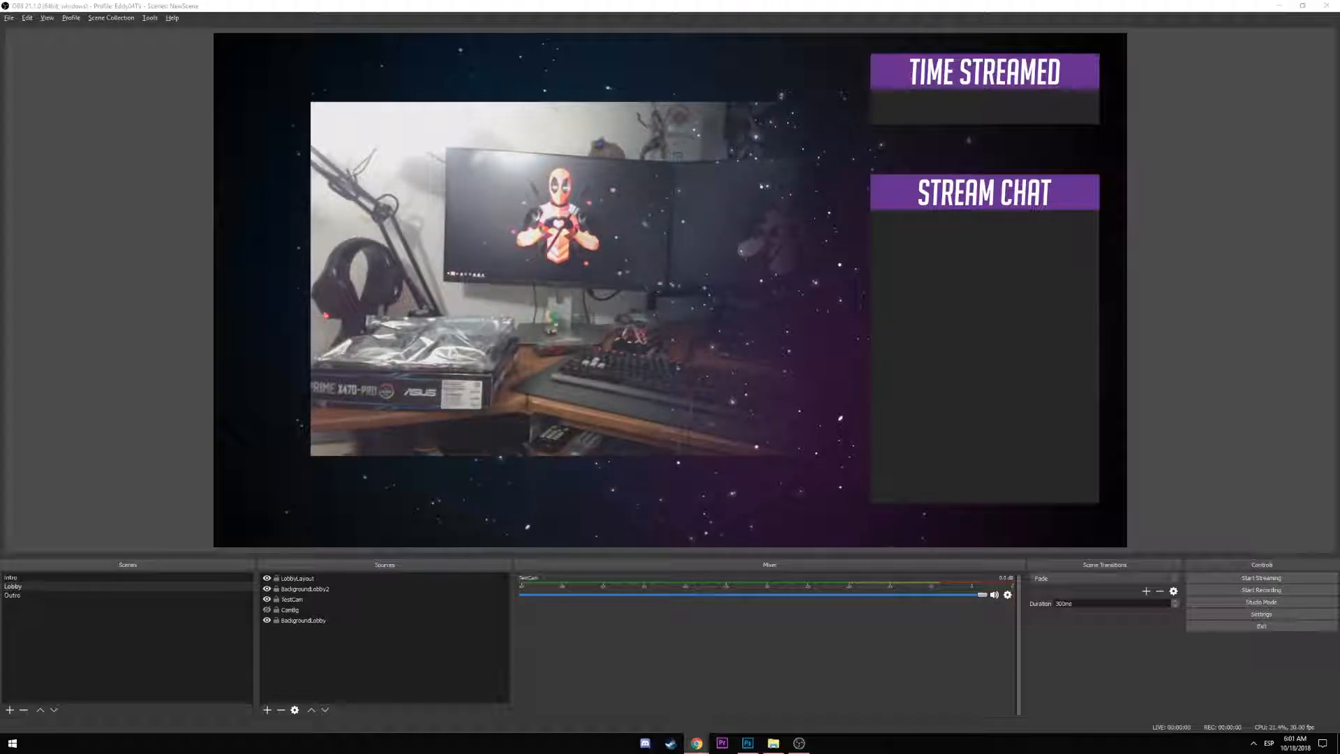
Add a Browser source named EventList using the pasted streamlabs event-list address
click(268, 708)
click(331, 578)
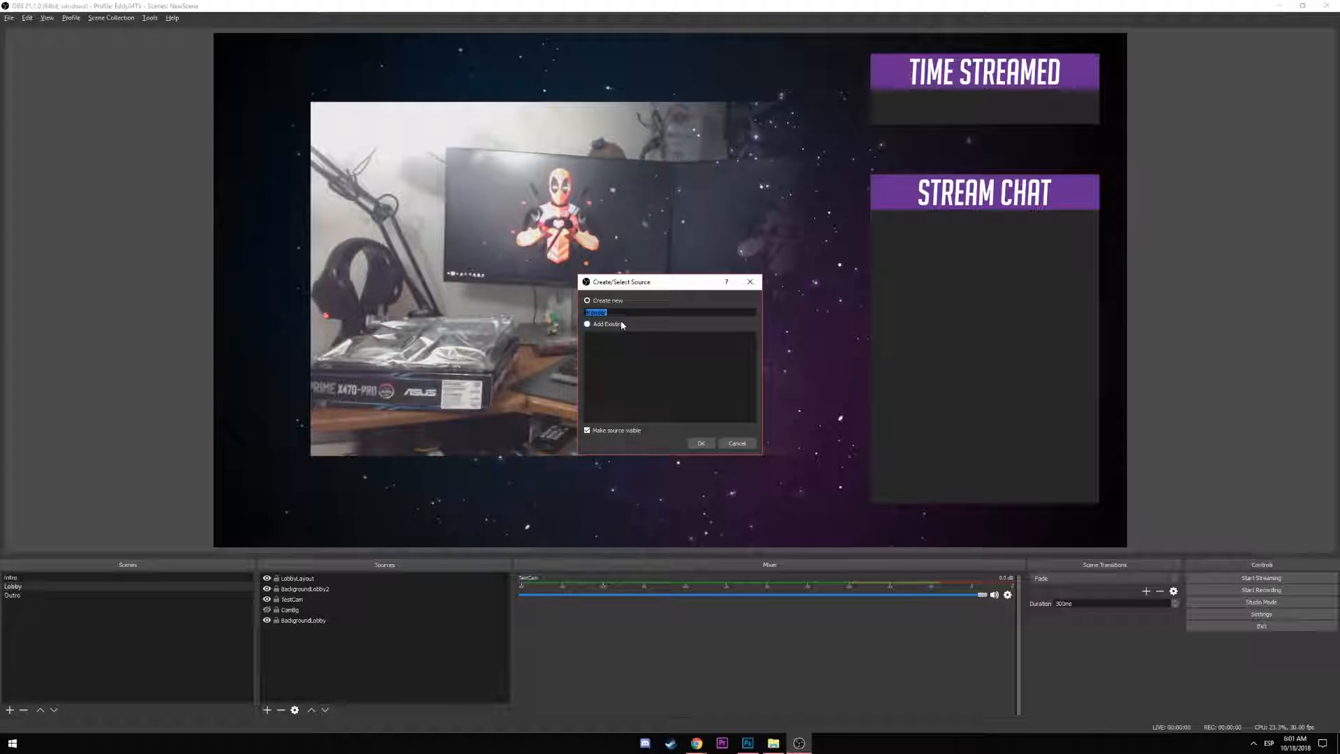
text(EventList)
key(Return)
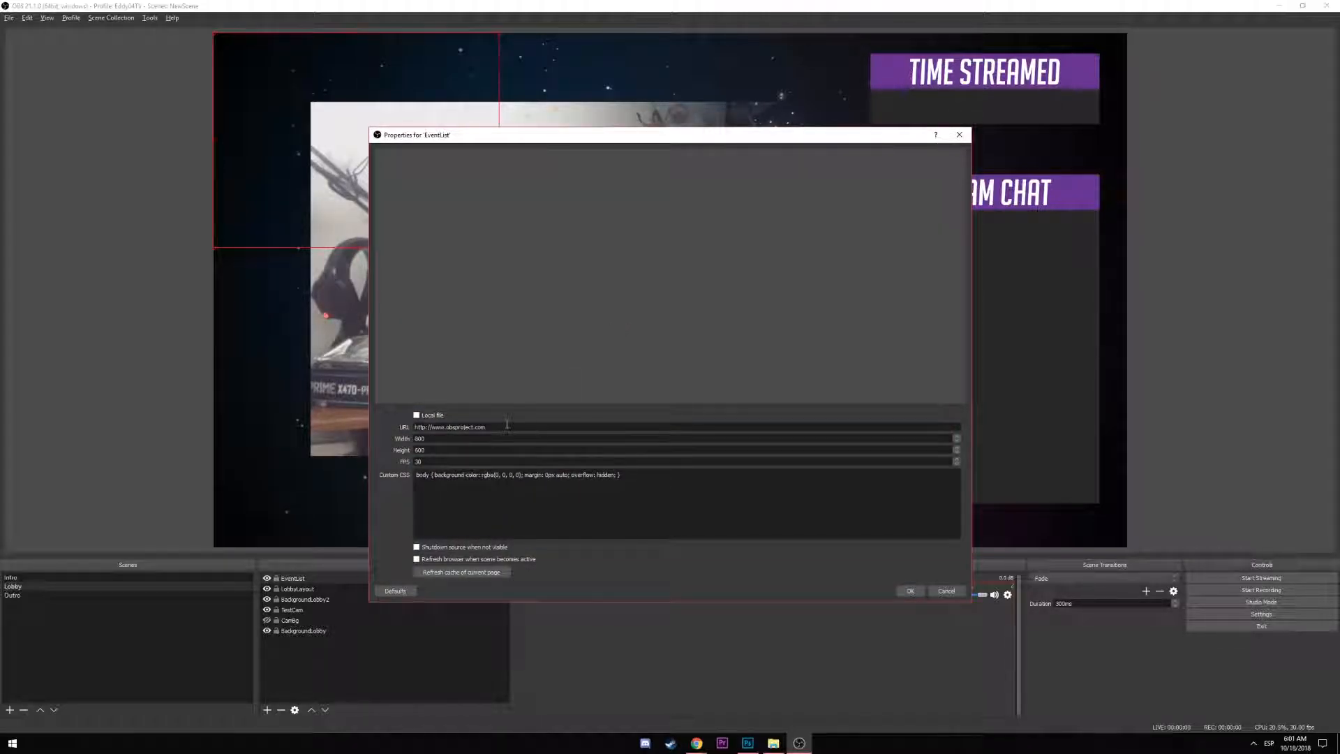
triple_click(507, 424)
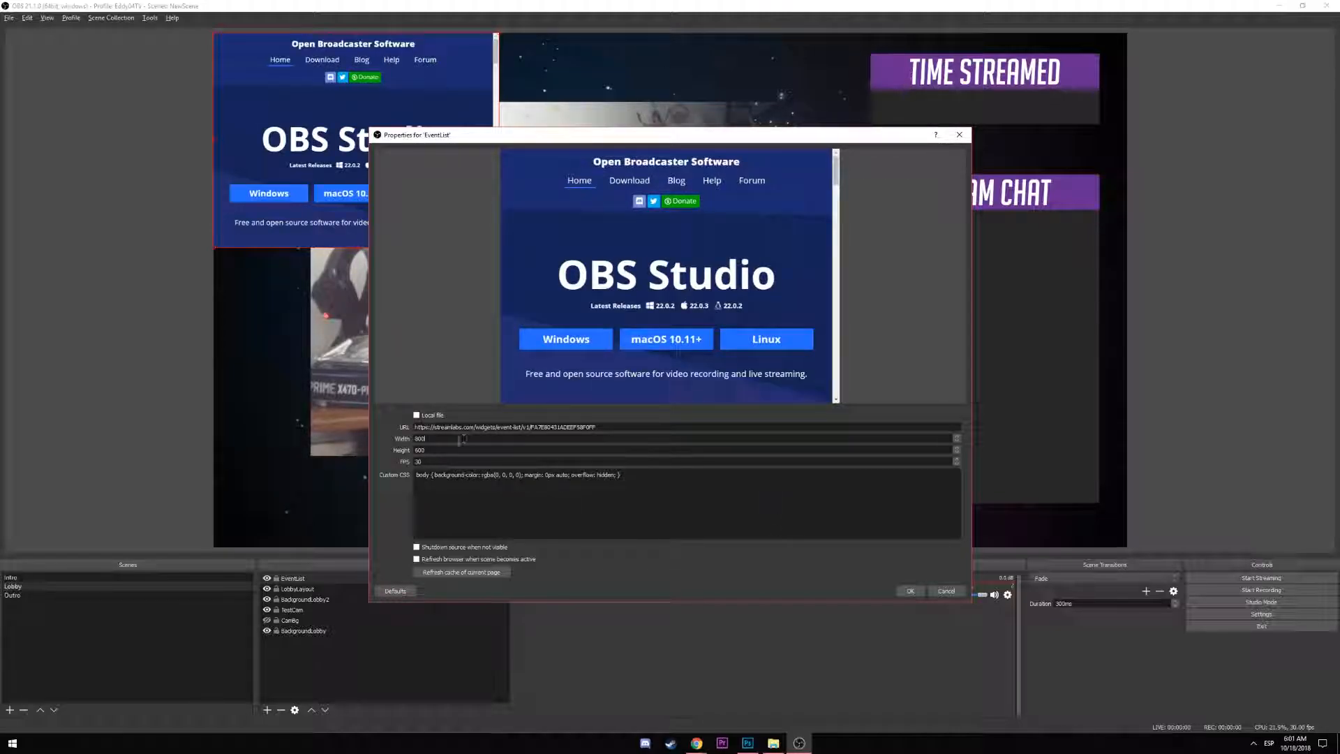
click(910, 591)
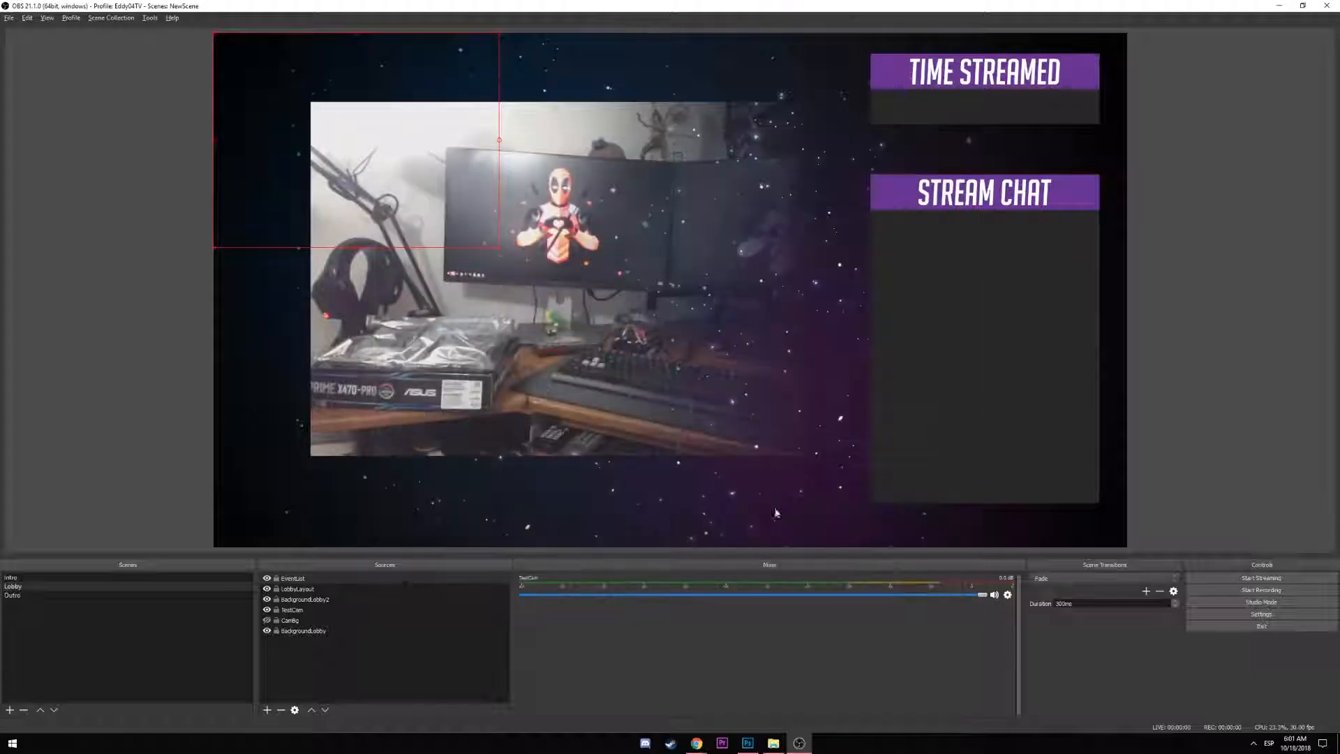
Resize and move the EventList into the webcam's top-left corner
drag(347, 69, 443, 376)
drag(596, 546, 480, 443)
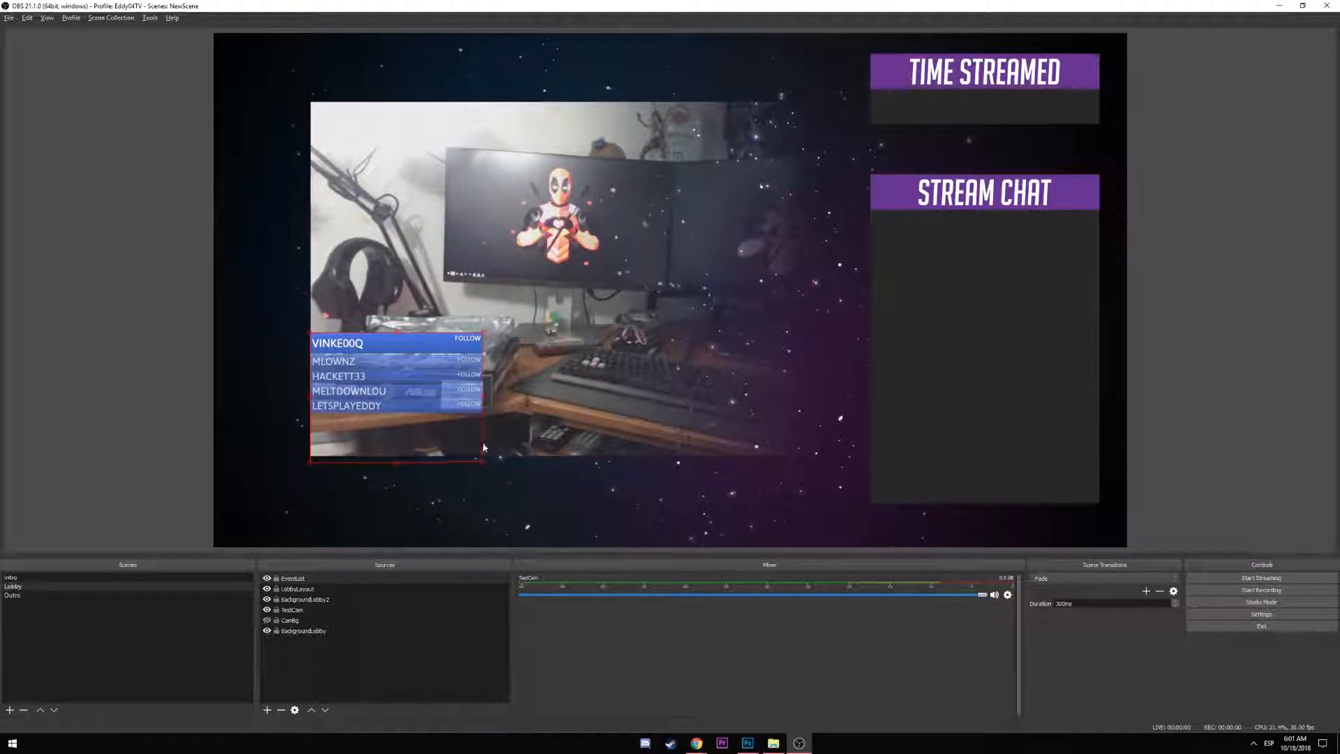
drag(433, 386, 434, 475)
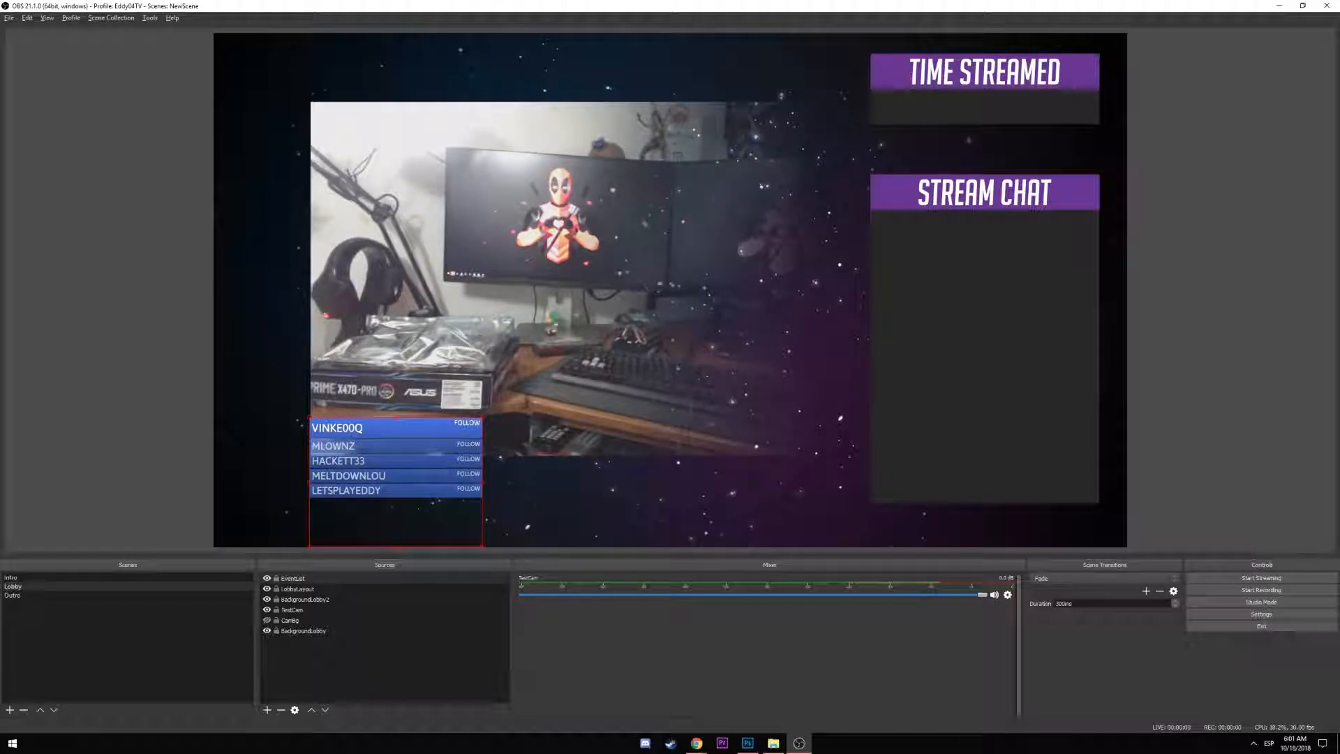
key(alt+Tab)
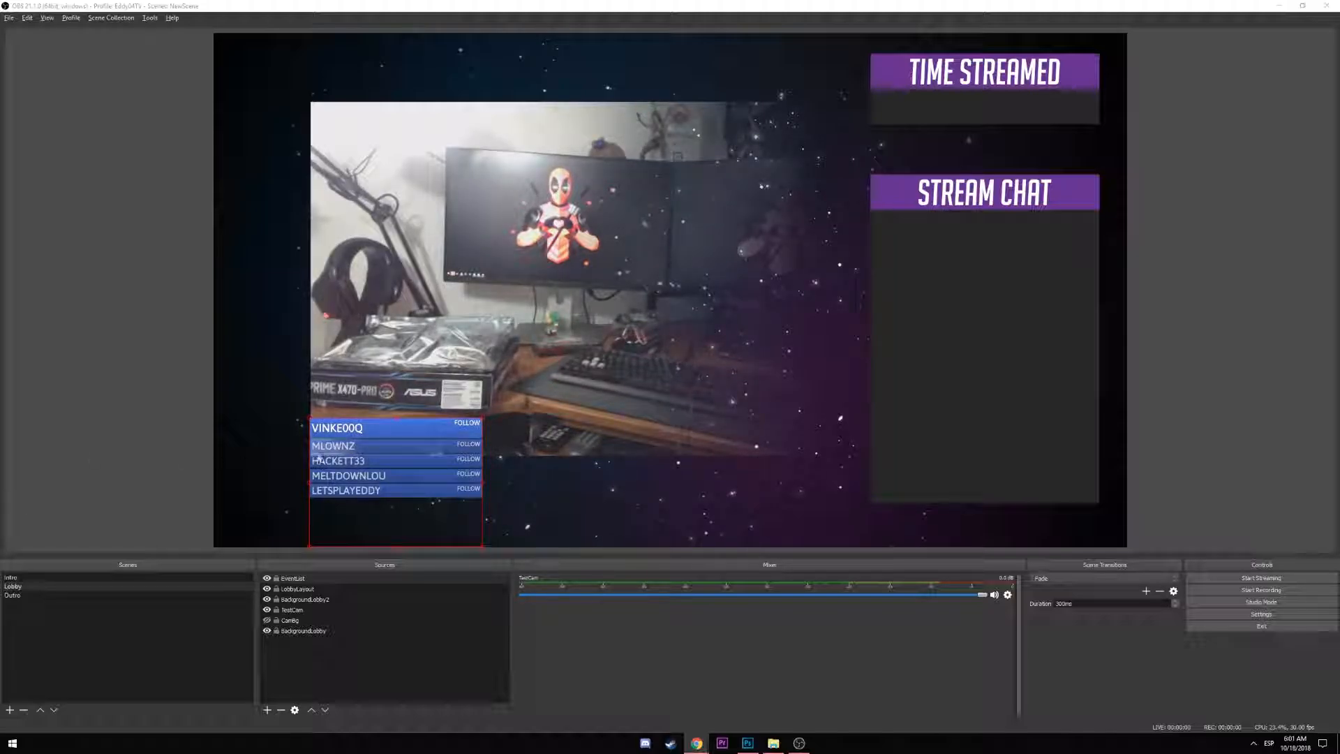
drag(479, 506, 456, 501)
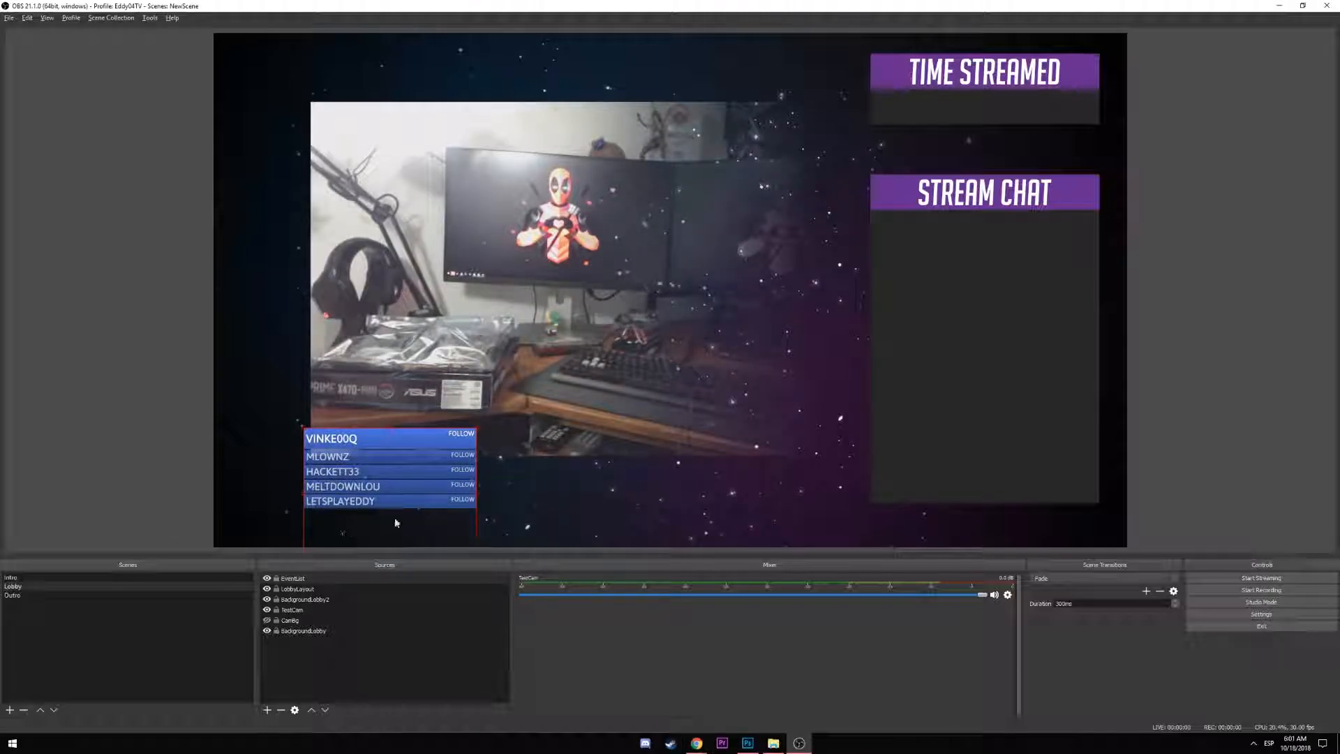
drag(395, 522, 432, 183)
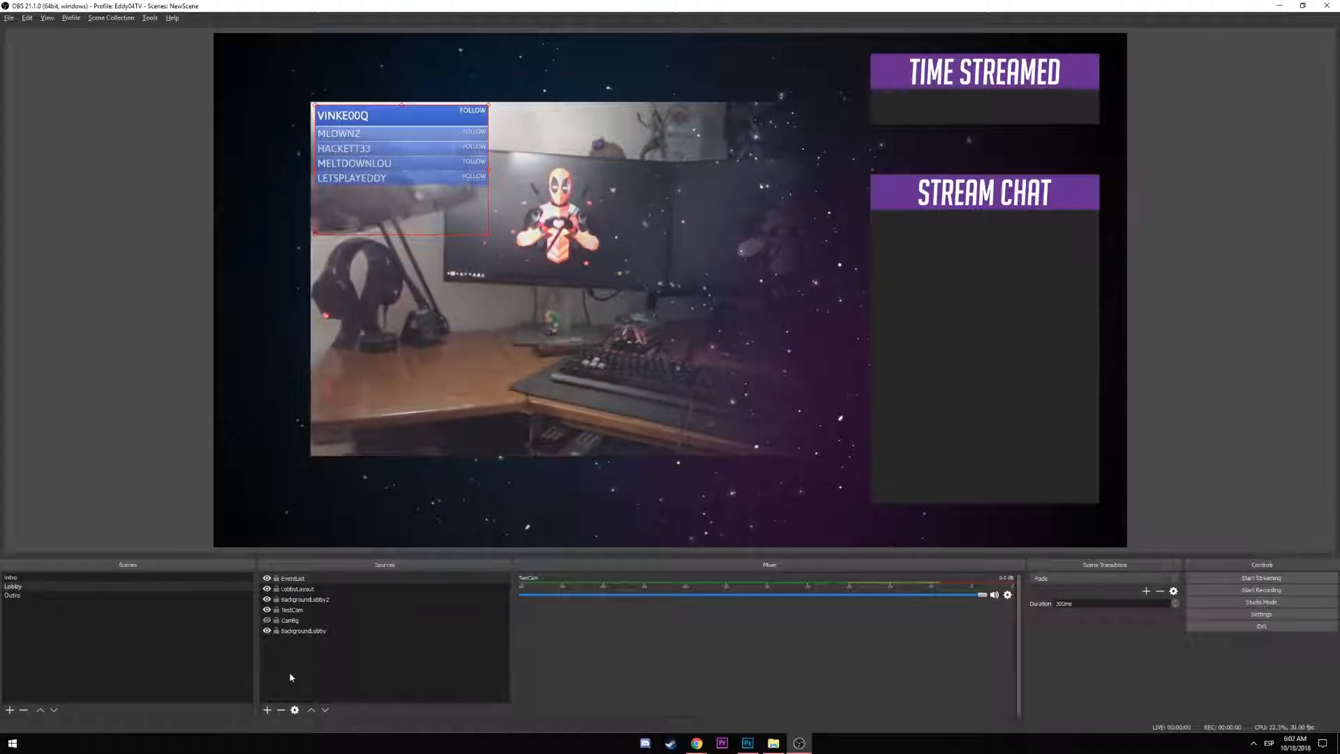
Add the existing Youtube text source and place the YOUTUBE label below the webcam
click(19, 577)
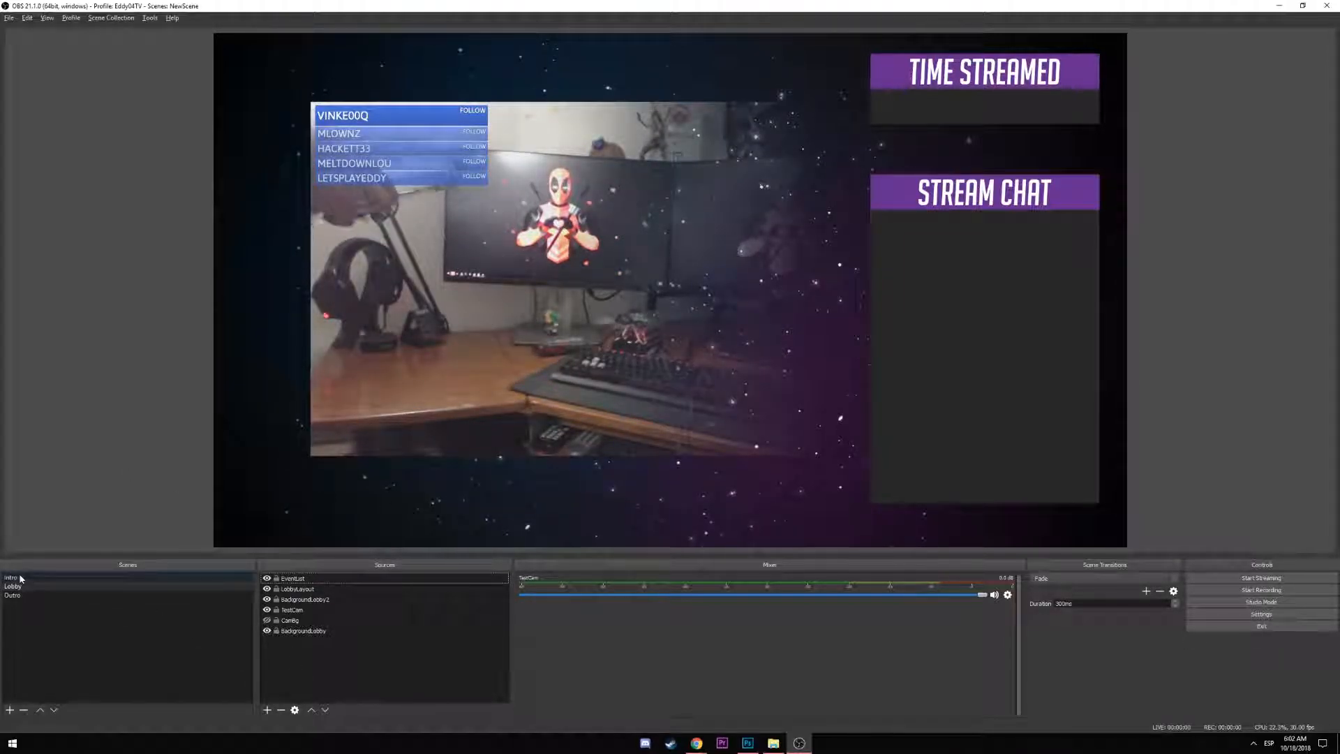
click(269, 709)
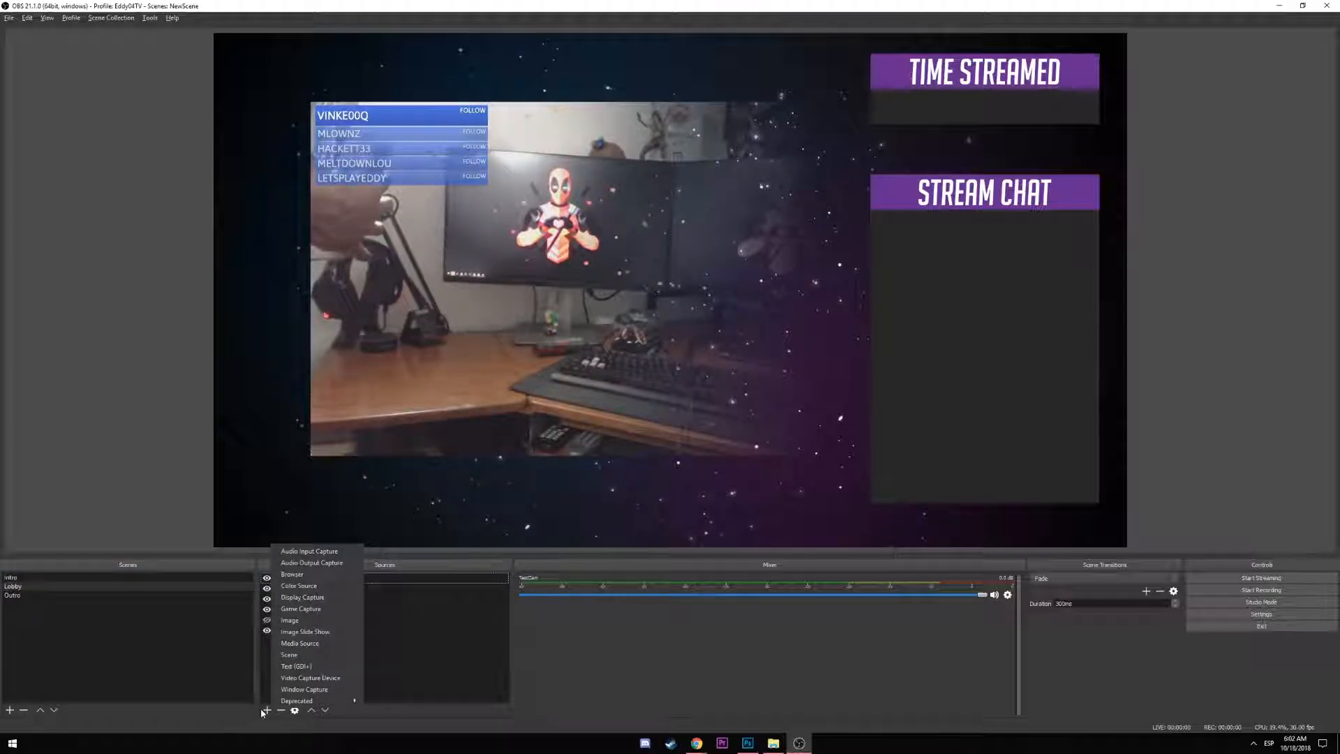
click(311, 667)
click(601, 324)
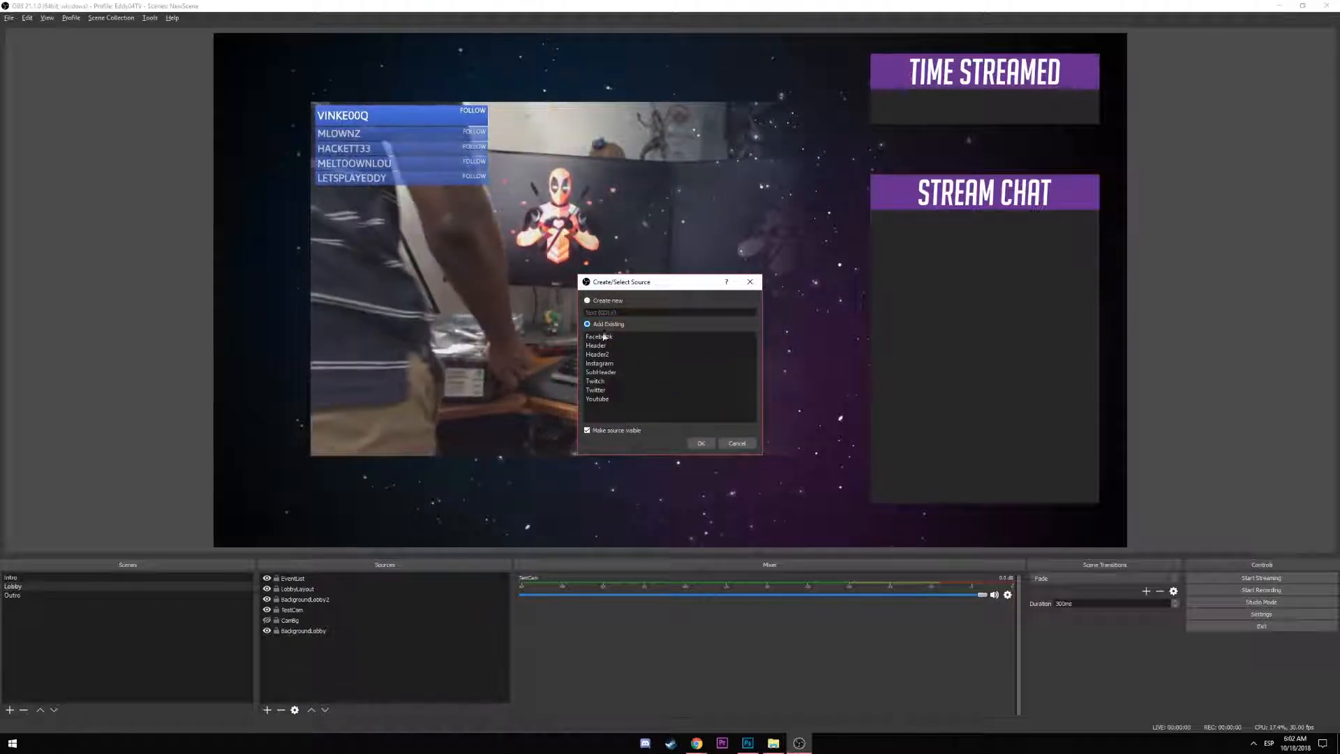
click(607, 402)
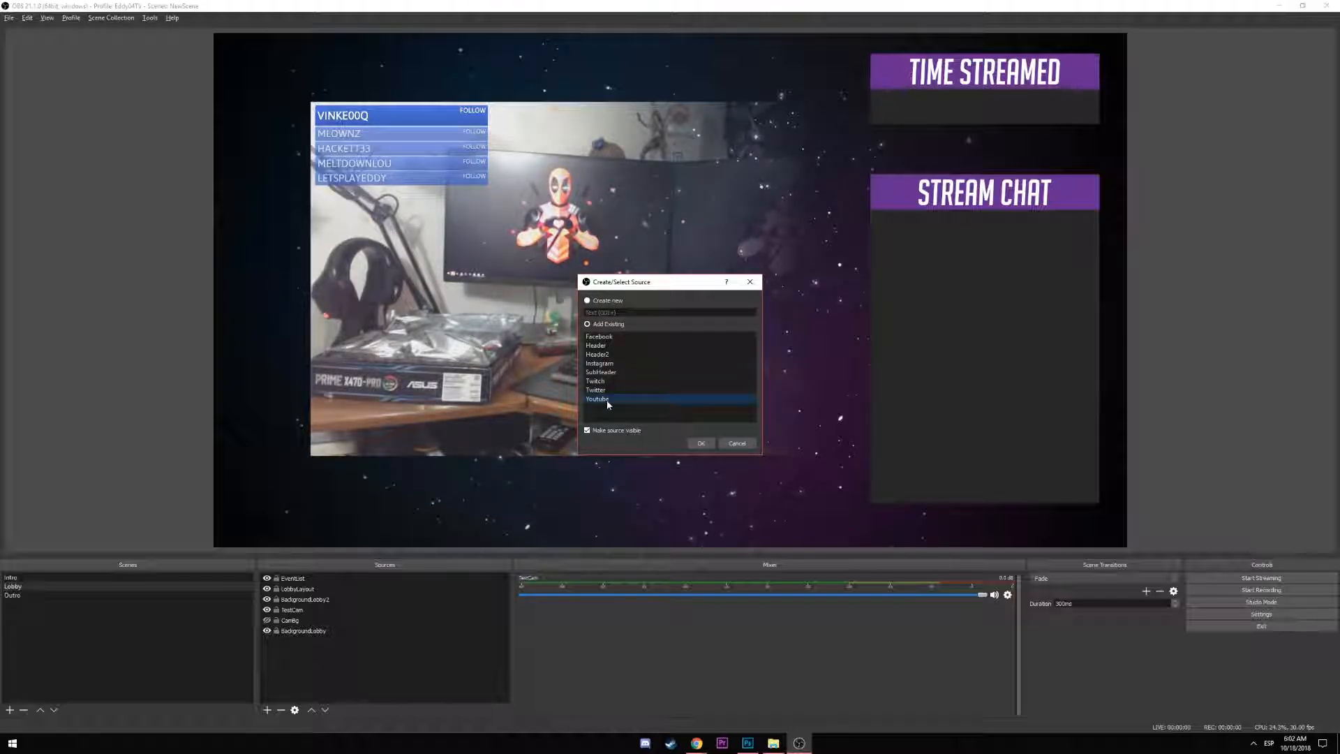
click(700, 443)
drag(253, 49, 420, 480)
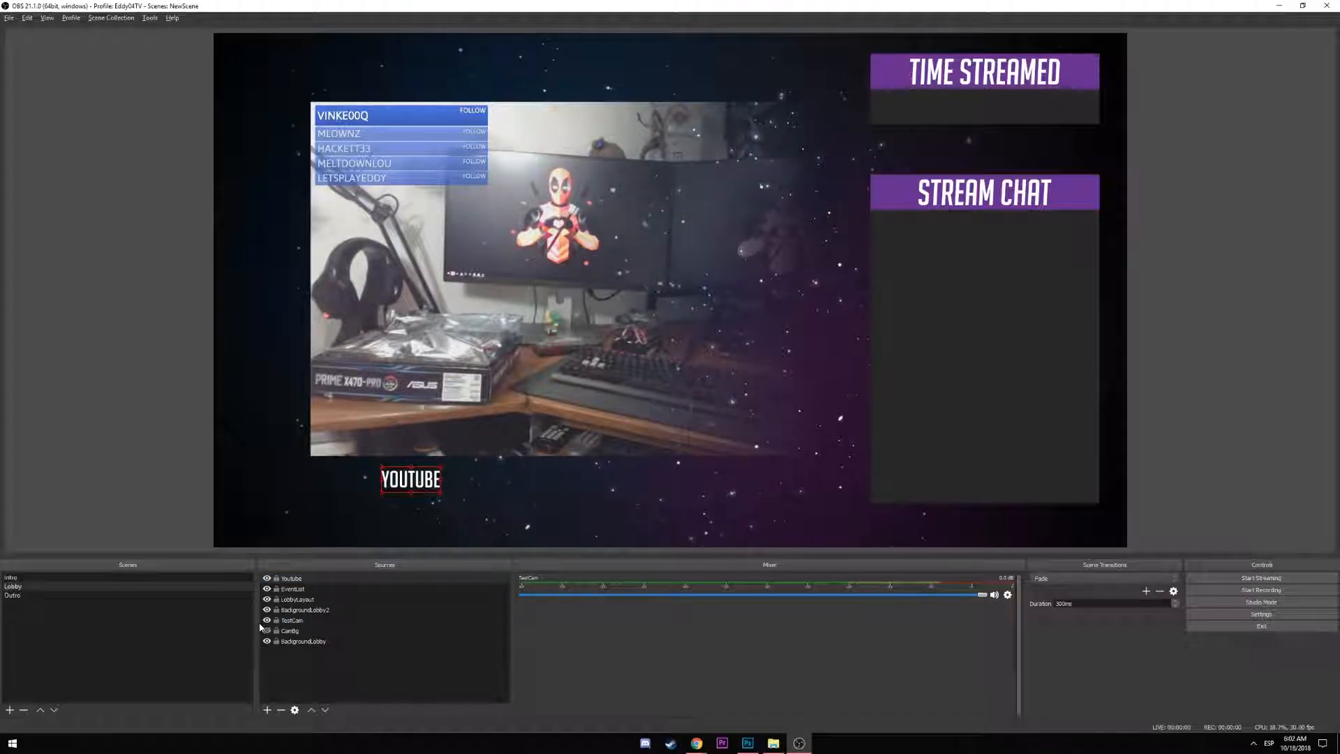
Check the Intro scene, then return to Lobby to add another source
click(32, 578)
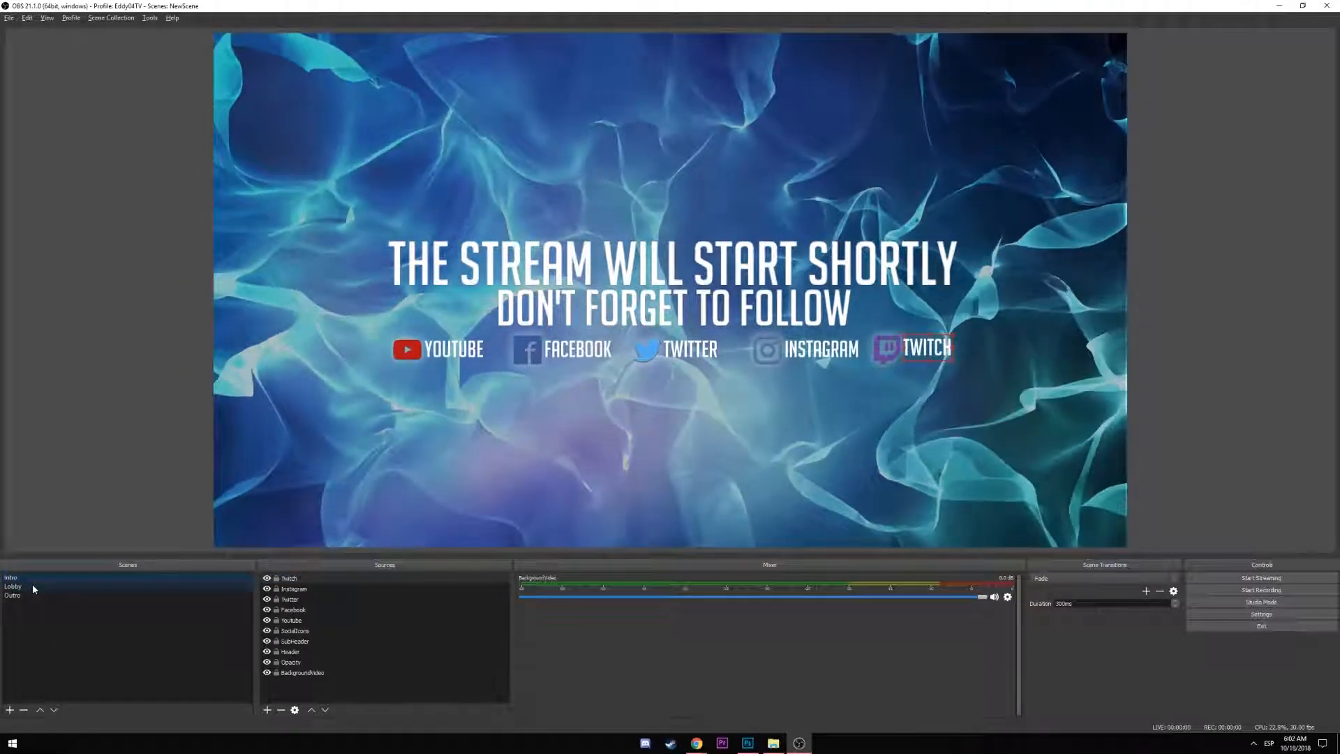
click(33, 587)
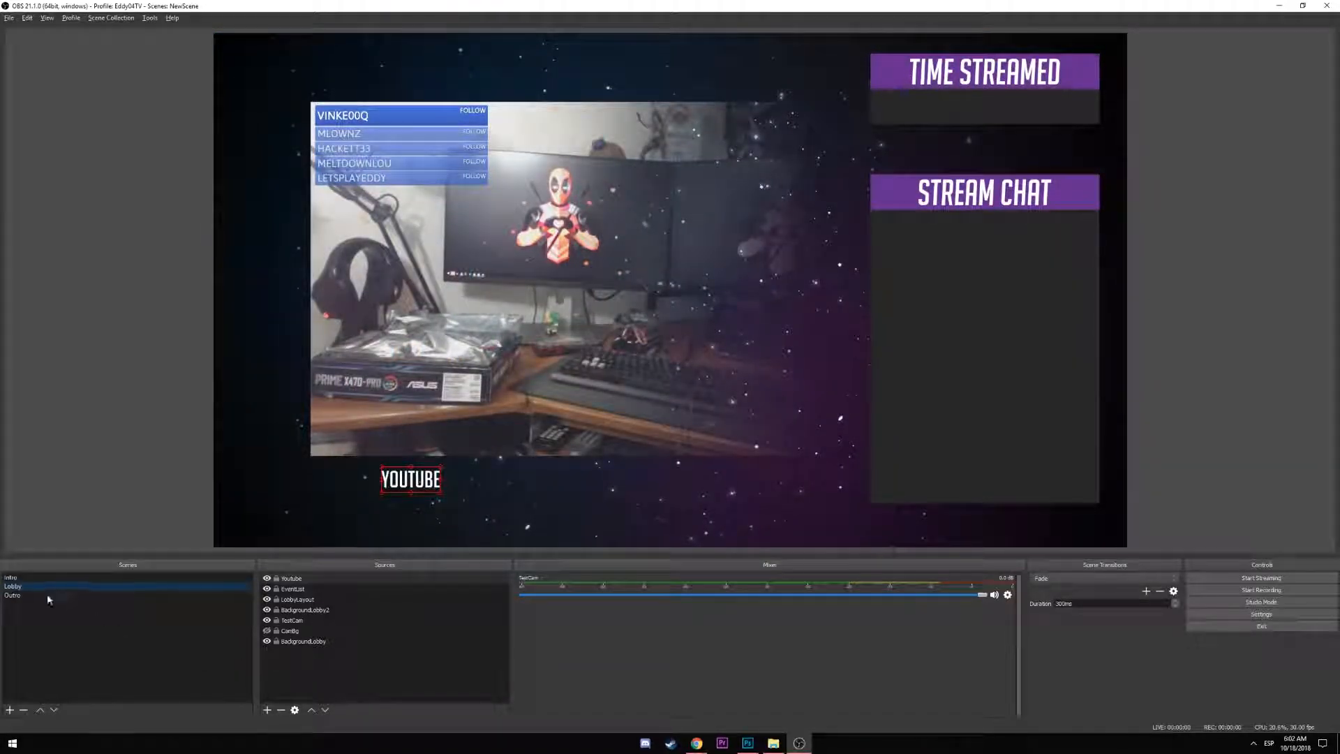
click(266, 710)
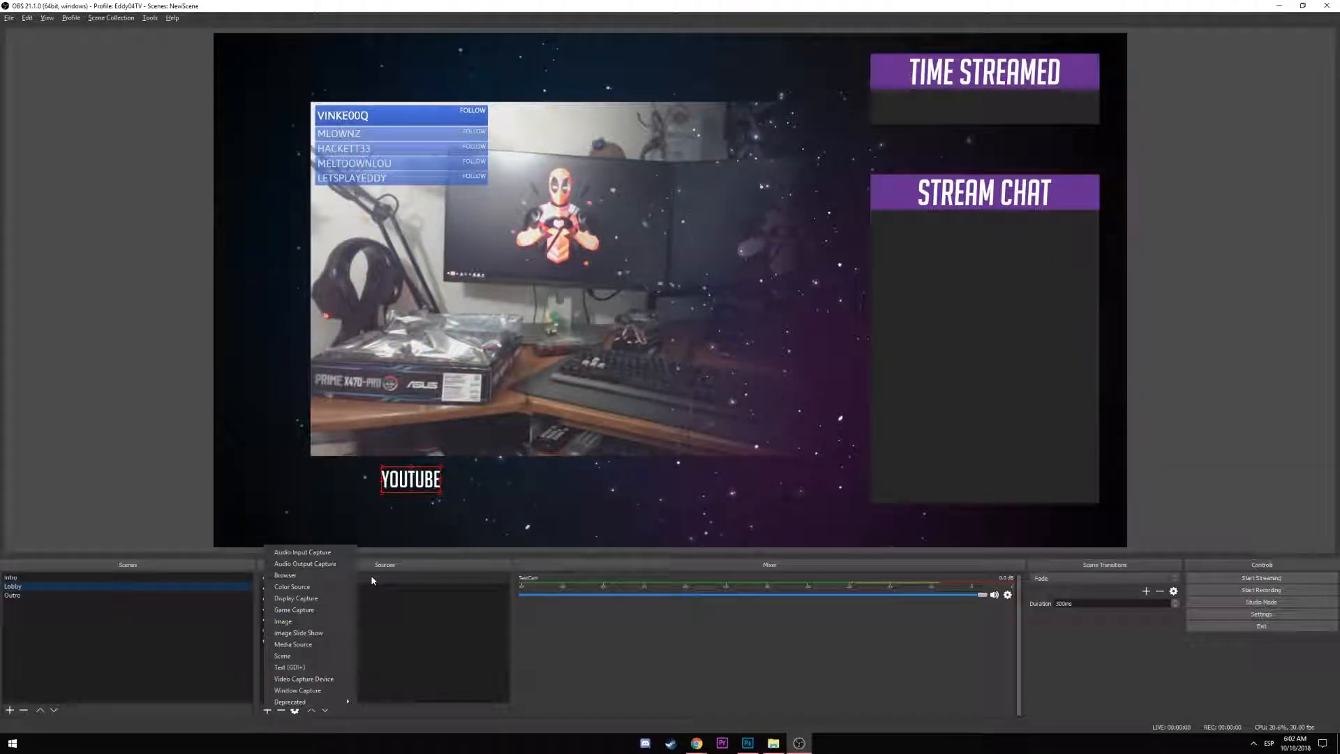
Add the existing SocialIcons image, scale it down, crop off Twitch, and set it below the webcam
click(300, 619)
click(597, 324)
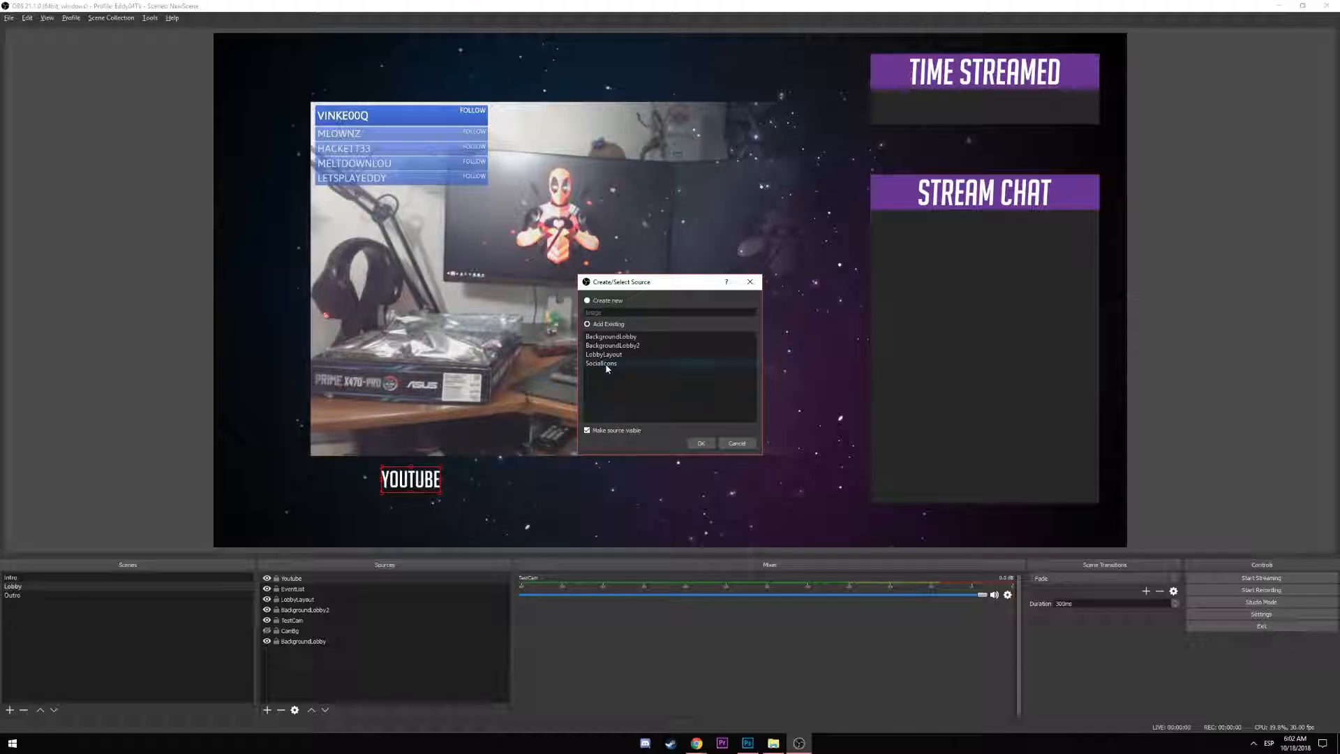
click(701, 443)
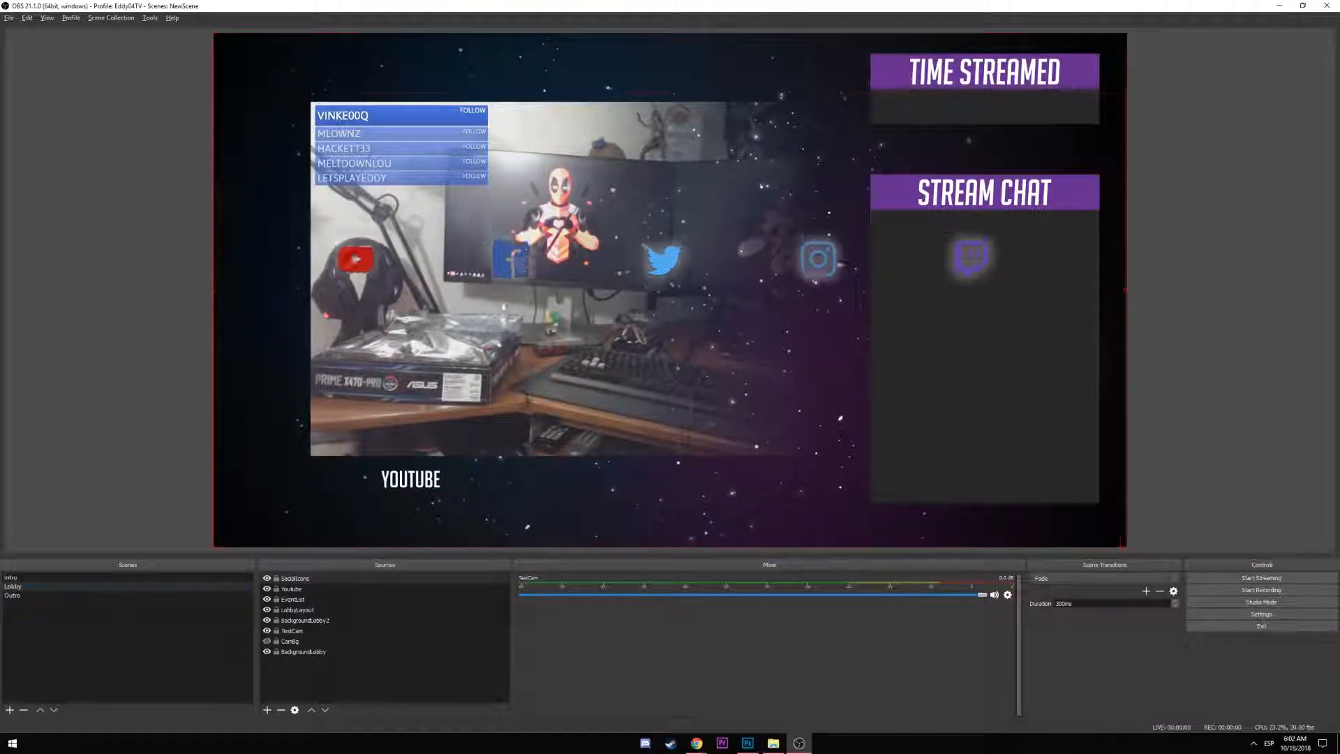
drag(491, 486, 488, 486)
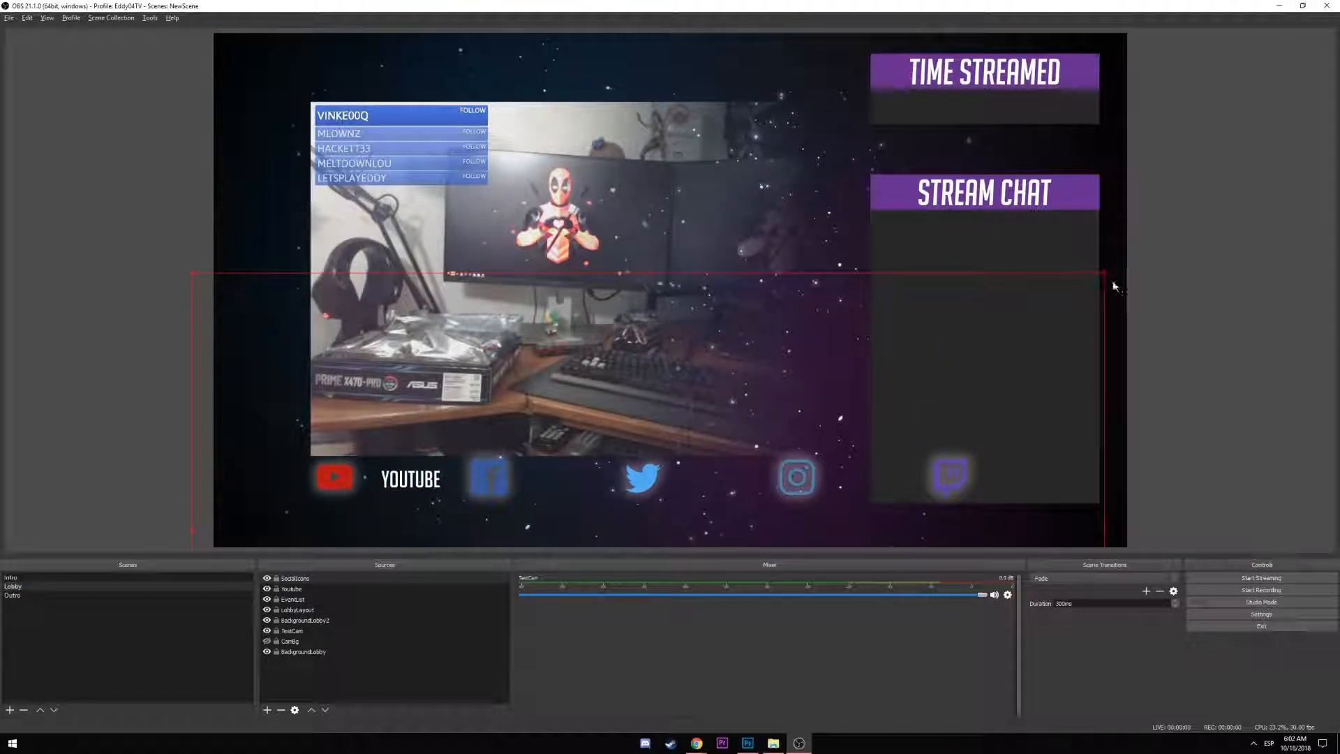
drag(1104, 275, 676, 408)
drag(622, 462, 650, 338)
drag(903, 472, 701, 478)
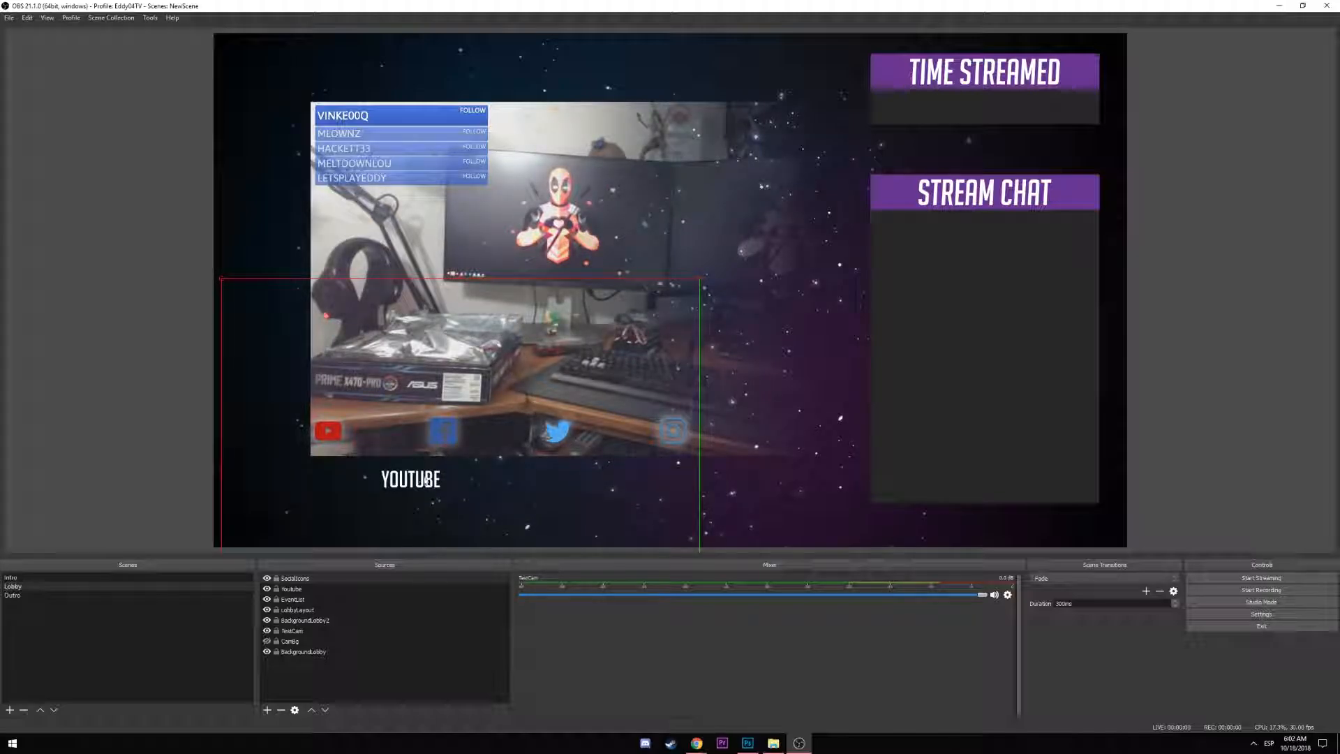
drag(439, 440, 439, 484)
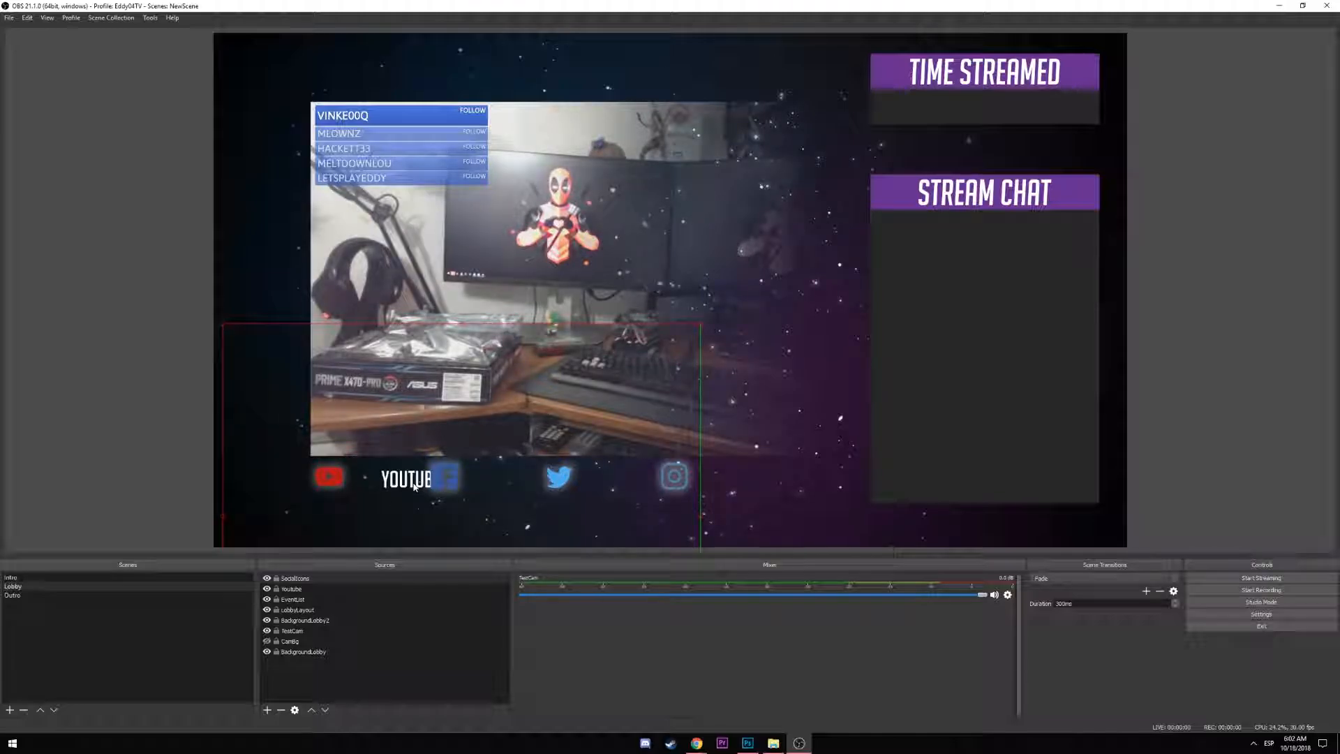
Raise the YOUTUBE label above the icons and align it beside the YouTube icon
click(412, 480)
key(ctrl+Up)
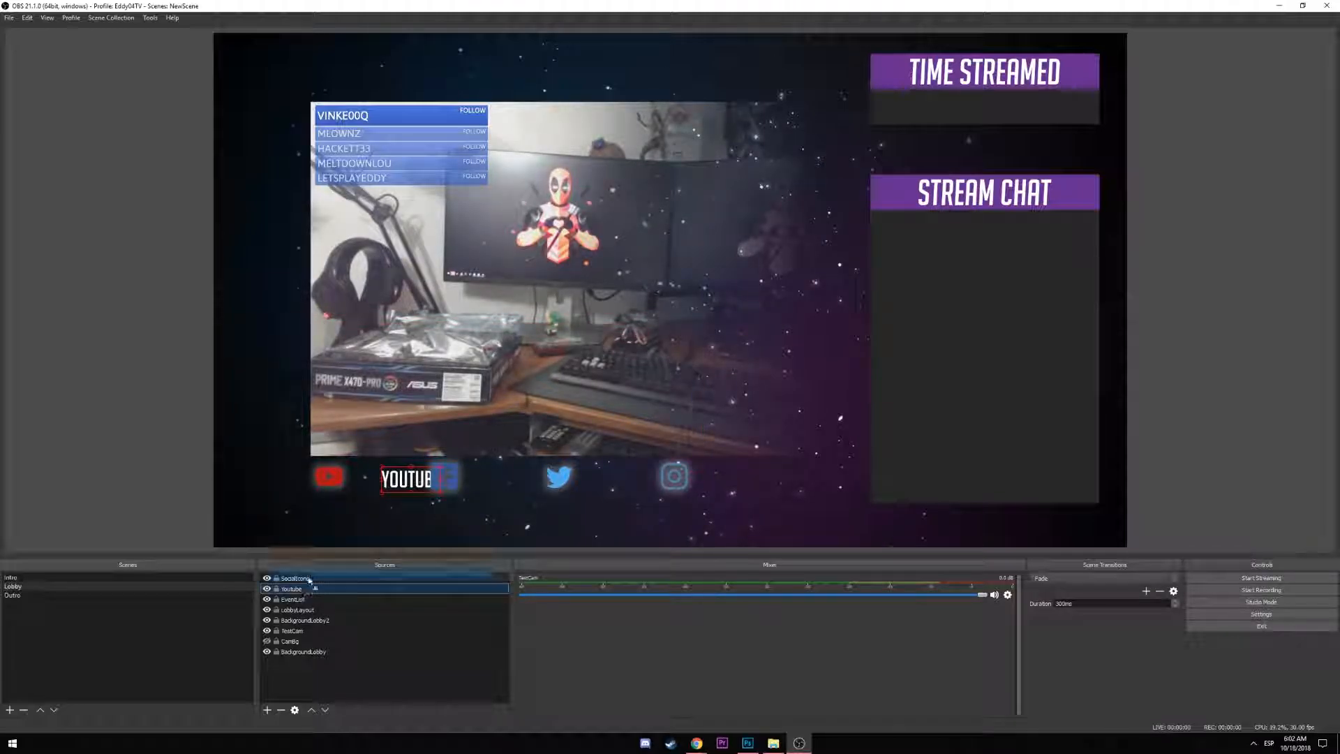
drag(407, 482, 375, 482)
key(Up)
key(Up)
key(Up)
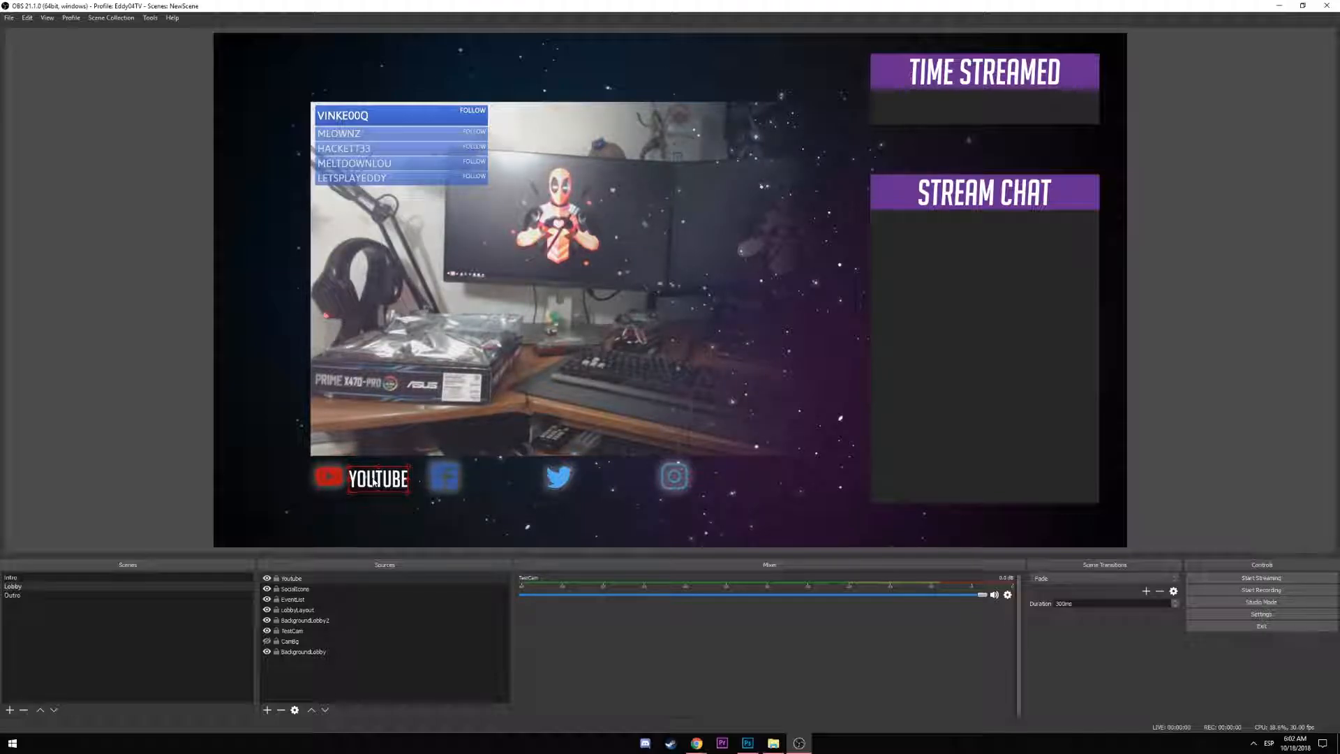
key(Right)
key(Right)
key(Right)
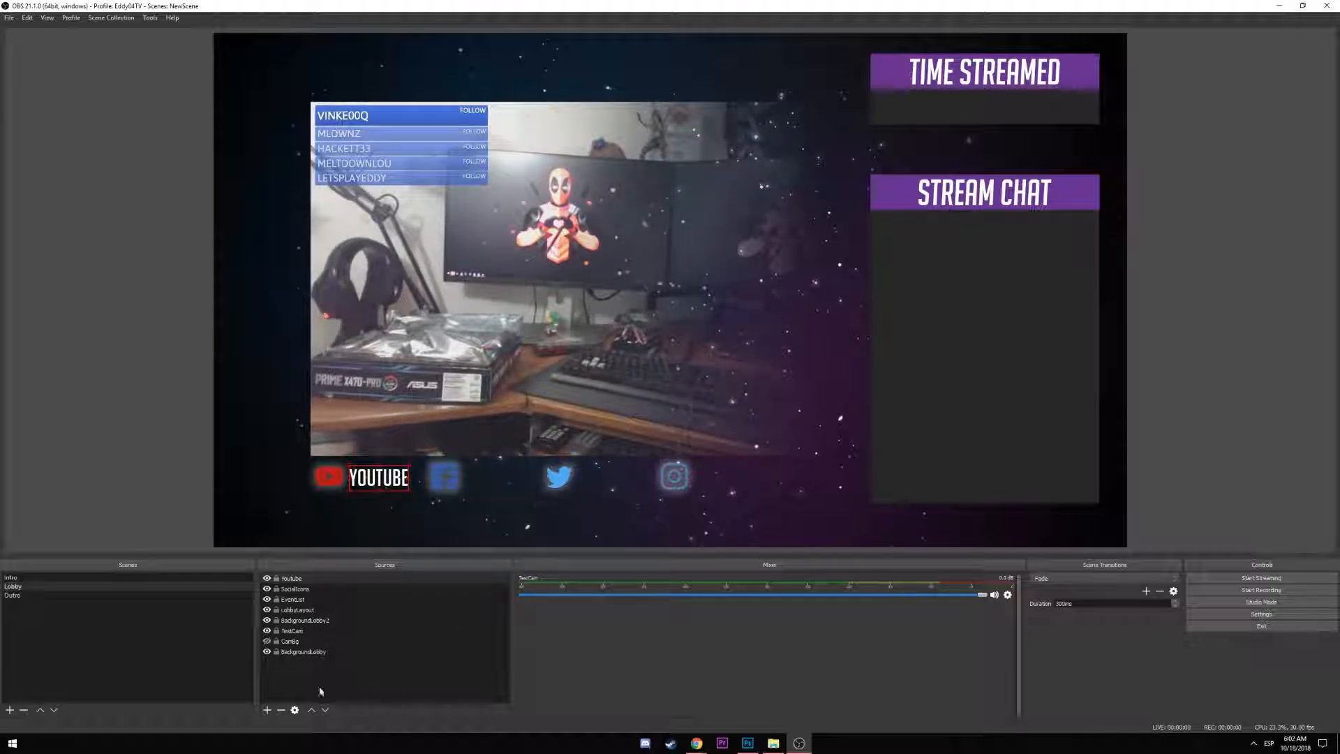
Add the existing Facebook text source and place FACEBOOK beside its icon
click(269, 710)
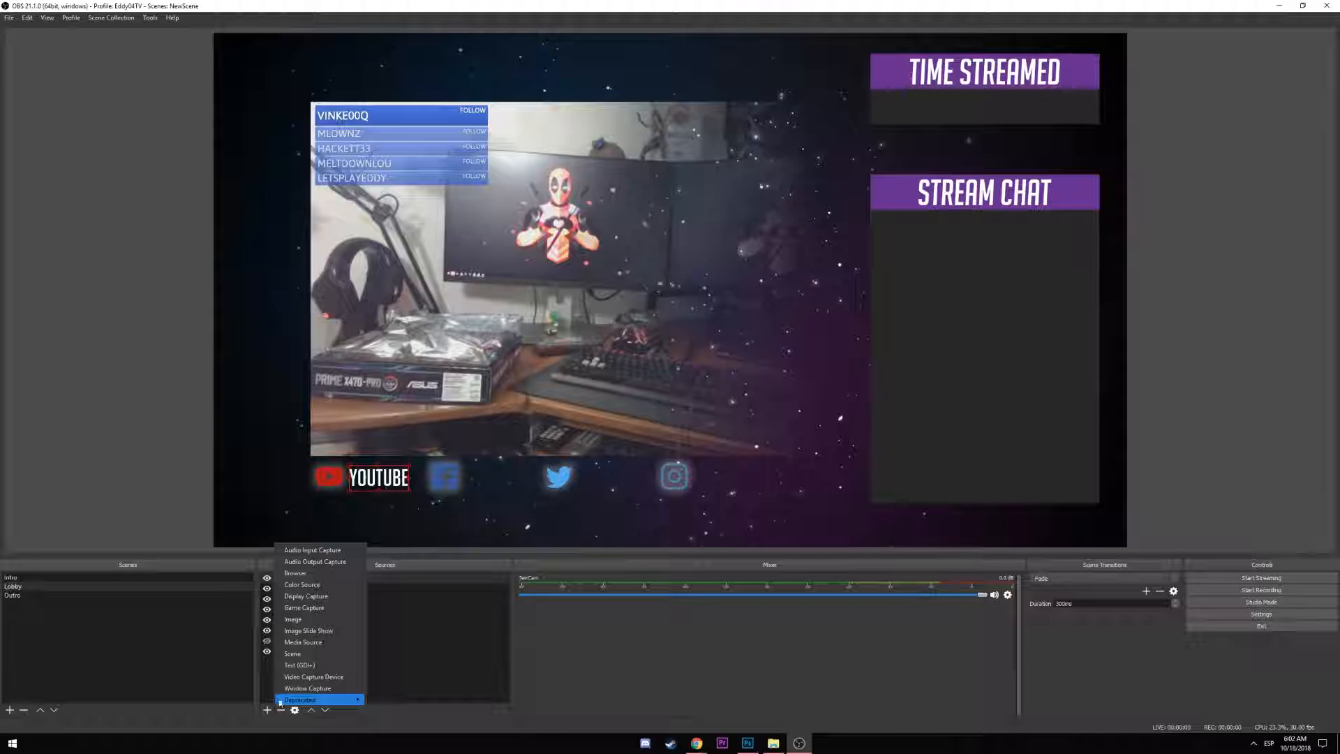
click(308, 664)
click(588, 324)
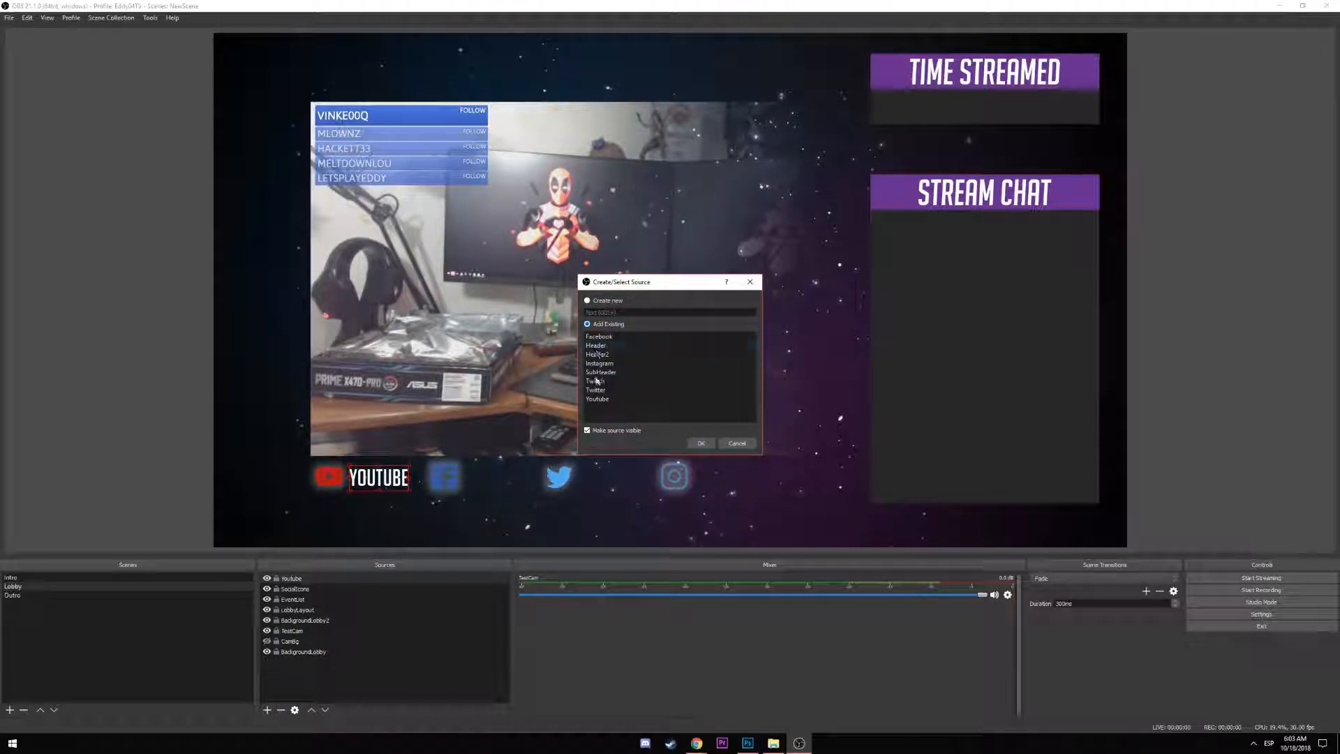
click(606, 338)
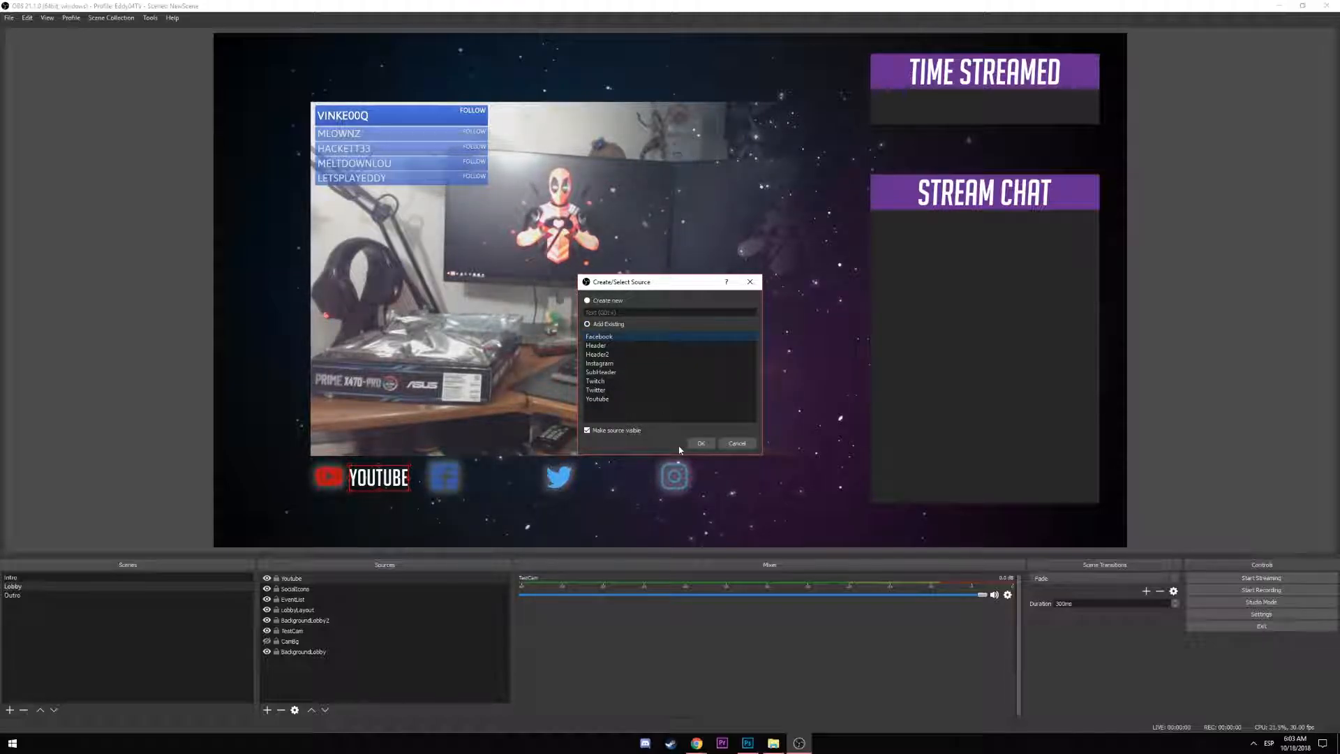
click(700, 444)
drag(248, 48, 497, 480)
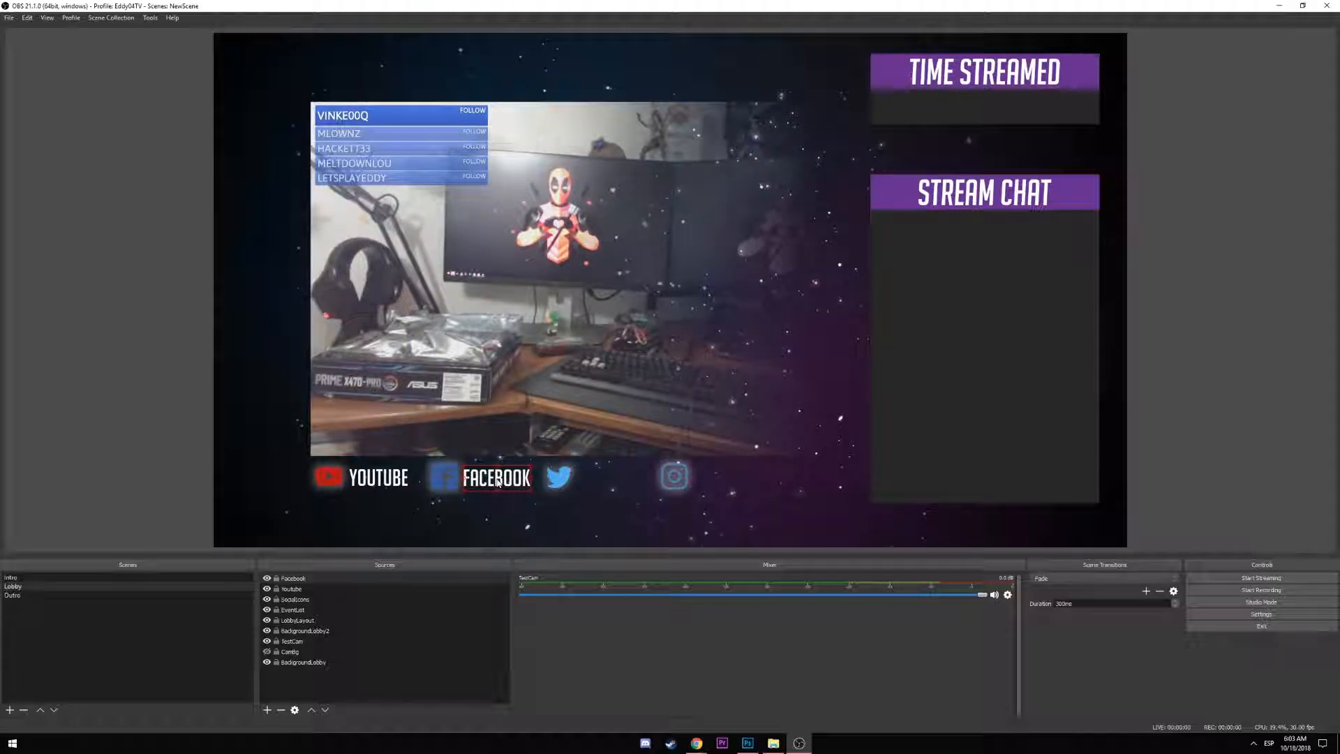
Add the existing Twitter text source and place TWITTER beside the bird icon
click(267, 710)
click(314, 621)
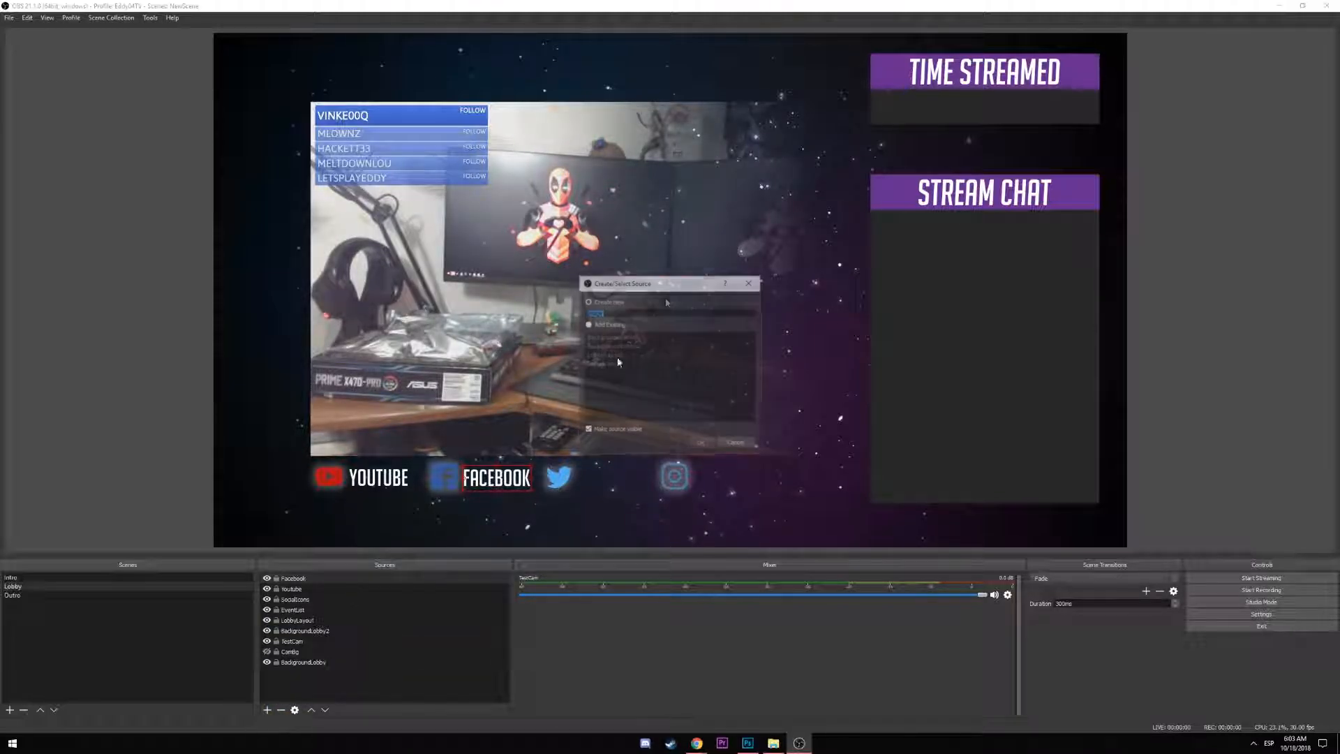
click(737, 443)
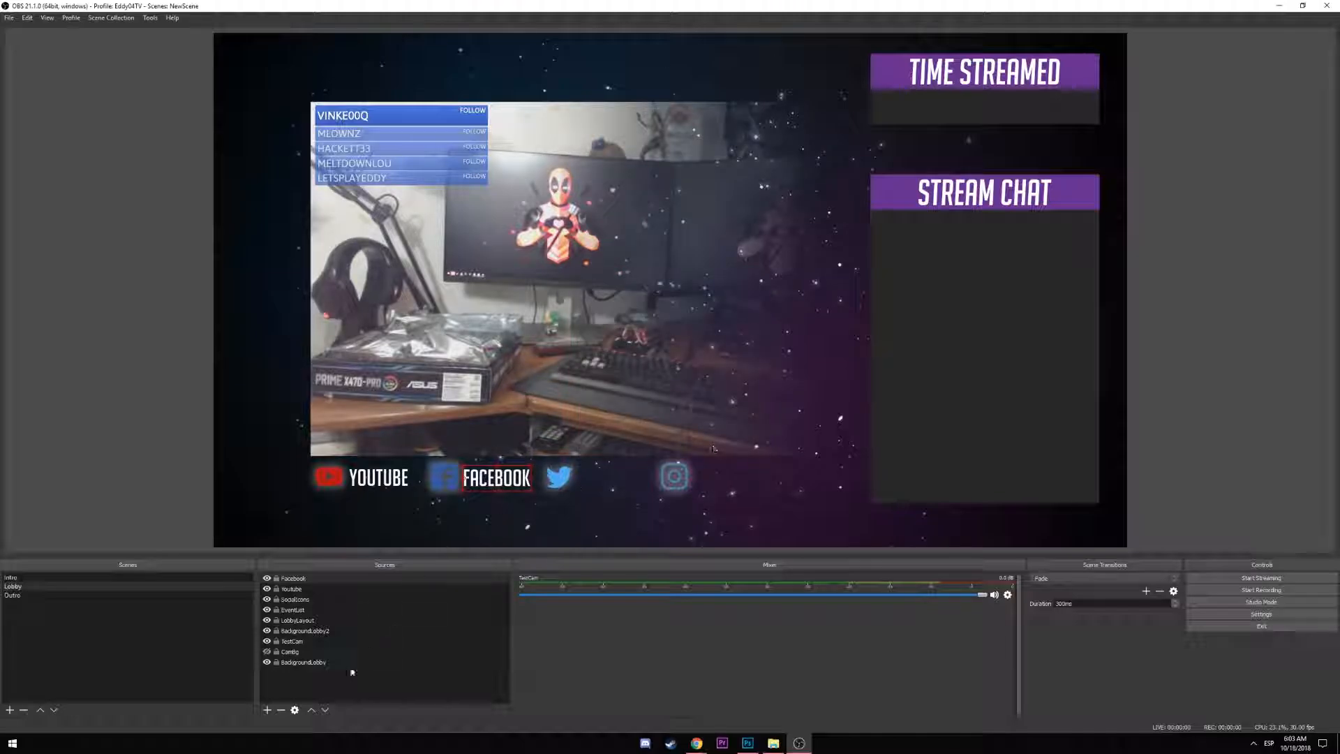
click(267, 710)
click(314, 659)
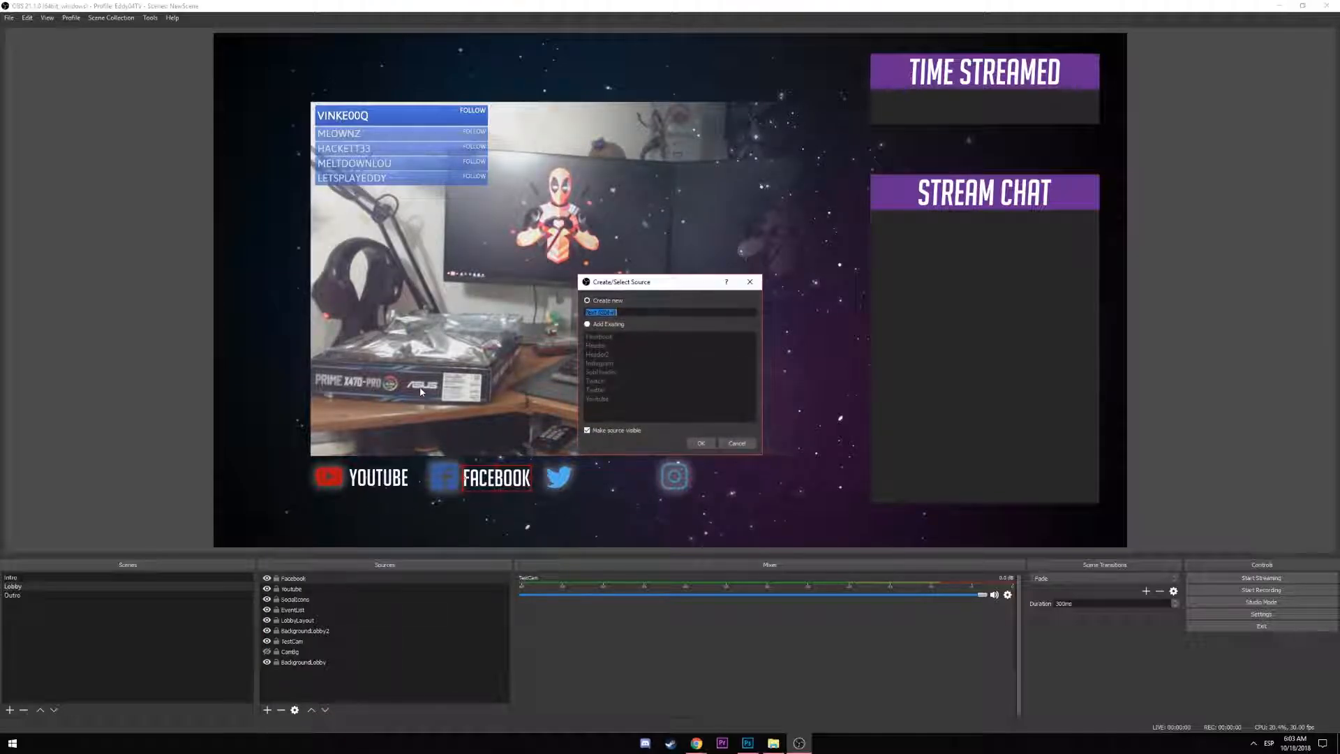
click(617, 324)
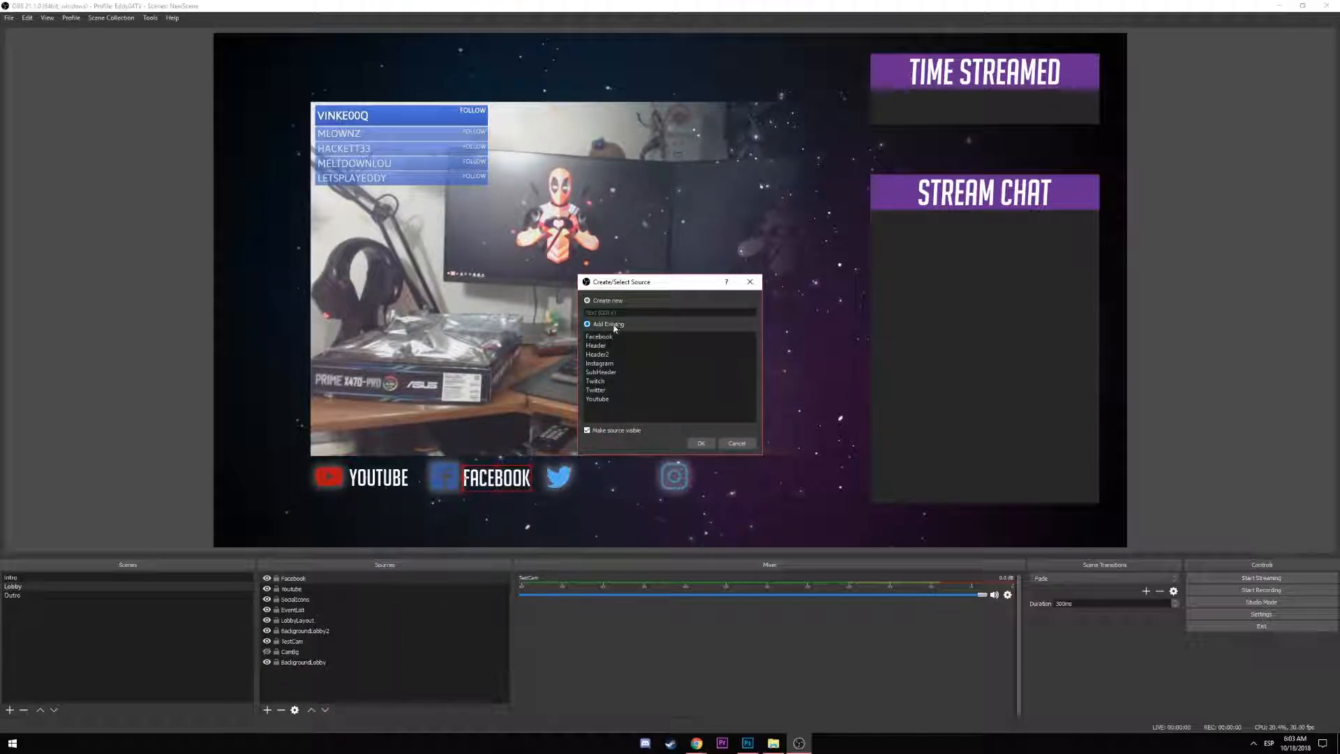
click(598, 389)
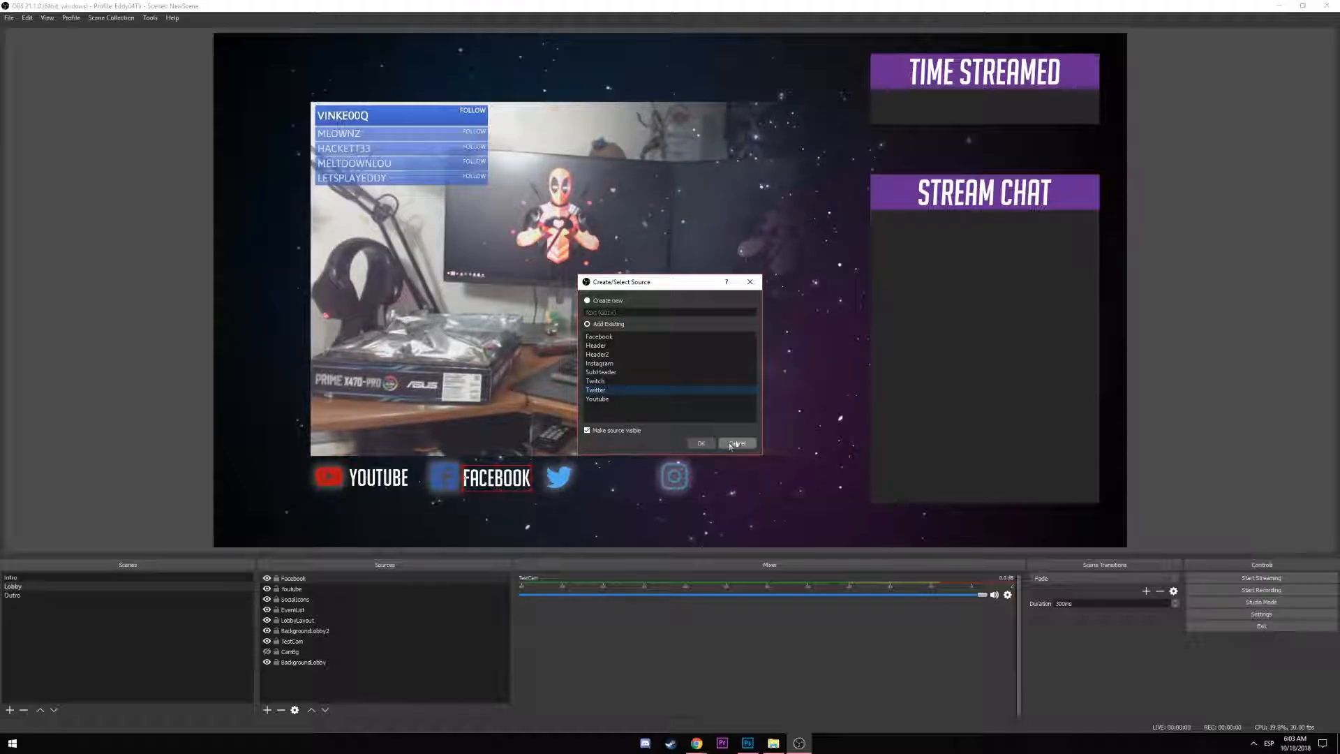
click(701, 443)
drag(243, 58, 607, 478)
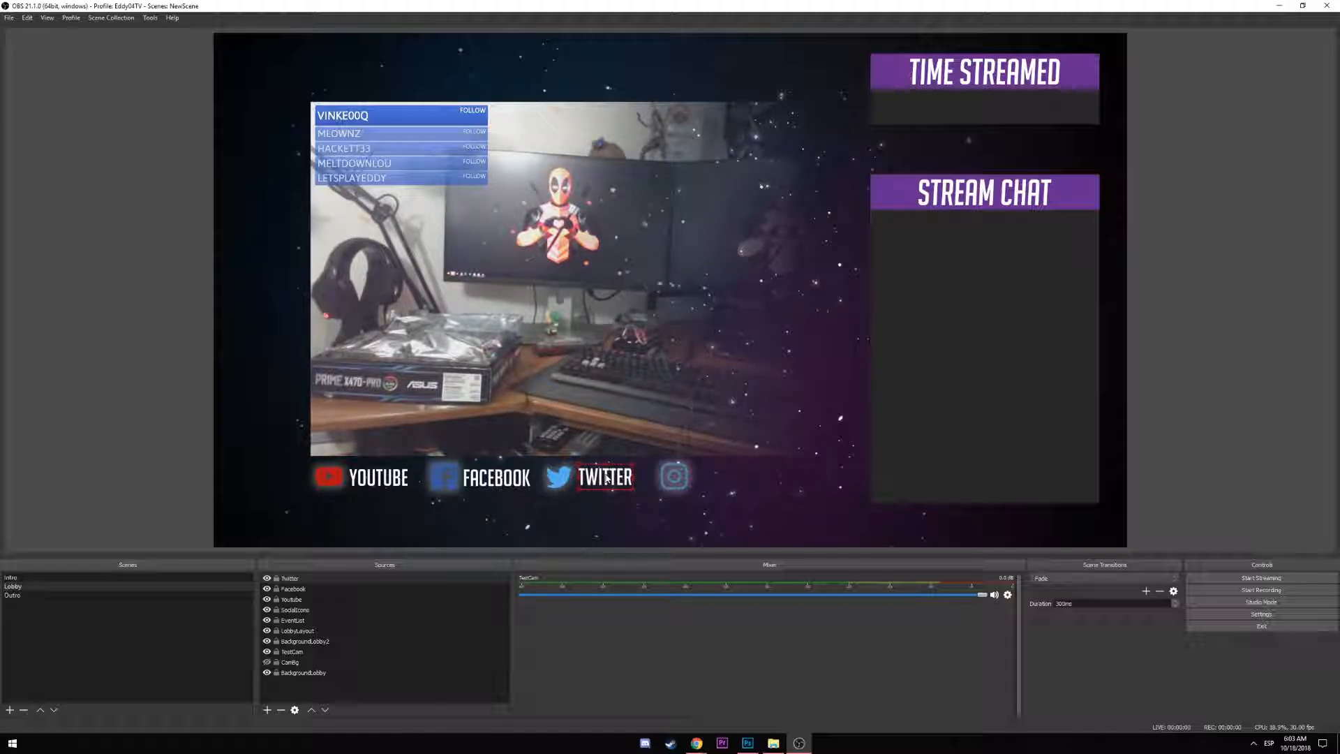
Add the existing Instagram text source beside its icon, then select BackgroundLobby2
click(267, 710)
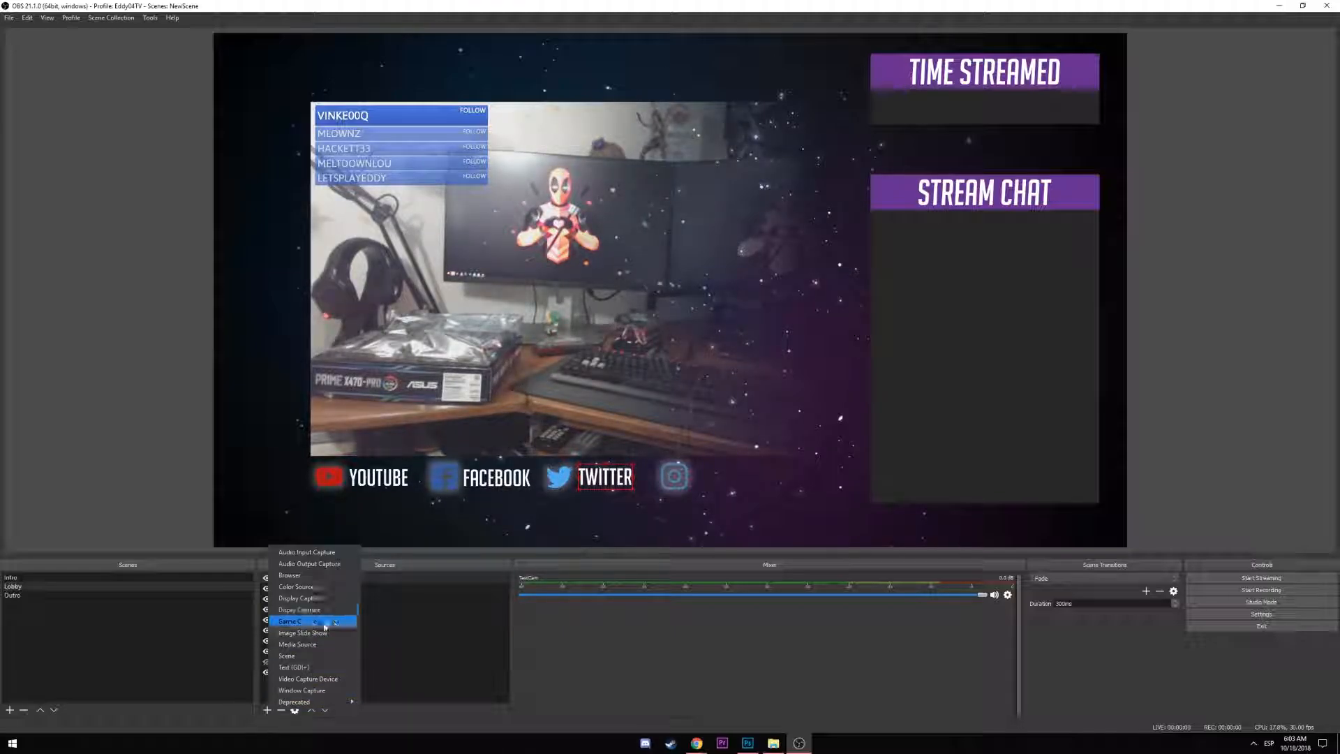
click(309, 668)
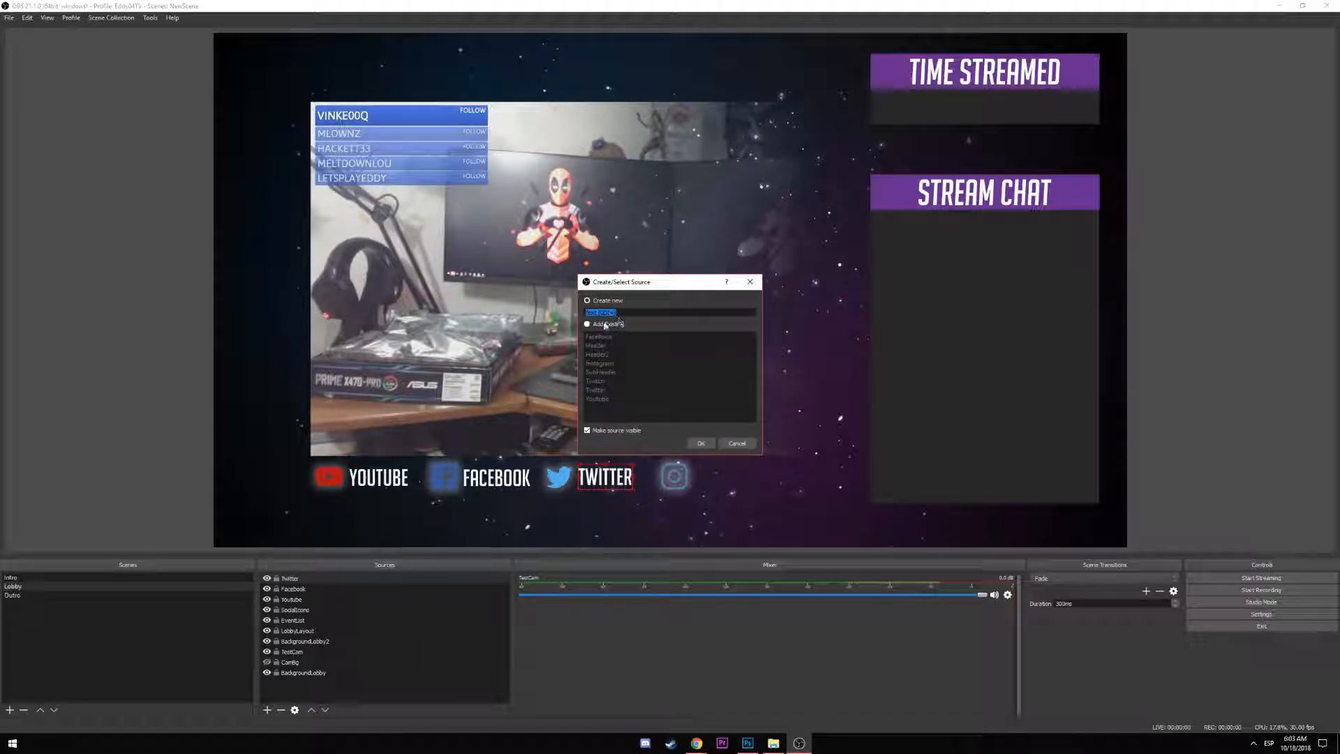
click(590, 324)
click(600, 363)
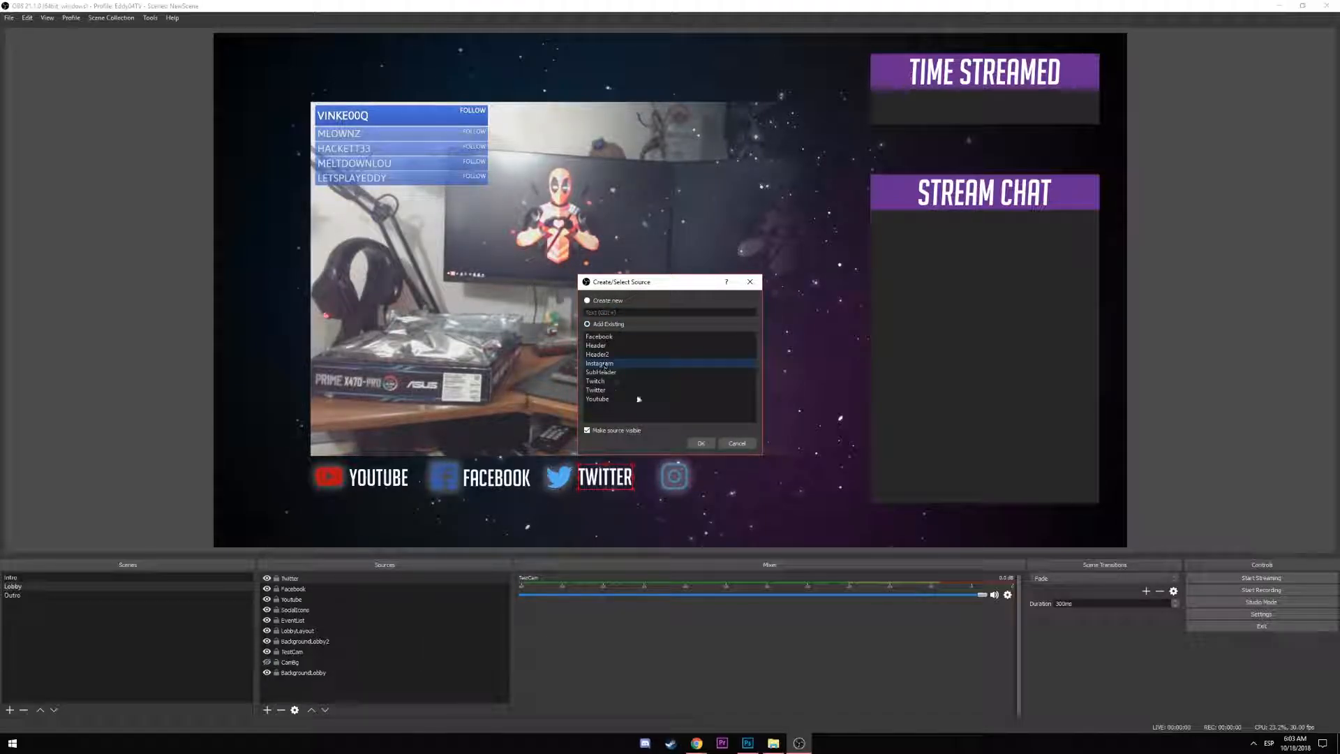
click(699, 443)
drag(265, 46, 745, 480)
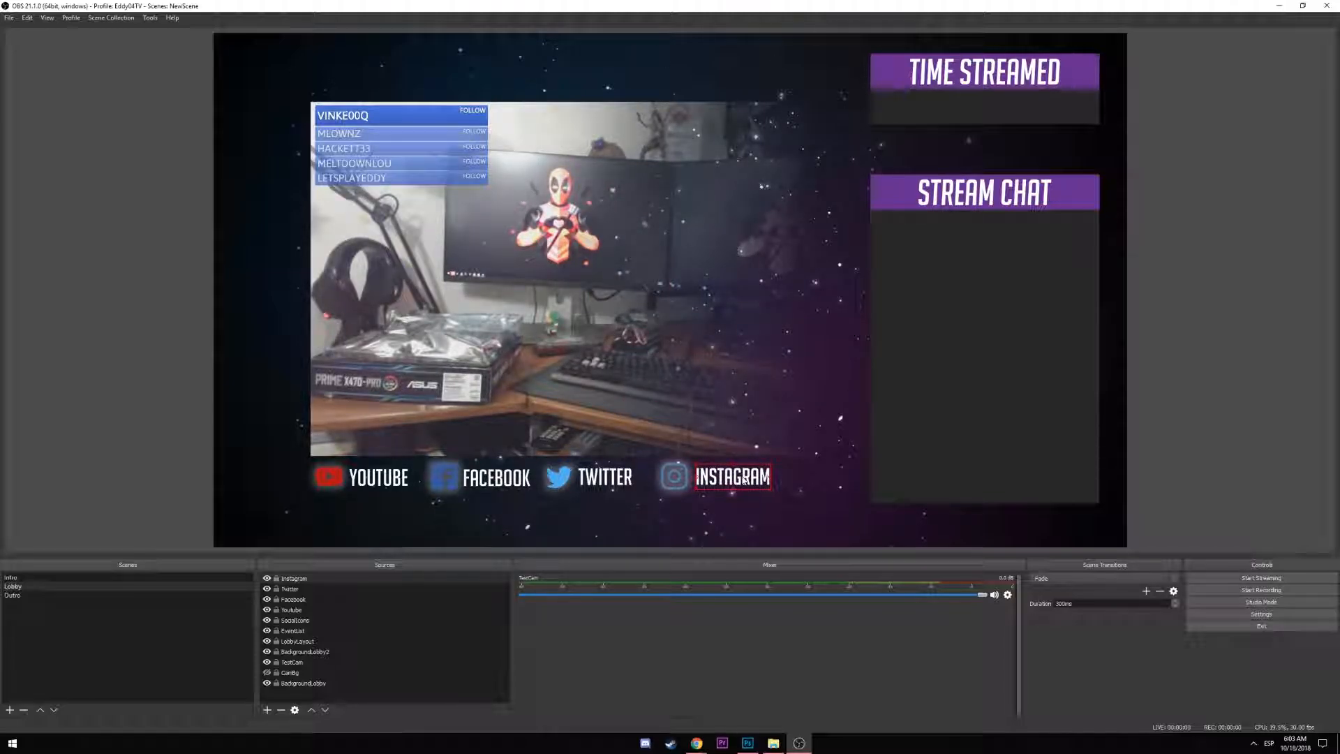
click(389, 651)
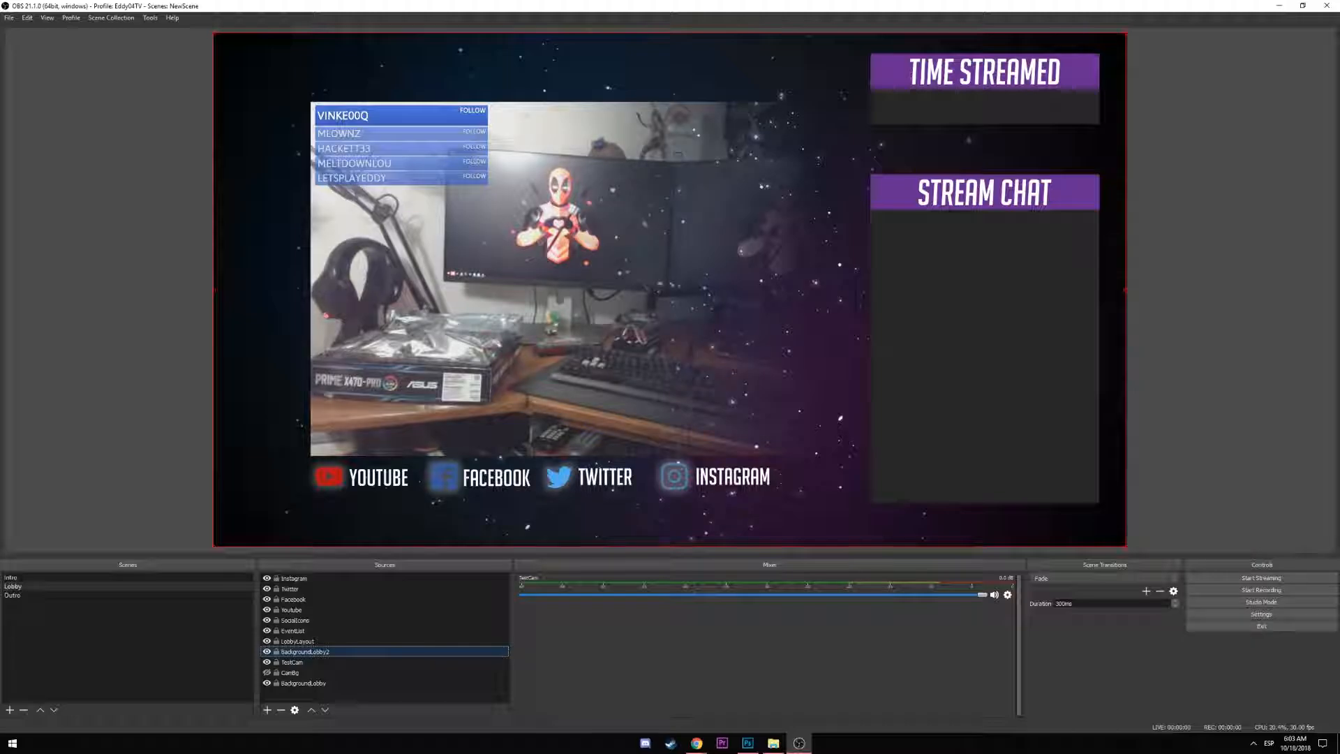
Send a test follow alert from the browser dashboard so a new follower tops the event list
key(alt+Tab)
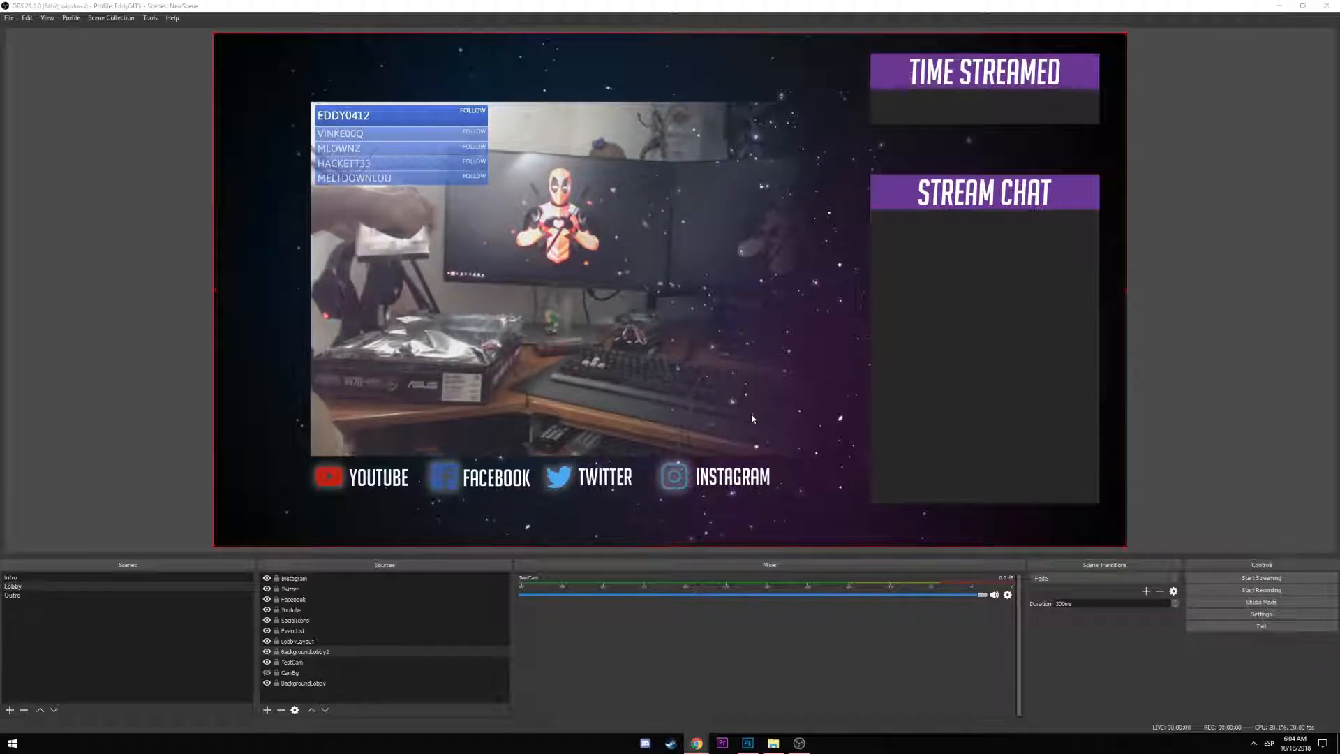
click(267, 710)
Add a browser source named TipJar to the Lobby scene, accepting its widget settings
click(293, 594)
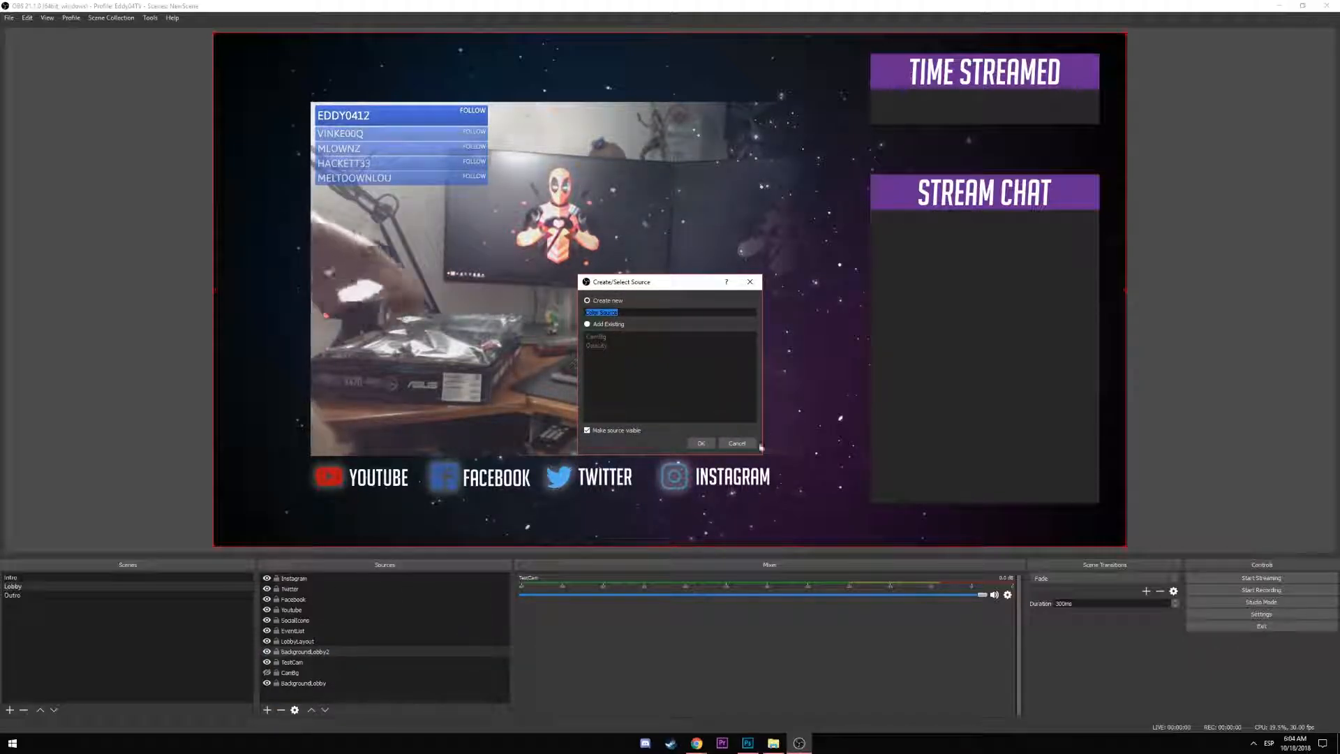
click(736, 443)
click(267, 710)
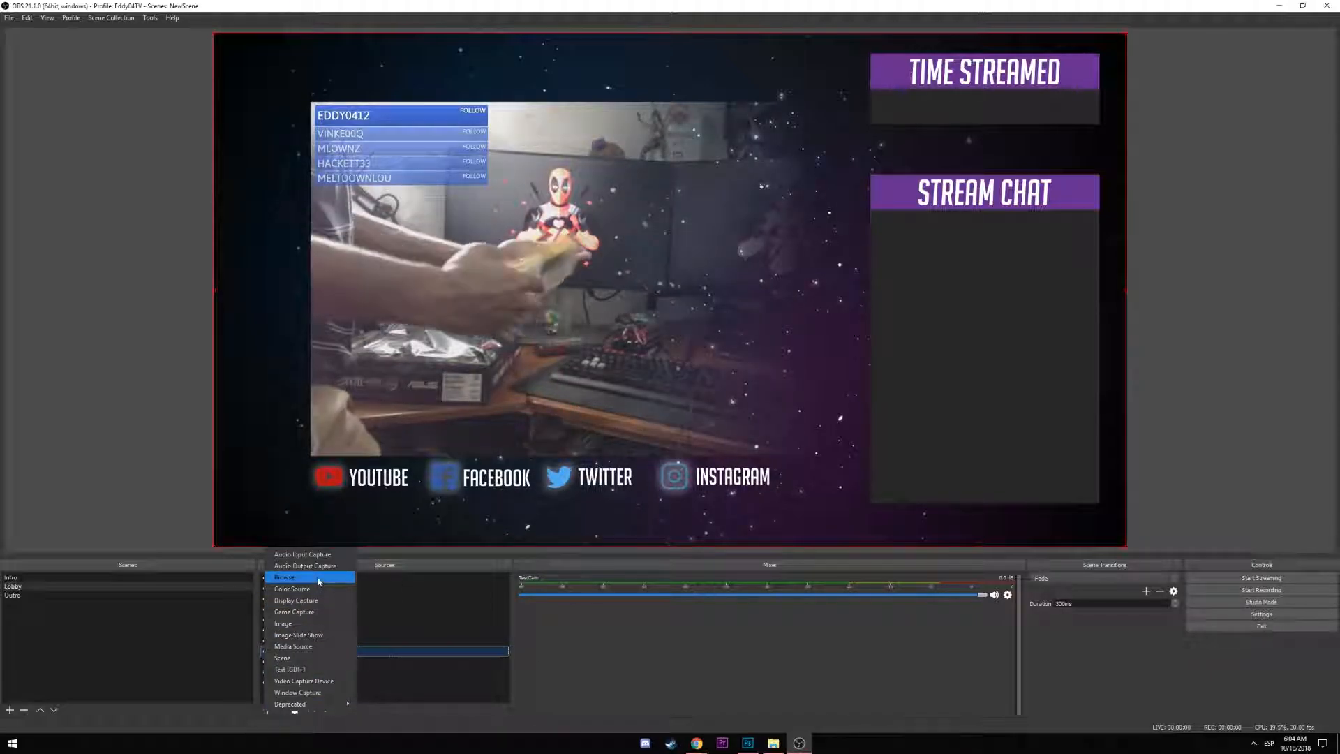
click(286, 577)
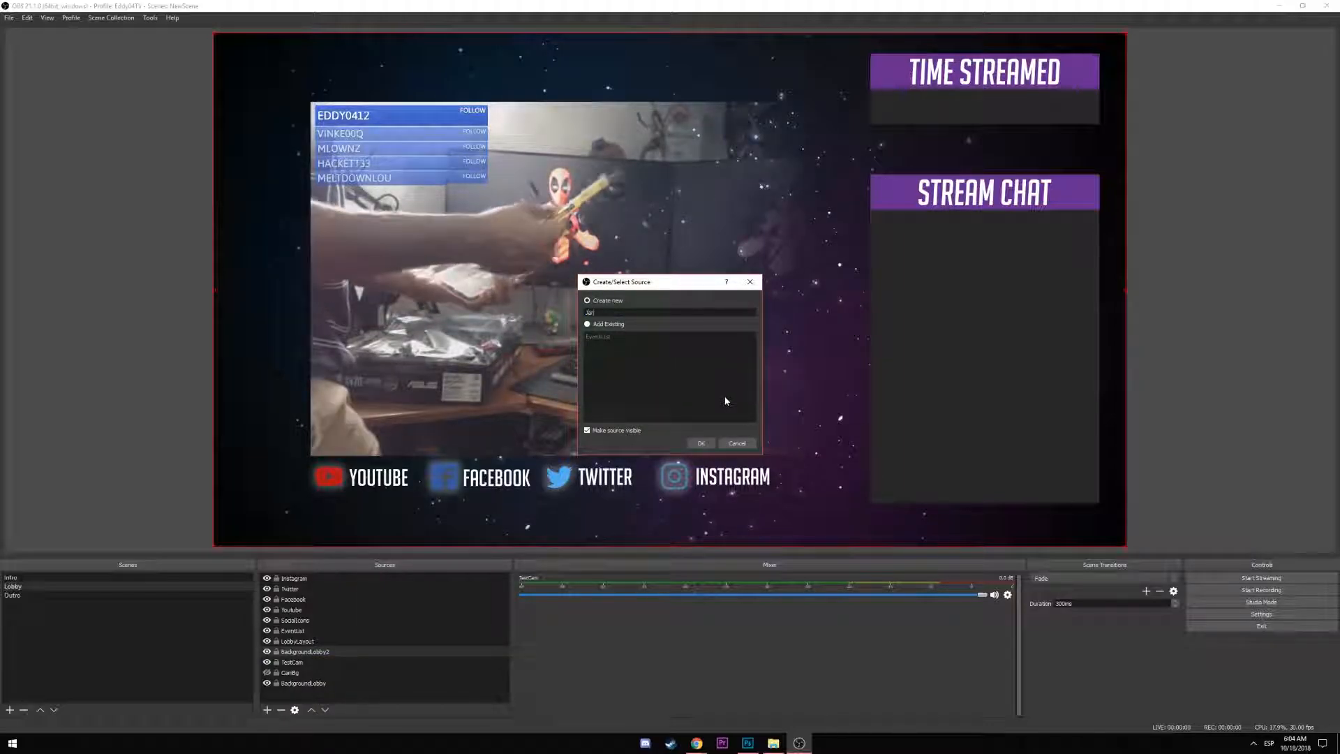
text(Ja)
key(BackSpace)
key(BackSpace)
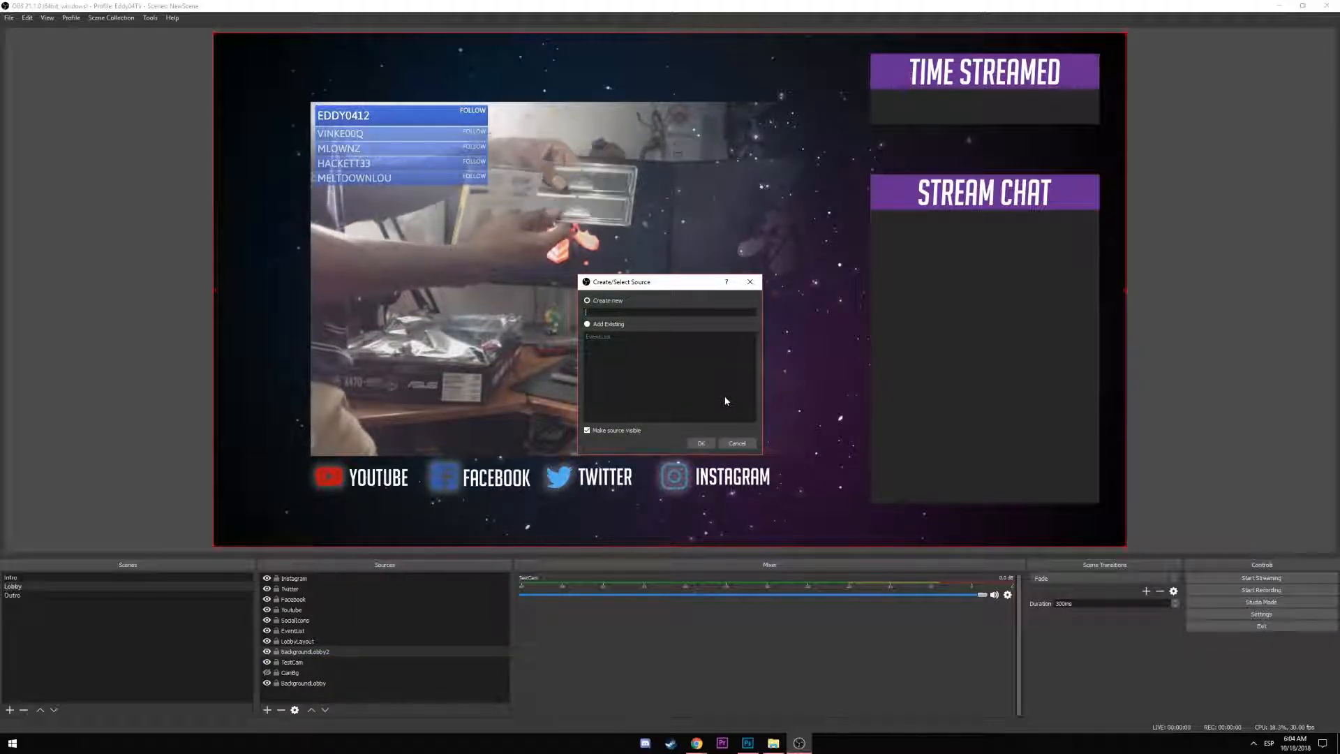
text(TipJar)
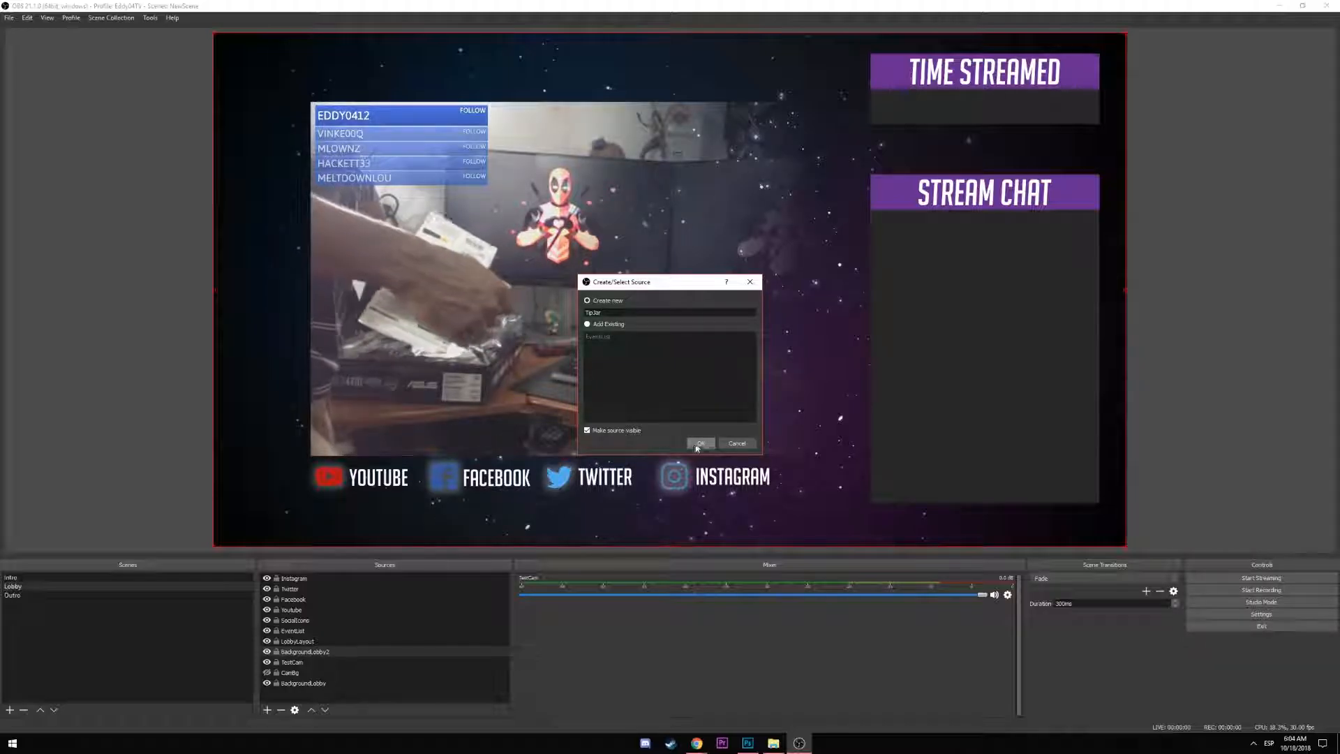
click(701, 444)
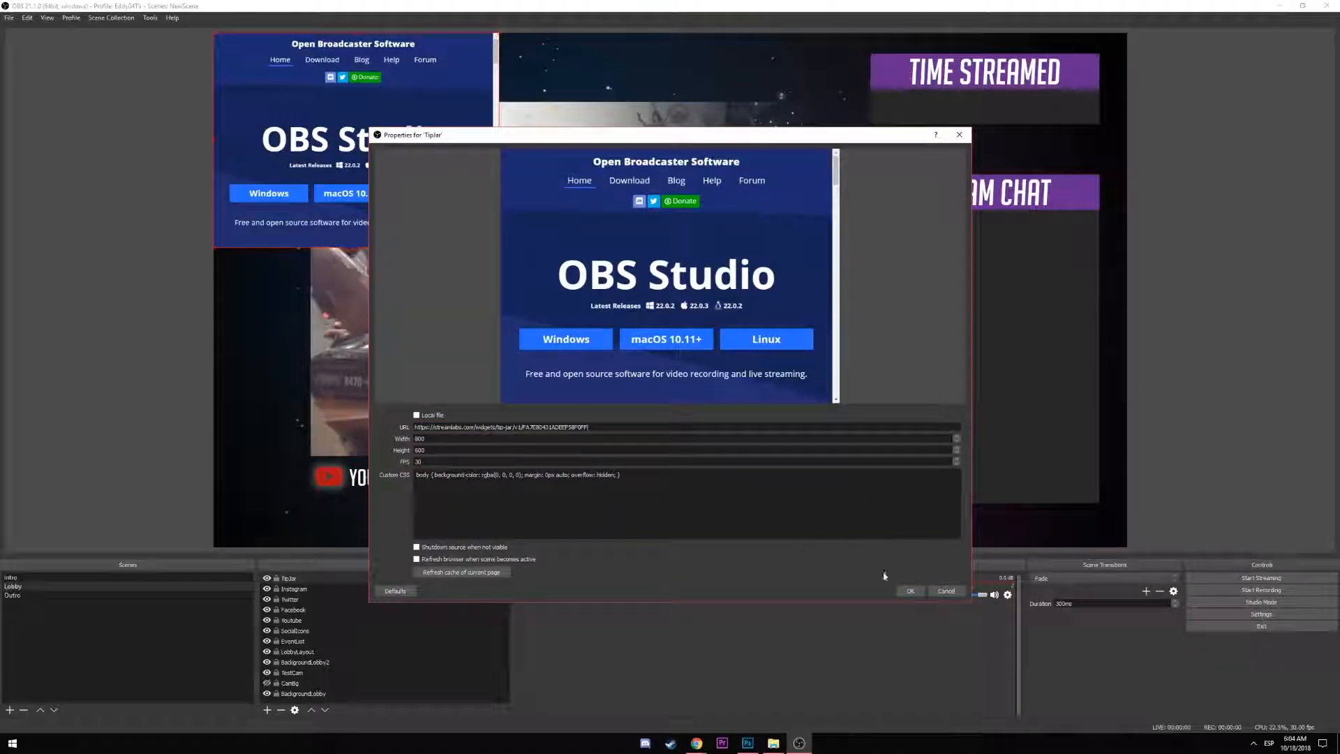
click(910, 590)
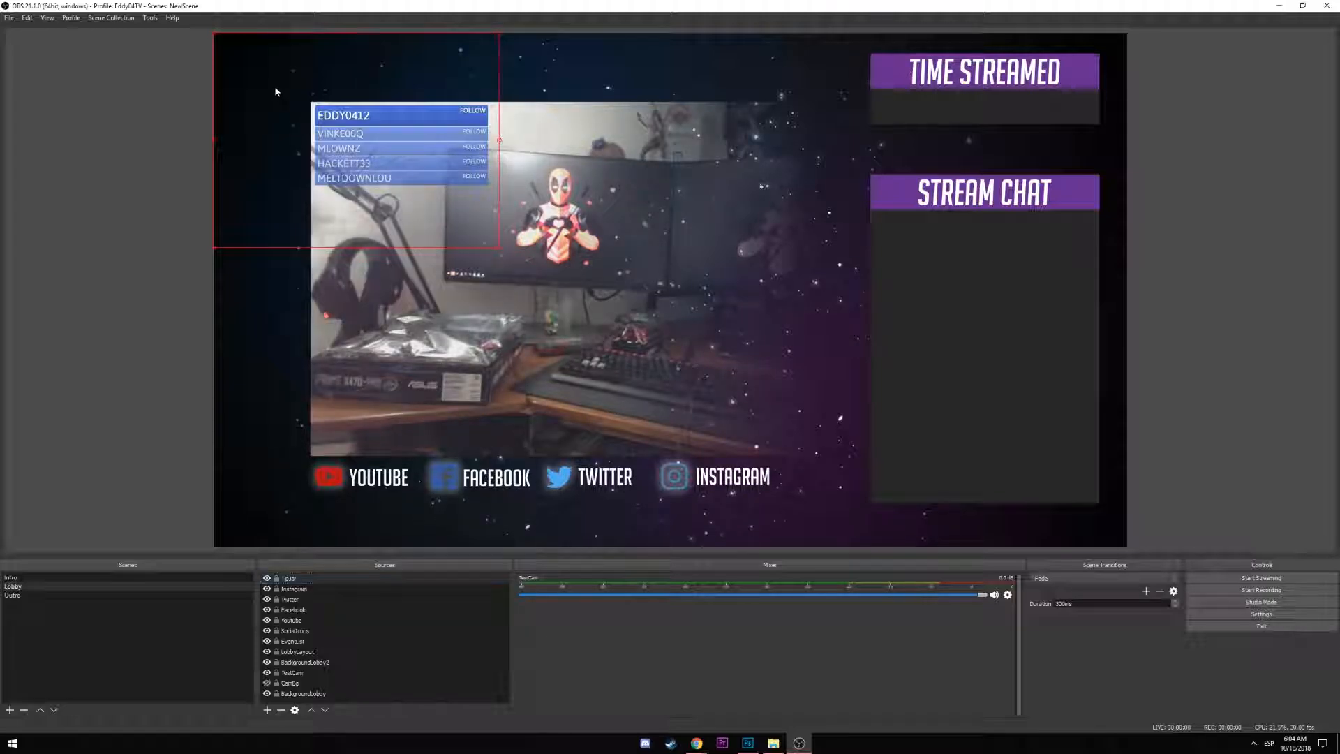
Position the TipJar widget over the lower-left of the webcam area
drag(276, 87, 280, 311)
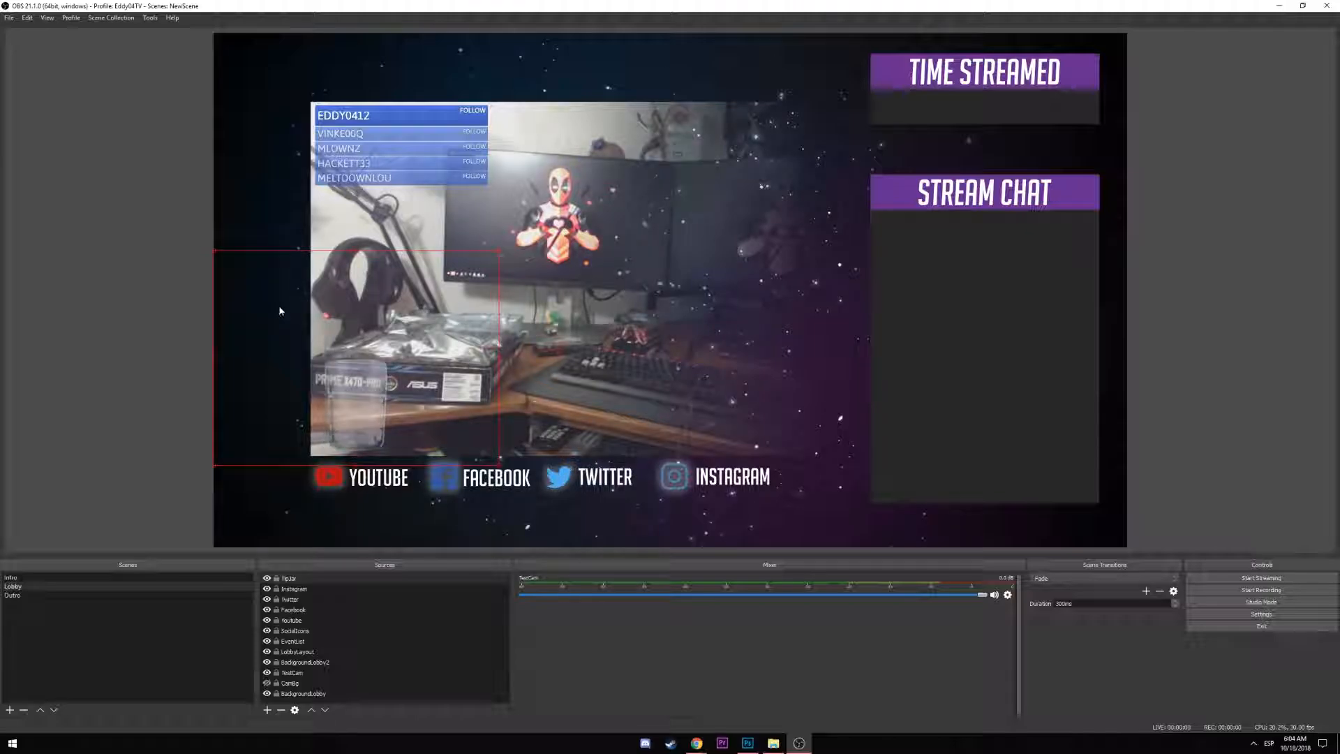
drag(377, 387, 372, 395)
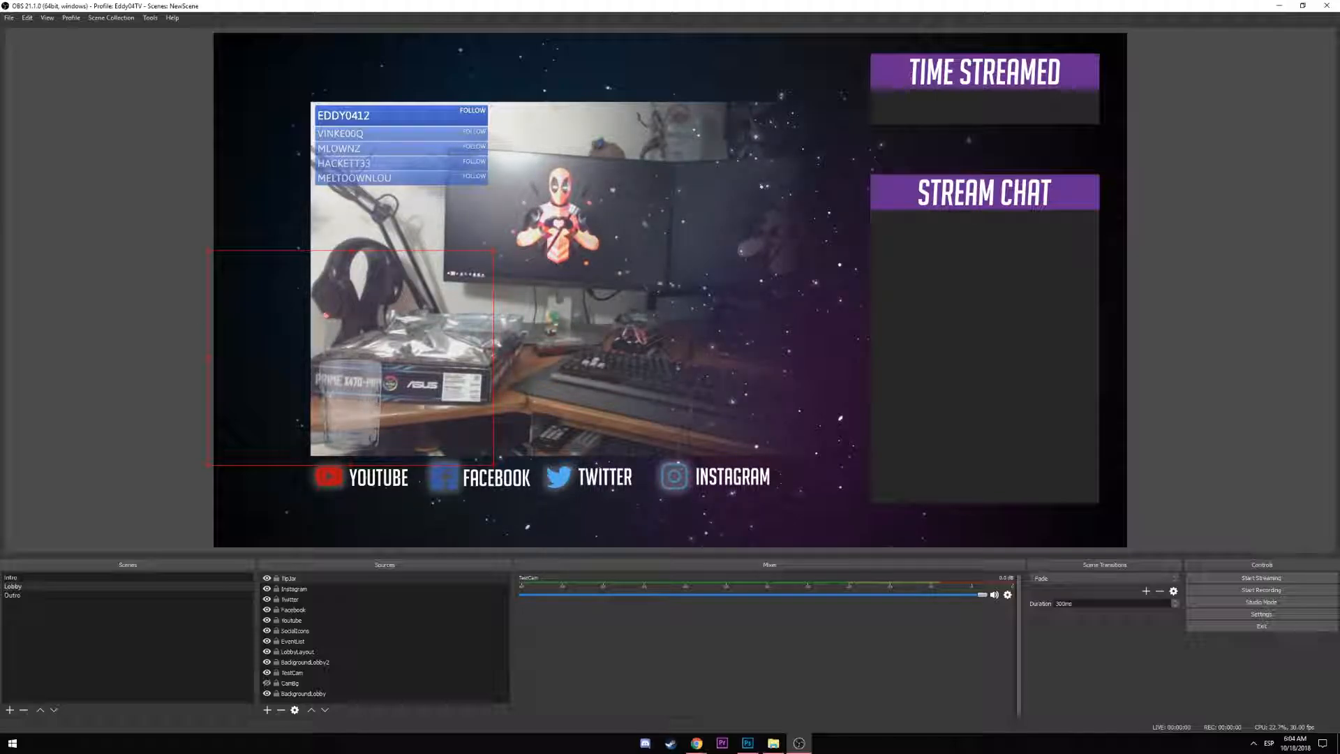
key(alt+Tab)
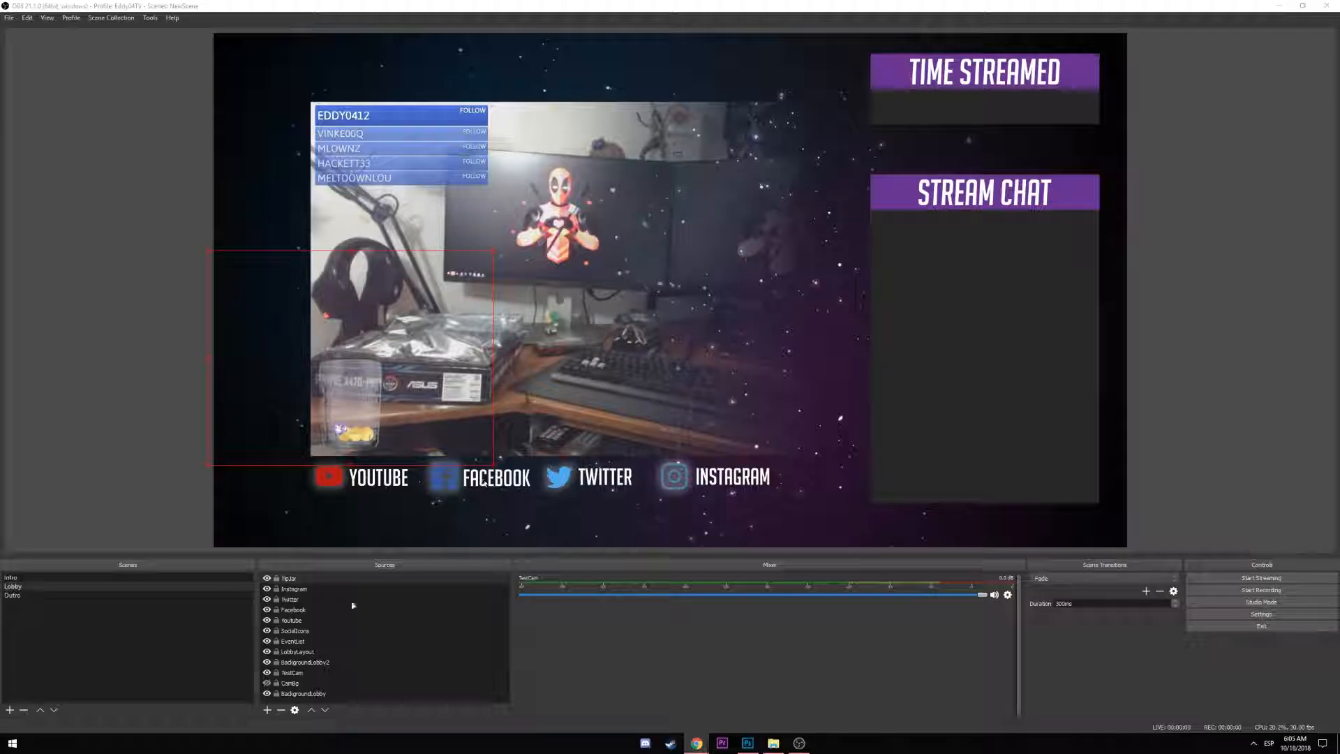
Hide the TipJar source, then delete it from the Lobby scene and confirm the removal
click(267, 578)
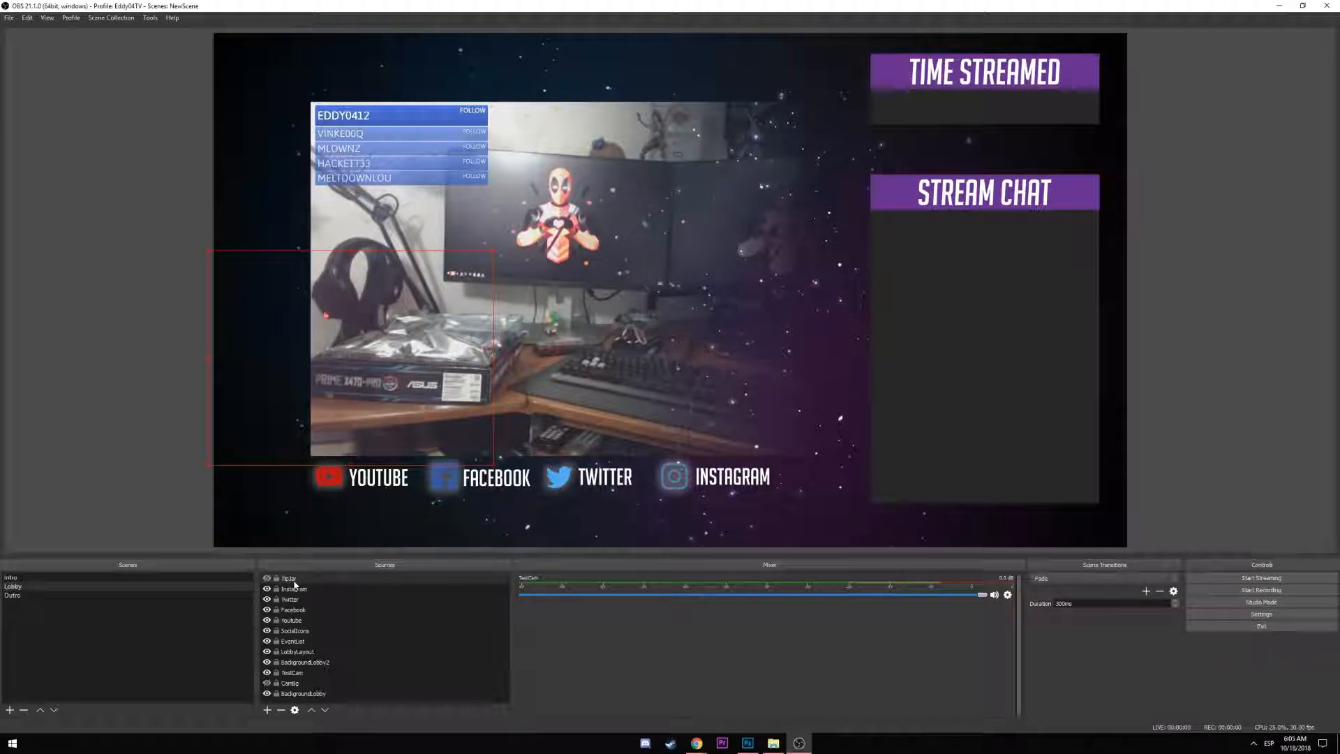
click(293, 579)
key(Delete)
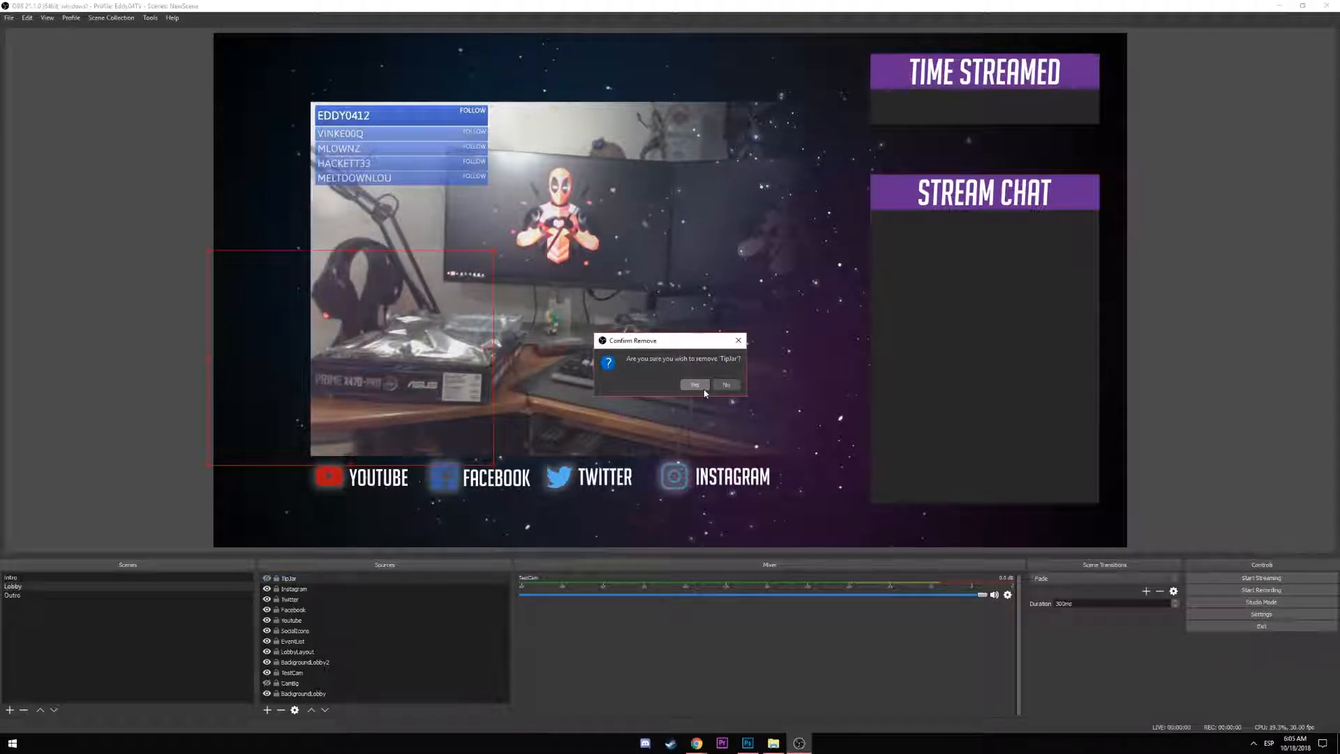
key(Return)
drag(0, 115, 0, 42)
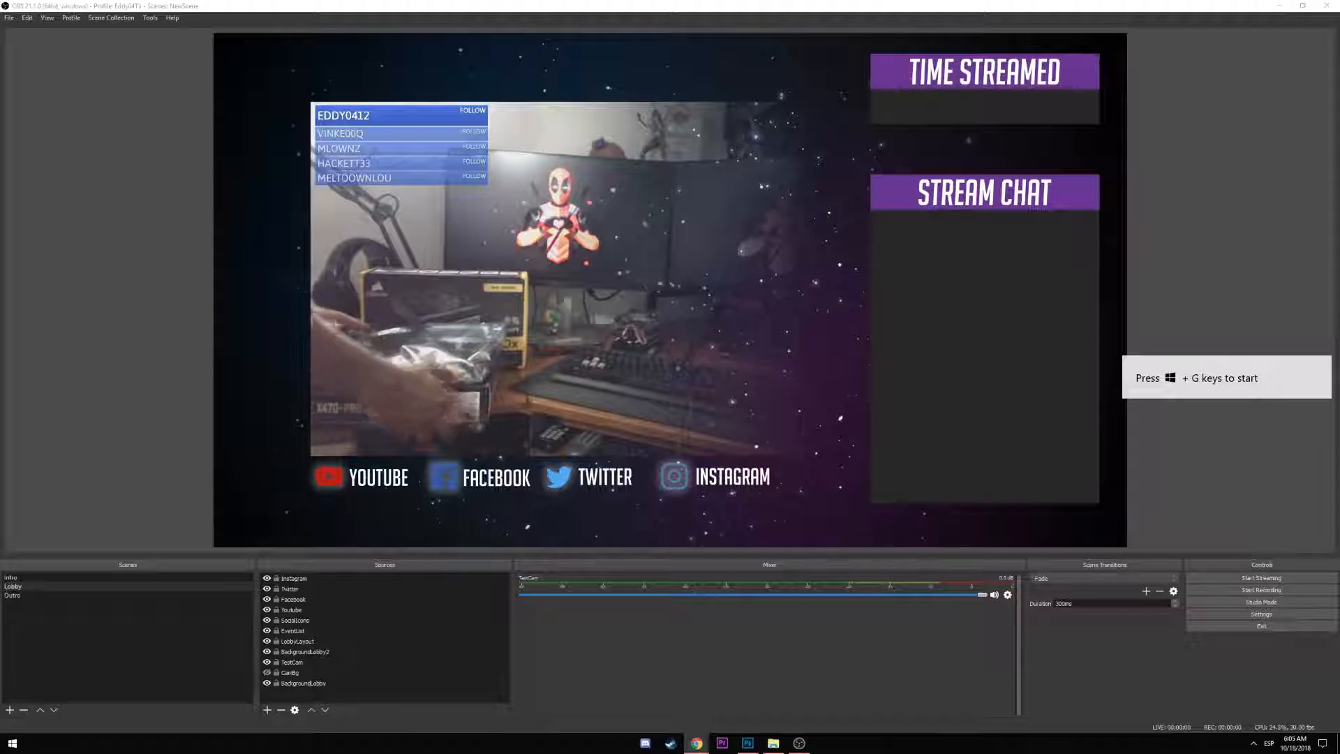
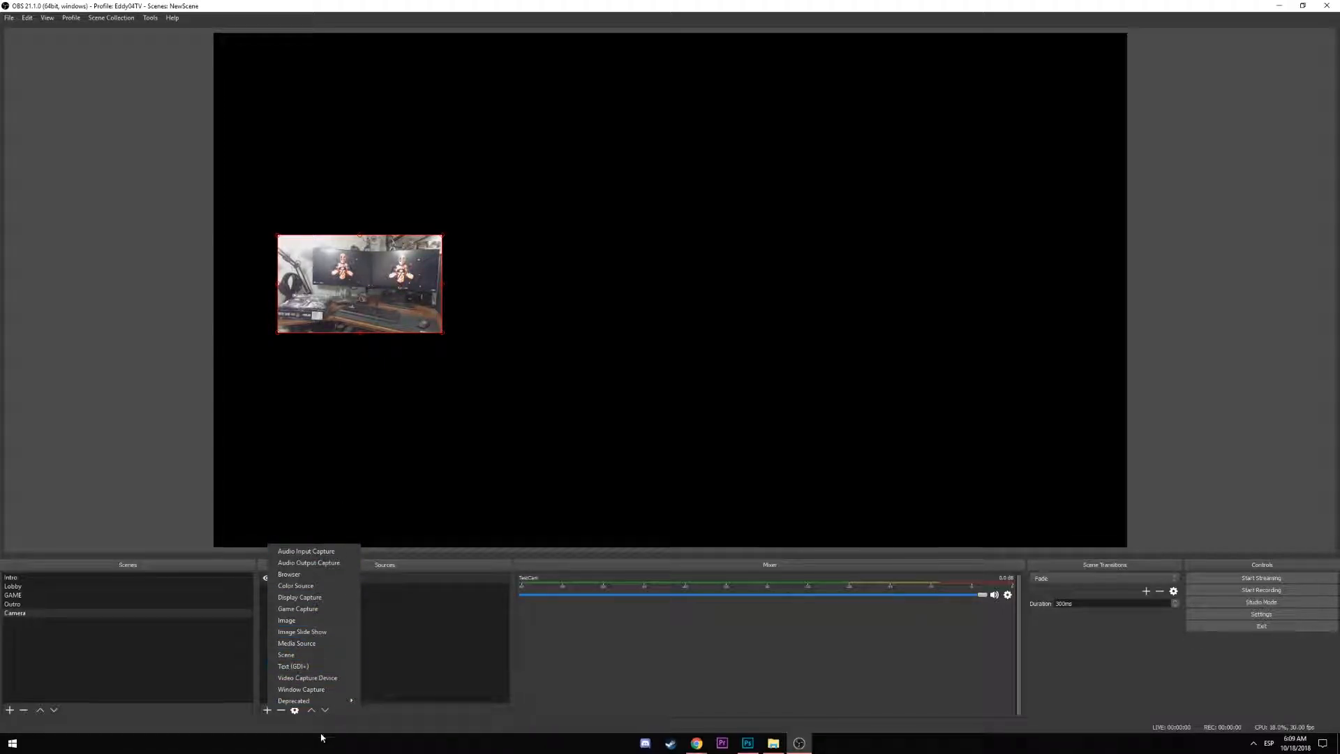
Create a new 2560×1440 transparent Photoshop document, then launch Overwatch
click(748, 744)
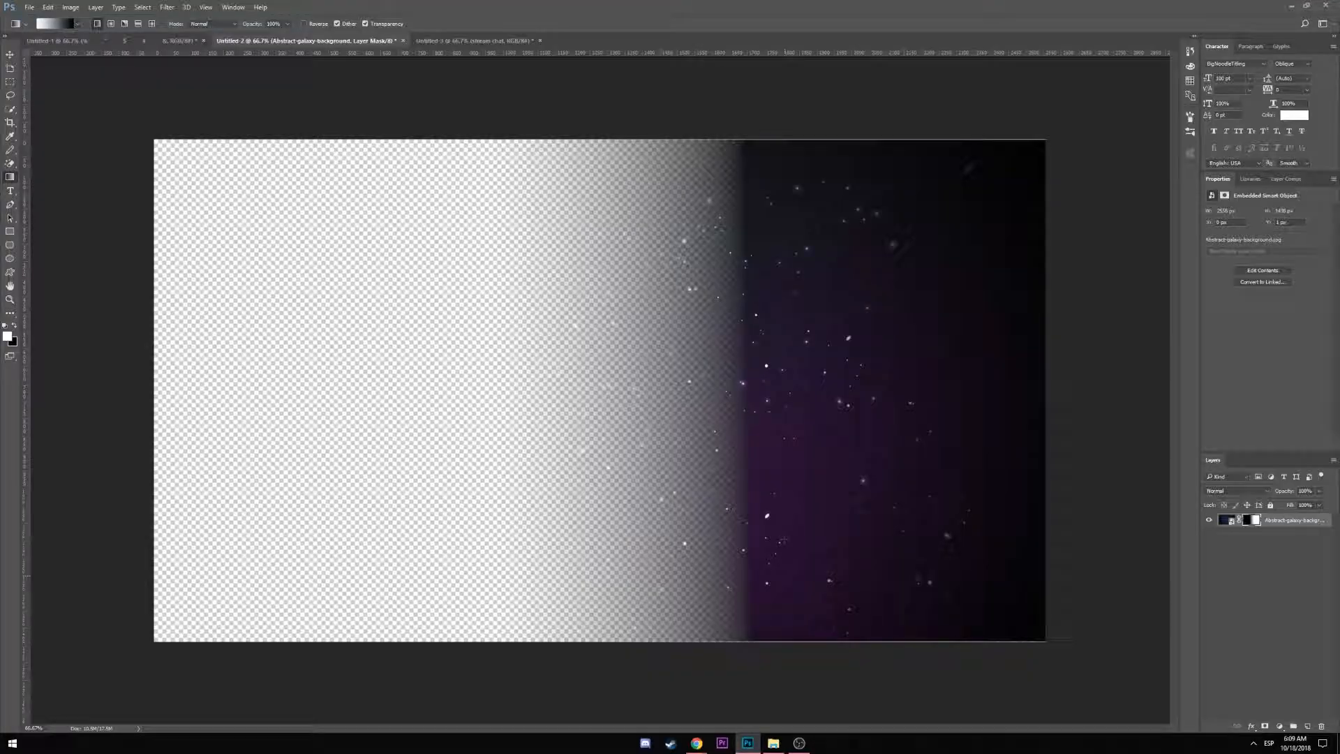
key(ctrl+n)
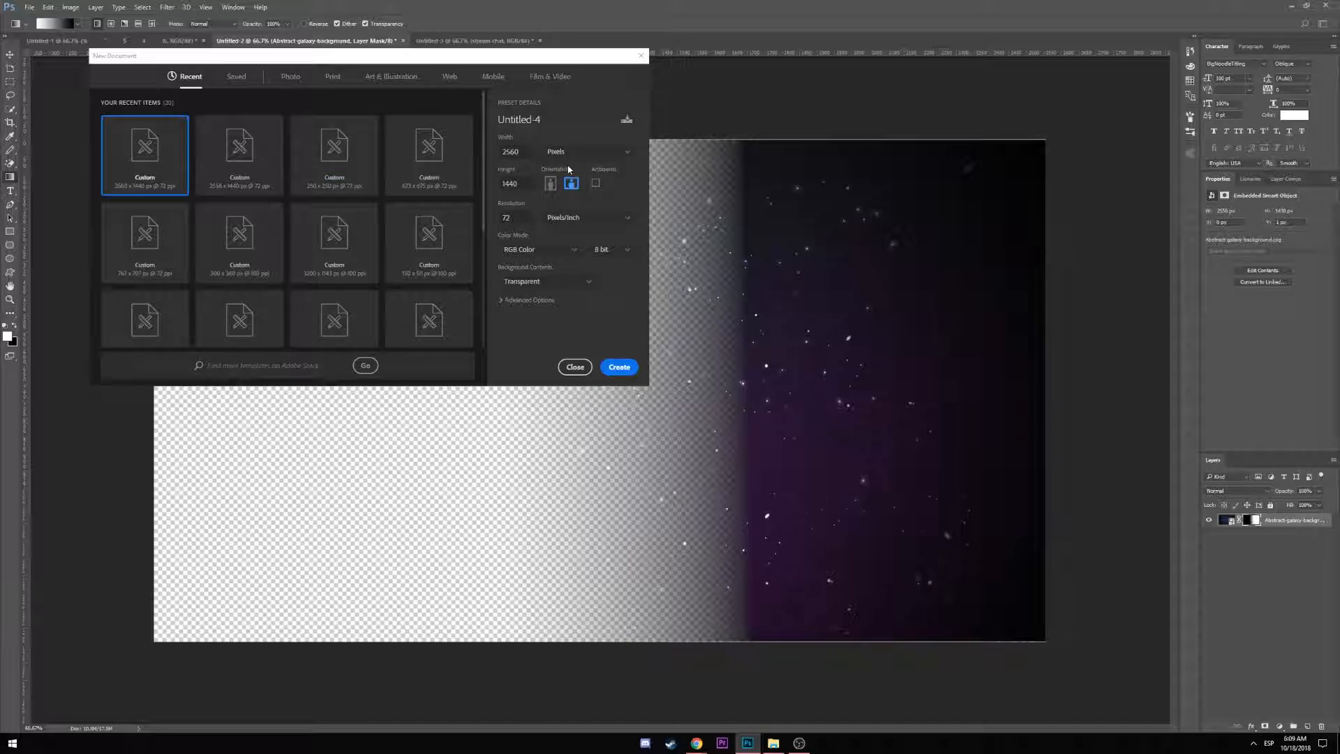
click(612, 368)
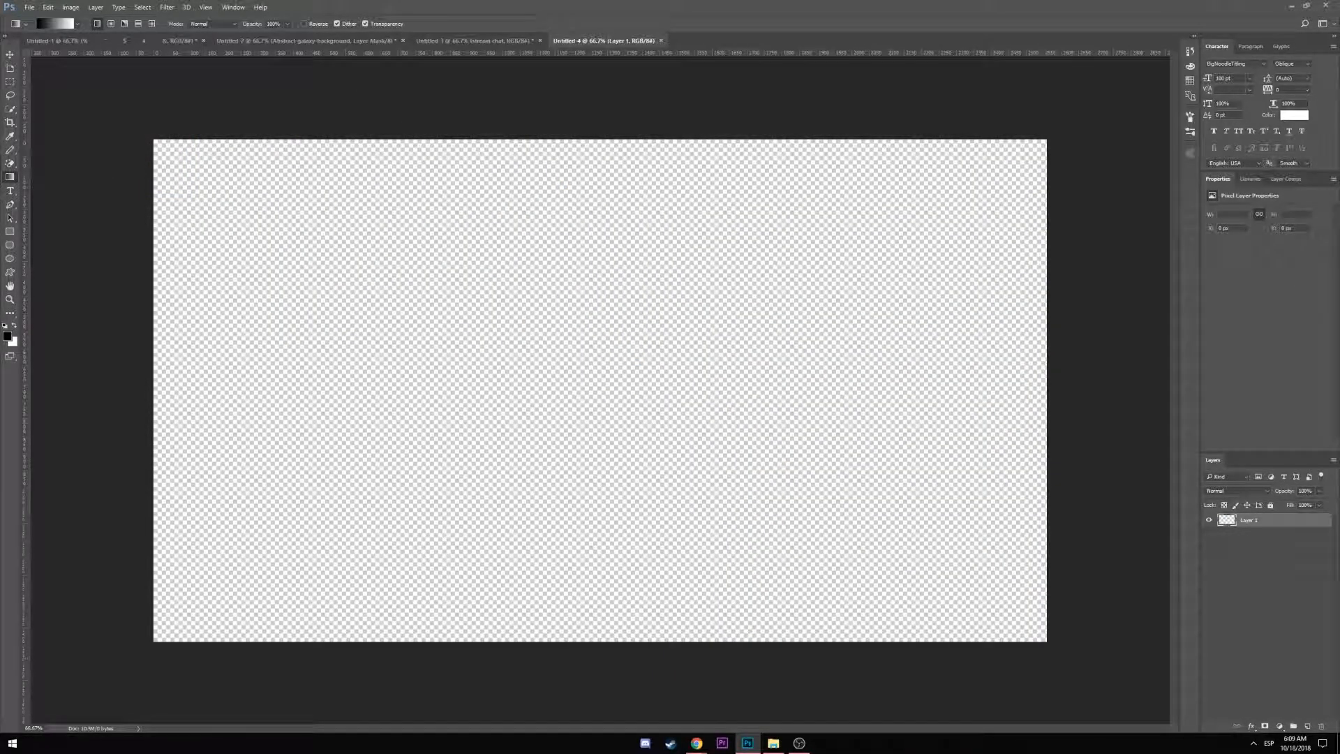
key(super)
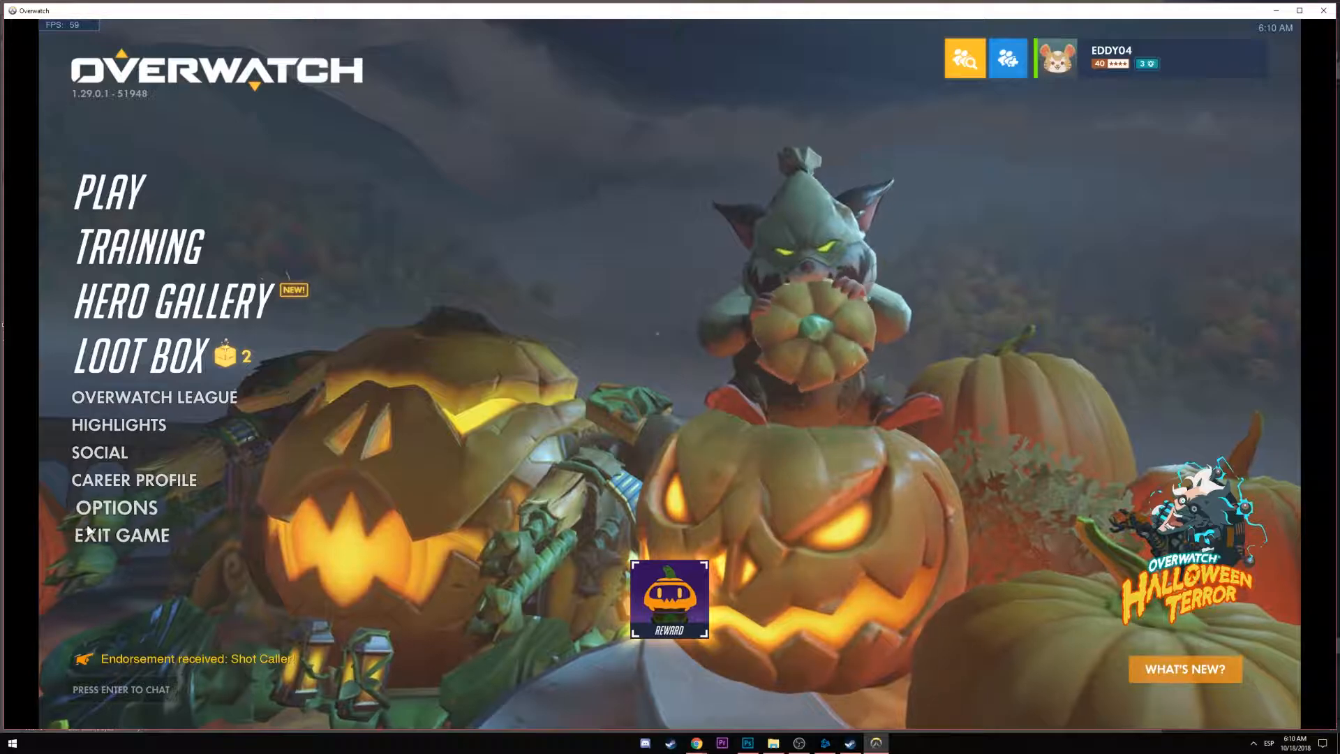
Set Overwatch's display mode to Fullscreen and apply it
click(118, 508)
click(894, 157)
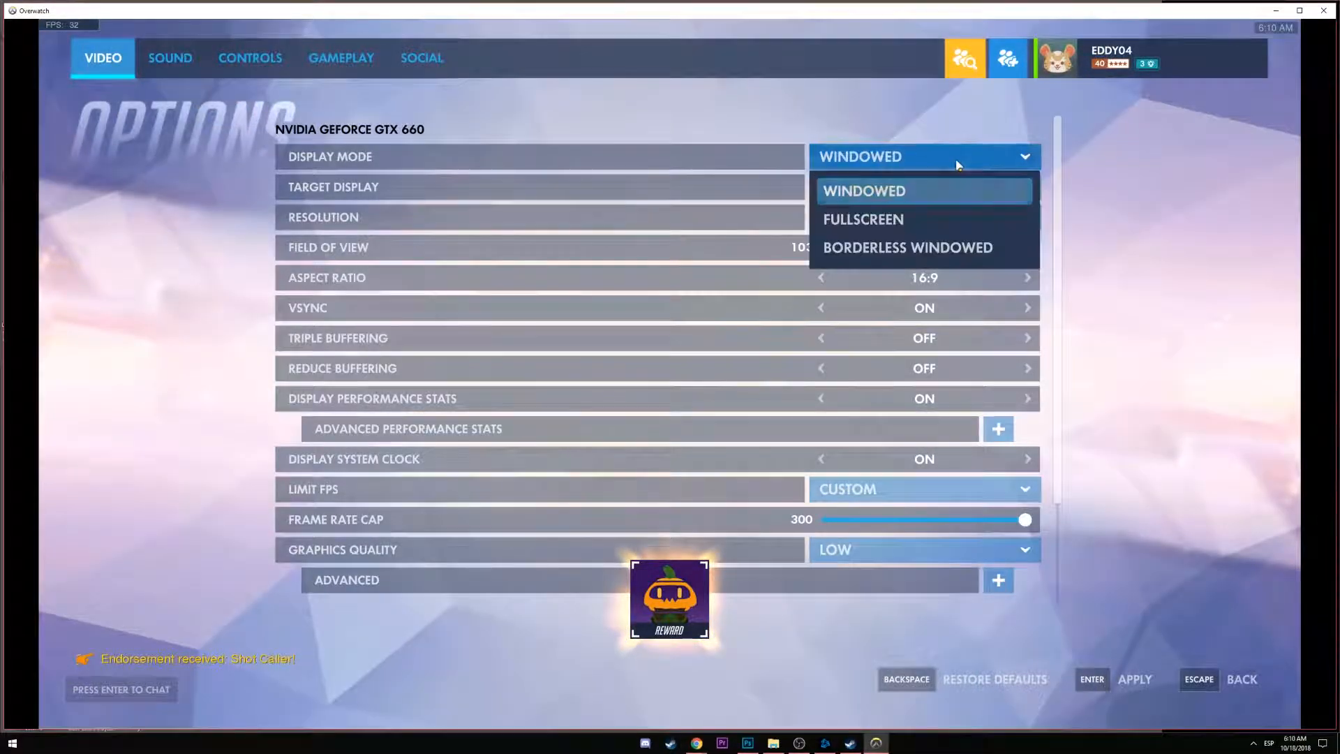
click(894, 218)
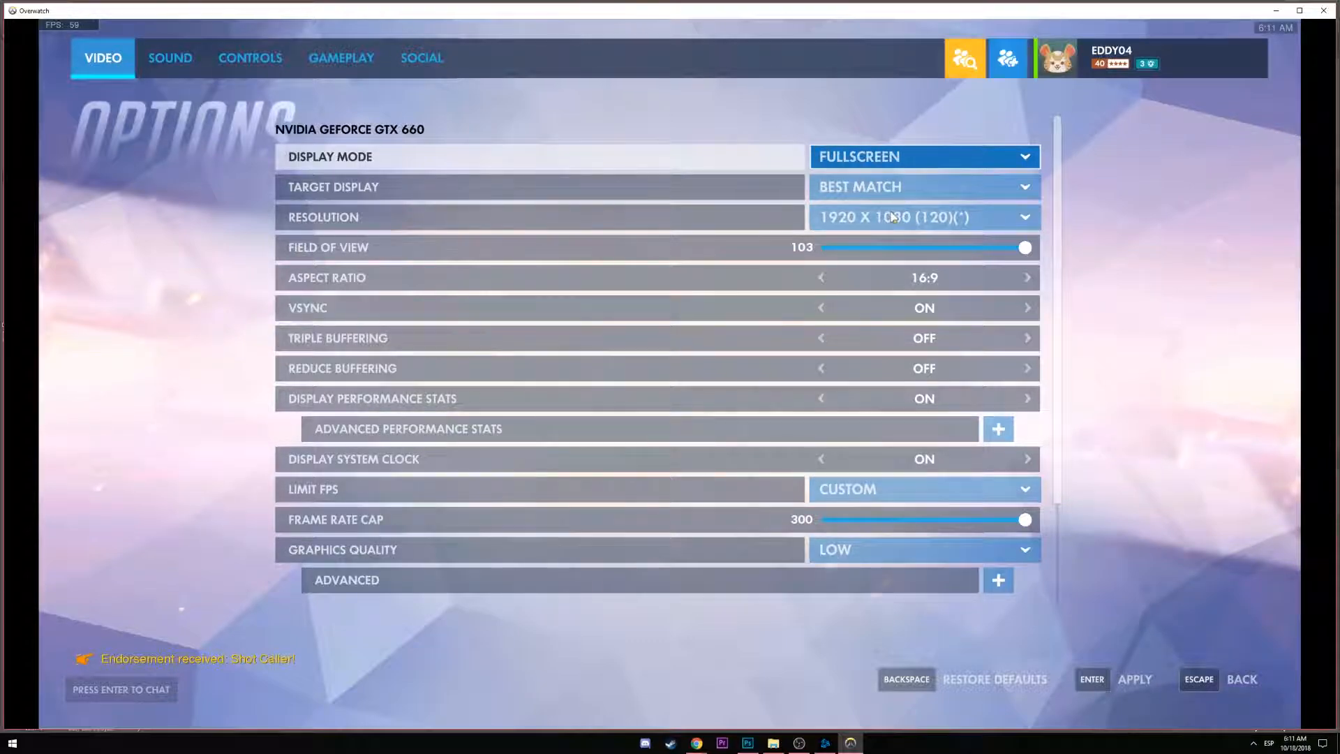
click(1132, 679)
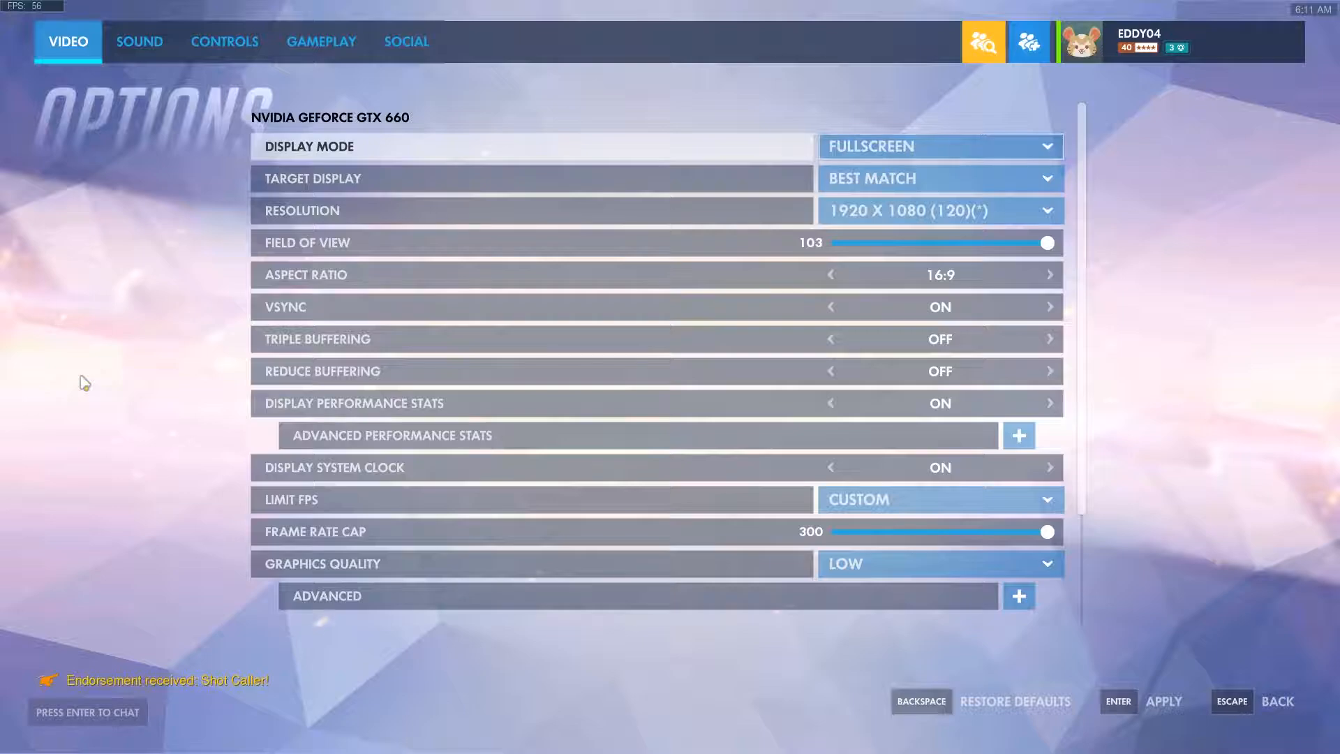
Screenshot the Options screen, return to the main menu and exit the game
key(Print)
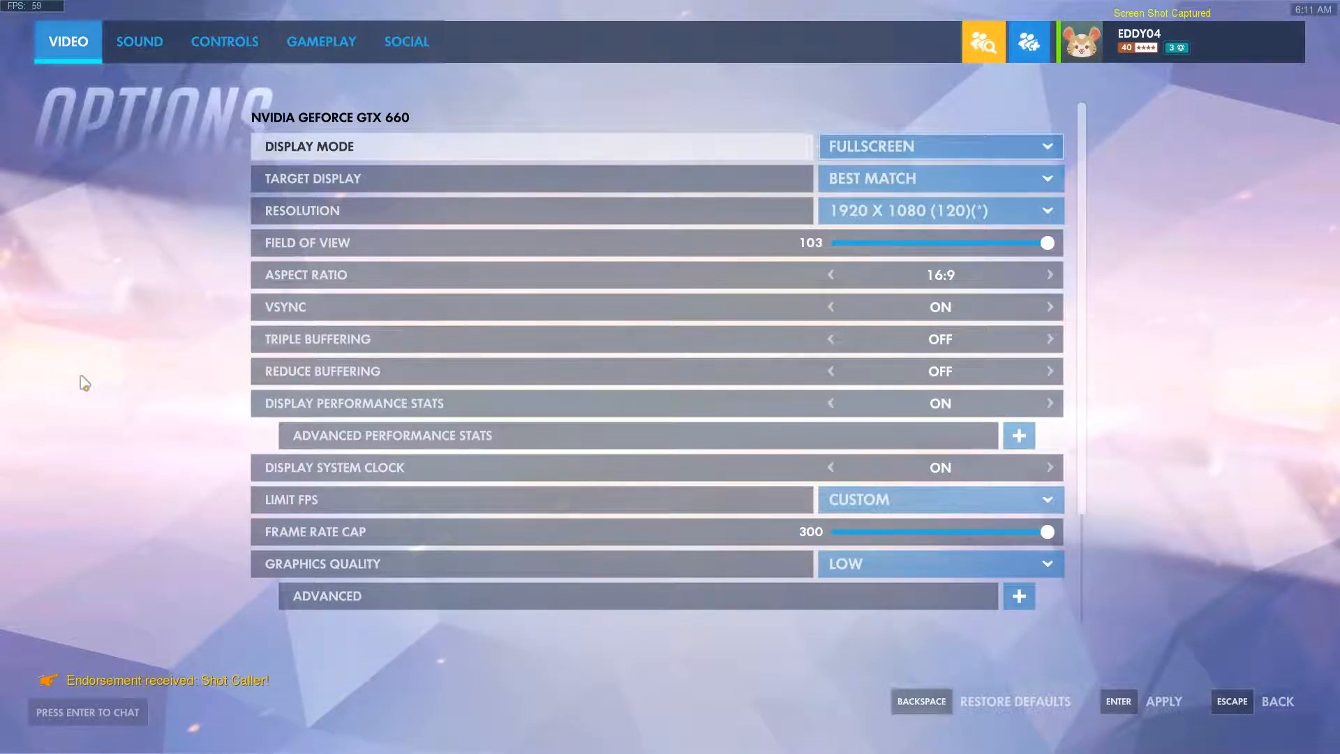
click(1277, 700)
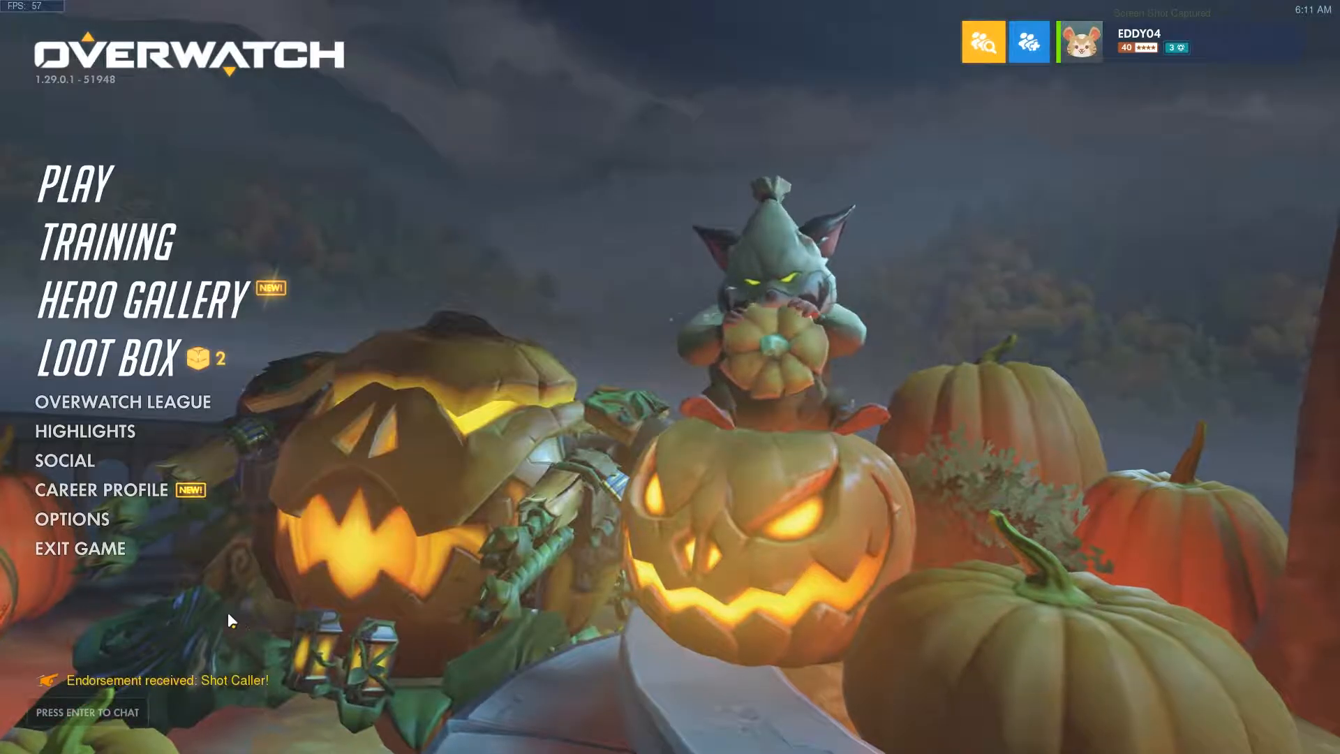
click(74, 534)
Quit Overwatch, close Battle.net, and paste the screenshot at the canvas's top-left corner
click(768, 429)
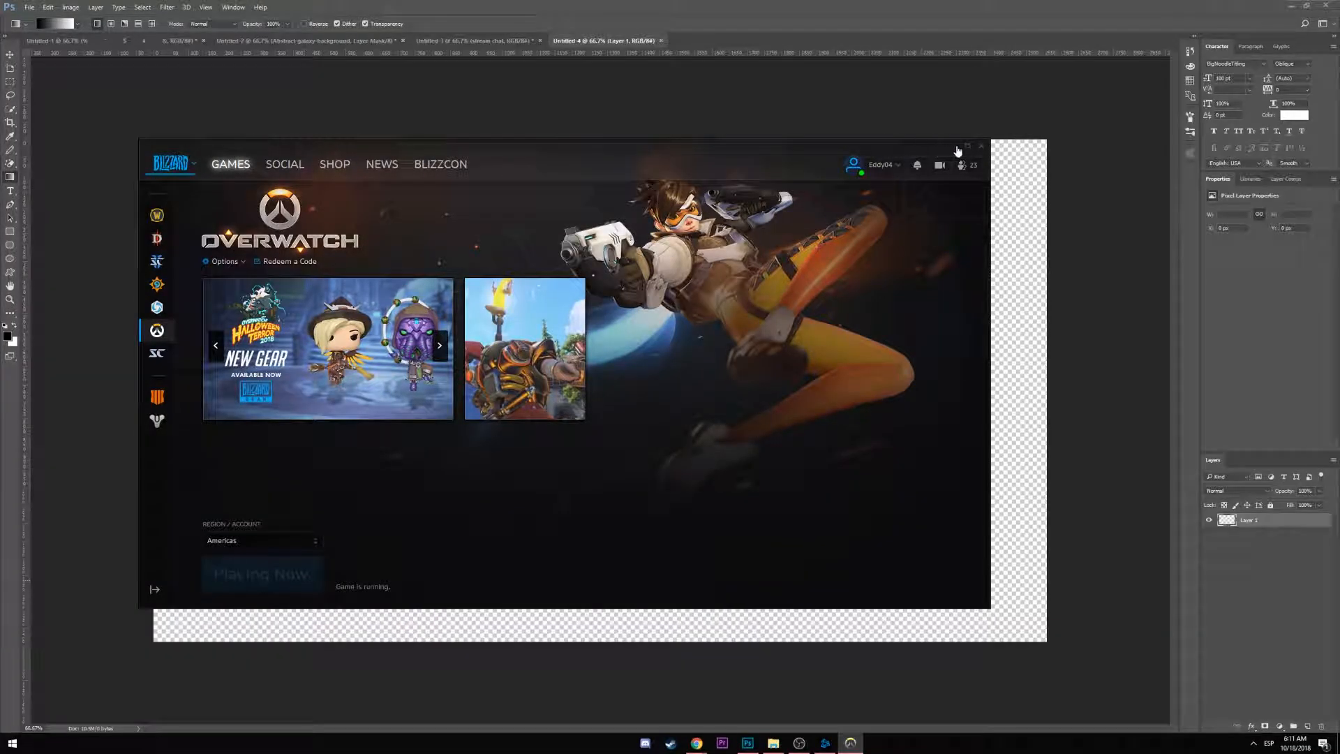
click(982, 148)
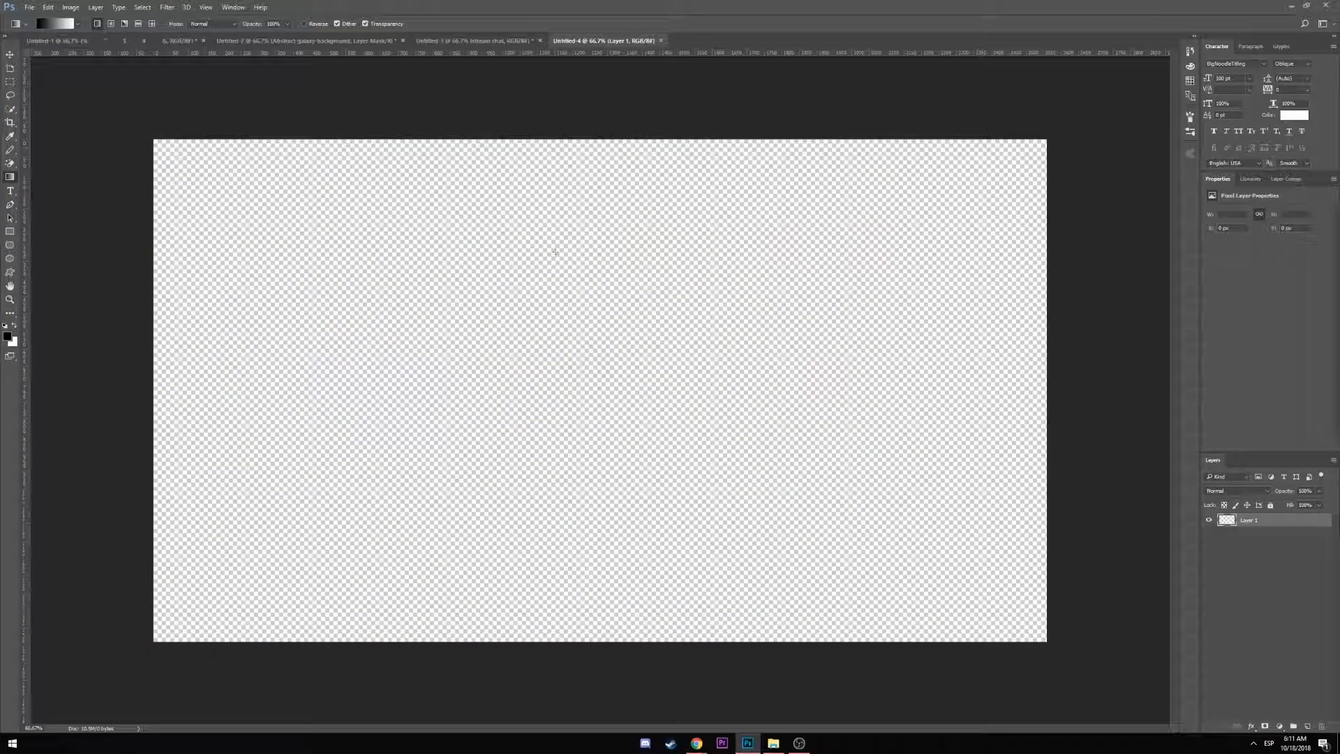
key(ctrl+v)
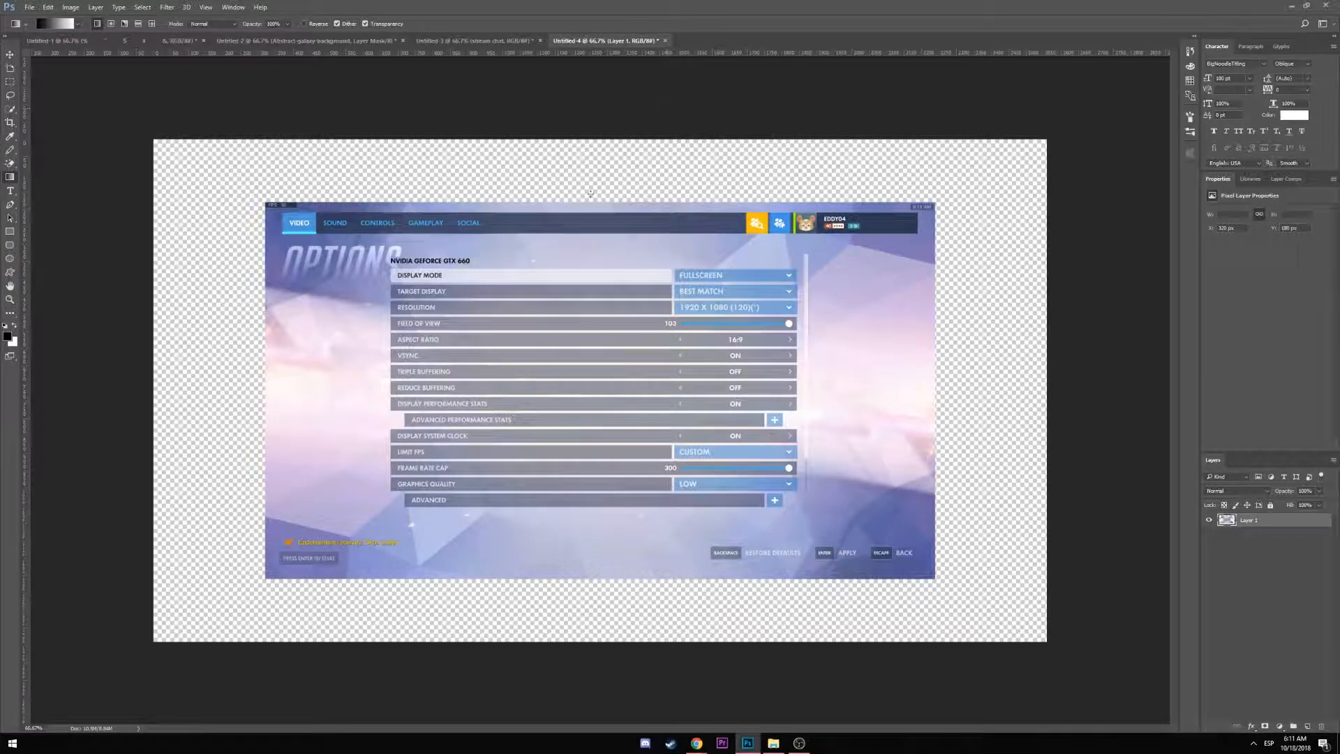
click(10, 54)
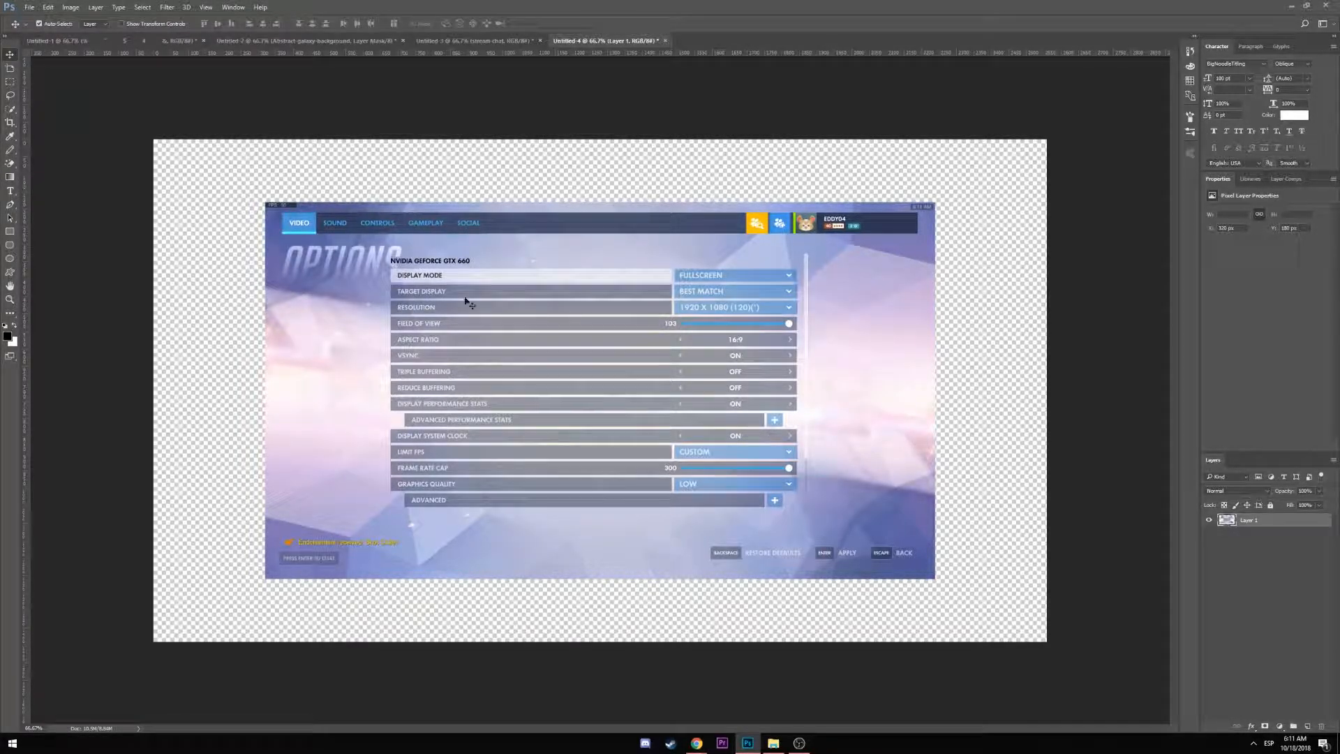
mouse_move(463, 298)
mouse_down()
mouse_move(476, 303)
mouse_move(452, 297)
mouse_up()
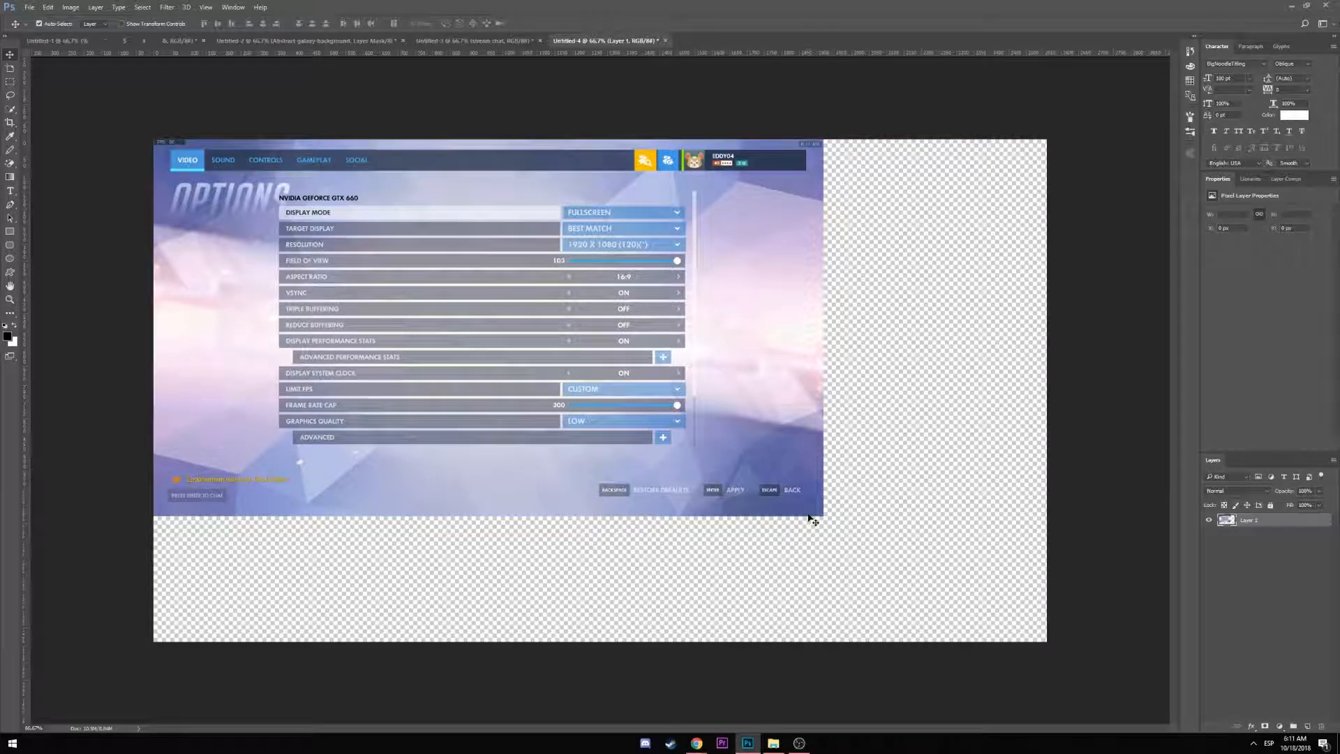
Scale the pasted screenshot up to fill the whole 2560×1440 canvas
key(ctrl+t)
drag(824, 515, 1046, 641)
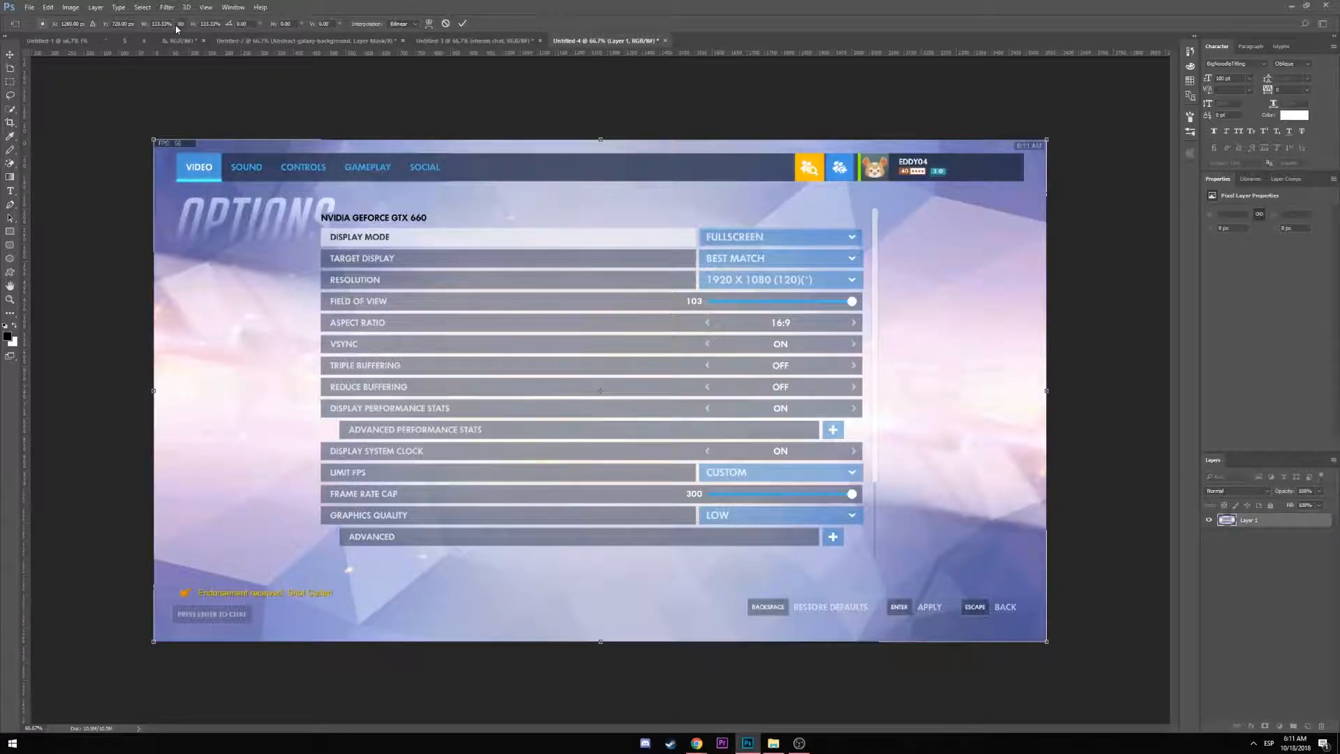
key(Return)
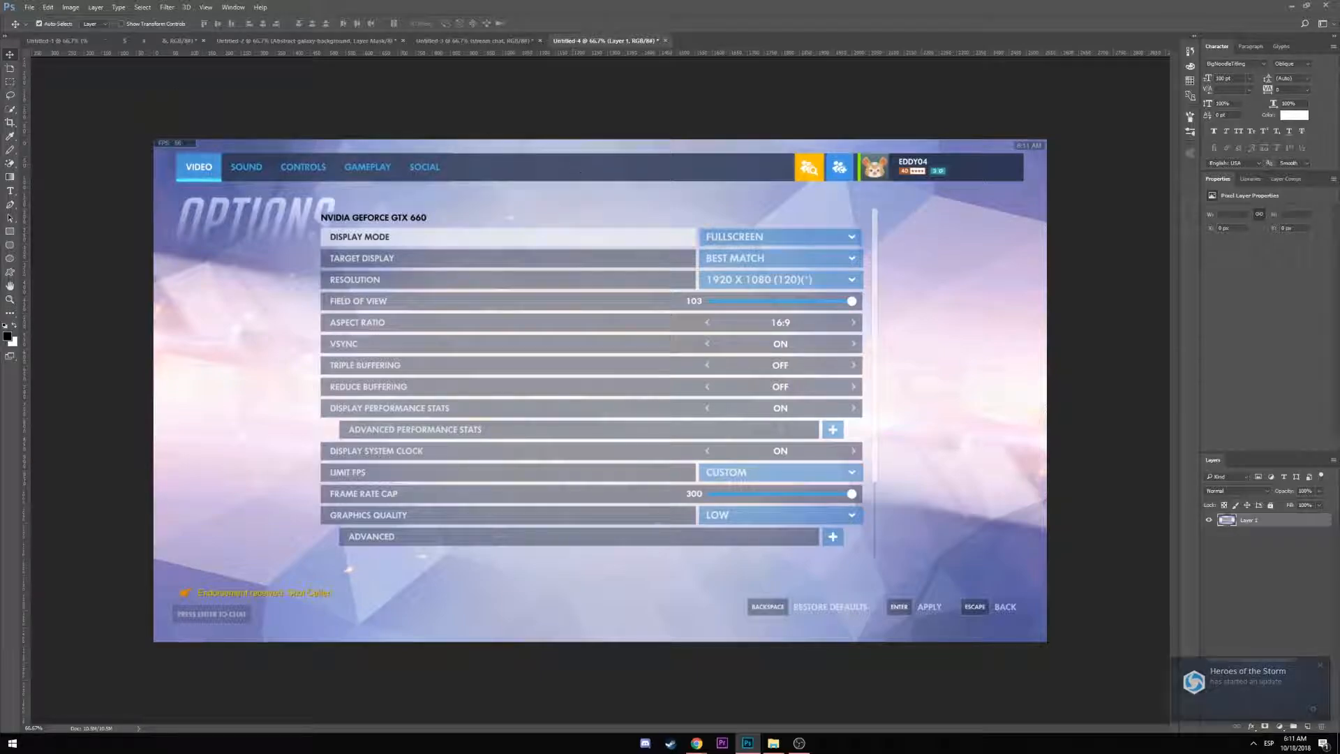
click(1291, 6)
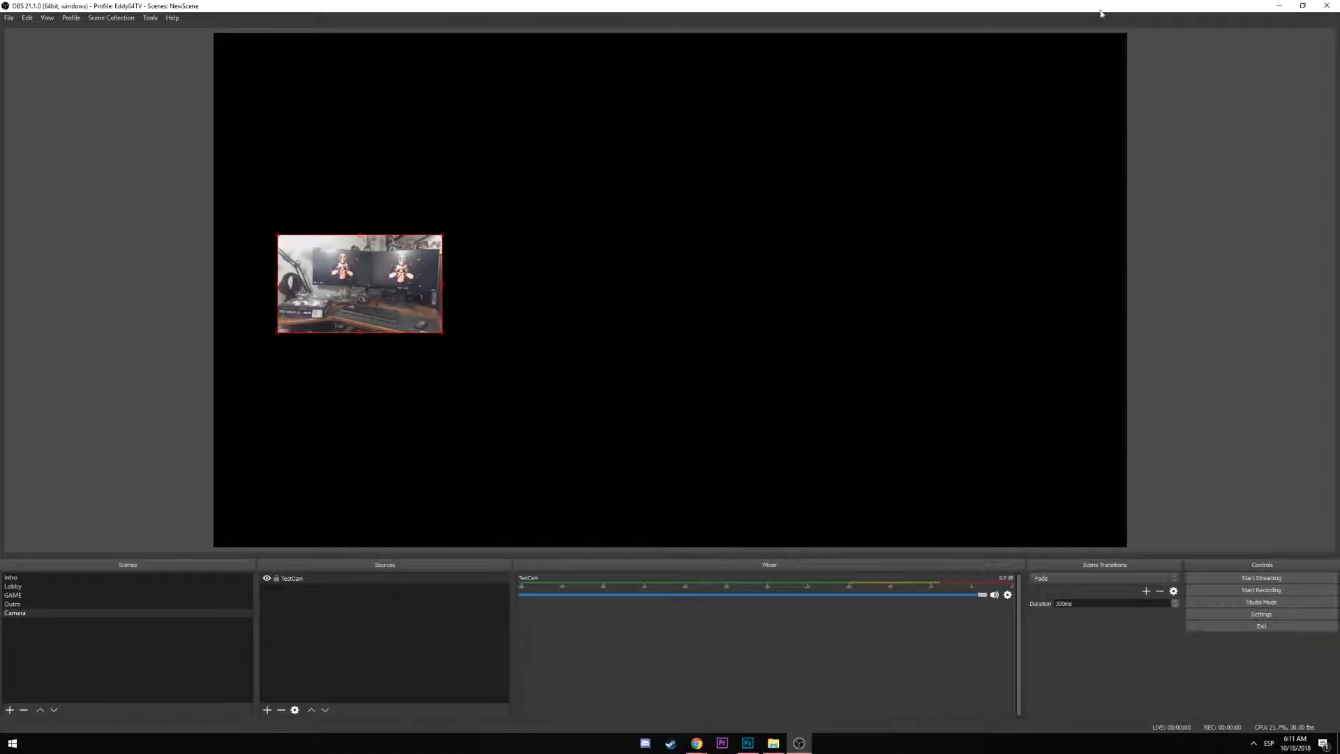
In OBS, go to the Camera scene and stretch the TestCam feed to fill it
click(1279, 6)
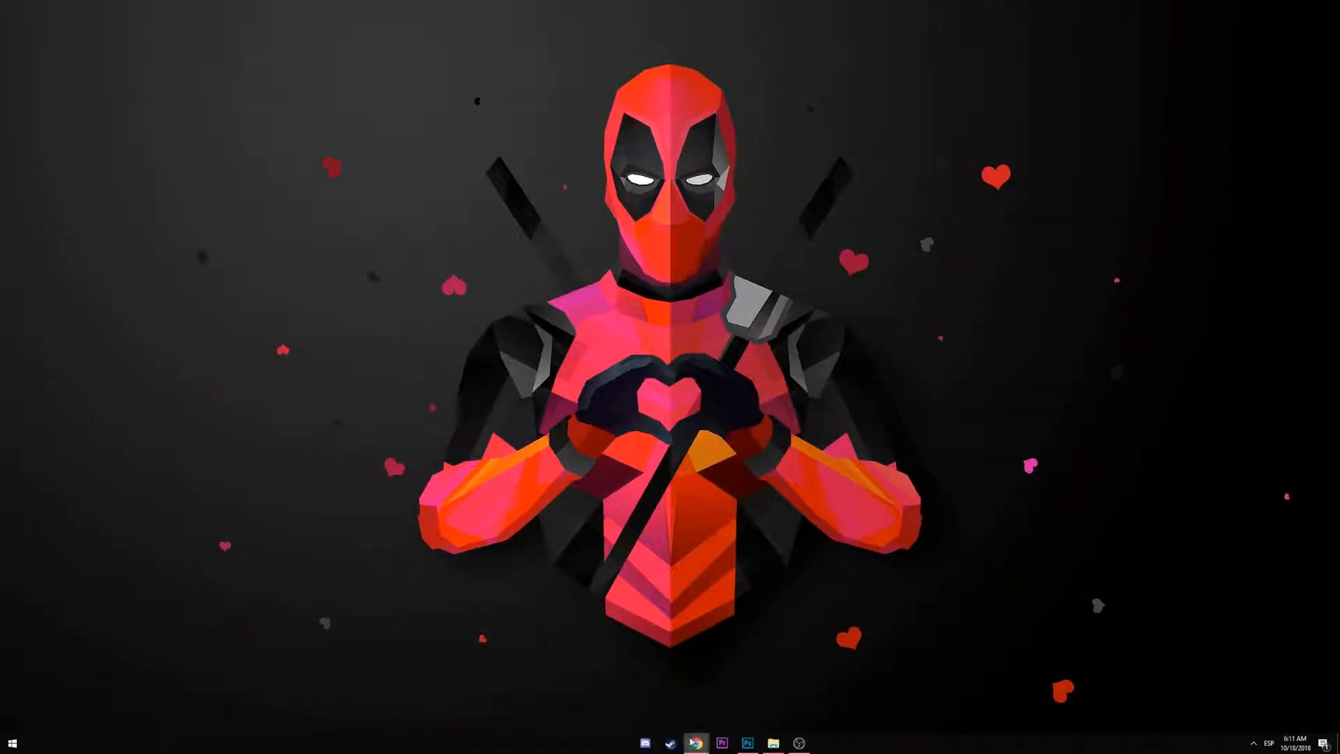
mouse_move(696, 742)
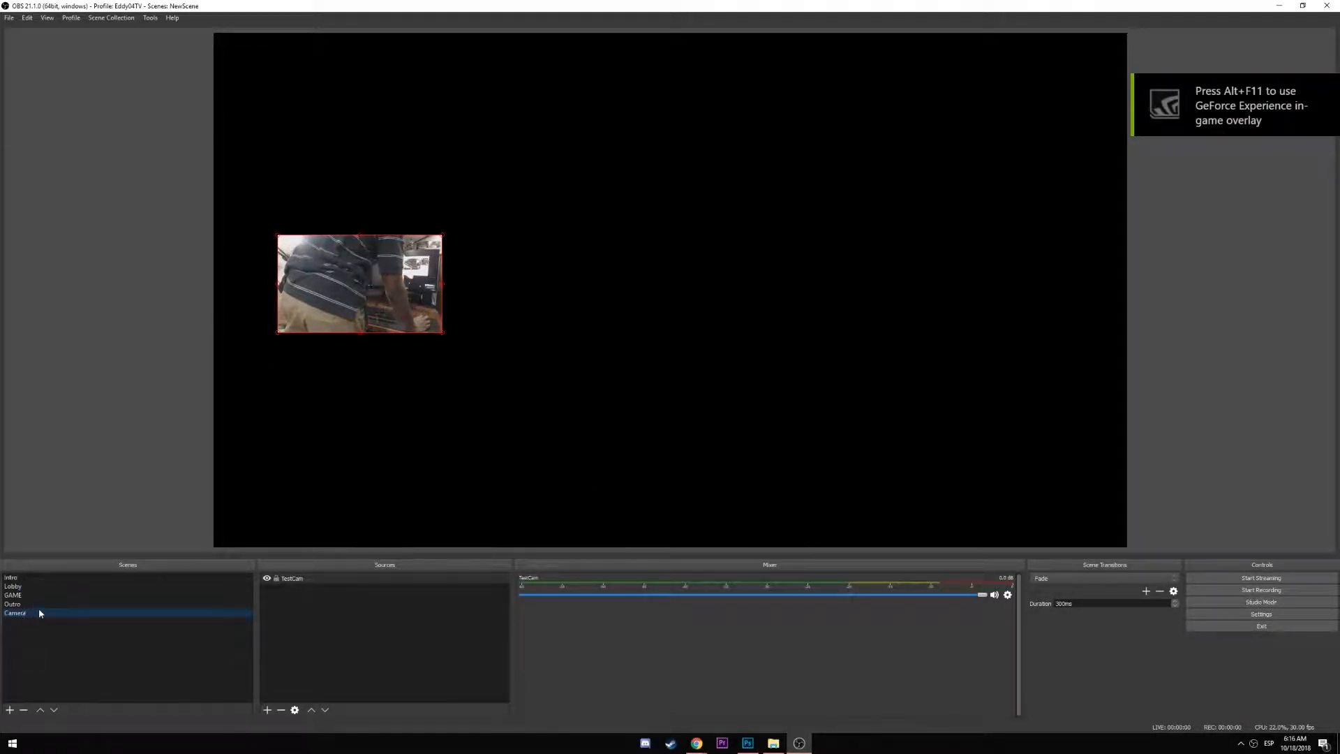
click(37, 589)
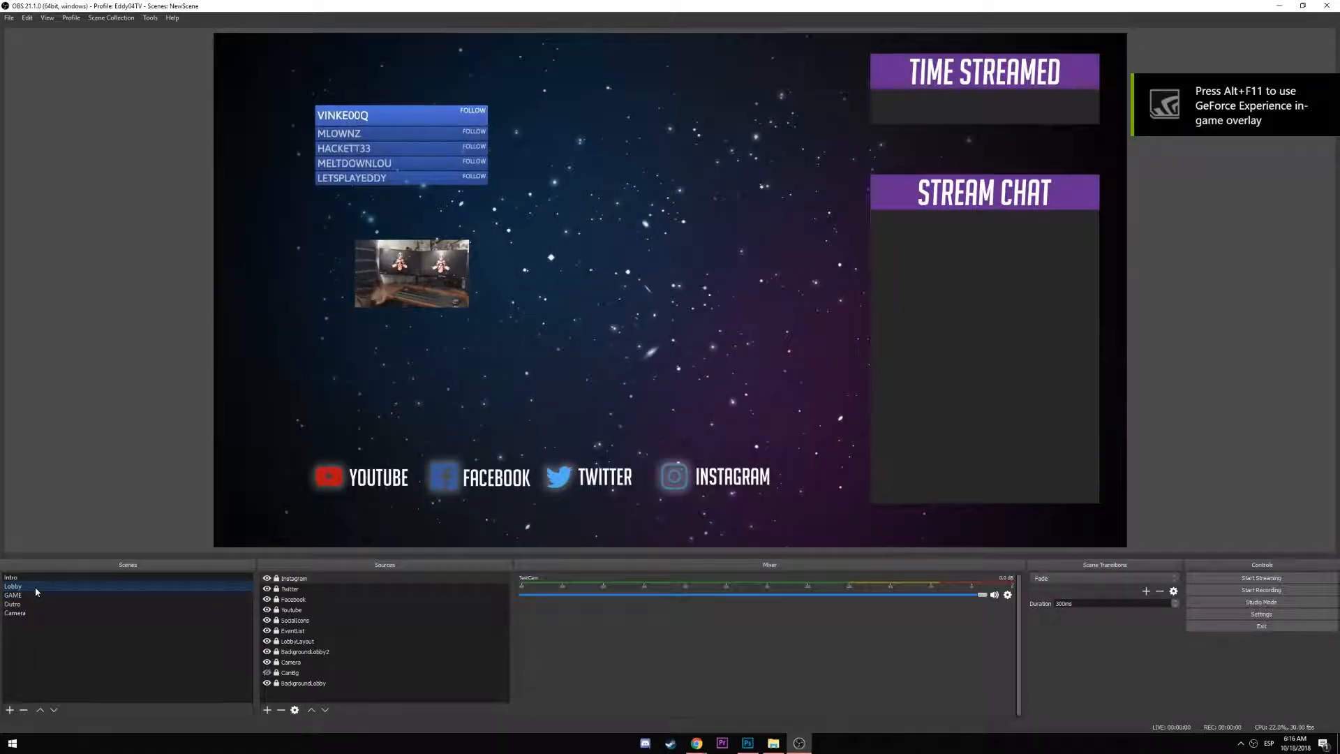
click(35, 578)
click(35, 588)
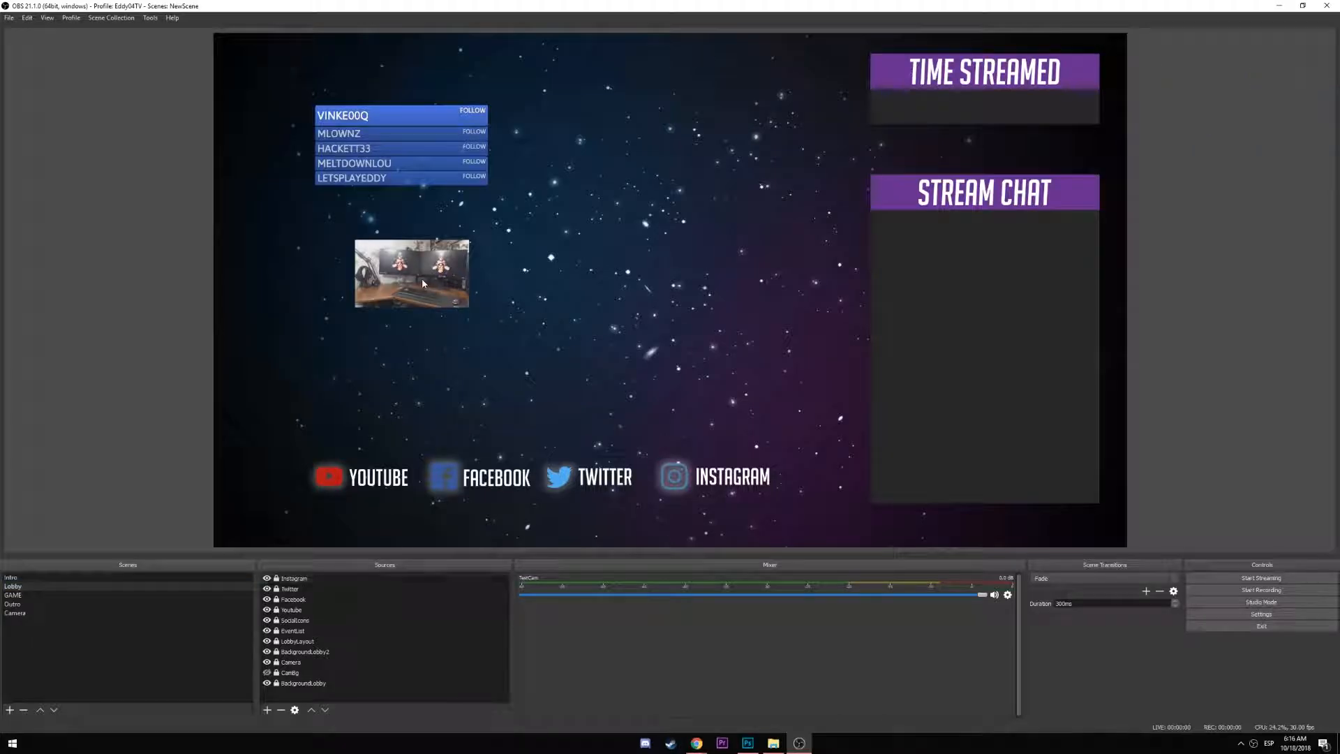
click(35, 613)
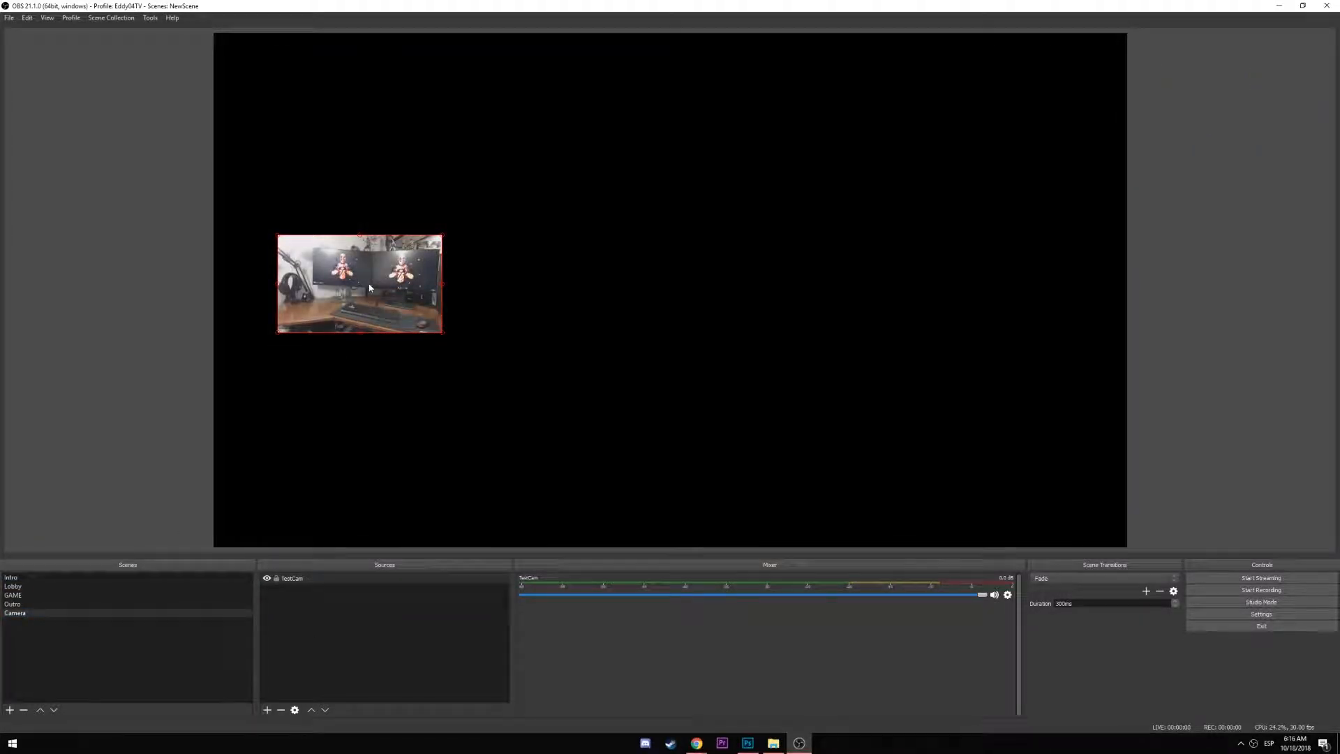
key(ctrl+f)
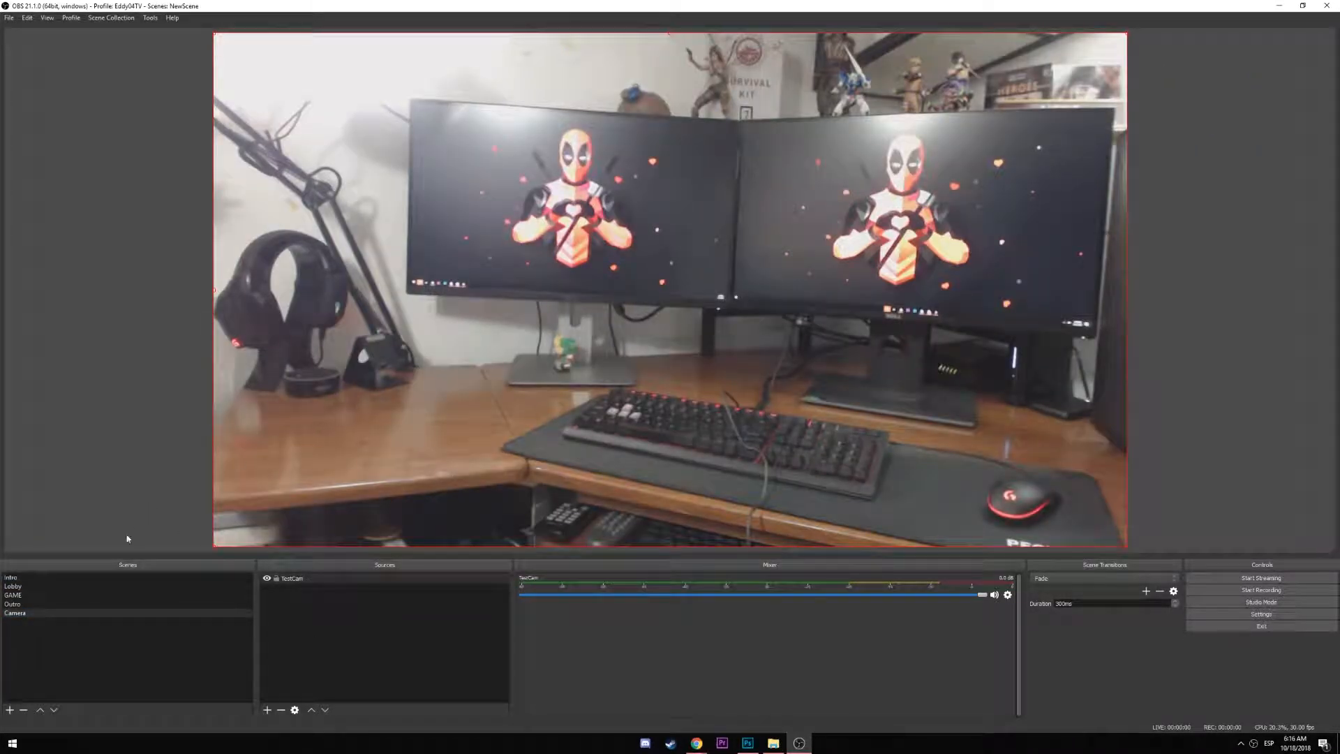
Cycle through the Lobby, GAME, Outro and Camera scenes, ending on GAME, then return to Photoshop
click(39, 587)
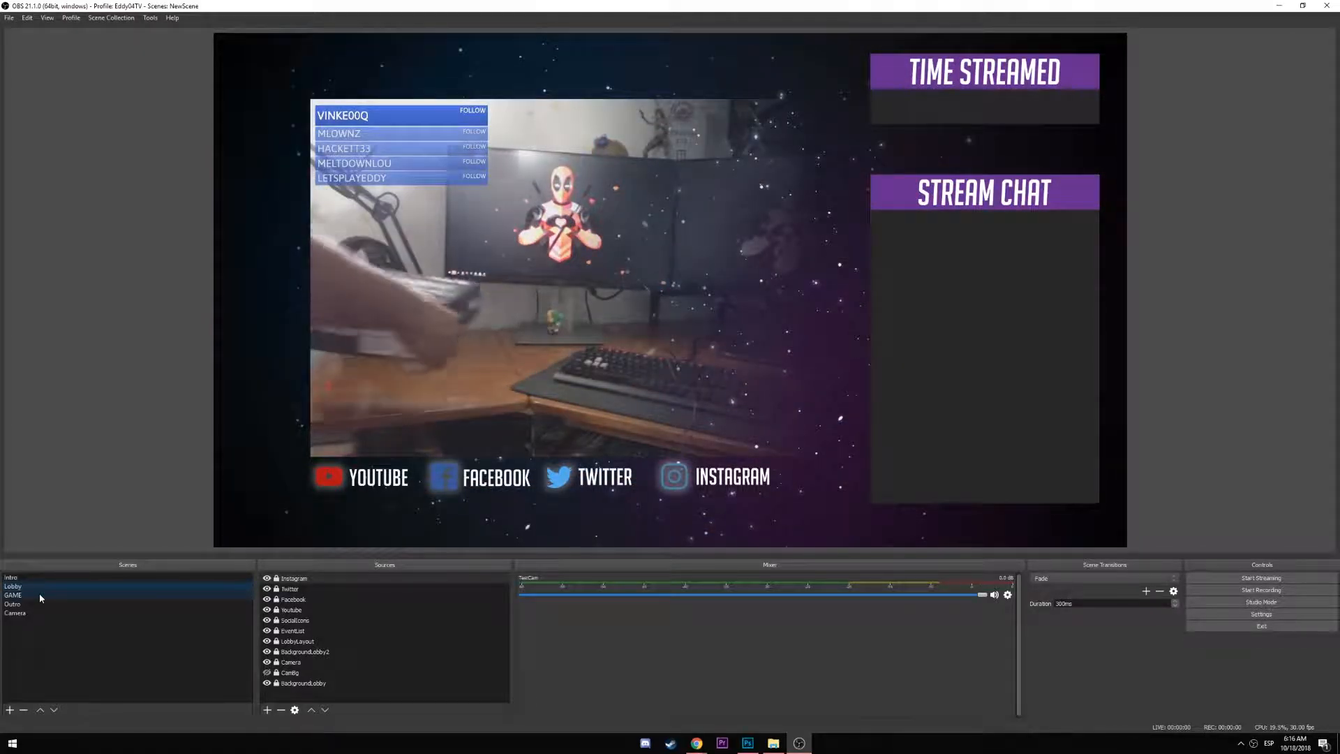
click(39, 593)
click(31, 603)
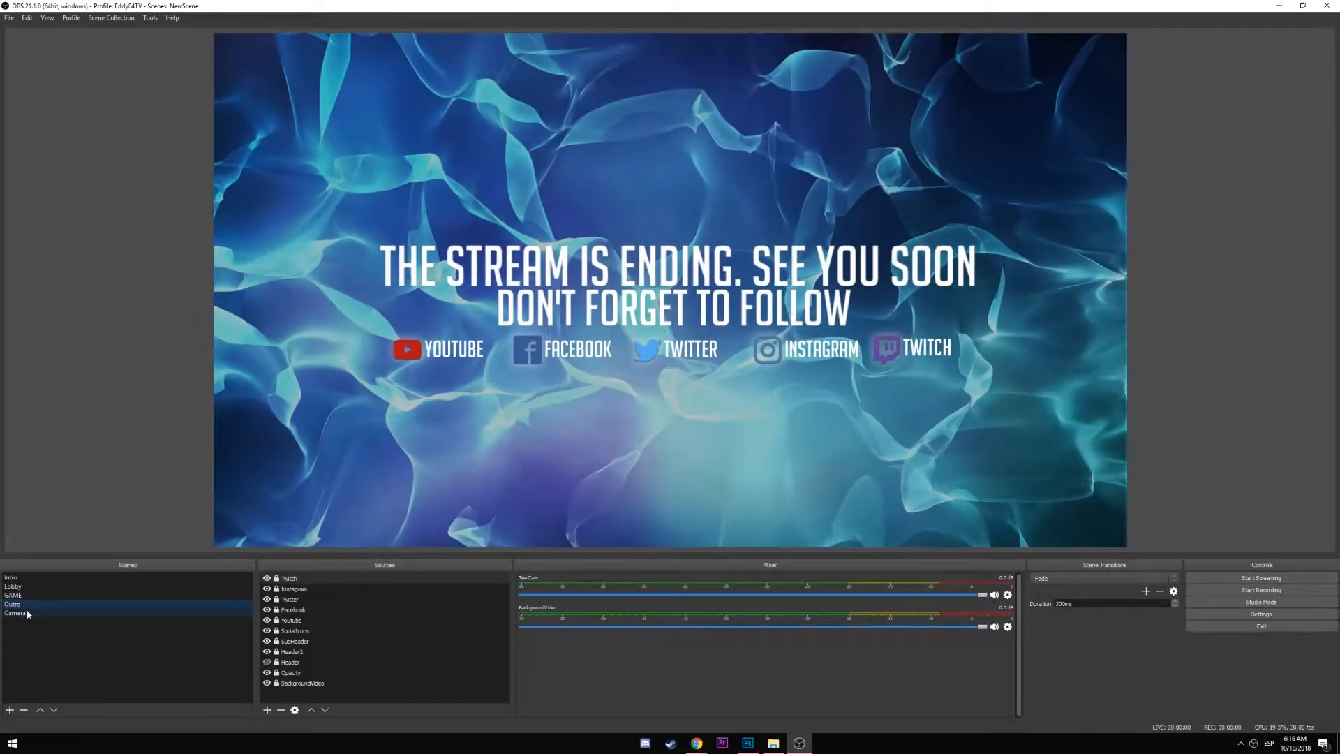
click(27, 611)
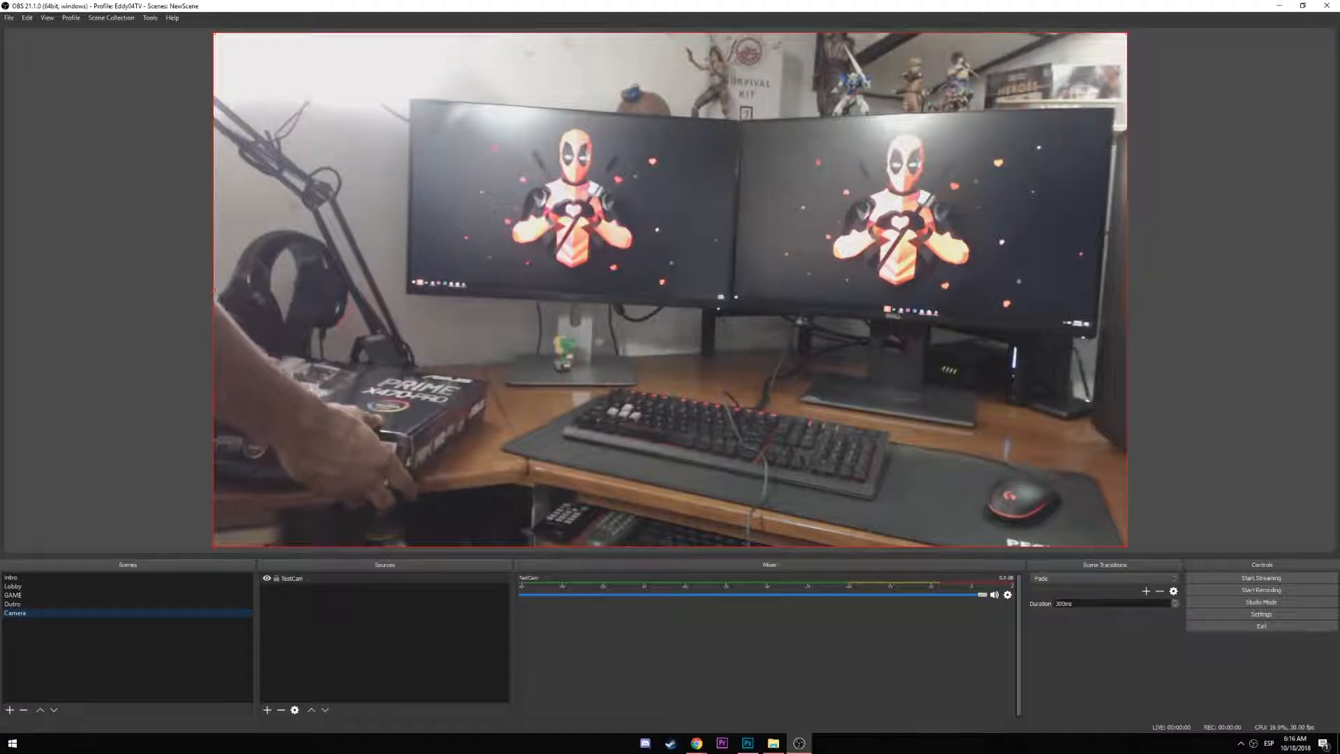
click(38, 594)
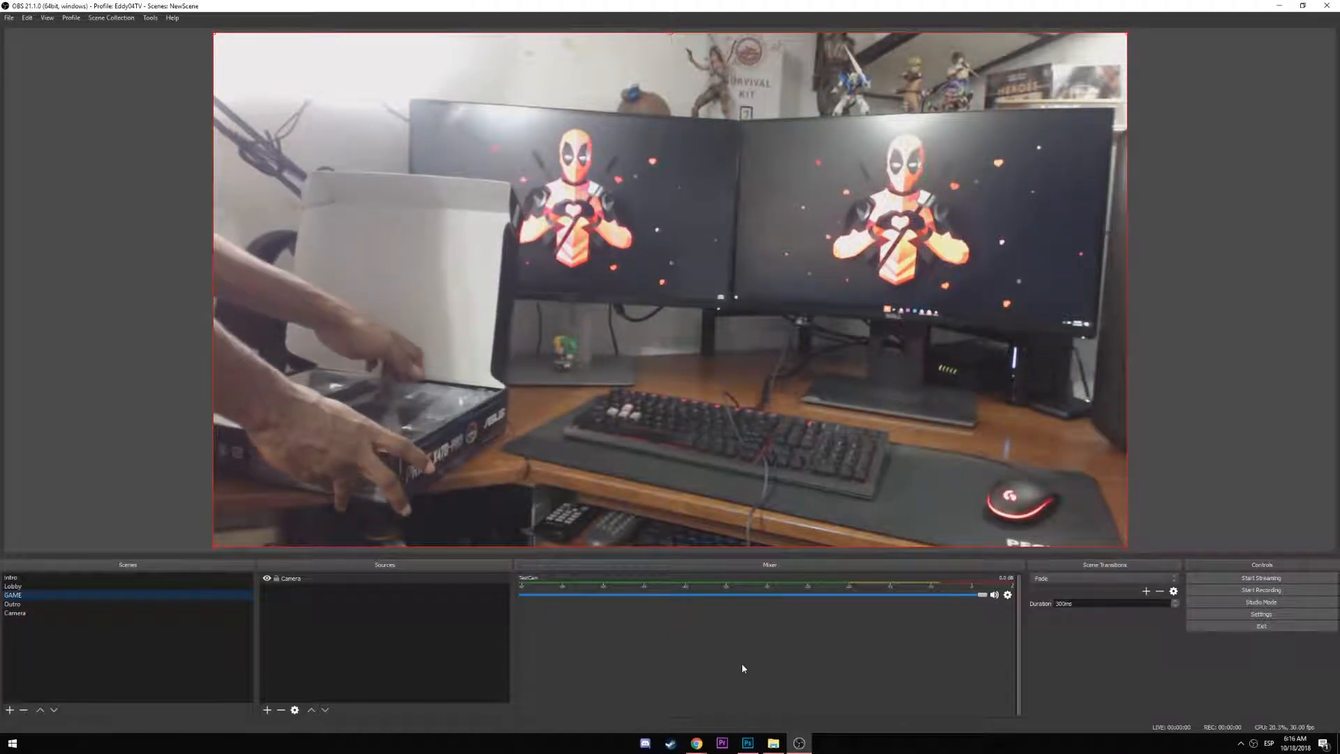
click(746, 749)
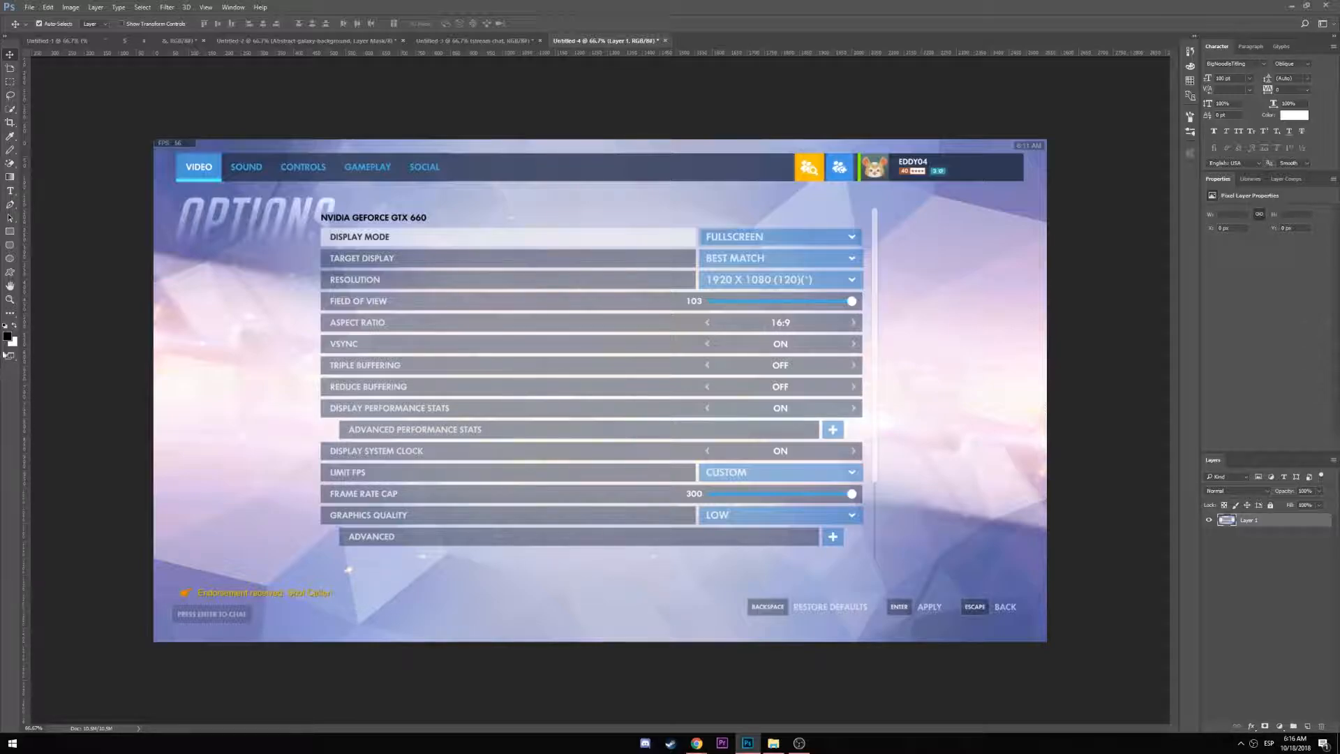
Draw a 1920×1080 black rectangle with the Rectangle tool
click(10, 233)
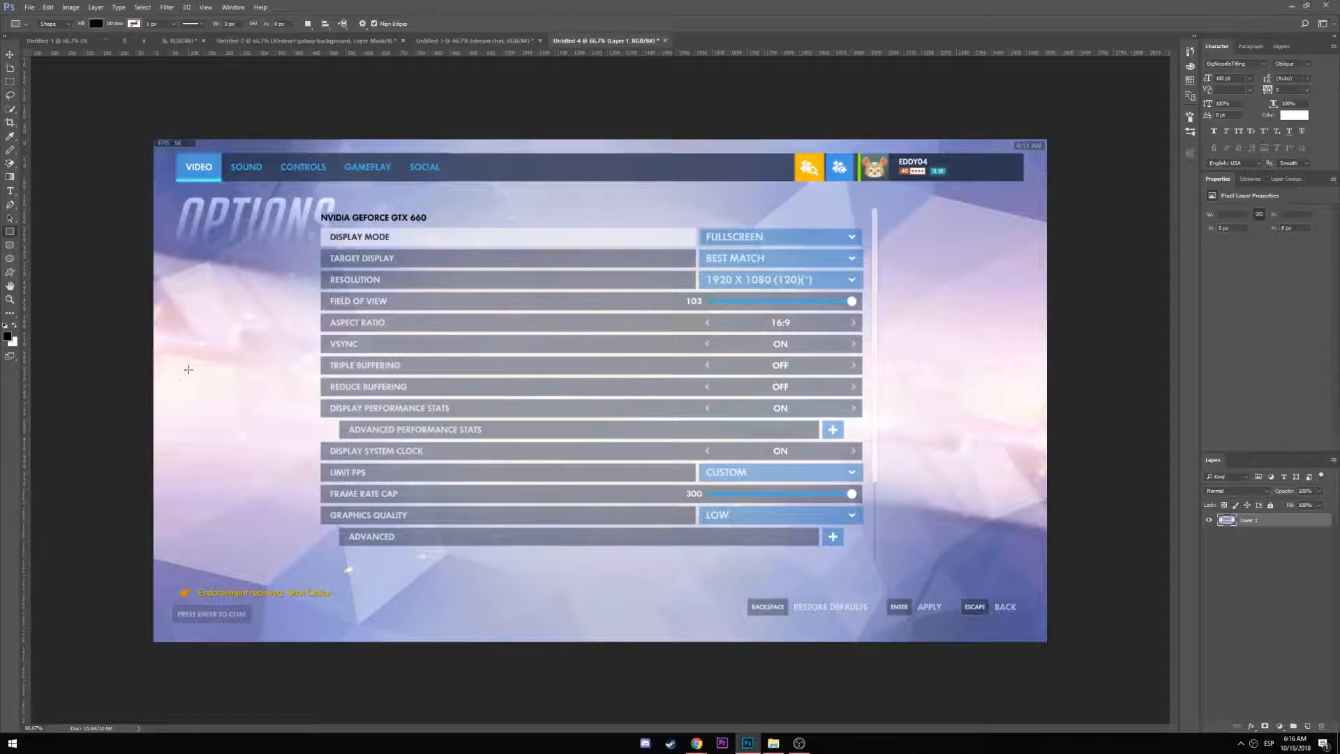
click(205, 349)
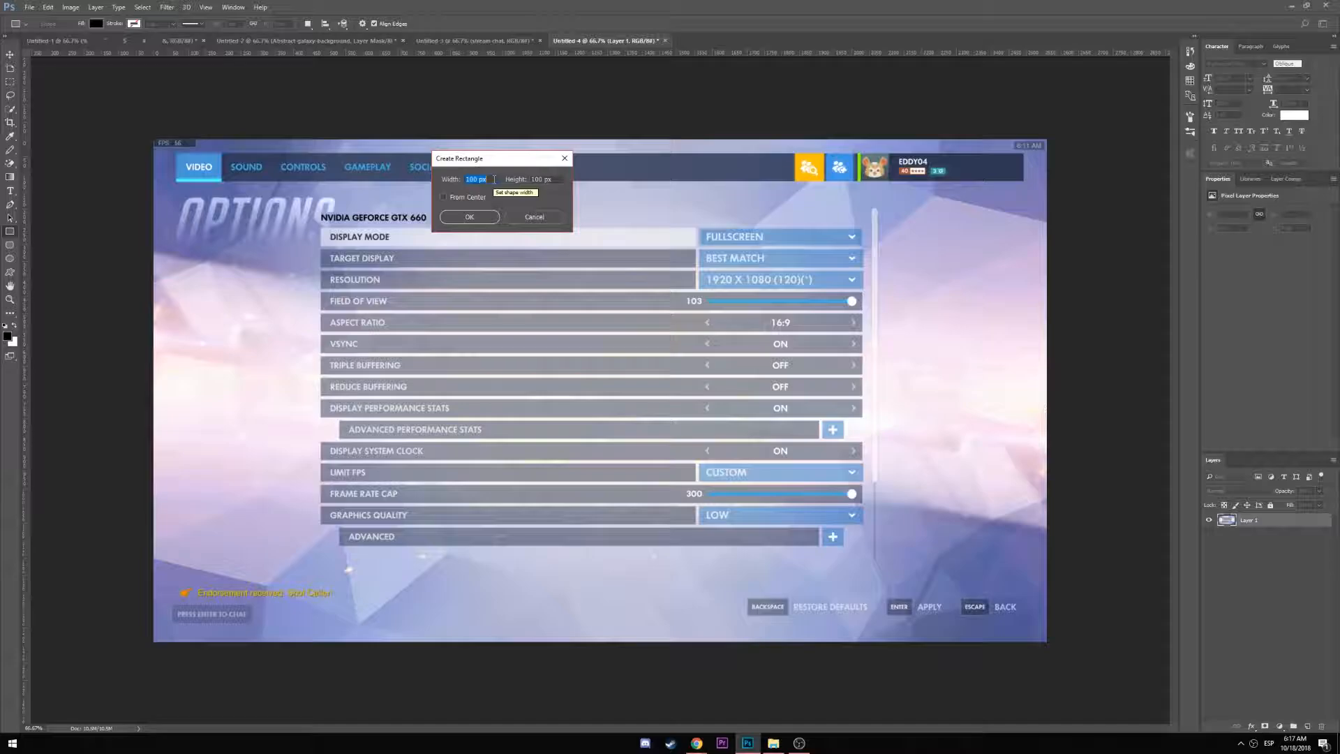
text(1020)
key(Tab)
text(1080)
key(Return)
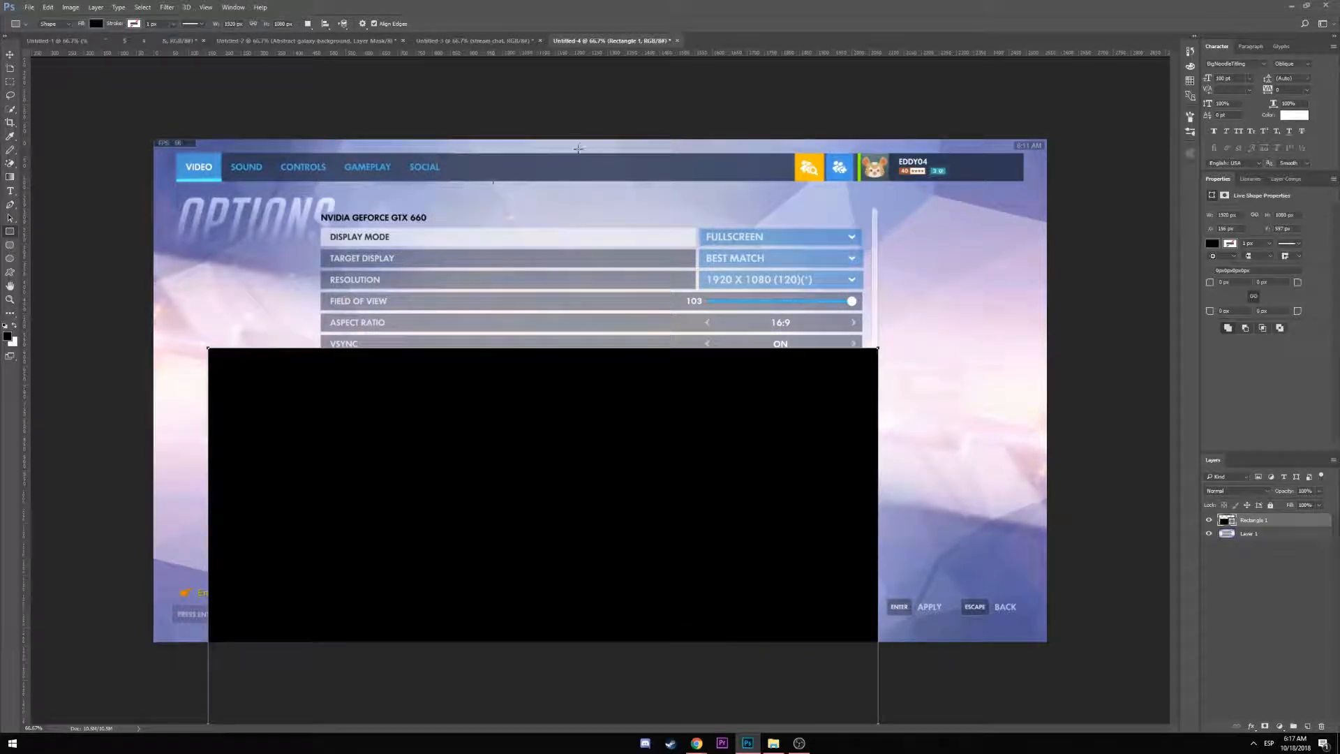
Shrink the black rectangle proportionally, place it left of the settings list, and duplicate it
click(10, 54)
drag(536, 517, 490, 328)
key(ctrl+t)
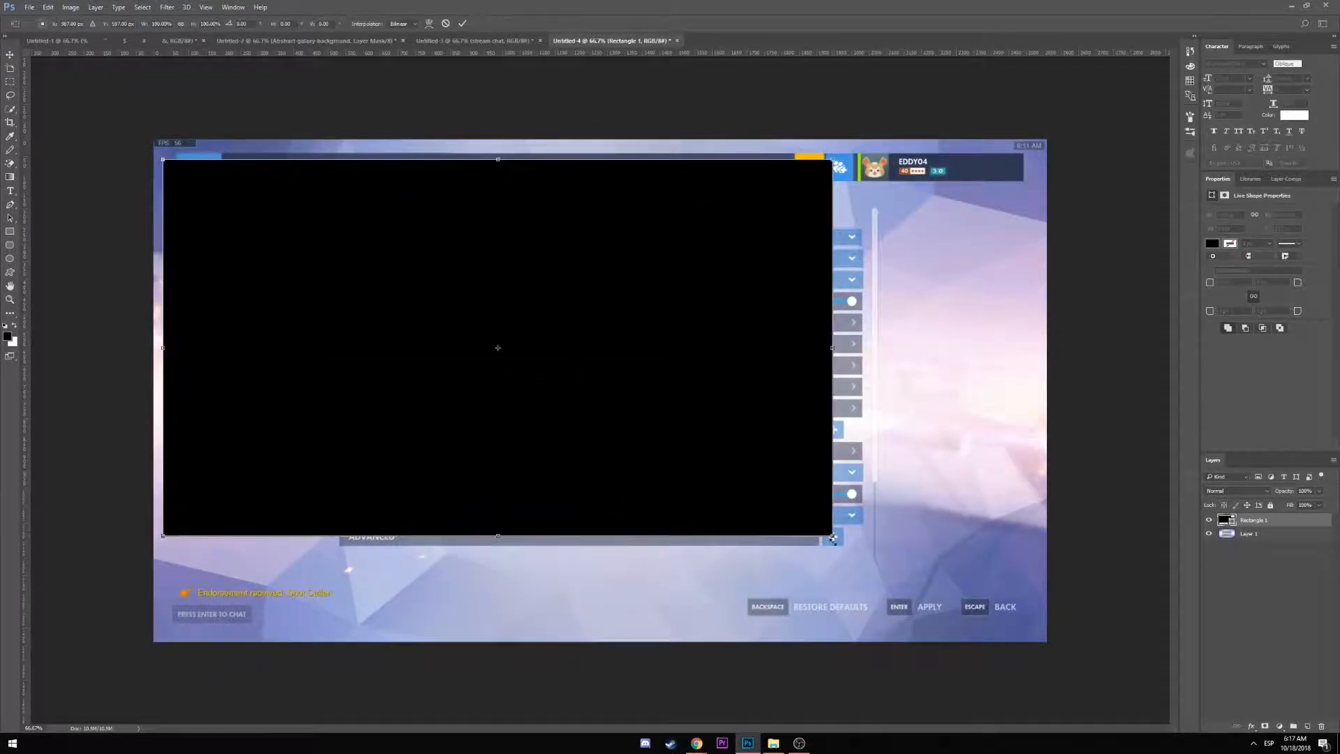
drag(832, 536, 319, 397)
click(180, 25)
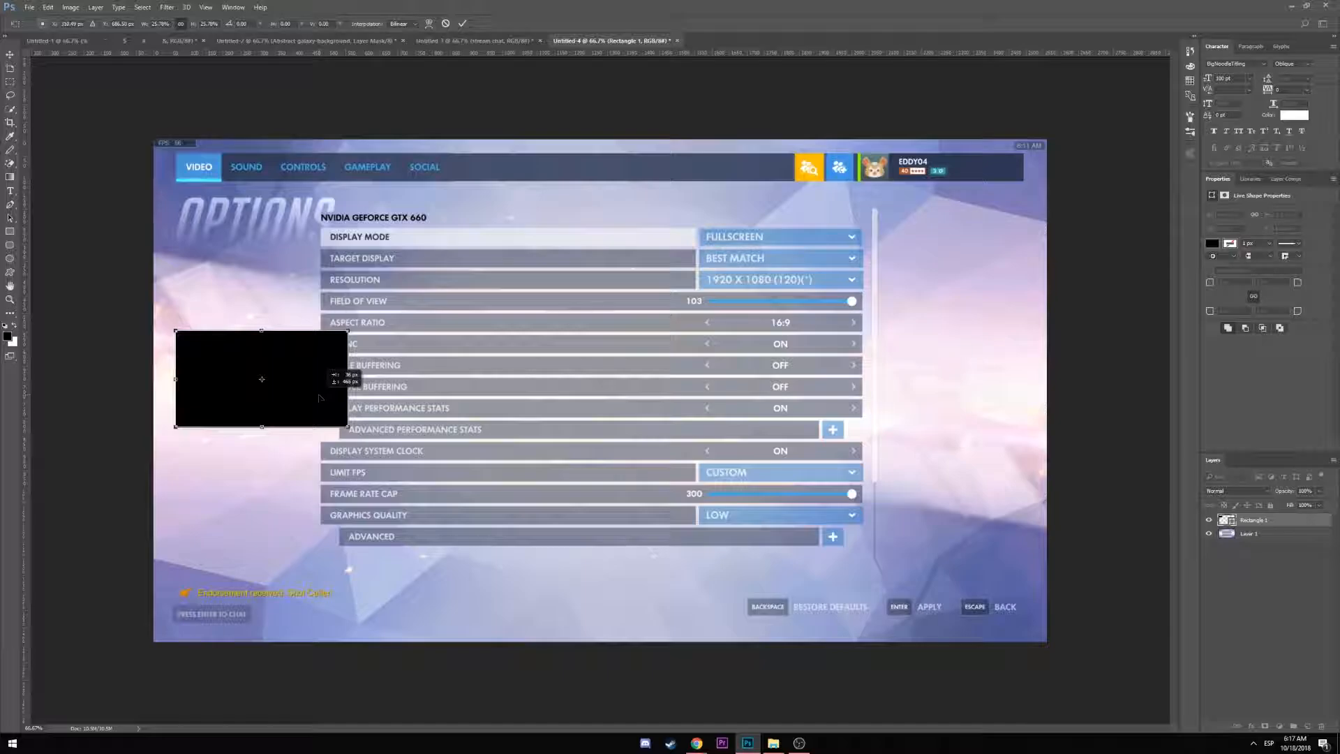
mouse_move(319, 398)
mouse_down()
mouse_move(343, 343)
mouse_move(318, 383)
mouse_up()
key(Return)
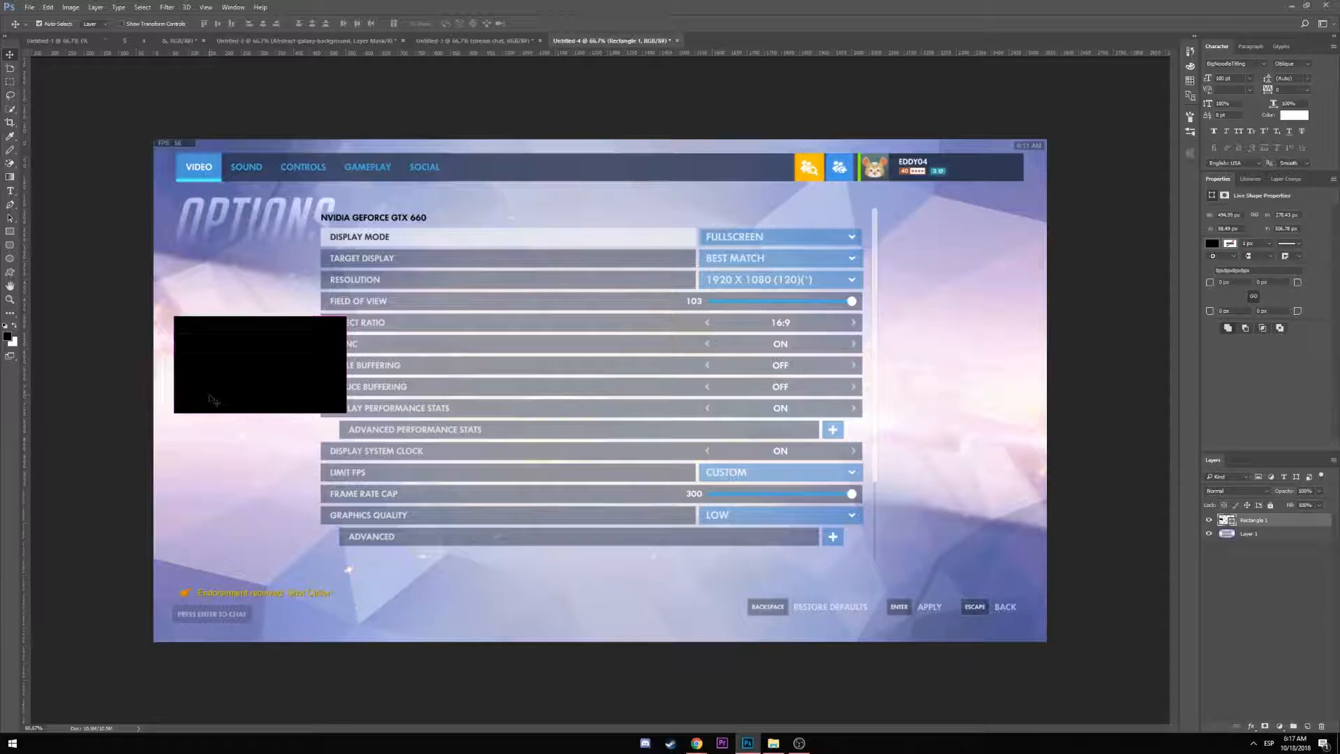
key(ctrl+j)
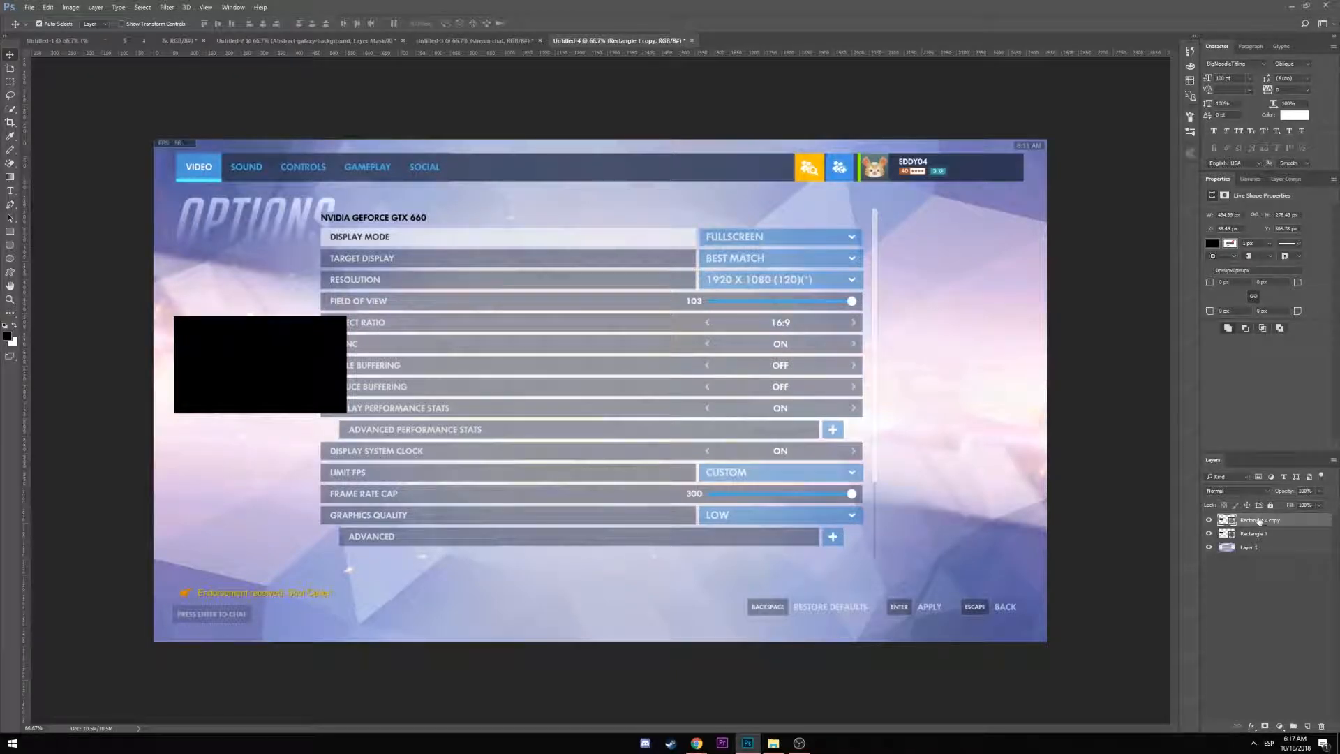
Fill the rectangle copy with purple and place it beneath the black rectangle
click(10, 232)
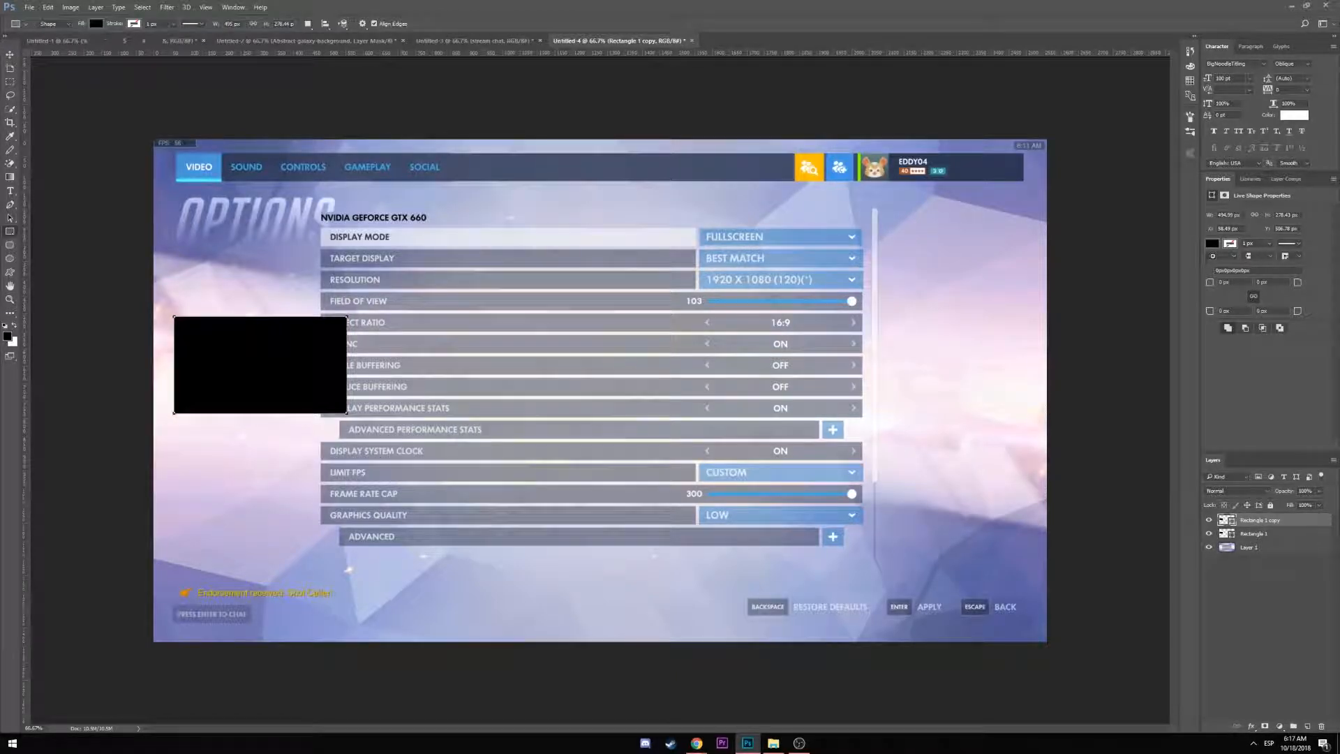
click(95, 23)
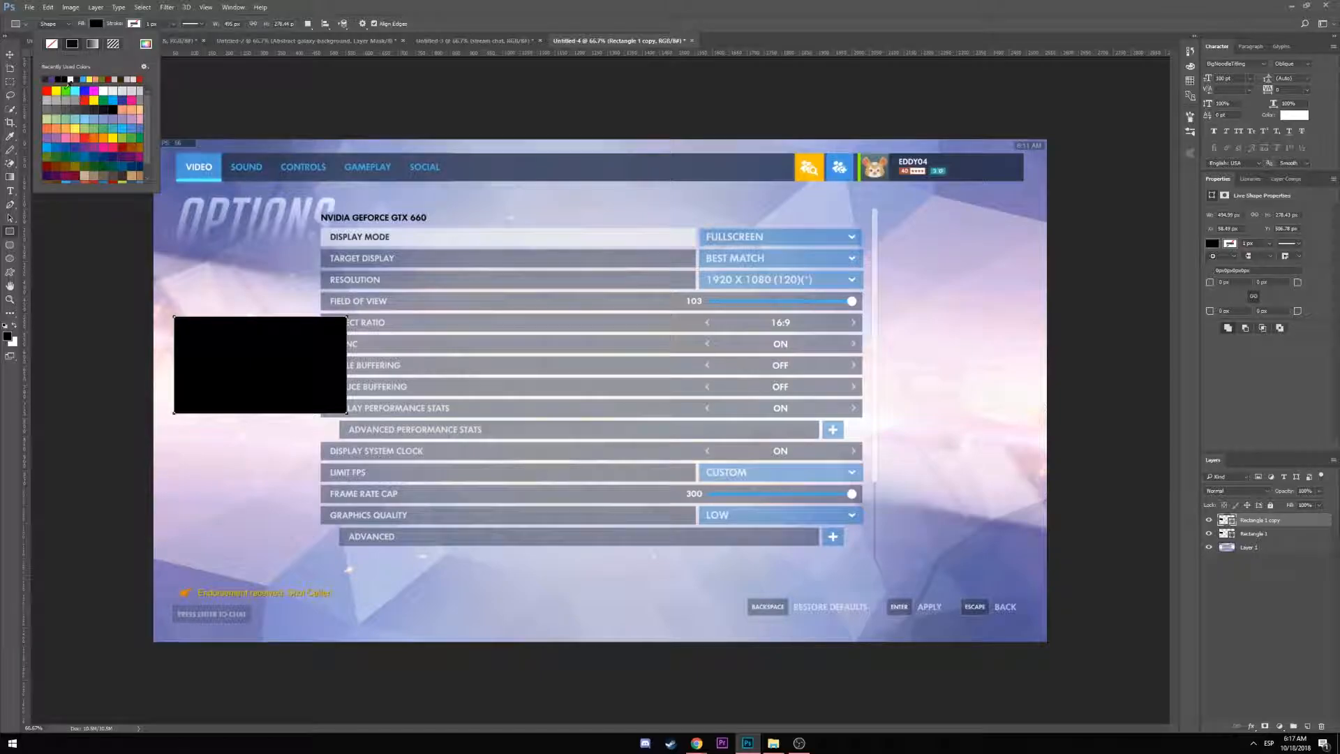
click(139, 176)
key(Return)
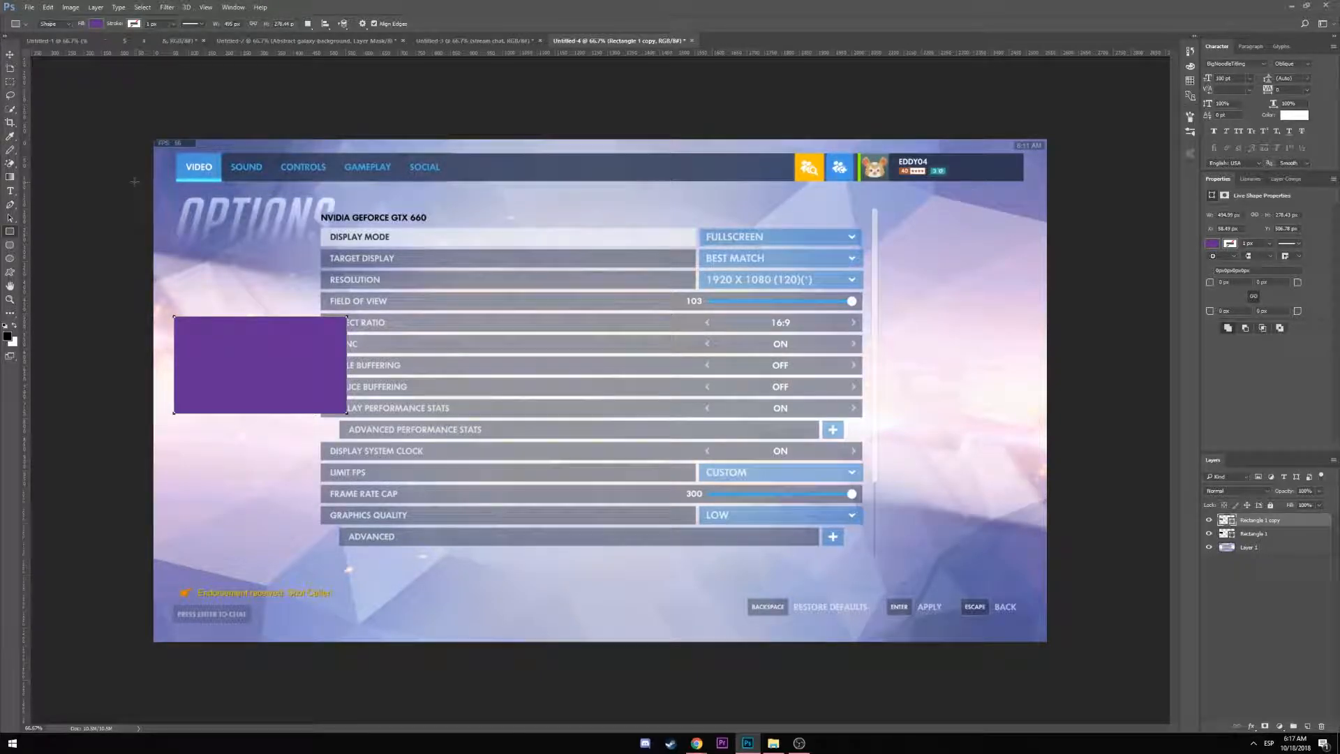
drag(1273, 521, 1270, 539)
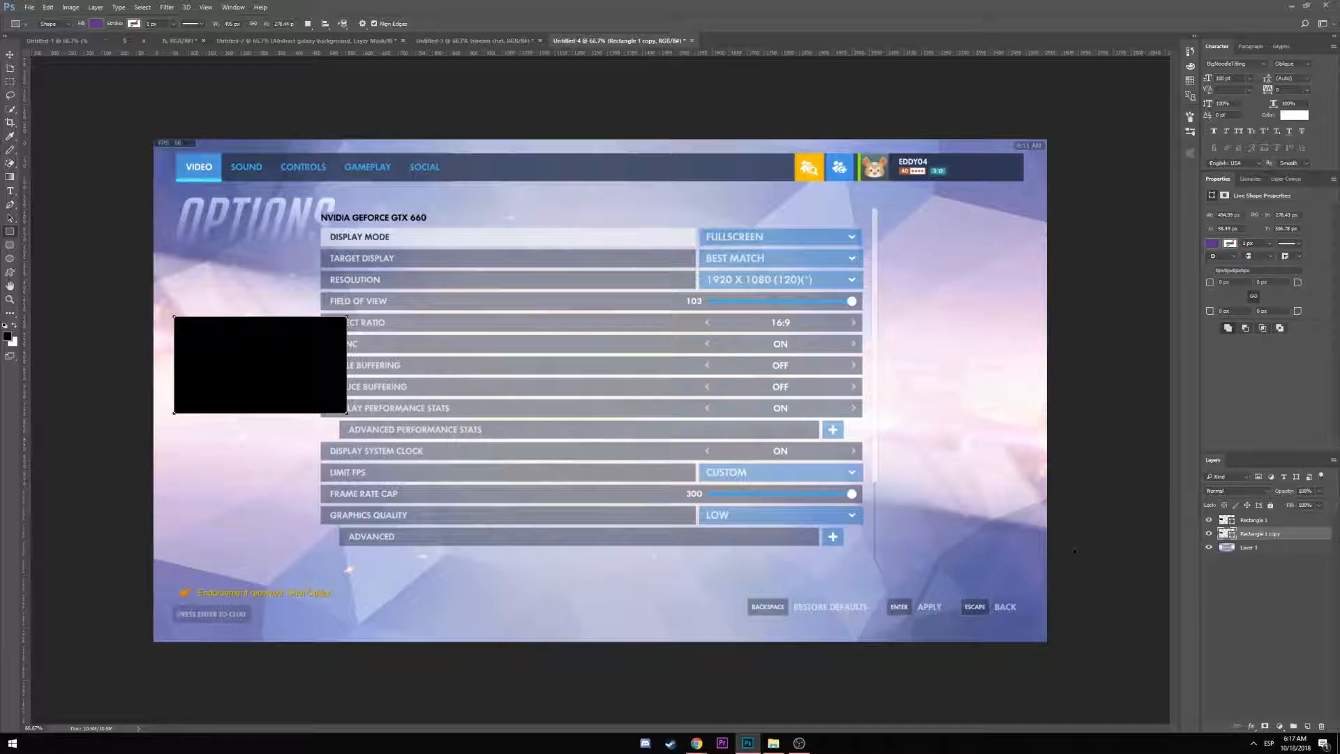
Enlarge the purple rectangle past the black box's edges and nudge it into position
key(ctrl+t)
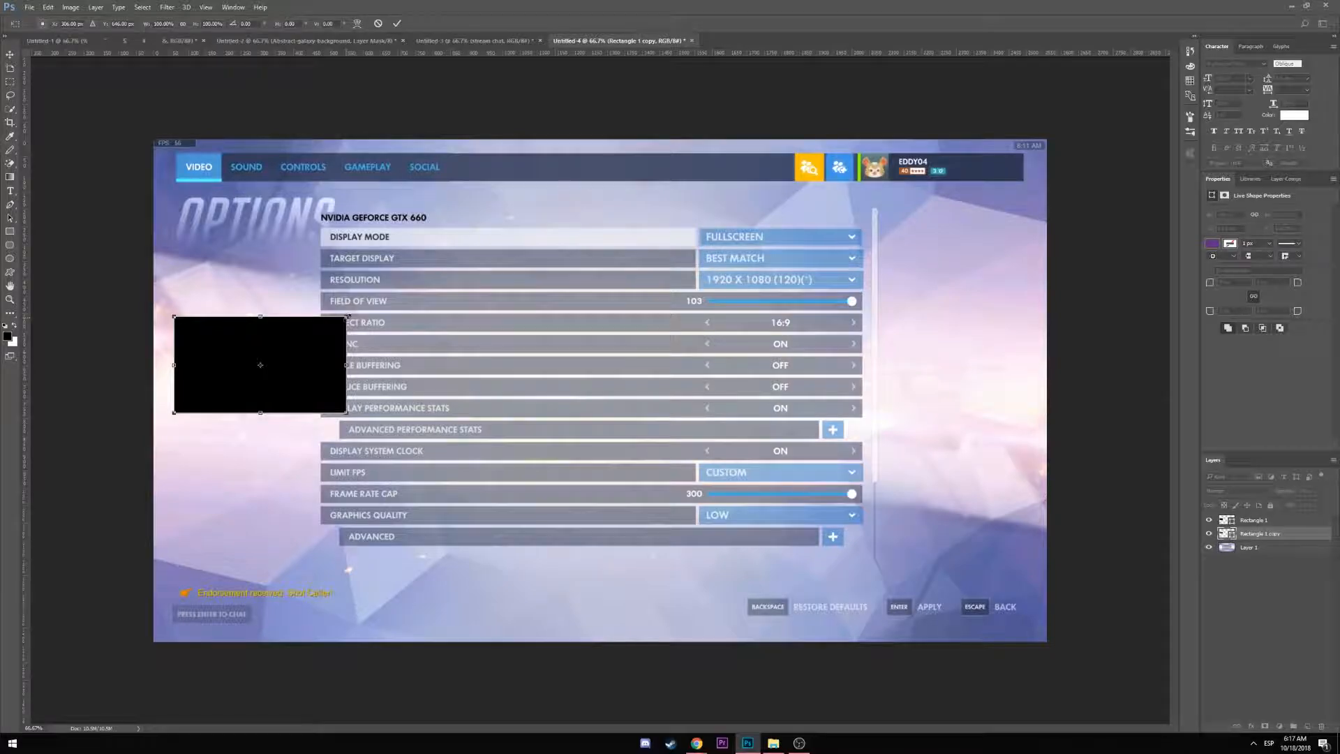
drag(348, 316, 352, 311)
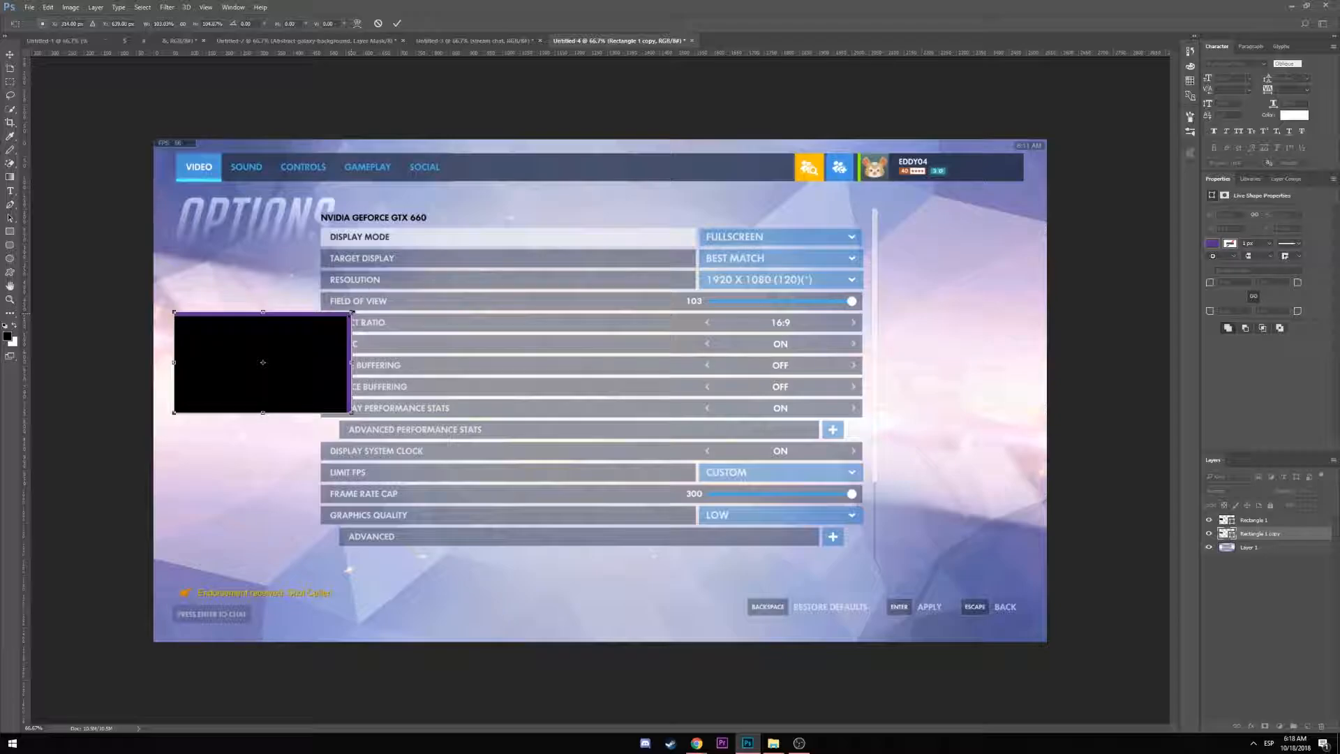
click(9, 58)
key(Return)
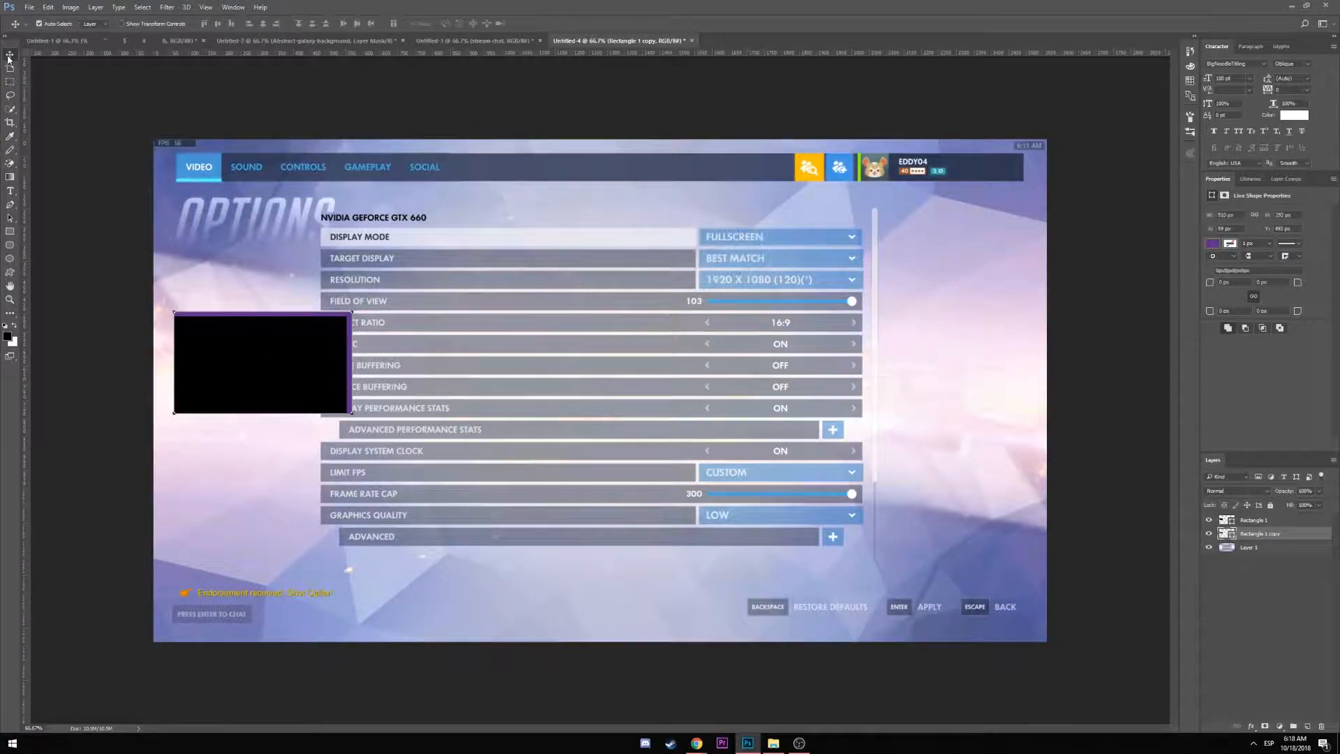
key(Left)
key(Left)
key(Left)
key(Left)
key(Left)
key(Left)
key(Down)
key(Down)
key(Down)
key(Down)
key(Down)
key(Down)
key(Down)
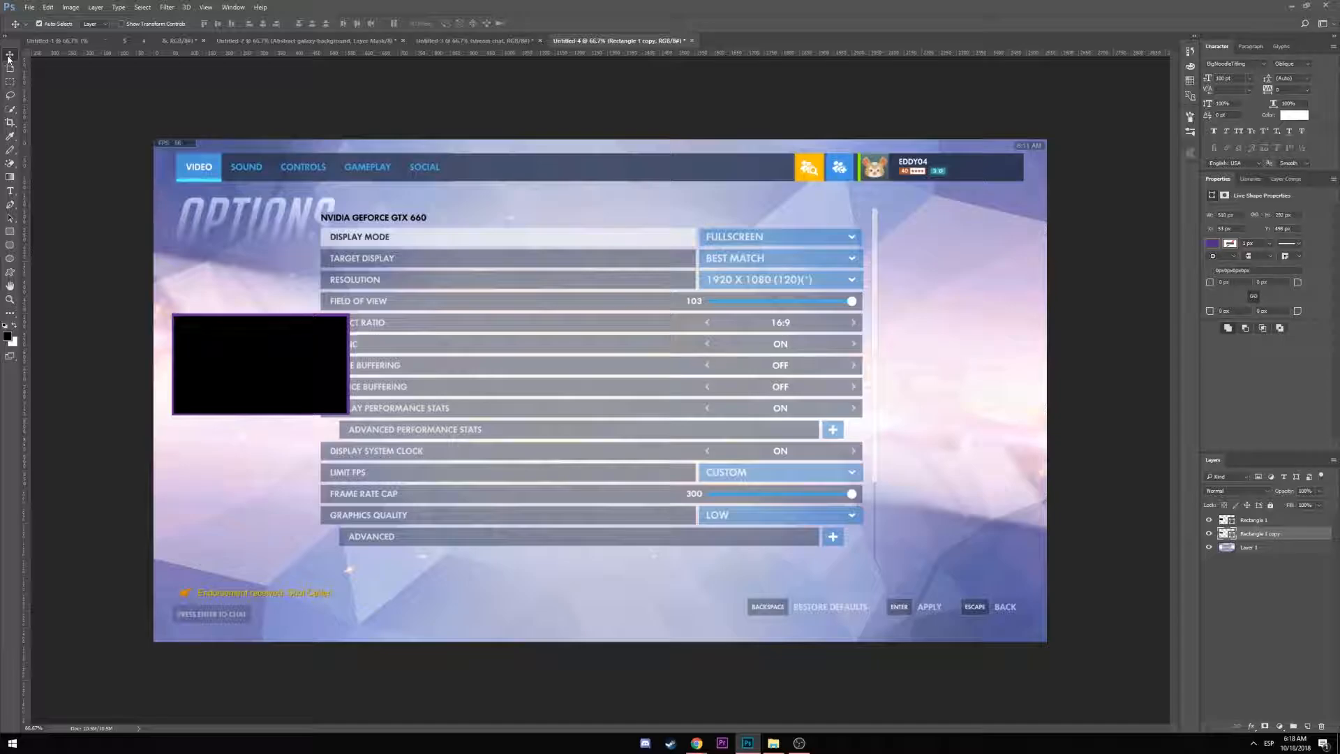
key(Left)
key(Up)
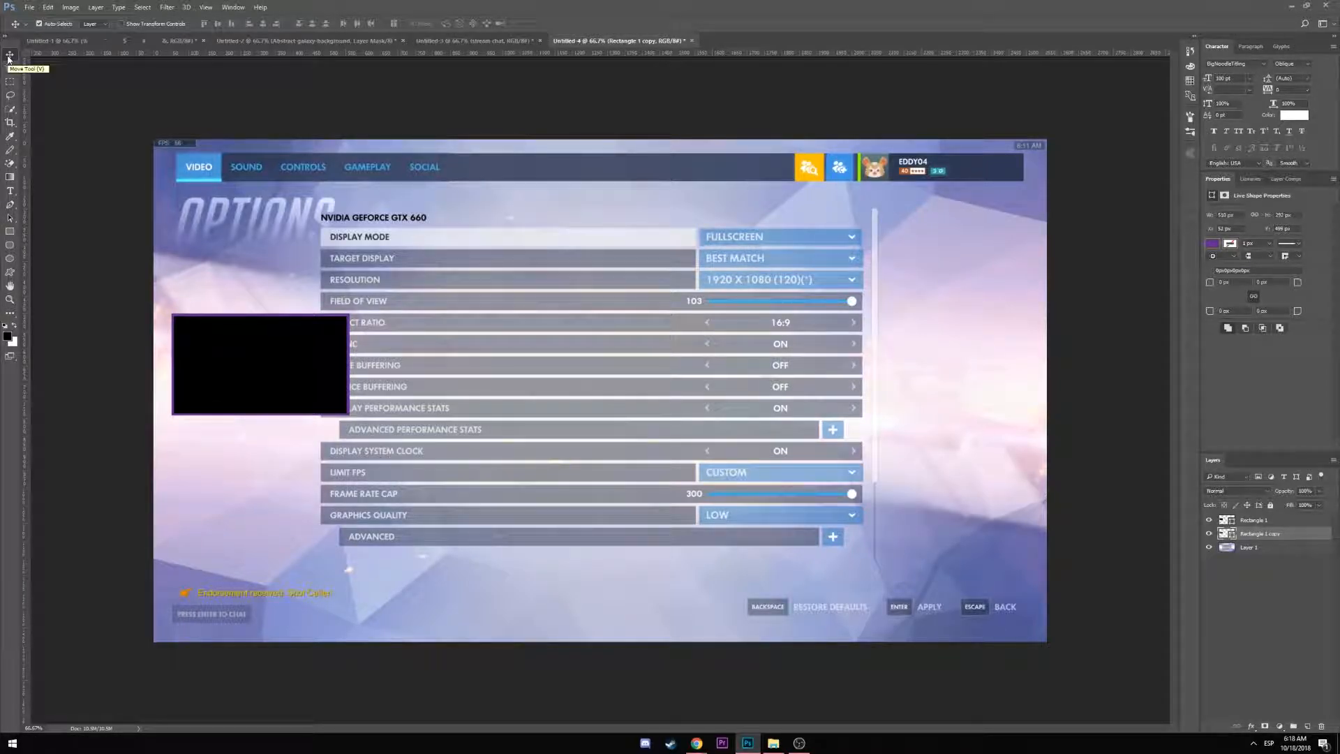
key(Down)
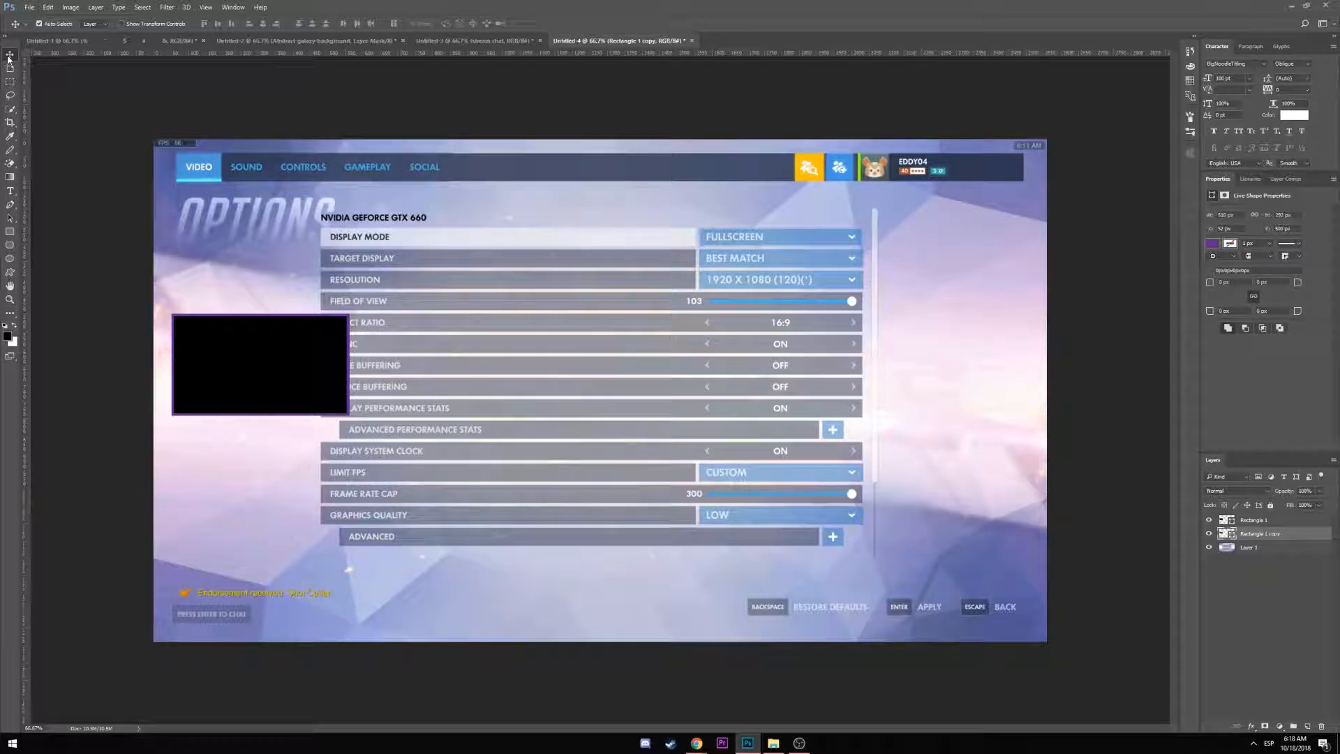
key(Left)
Set the purple frame to 497×280 px and nudge it two pixels right
click(1252, 523)
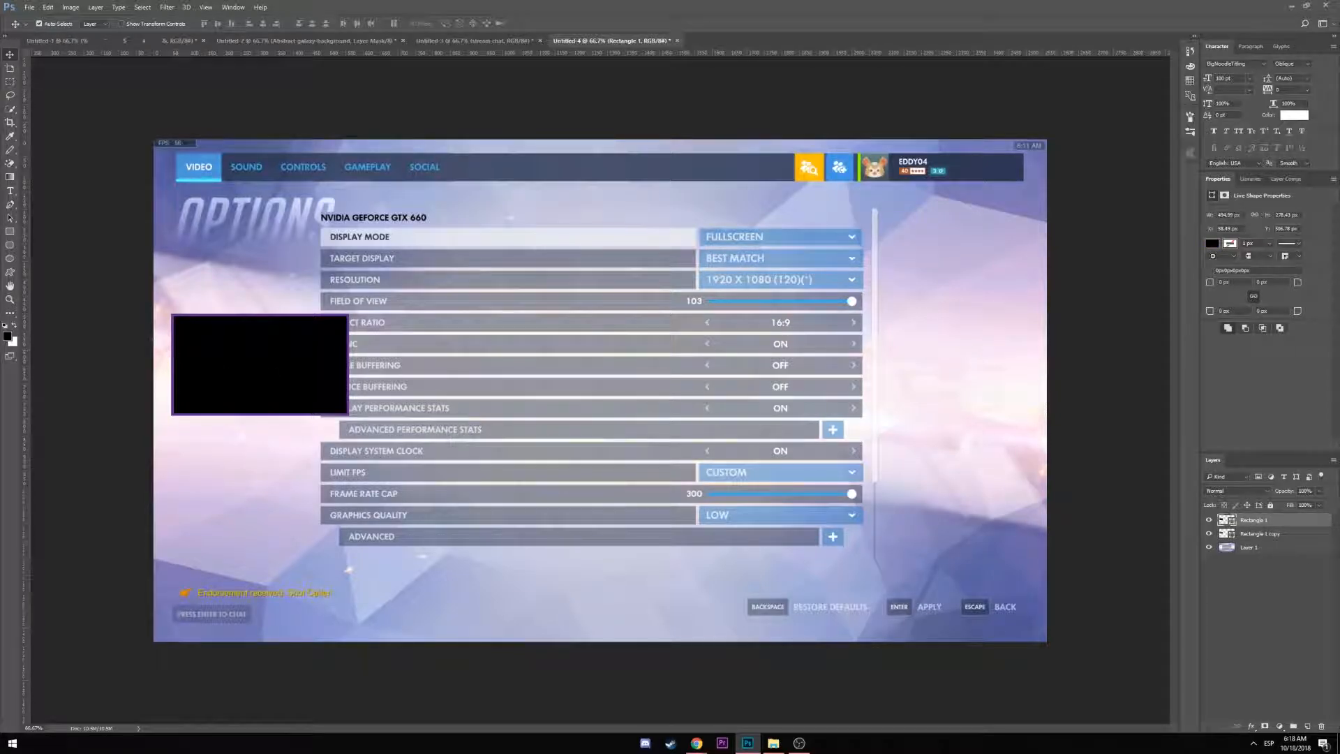
click(11, 231)
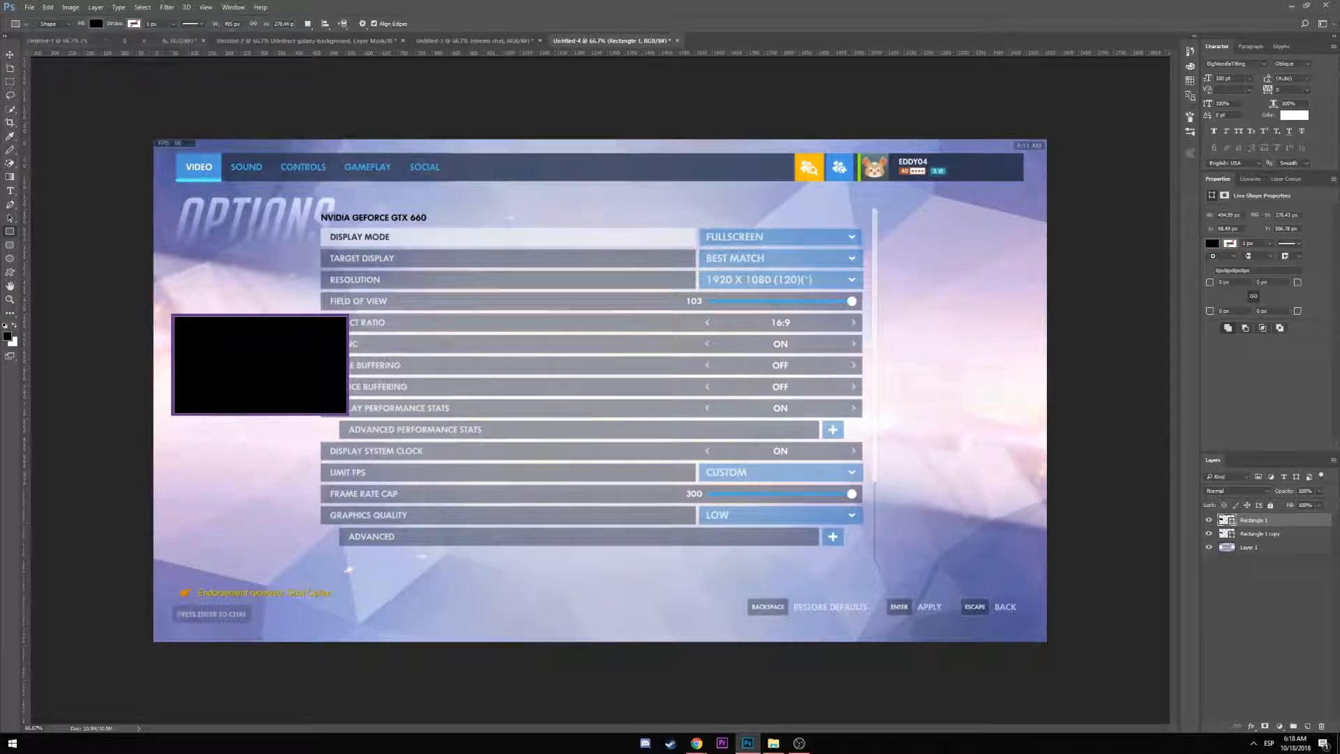
click(1252, 534)
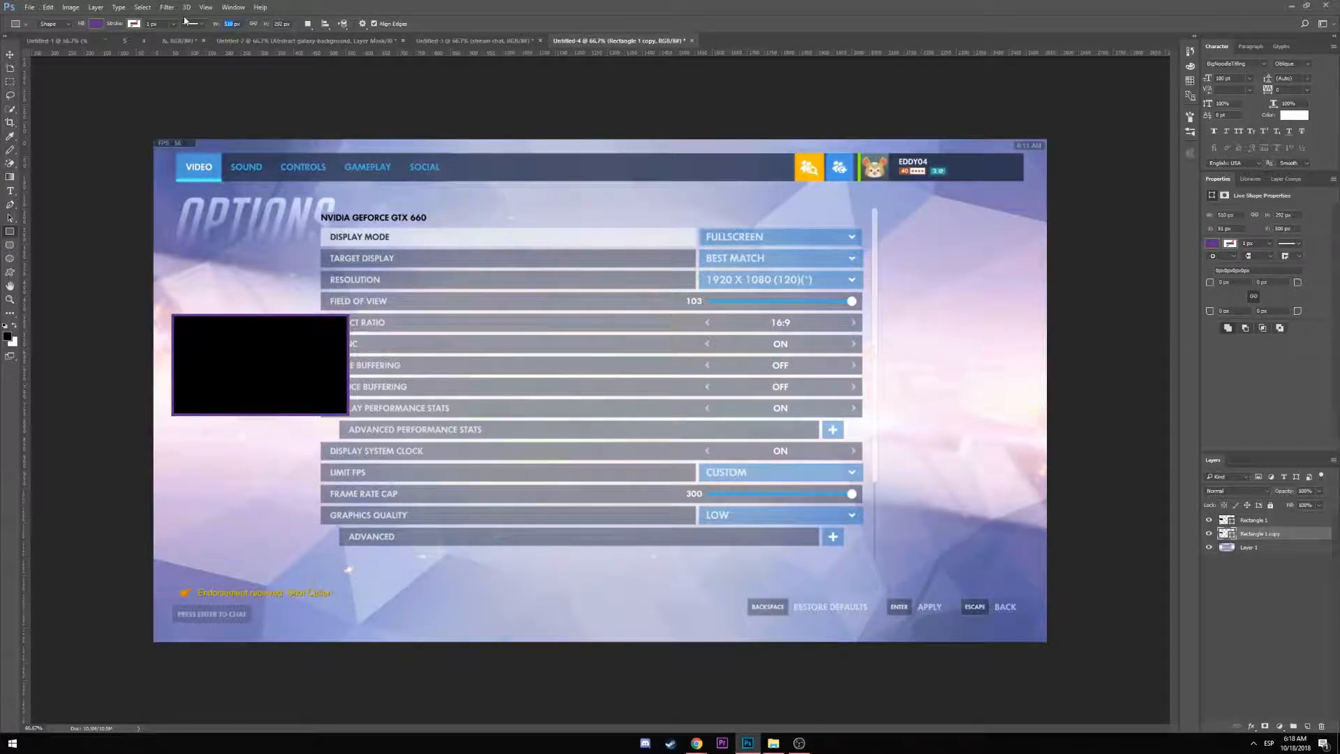
key(Return)
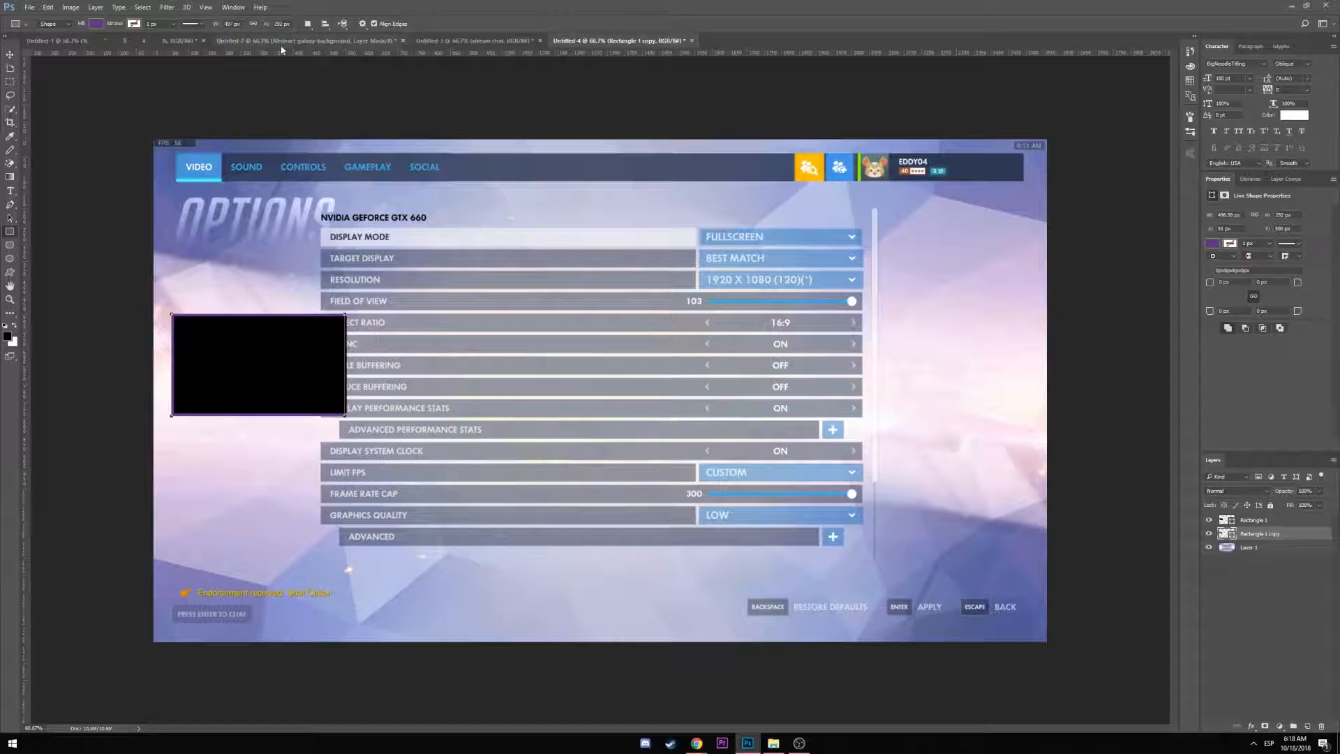
click(278, 24)
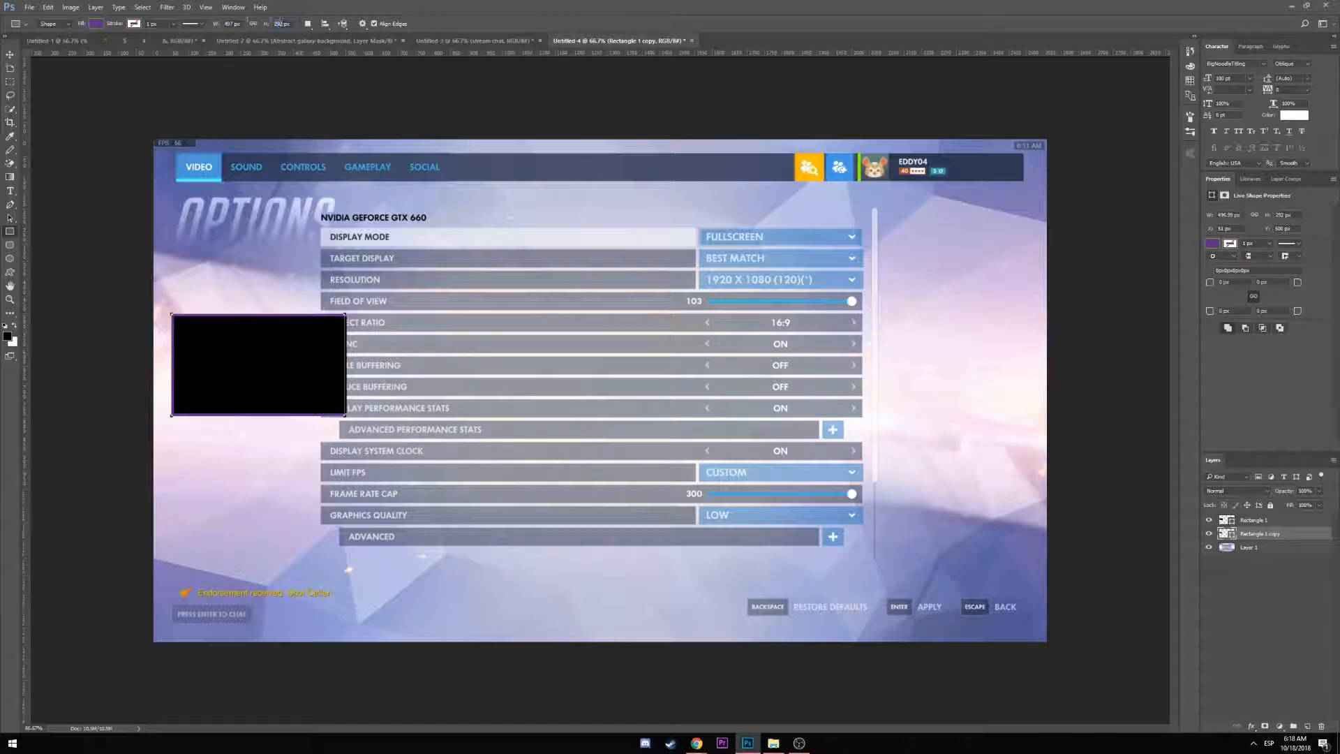
key(Return)
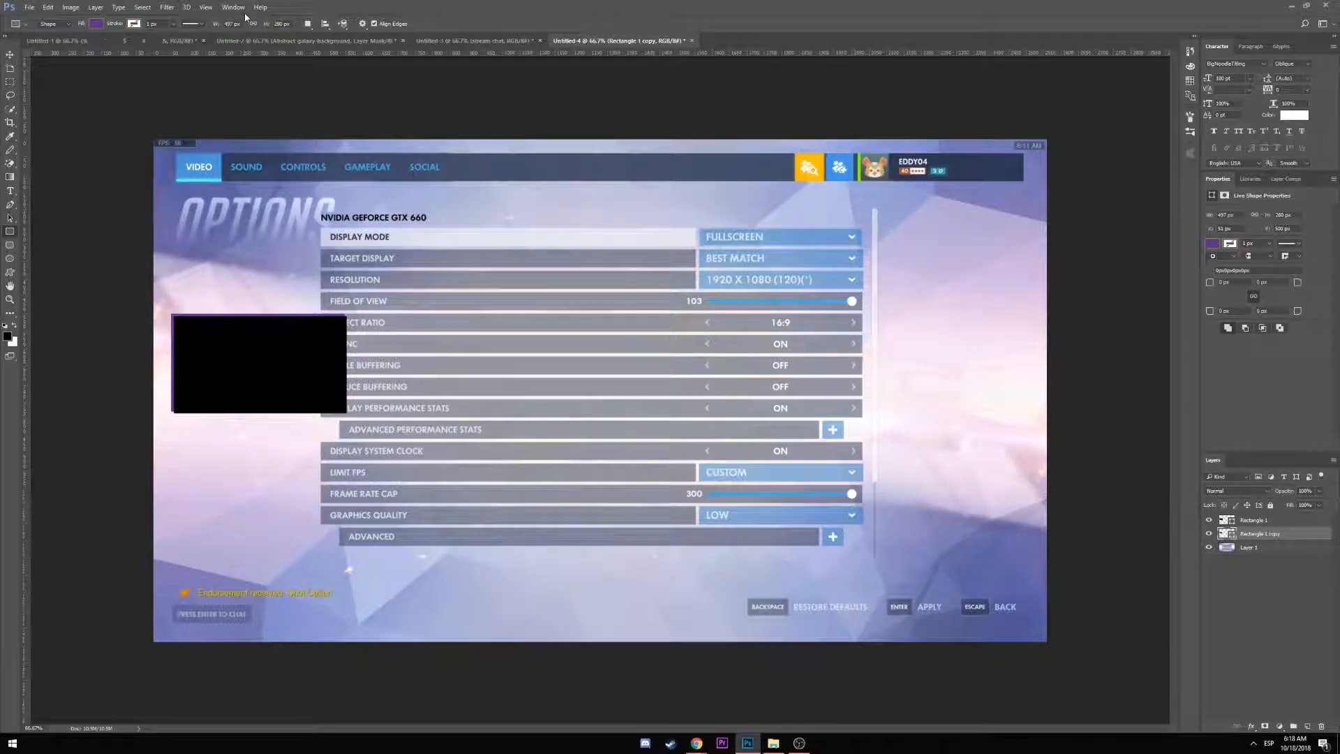
click(9, 56)
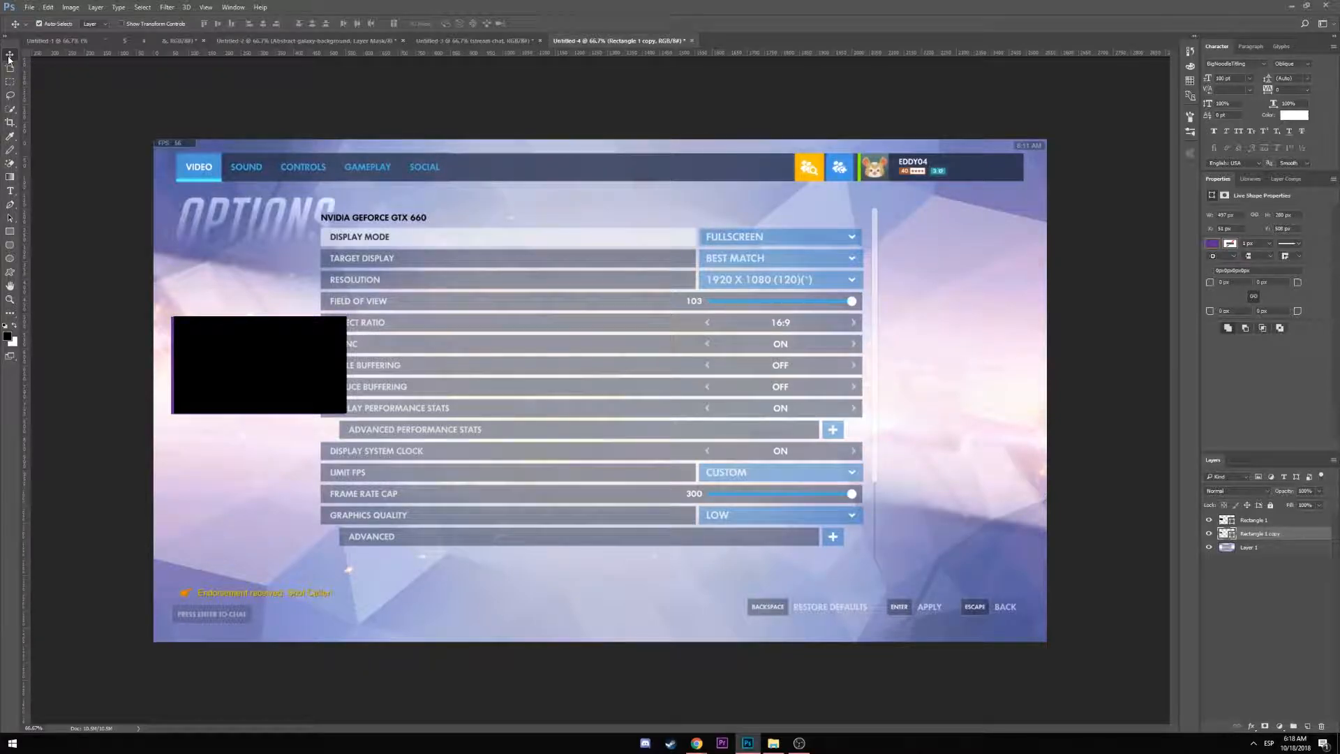
key(Right)
key(Right)
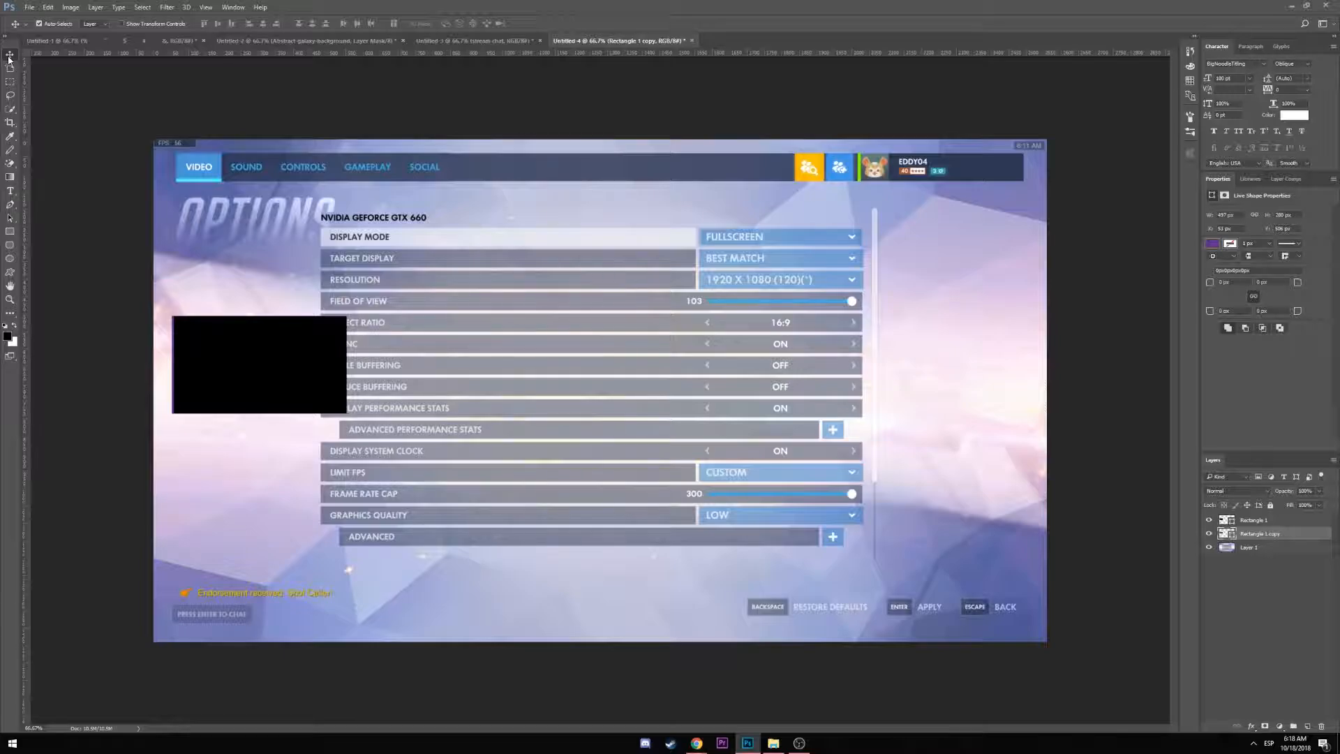
Change the purple frame width to 499 px and nudge it two pixels left
key(u)
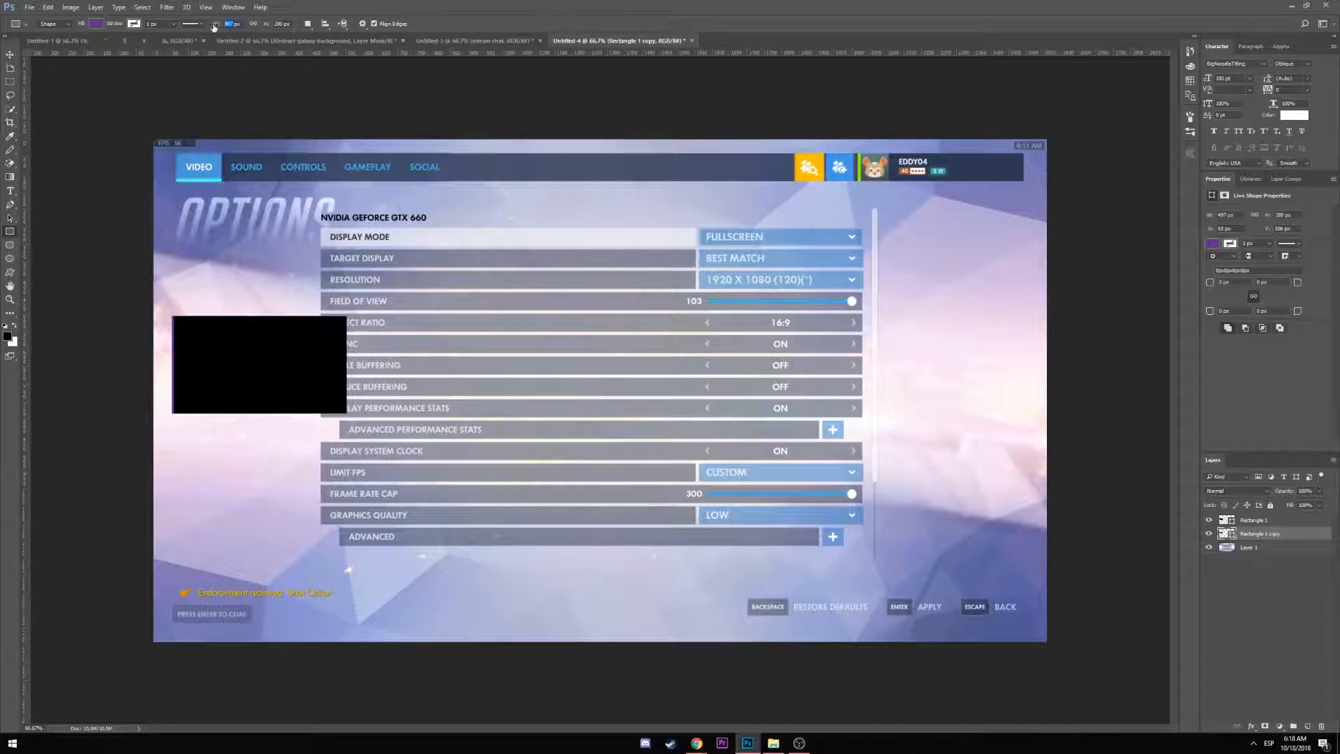
text(499)
click(10, 55)
key(Left)
key(Left)
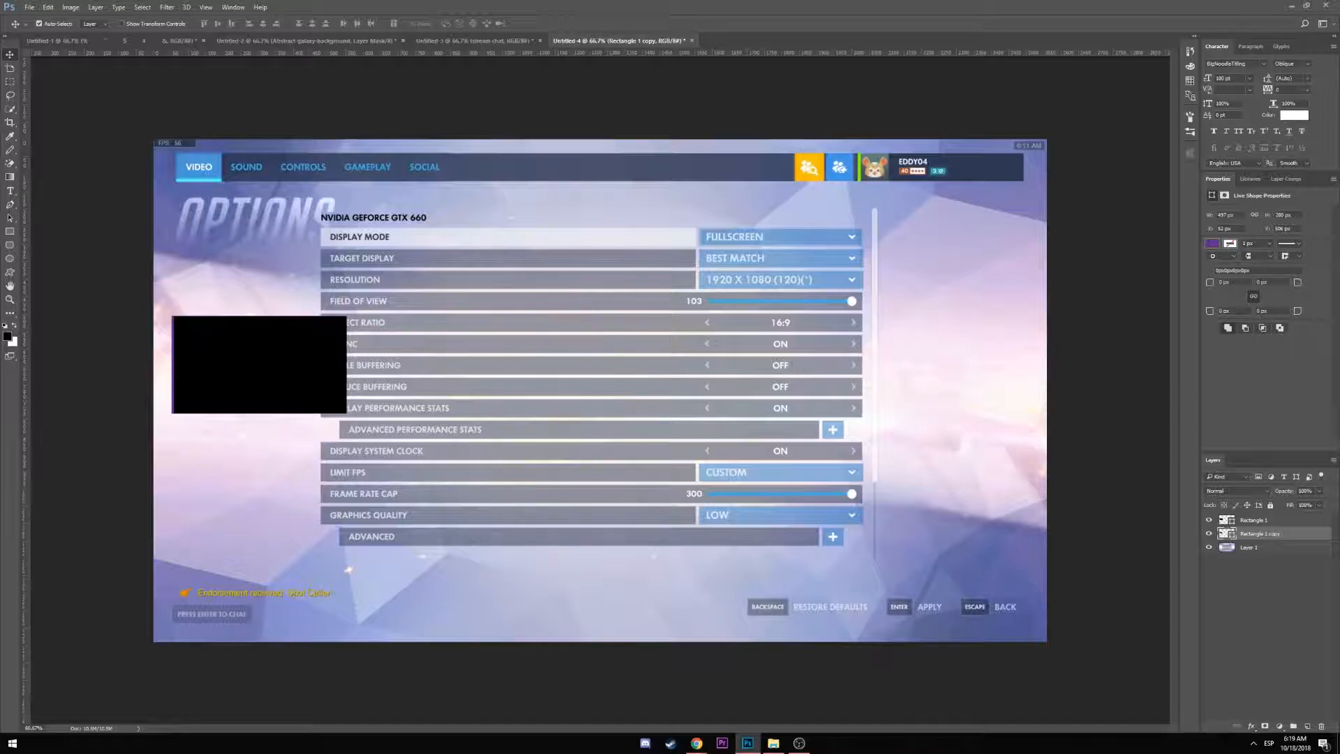
Resize the purple frame to 502×285 px
click(10, 178)
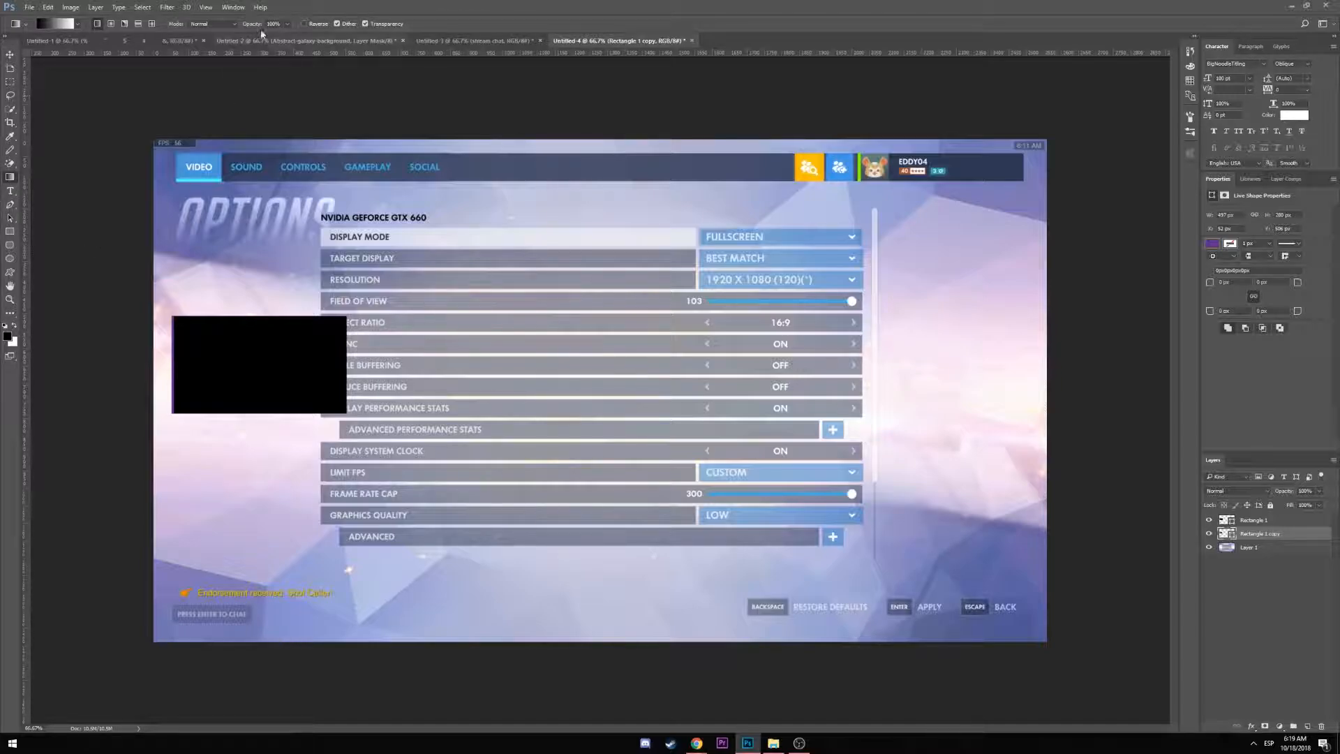
click(14, 231)
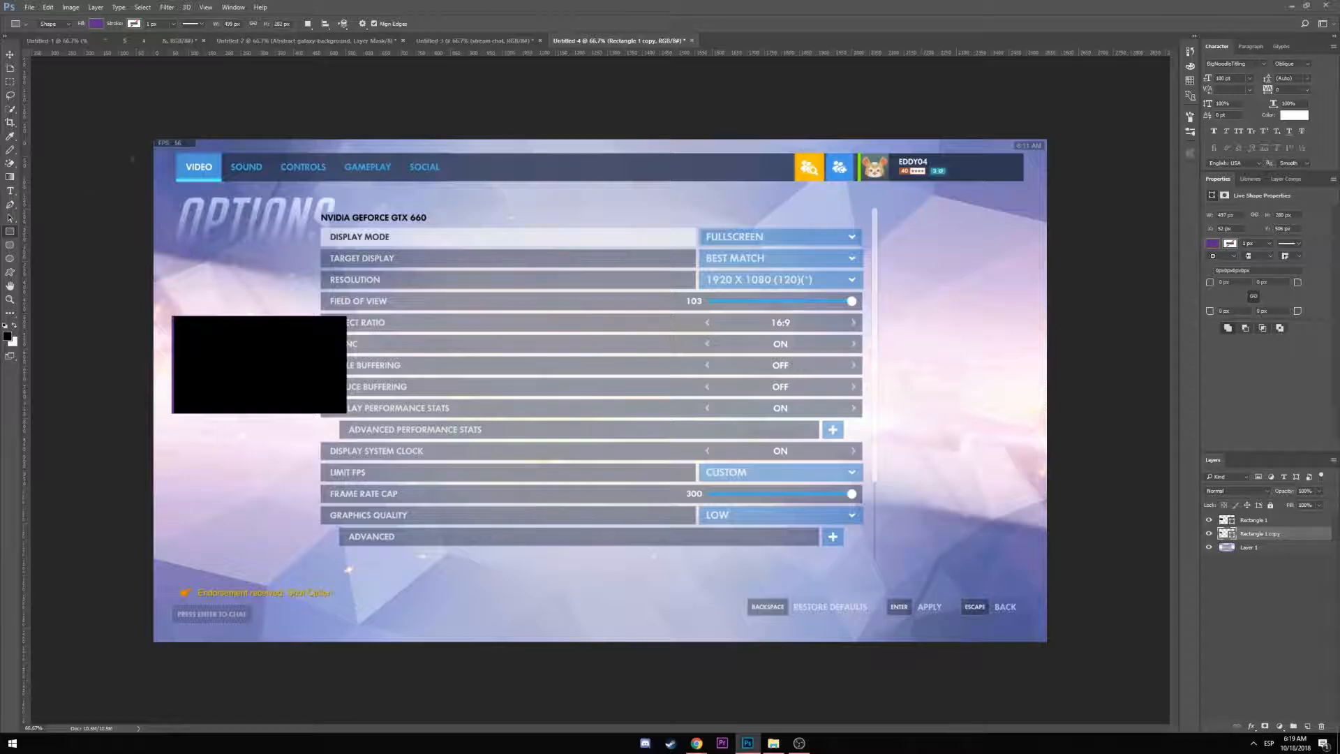
click(232, 24)
text(502)
drag(290, 24, 264, 25)
text(285)
Check the black rectangle's position and reselect the Rectangle 1 and Rectangle 1 copy layers
click(10, 55)
mouse_move(232, 374)
mouse_down()
mouse_move(320, 375)
mouse_move(233, 374)
mouse_up()
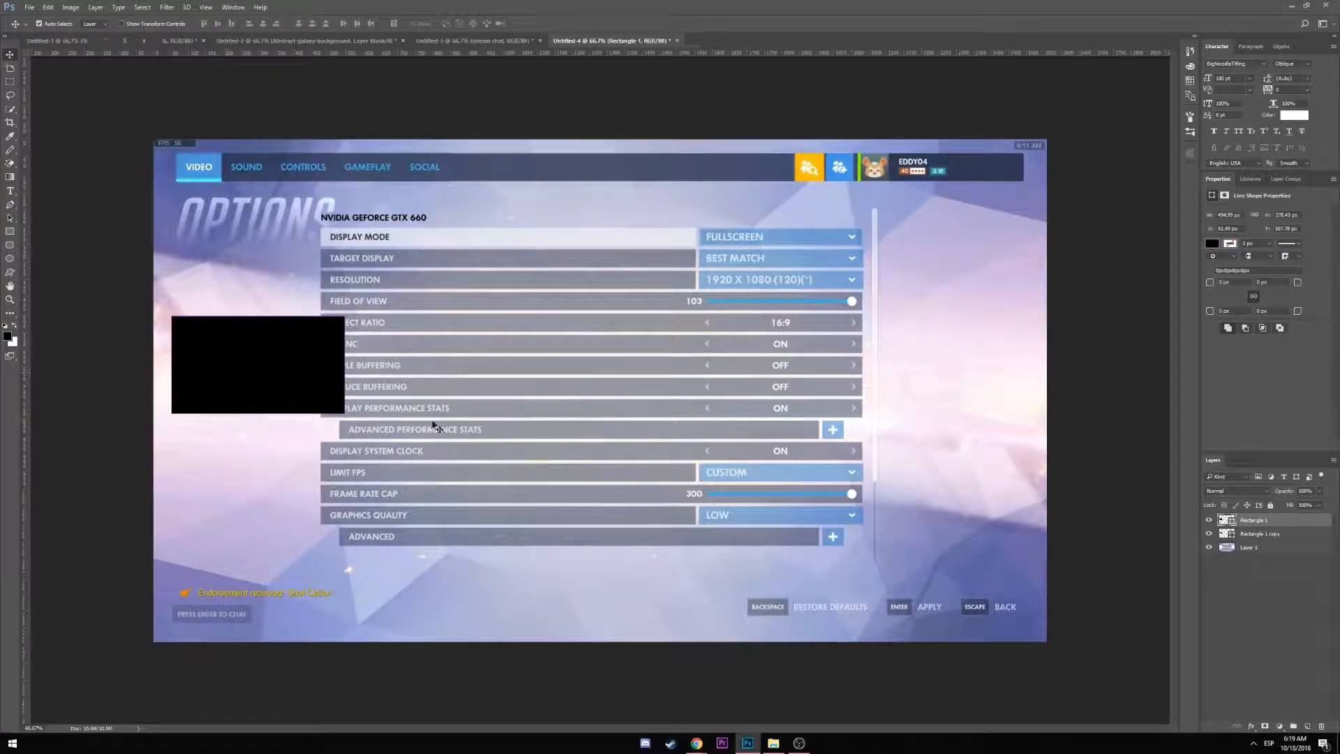
click(1256, 534)
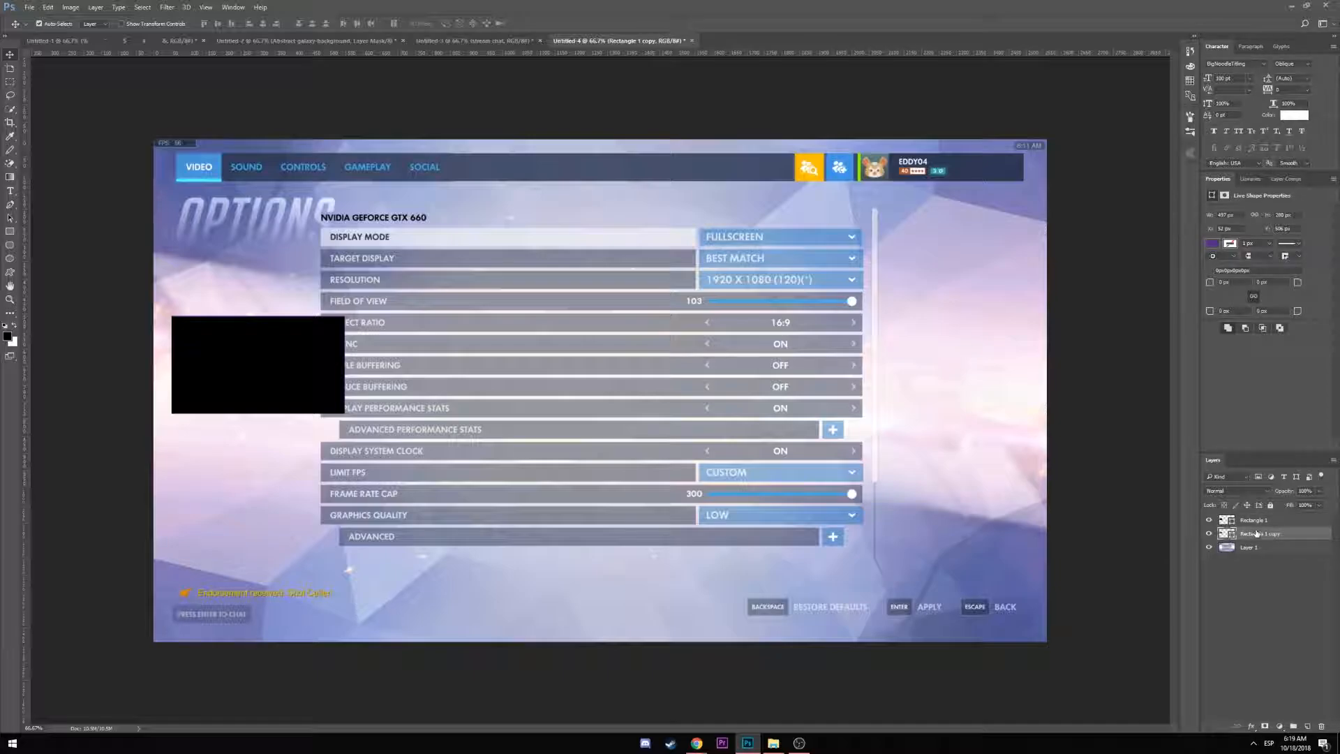
click(11, 177)
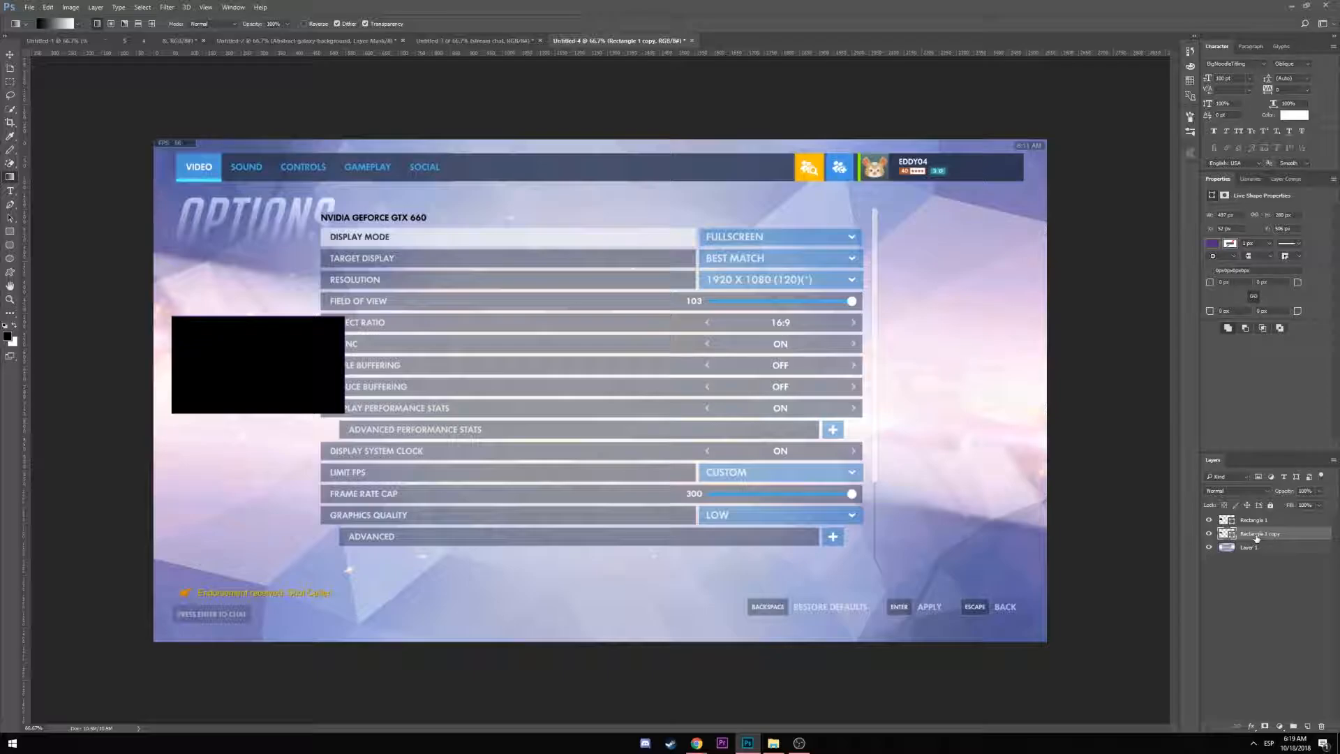
click(10, 231)
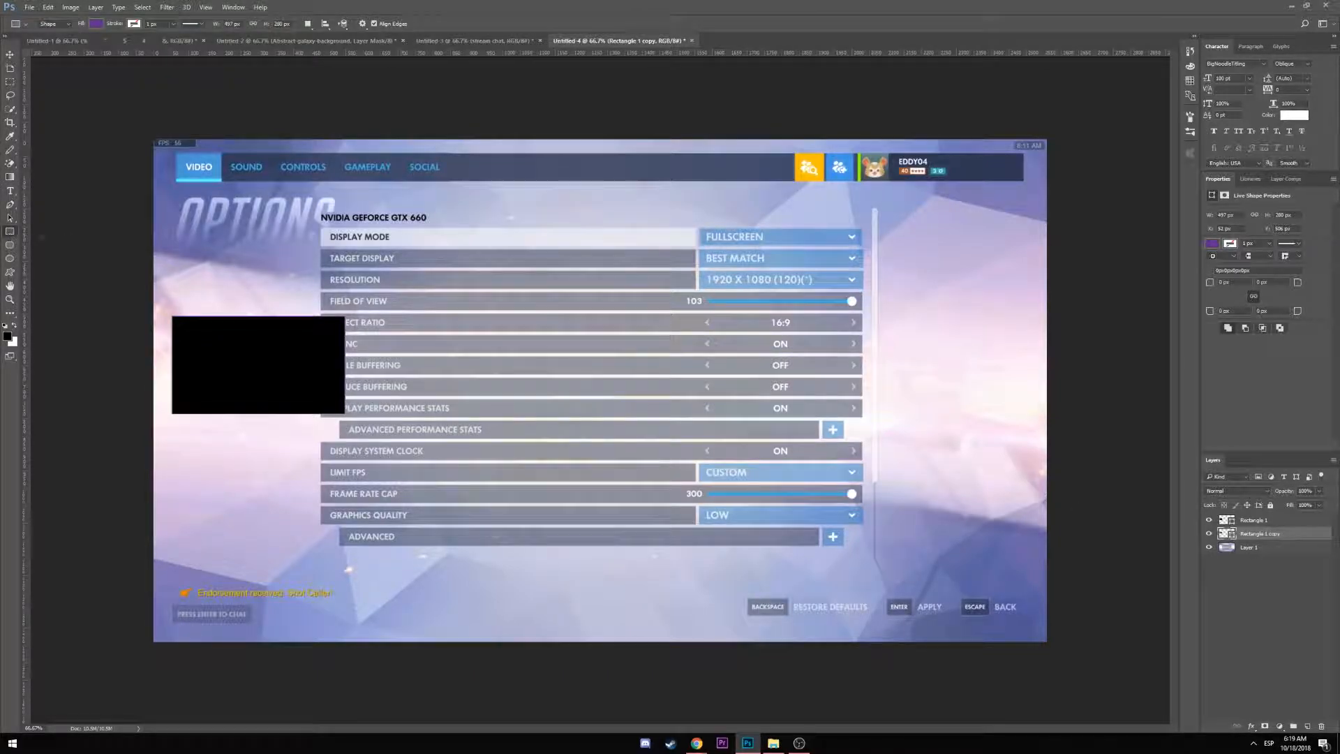
click(1260, 520)
click(1260, 533)
Enlarge the purple rectangle proportionally from its top-right corner and nudge it left and down
key(ctrl+t)
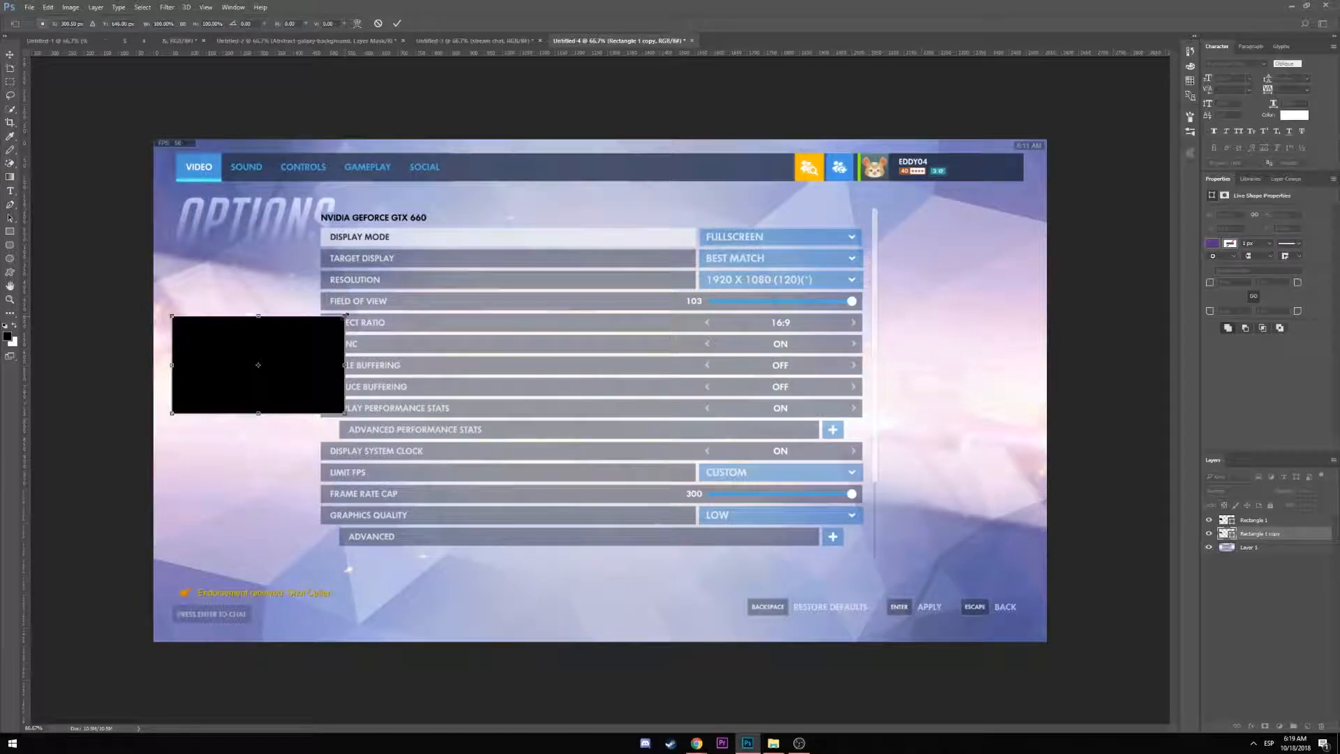
drag(345, 315, 345, 314)
click(183, 24)
key(Return)
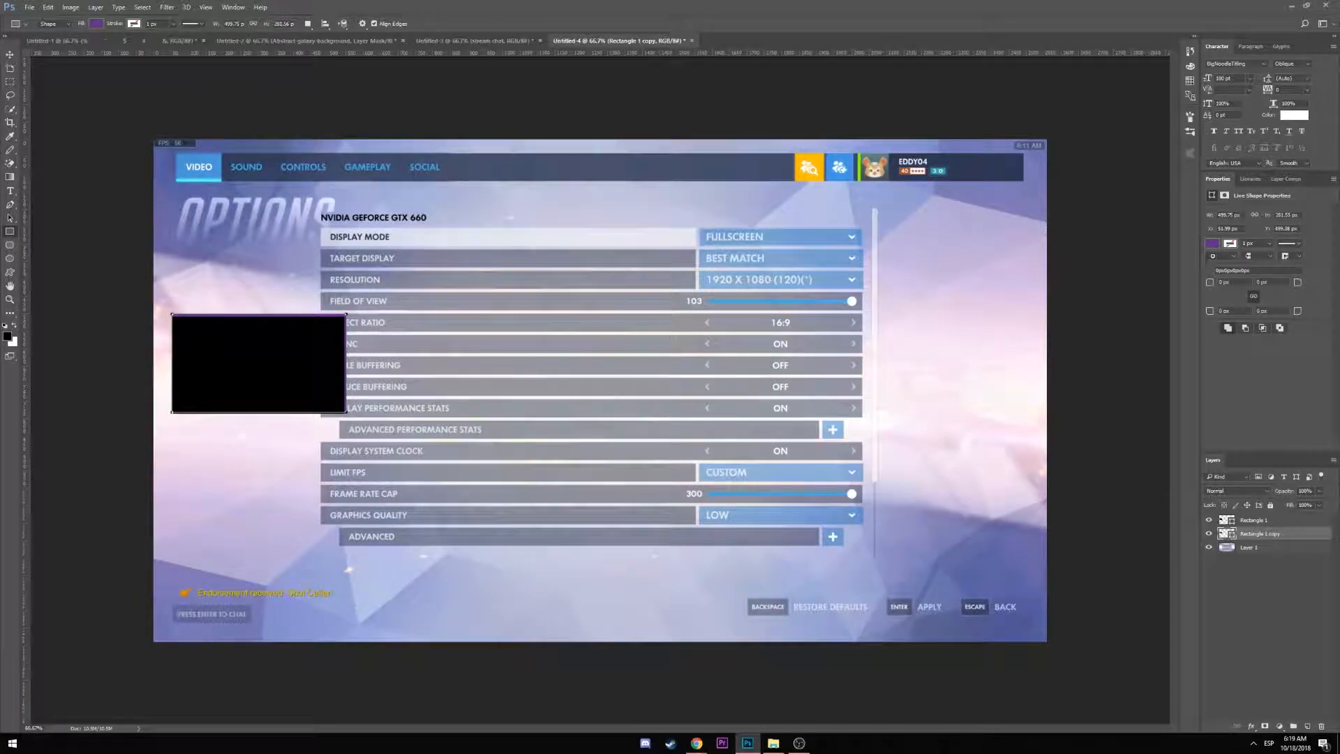
click(9, 55)
key(Left)
key(Left)
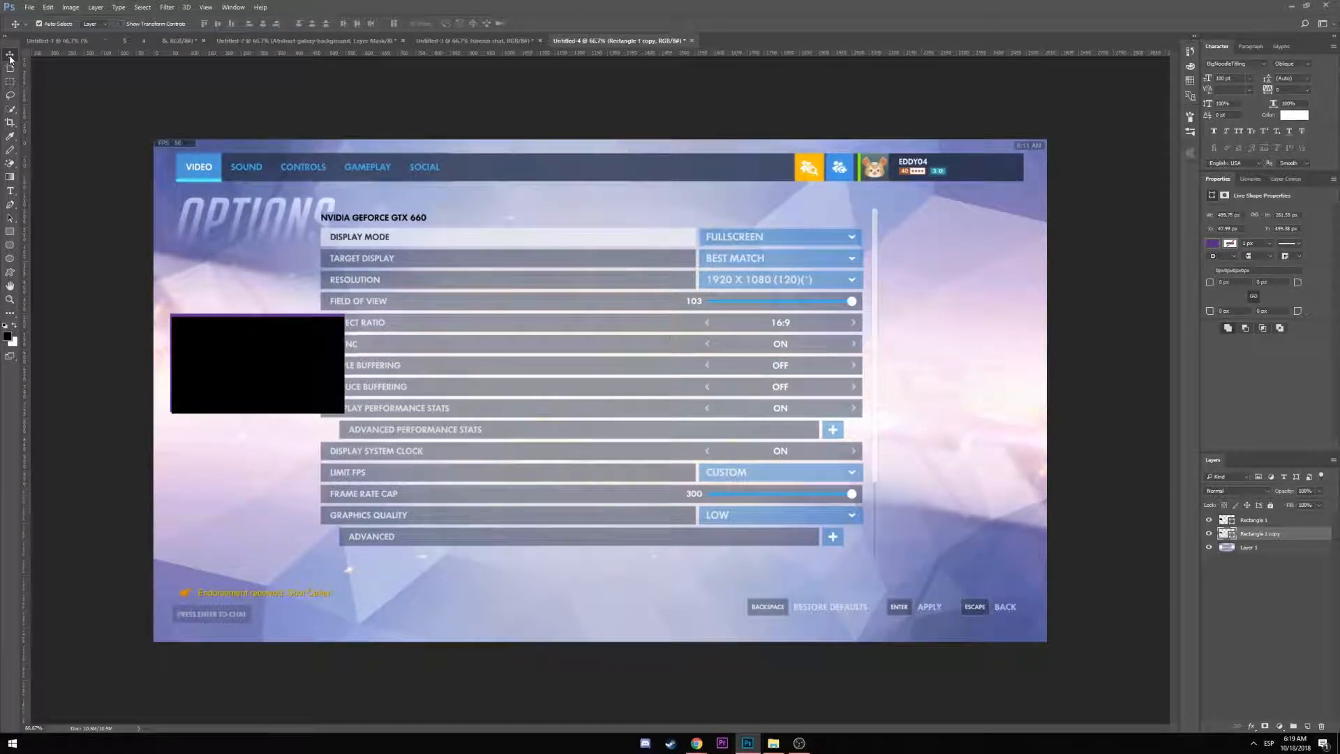
key(Down)
key(Down)
key(Down)
key(Down)
key(Down)
key(Down)
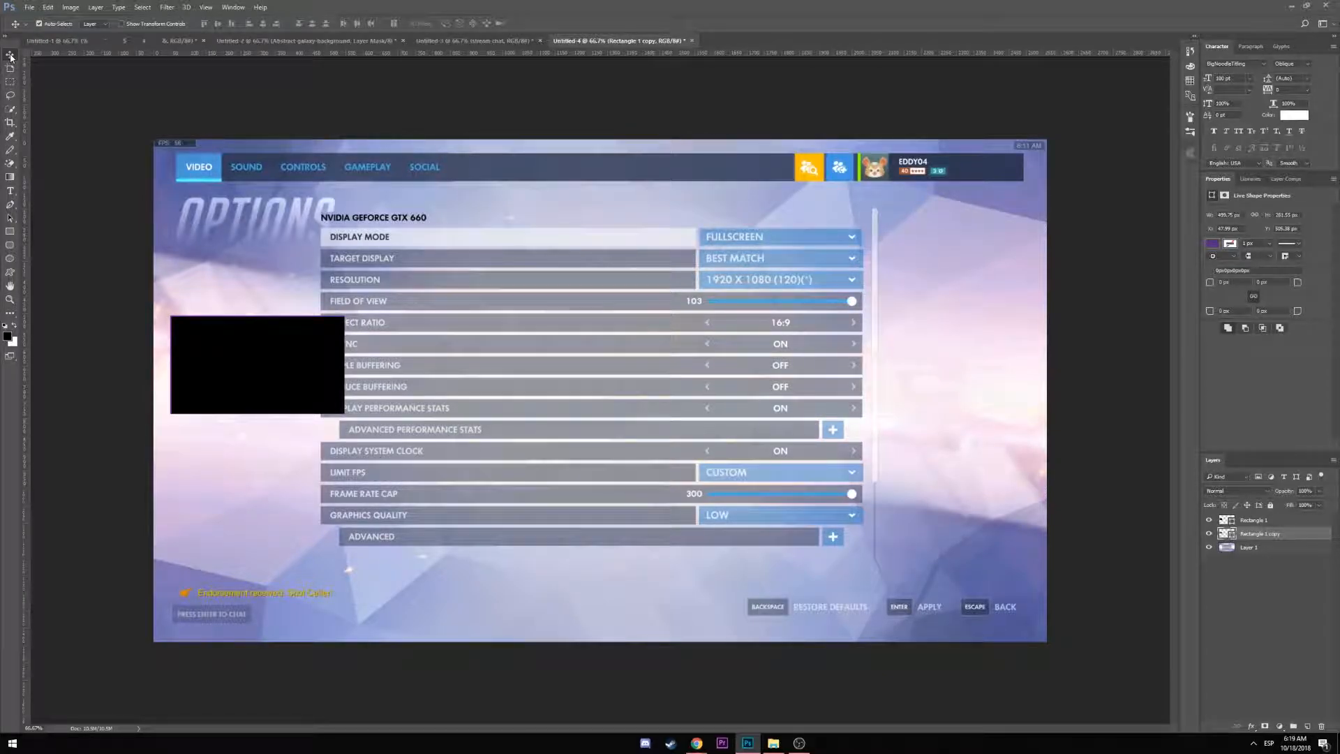
key(Down)
key(Down)
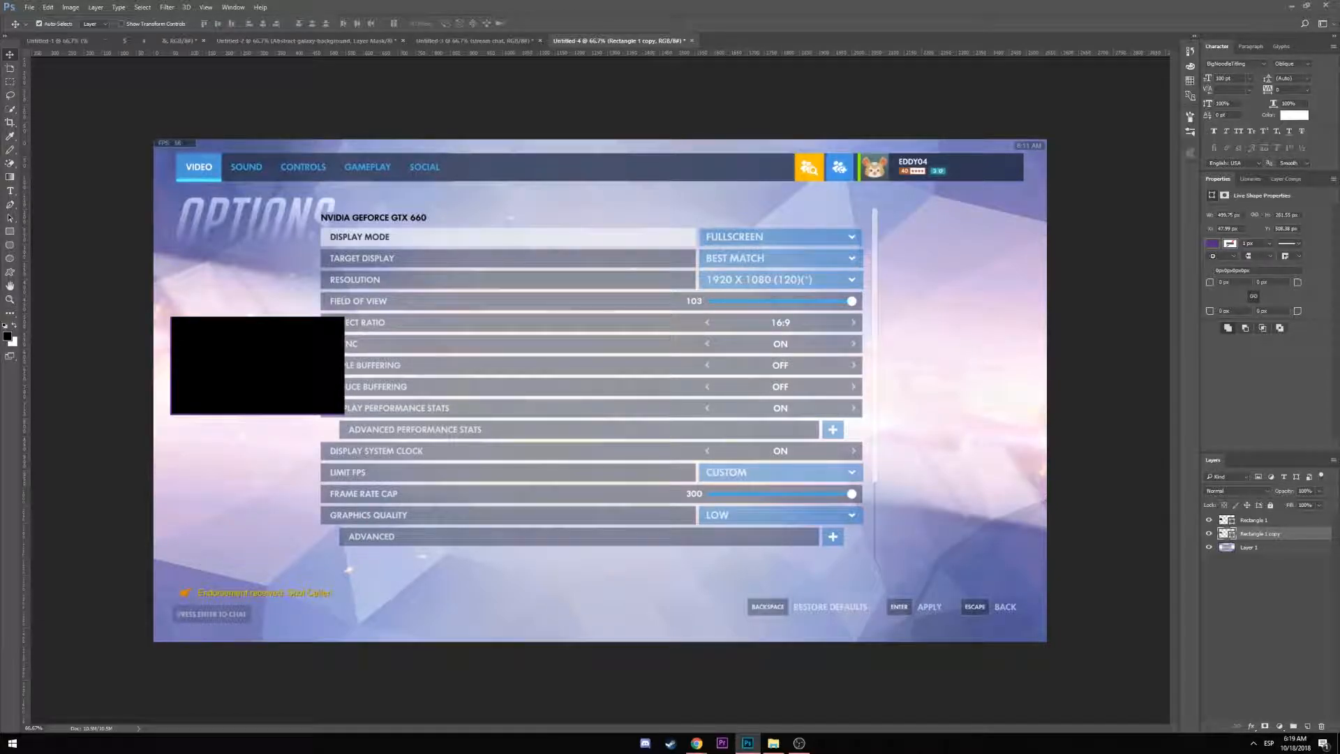
Enlarge the purple rectangle slightly again and nudge it until the border is even
key(ctrl+t)
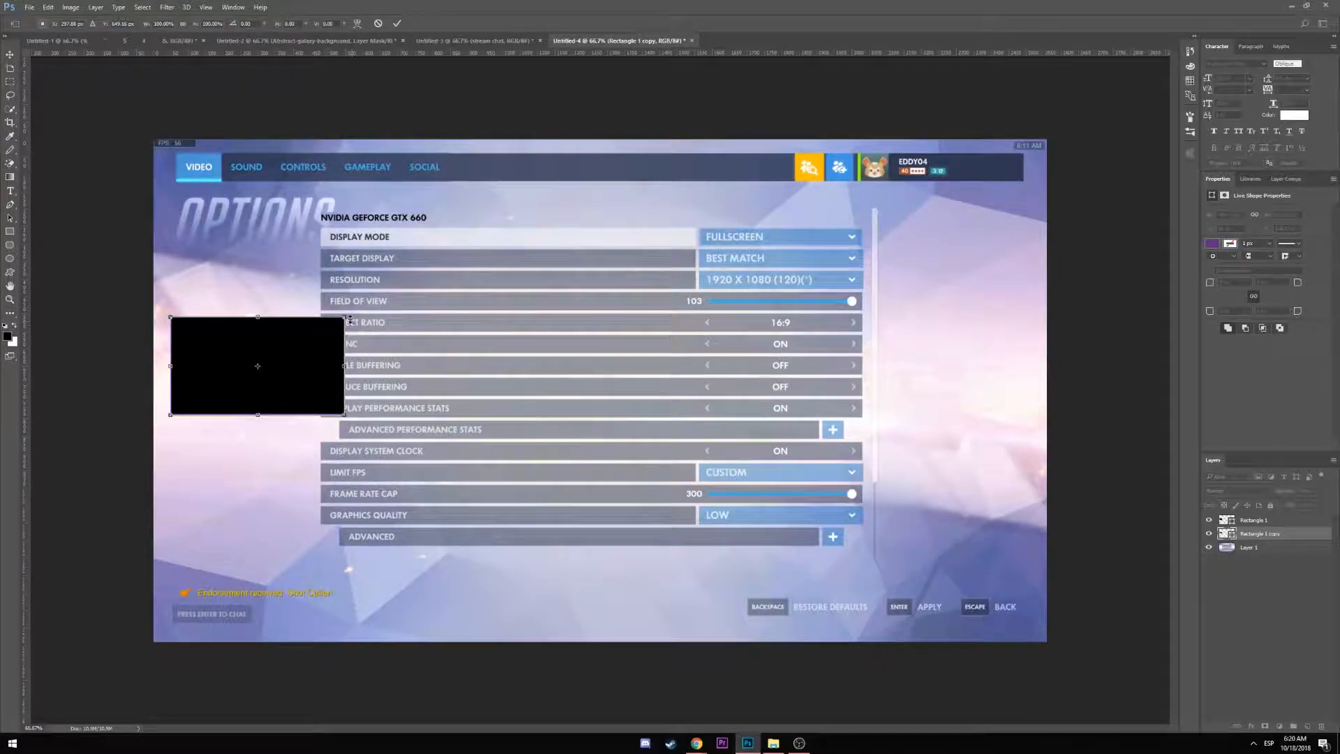
drag(347, 315, 351, 311)
click(183, 24)
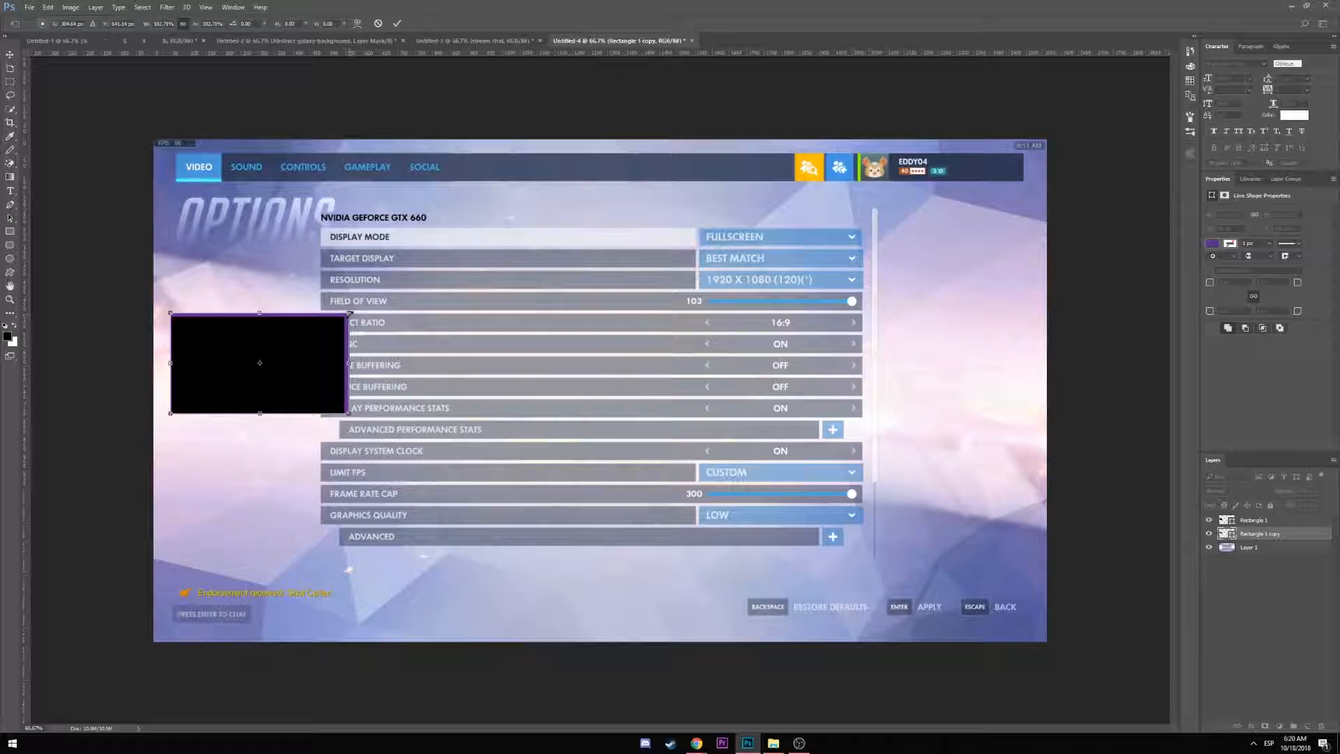
key(Return)
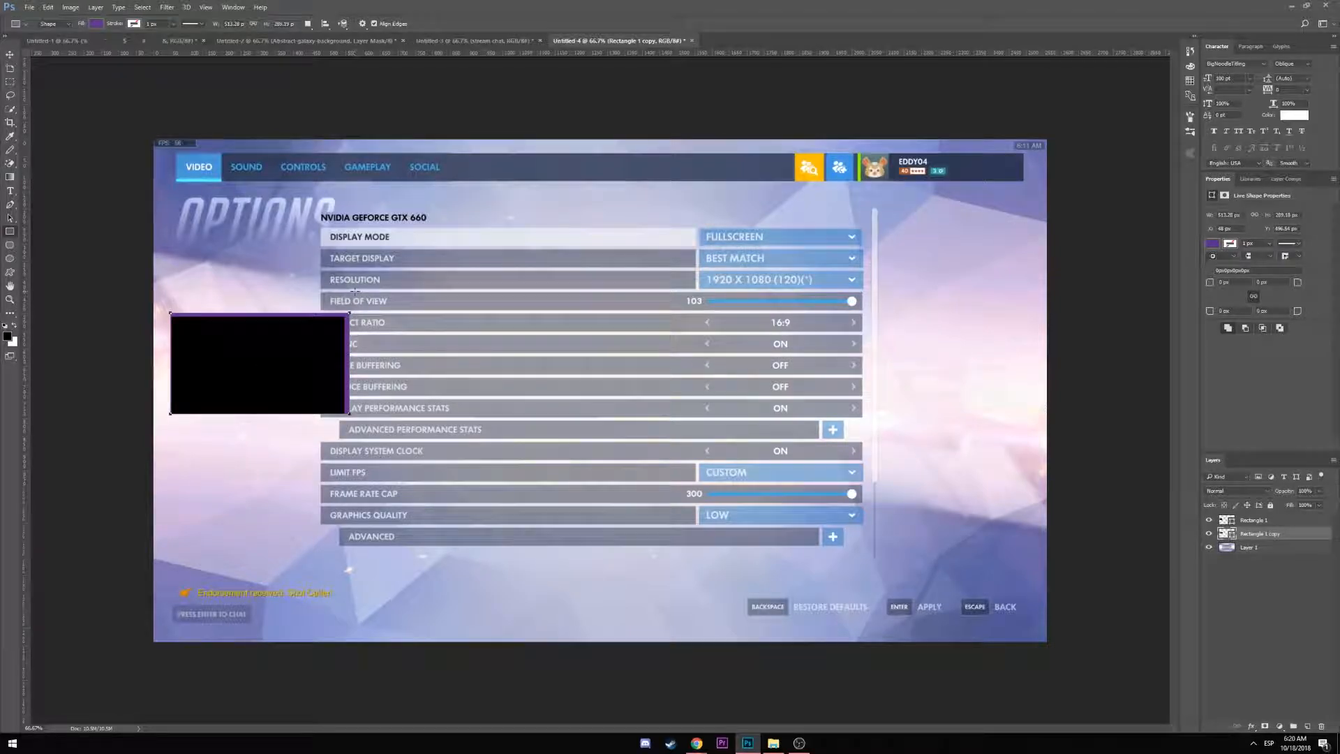
click(10, 55)
key(Left)
key(Left)
key(Left)
key(Left)
key(Left)
key(Left)
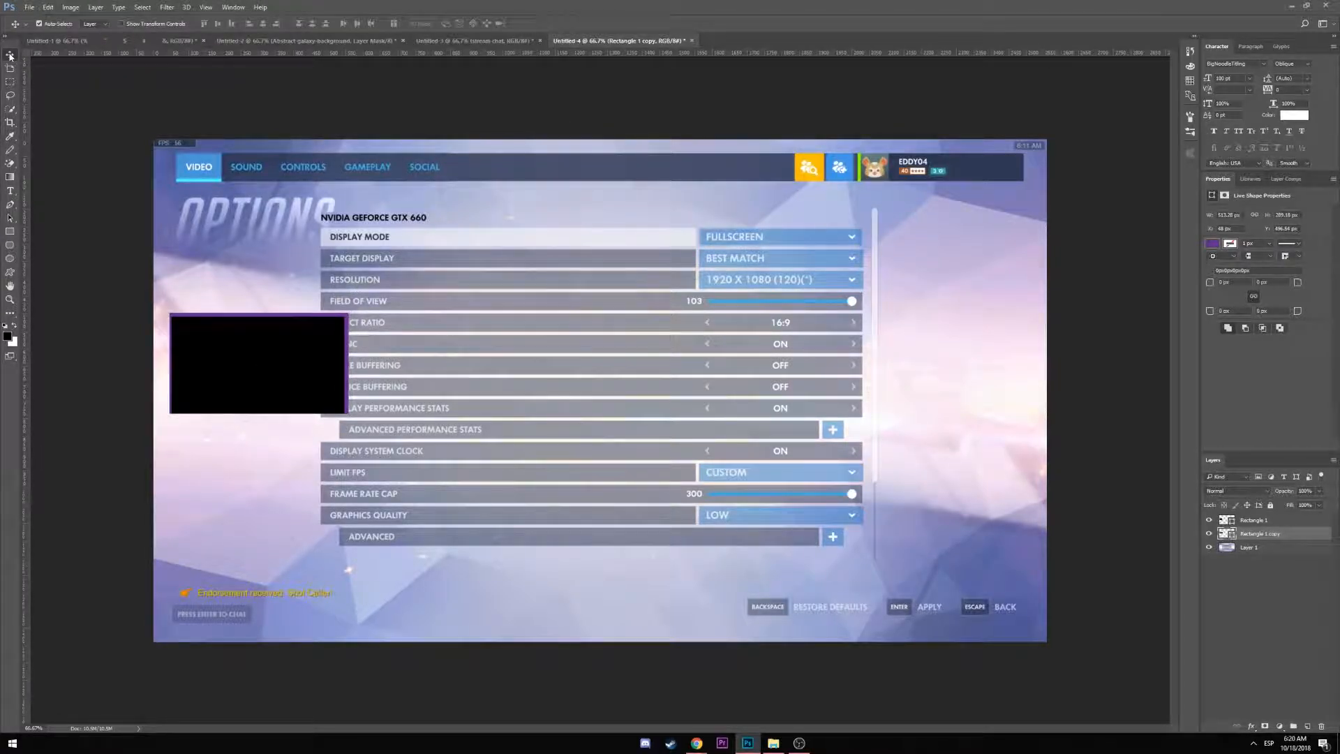
key(Down)
key(Down)
key(Right)
key(Down)
key(Down)
key(Down)
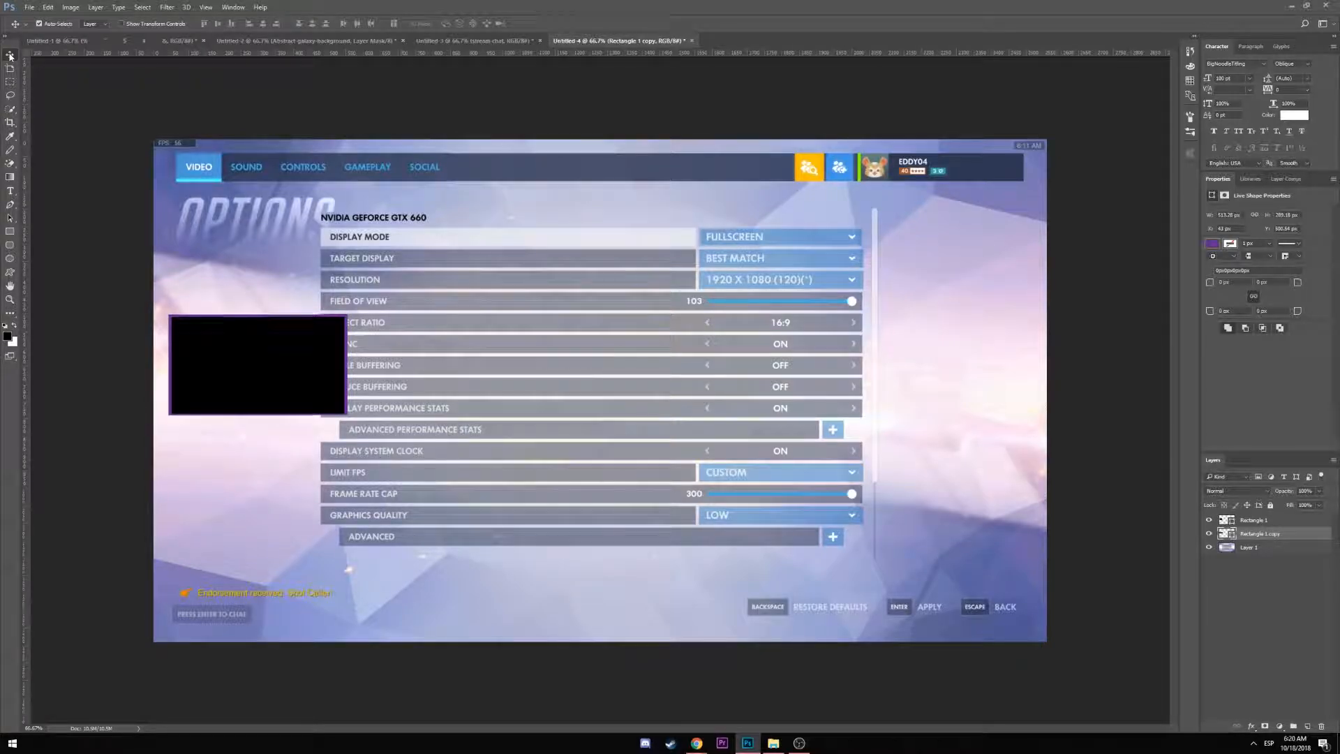
key(Right)
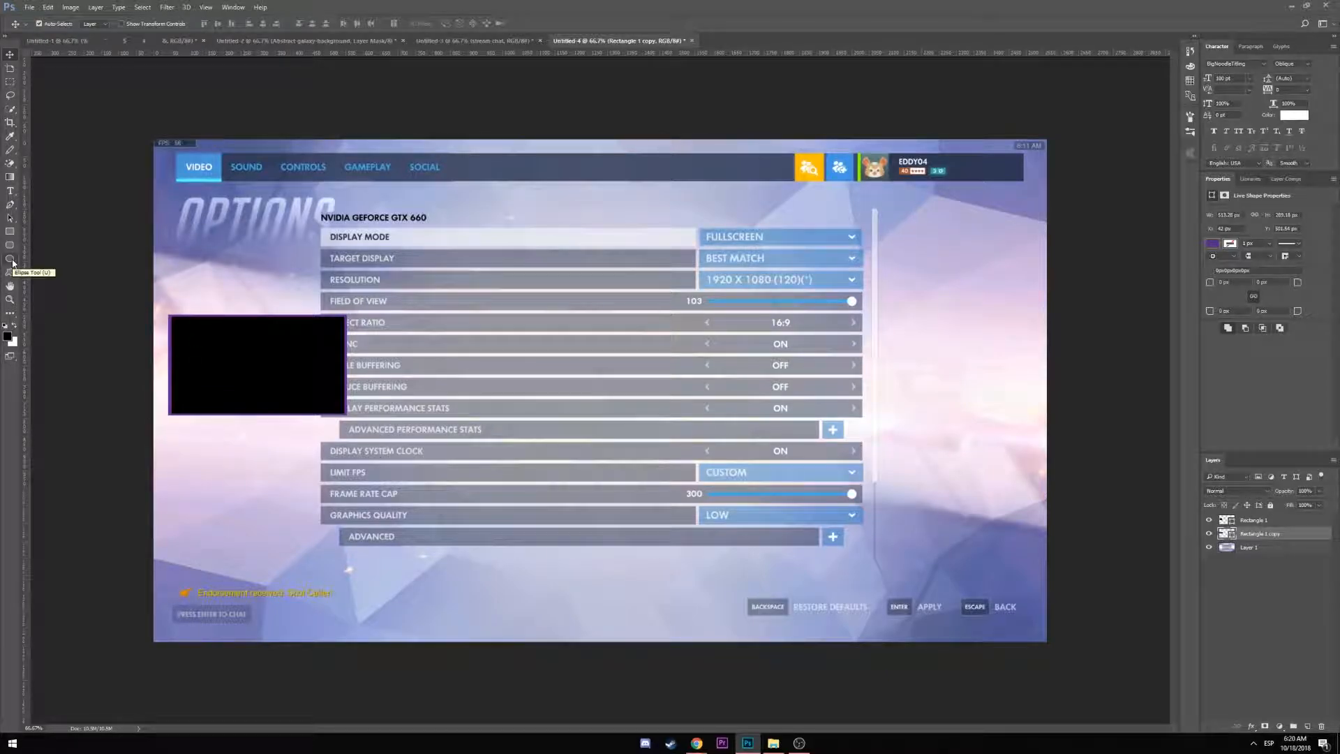
Reselect the Rectangle 1 and Rectangle 1 copy layers
click(10, 177)
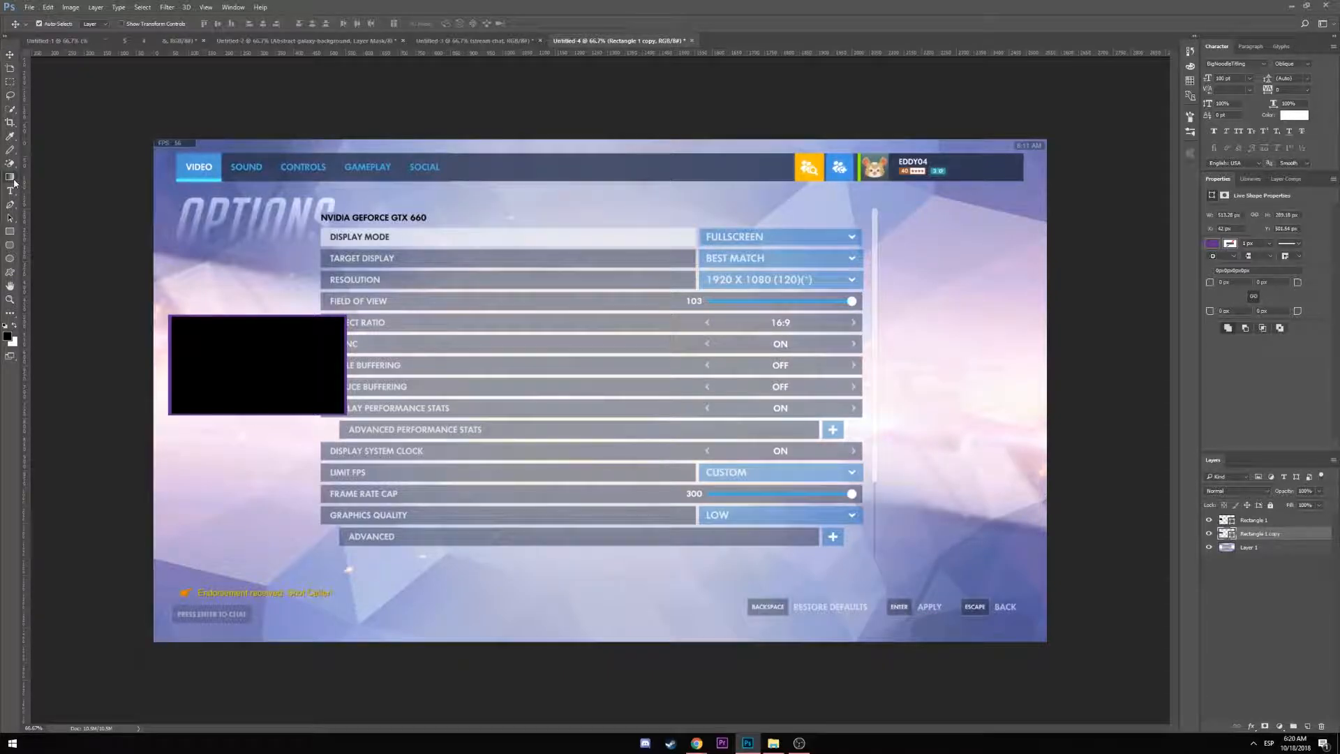
click(1269, 522)
click(1266, 536)
Duplicate the rectangle copy and give it no fill with a 2 px magenta stroke
key(ctrl+j)
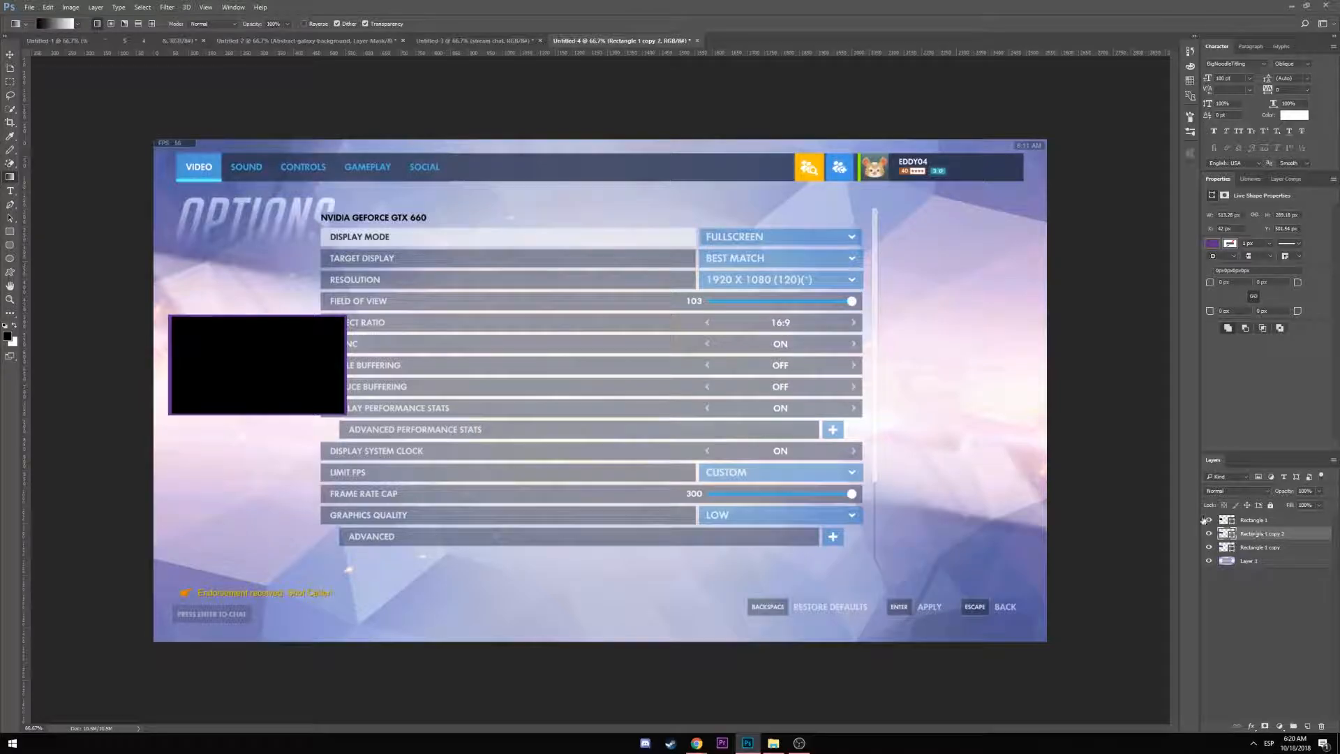
key(u)
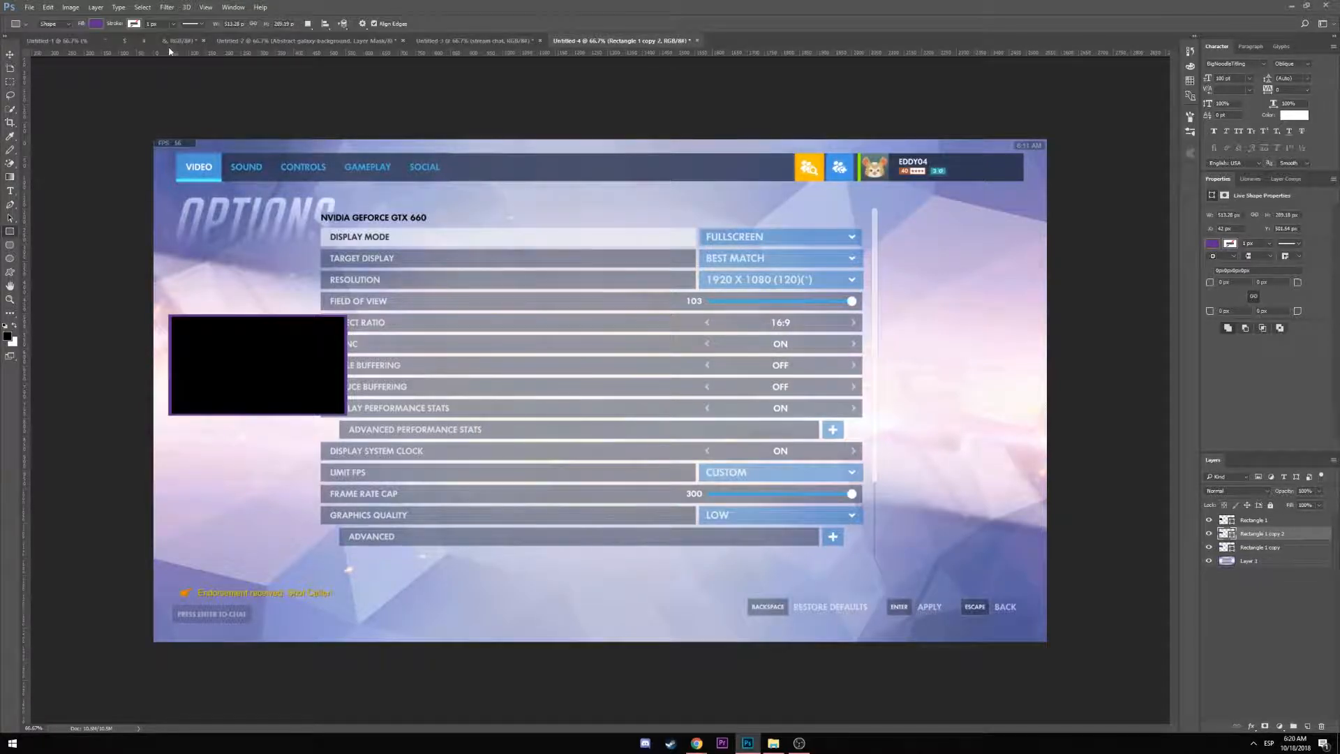
click(134, 24)
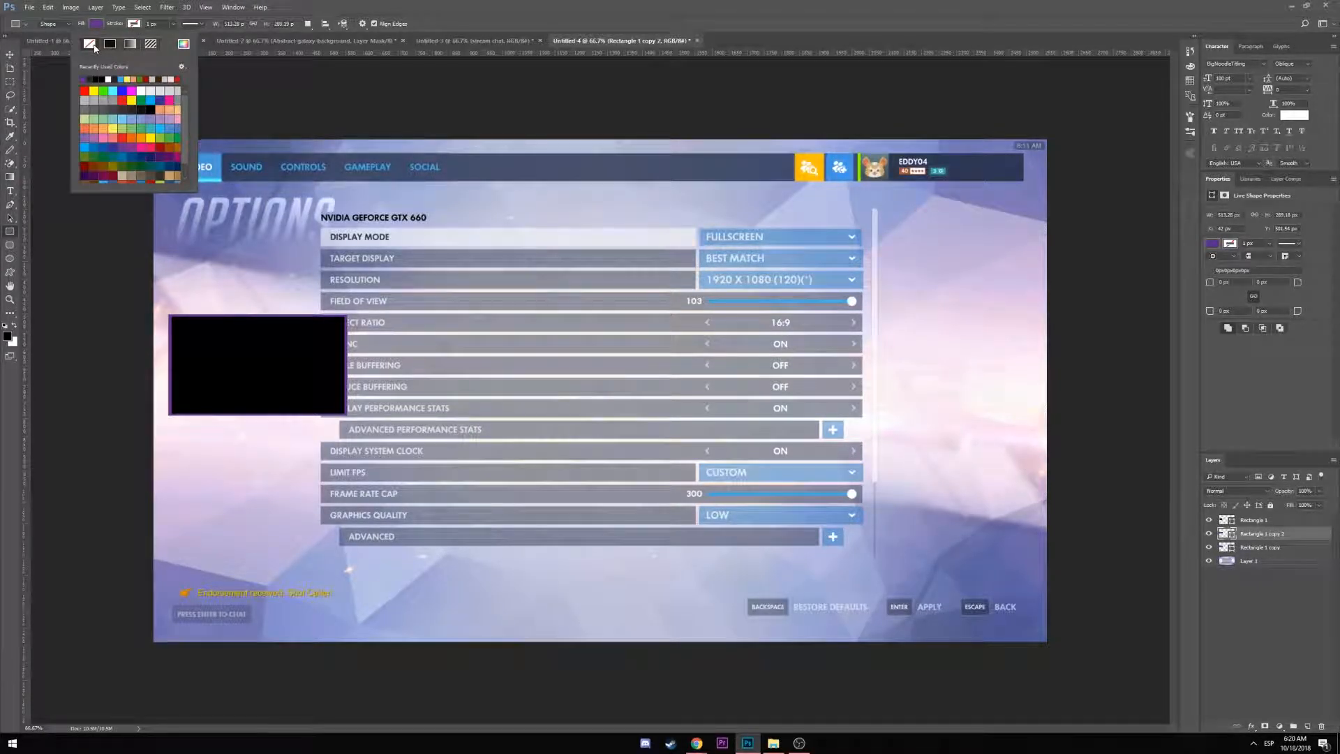
click(102, 25)
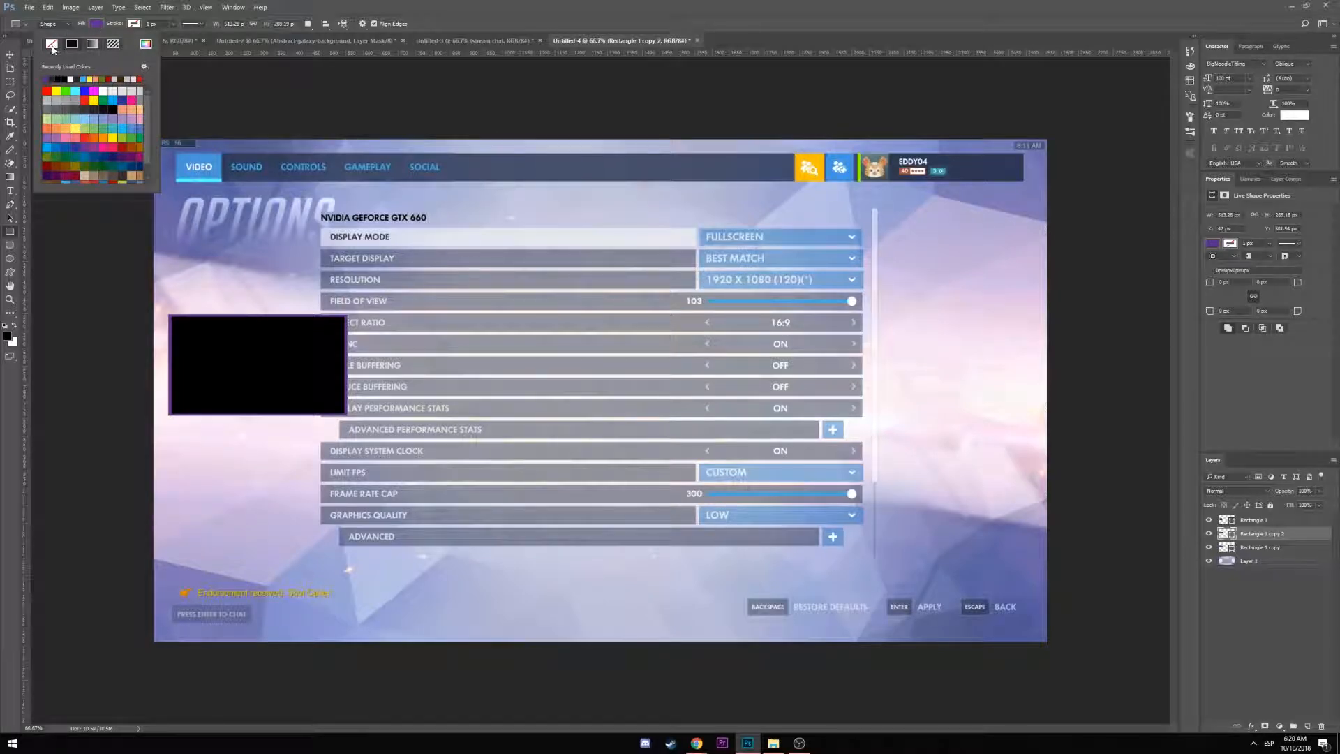
click(51, 43)
click(134, 24)
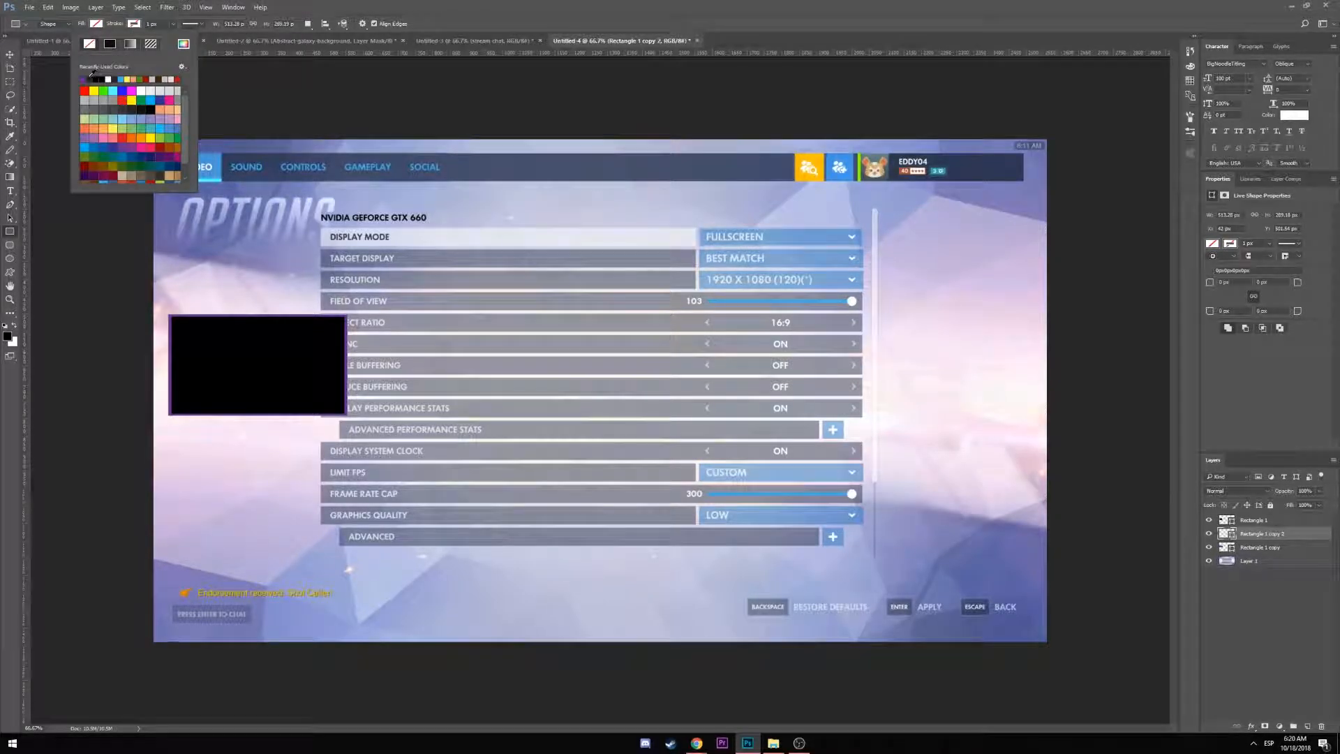
click(131, 91)
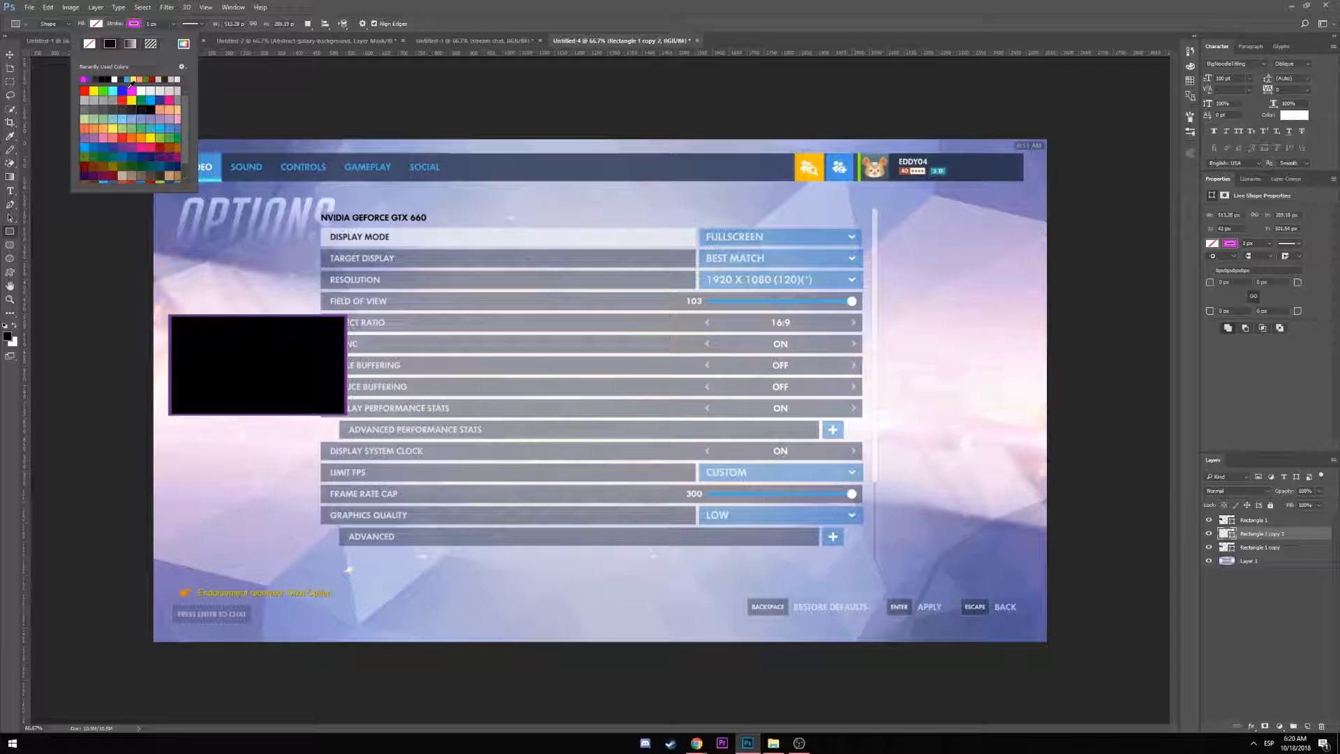
click(170, 23)
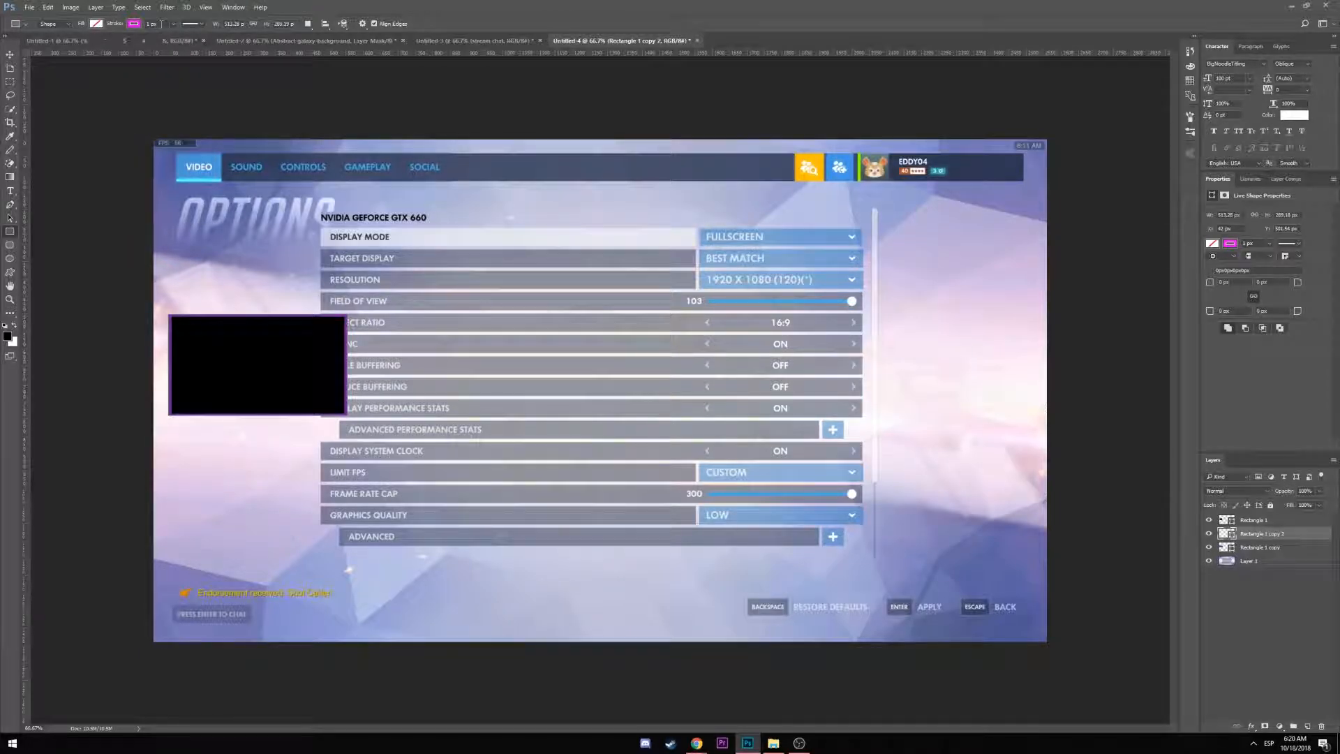
drag(162, 23, 131, 25)
text(2)
key(Return)
Duplicate the magenta-outlined rectangle, shrink and nudge it, and move Rectangle 1 copy 3 to the top
click(11, 54)
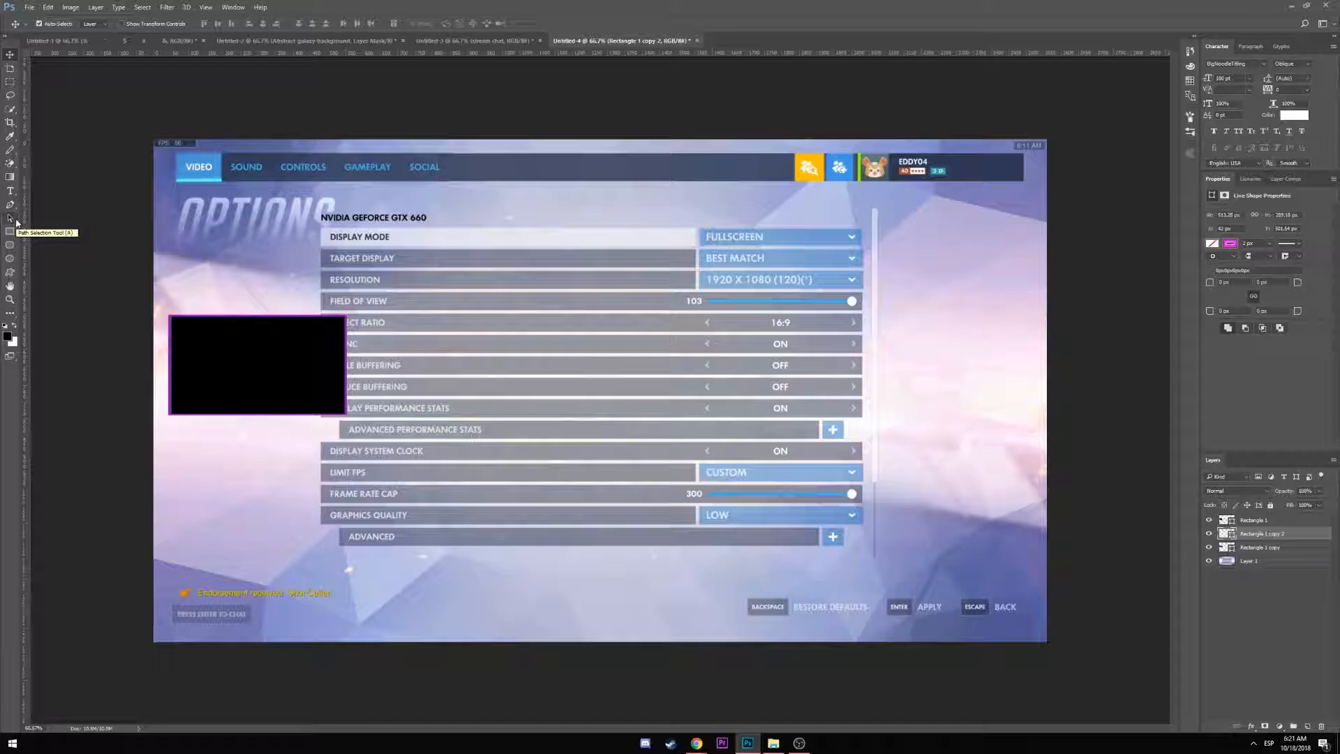
scroll(209, 414, up, 4)
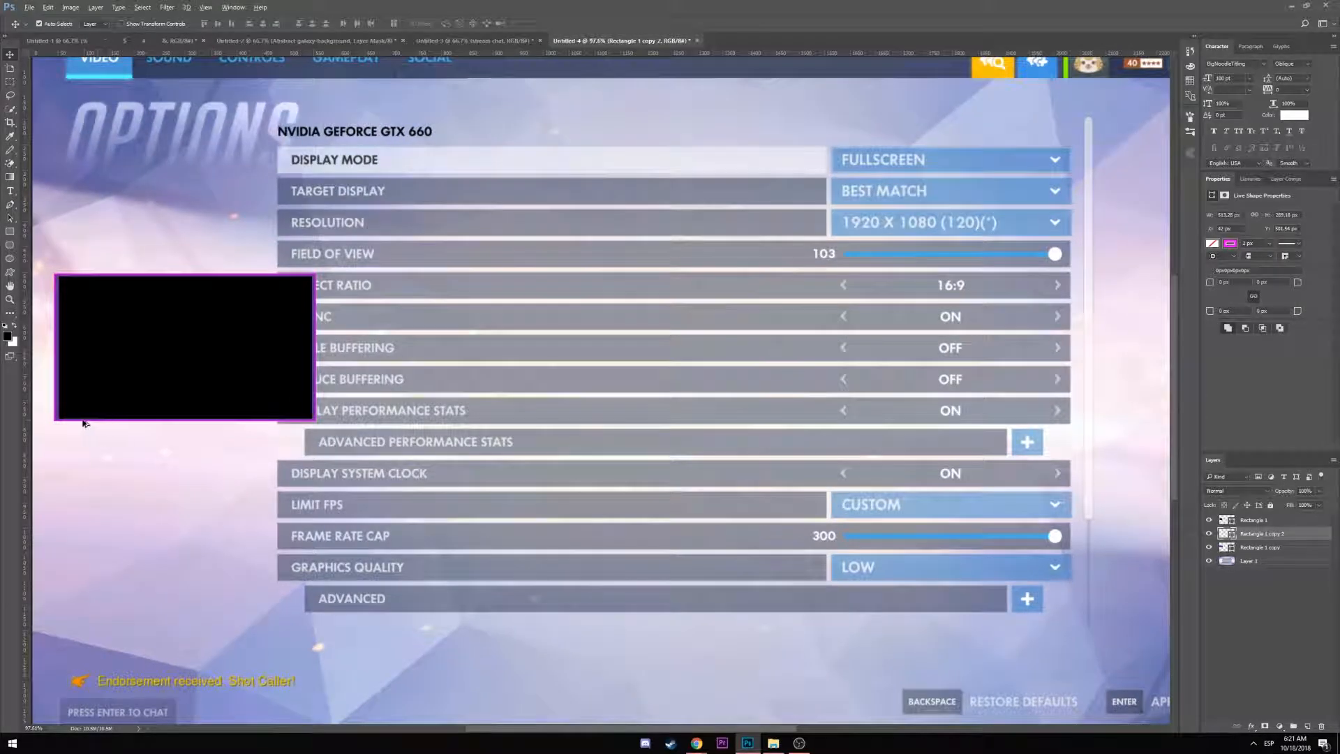
scroll(82, 422, up, 4)
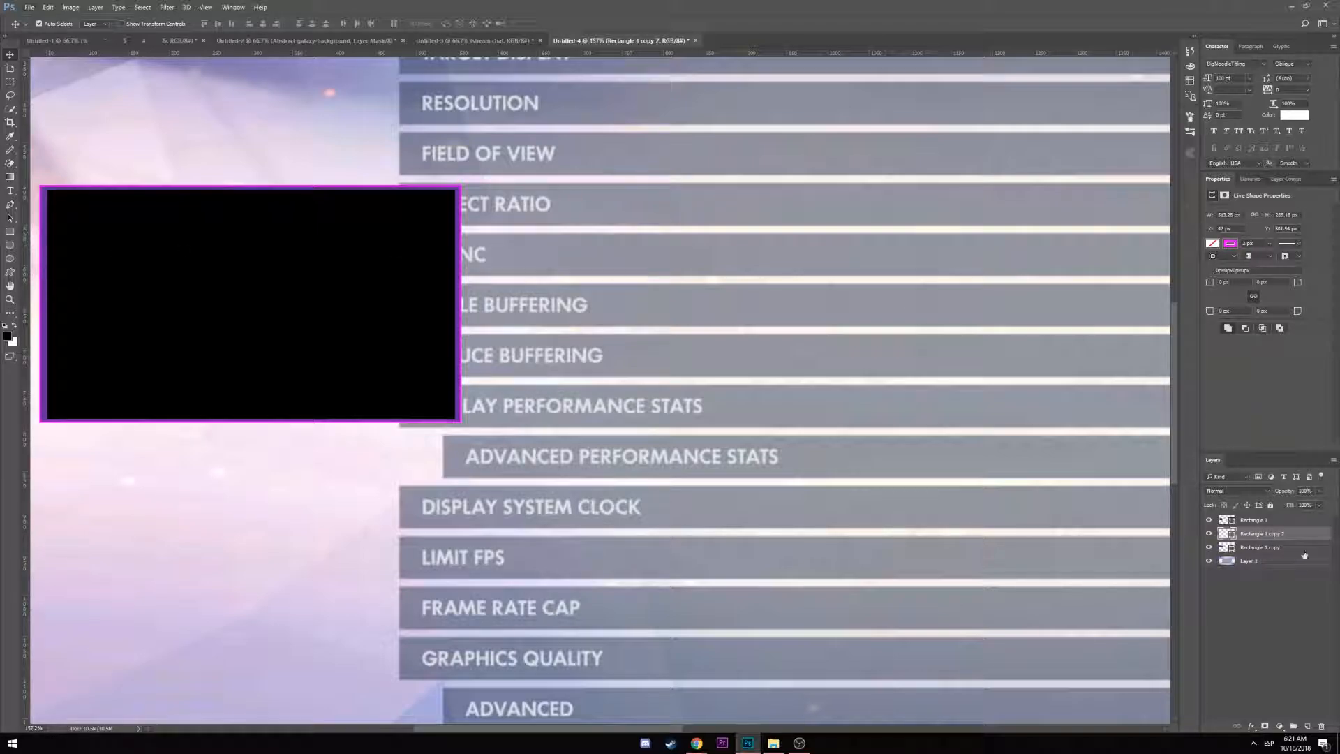
key(ctrl+j)
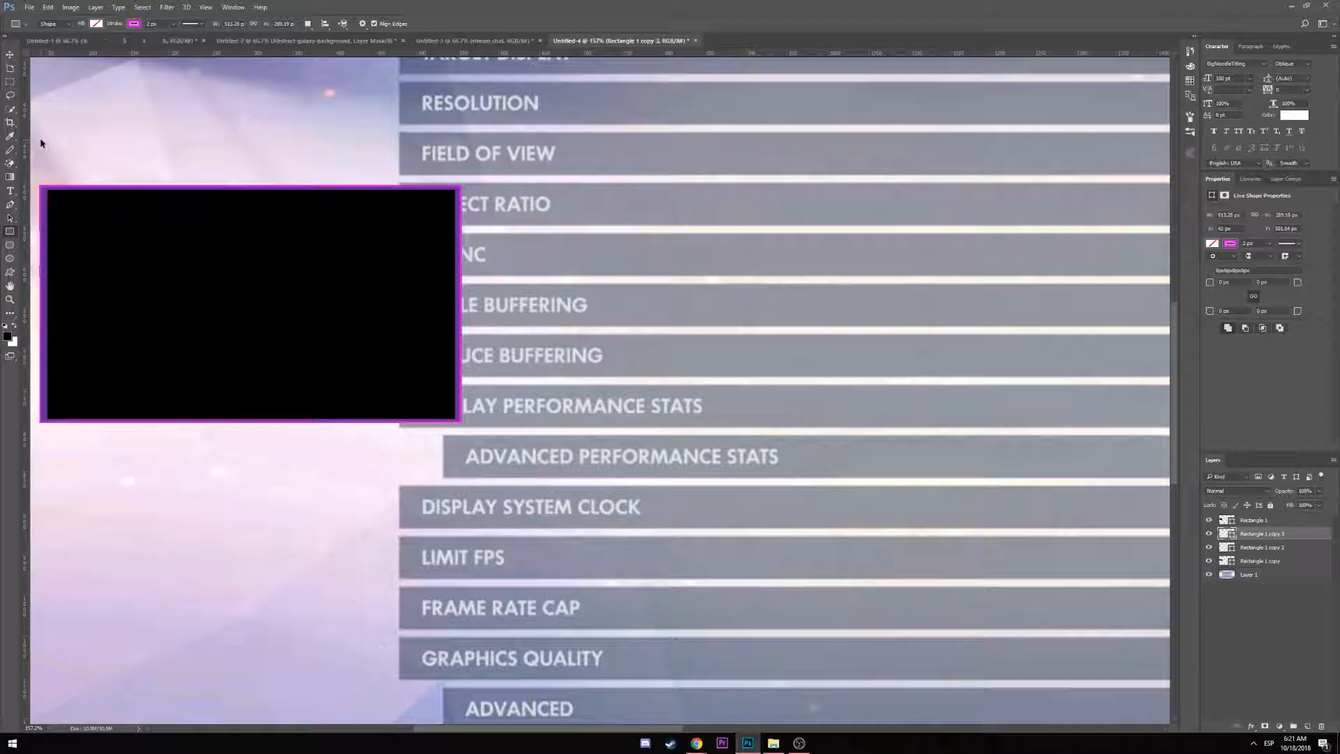
key(ctrl+t)
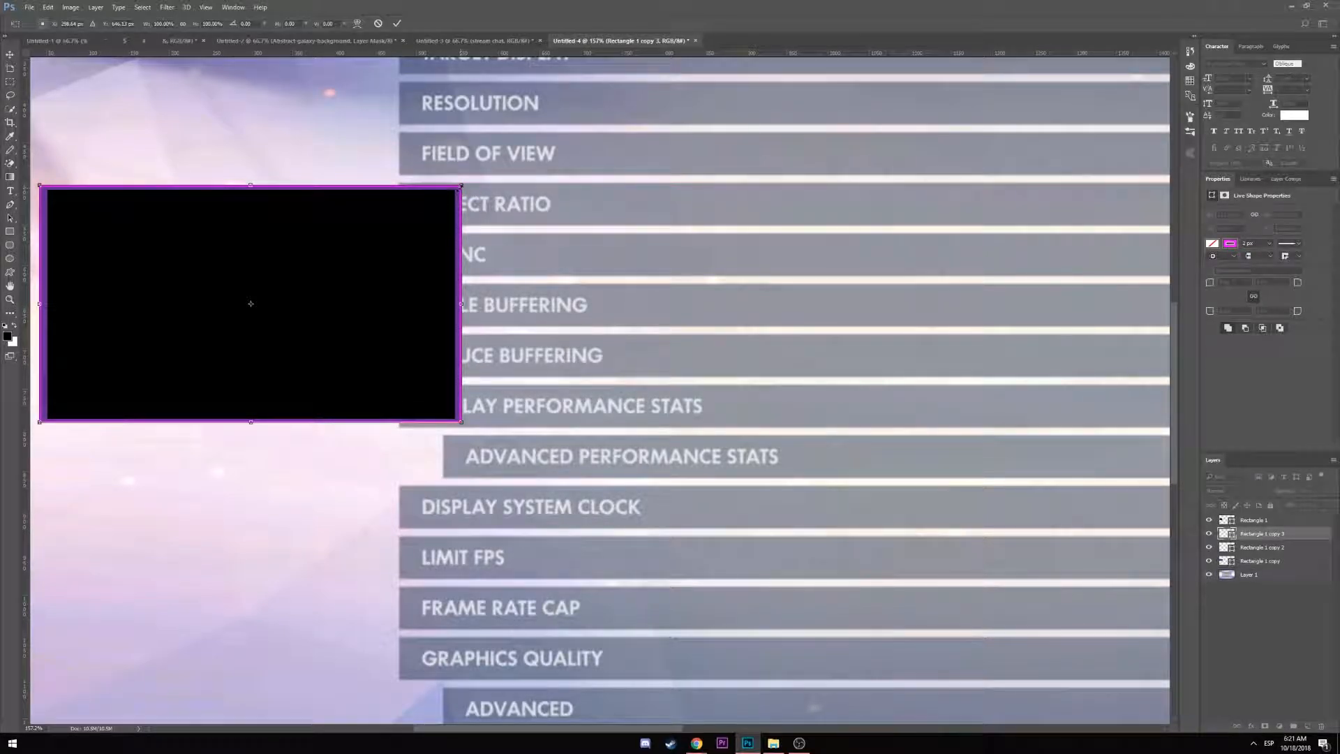
drag(461, 186, 455, 188)
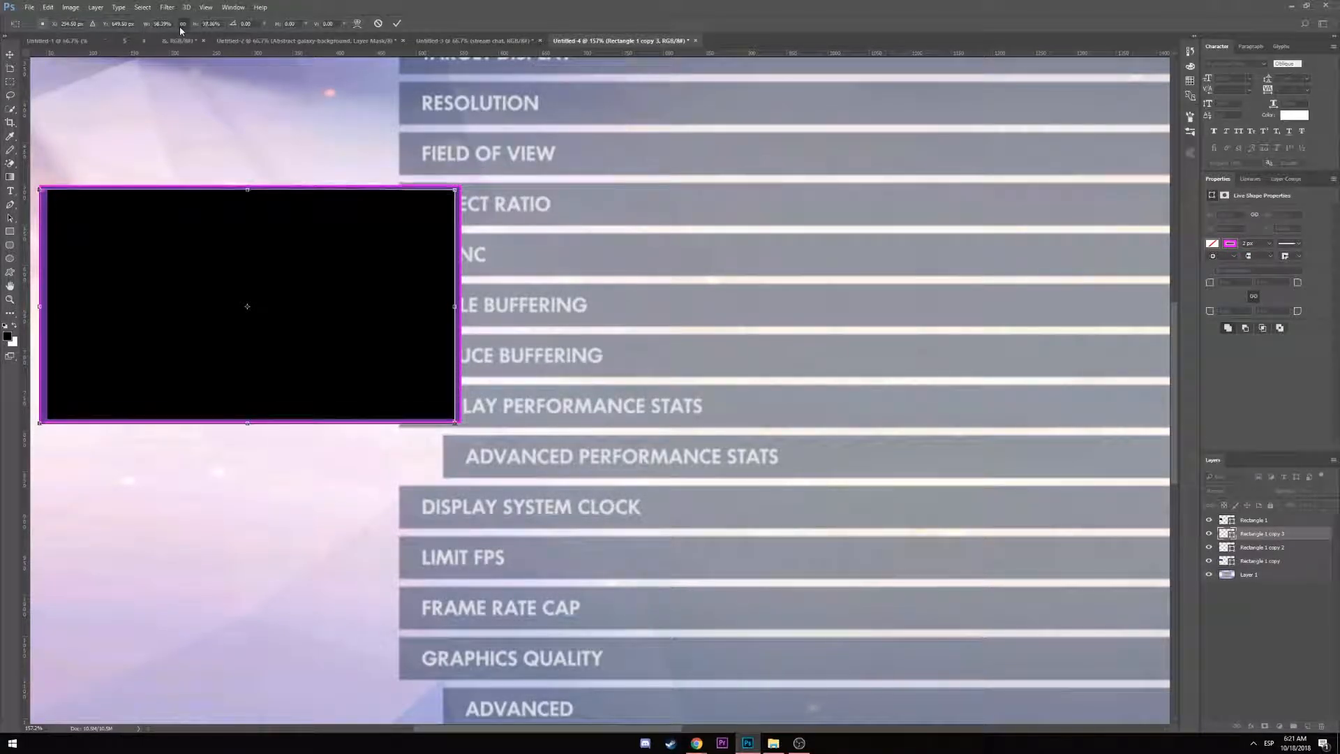
key(Return)
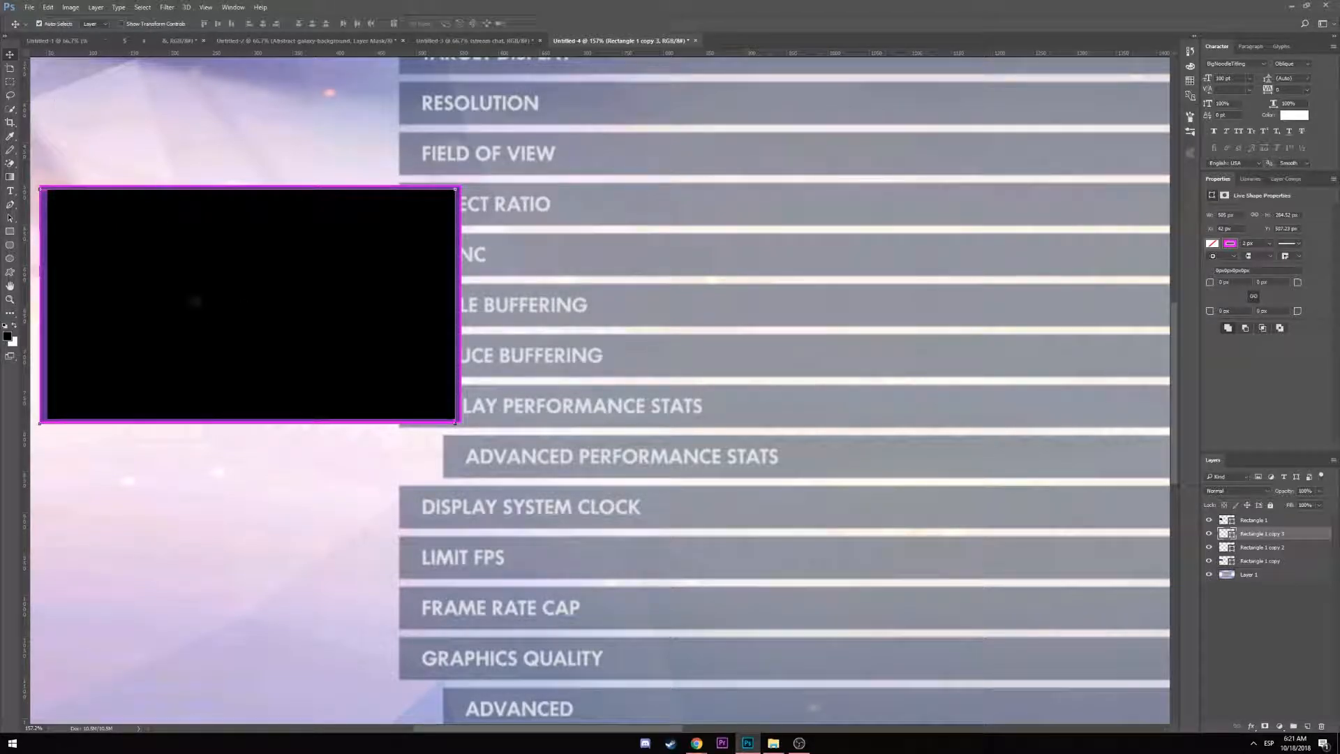
key(Right)
key(Right)
key(Right)
key(Right)
key(Right)
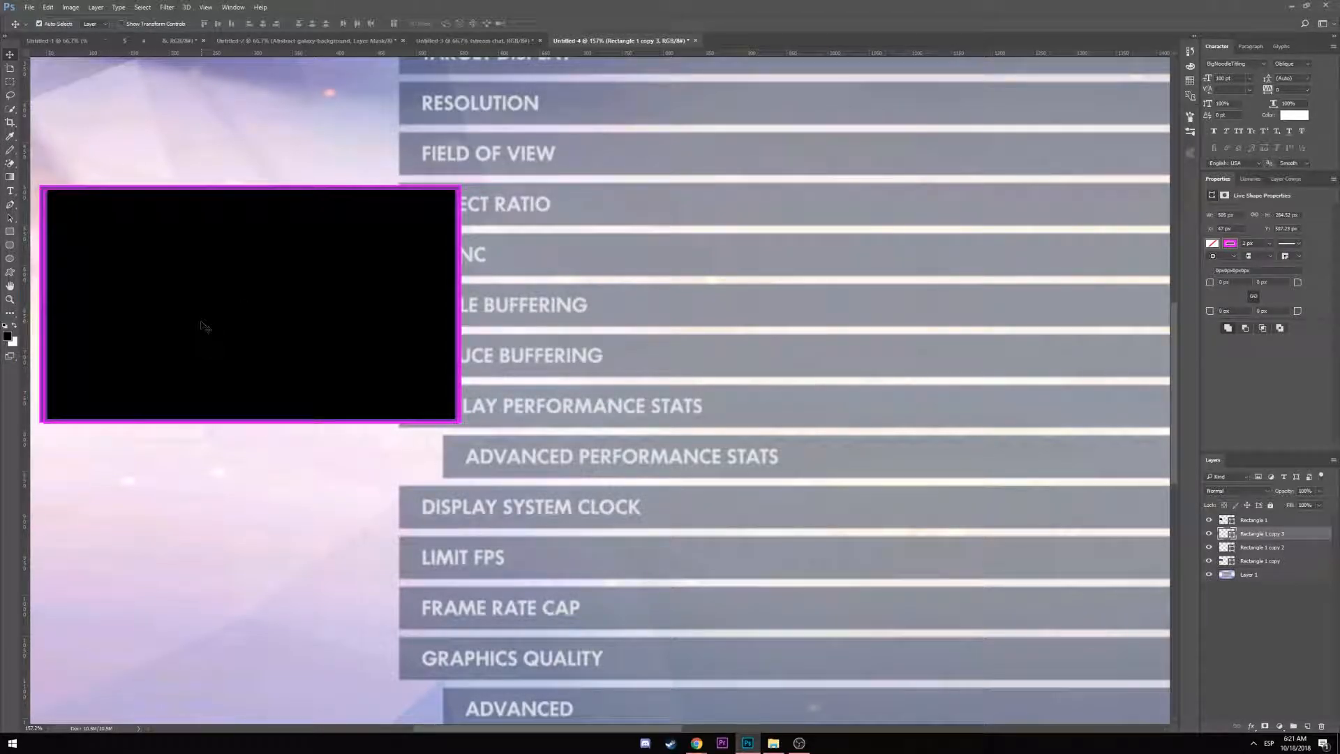
key(Up)
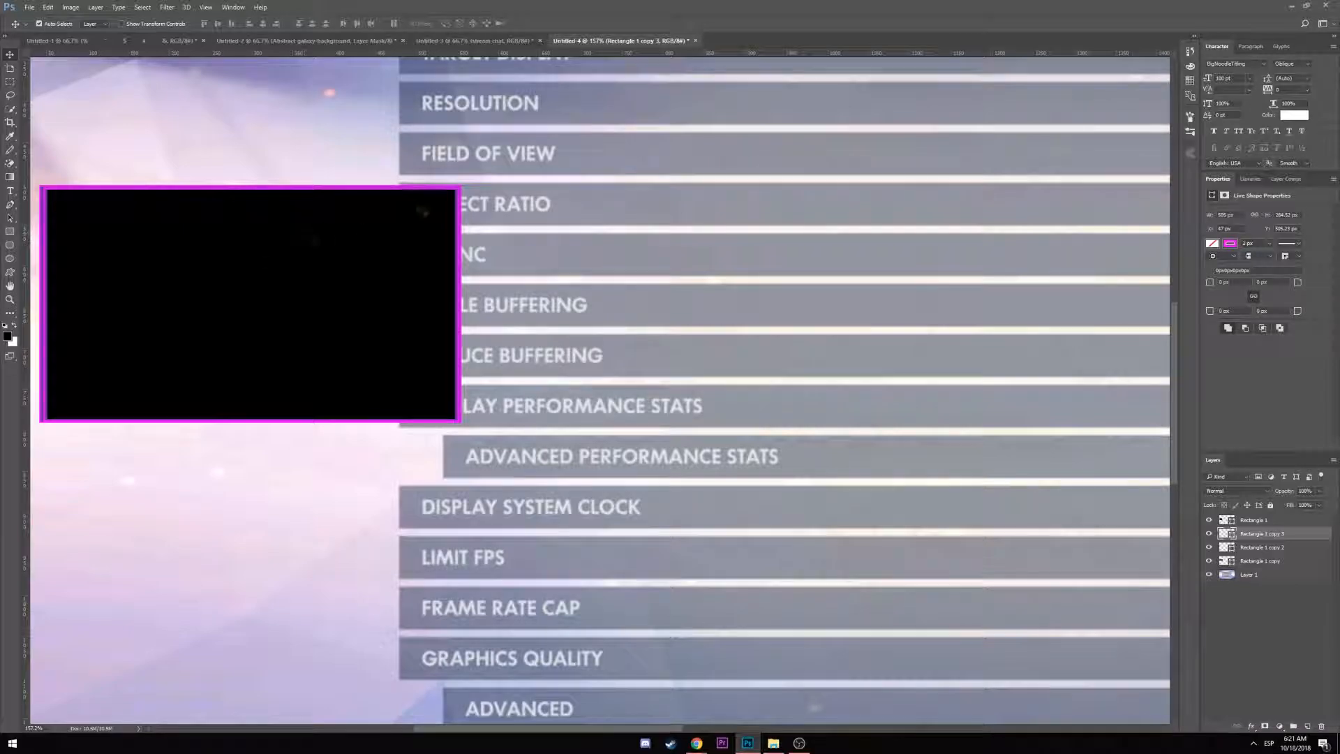
drag(1254, 535, 1256, 520)
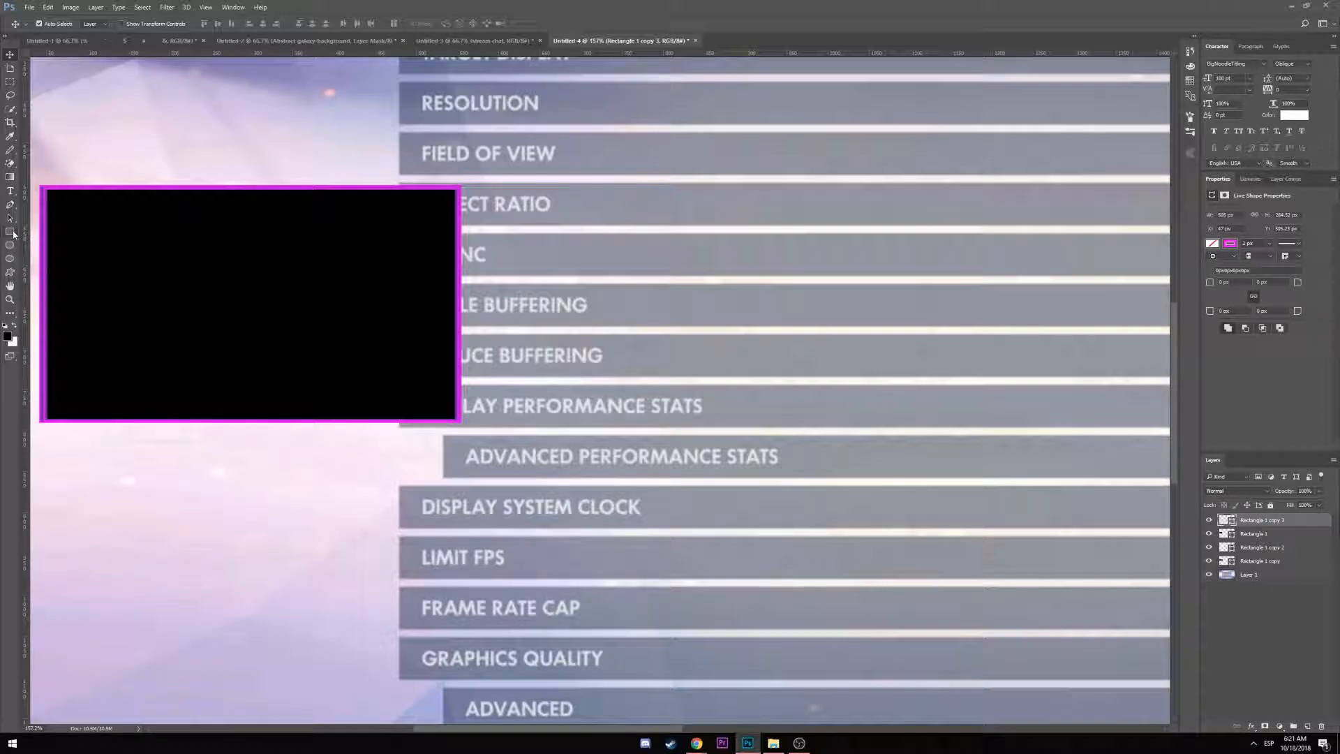
Draw a diagonal magenta line across the box's bottom-right corner and add a shorter parallel copy
click(11, 315)
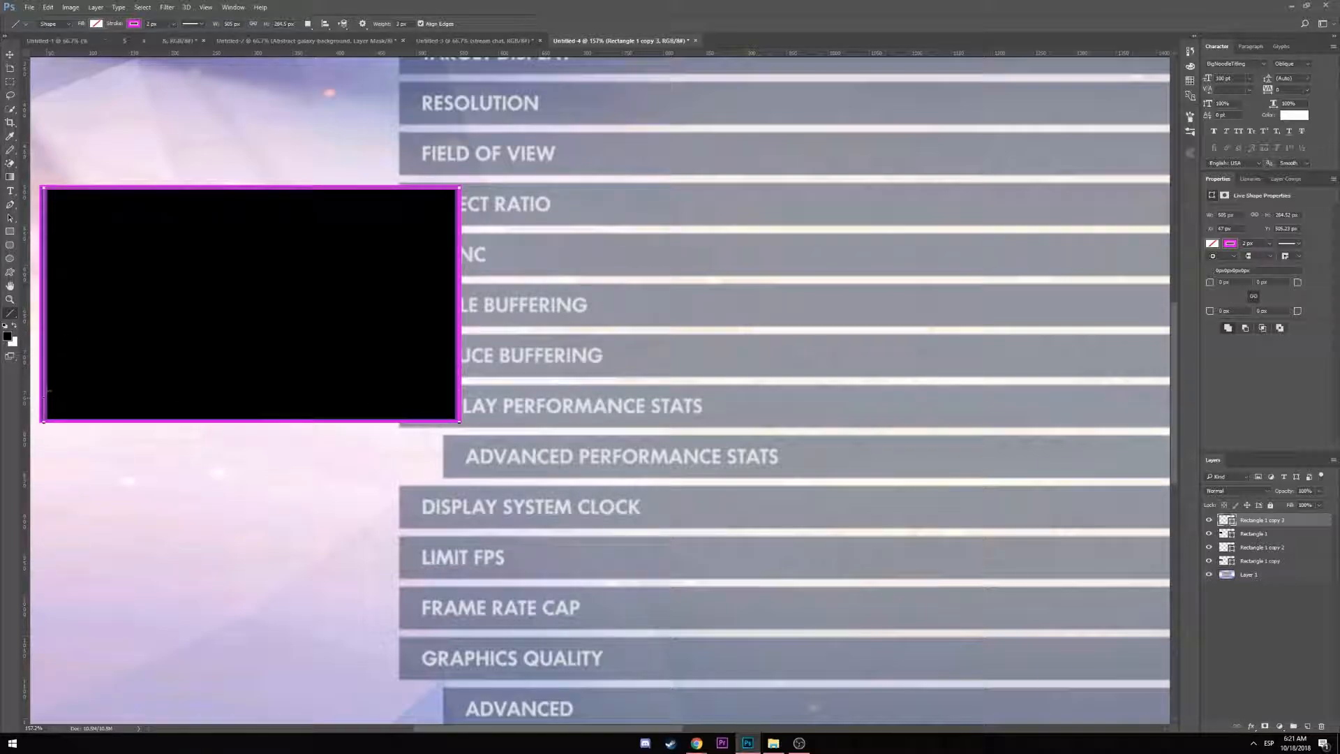
mouse_move(457, 391)
mouse_down()
mouse_move(412, 411)
mouse_move(421, 421)
mouse_up()
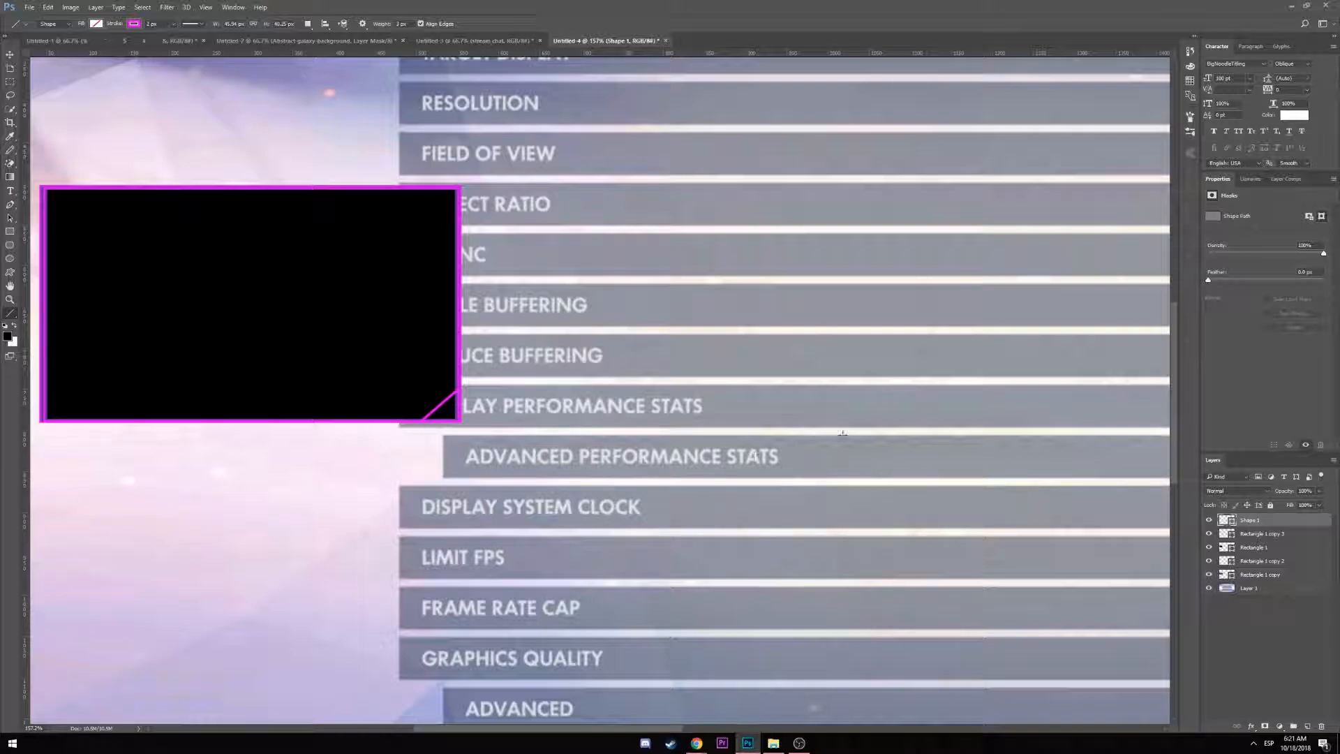
key(ctrl+j)
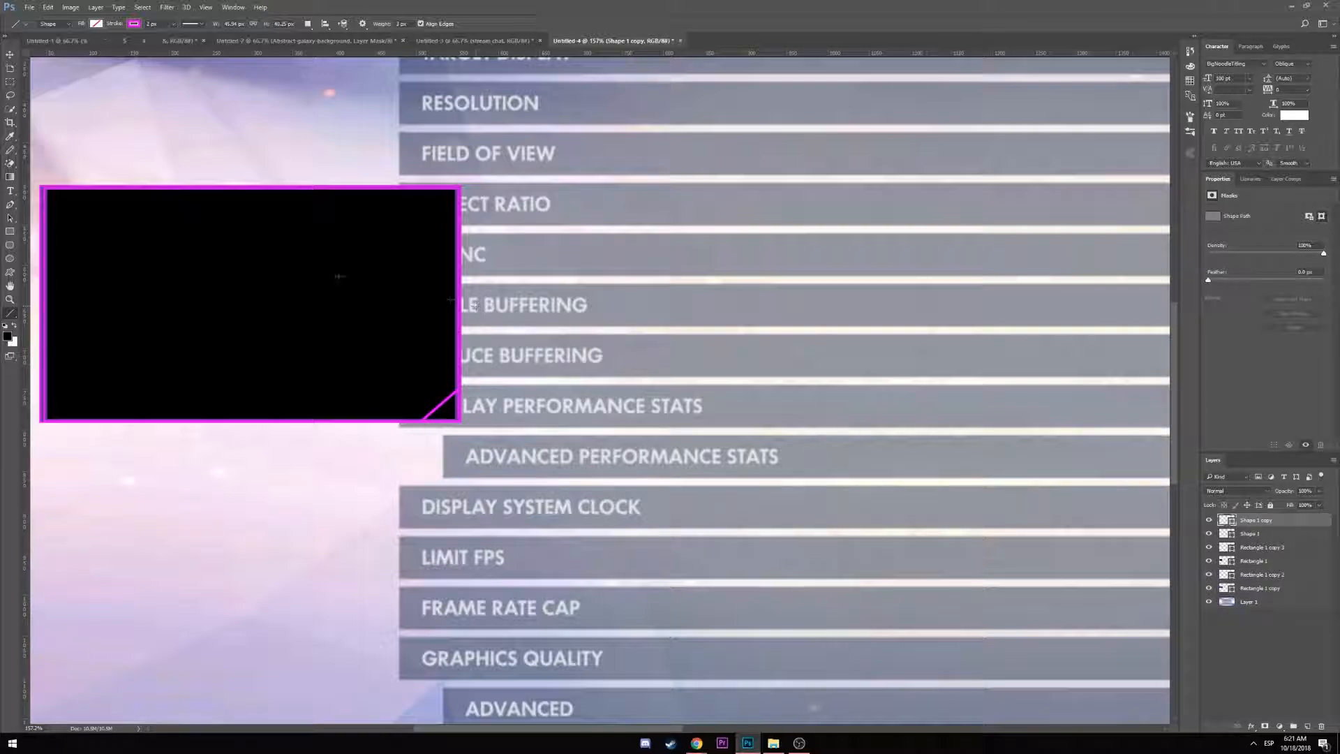
click(11, 56)
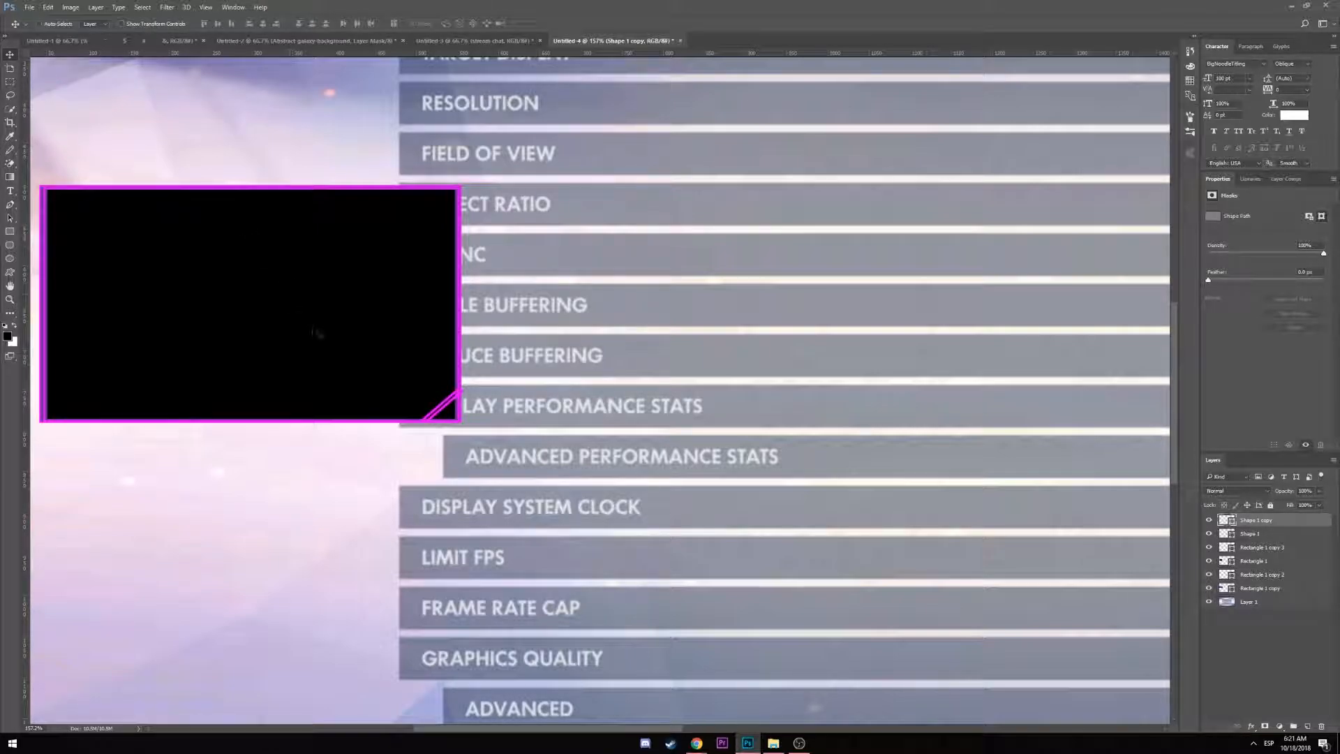
key(ctrl+t)
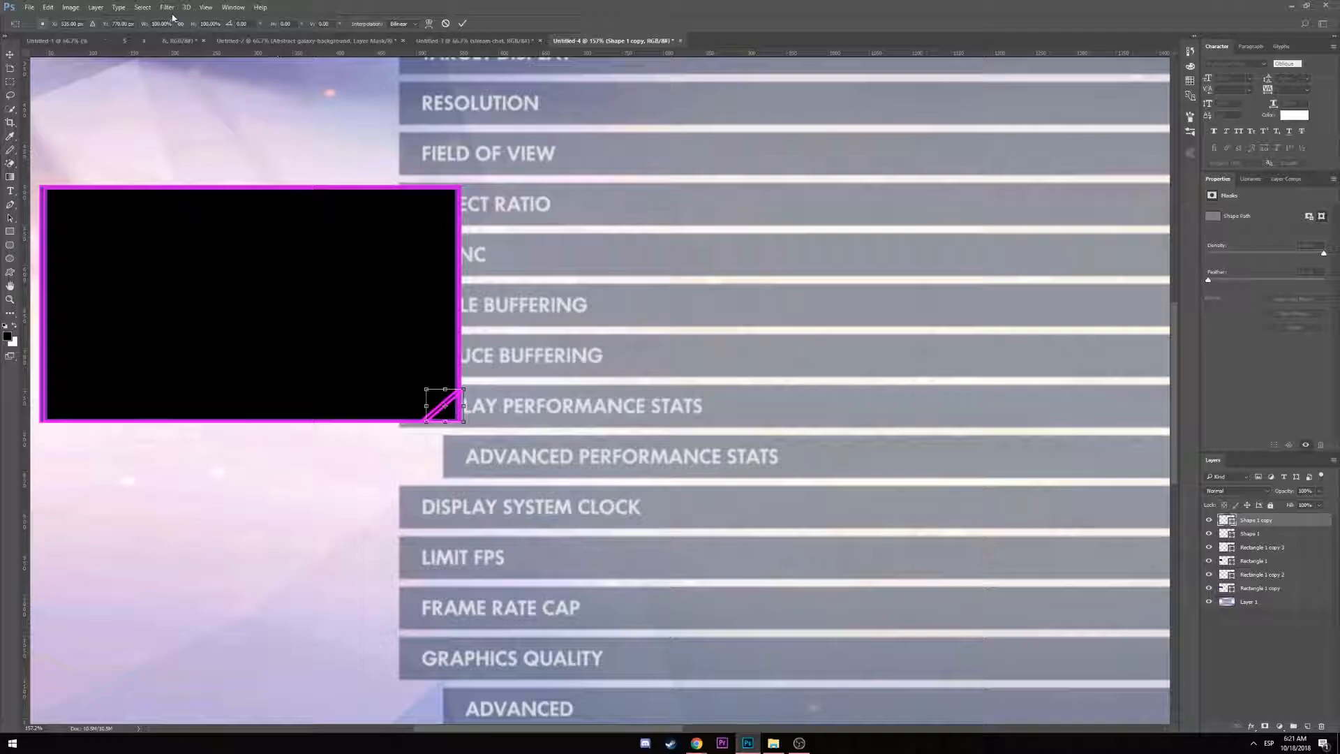
drag(463, 389, 459, 394)
key(Return)
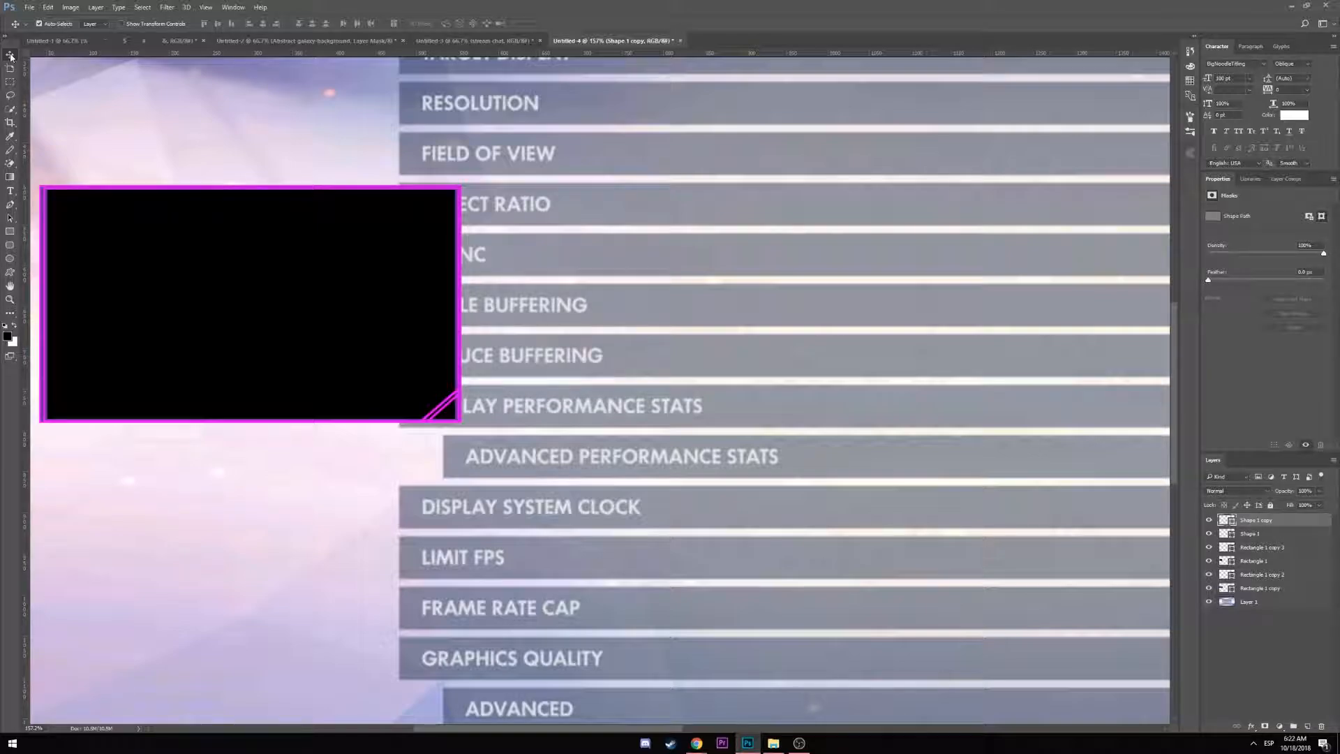
key(Left)
click(11, 314)
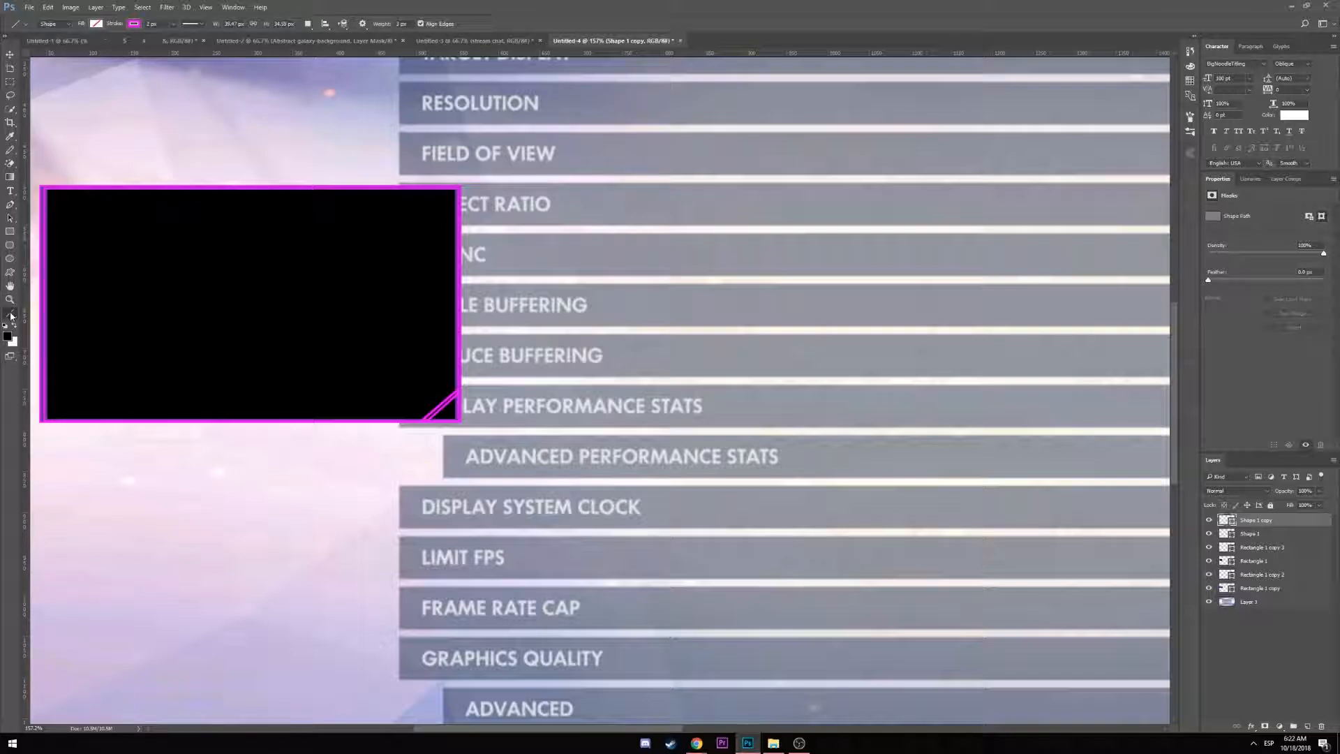
click(11, 316)
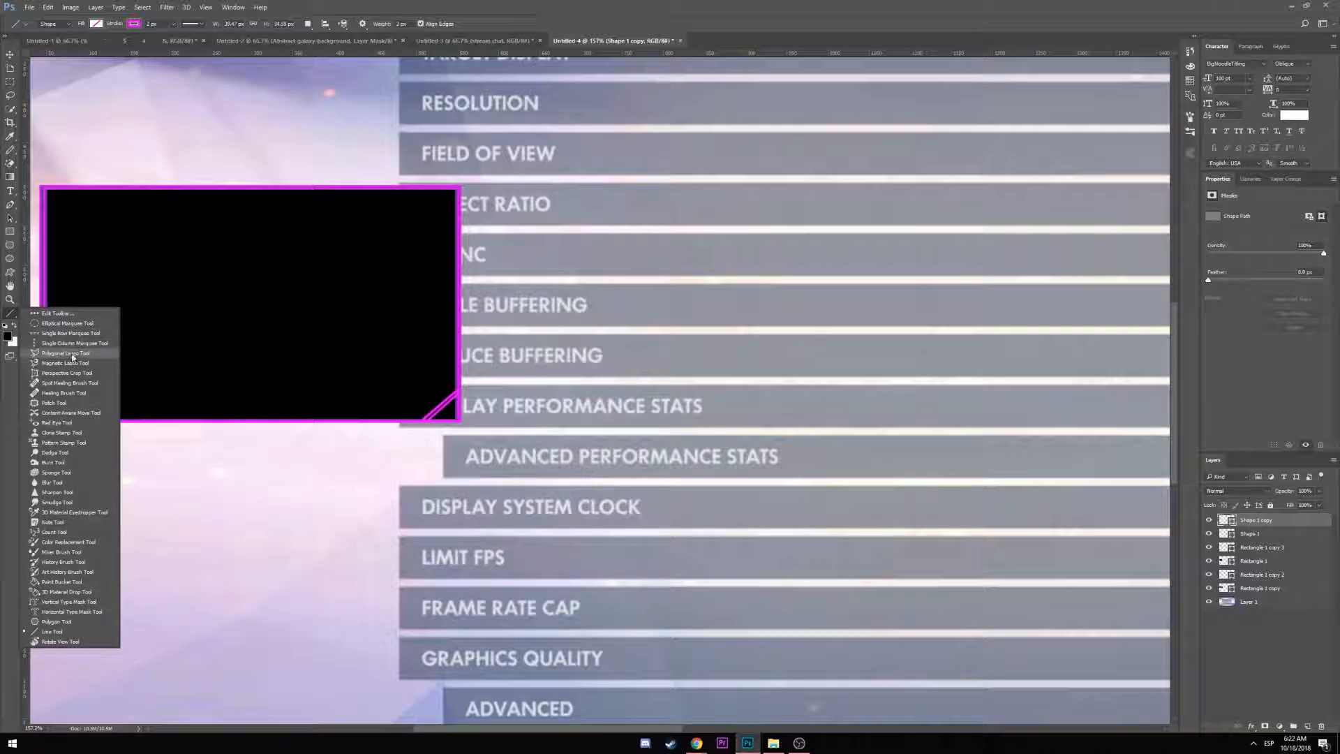
With the Custom Shape Tool, pick the house-like shape and click the black box to size it (39.67 × 34.59 px)
click(10, 313)
click(12, 273)
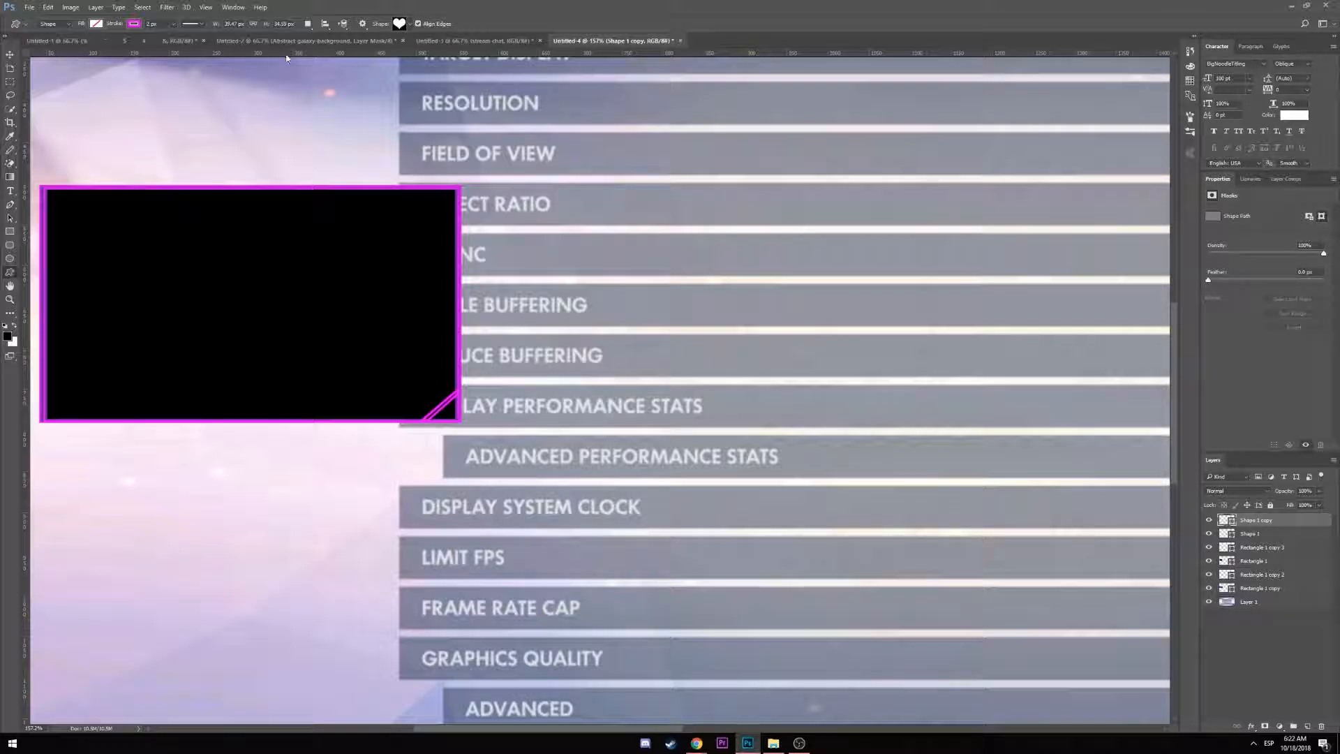
click(409, 25)
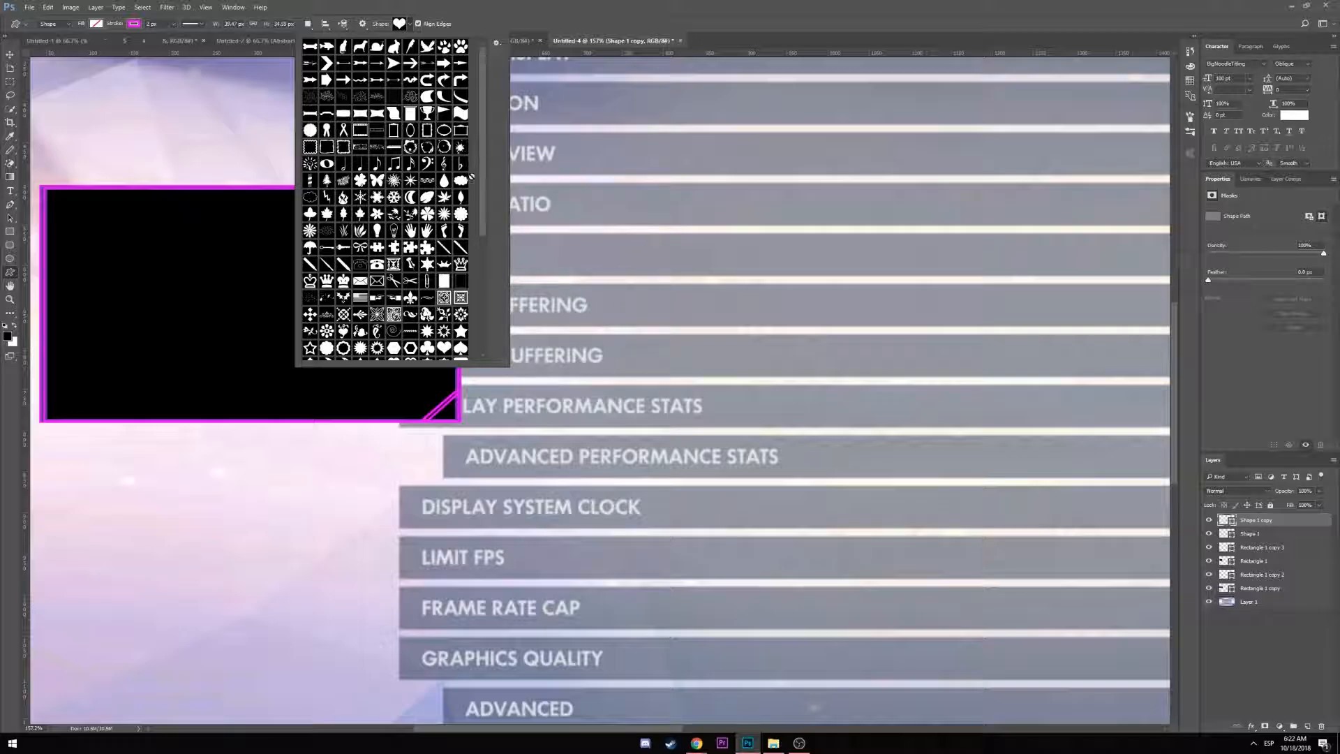
scroll(472, 209, down, 6)
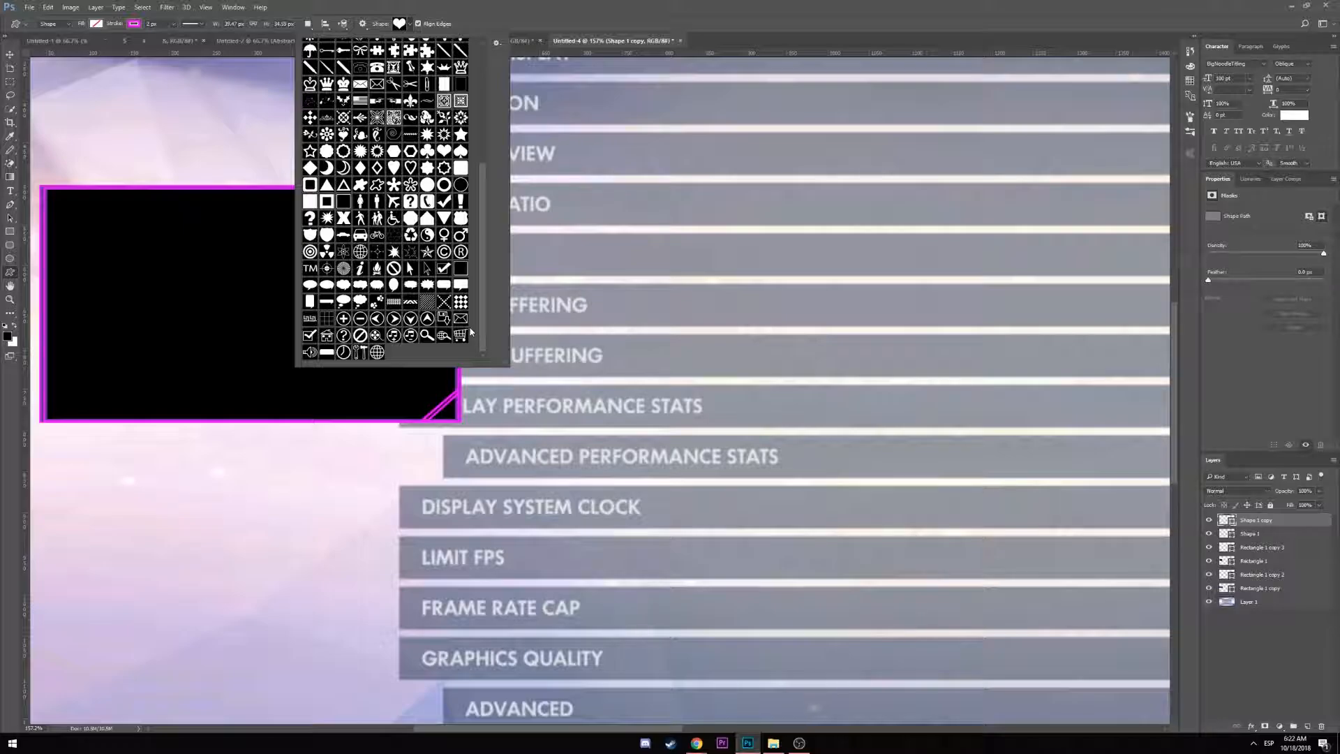
scroll(471, 332, up, 5)
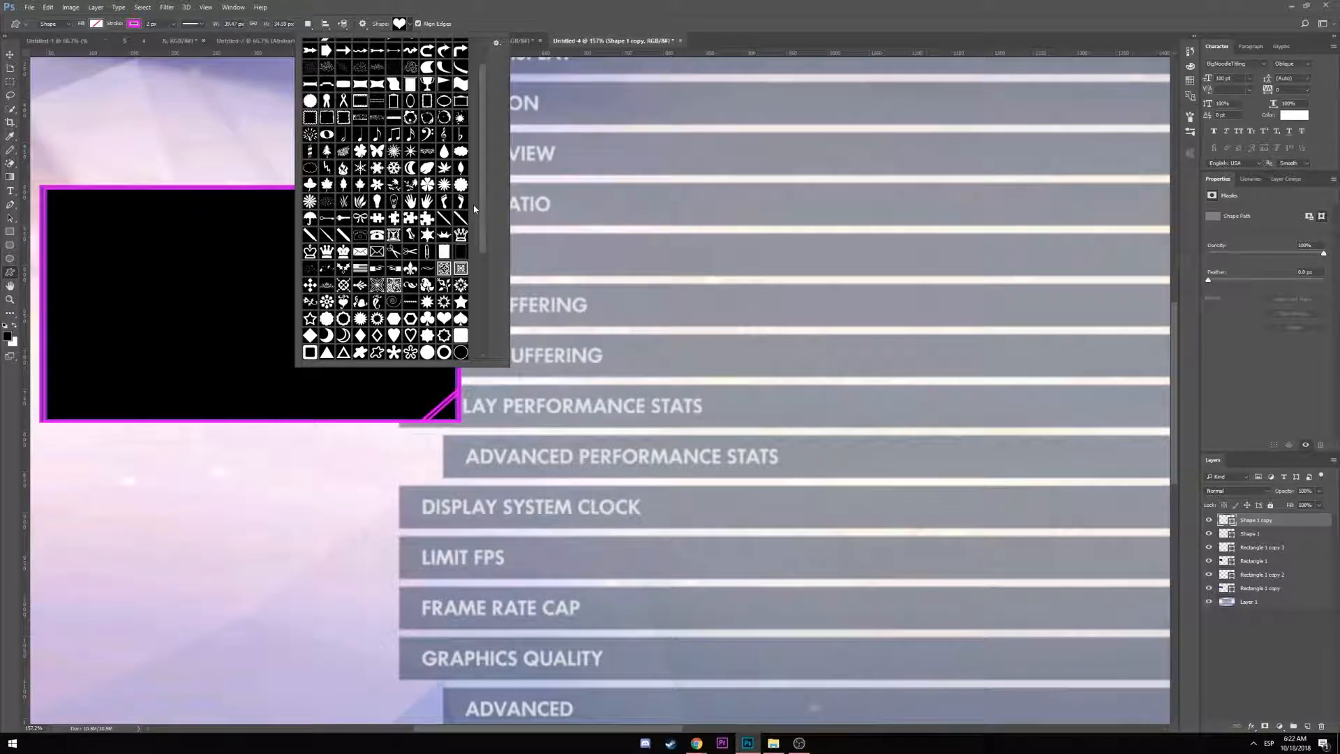
scroll(475, 196, up, 1)
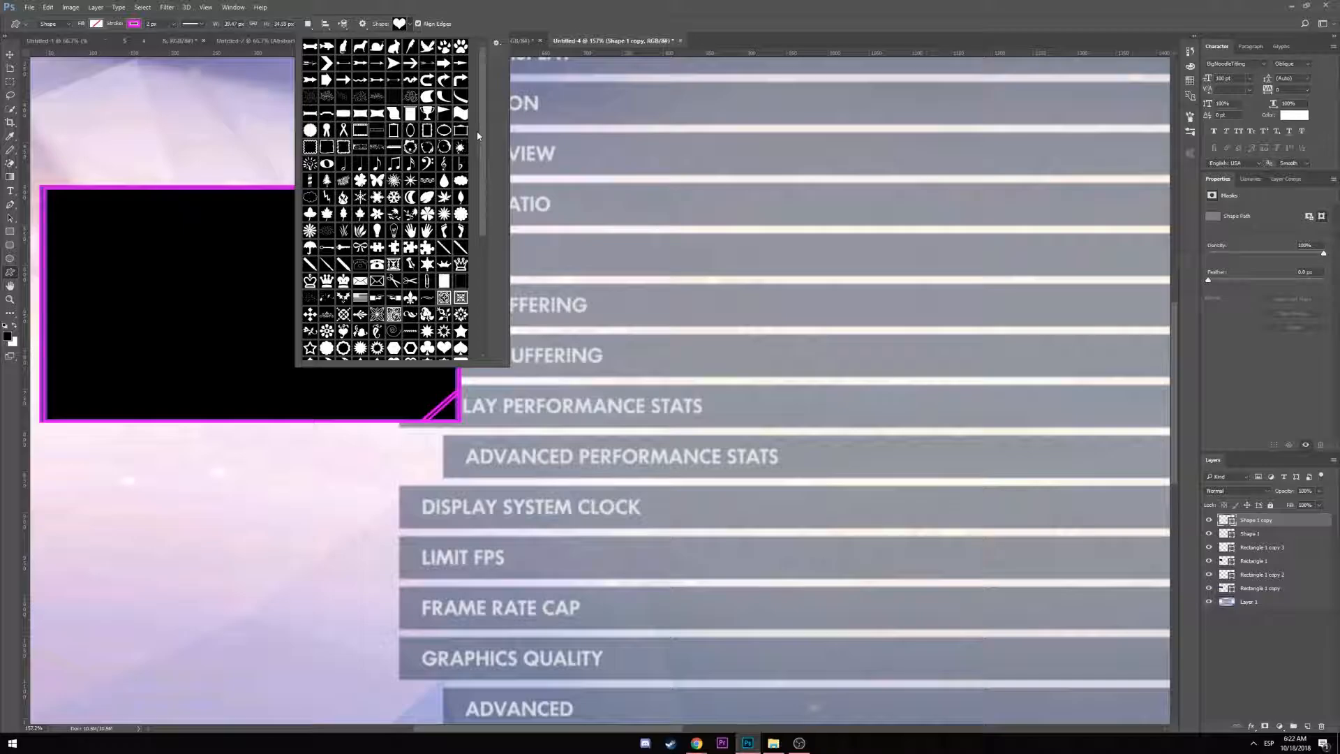
scroll(473, 163, down, 3)
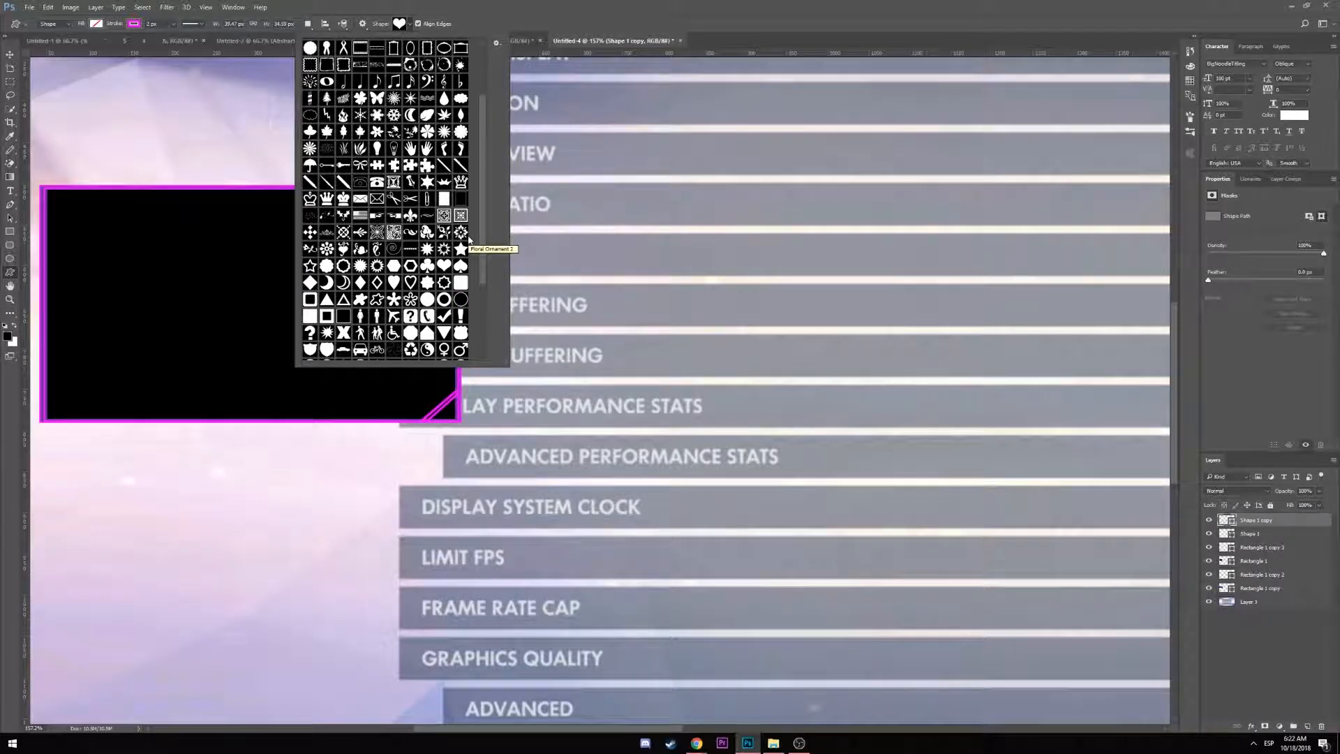
scroll(469, 244, down, 2)
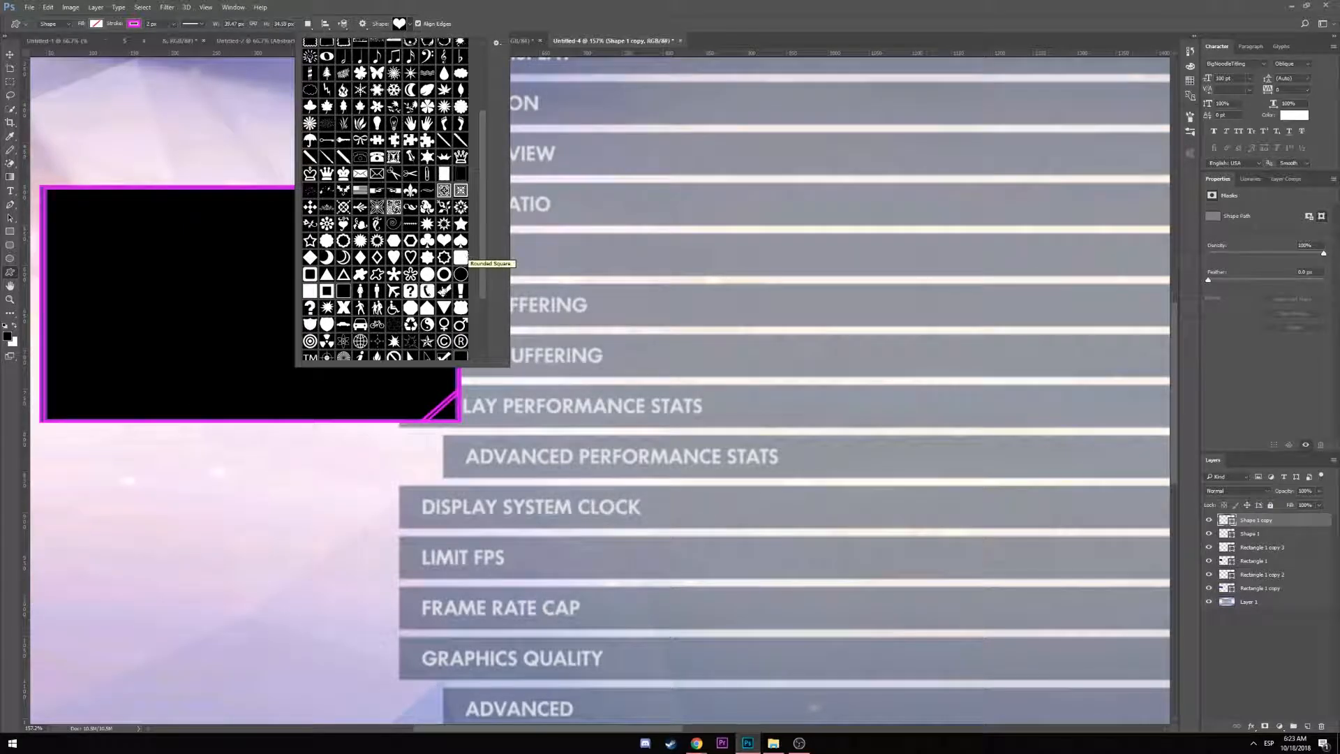
click(427, 307)
click(102, 270)
click(176, 298)
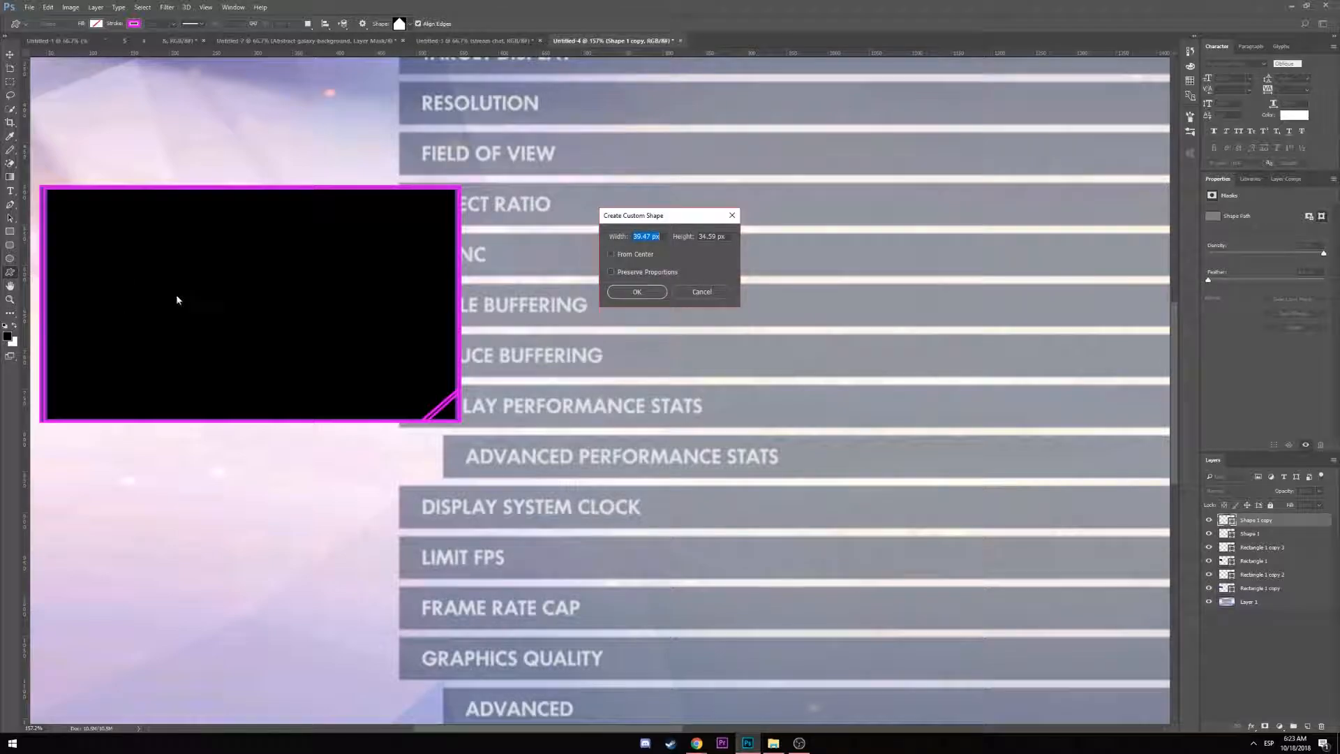
Create the house shape, rotate it 180°, move it to the box's top-left corner and stretch it taller
click(657, 297)
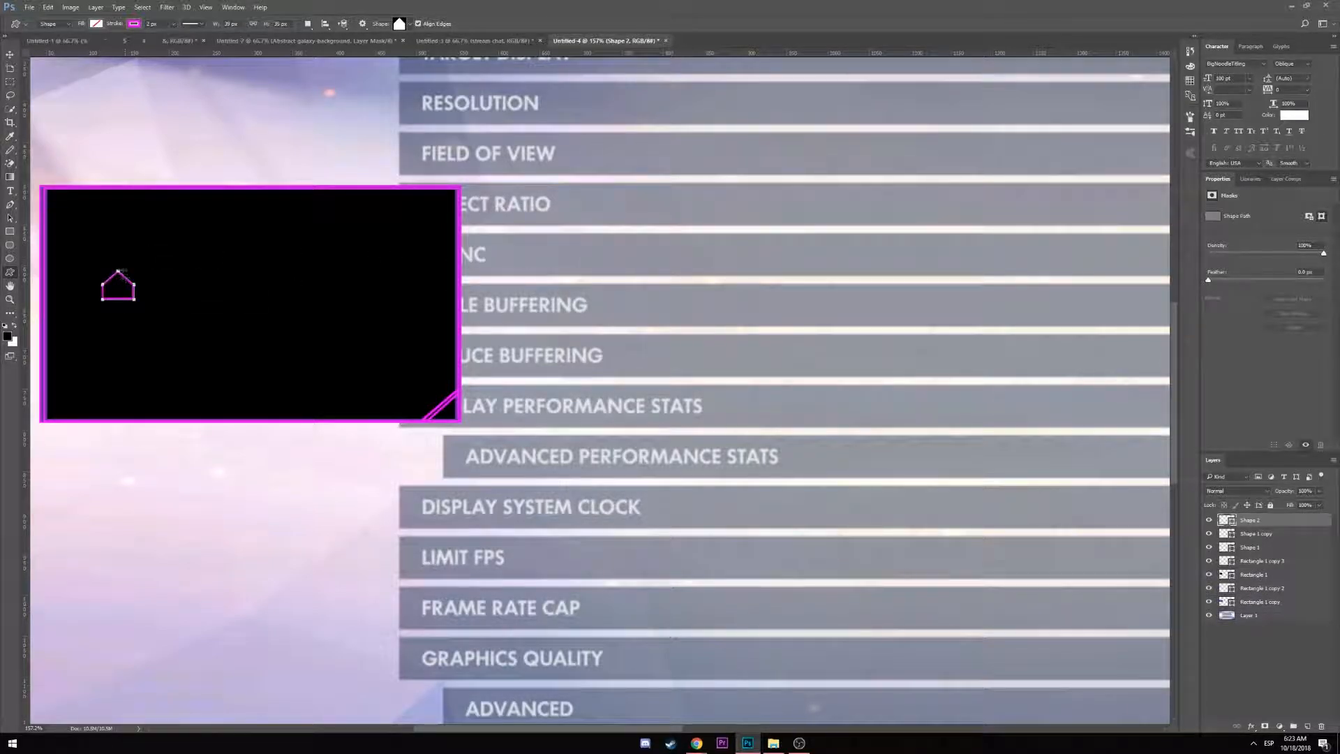
click(10, 54)
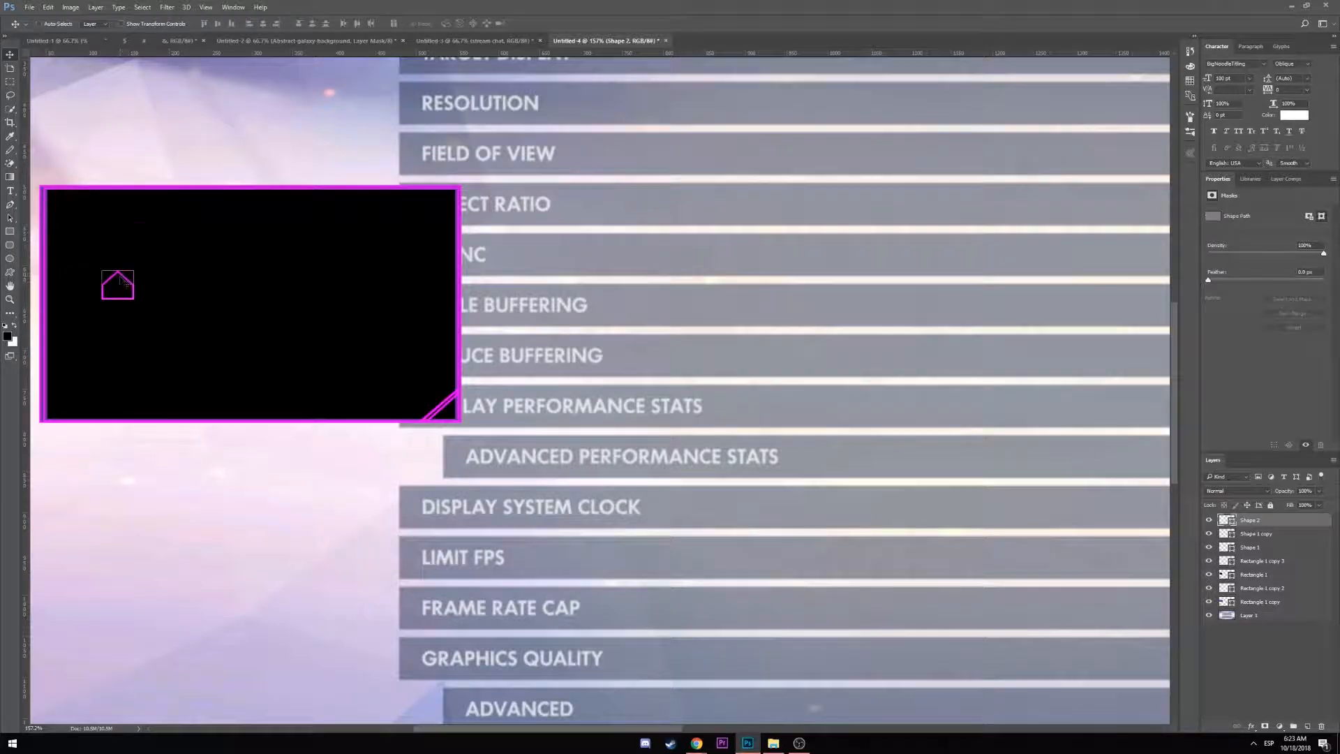
key(ctrl+t)
drag(139, 265, 49, 345)
drag(118, 285, 49, 266)
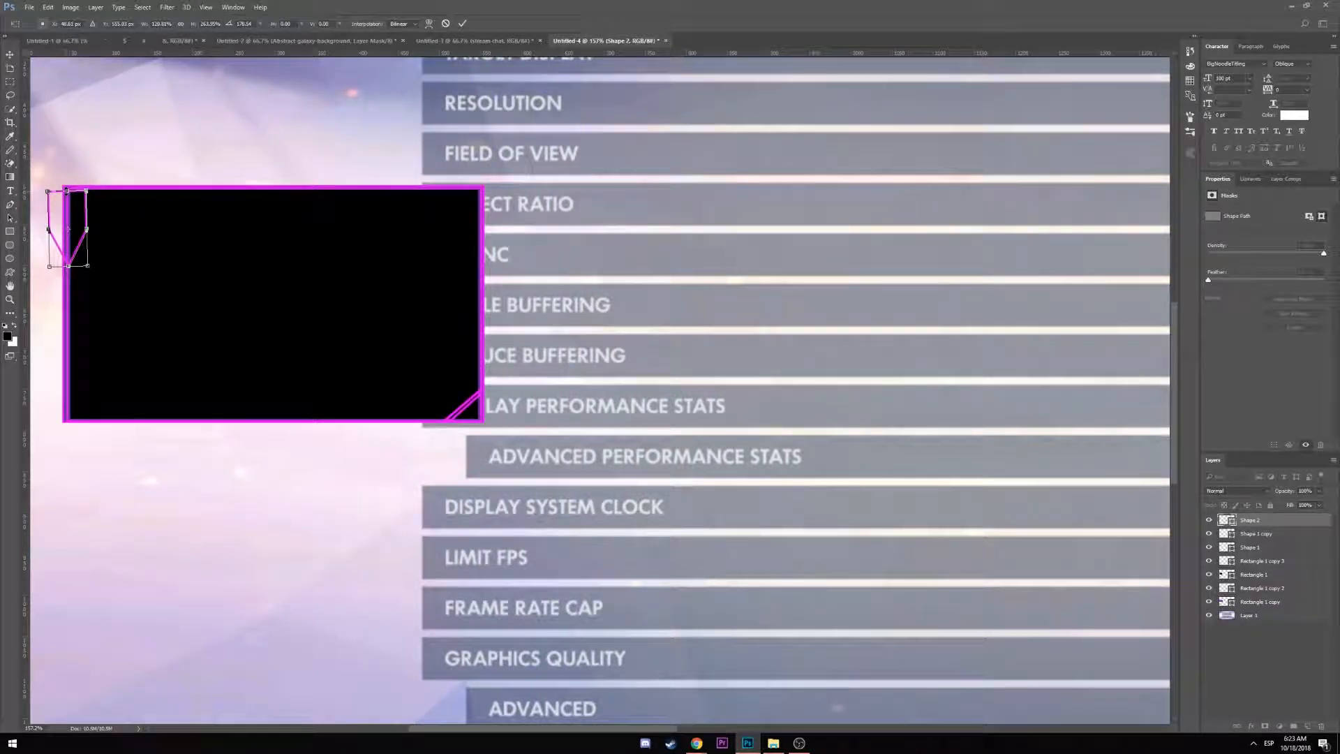
drag(66, 190, 66, 188)
key(Return)
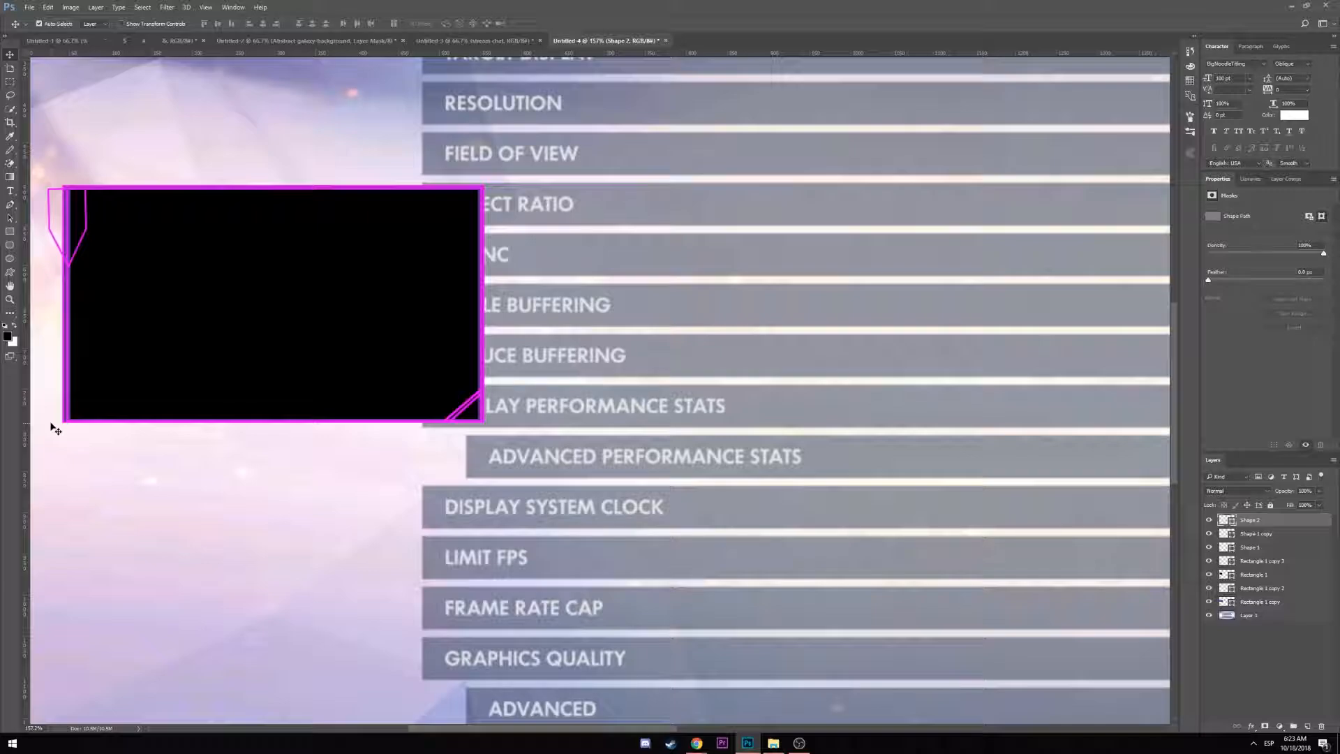
Duplicate the house outline as Shape 2 copy and nudge it with the arrow keys
key(ctrl+j)
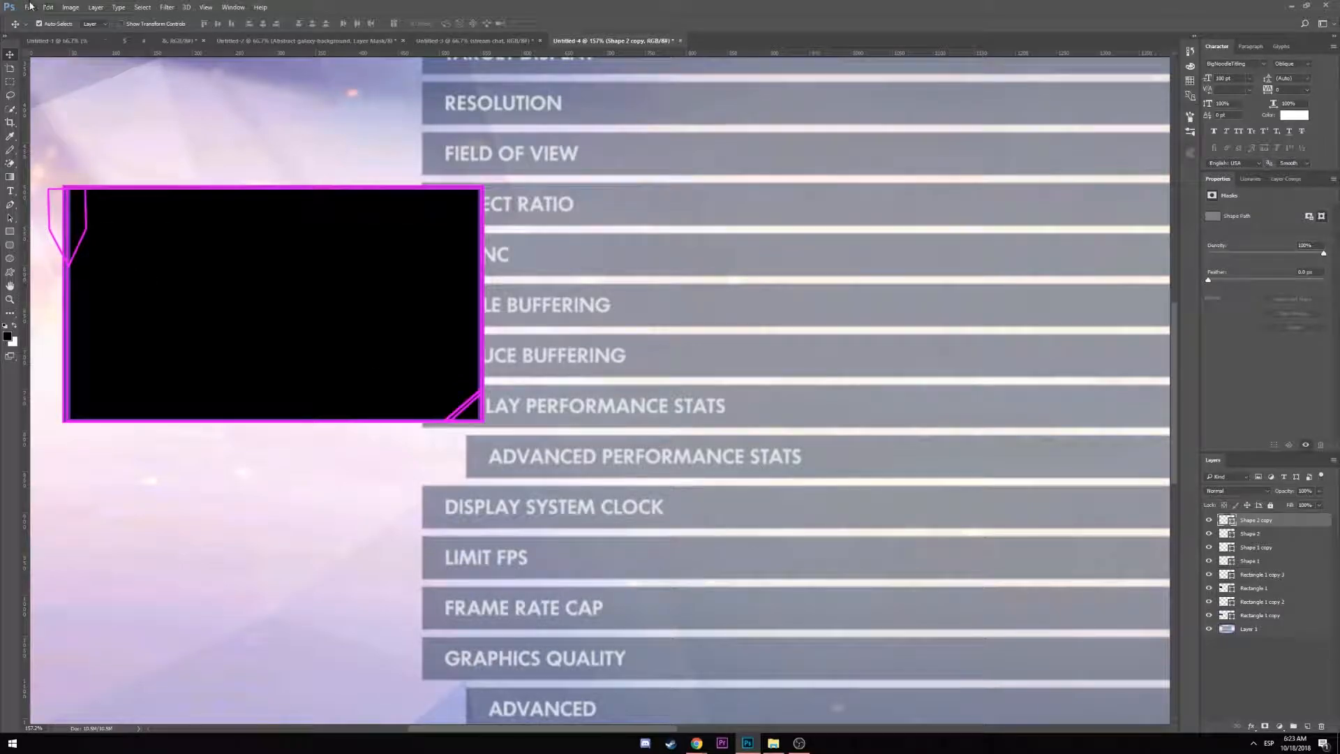
key(Left)
key(Left)
key(Left)
key(Left)
key(Left)
key(Left)
key(Left)
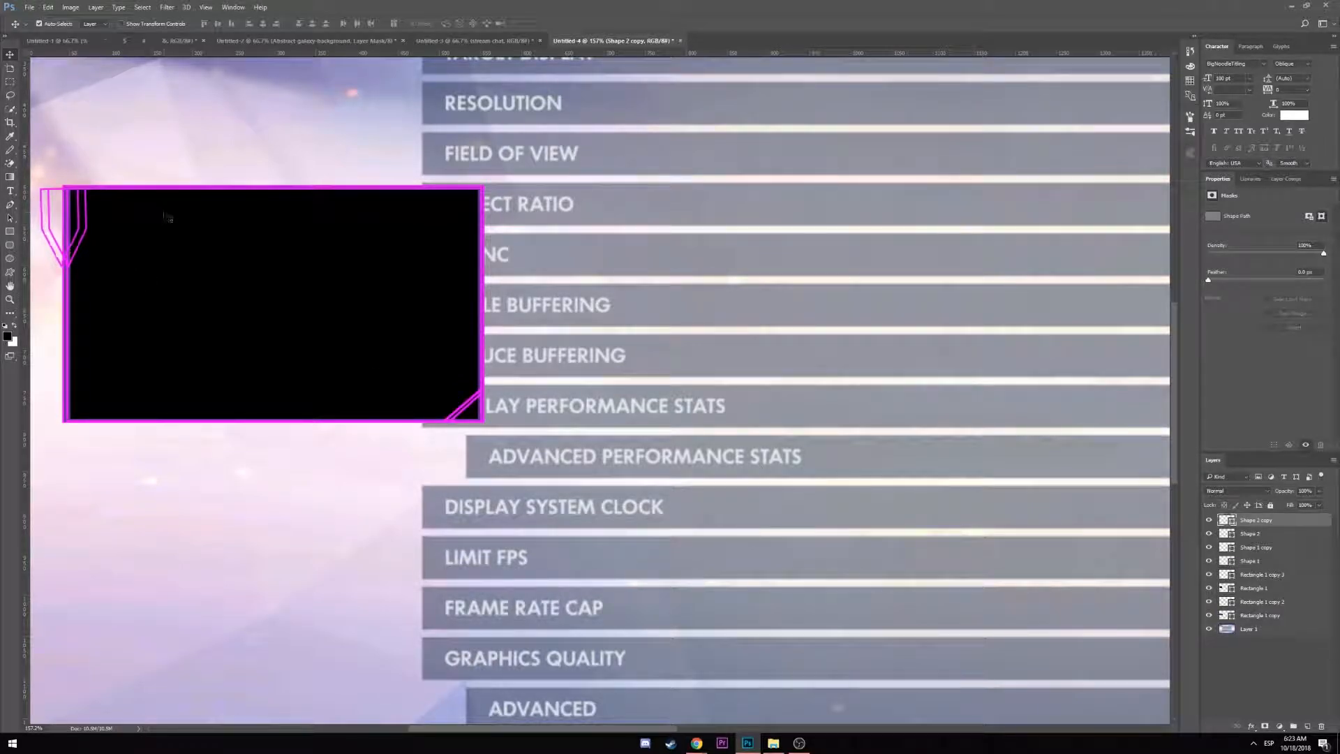
key(Right)
key(Right)
key(Right)
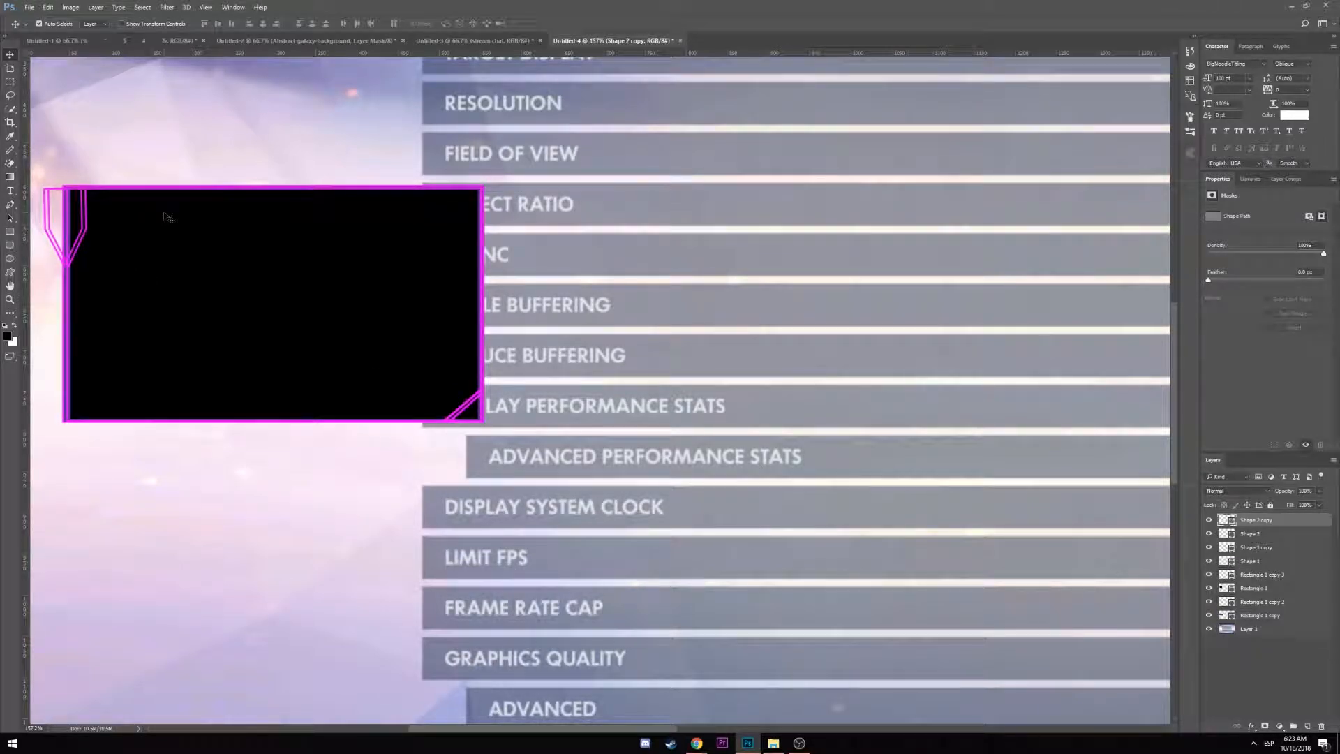
Add a layer mask to Shape 2 copy and hide its strokes inside a marquee left of the box
click(1265, 727)
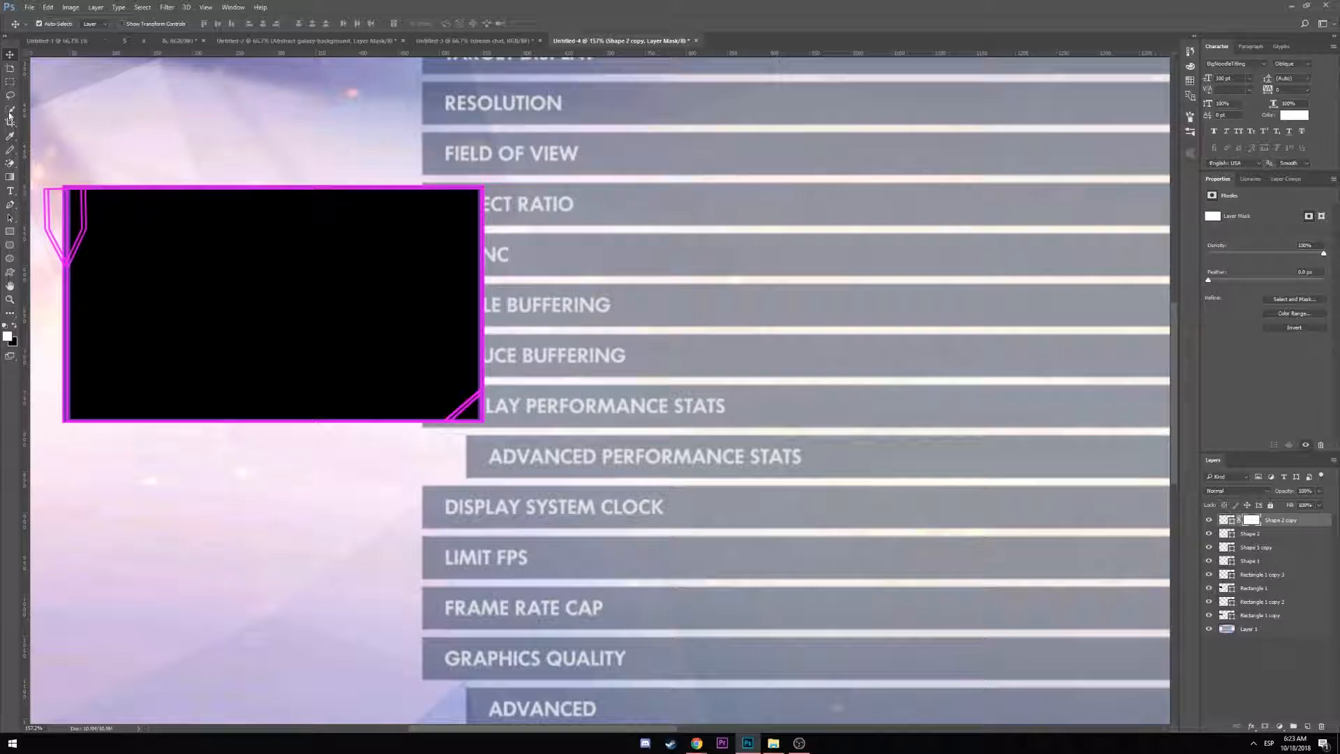
click(9, 82)
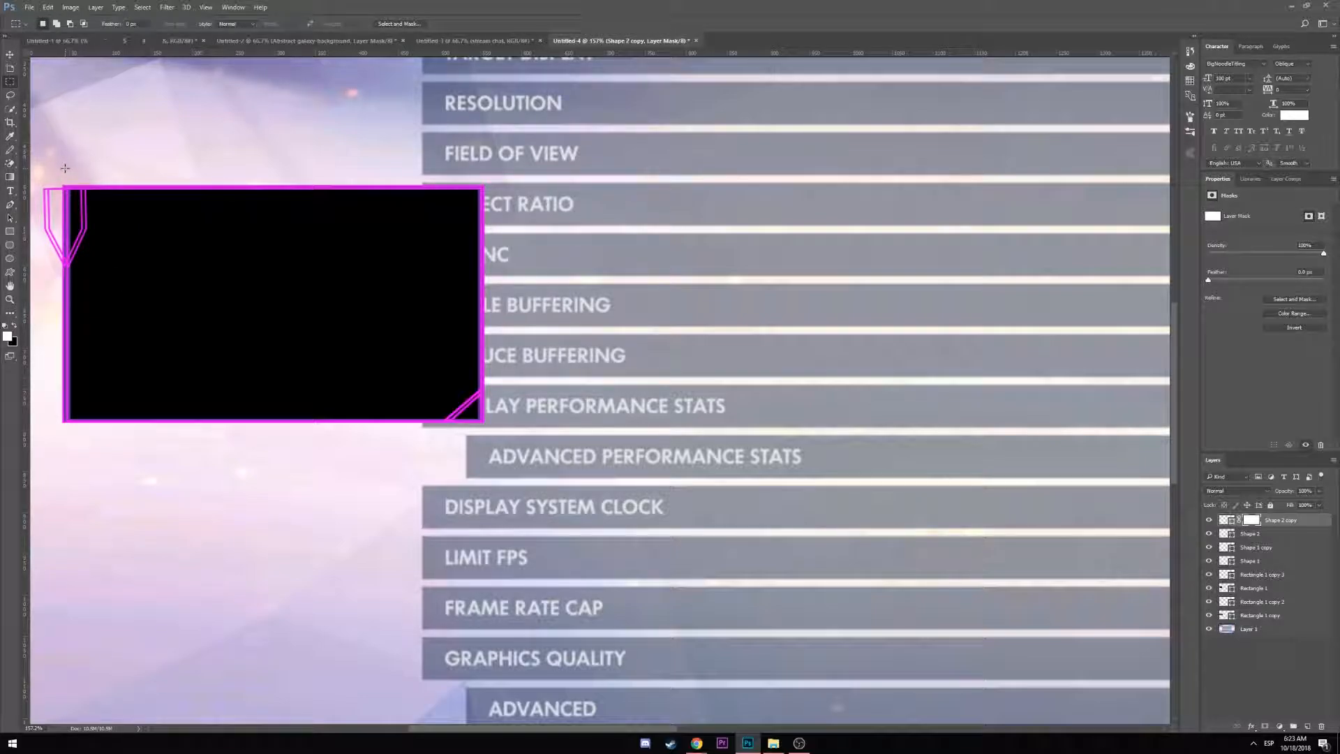
drag(66, 165, 39, 307)
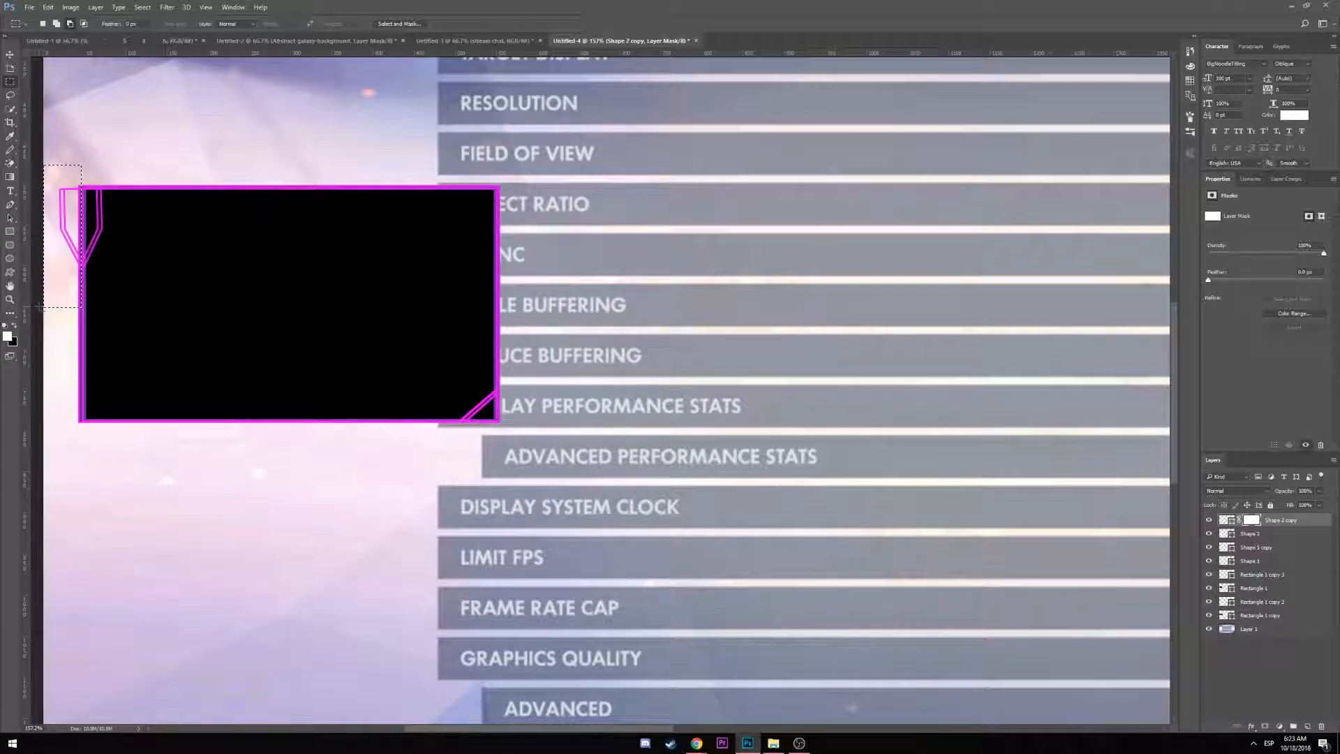
key(Delete)
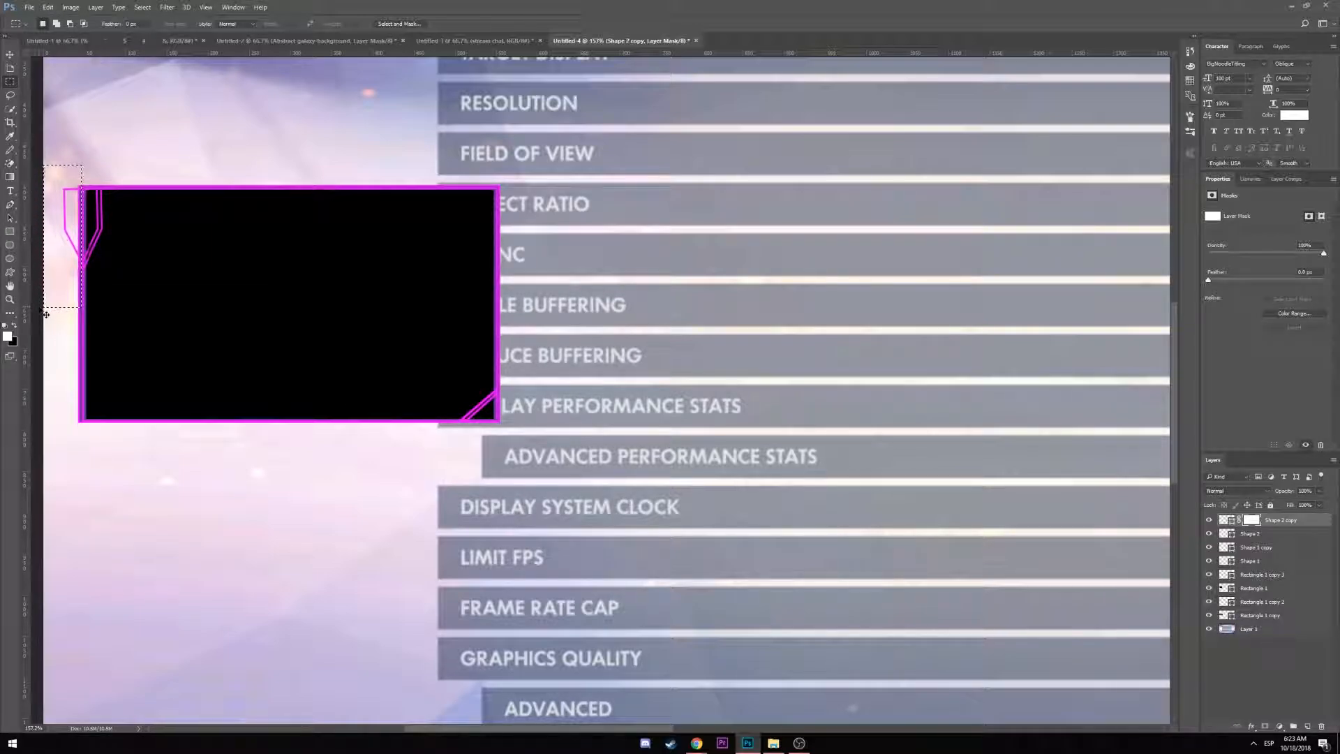
Add a mask to Shape 2, hide the outline left of the black box, and deselect
click(1253, 534)
click(1264, 726)
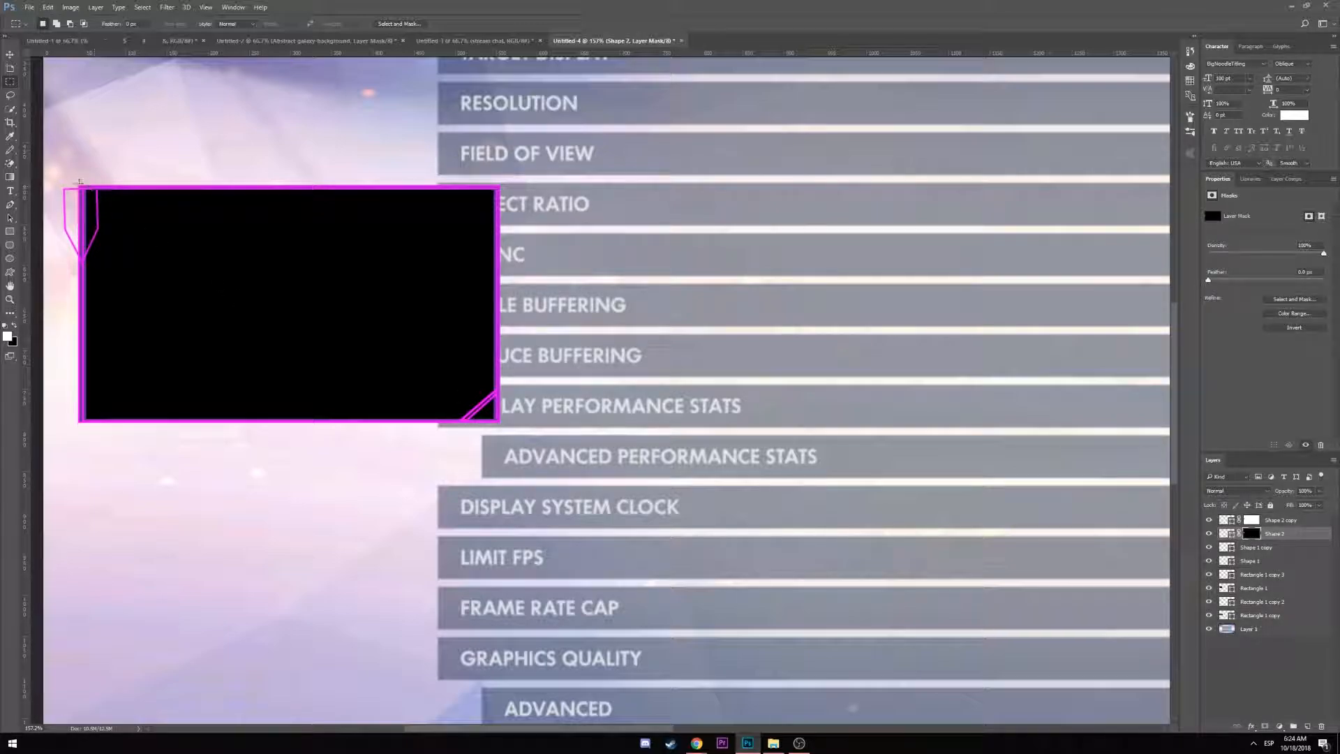
drag(78, 182, 53, 291)
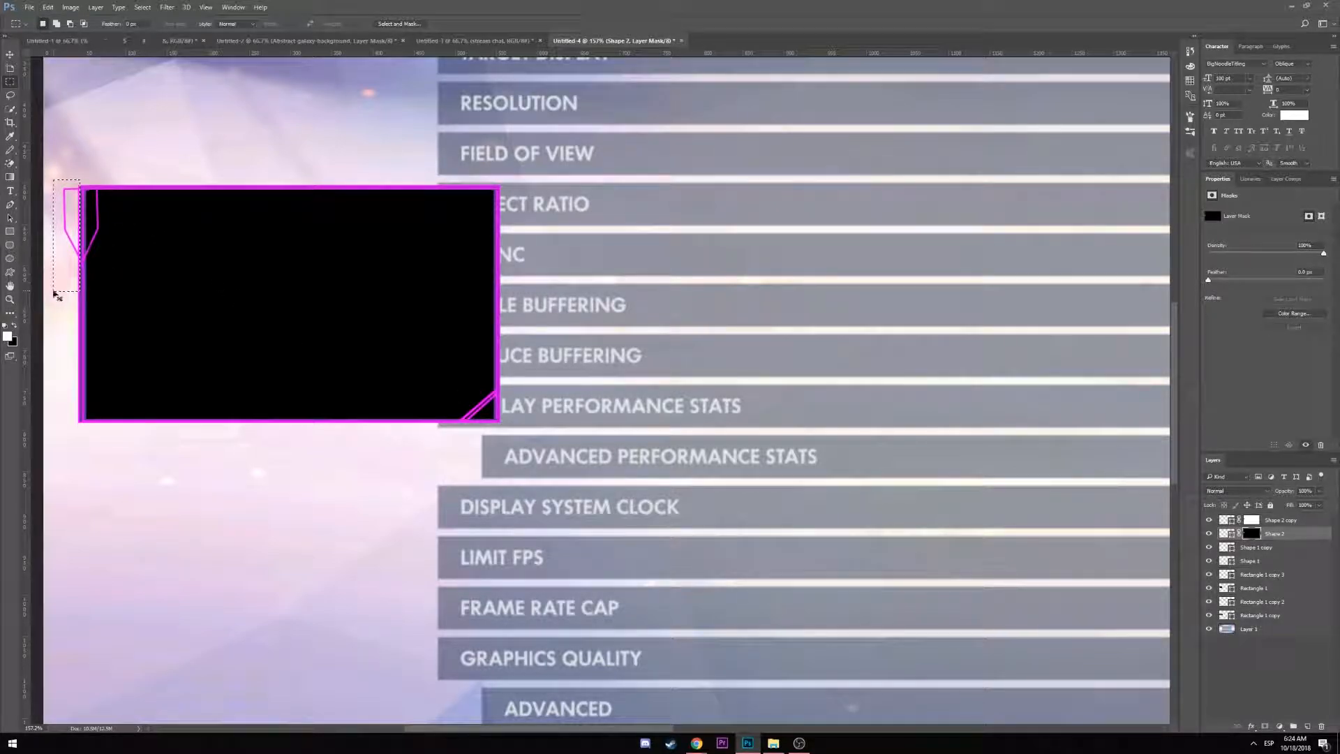
key(Delete)
click(58, 118)
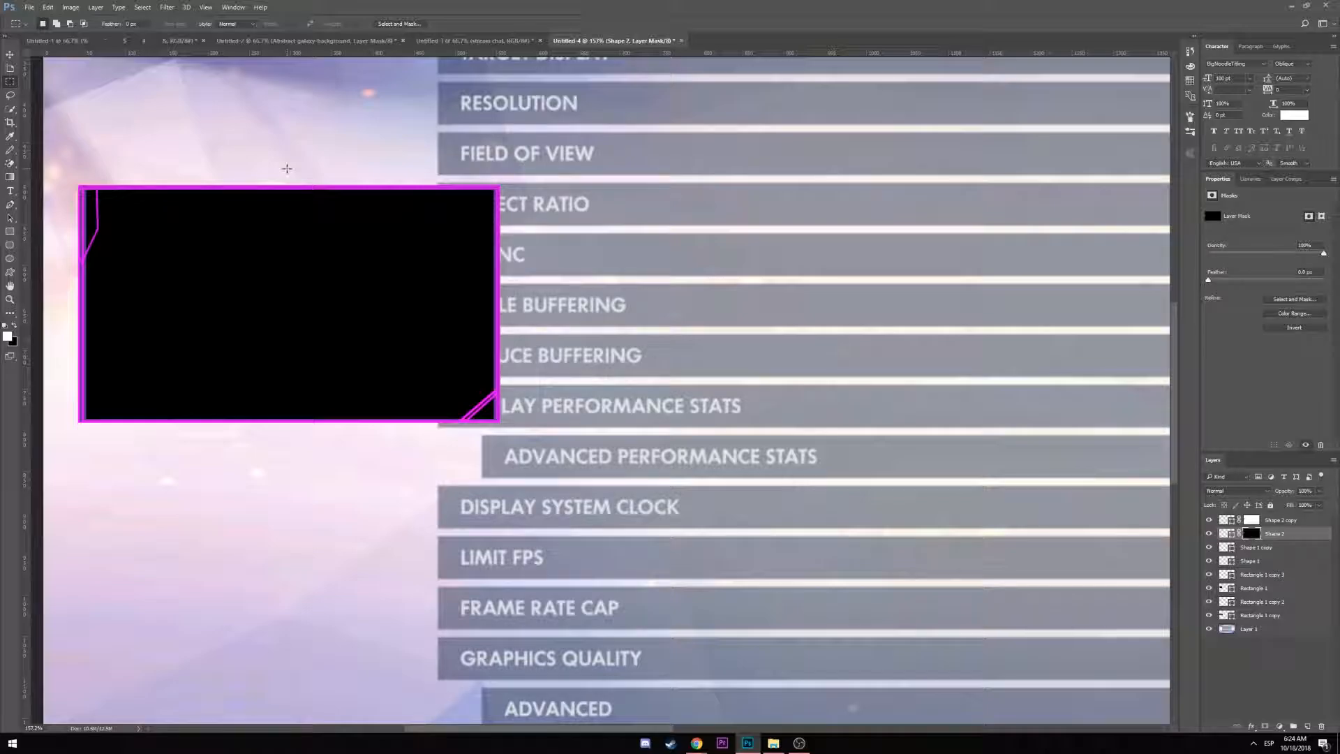
scroll(447, 532, down, 5)
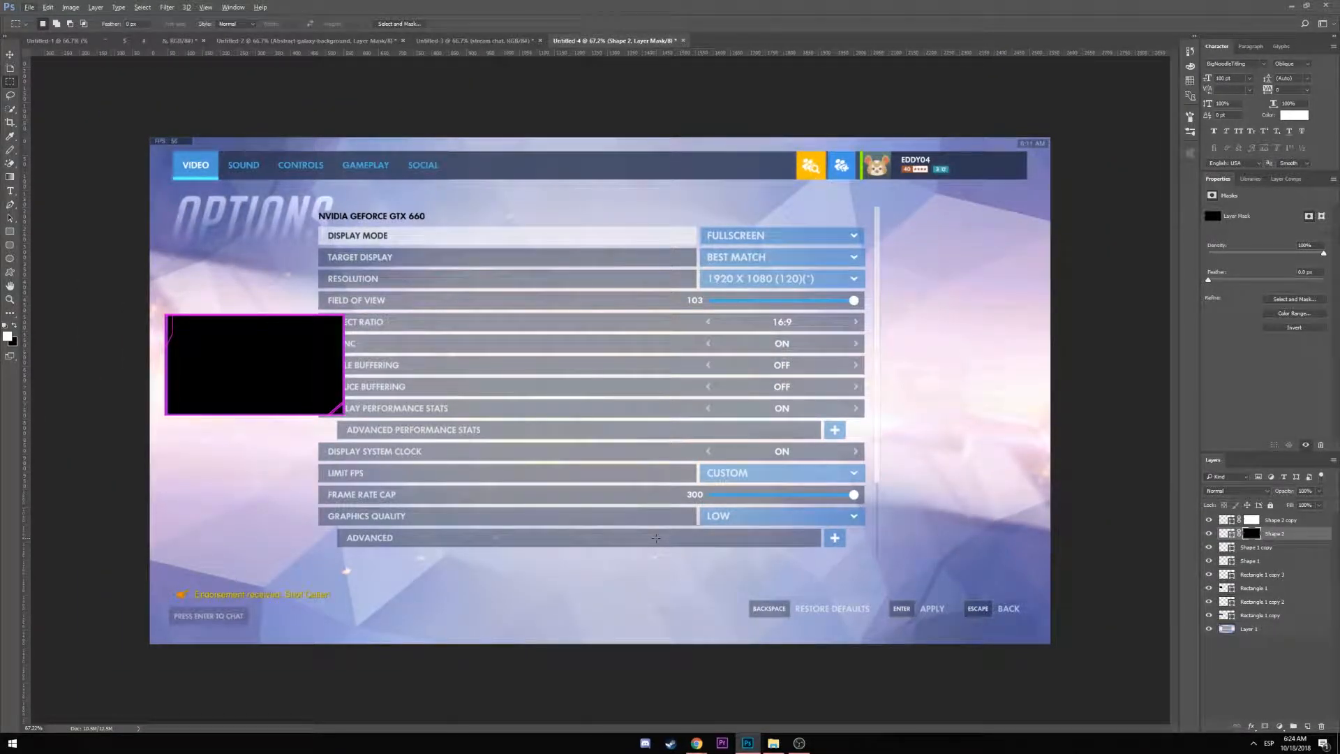
scroll(656, 538, up, 4)
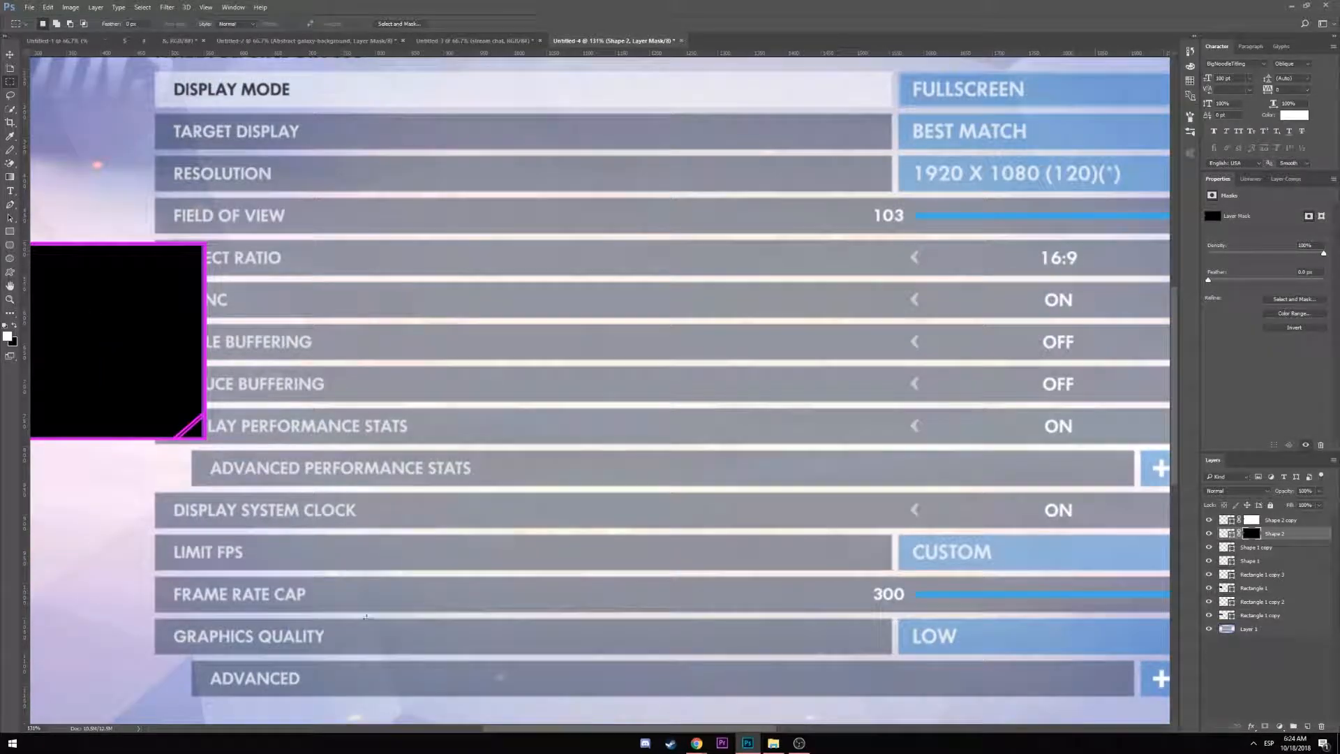
drag(366, 617, 810, 617)
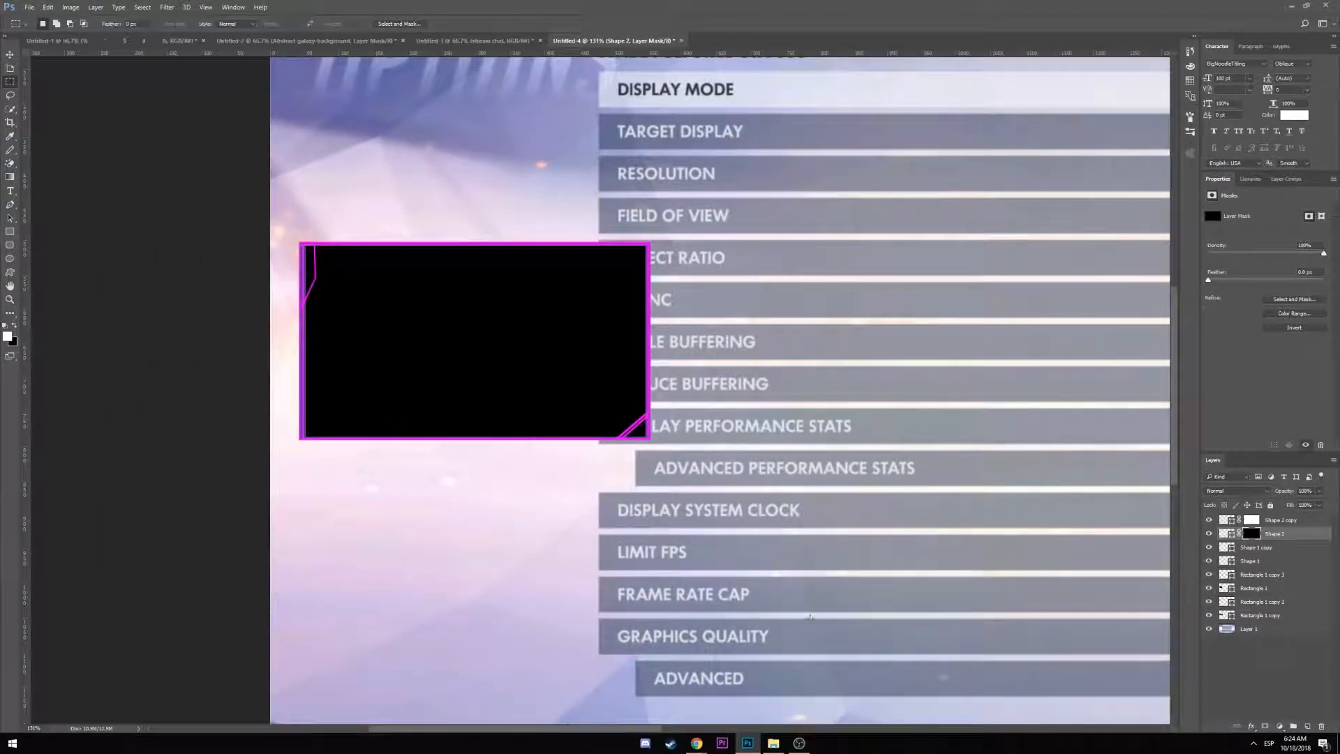
Hide Shape 2 copy, target Shape 2's mask and restore the selection beside the box
click(1273, 521)
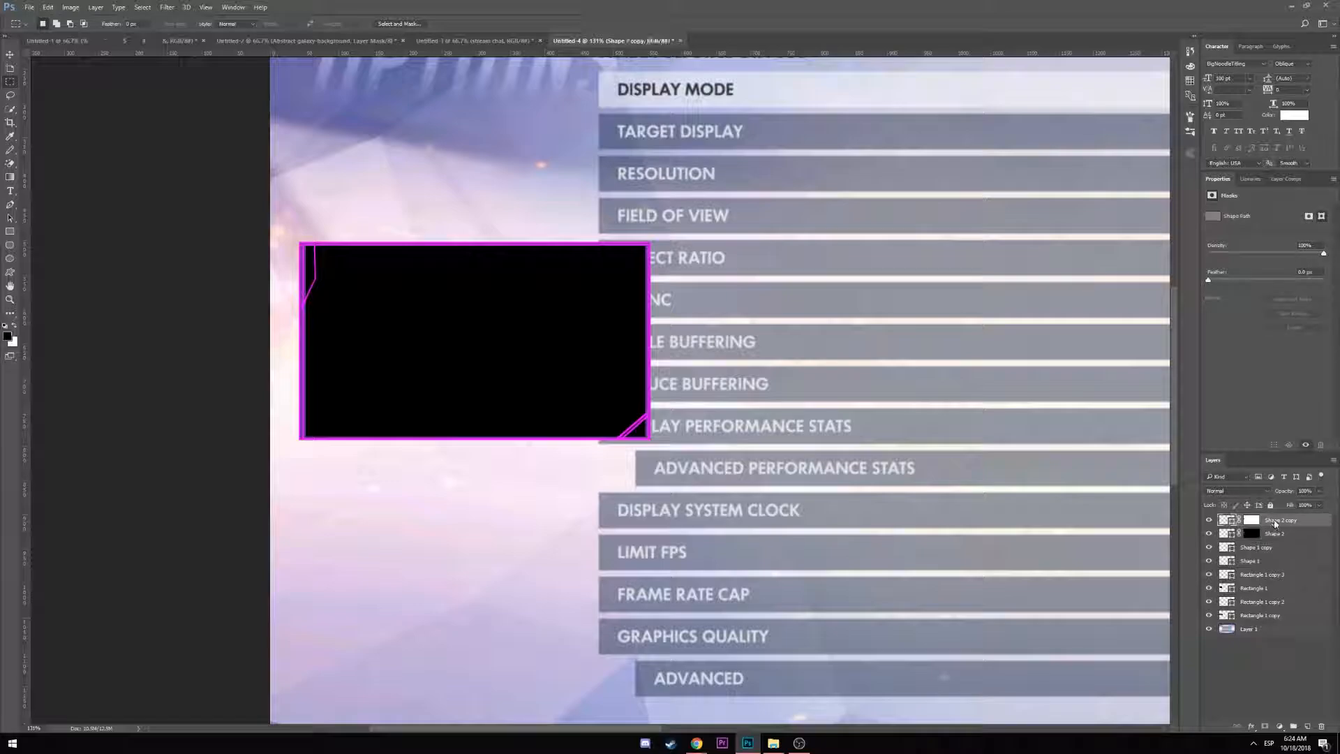
click(1210, 521)
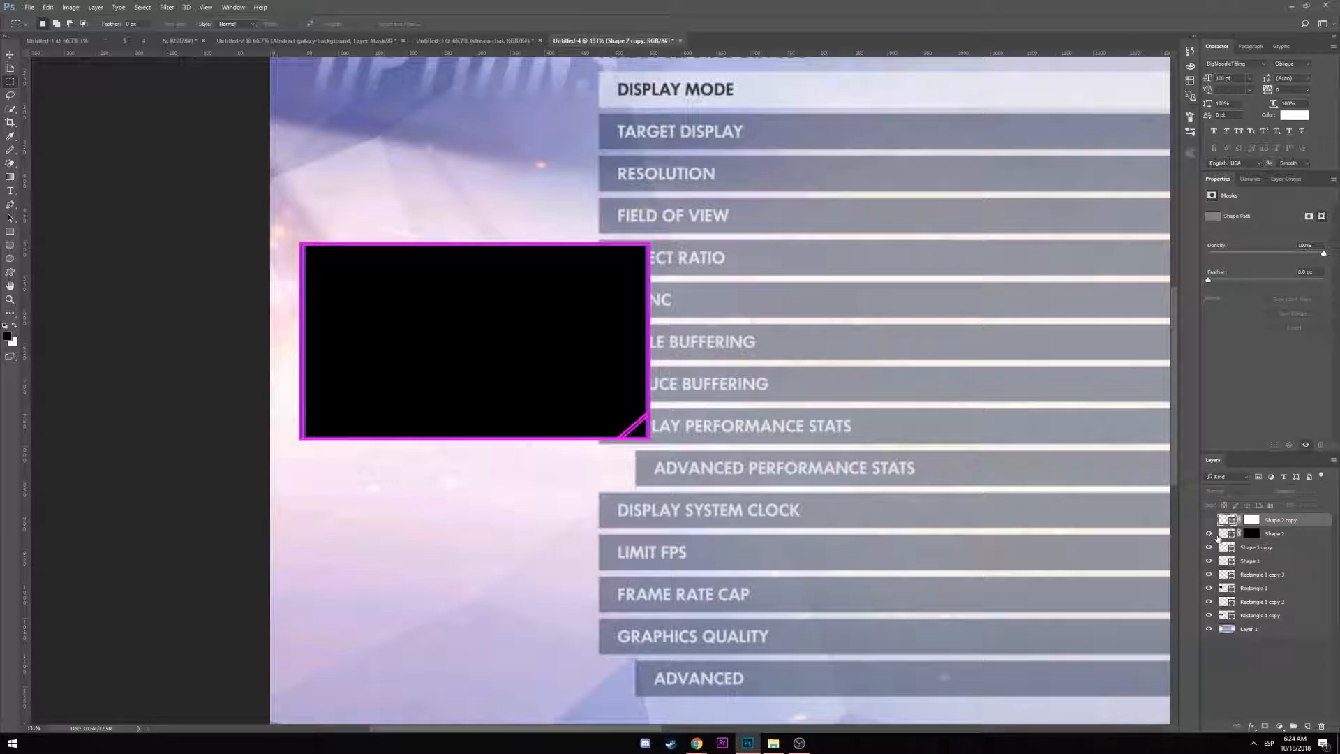
click(1252, 533)
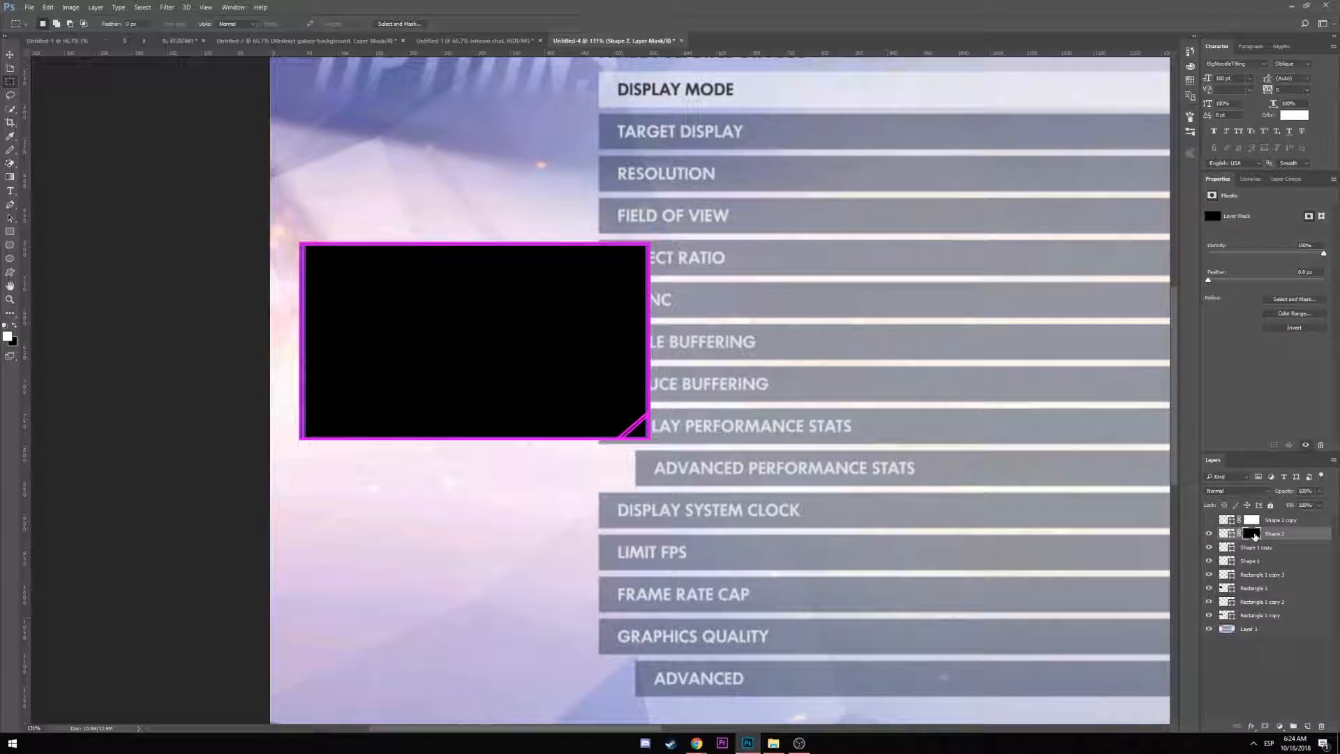
key(ctrl+alt+z)
key(ctrl+alt+z)
key(ctrl+alt+z)
key(ctrl+alt+z)
key(ctrl+alt+z)
key(ctrl+alt+z)
key(ctrl+alt+z)
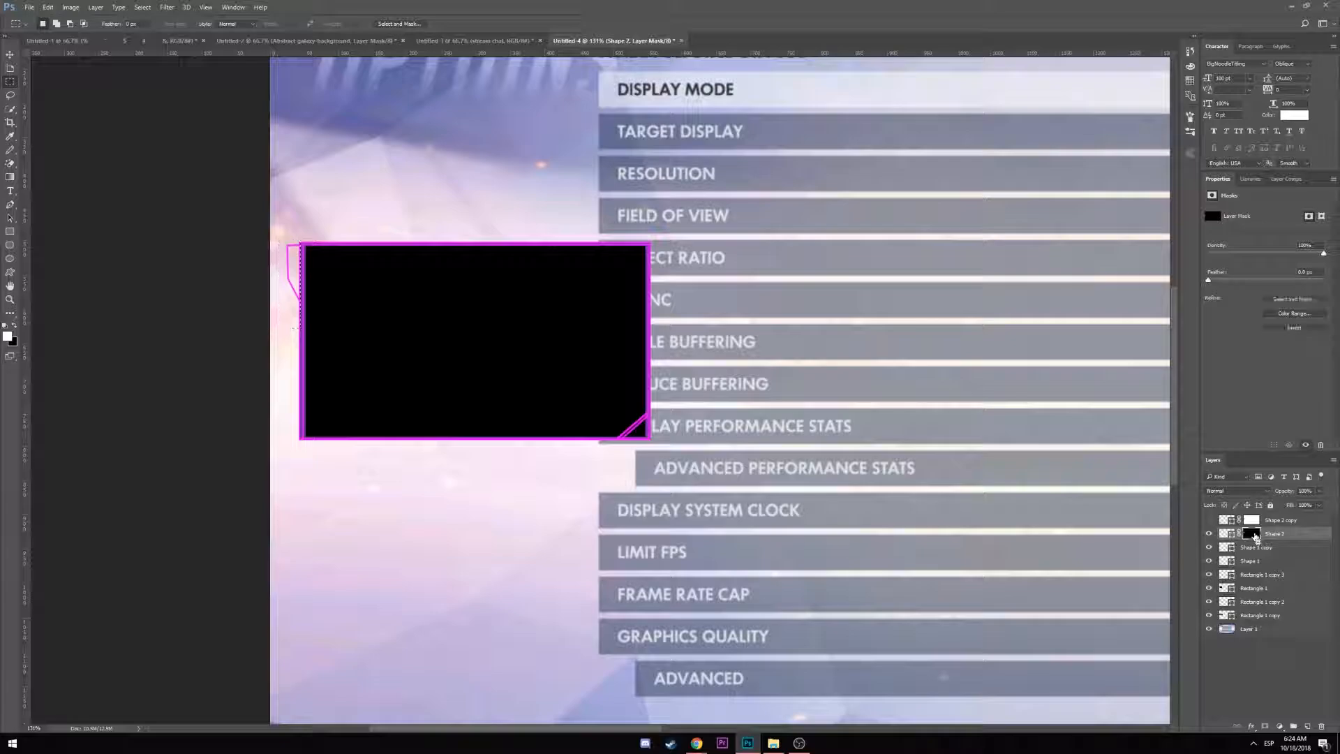
click(1208, 534)
click(1208, 534)
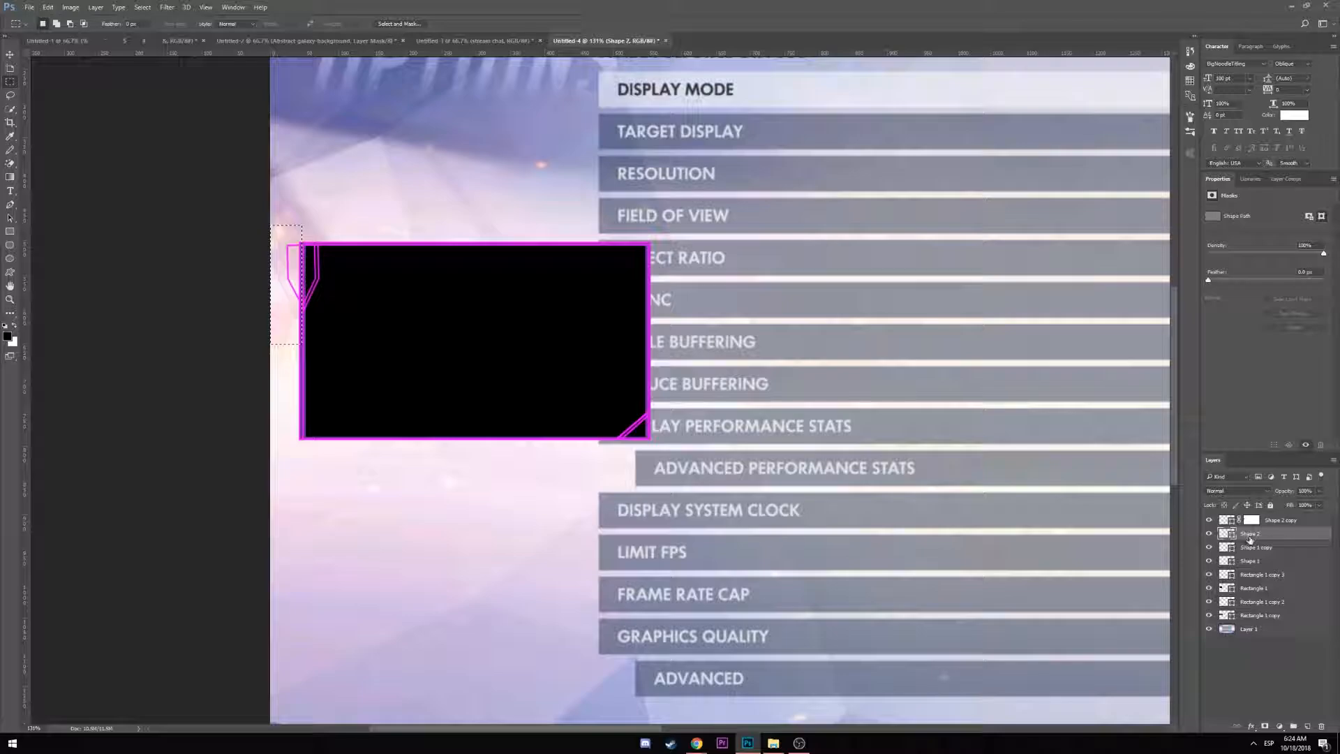
Reset Shape 2's mask, then mask out everything left of the webcam box and deselect
click(1265, 726)
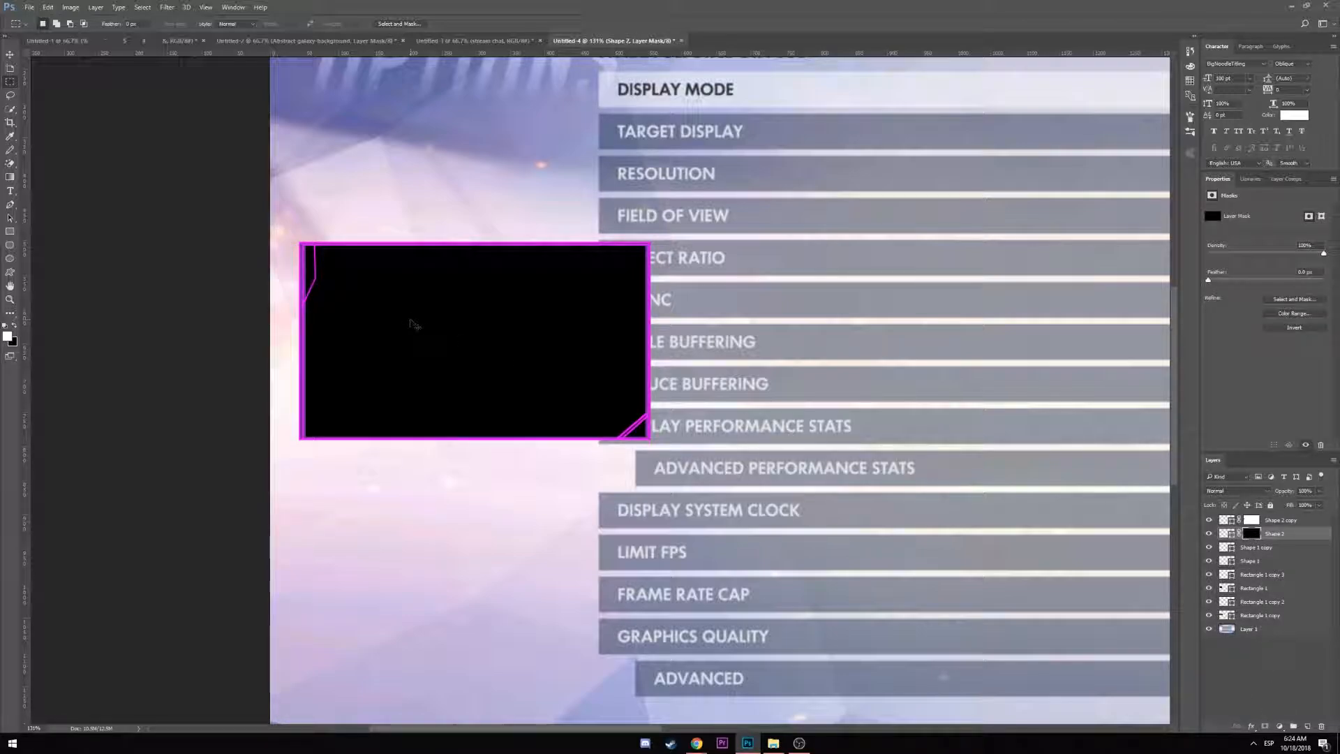
key(ctrl+i)
drag(301, 233, 271, 348)
key(Delete)
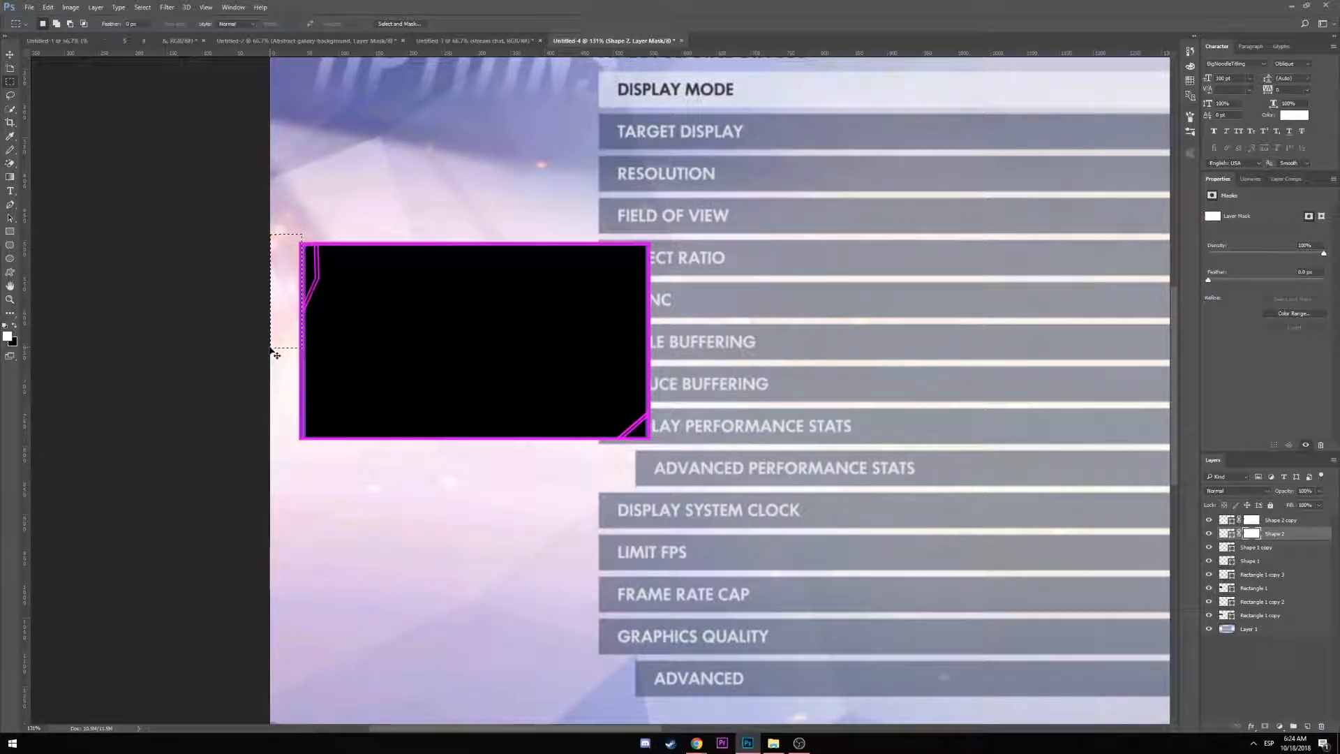
key(ctrl+d)
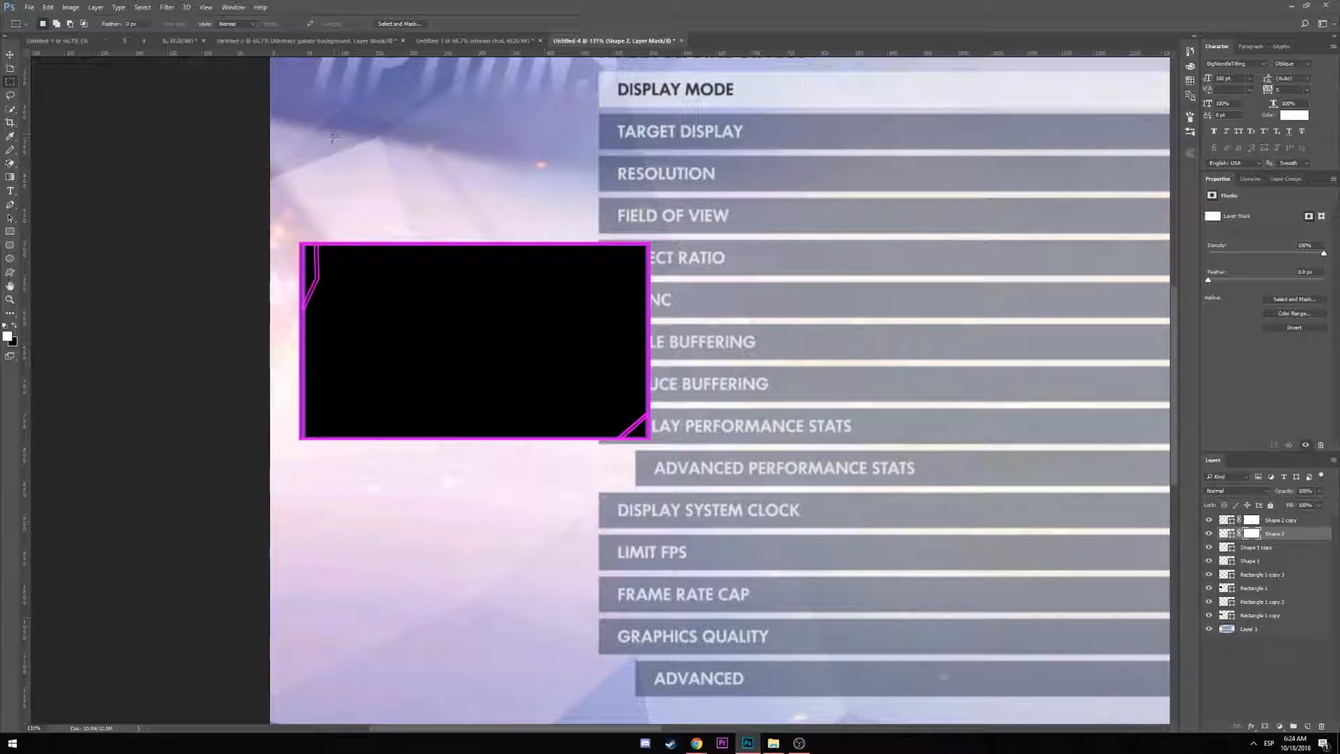
scroll(653, 404, down, 5)
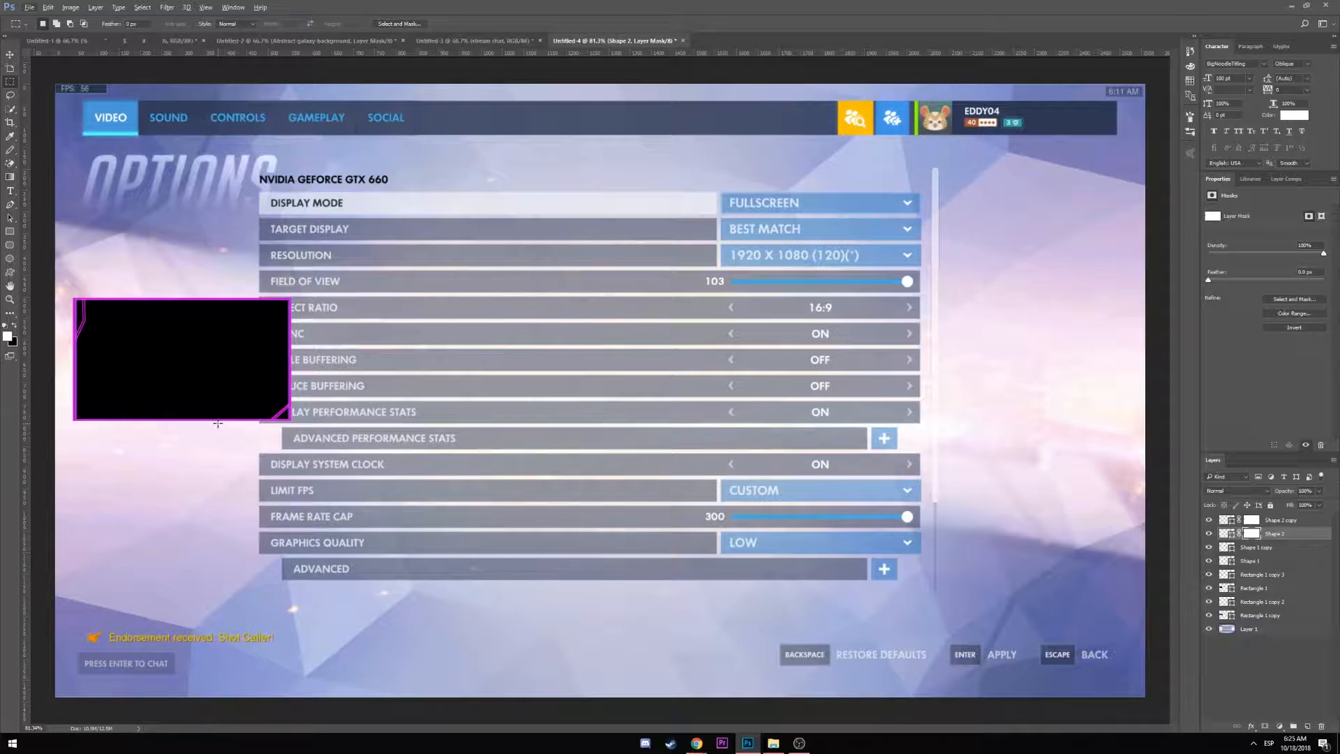
Draw a small rectangle below the webcam box with no stroke and a purple fill
click(11, 233)
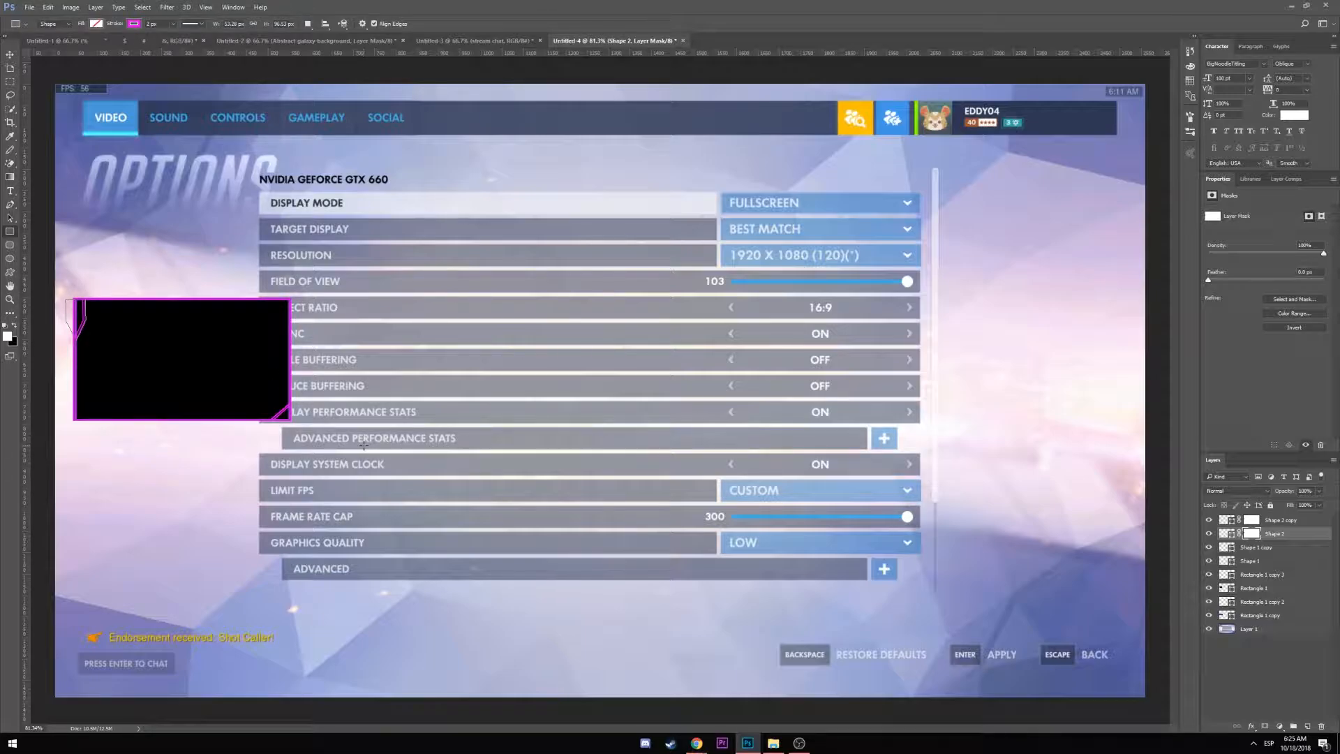
click(1269, 522)
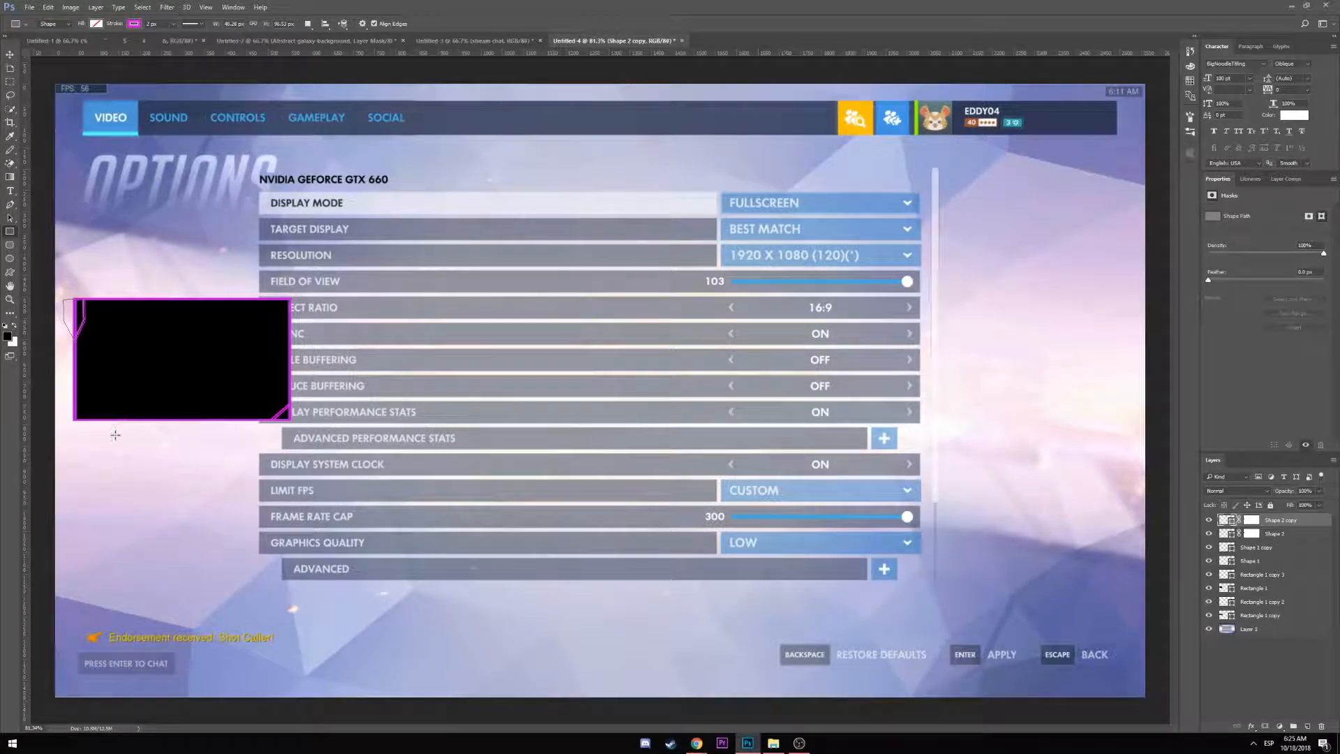
mouse_move(143, 456)
mouse_down()
mouse_move(287, 455)
mouse_move(102, 449)
mouse_up()
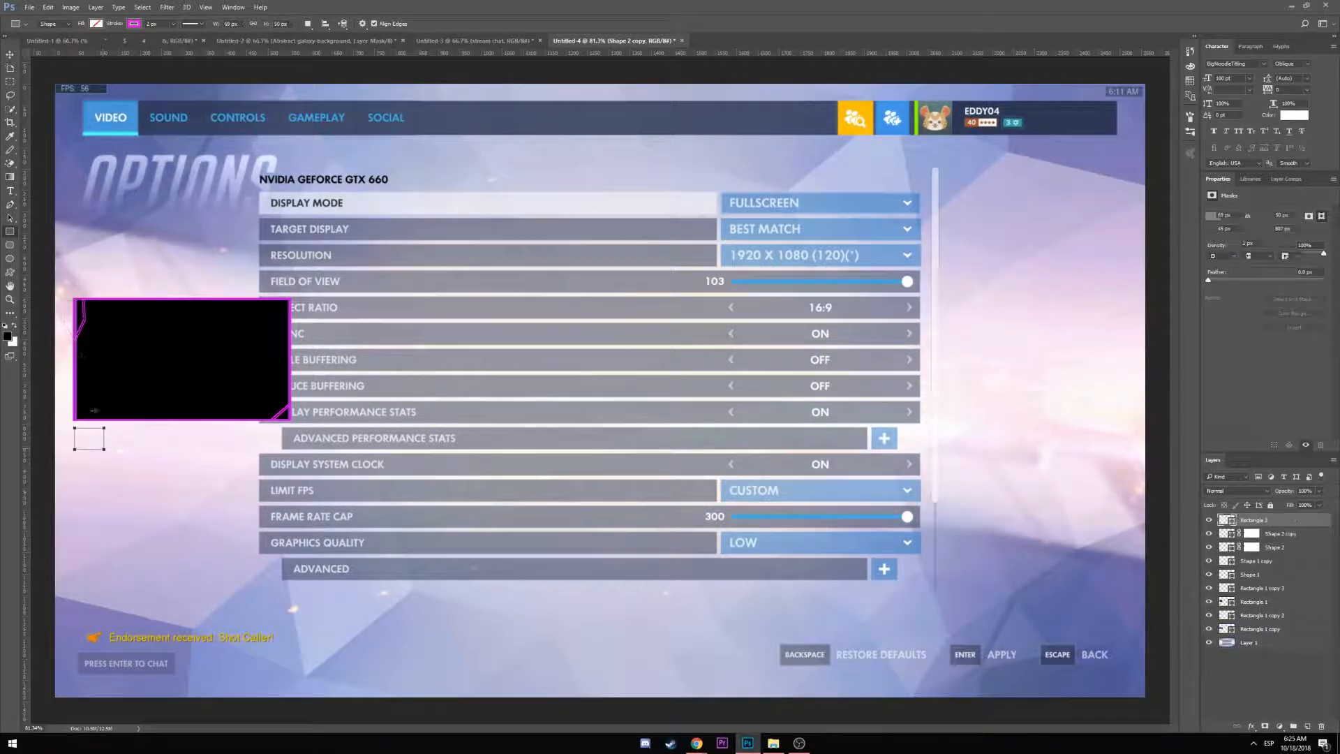
click(133, 26)
click(52, 43)
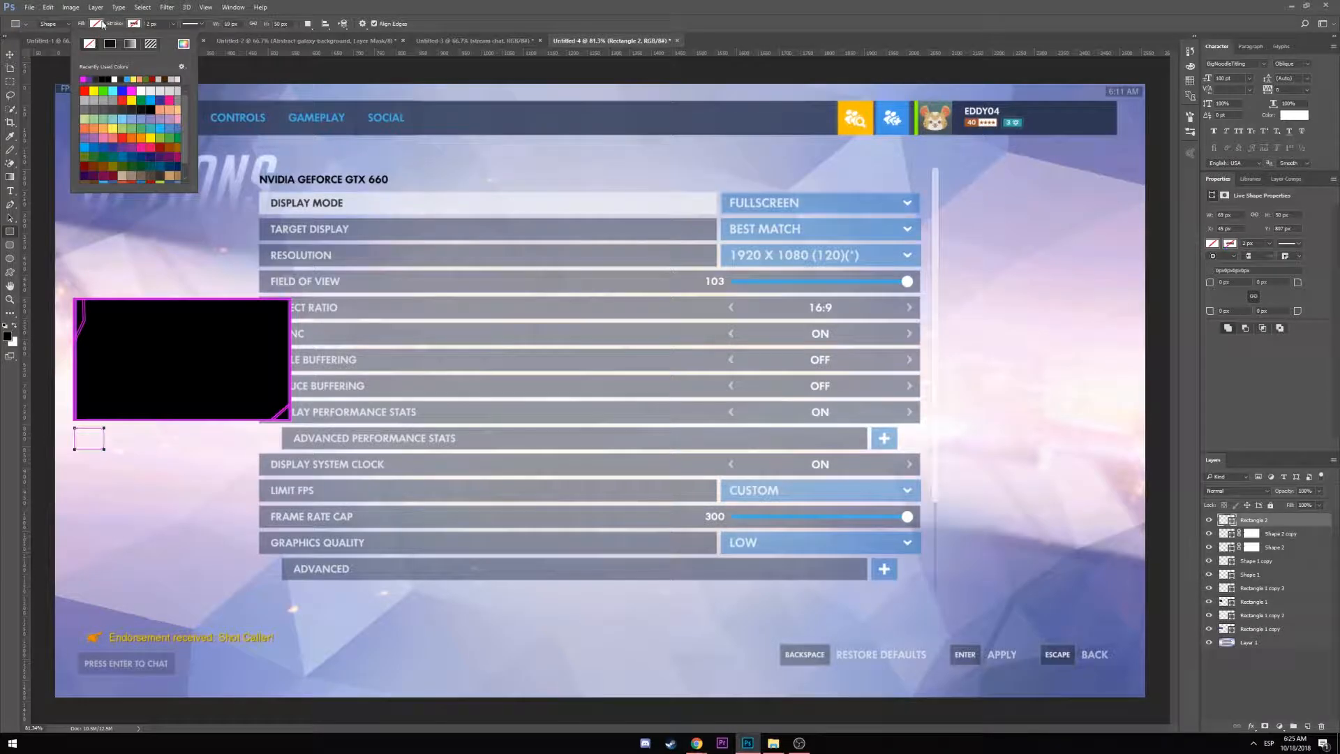
click(71, 44)
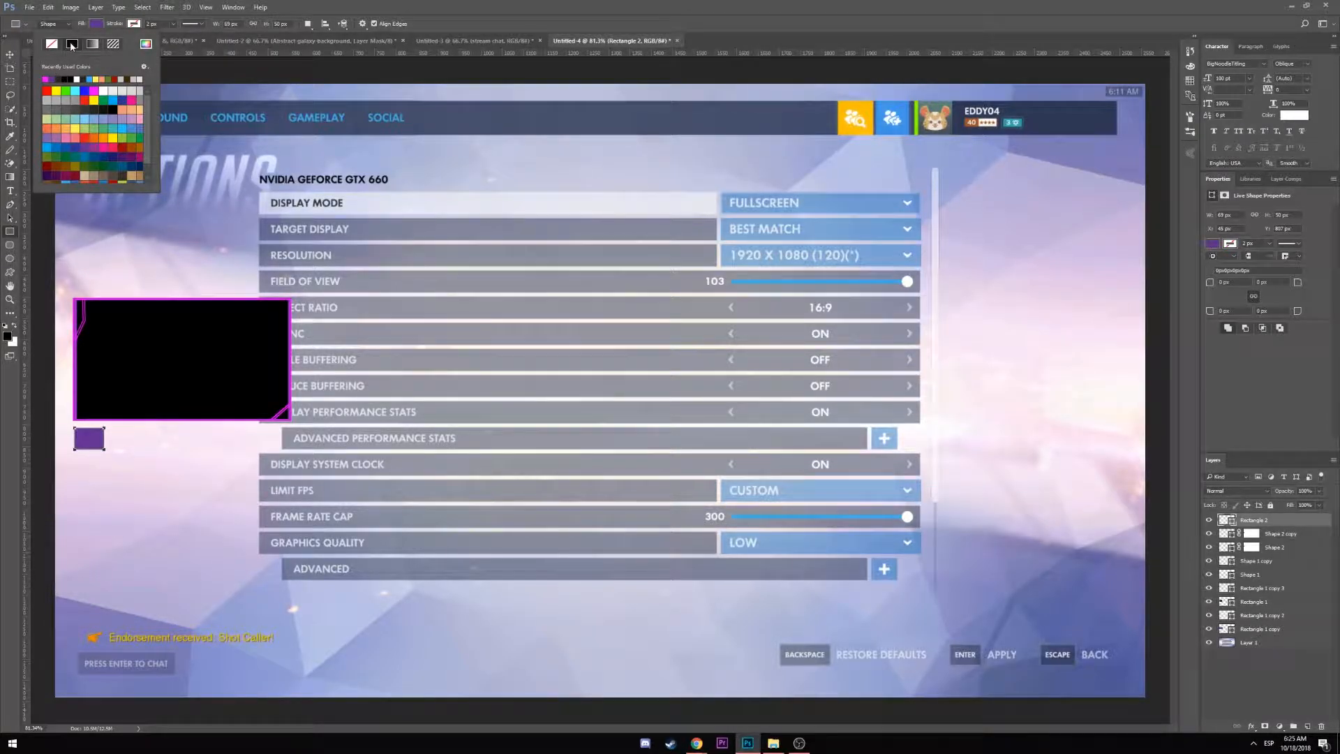
Nudge the purple square into alignment with the arrow keys
click(10, 54)
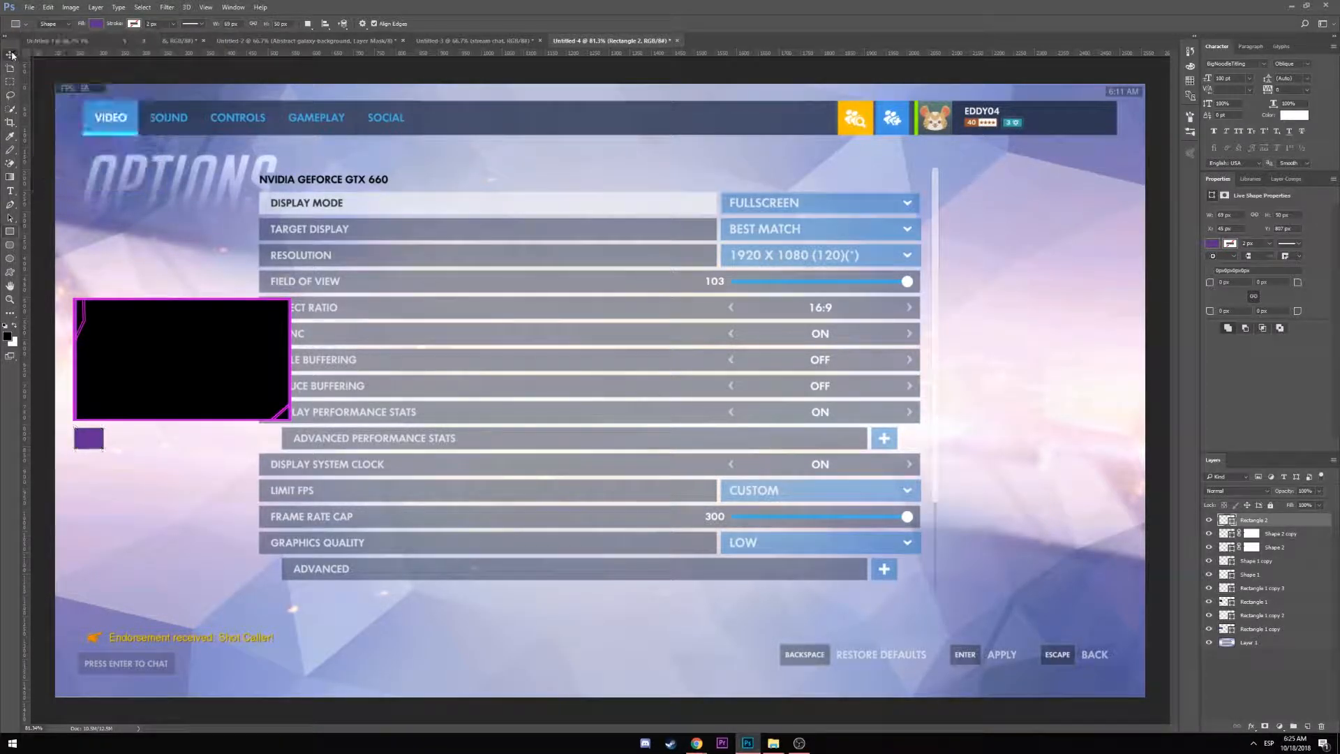
key(Left)
key(Left)
key(Left)
key(Left)
key(Left)
key(Up)
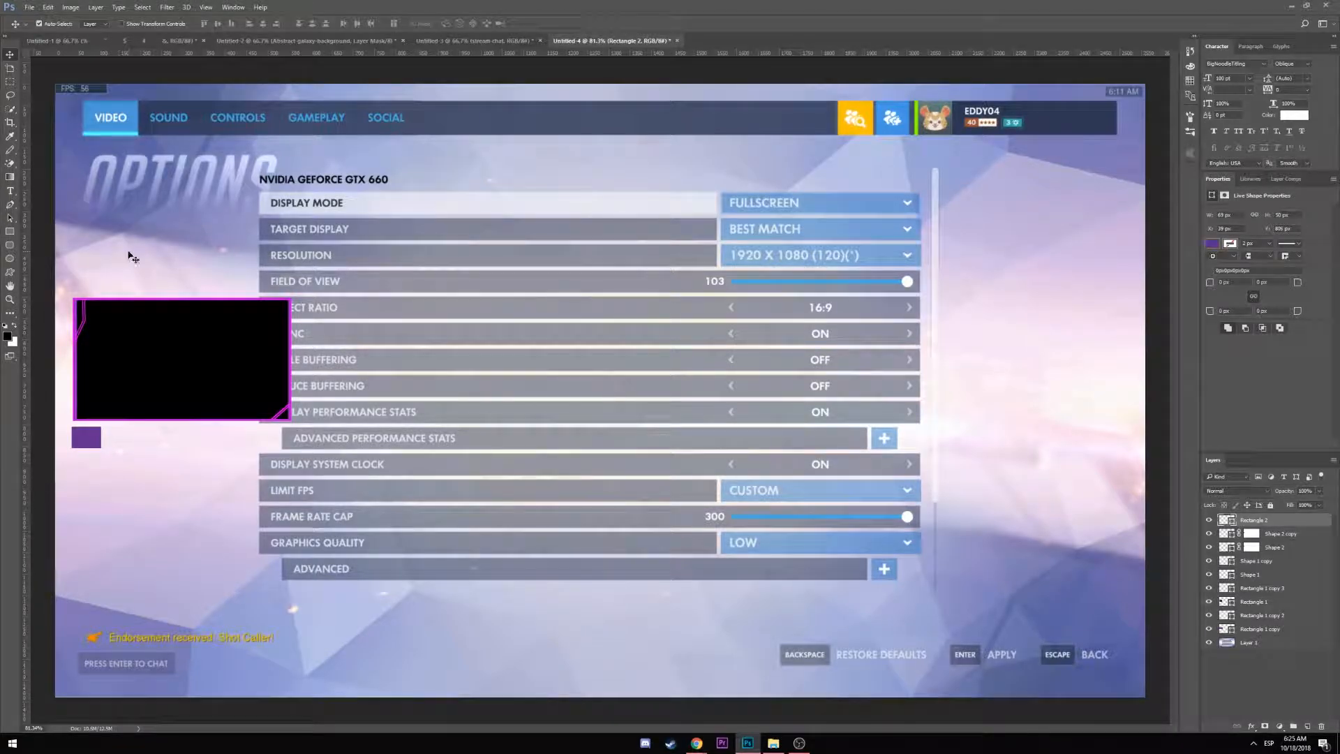
key(Left)
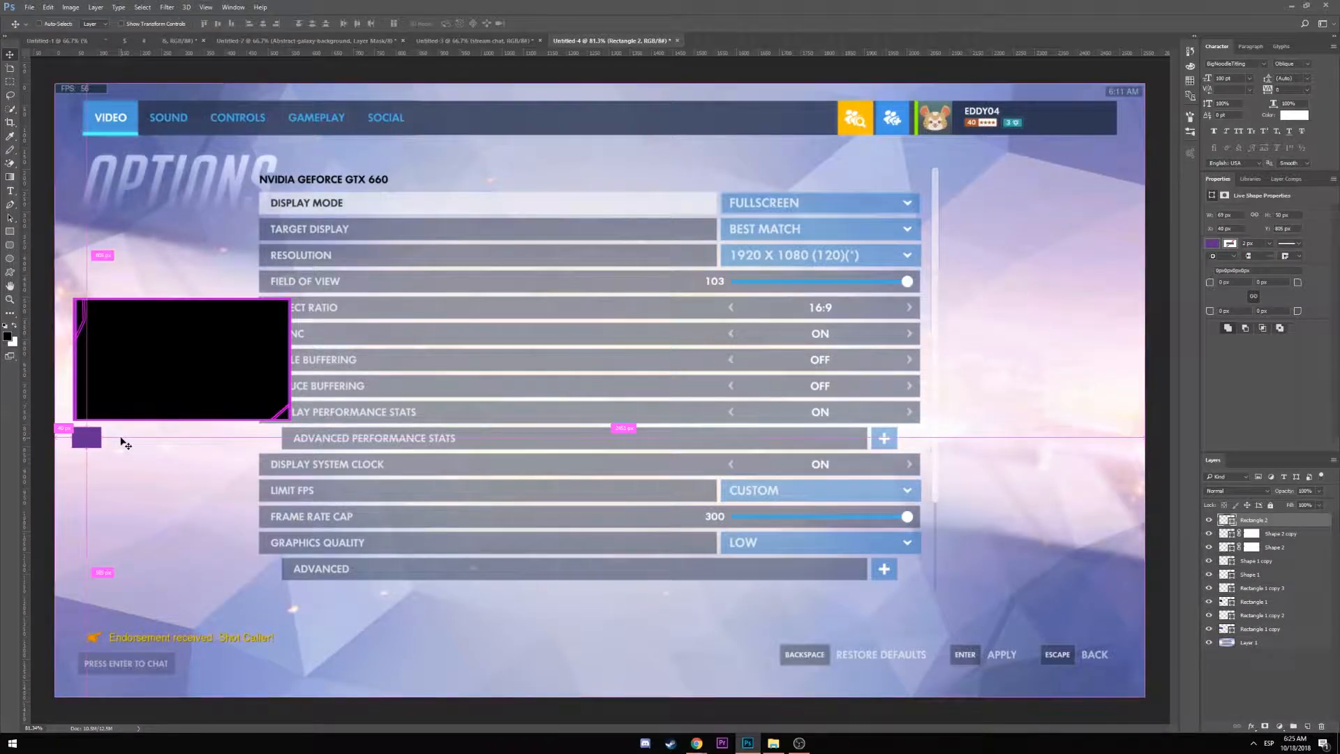
Duplicate the square, place the copy beside it and stretch it under the whole box
key(ctrl+j)
mouse_move(105, 441)
mouse_down()
mouse_move(153, 441)
mouse_move(120, 447)
mouse_up()
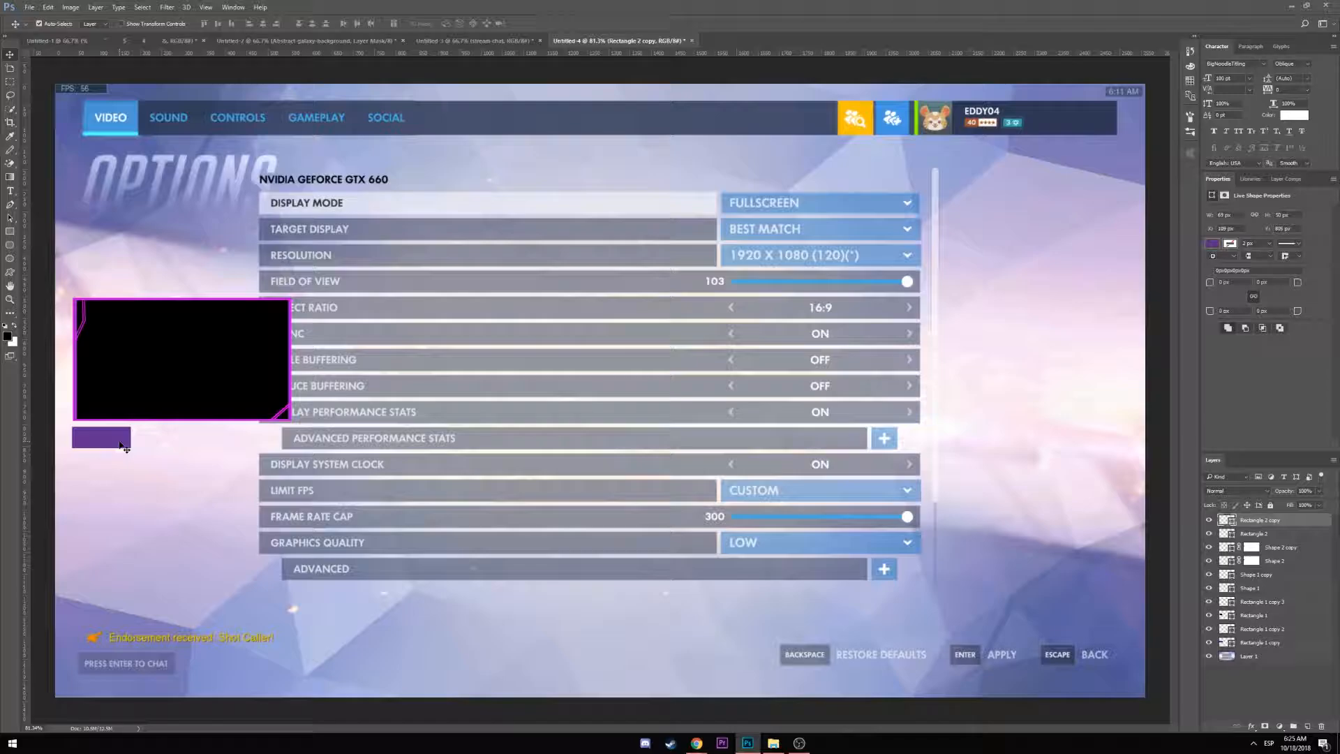
key(ctrl+t)
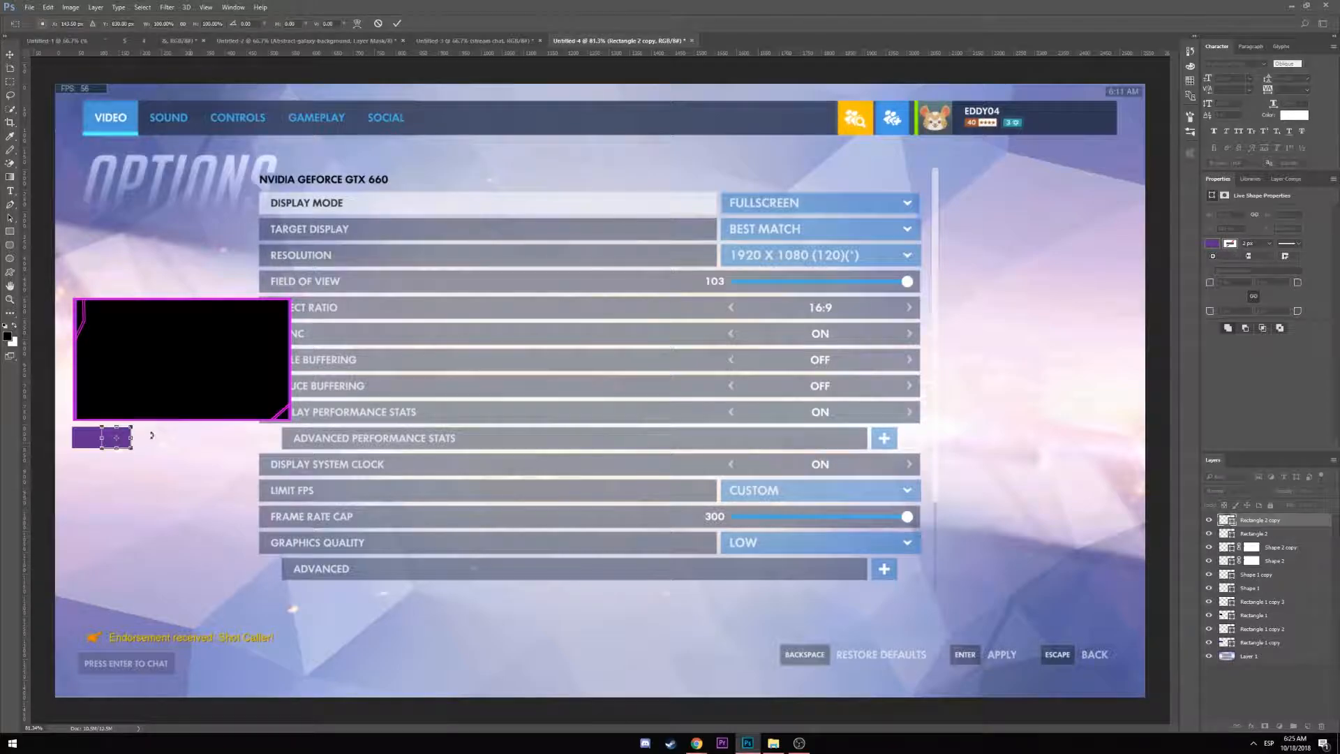
drag(132, 437, 291, 438)
key(Return)
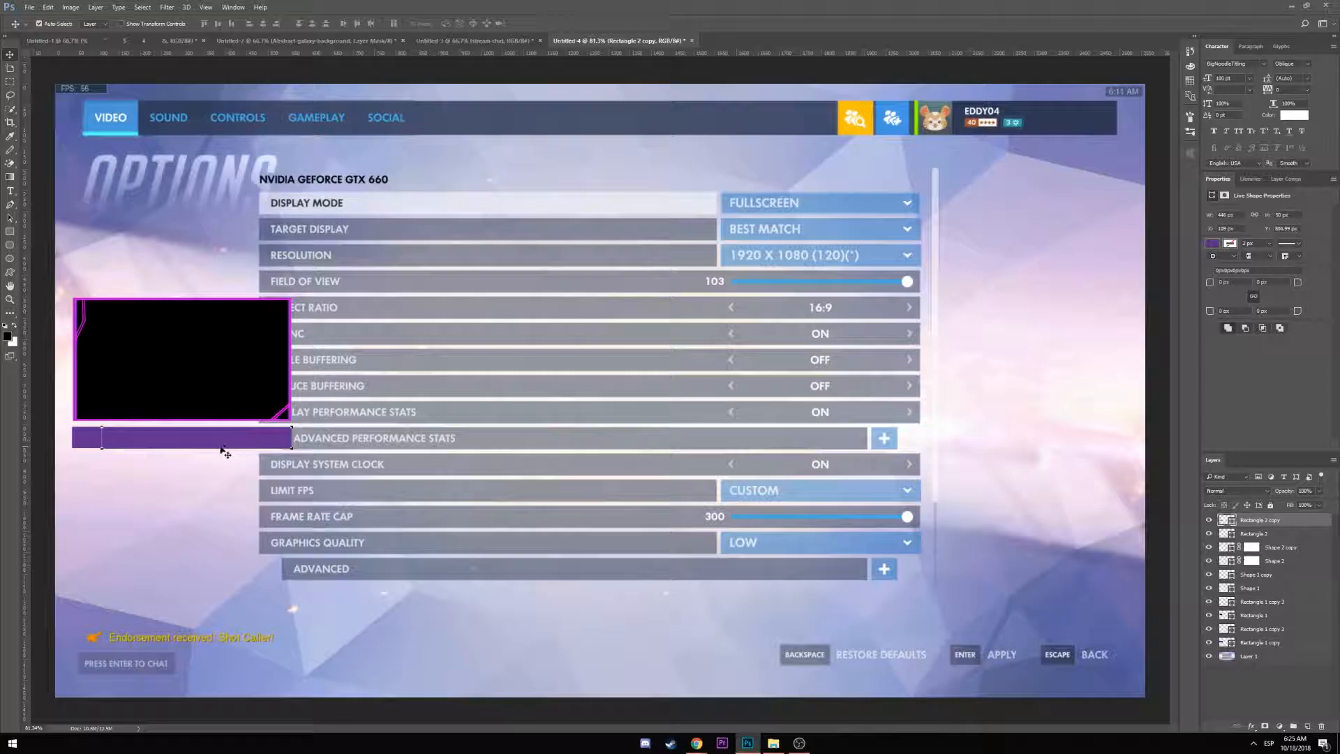
Switch the name bar's fill from solid purple to a gradient fill
click(10, 176)
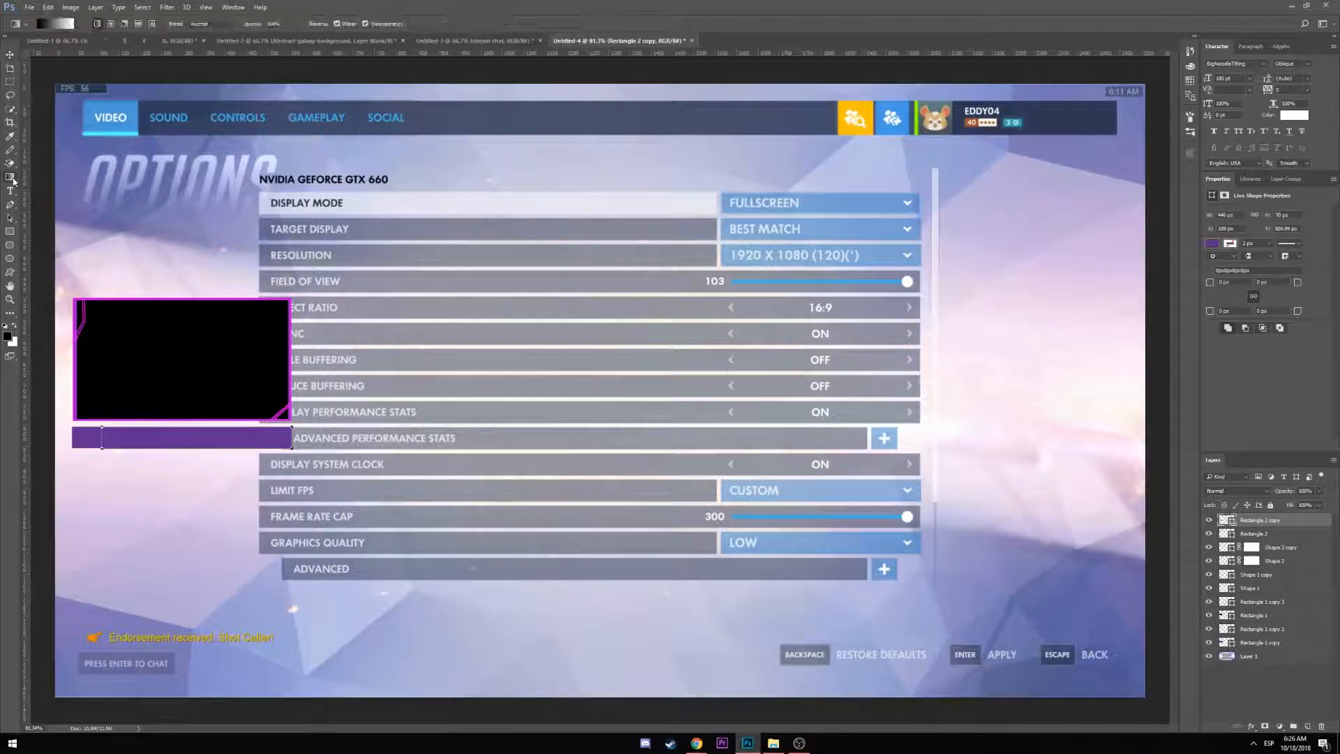
right_click(181, 434)
click(157, 440)
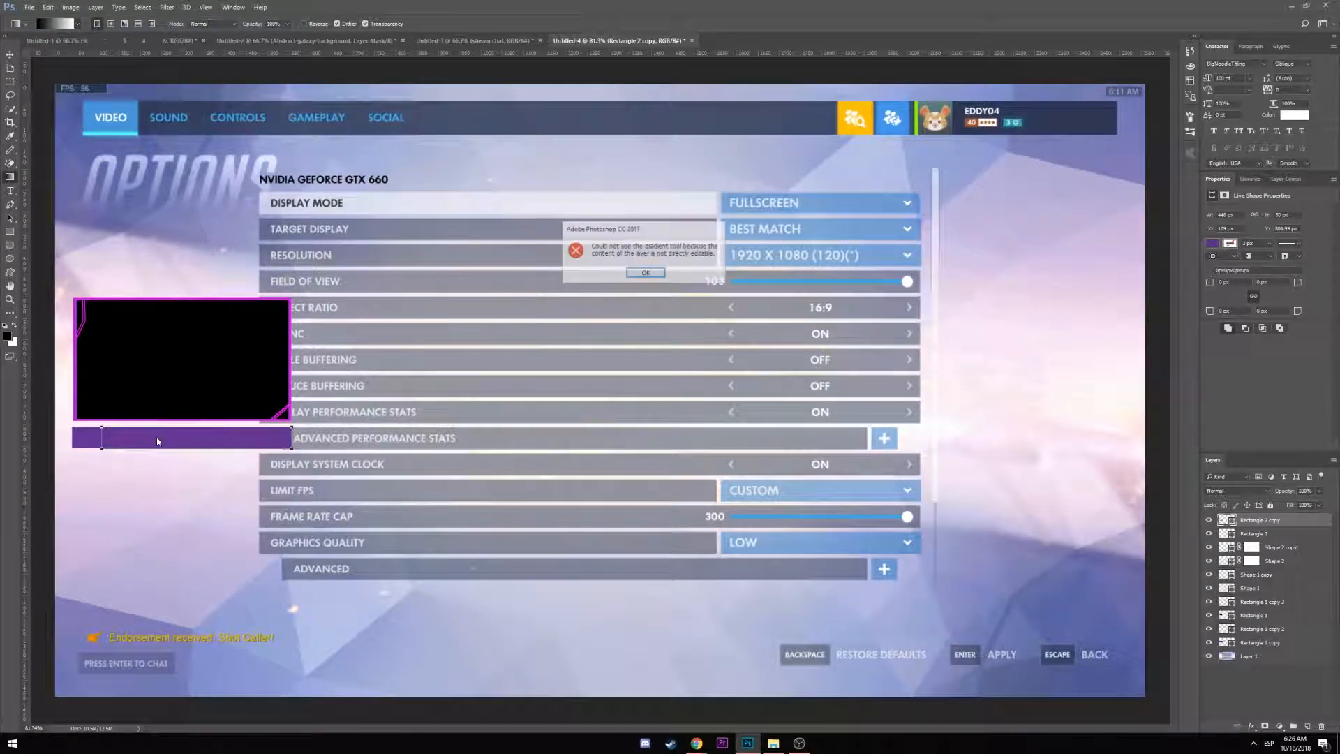
click(645, 273)
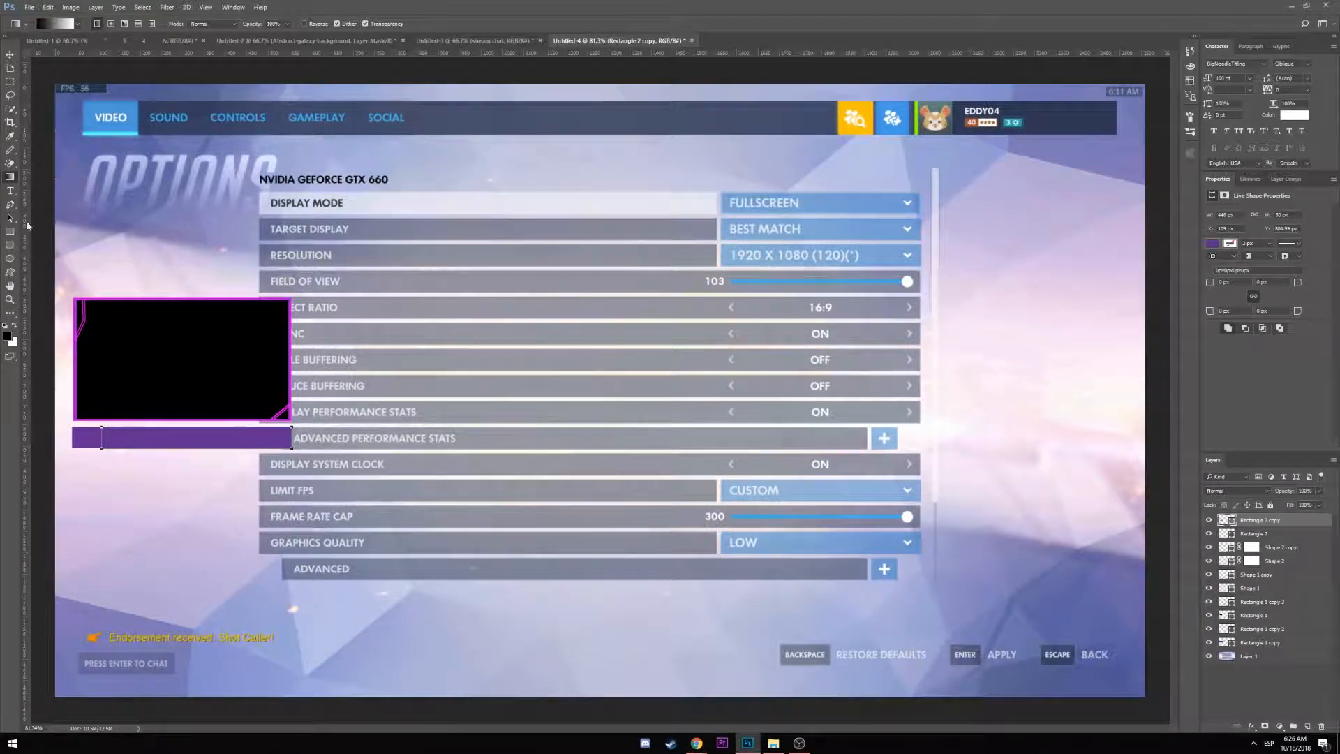
key(u)
click(95, 24)
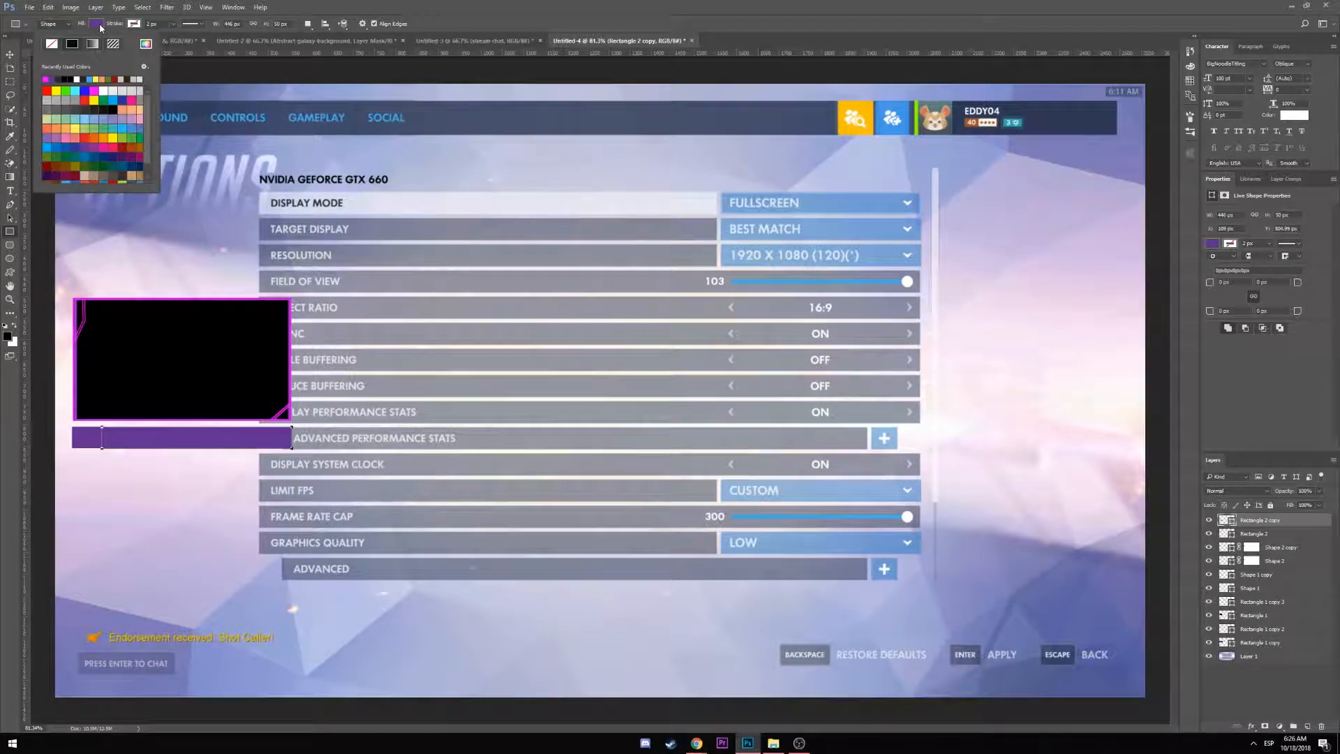
click(95, 43)
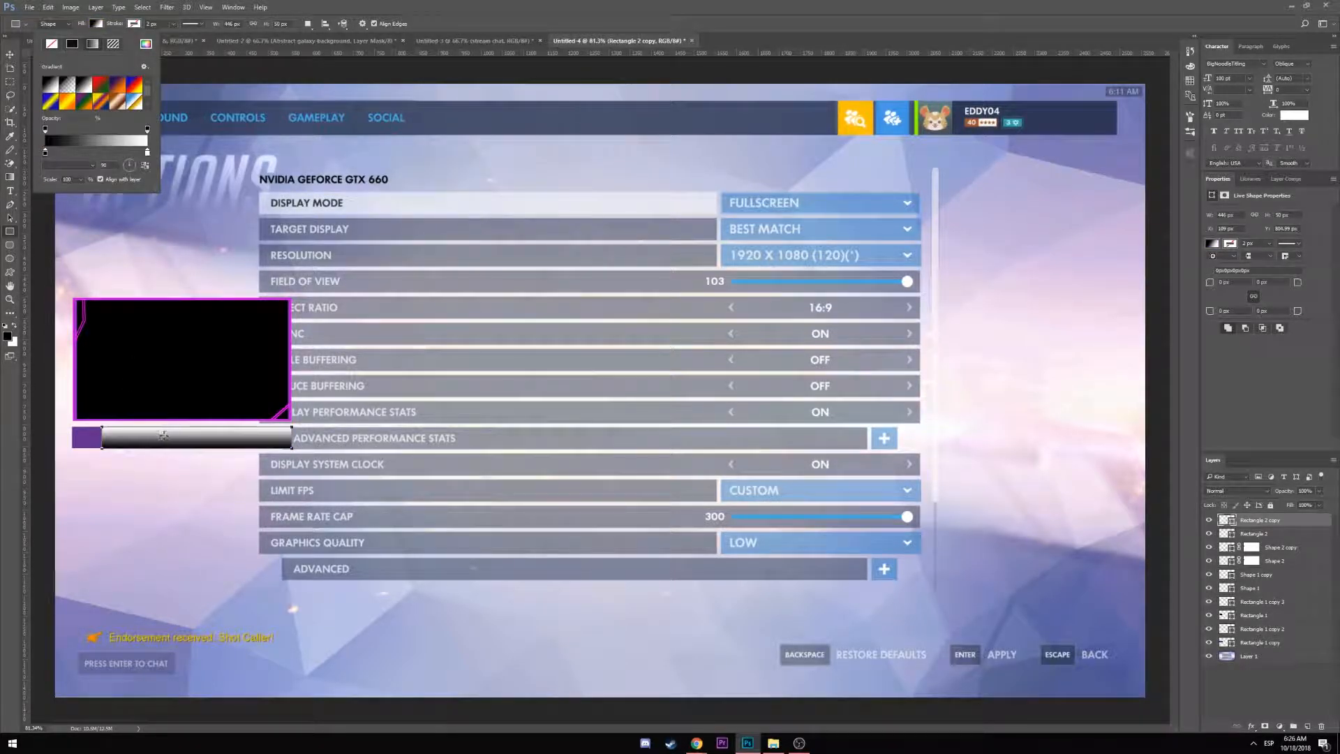
drag(163, 425, 167, 464)
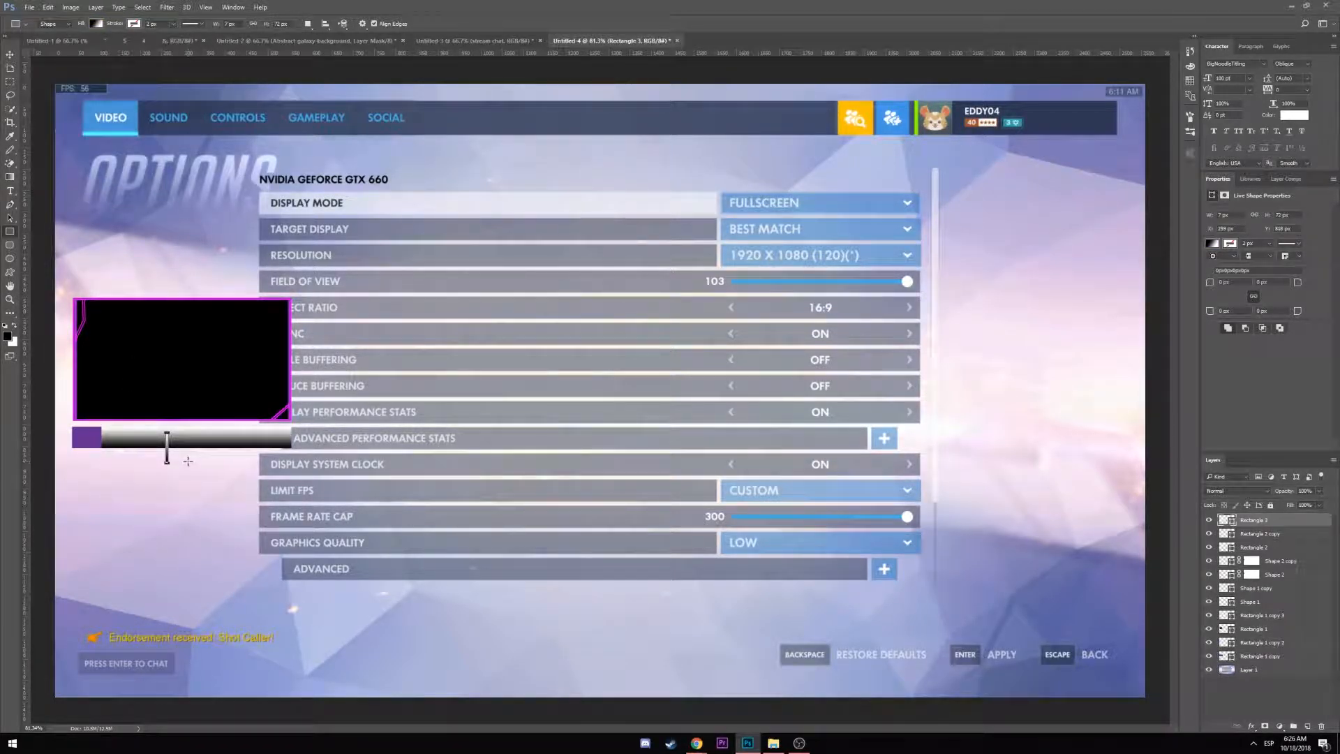
key(ctrl+z)
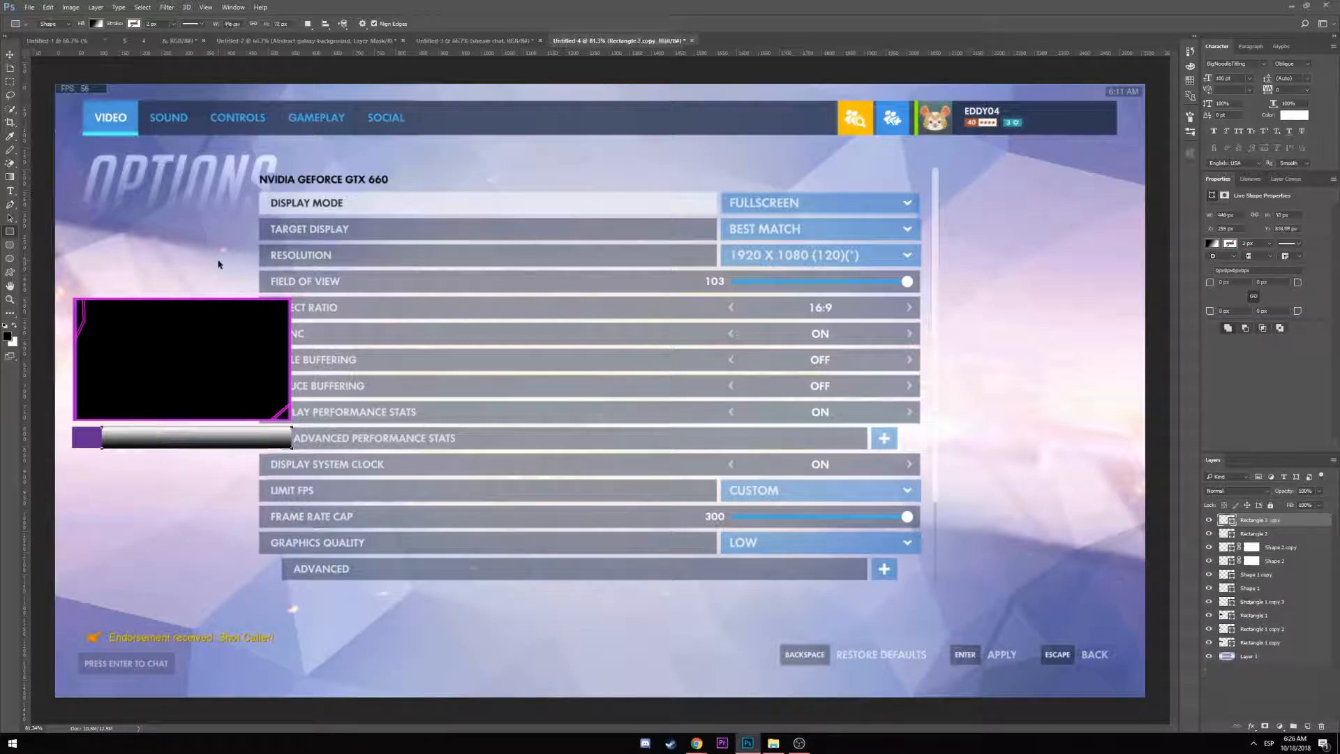
Set the gradient's first stop to the sampled purple #662d91 and flip the gradient direction
click(97, 23)
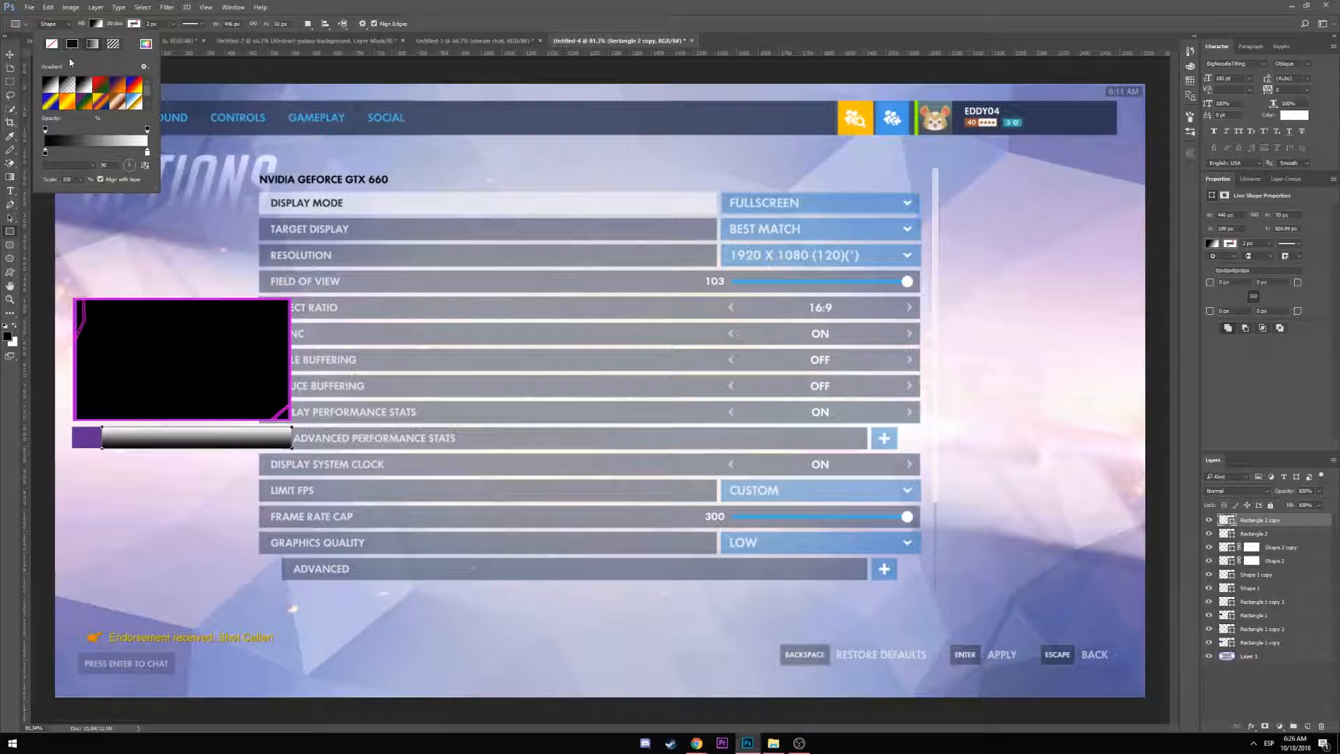
double_click(44, 155)
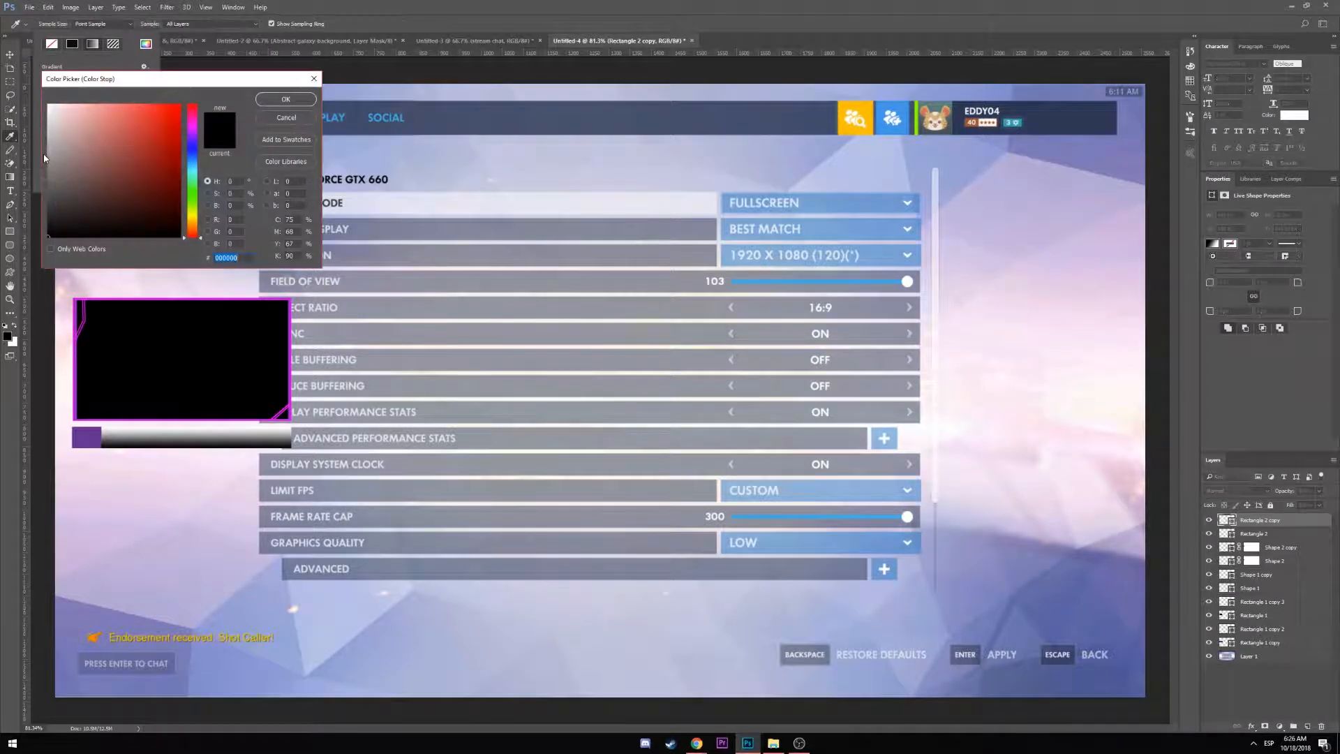
click(97, 429)
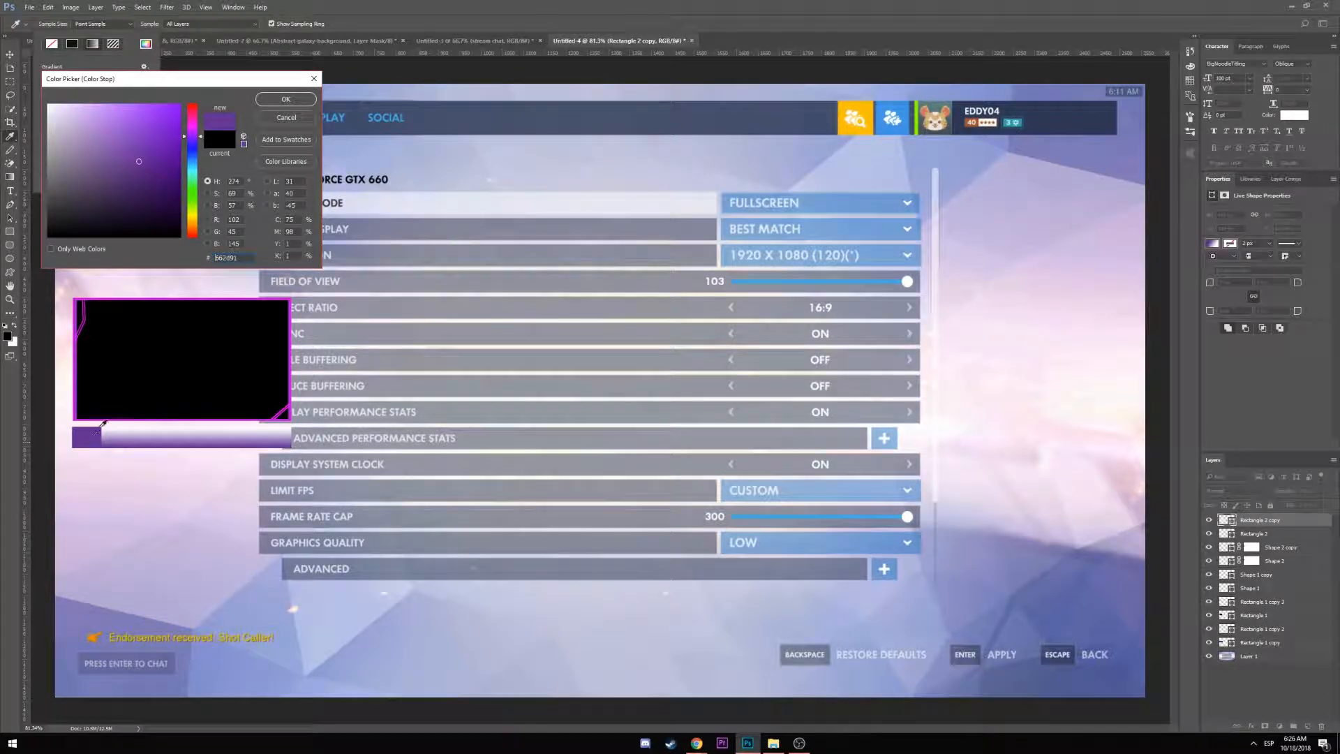
click(287, 100)
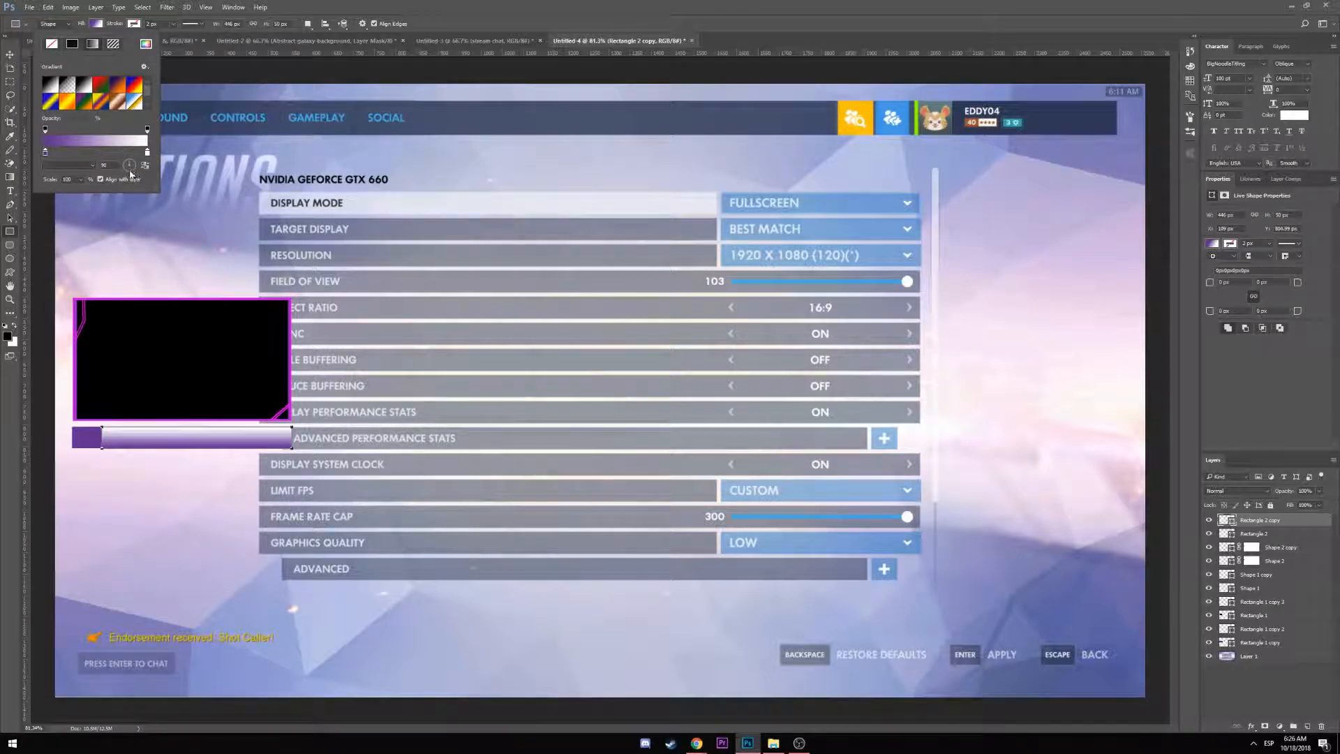
click(130, 171)
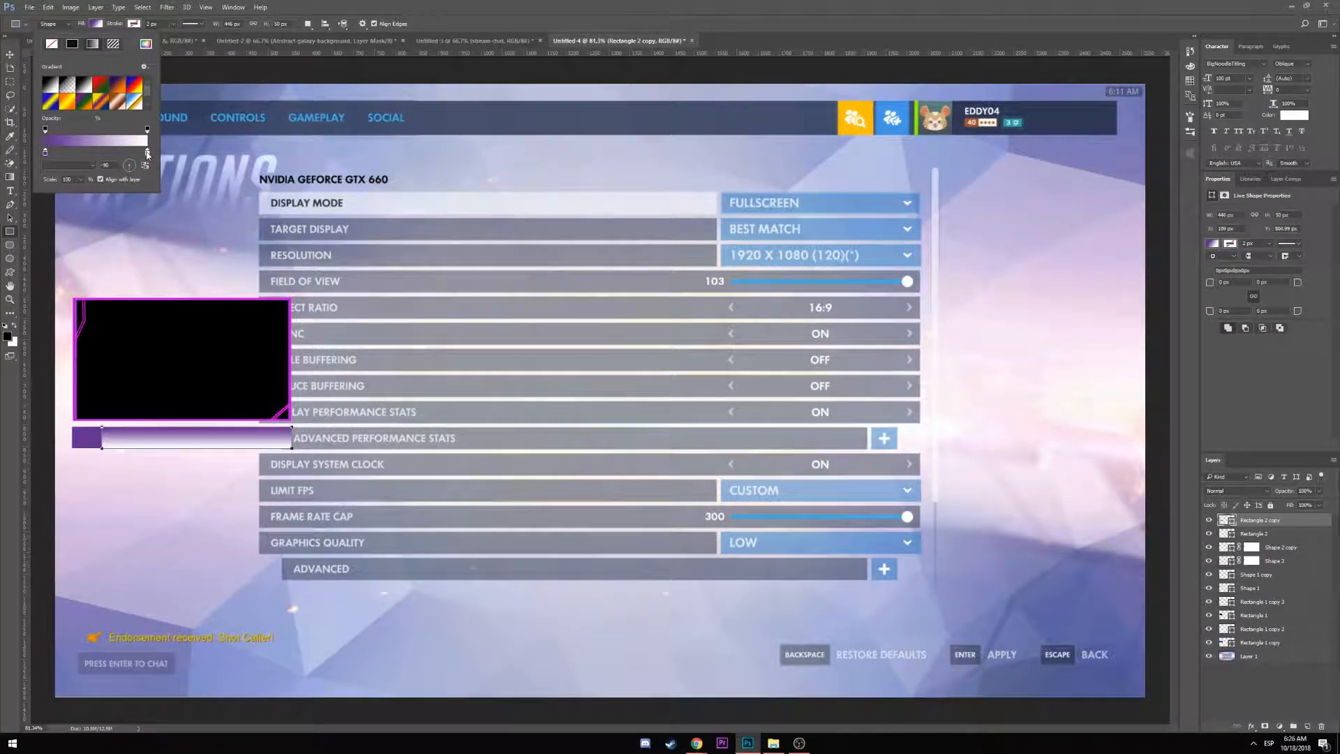
double_click(148, 158)
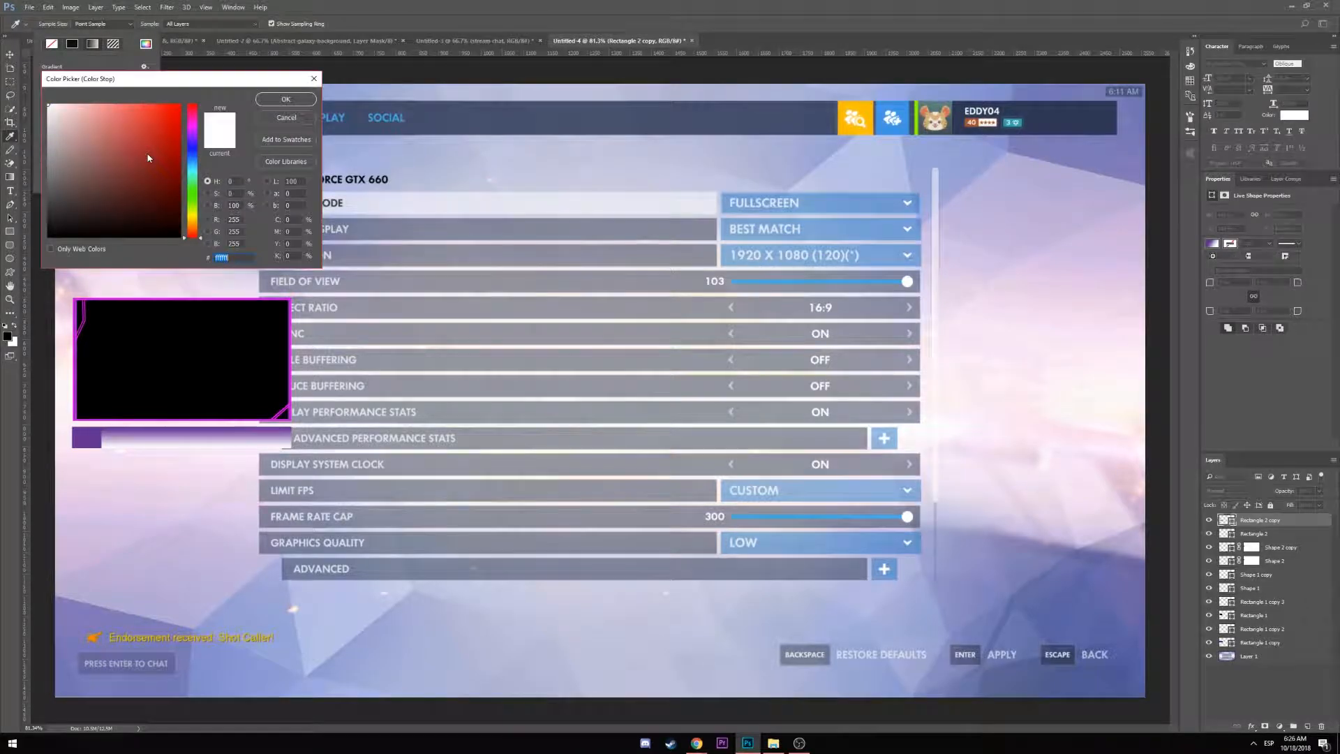
click(286, 118)
click(71, 87)
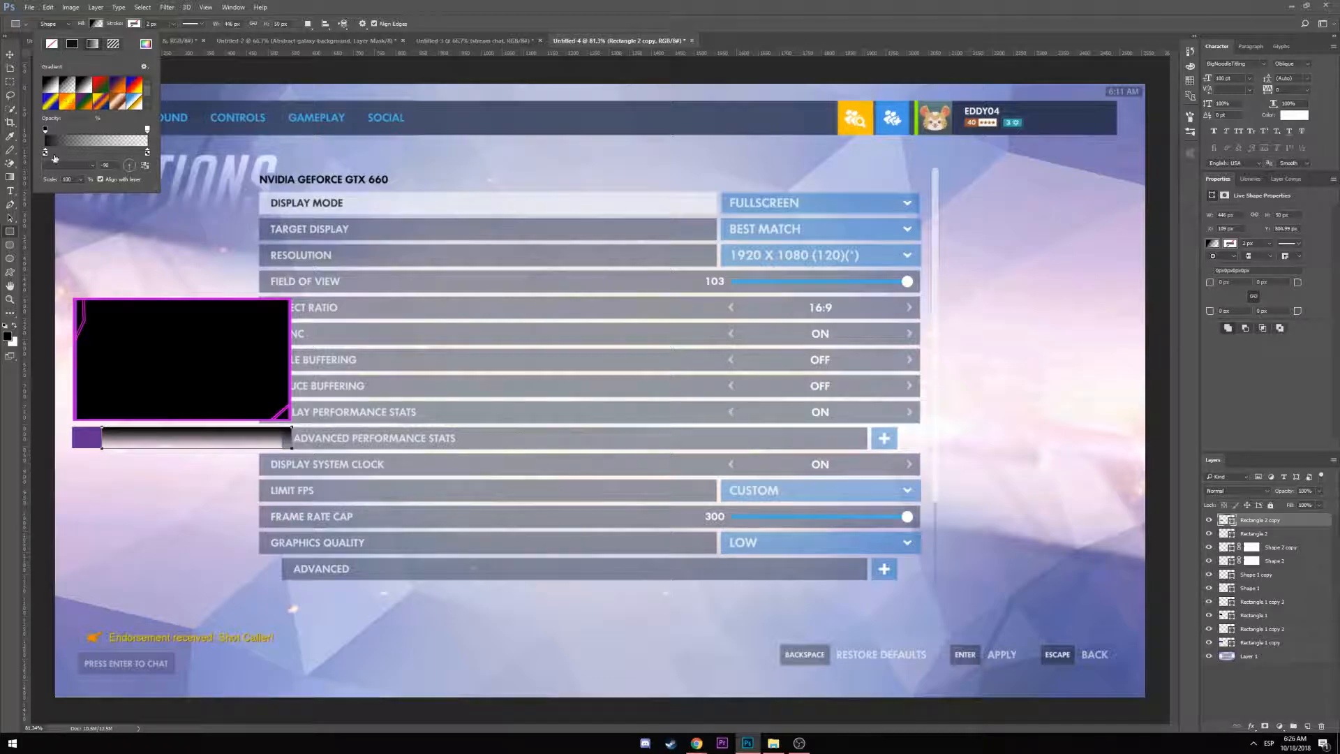
Reapply the black-to-transparent preset with a sampled purple first stop and close the fill options
double_click(45, 153)
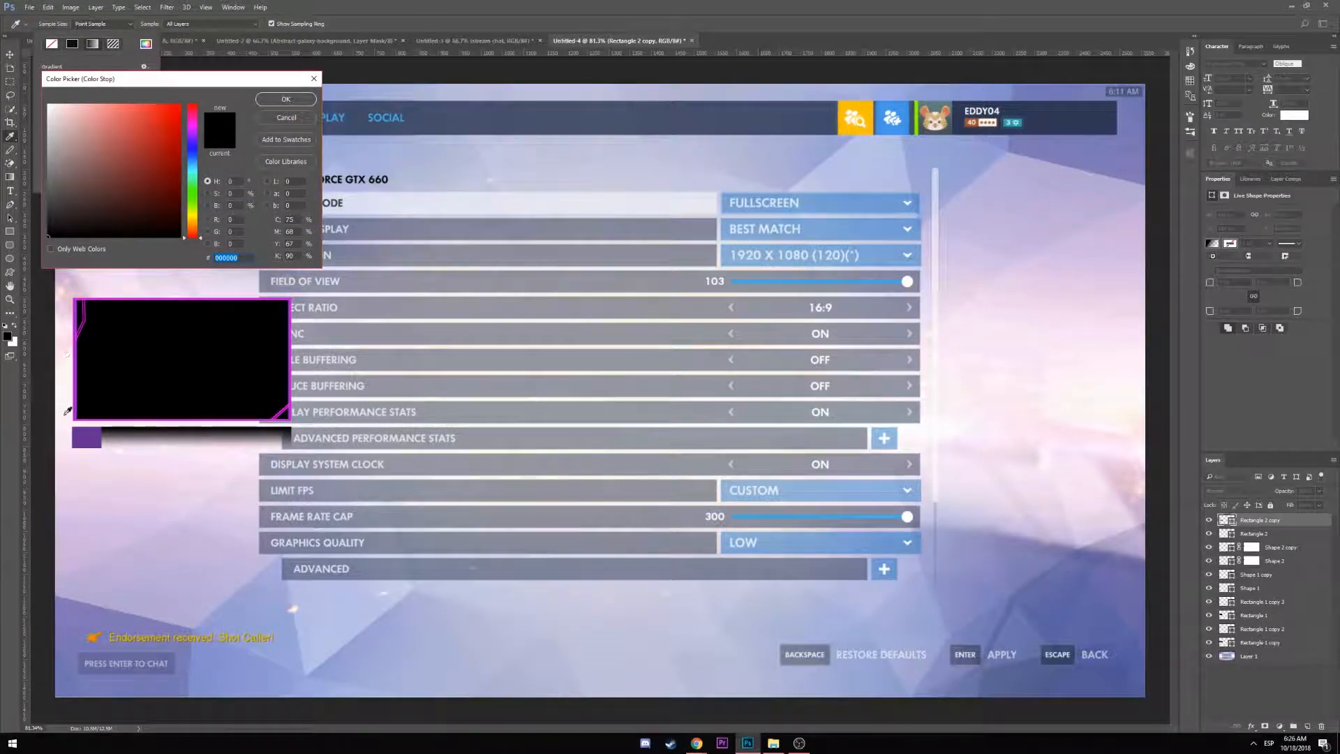
click(86, 438)
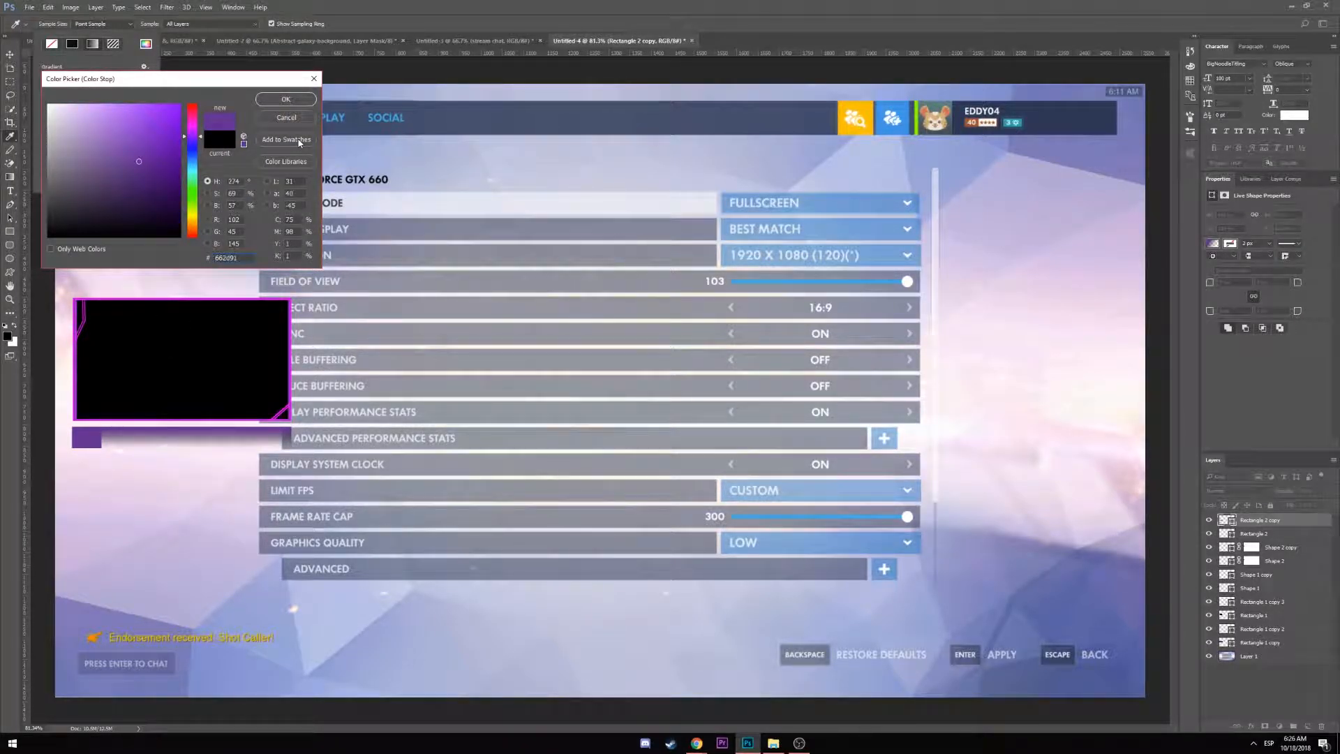
click(285, 99)
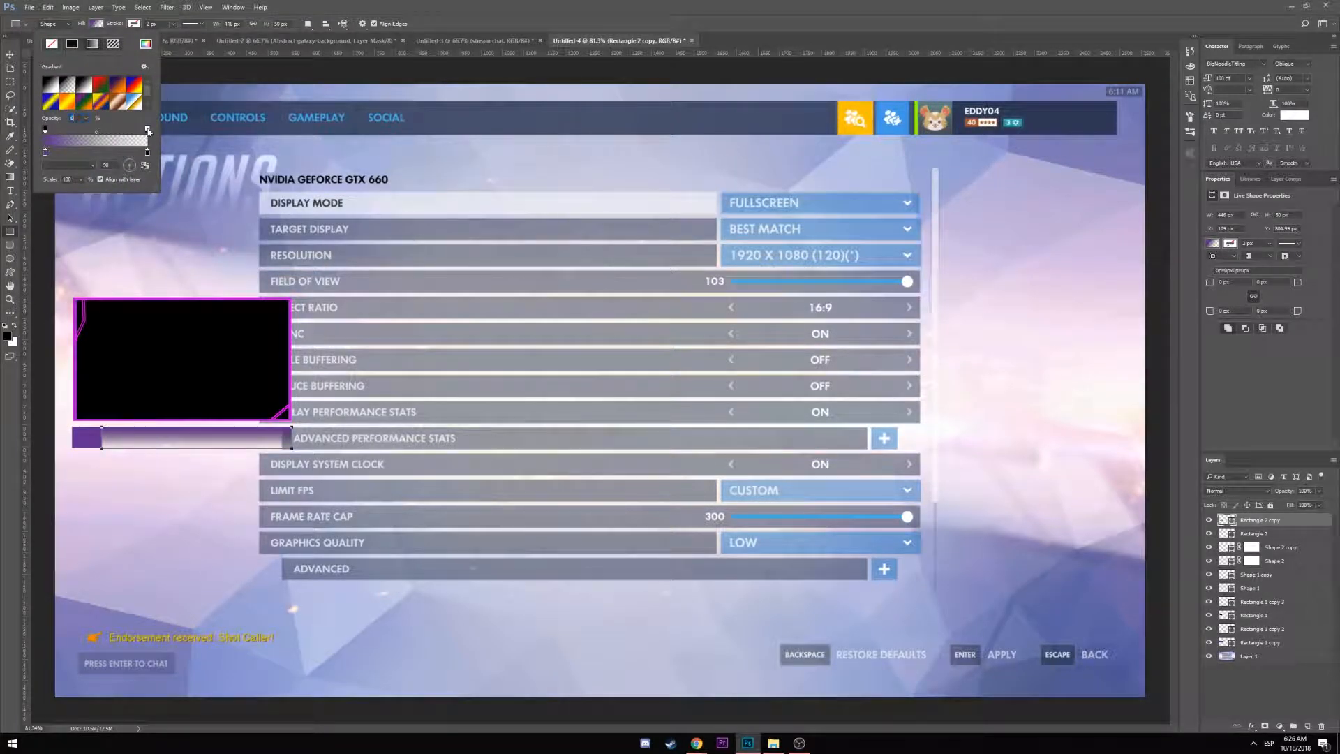
click(68, 87)
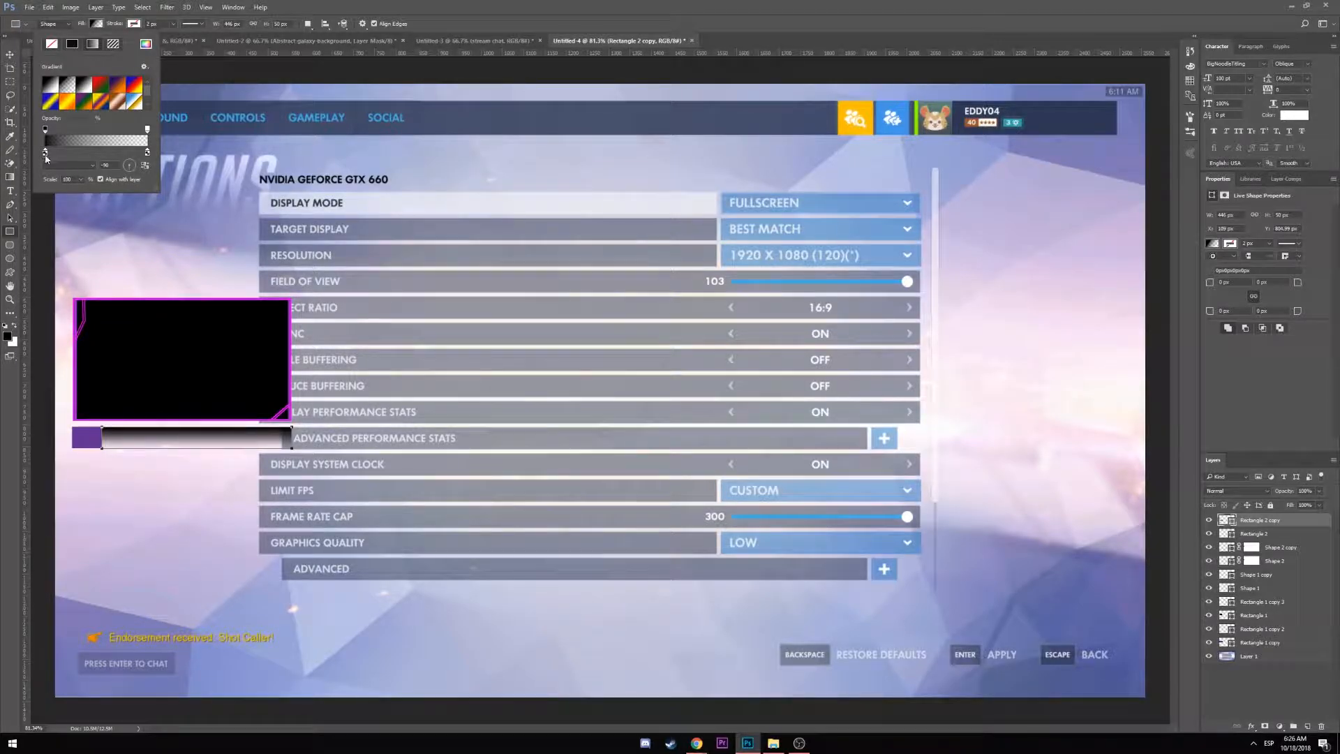
double_click(45, 155)
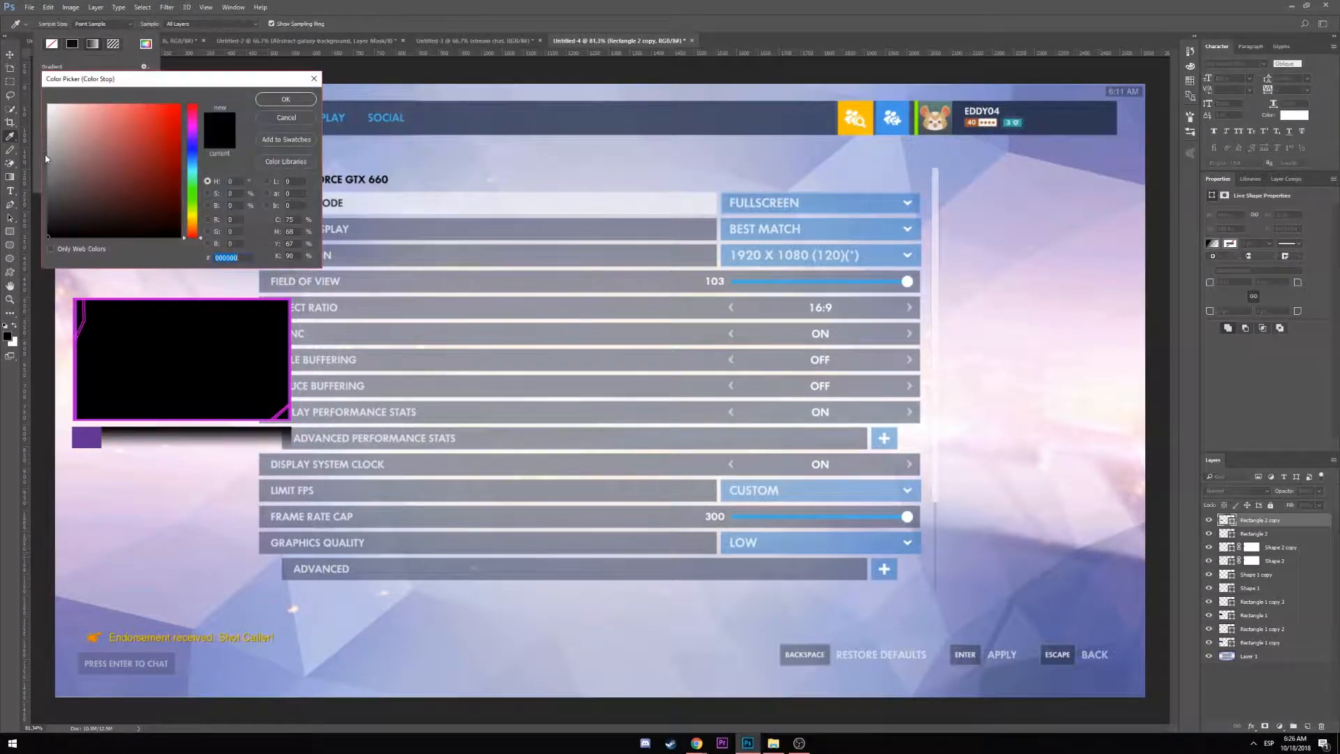
click(85, 440)
click(286, 99)
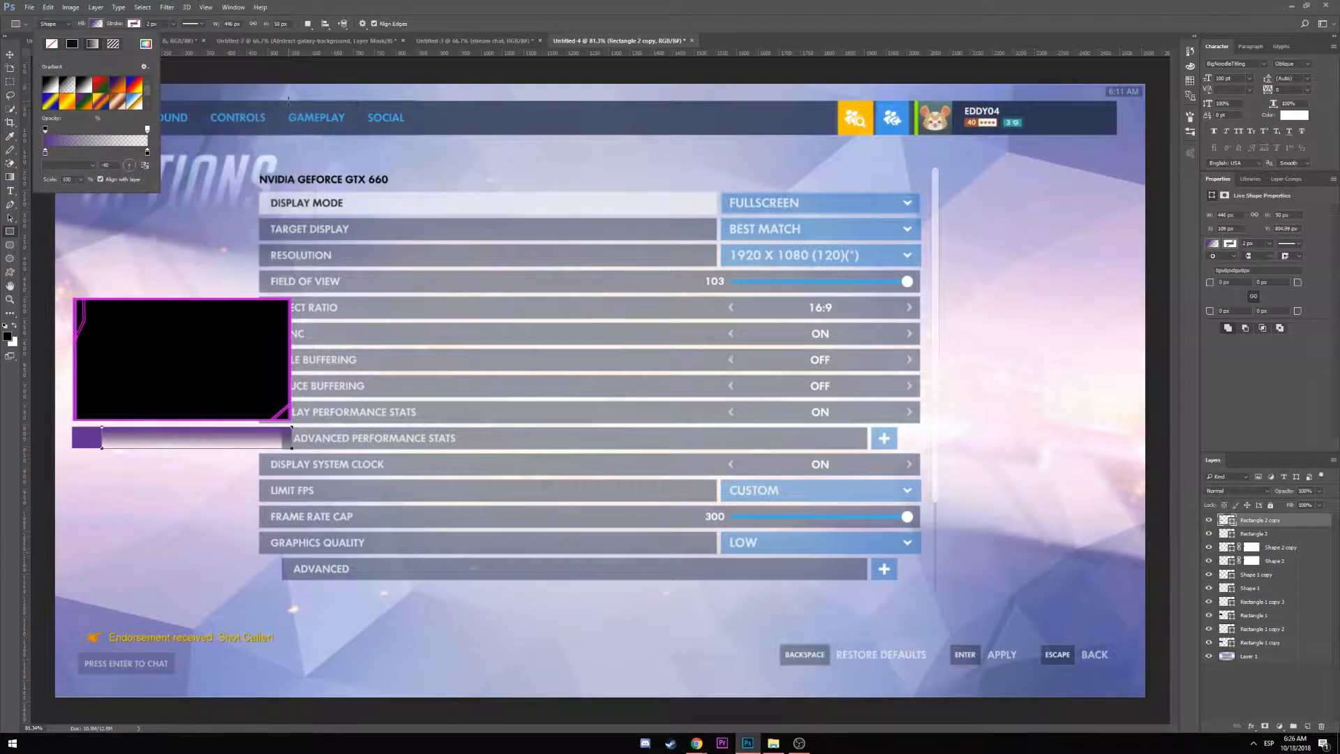
click(336, 143)
click(336, 143)
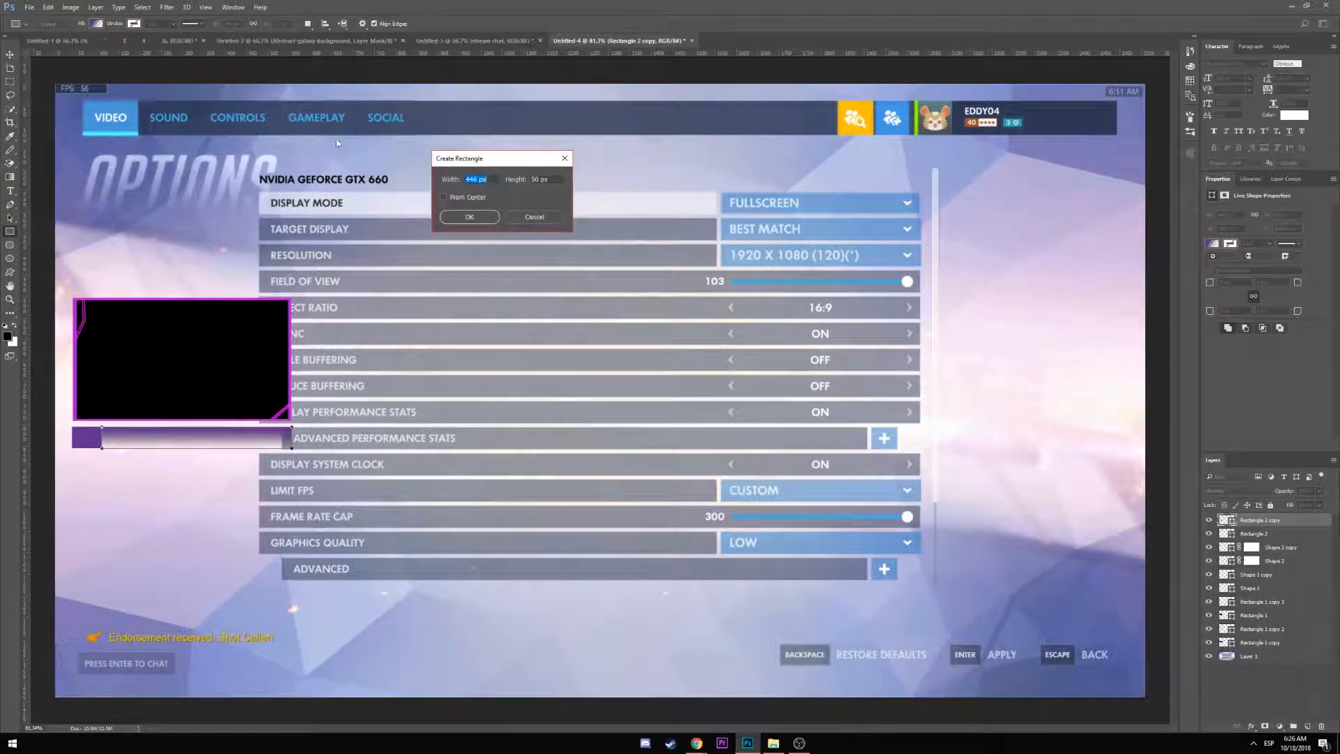
Select the Rectangle 2 layer and duplicate it with Ctrl+J
click(556, 221)
click(11, 60)
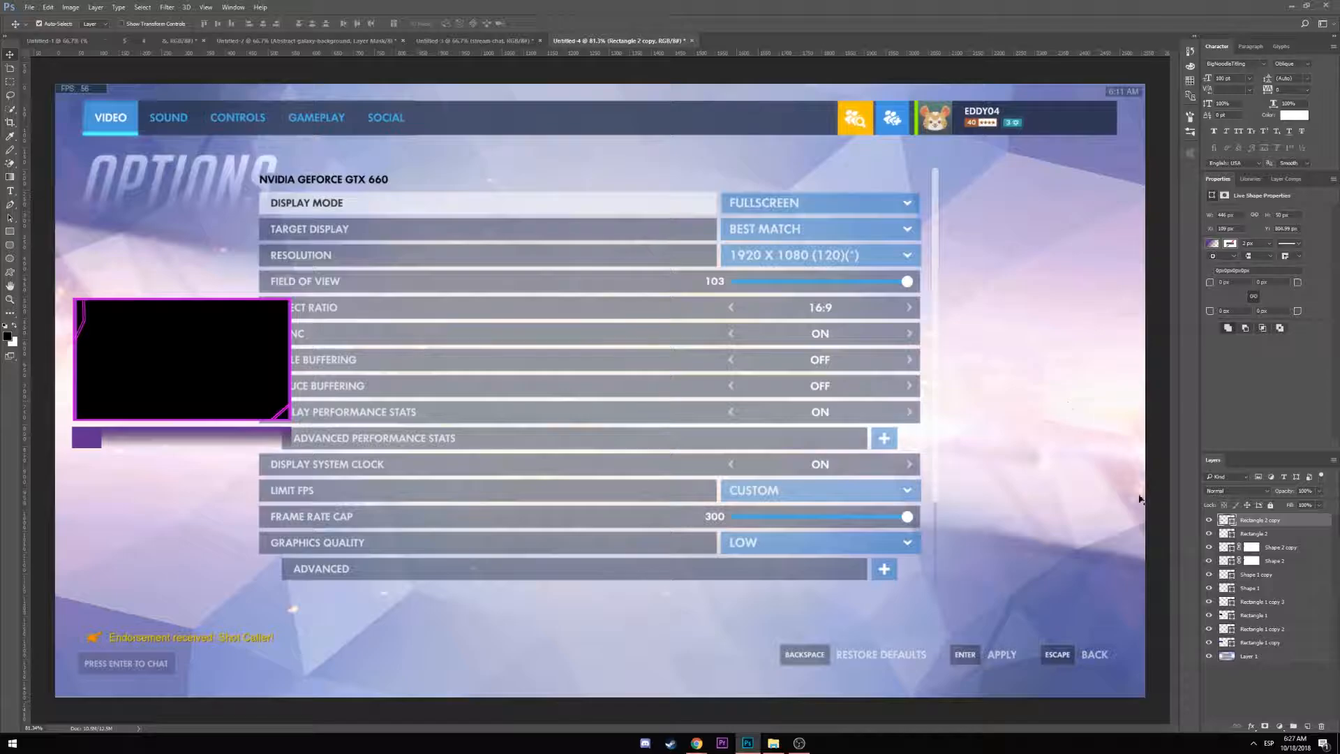
click(1208, 656)
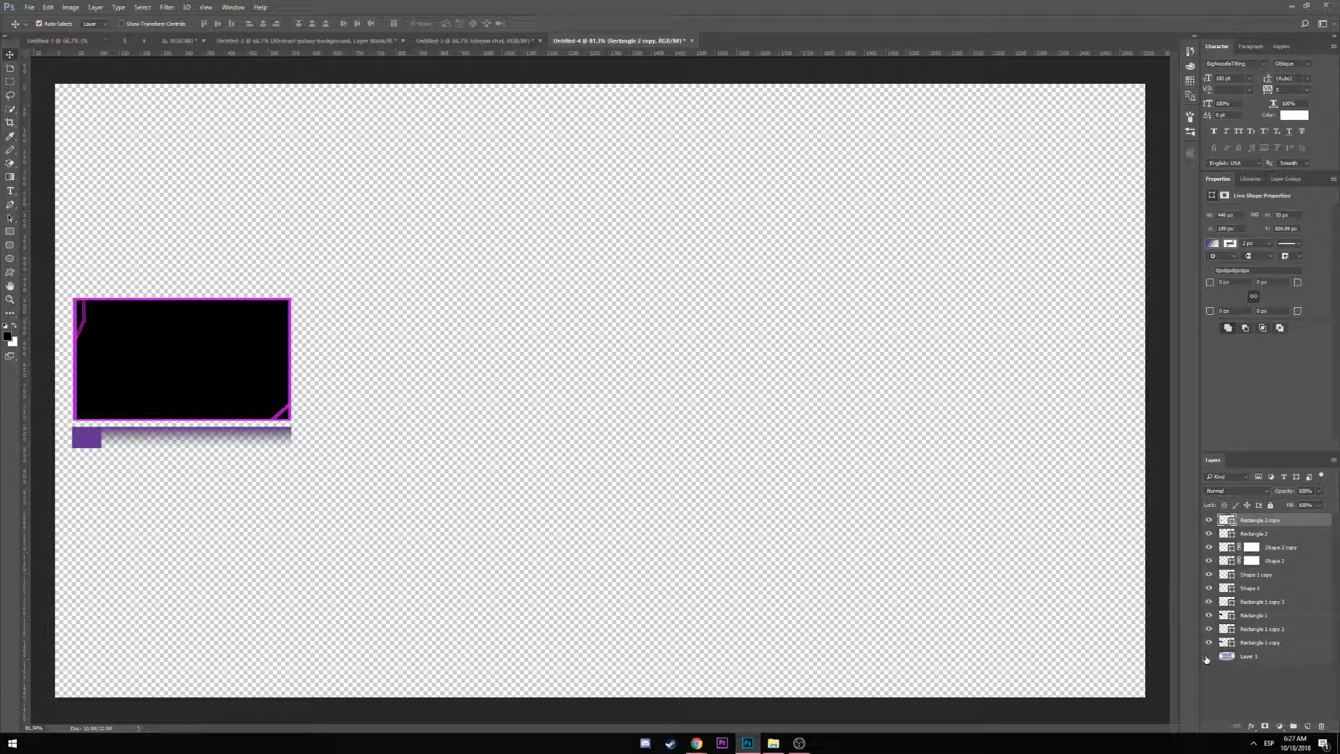
click(1208, 657)
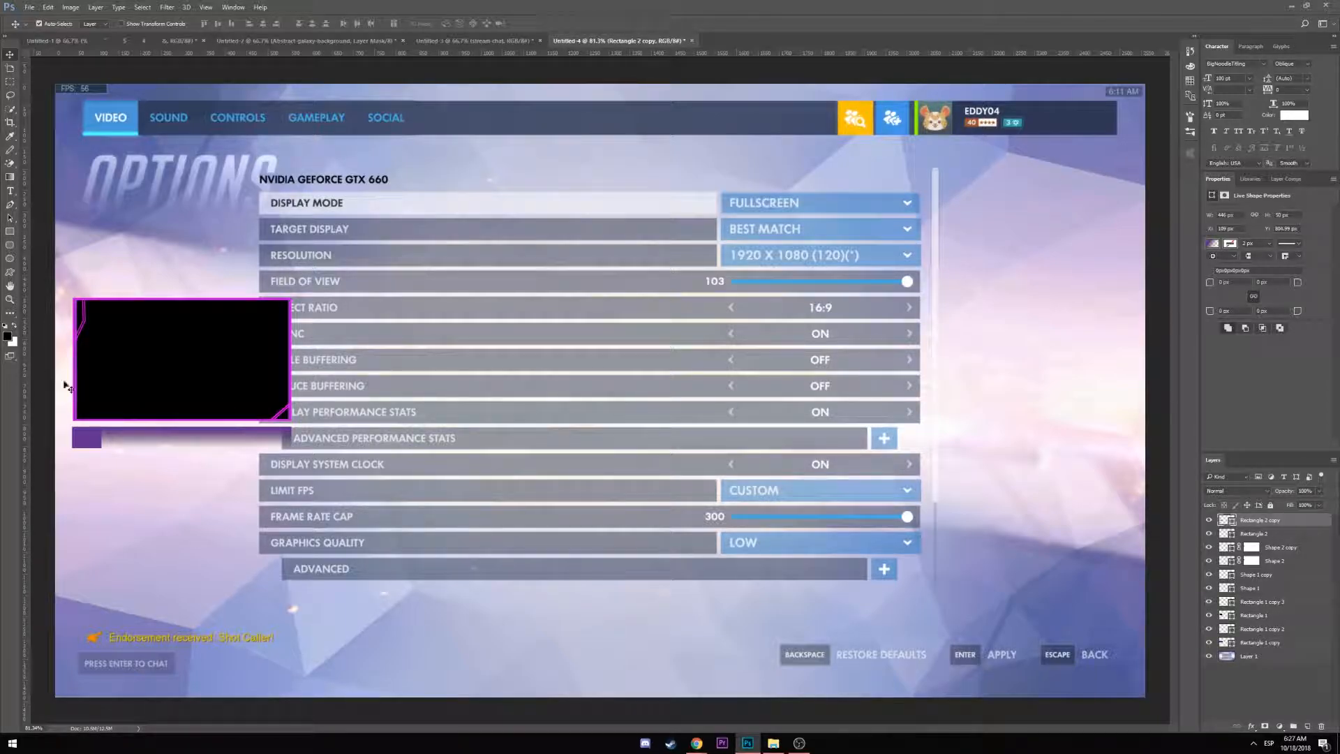
click(1268, 534)
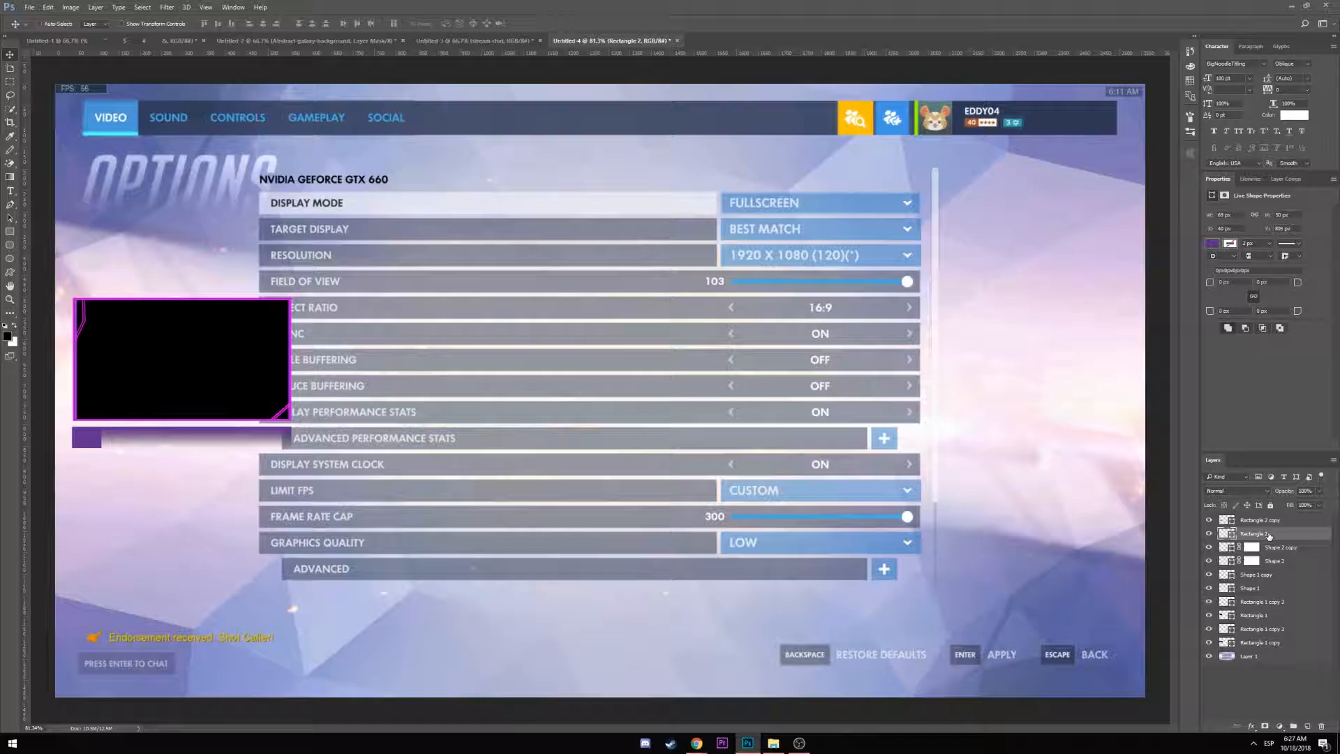
key(ctrl+j)
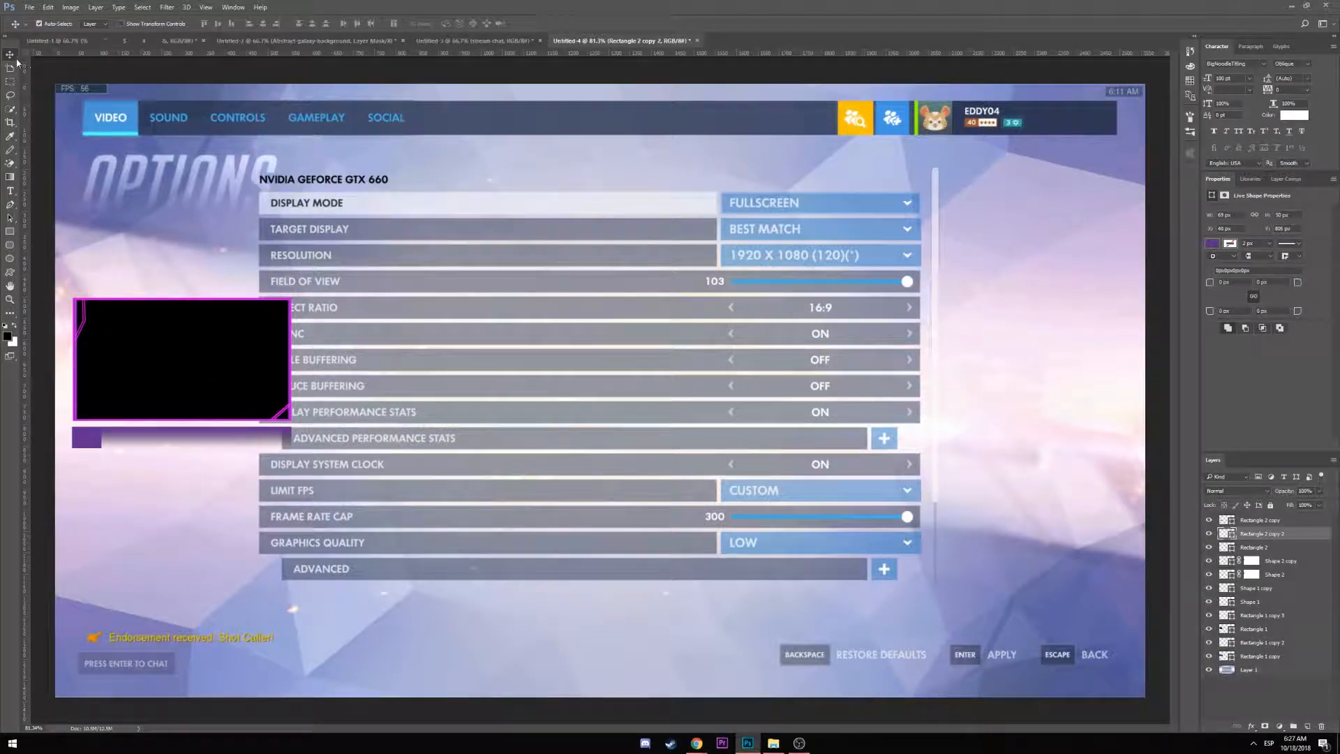
With the Rectangle tool, set the square's stroke colour to the recent magenta
click(10, 177)
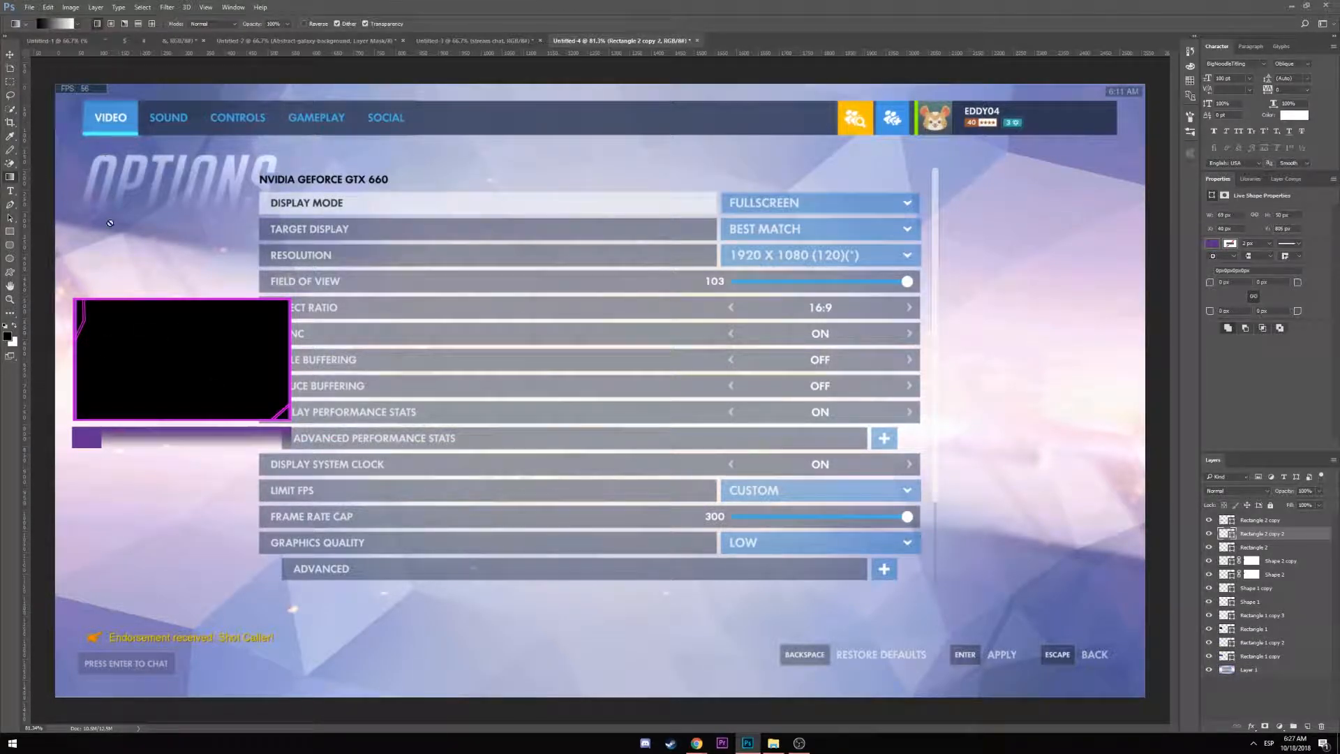
click(1209, 534)
click(1209, 534)
click(10, 231)
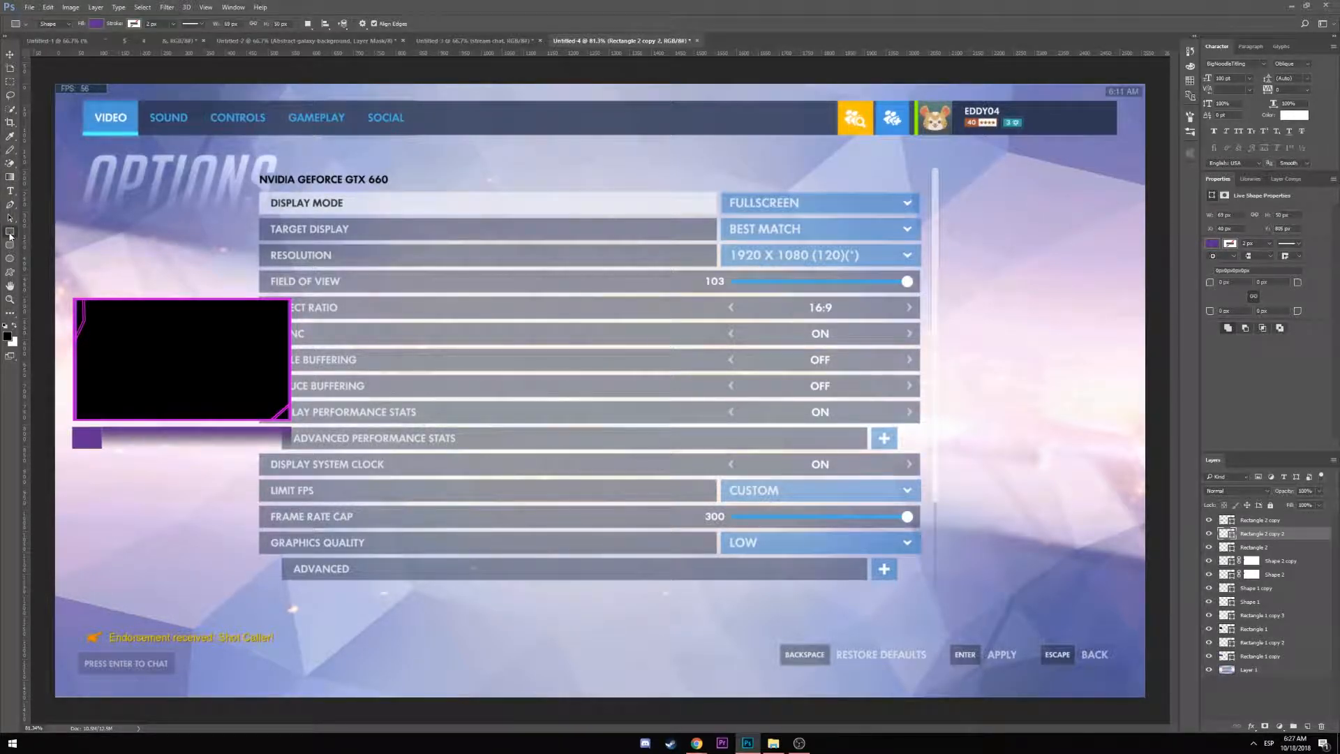
click(134, 24)
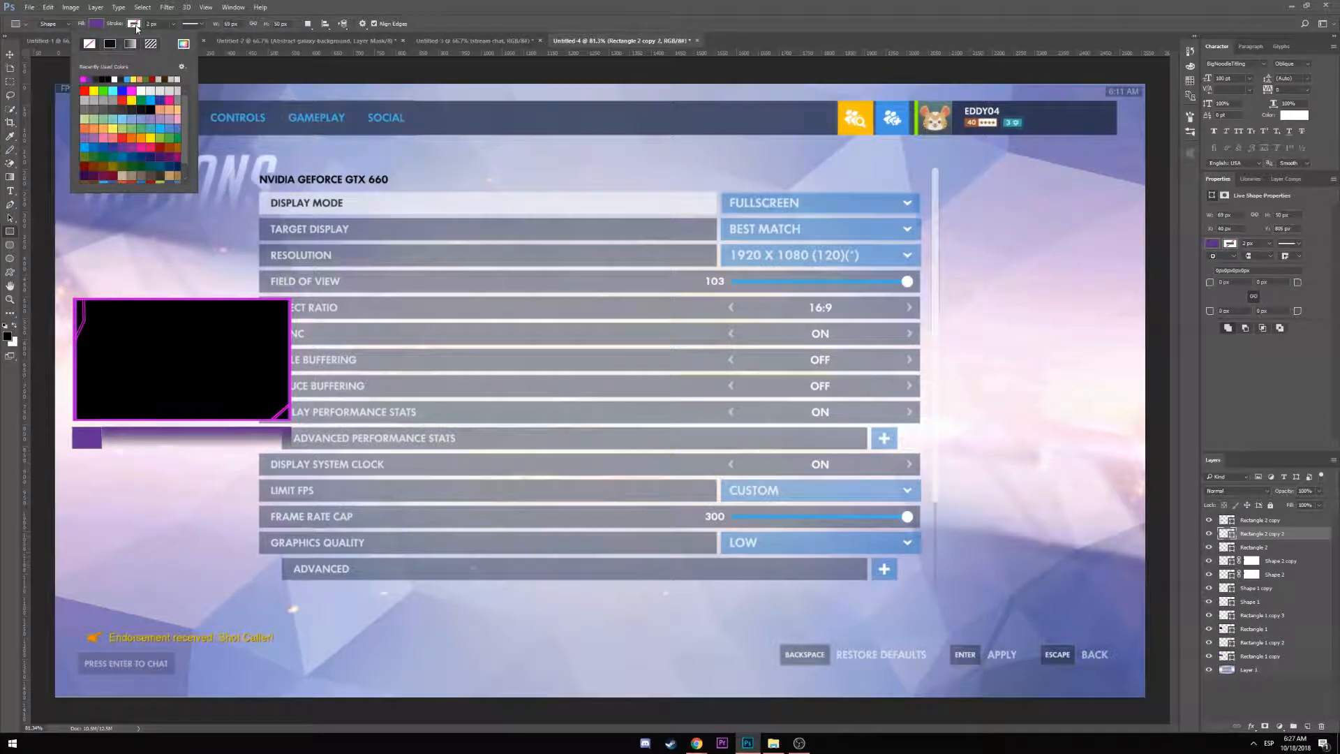
click(84, 78)
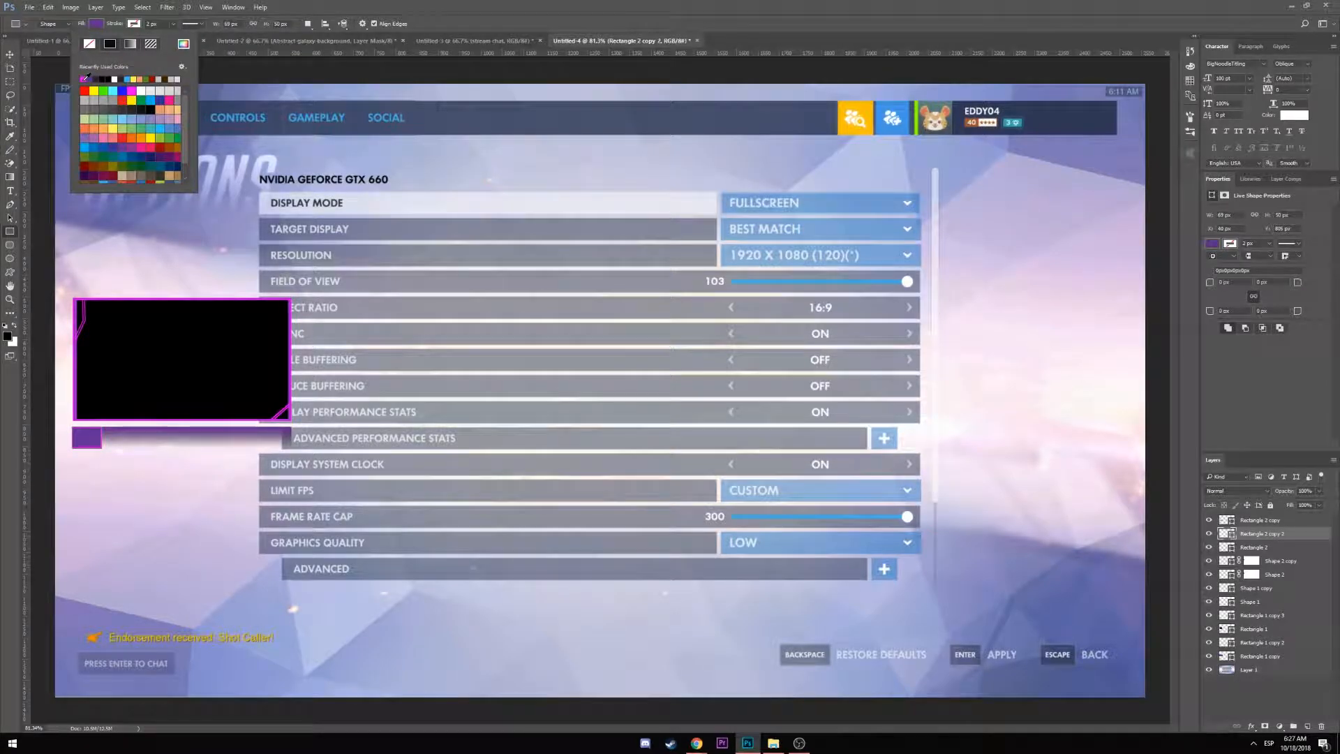
Try a magenta fill on the small square, then undo the fill and stroke changes
click(98, 24)
click(100, 26)
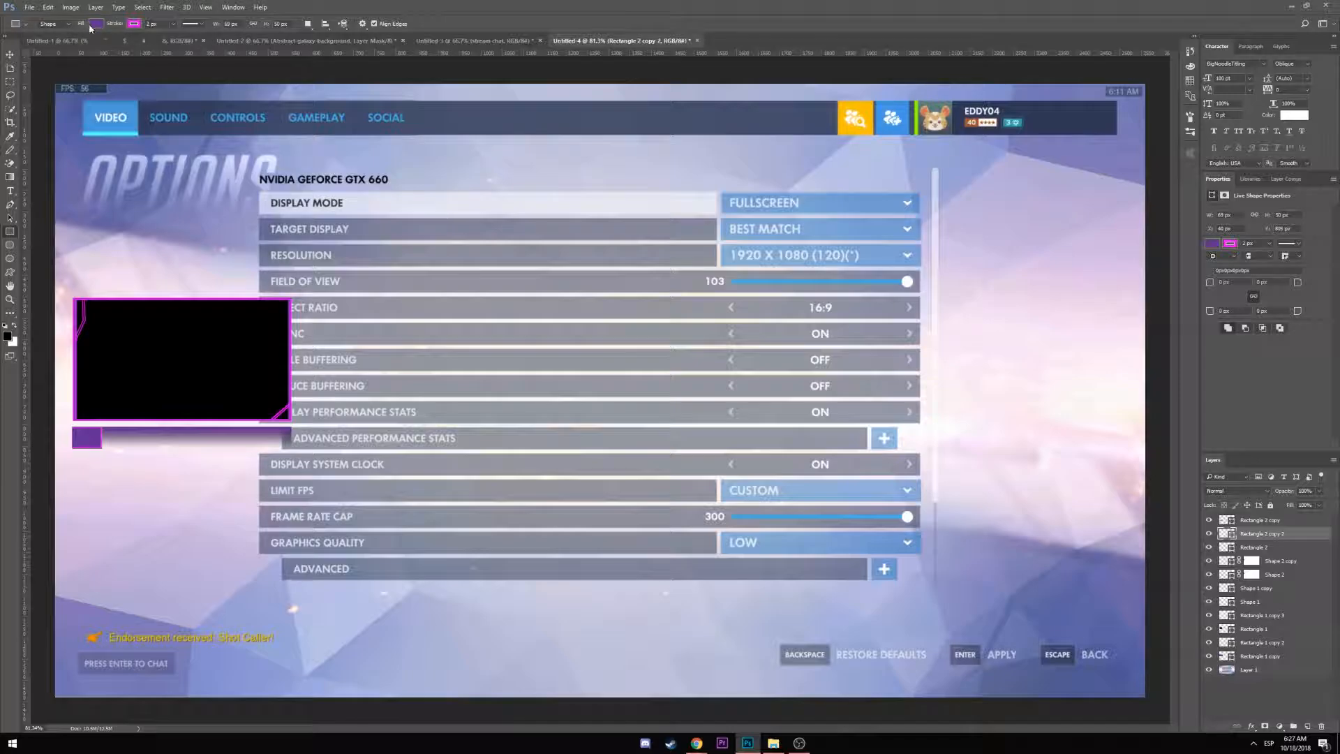
click(95, 26)
click(48, 78)
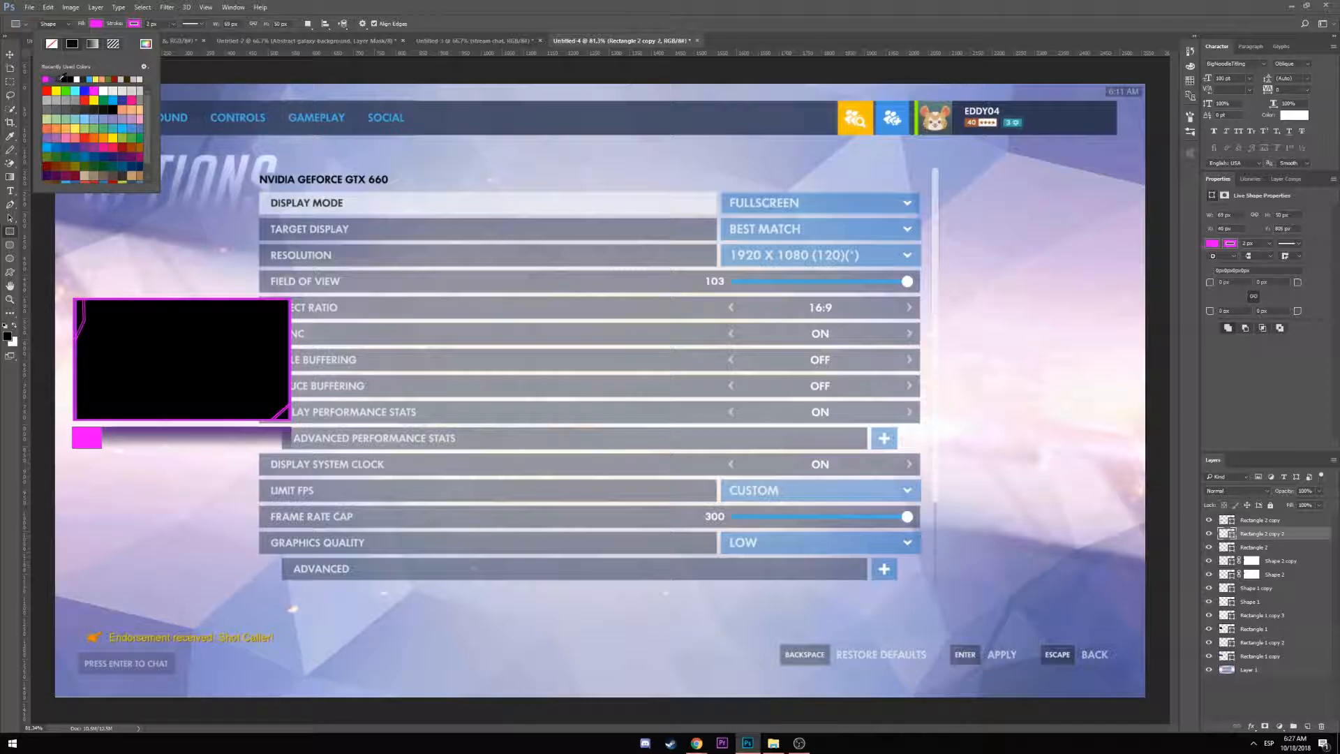
key(Escape)
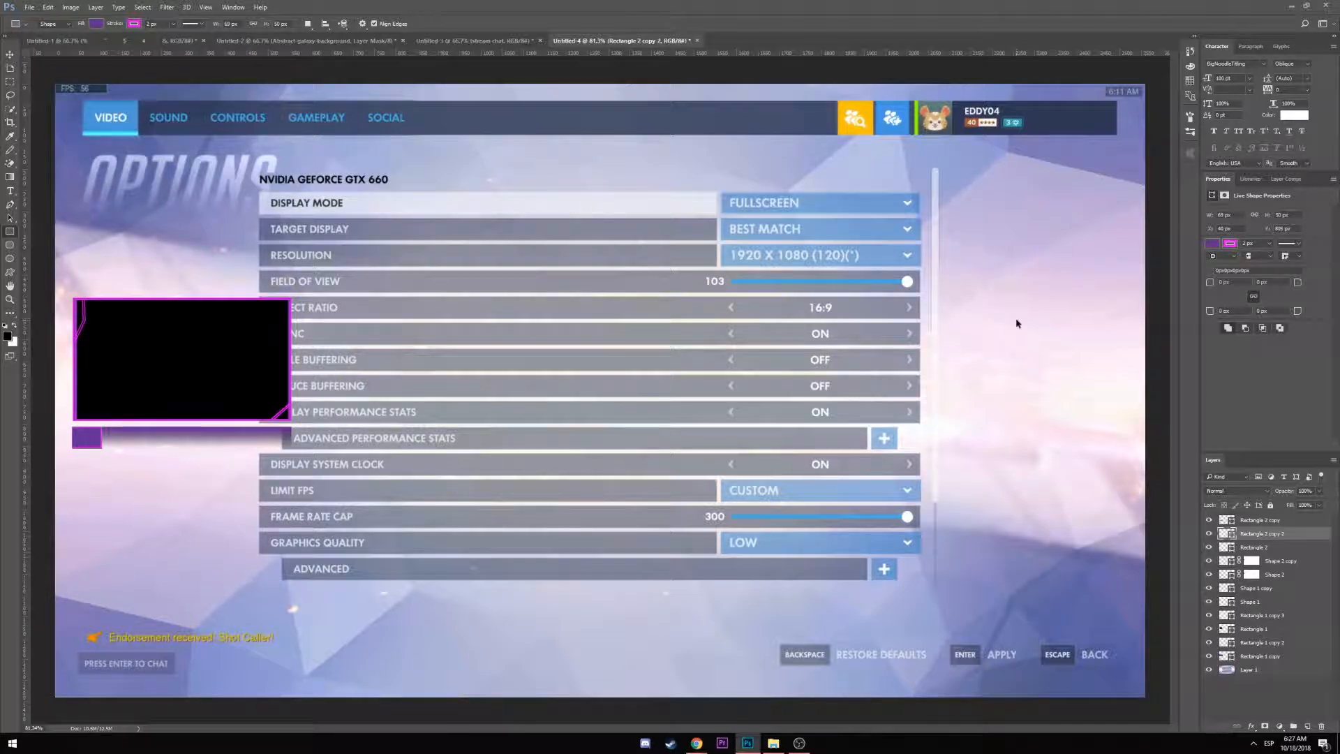
key(ctrl+alt+z)
key(ctrl+alt+z)
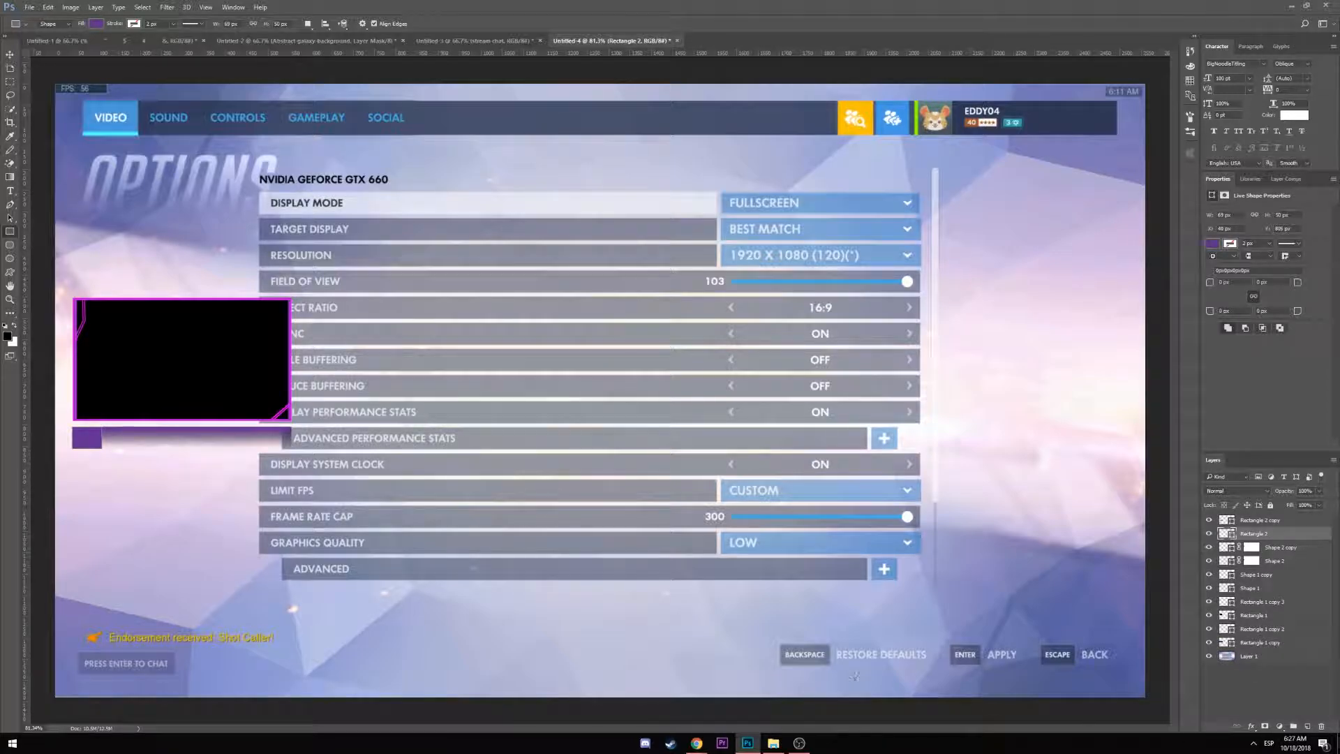
Give Rectangle 2 a magenta stroke from the recent colours
click(95, 23)
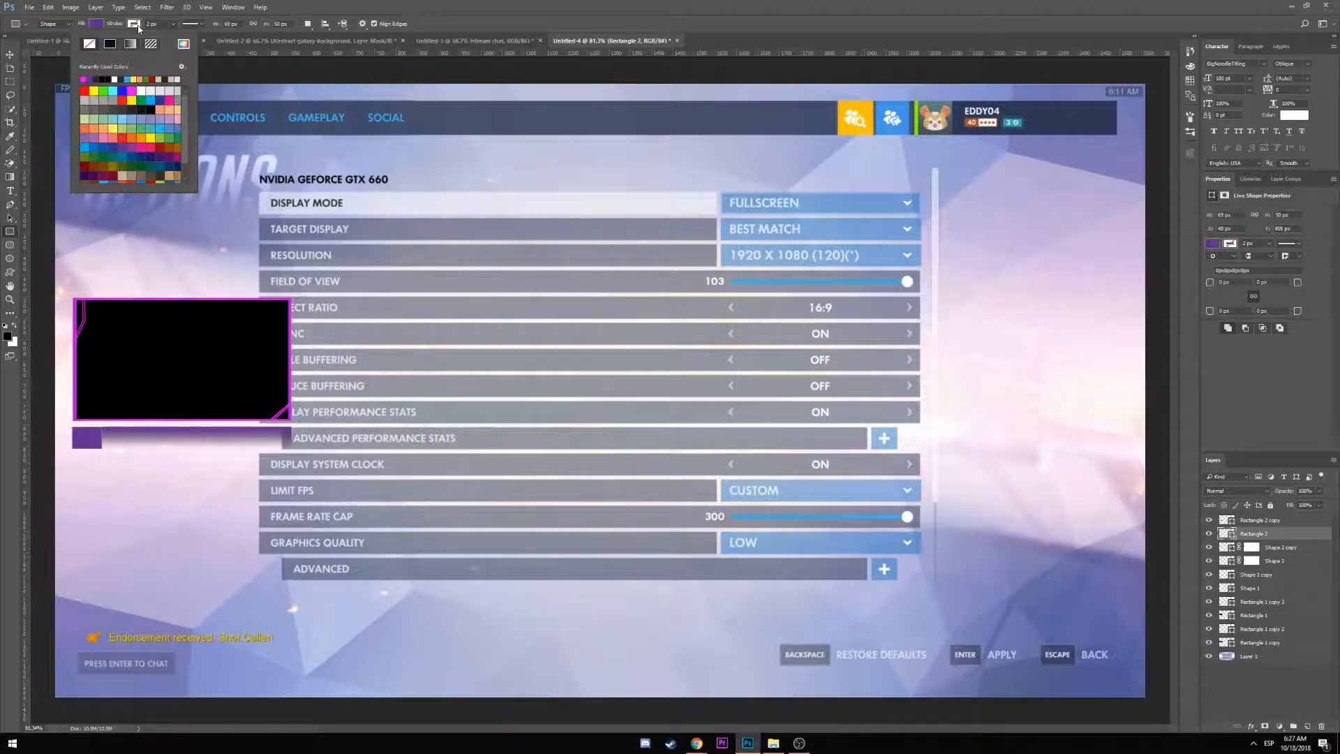
click(84, 79)
click(70, 125)
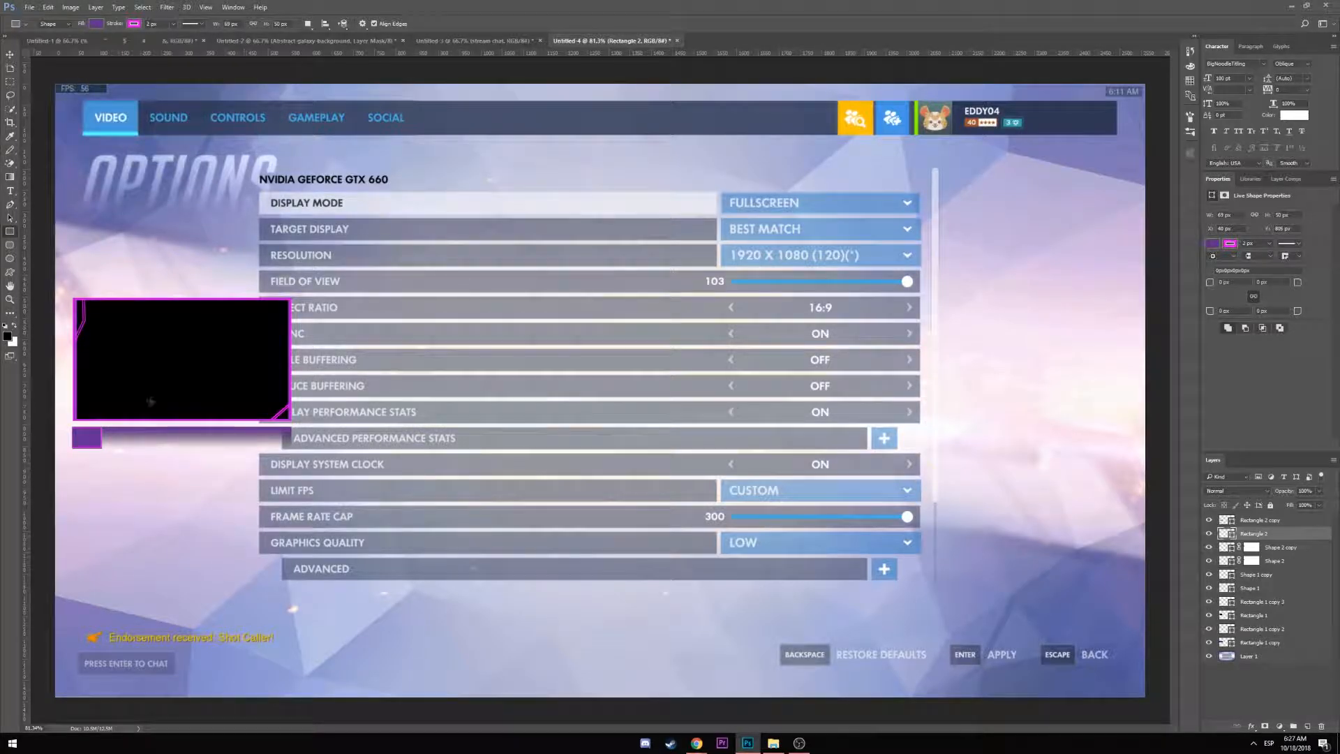
key(v)
click(168, 479)
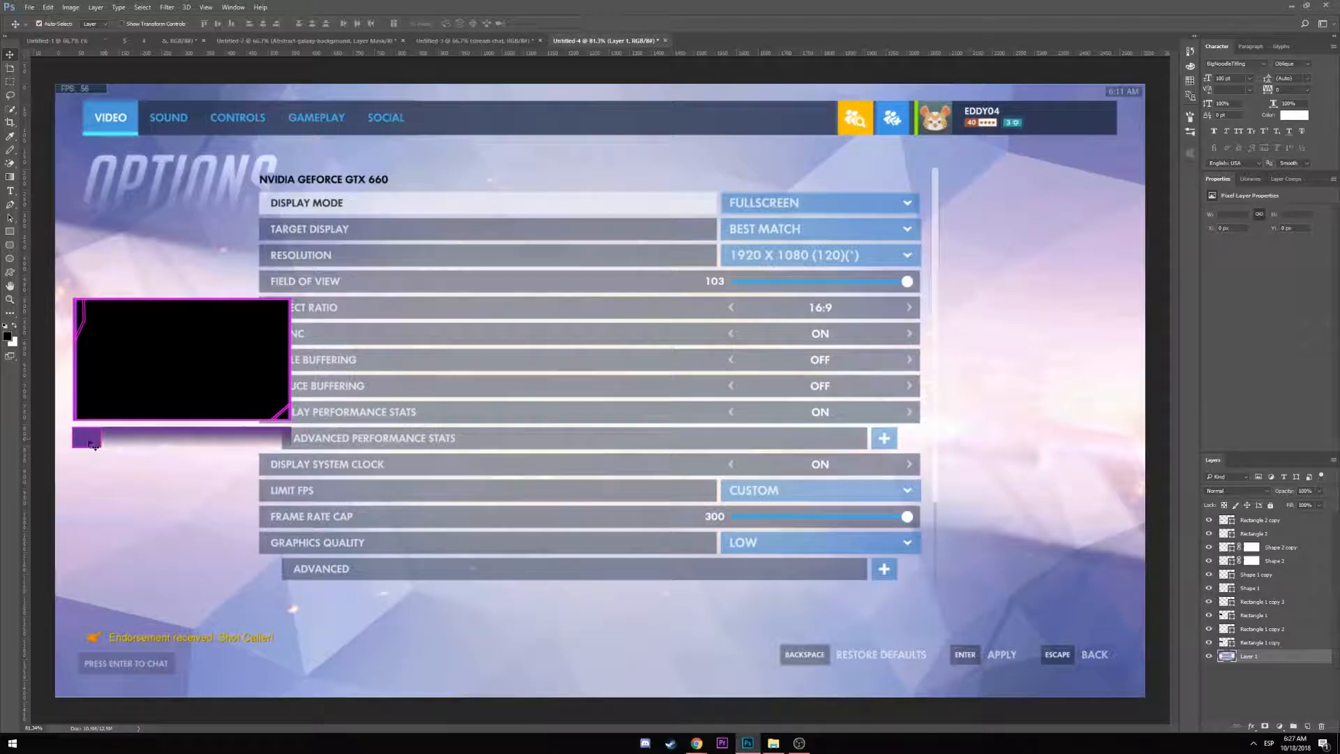
Select the Rectangle 2 copy gradient bar layer in the Layers panel
scroll(94, 447, up, 5)
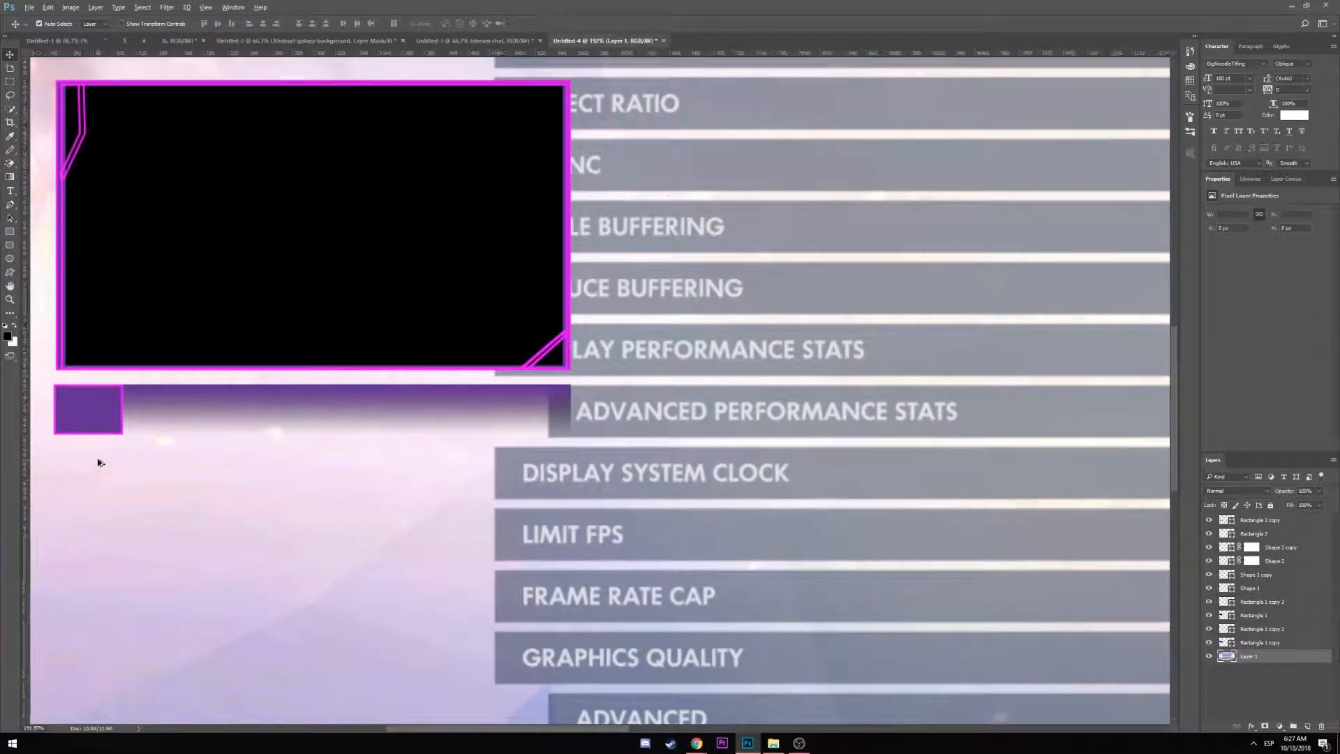
scroll(97, 462, up, 3)
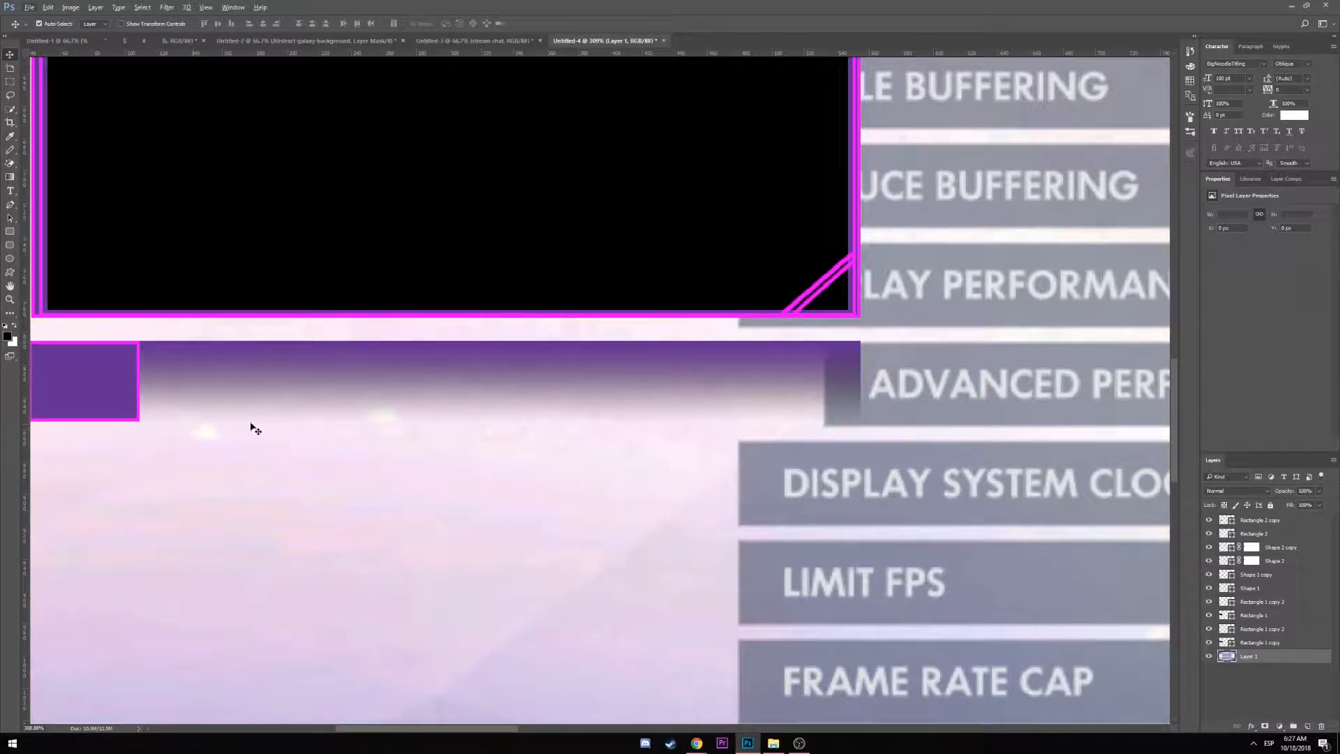
click(1275, 521)
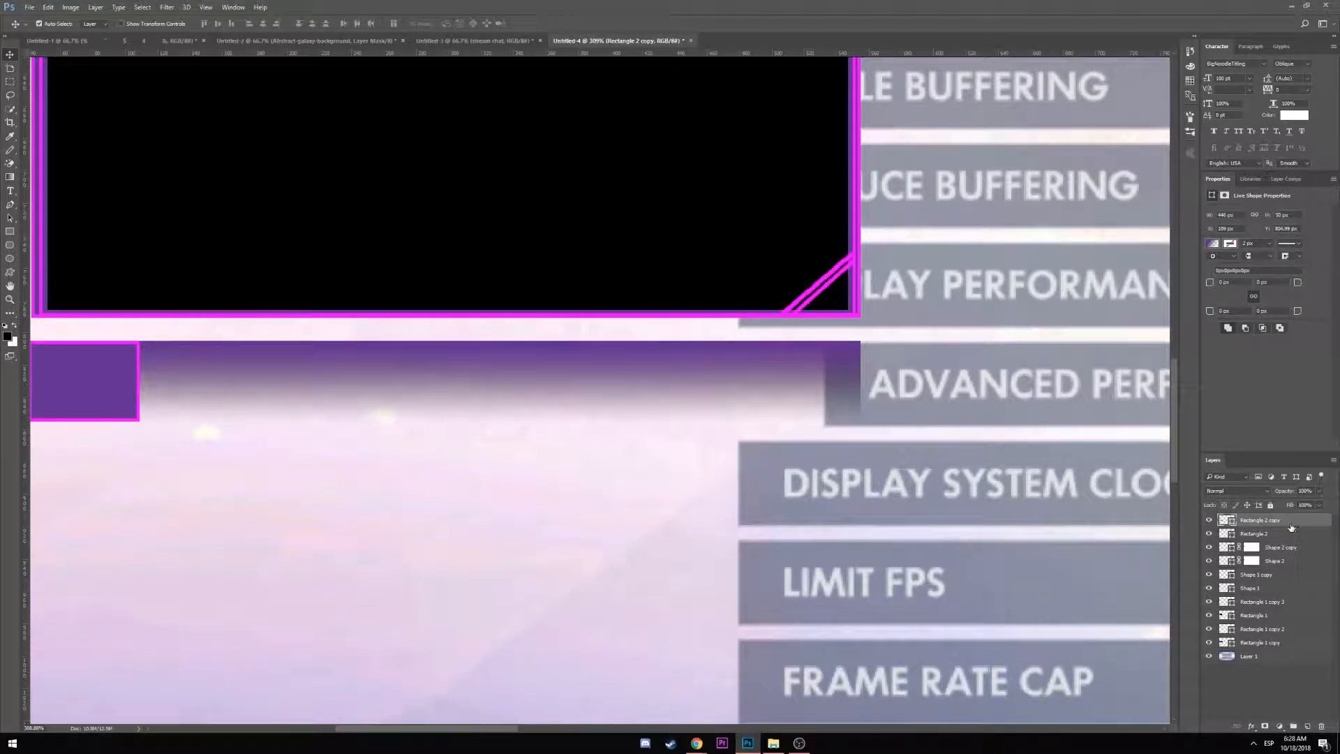
Enable Inner Glow on Rectangle 2 copy via Blending Options and nudge the bar one pixel right
right_click(1291, 528)
click(1228, 40)
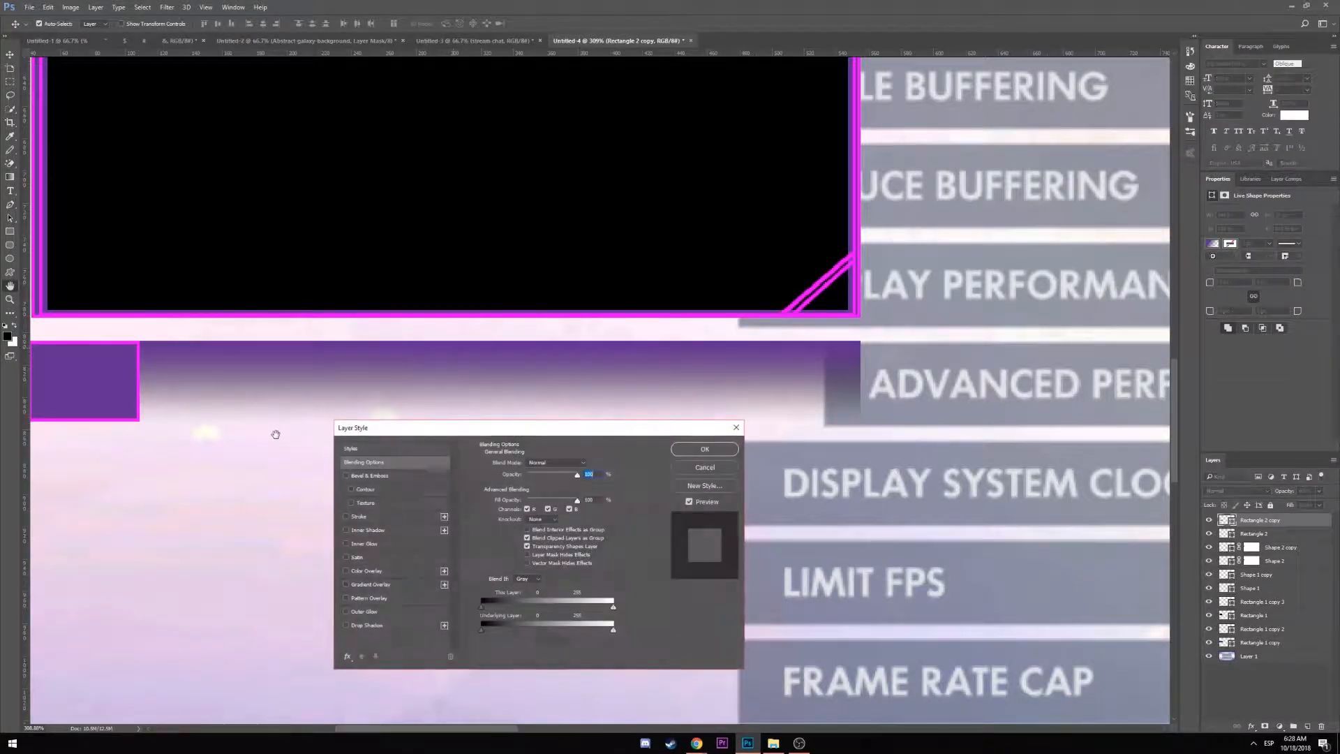
click(364, 544)
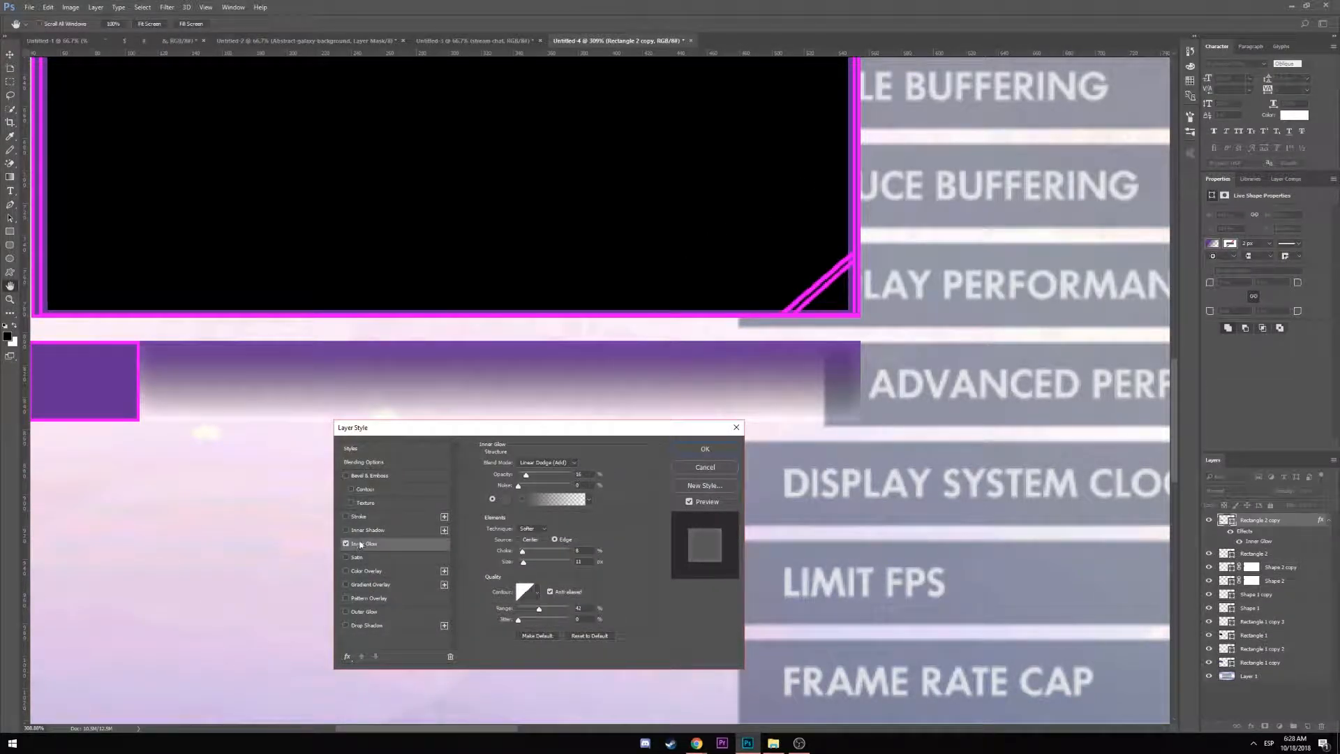
click(722, 451)
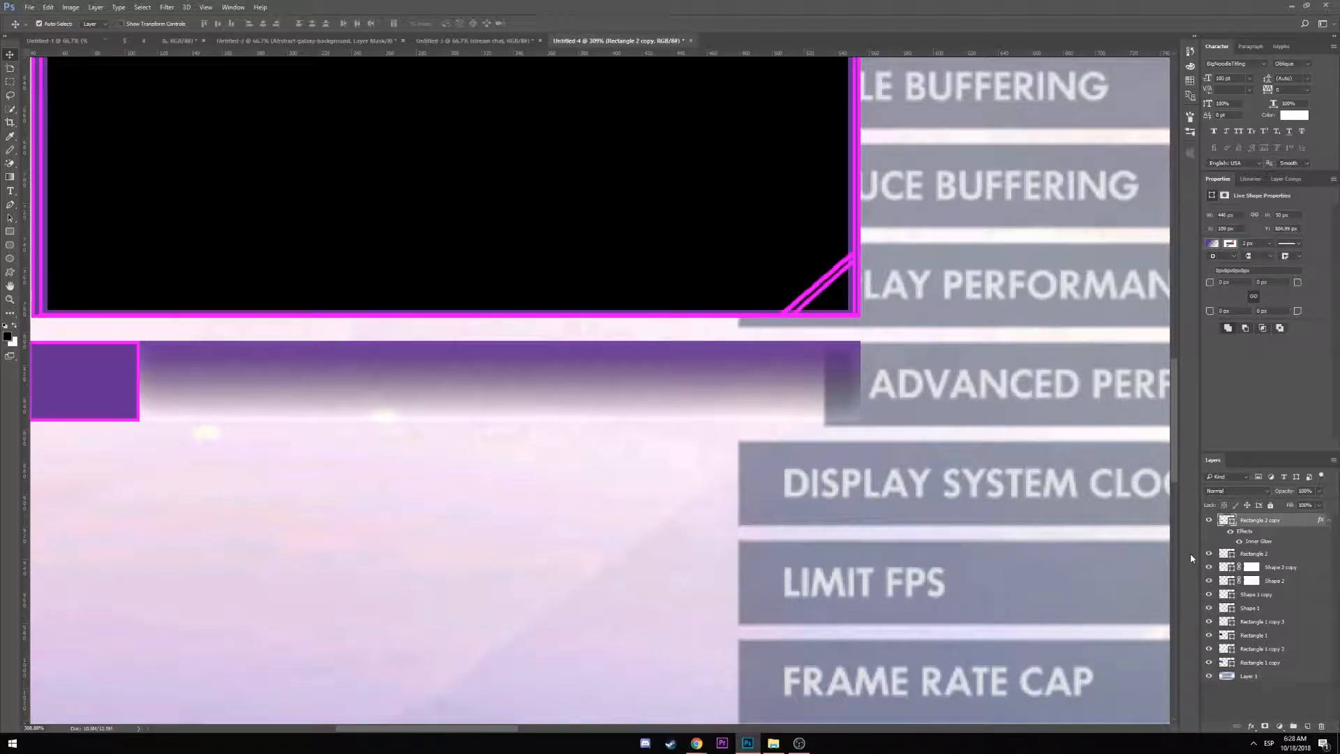
click(1275, 554)
click(1273, 525)
key(Right)
key(Right)
key(Right)
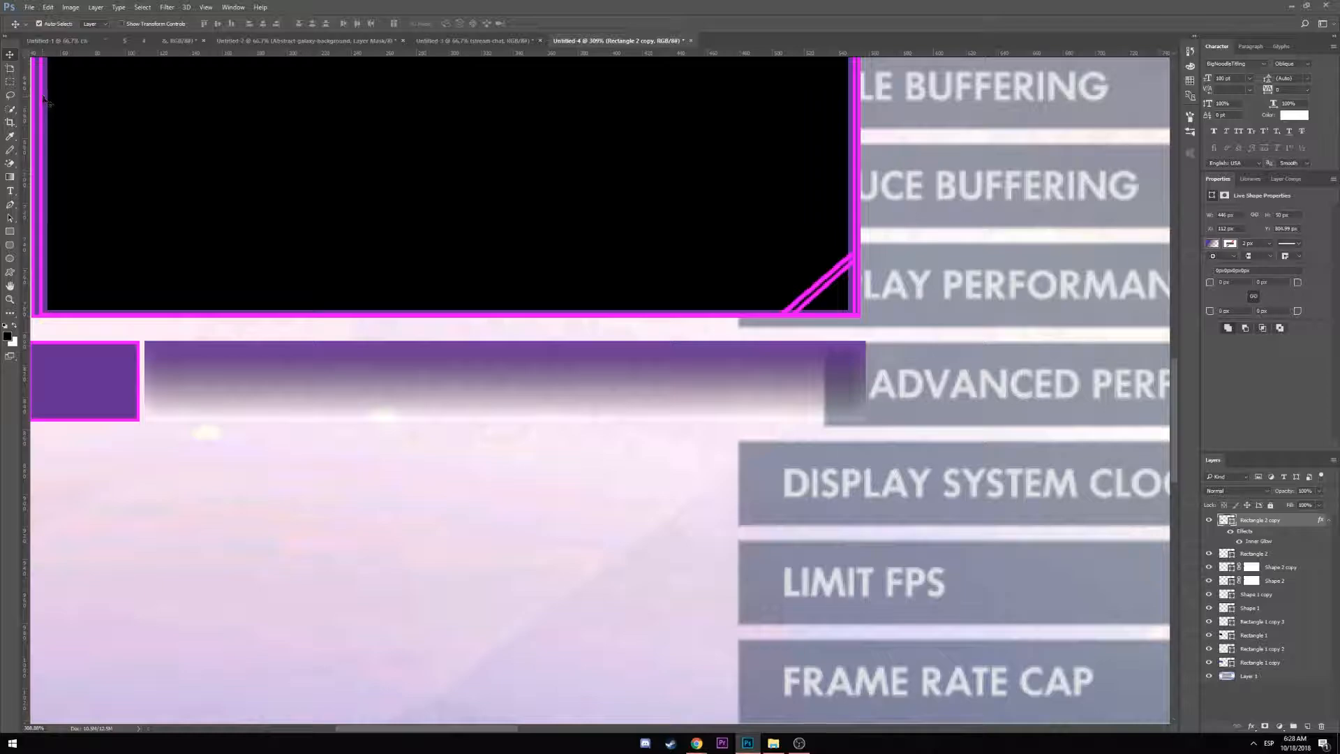
Nudge the bar back one pixel left and add a layer mask to Rectangle 2 copy
key(Left)
click(1264, 726)
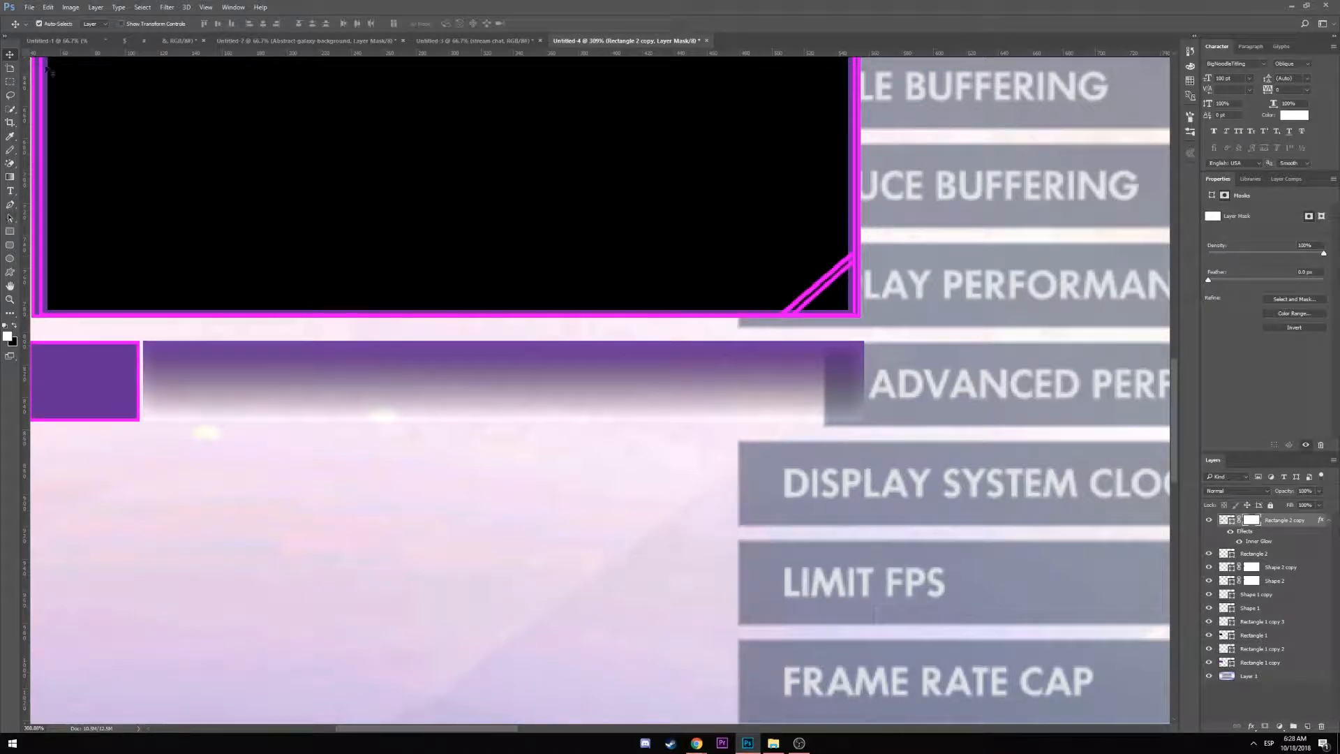
click(10, 231)
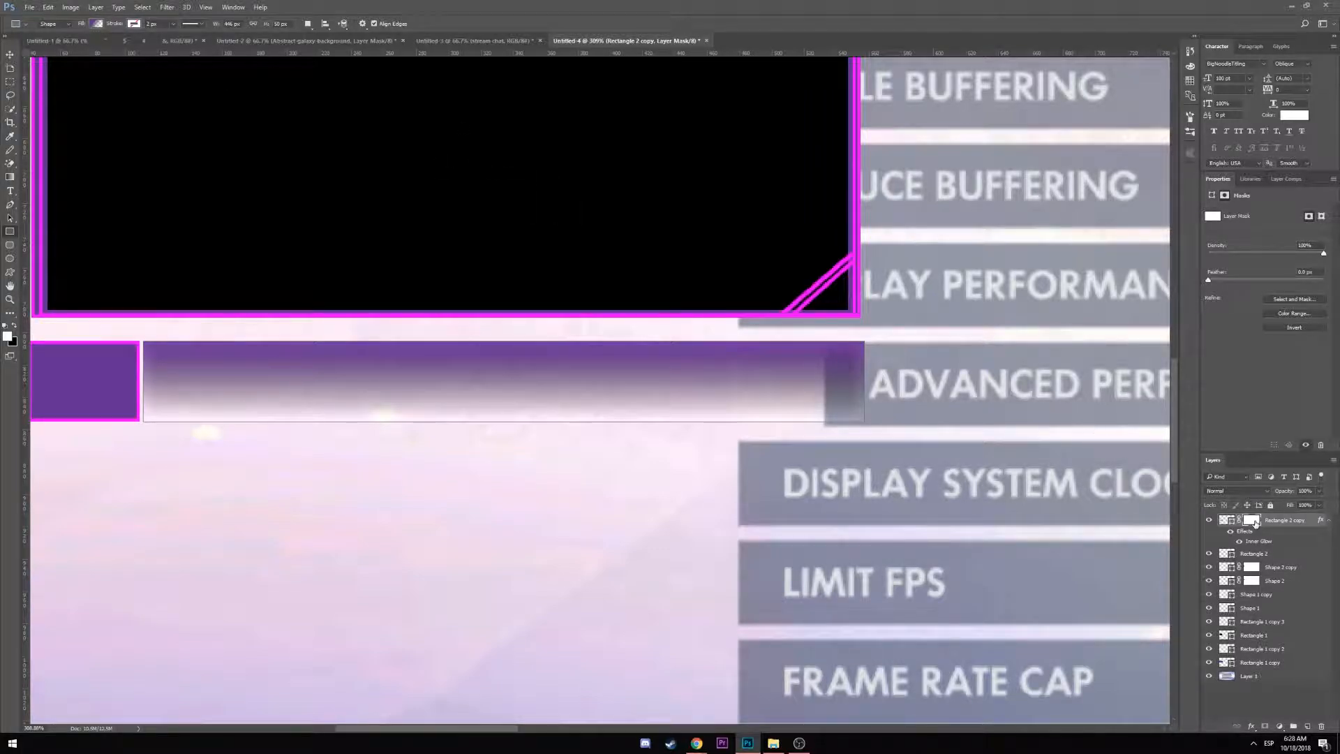
drag(986, 406, 849, 380)
drag(744, 384, 742, 385)
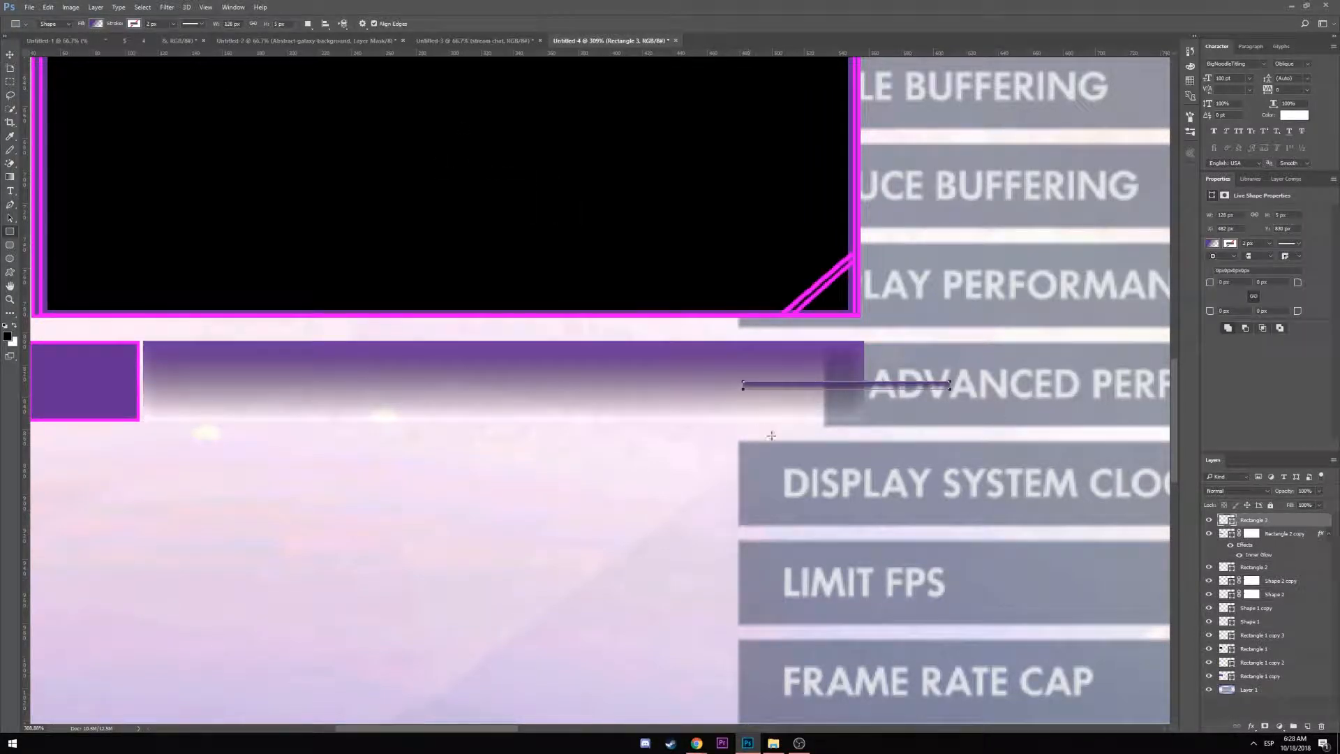
key(ctrl+z)
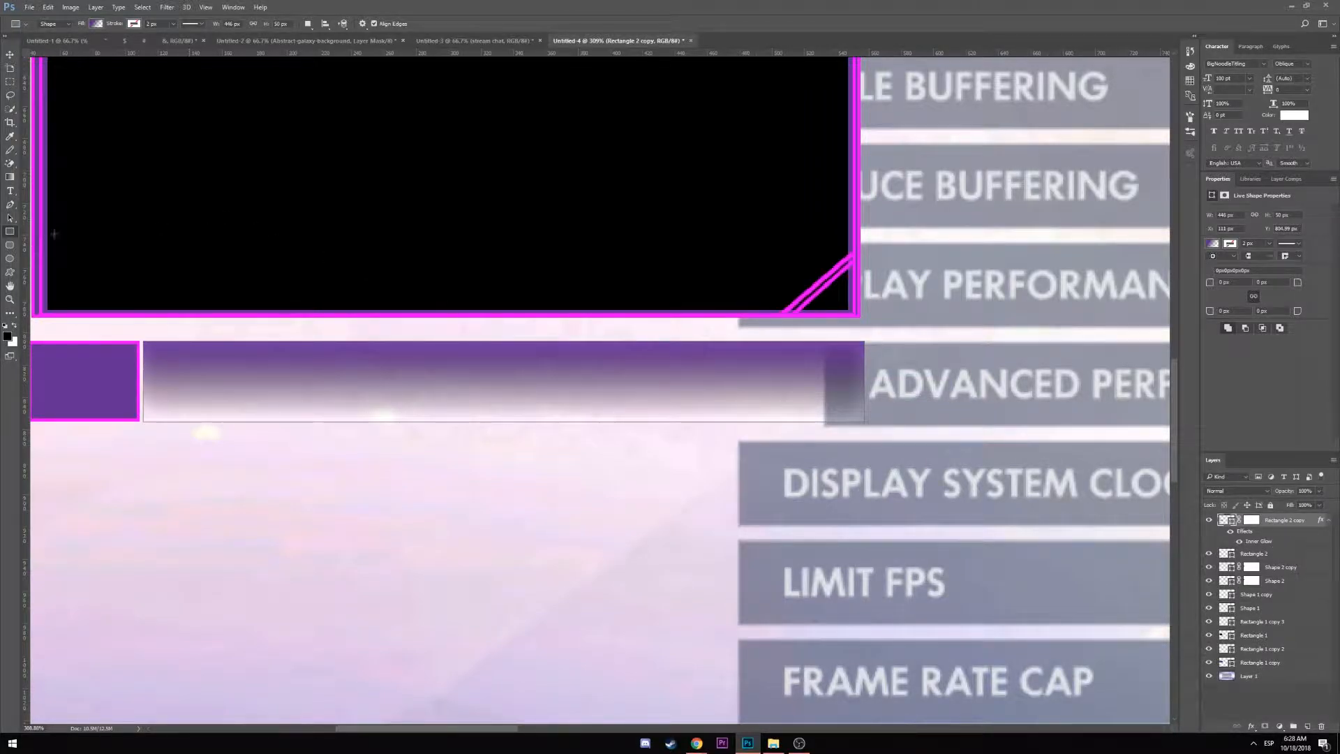
Drag a mask gradient from mid-length to the right end so the bar fades out
click(9, 177)
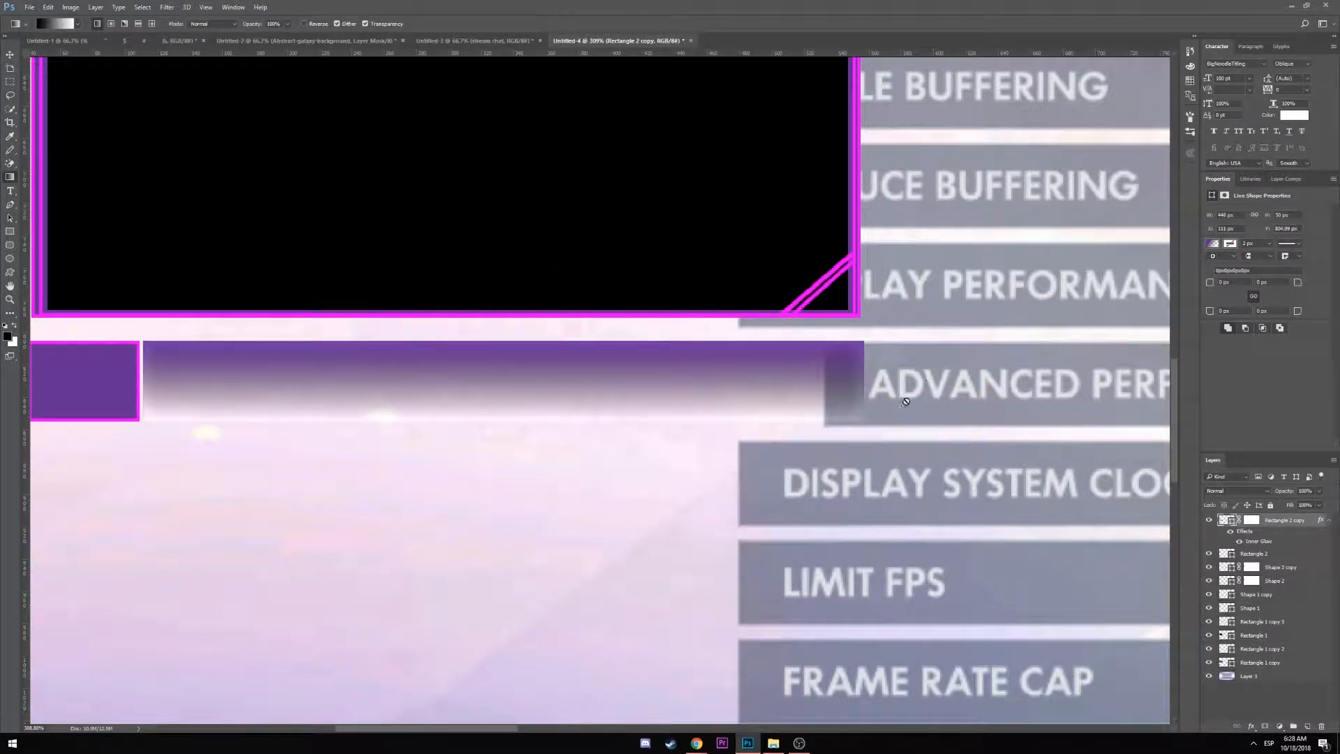
click(1250, 520)
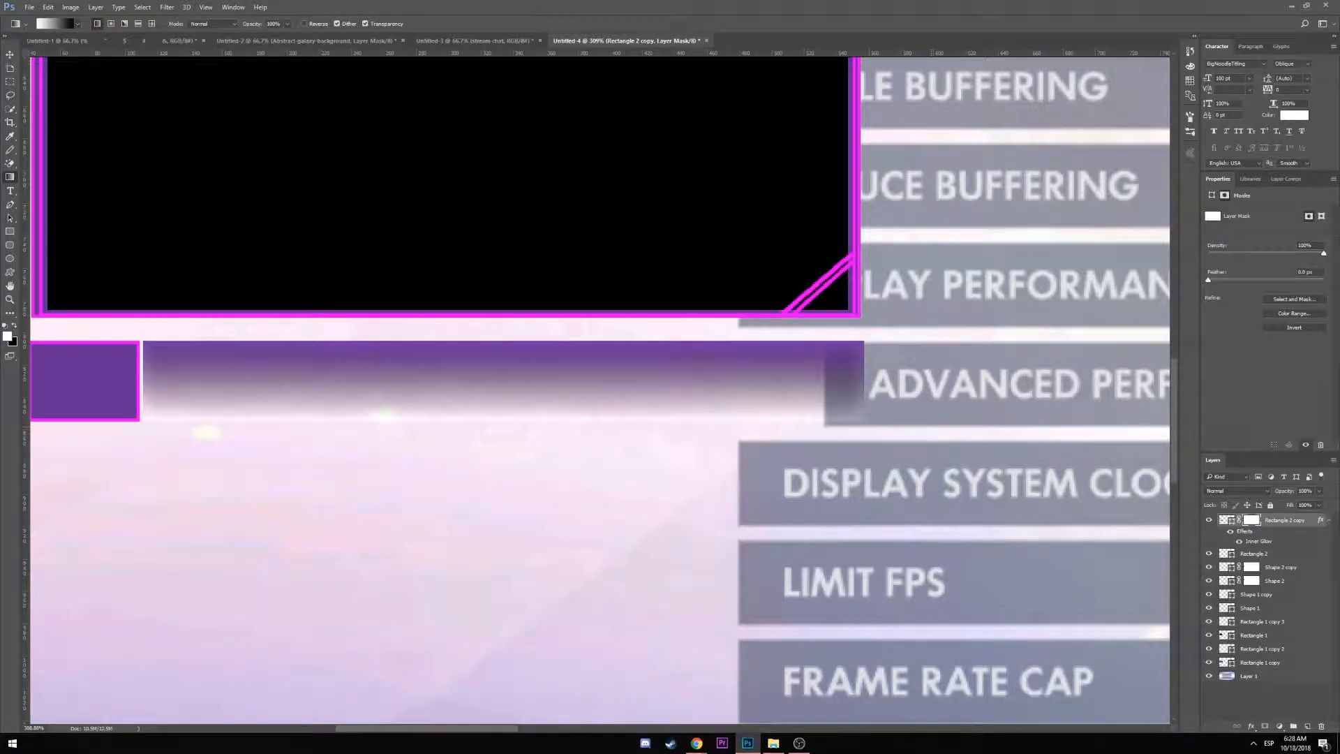
key(x)
mouse_move(909, 380)
mouse_down()
mouse_move(758, 395)
mouse_move(916, 388)
mouse_up()
key(ctrl+z)
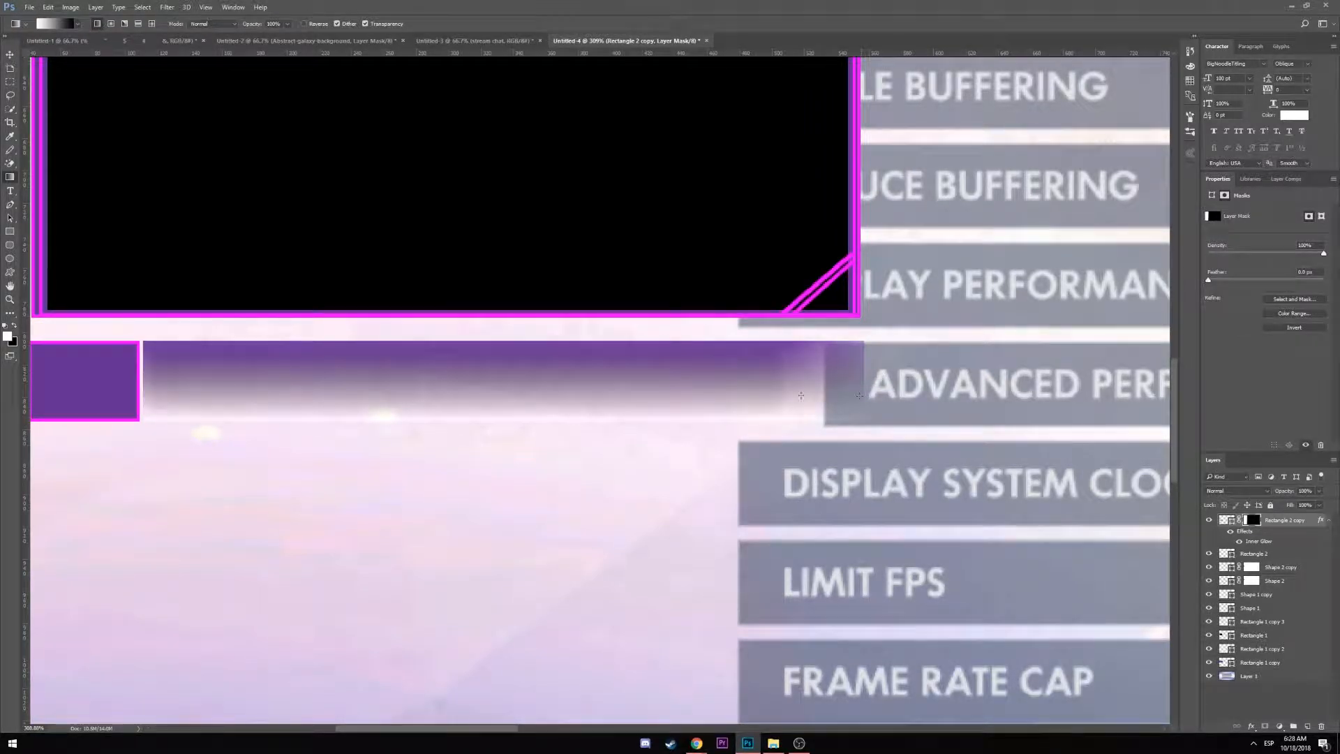
key(ctrl+z)
drag(617, 377, 981, 383)
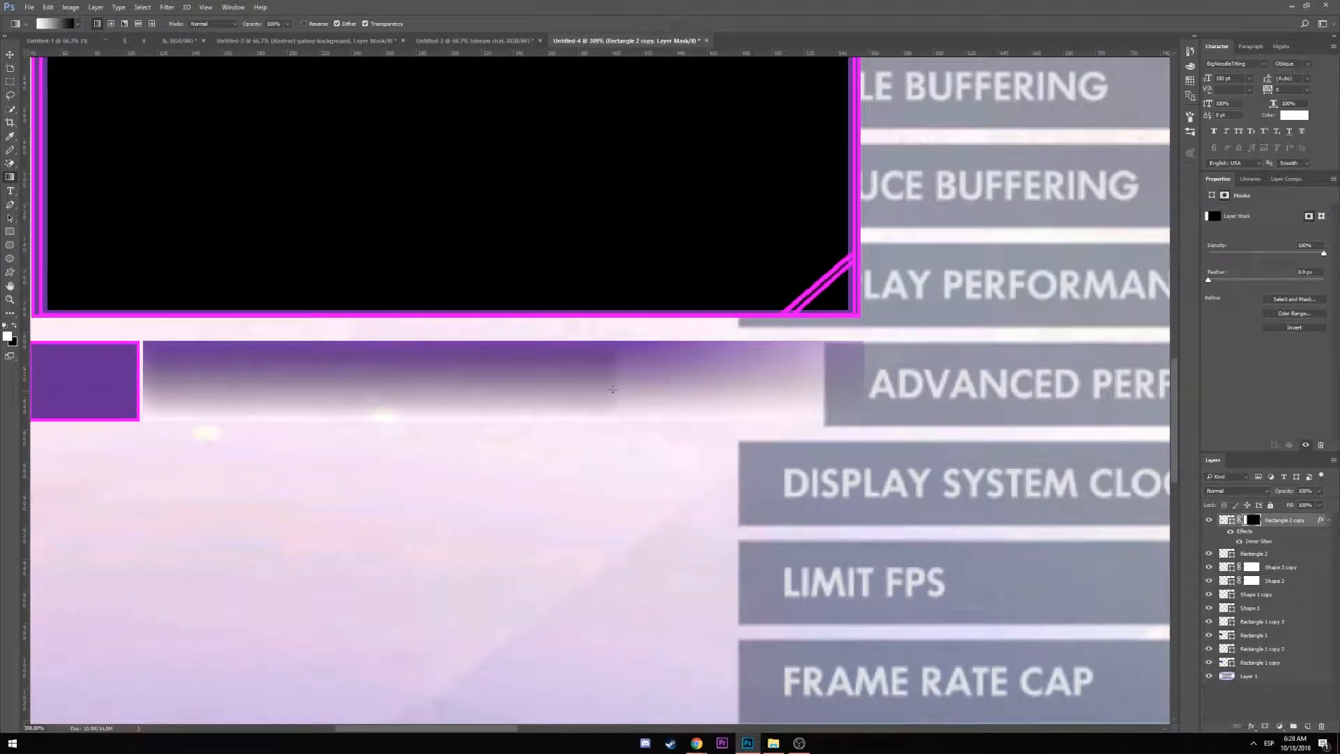
key(ctrl+z)
drag(398, 374, 1027, 376)
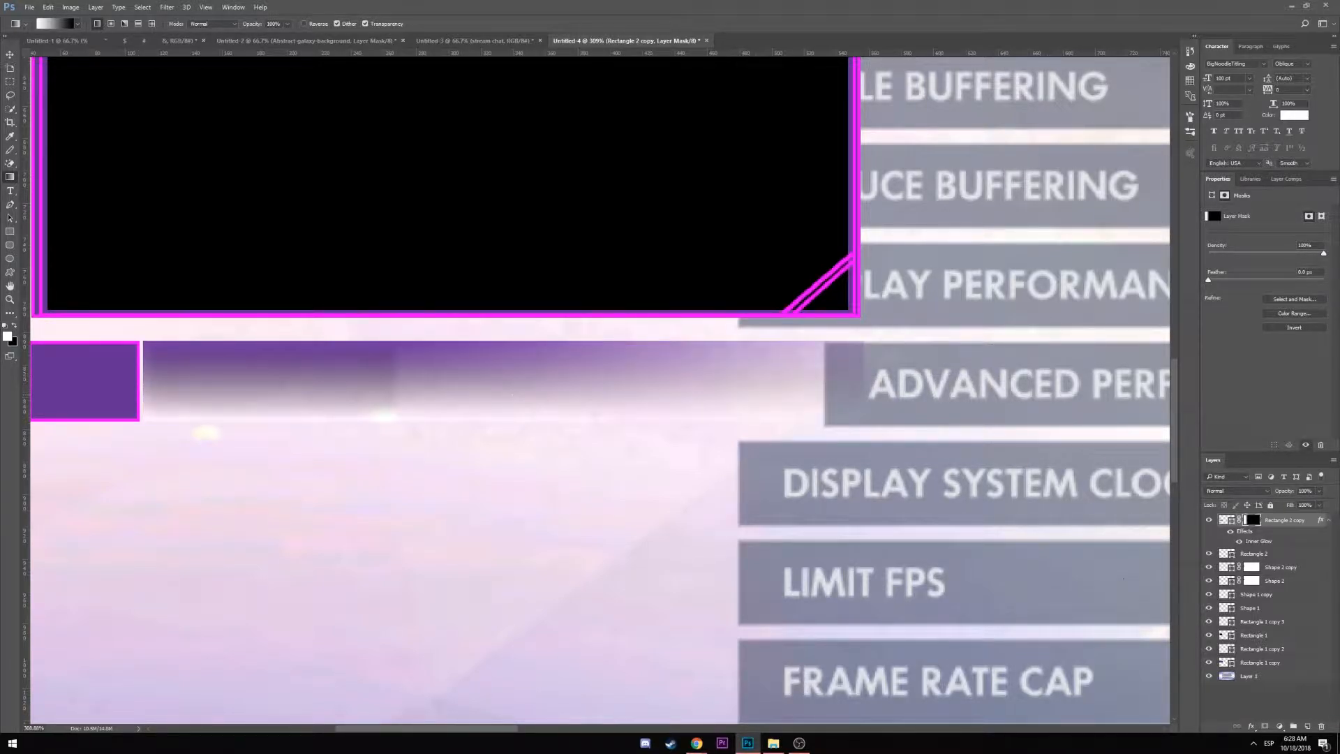
click(1209, 676)
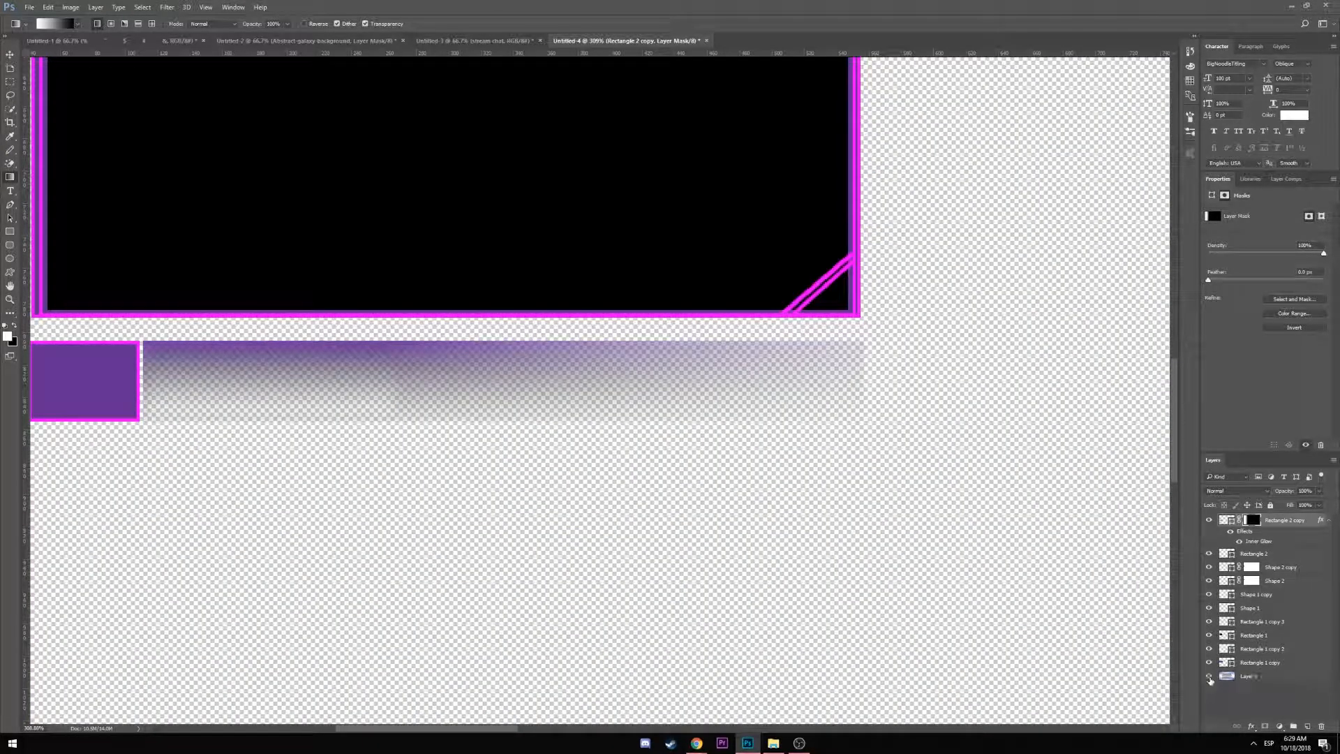
Show the screenshot again, select Rectangle 2 and Rectangle 2 copy, and duplicate them
click(1210, 677)
scroll(168, 367, down, 5)
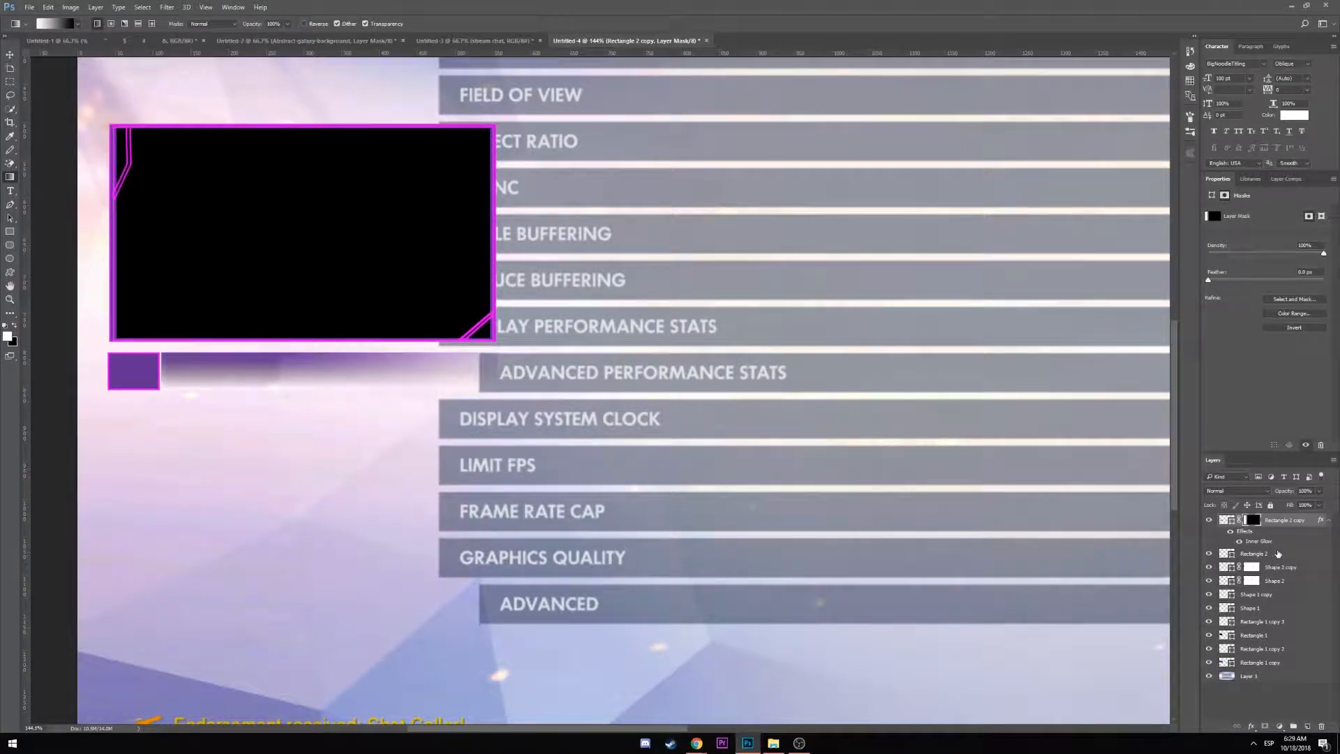
click(1278, 554)
ctrl+click(1284, 521)
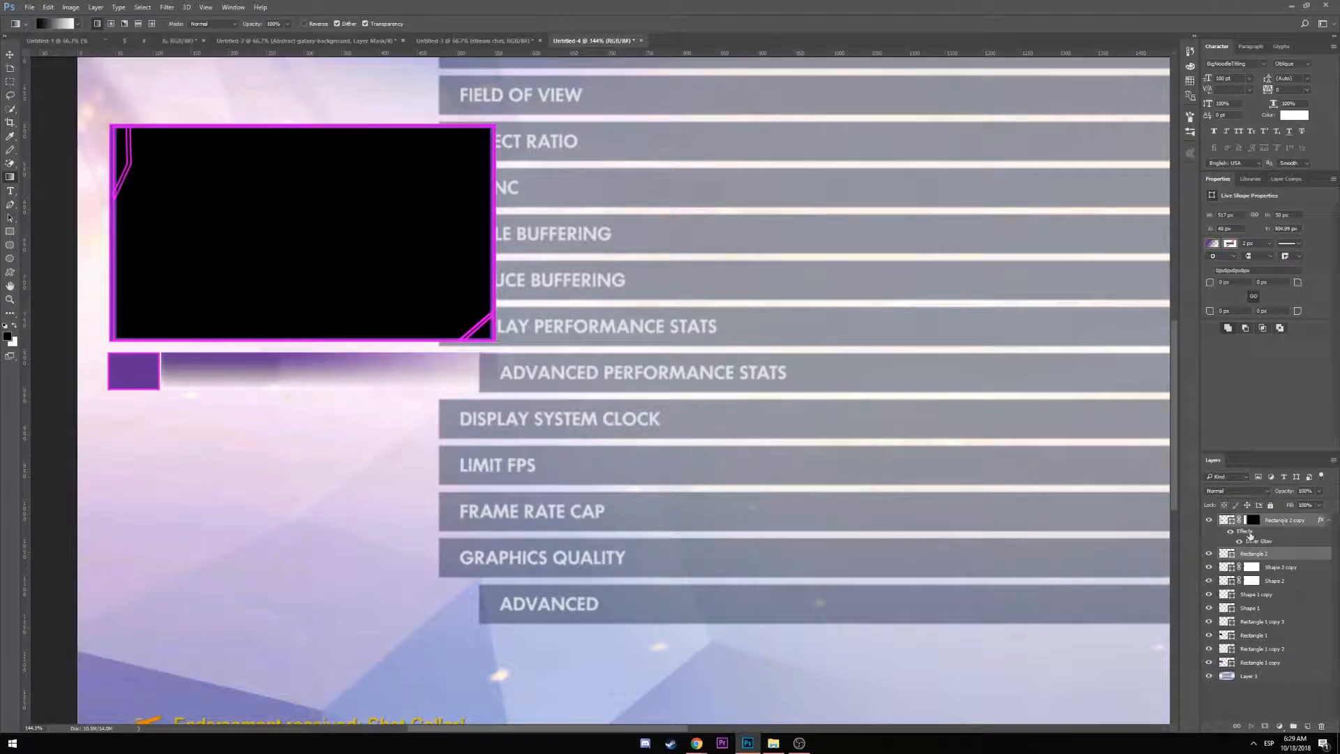
key(ctrl+j)
Move the duplicated name bar down below the first bar and nudge it into alignment
key(v)
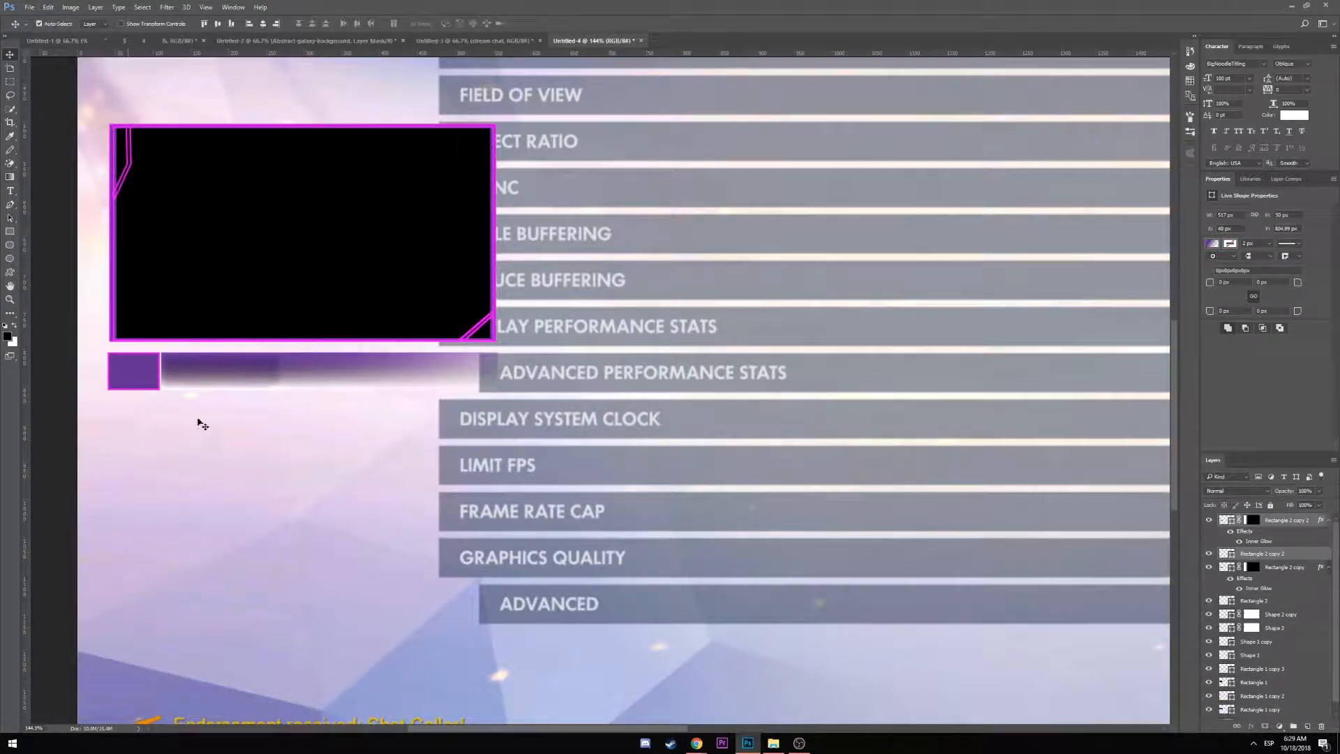
drag(216, 381, 216, 419)
key(Left)
key(Left)
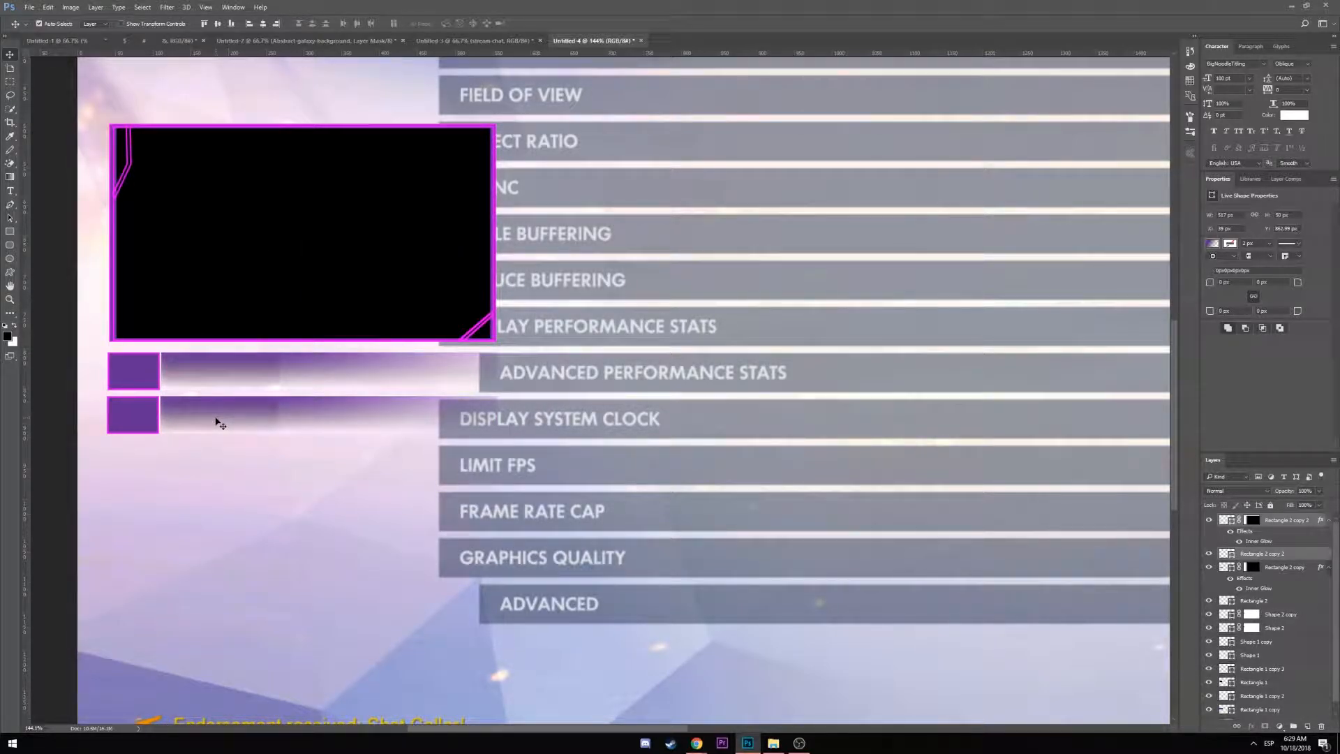
key(Right)
Alt-drag a third name bar beneath the second and group its layers into Group 1
drag(215, 419, 218, 460)
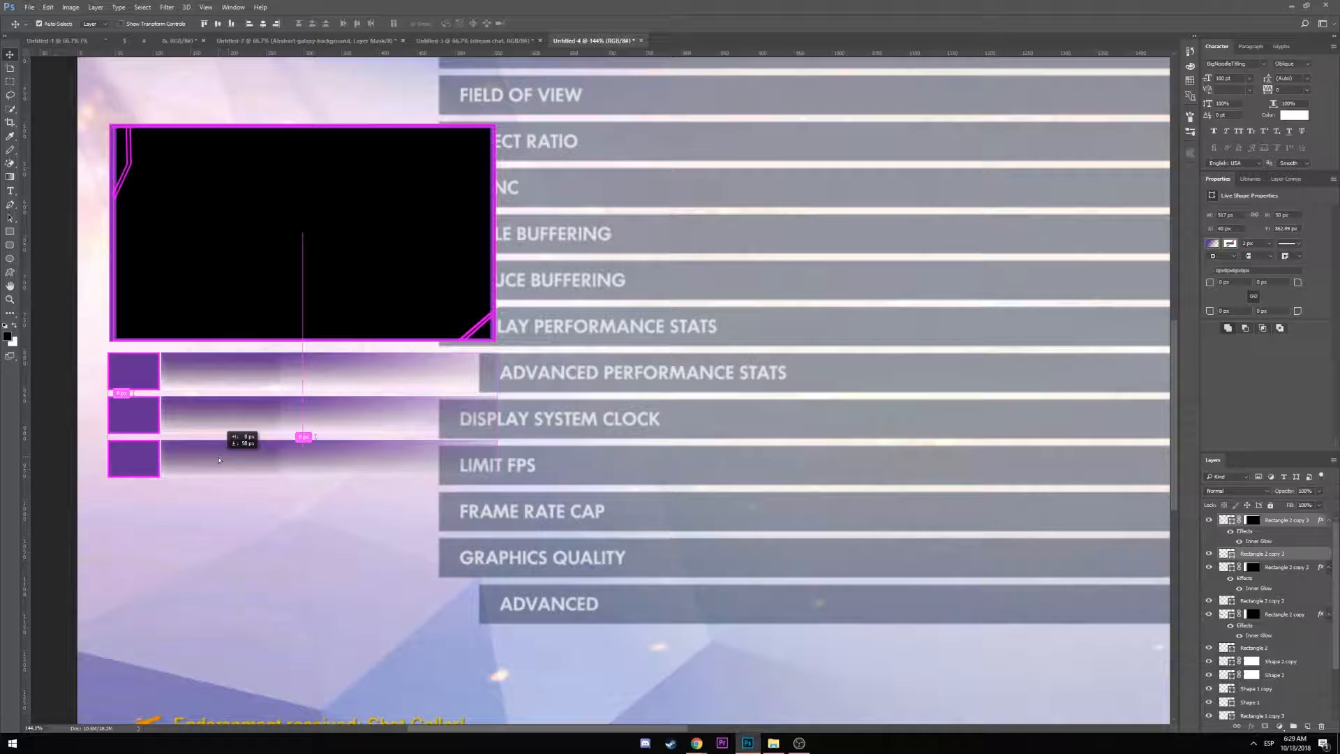
drag(218, 459, 218, 460)
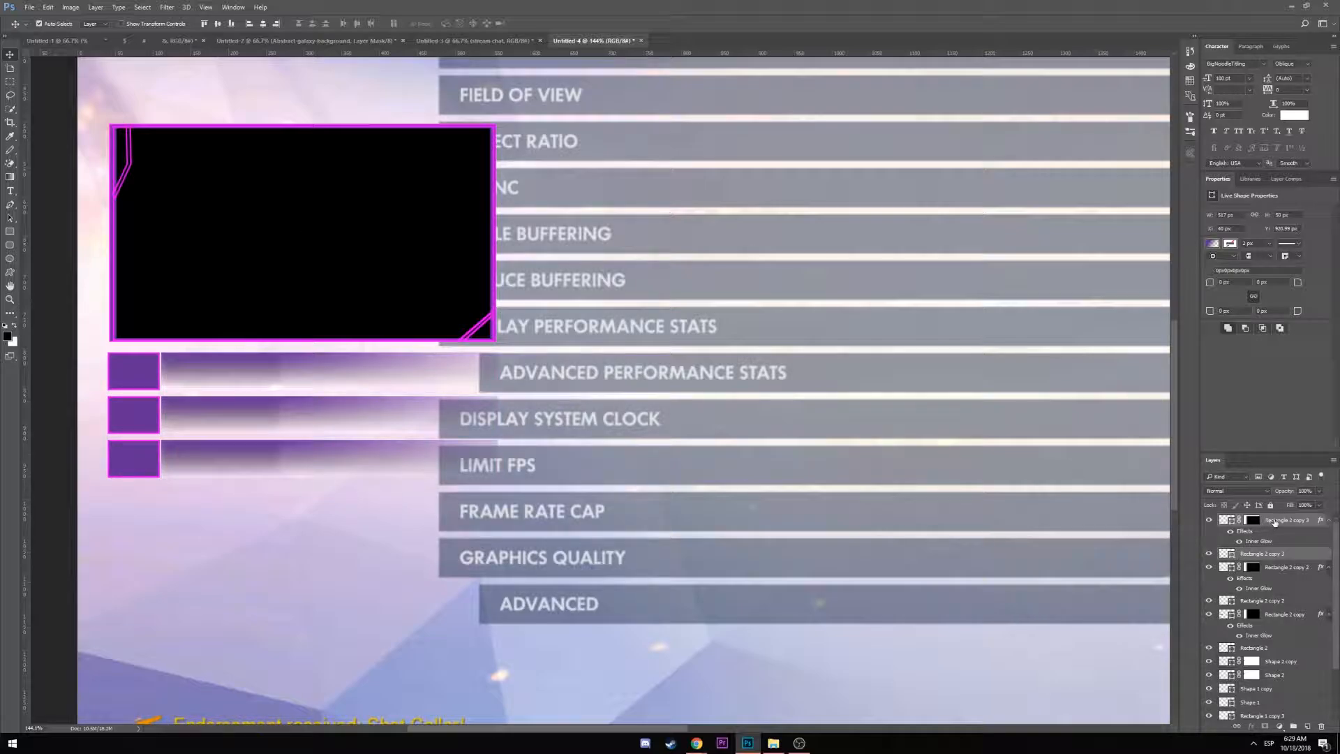
drag(1279, 520, 1293, 726)
shift+click(1274, 567)
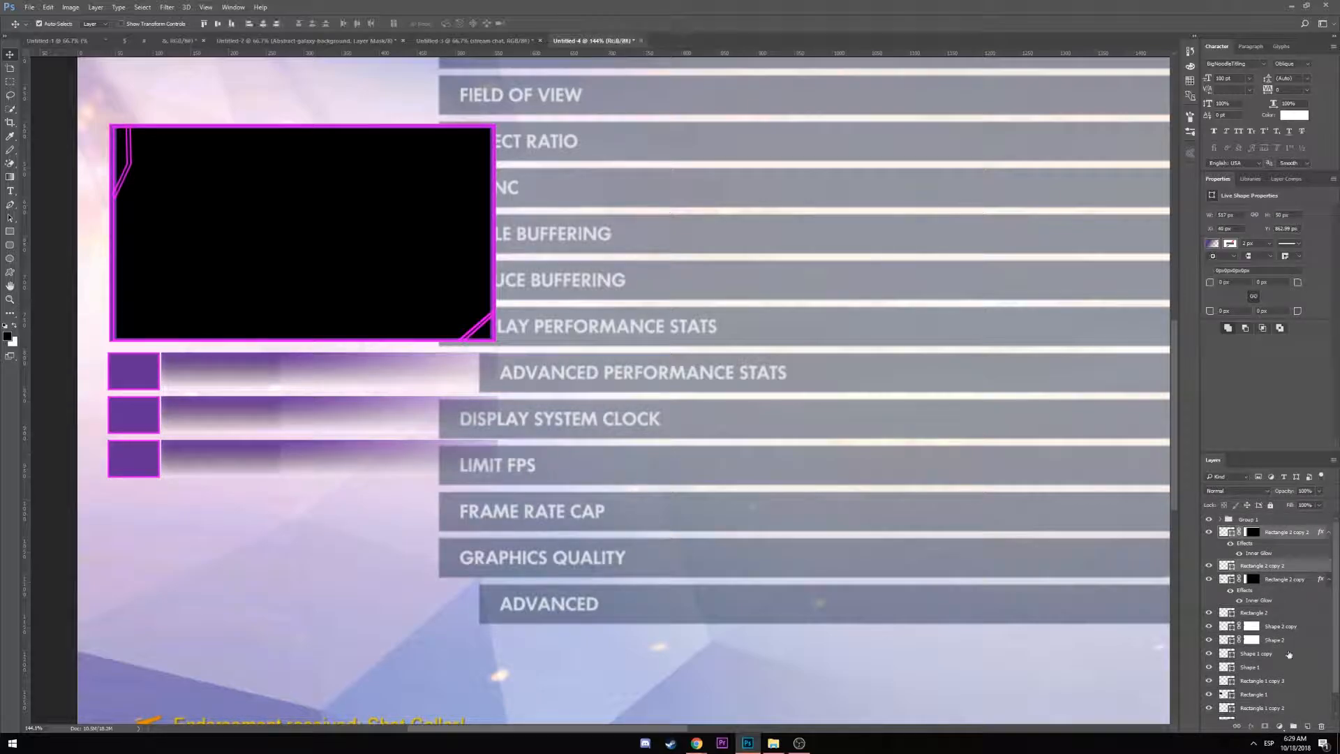
Group the second bar's layers as Group 2 and the first bar's Rectangle 2 layers as Group 3
drag(1273, 567, 1290, 729)
click(1274, 544)
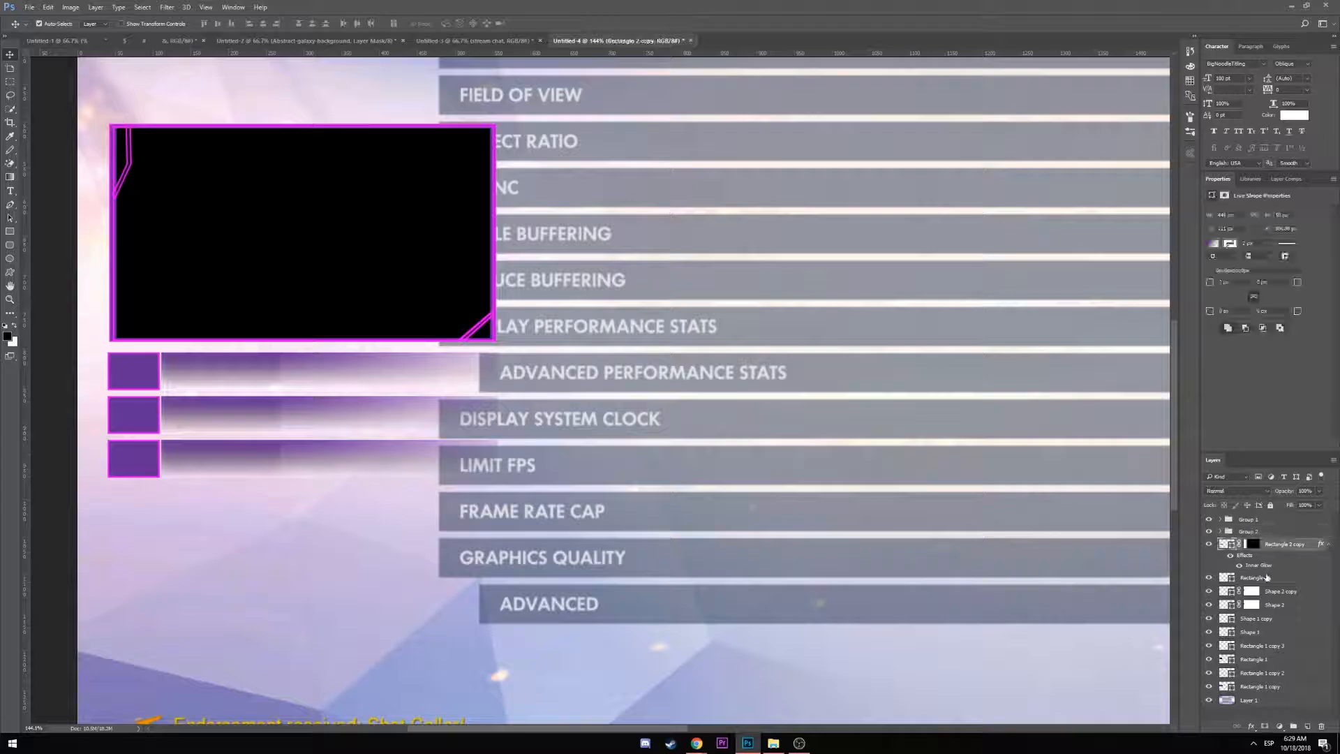
shift+click(1267, 578)
click(1293, 727)
Select Group 1 through Group 3 together in the Layers panel
click(1253, 523)
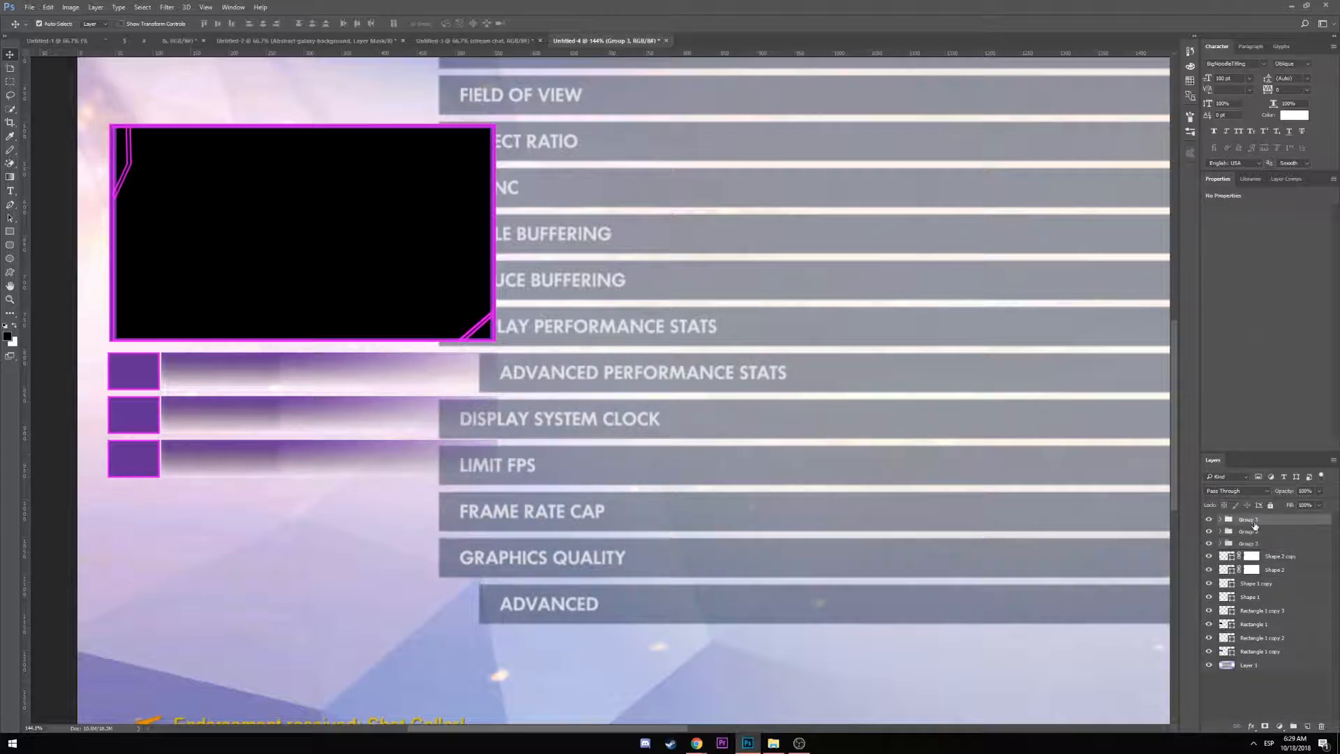
ctrl+click(1252, 543)
click(1255, 523)
shift+click(1248, 543)
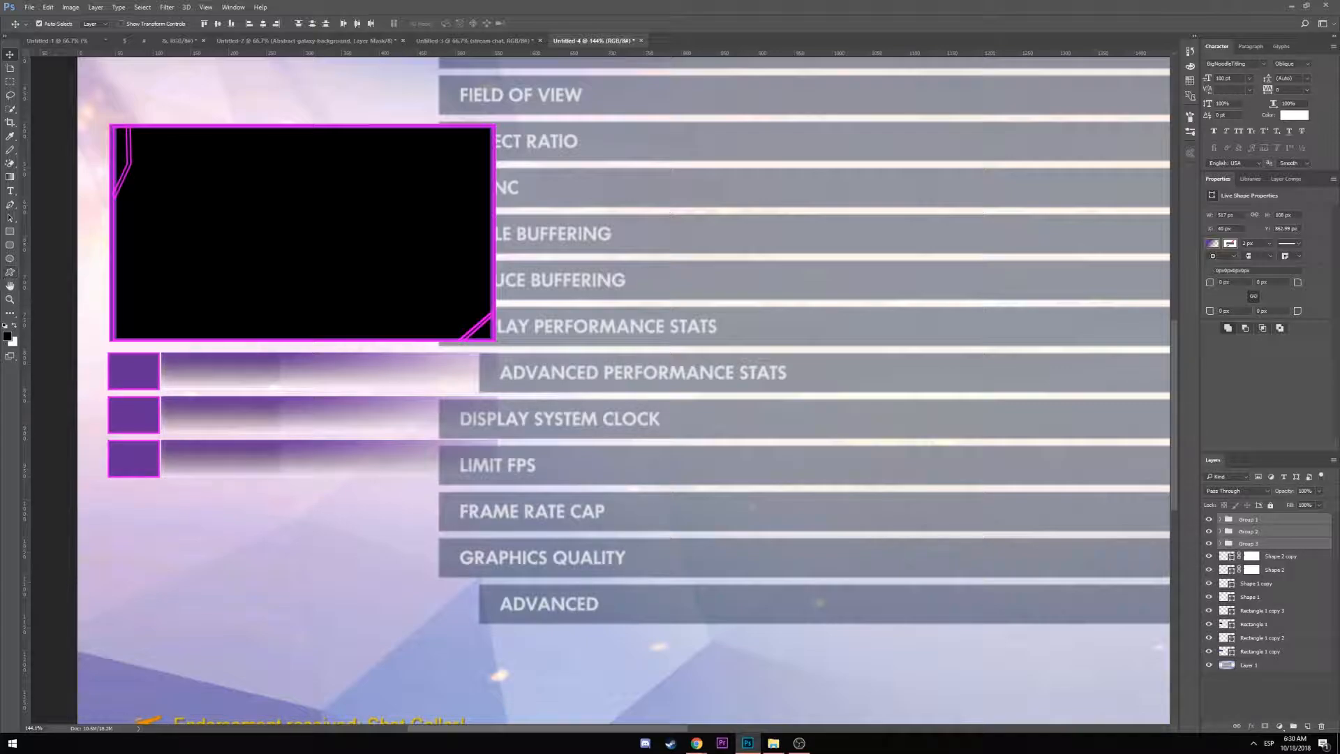
Type a white '$' text layer beneath the three purple bars and commit it
click(9, 191)
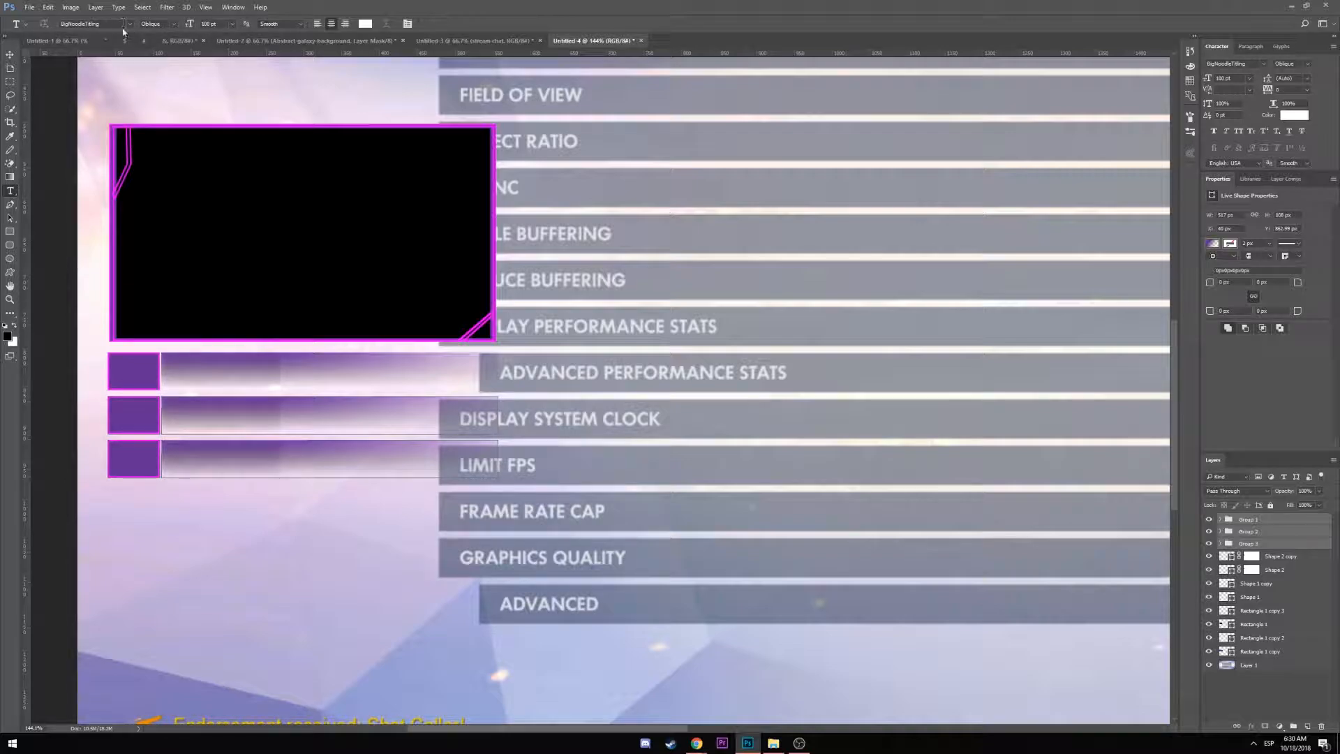
click(162, 572)
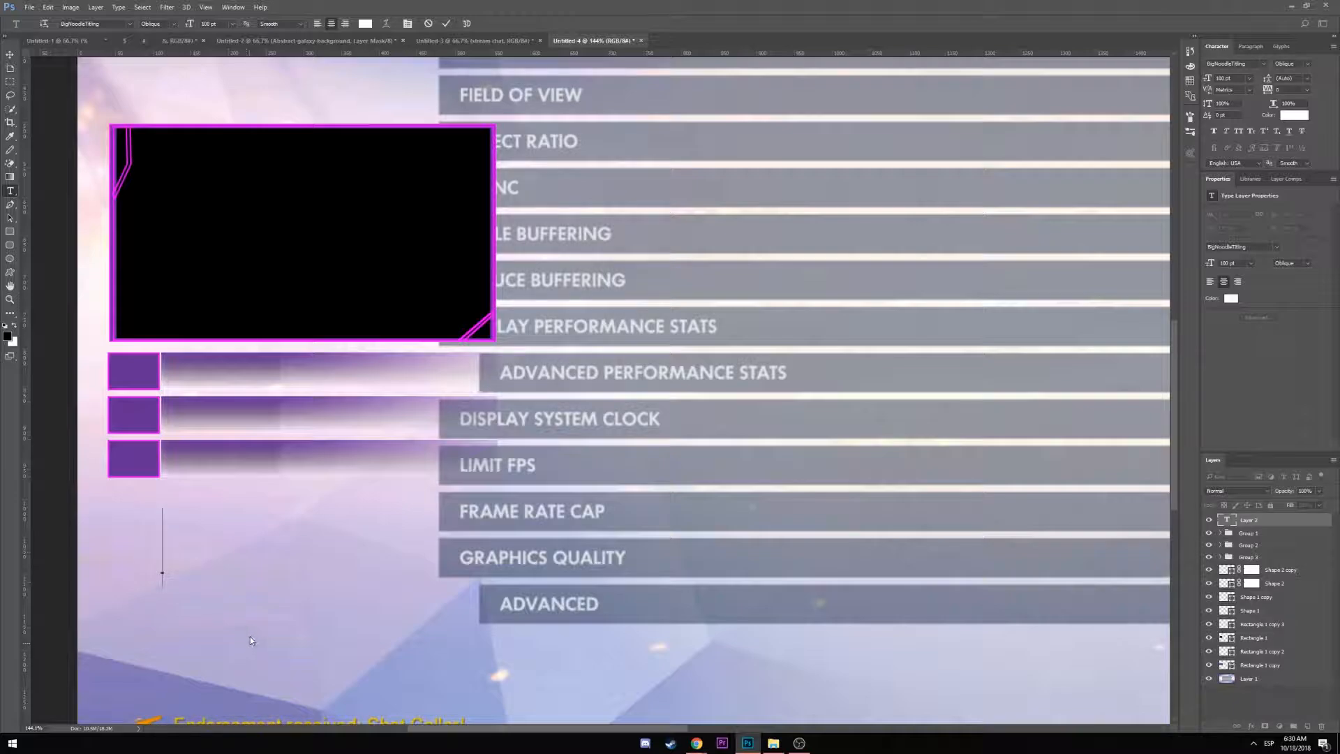
key(Escape)
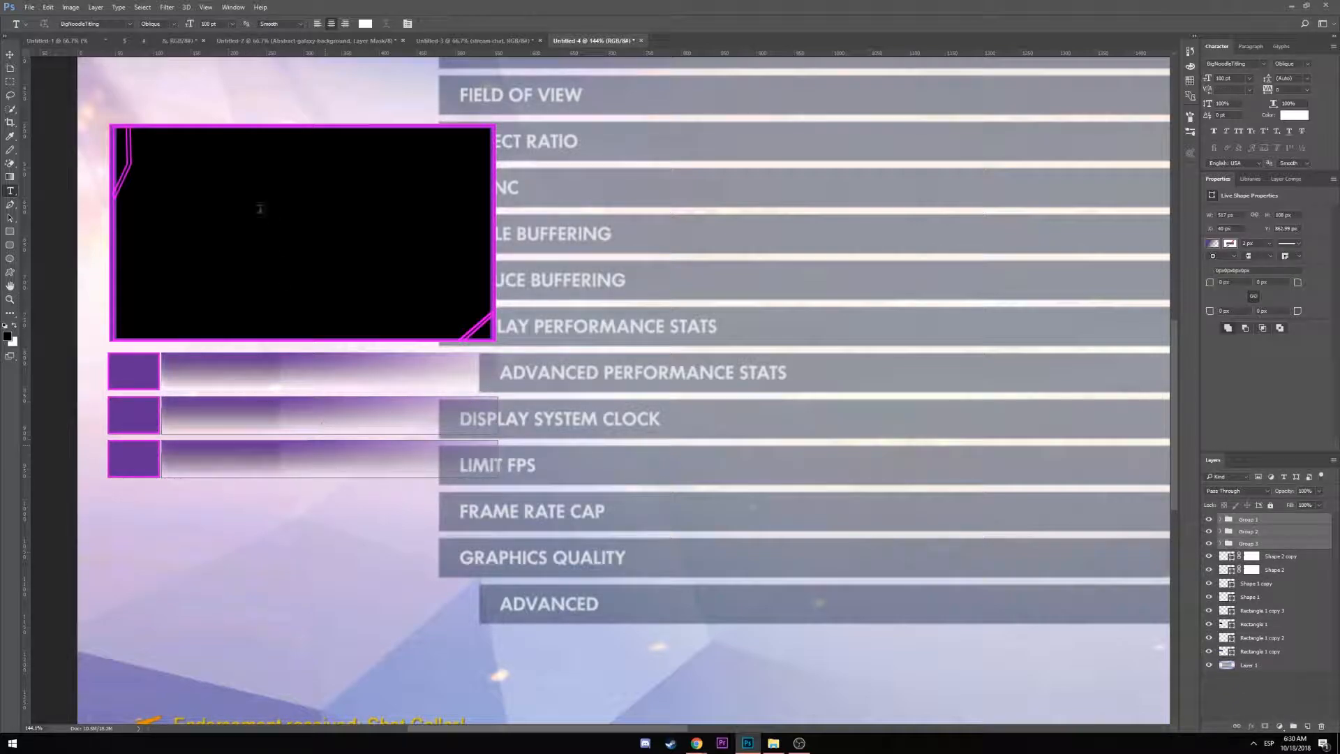
click(165, 548)
text($)
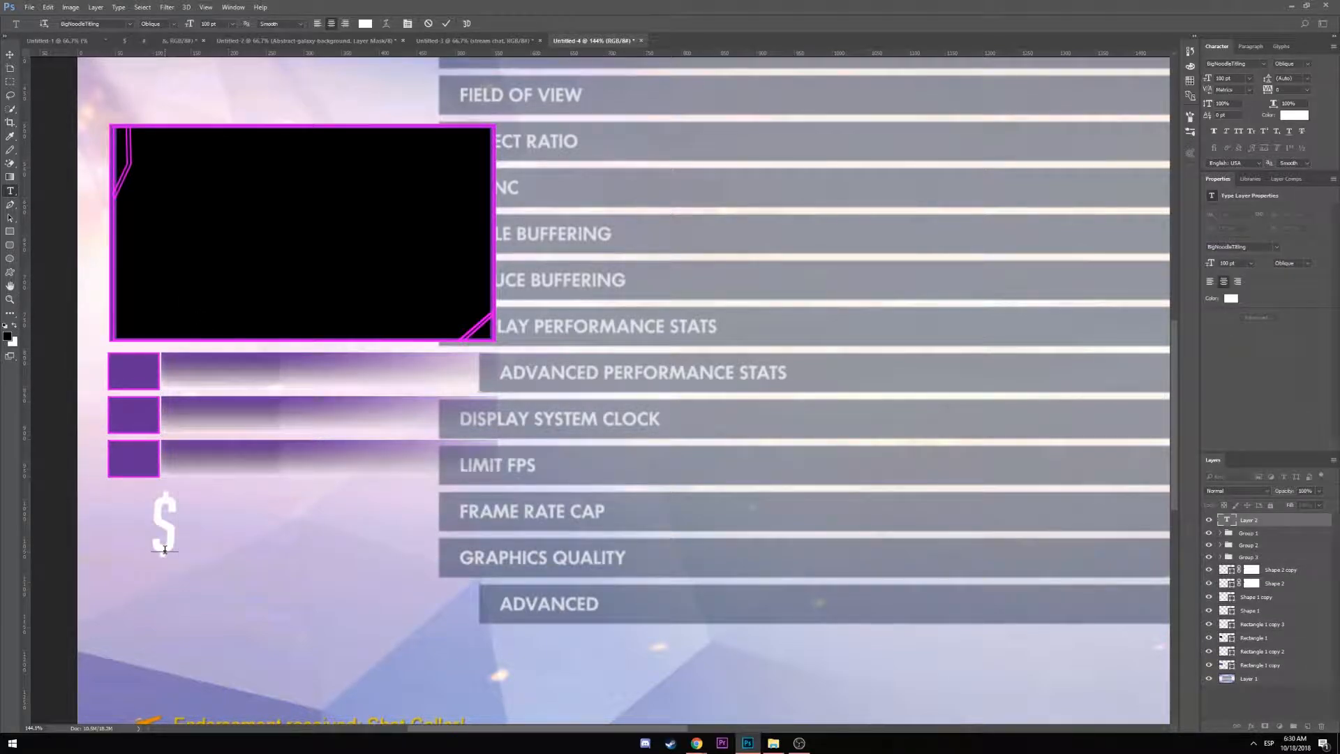
click(11, 56)
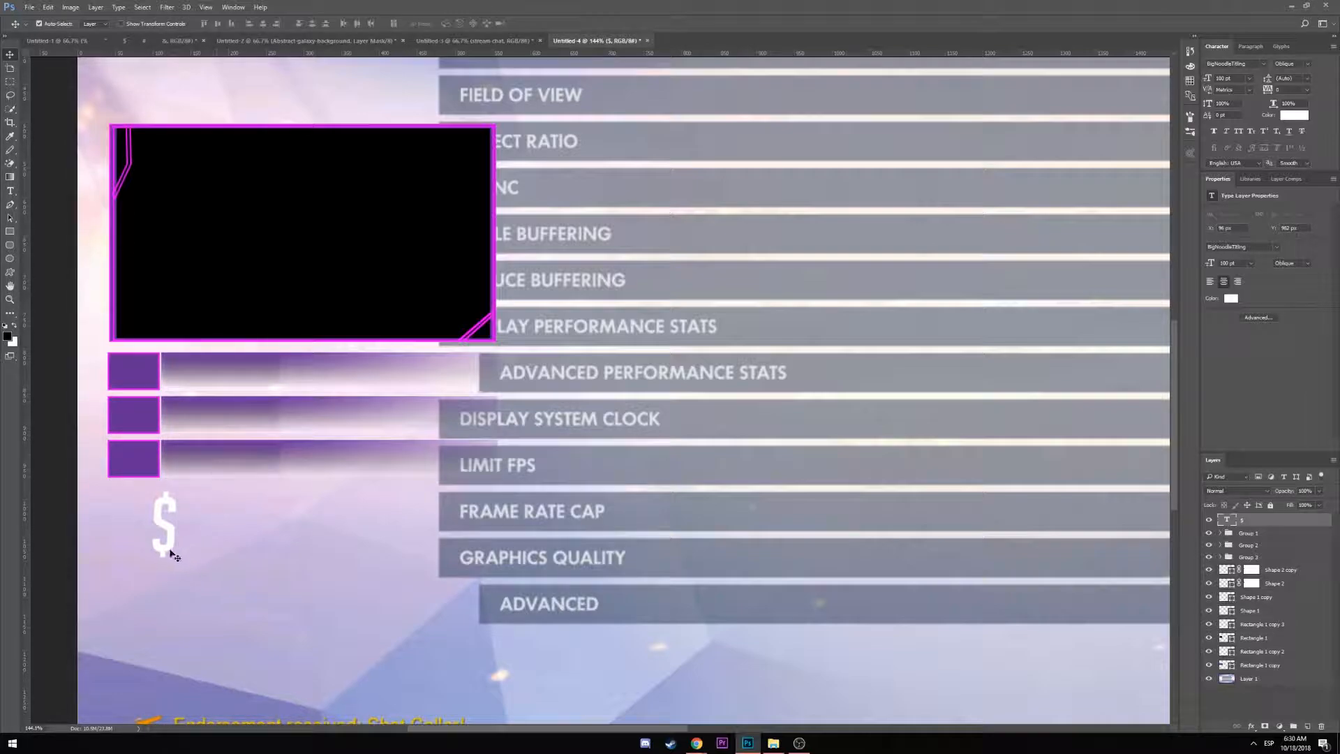
Move the dollar sign up to the purple boxes and scale it down with Free Transform
drag(171, 547, 137, 427)
key(ctrl+t)
key(Return)
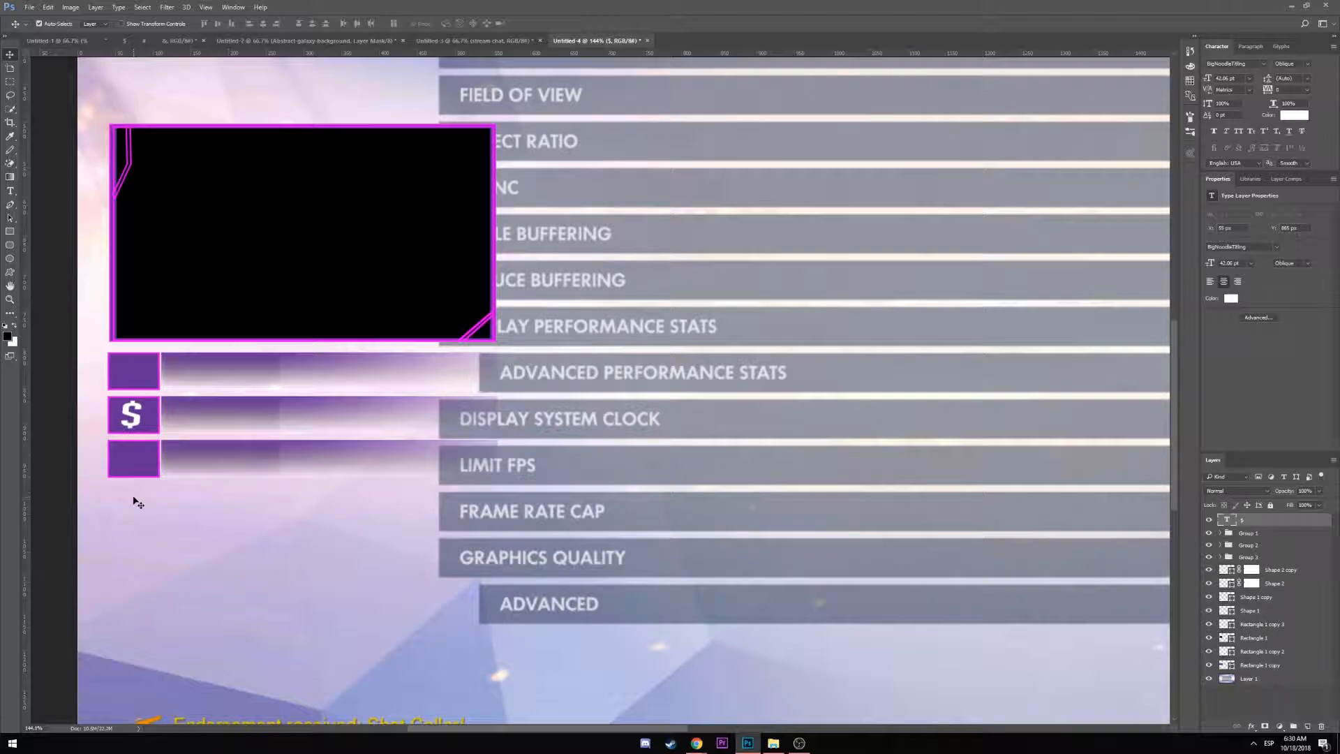
key(ctrl+t)
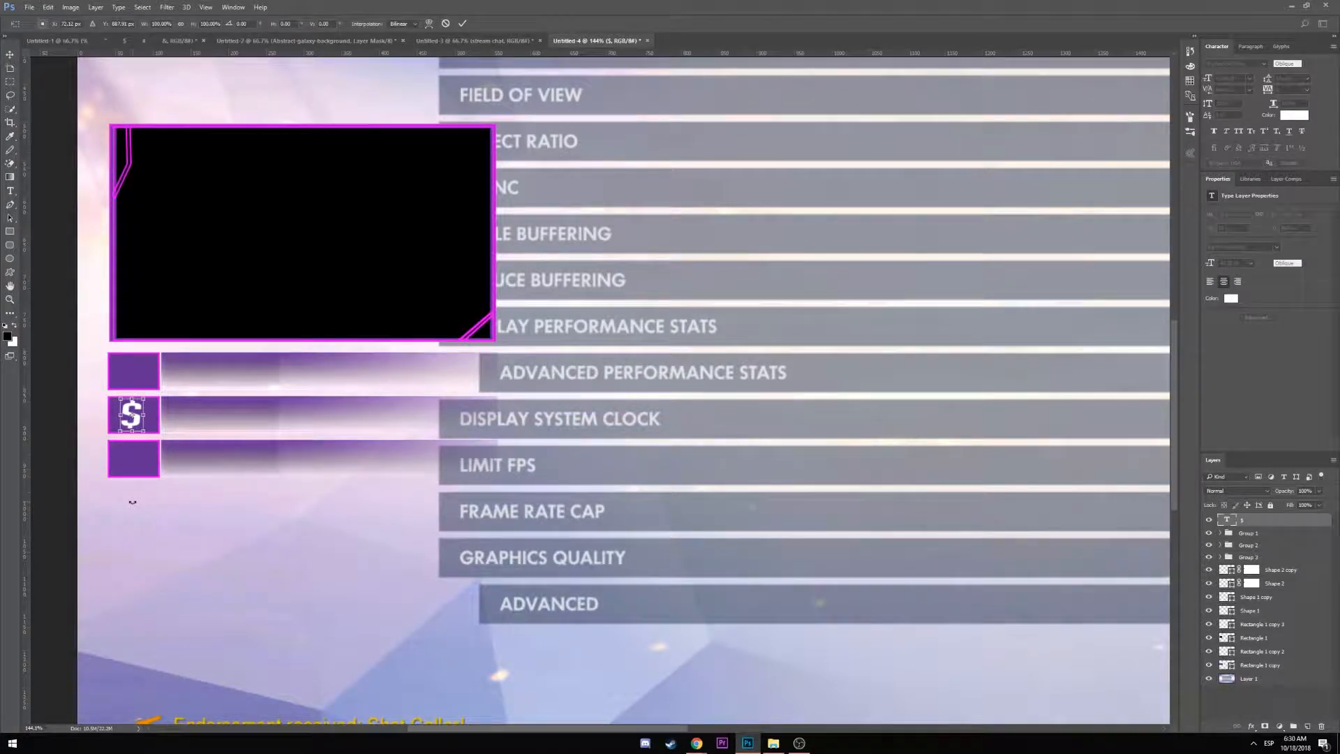
key(Return)
Duplicate the dollar sign layer twice, placing a copy in another purple box
key(ctrl+j)
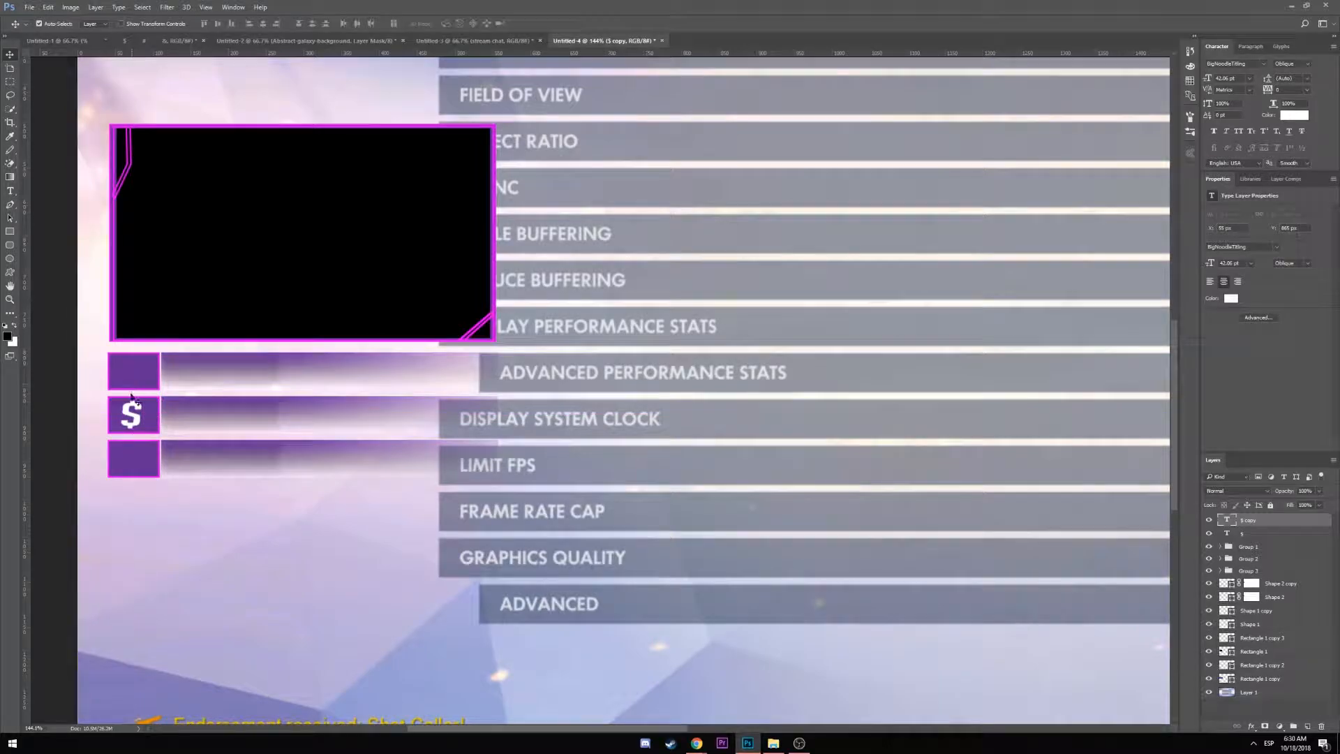
drag(132, 416, 136, 465)
key(ctrl+j)
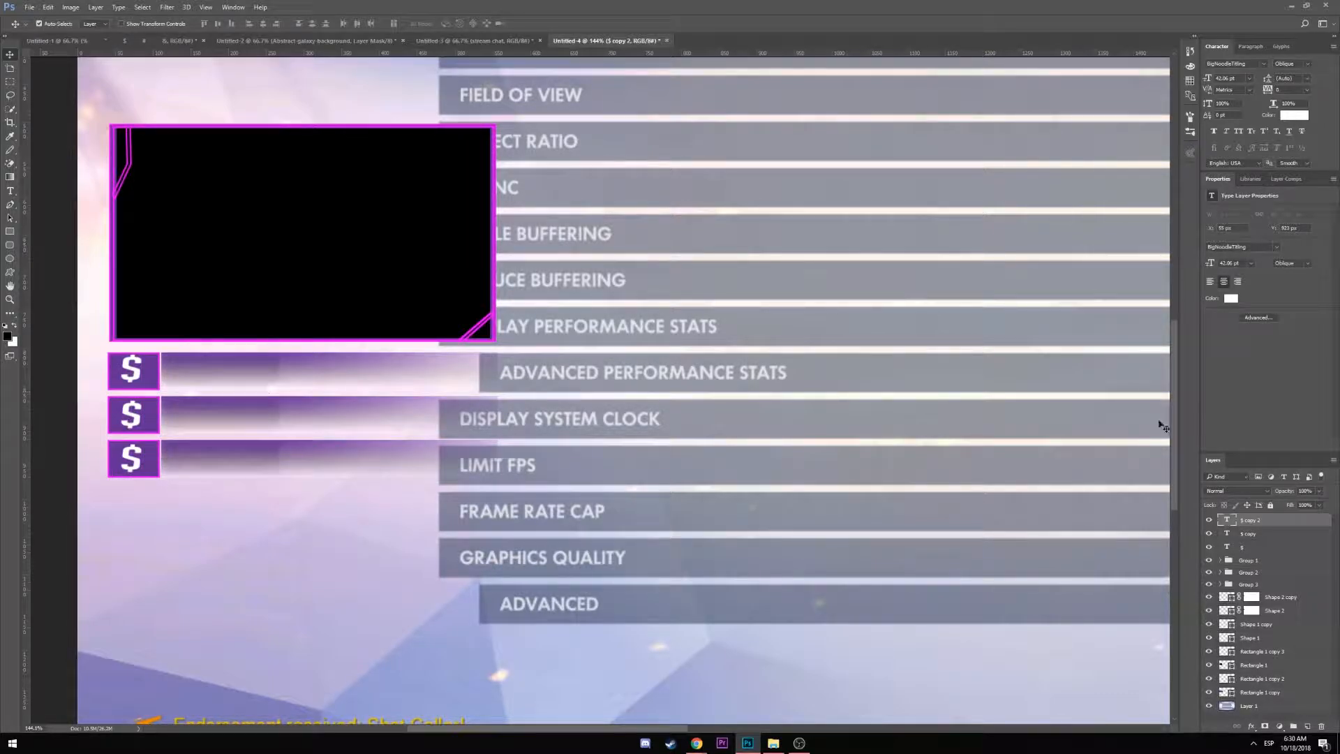
Distribute the three dollar signs' vertical centres and nudge the top and bottom ones into place
shift+click(1254, 549)
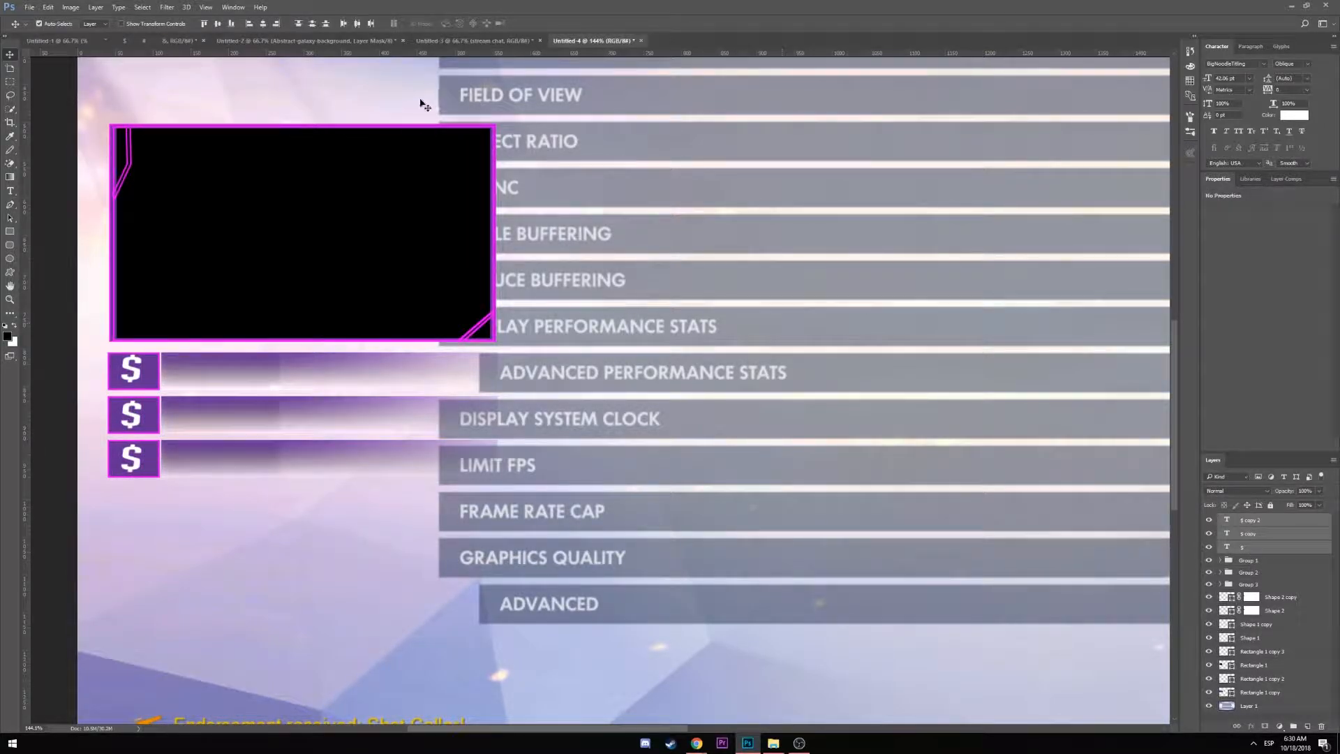
click(312, 26)
click(1259, 542)
click(1256, 522)
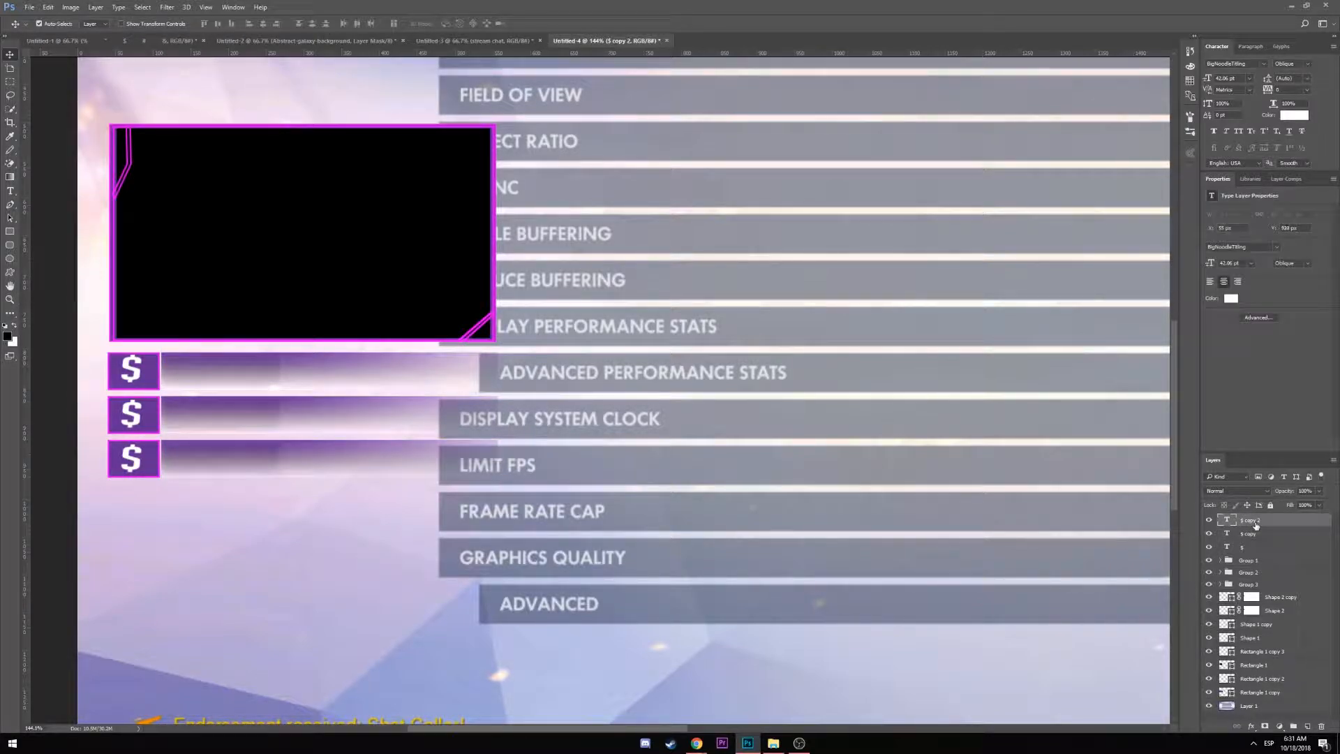
key(Up)
key(Up)
key(Down)
click(1260, 534)
key(Down)
key(Down)
key(Down)
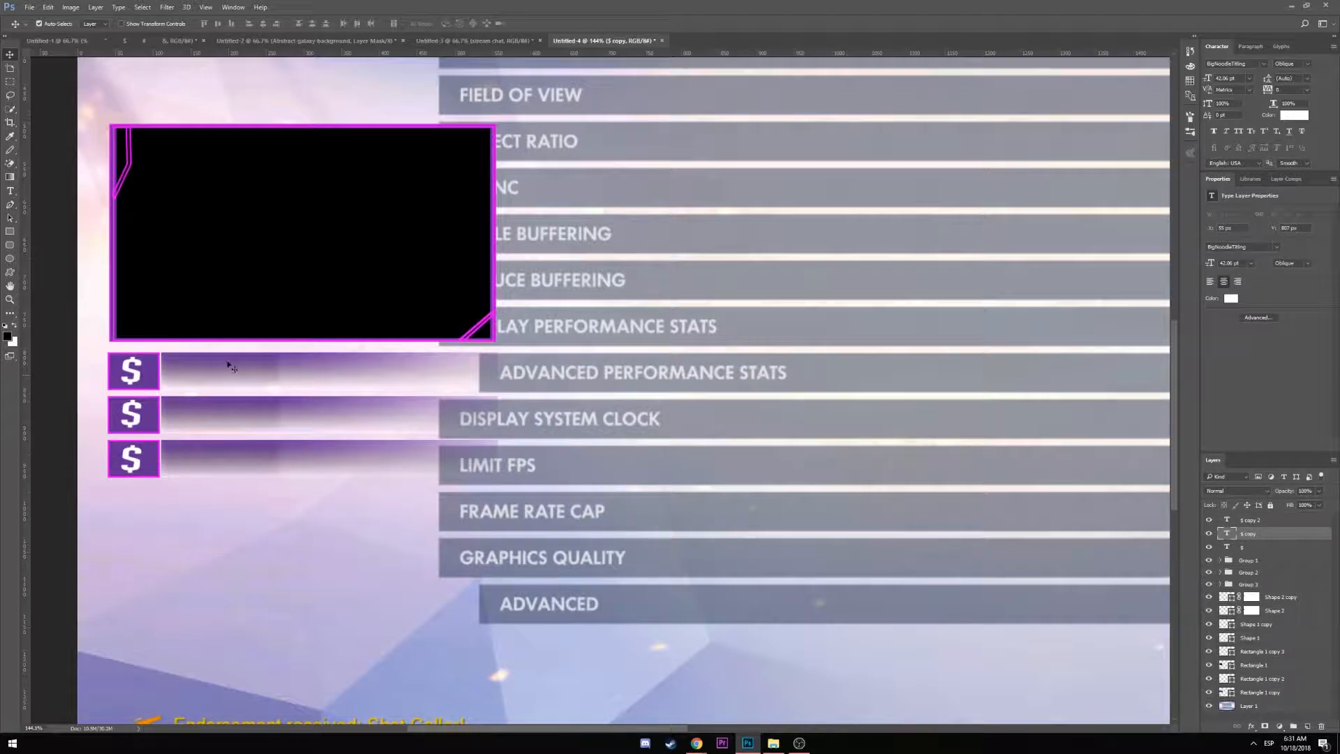
Retype the top box's dollar sign, replacing an accidental '<3' with '$'
click(10, 190)
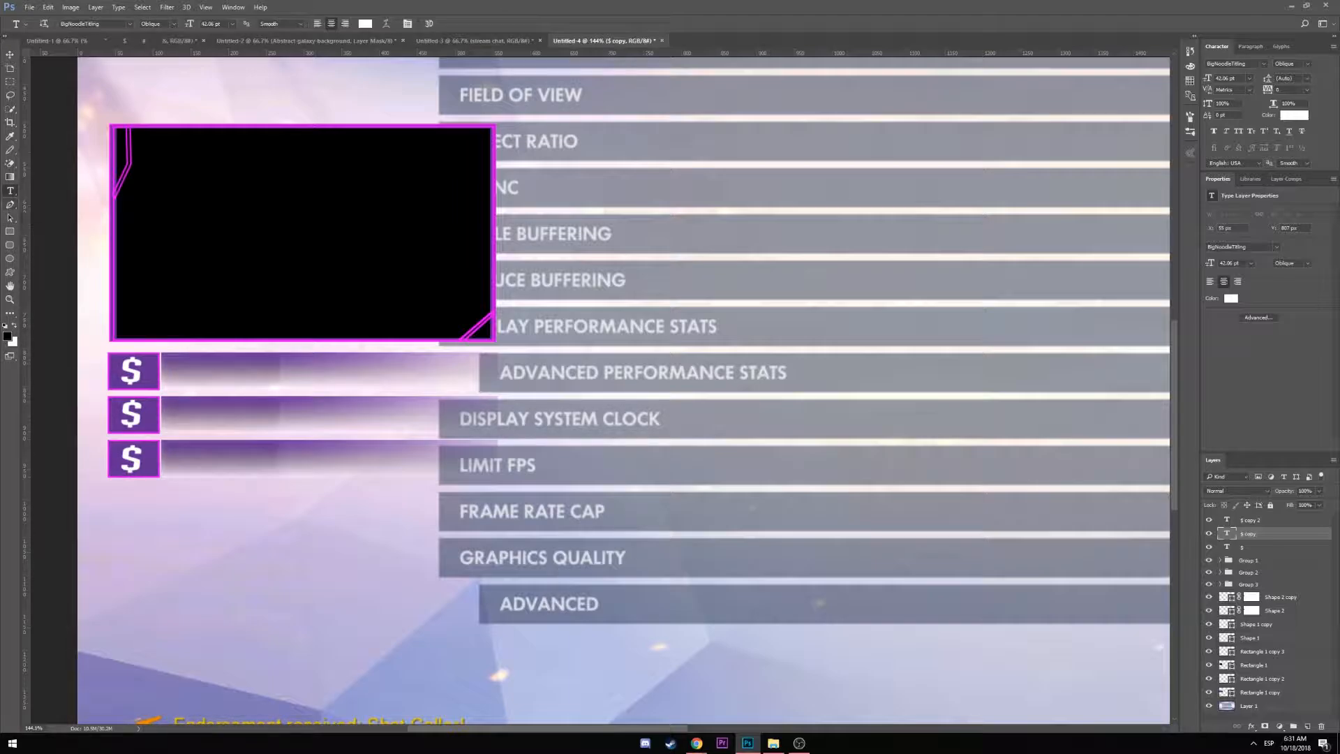
double_click(137, 366)
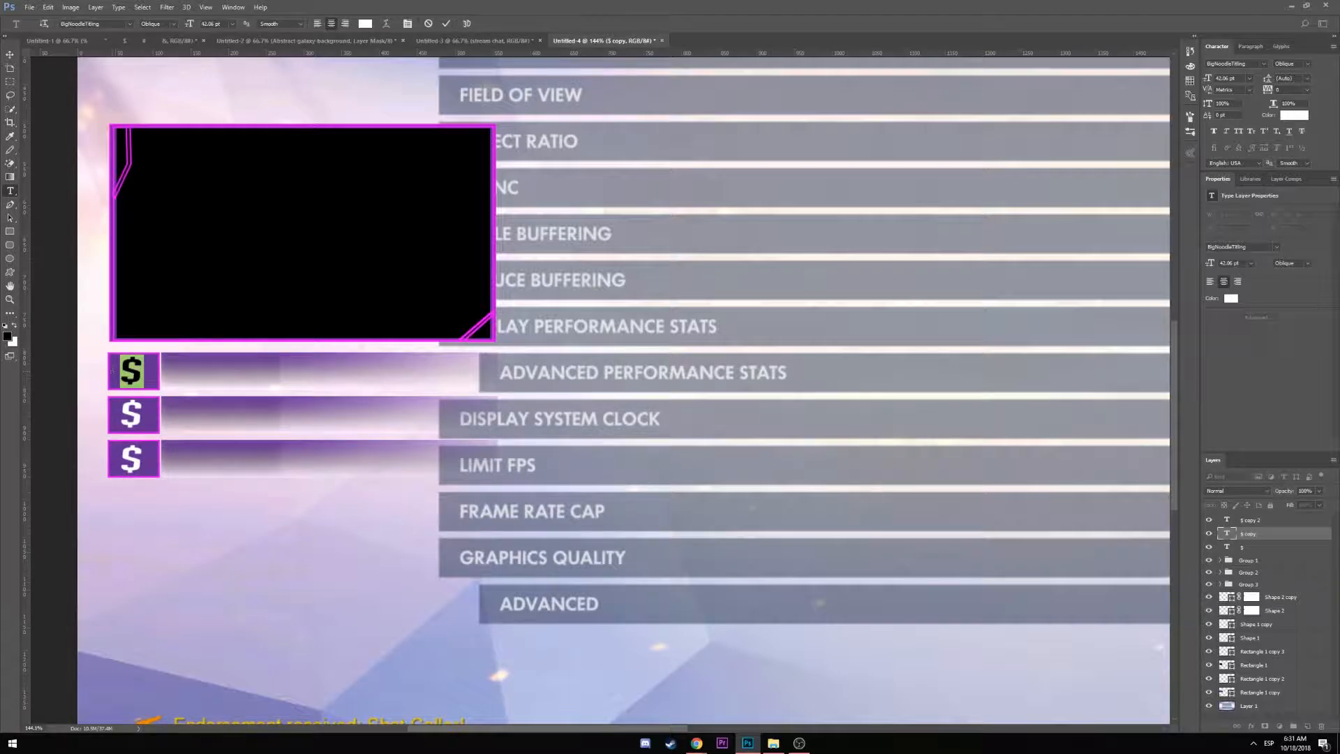
key(BackSpace)
key(alt+shift)
text(<3)
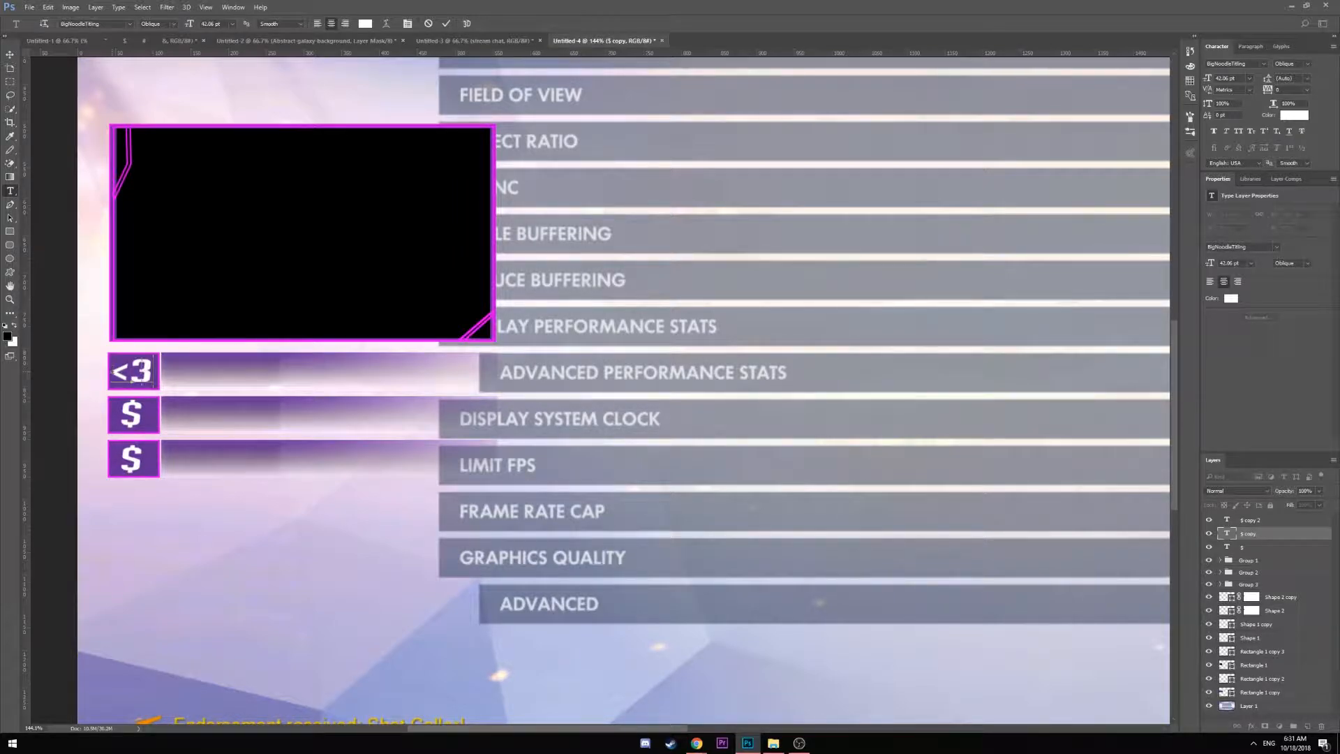
key(BackSpace)
key(BackSpace)
text($)
key(ctrl+Return)
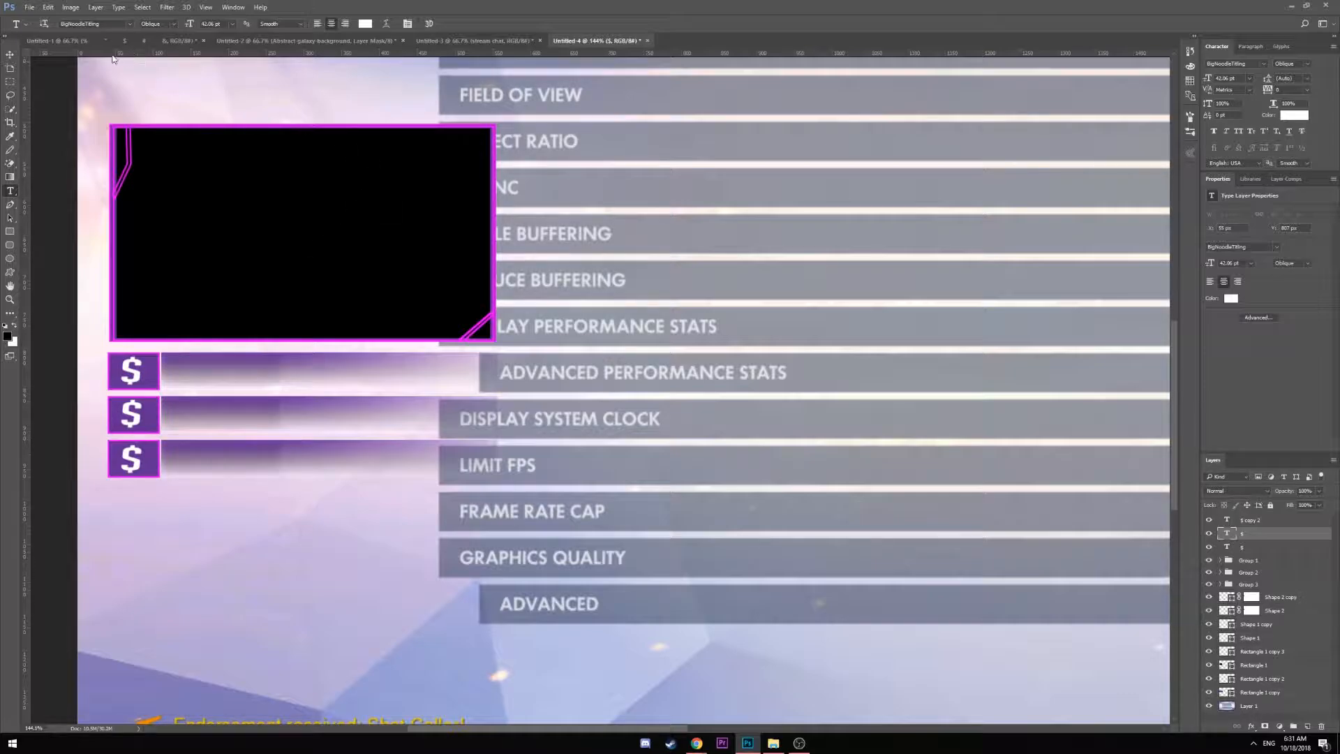
click(129, 24)
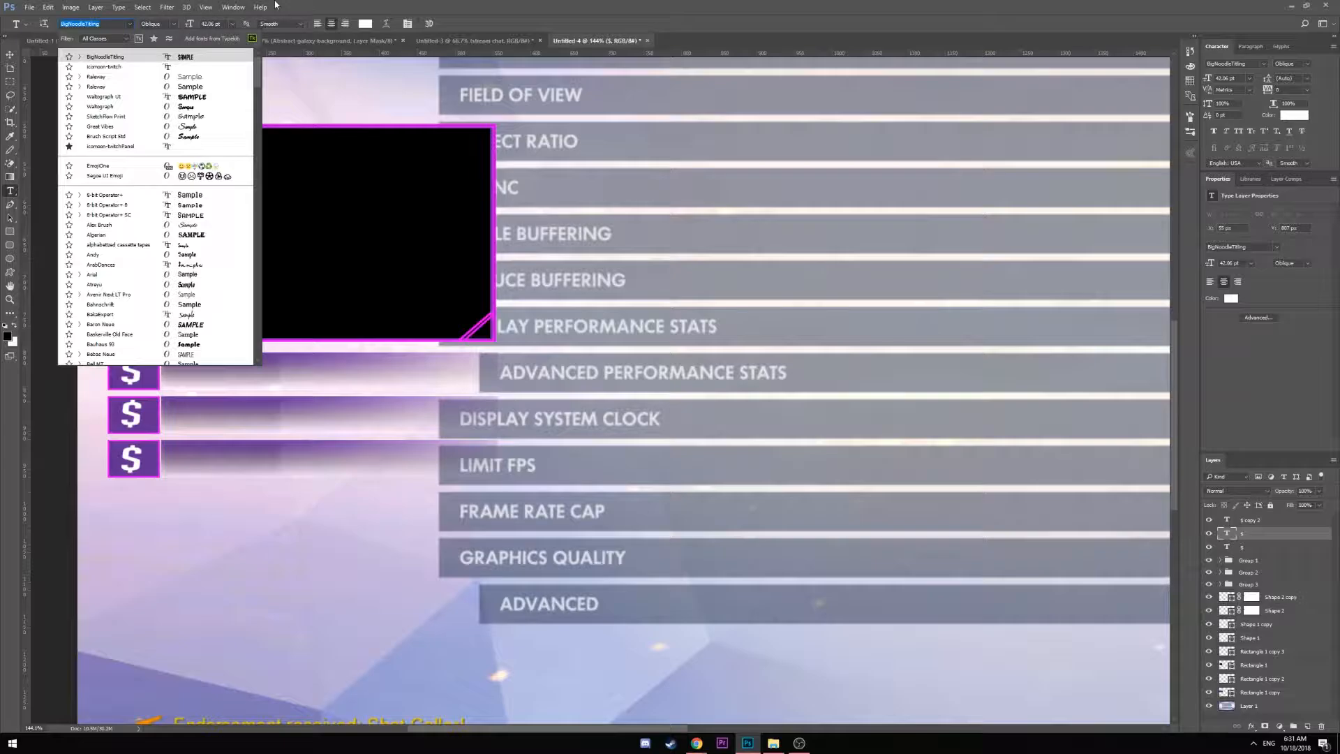
click(351, 5)
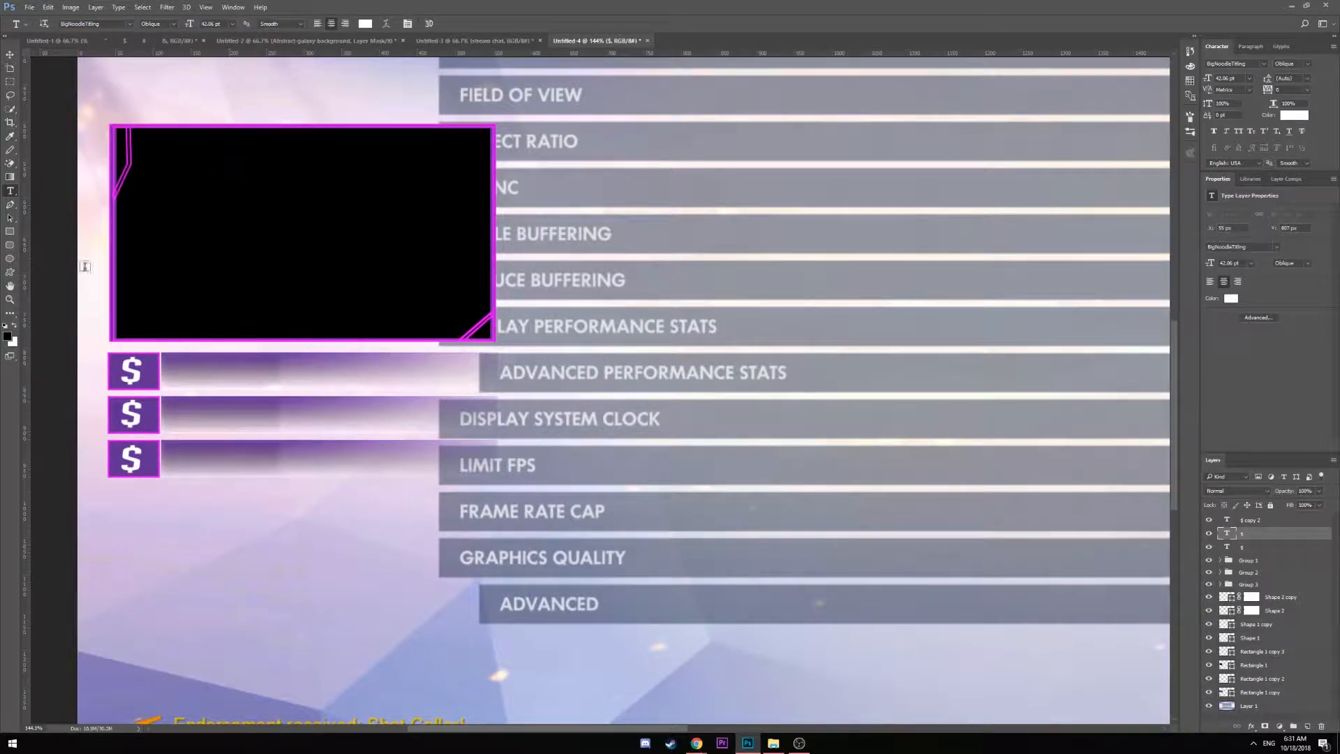
click(129, 24)
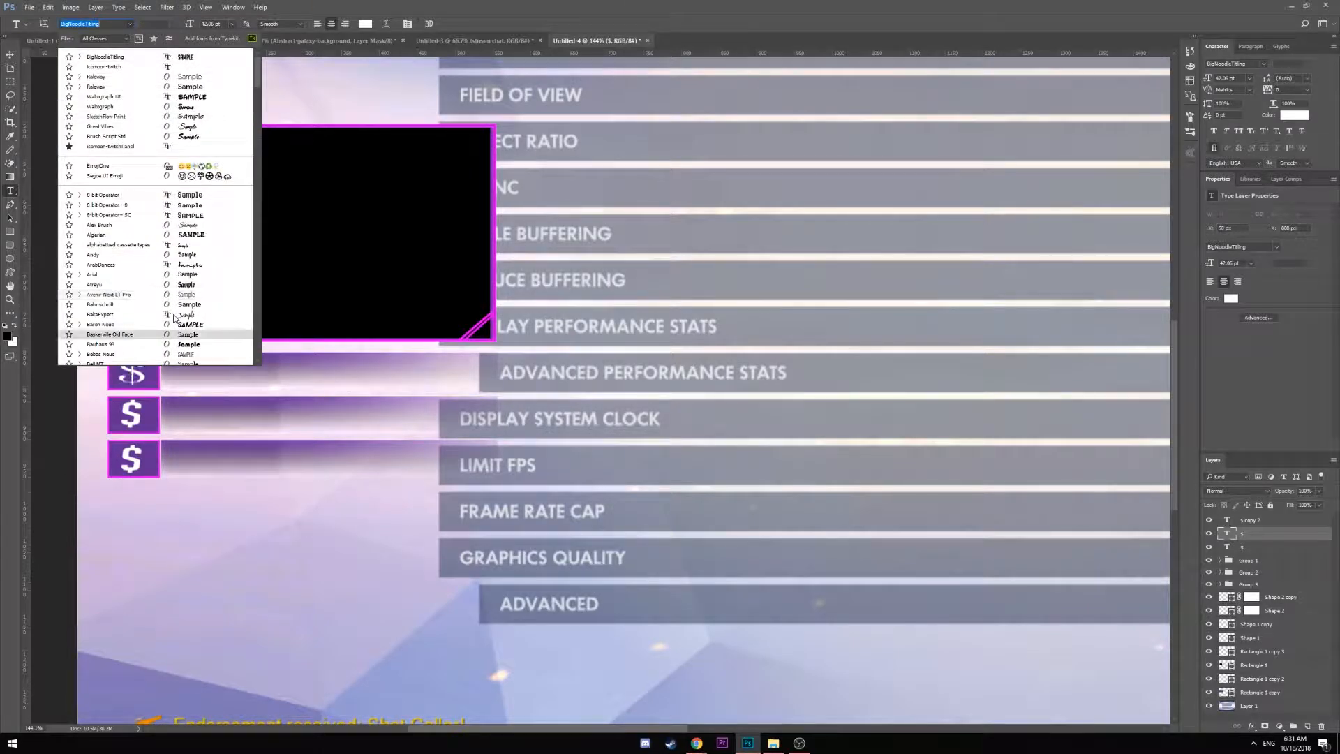
text(icon)
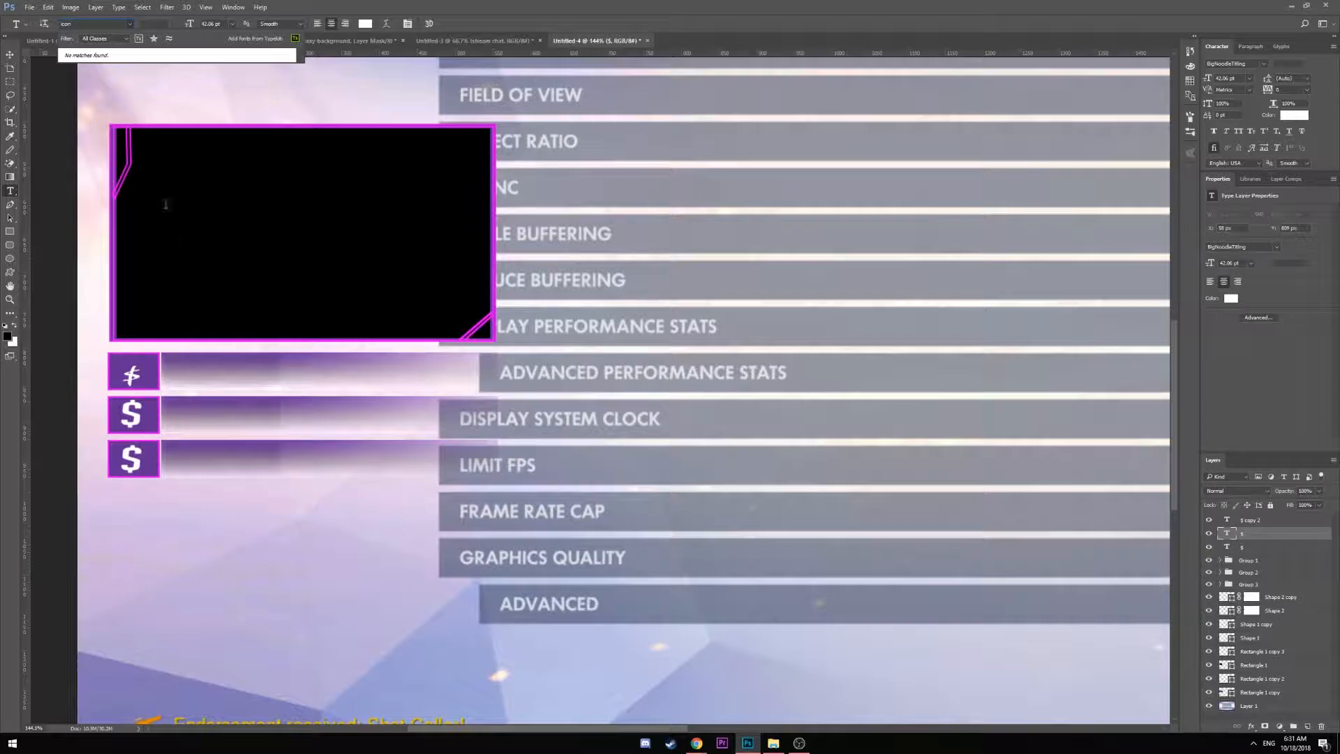
key(BackSpace)
key(BackSpace)
text(o)
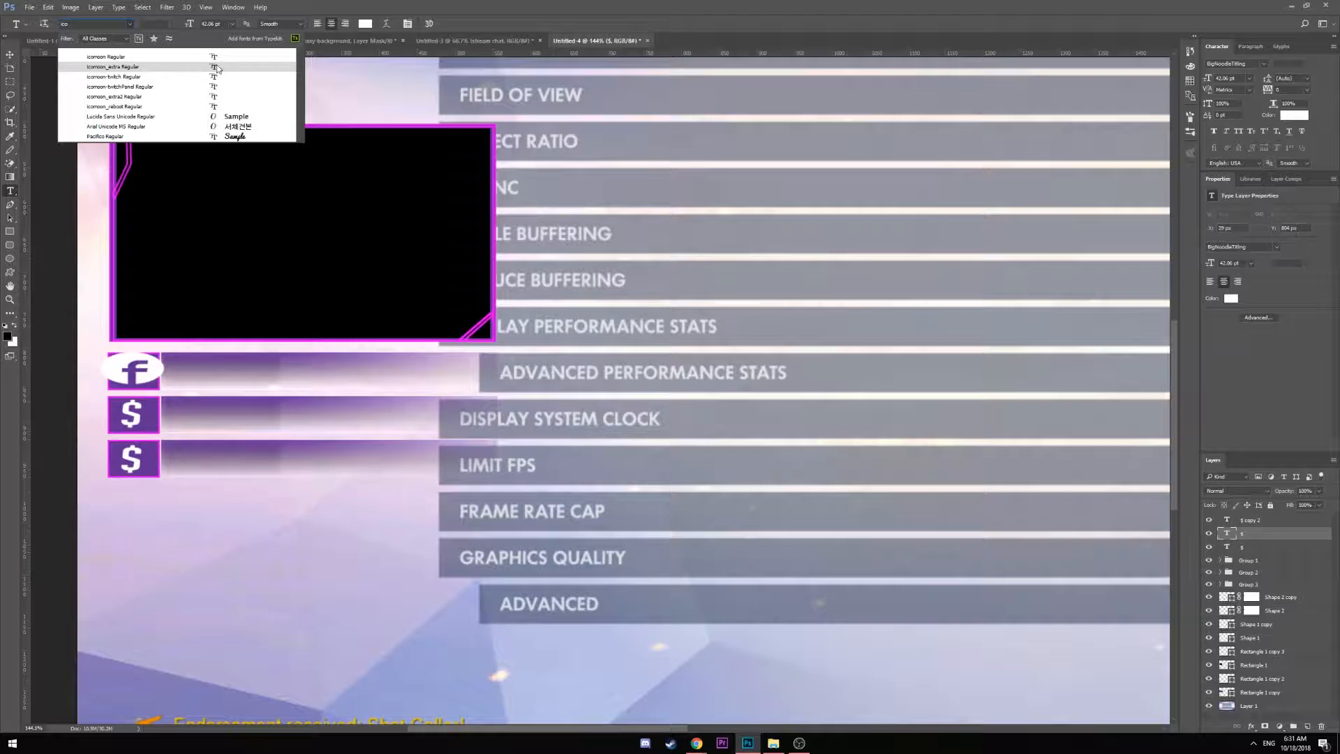
click(571, 6)
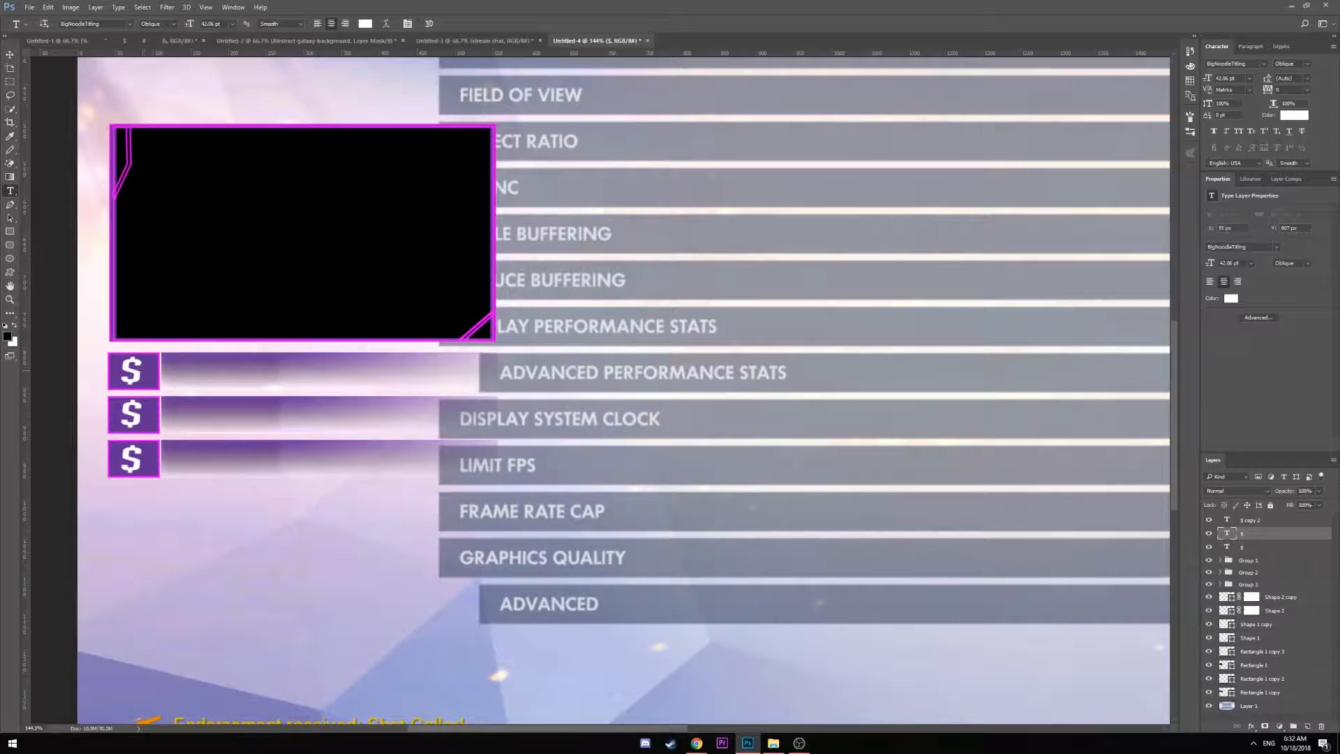
double_click(139, 364)
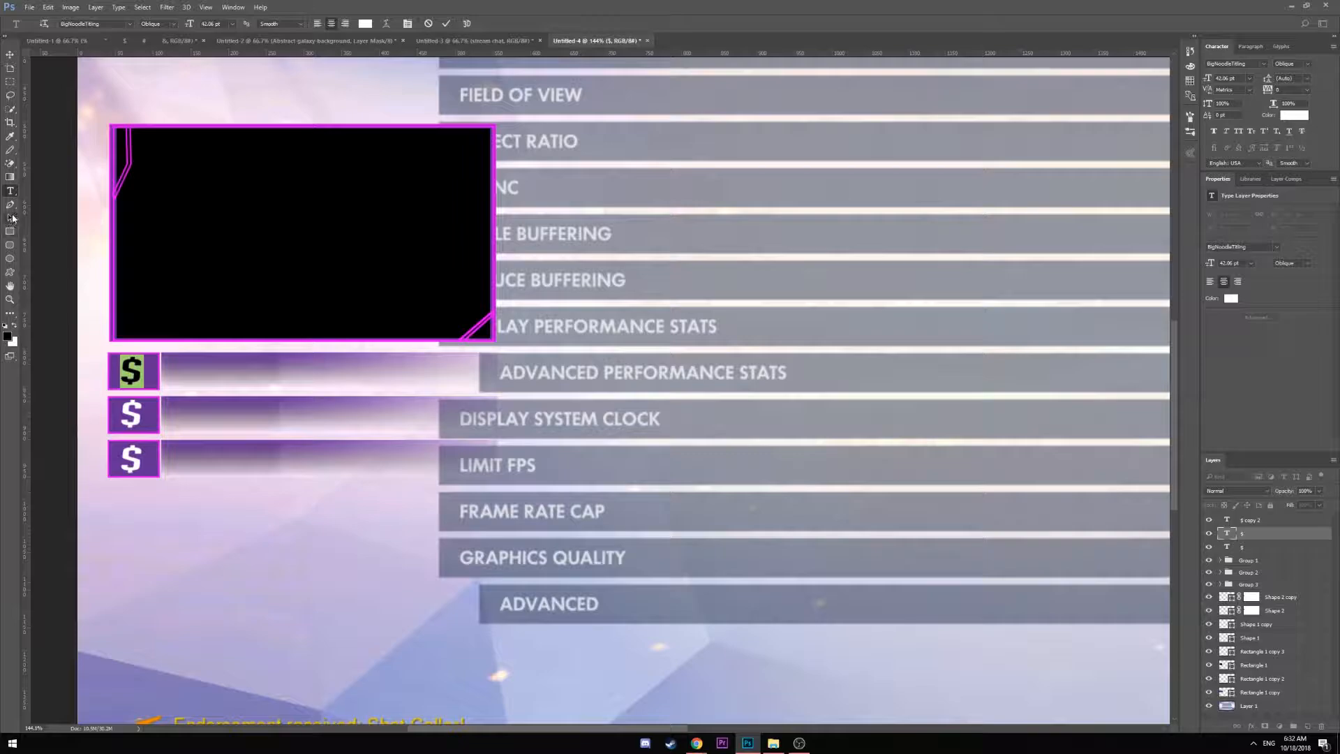
Add a 'FOLLOWER' text layer and set it to 72 pt
click(194, 377)
click(192, 377)
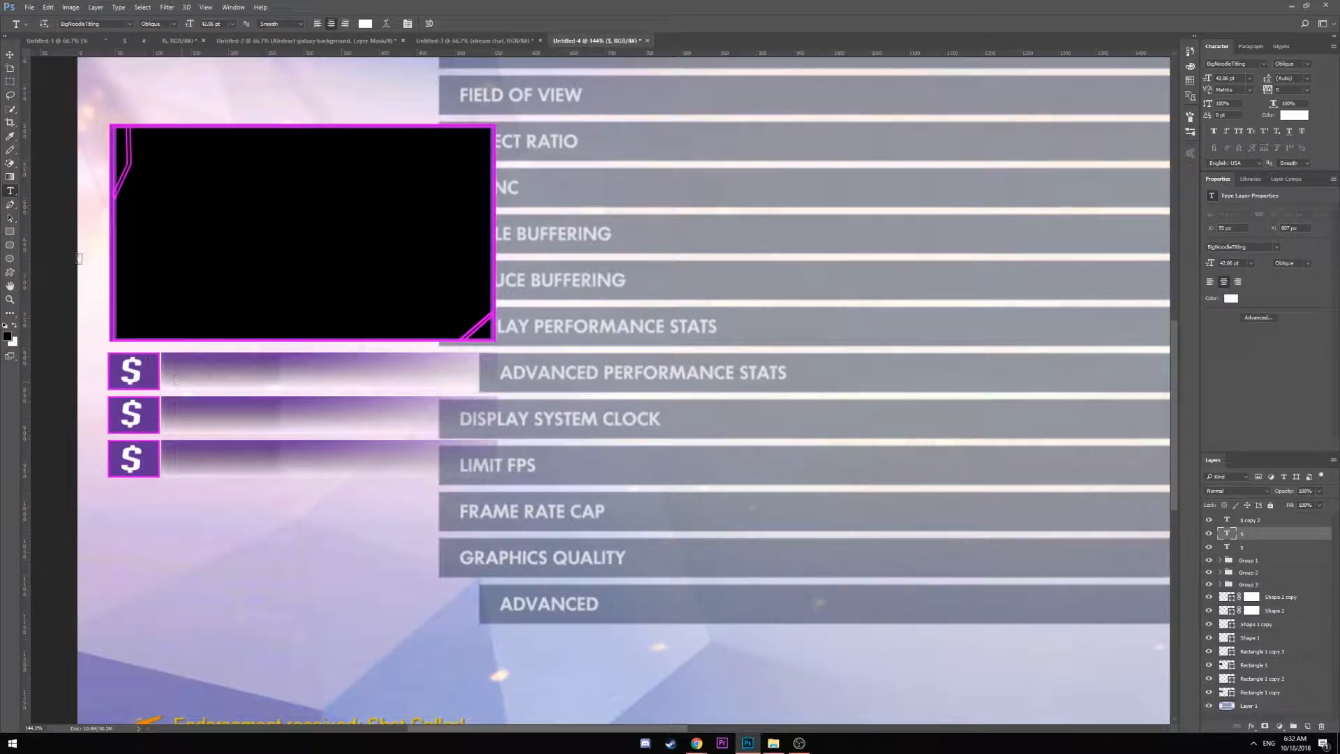
text(FOLLOREWE)
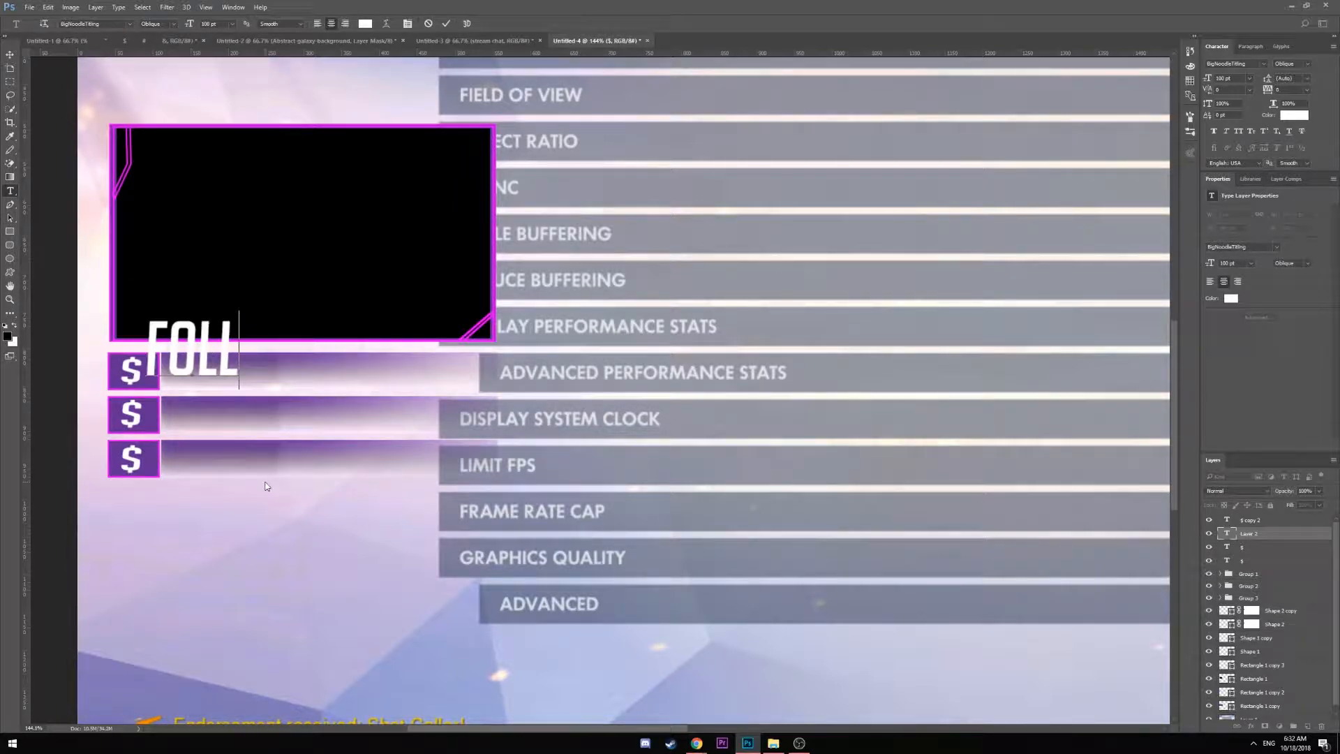
key(BackSpace)
key(BackSpace)
key(BackSpace)
key(BackSpace)
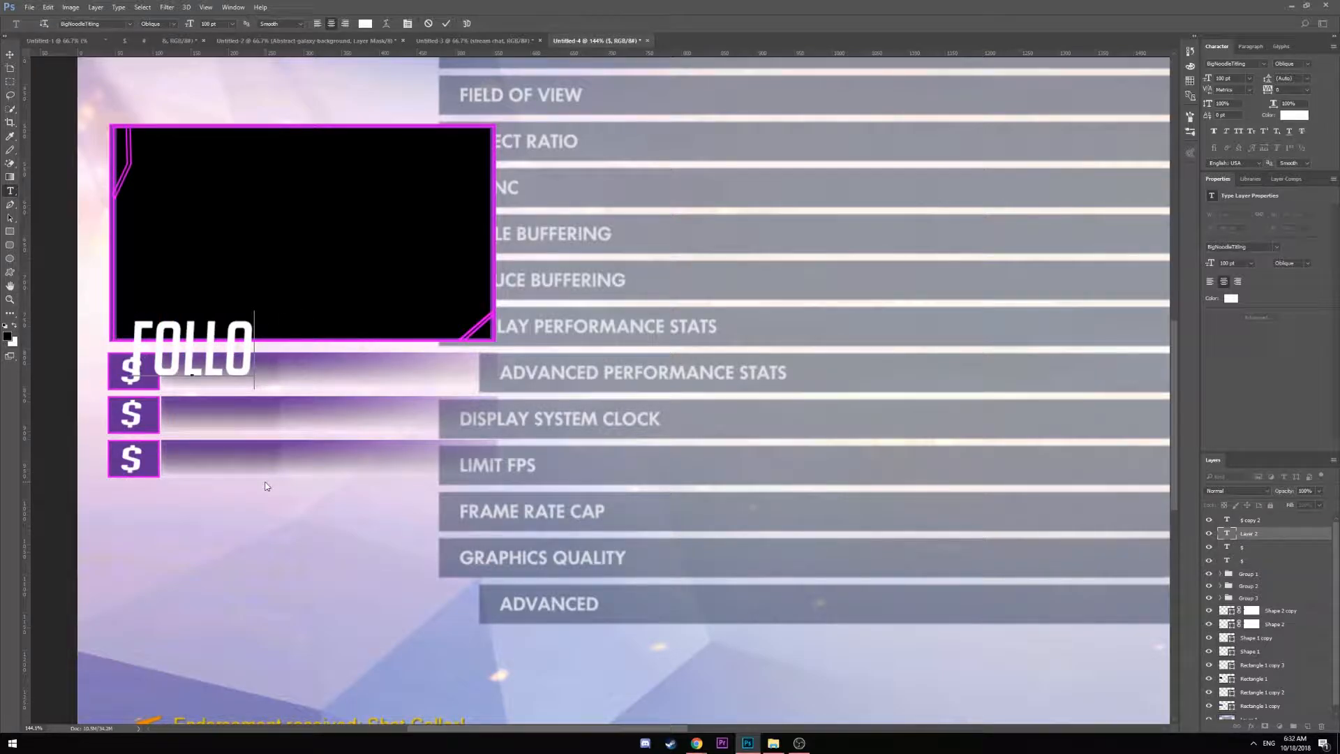
text(WER)
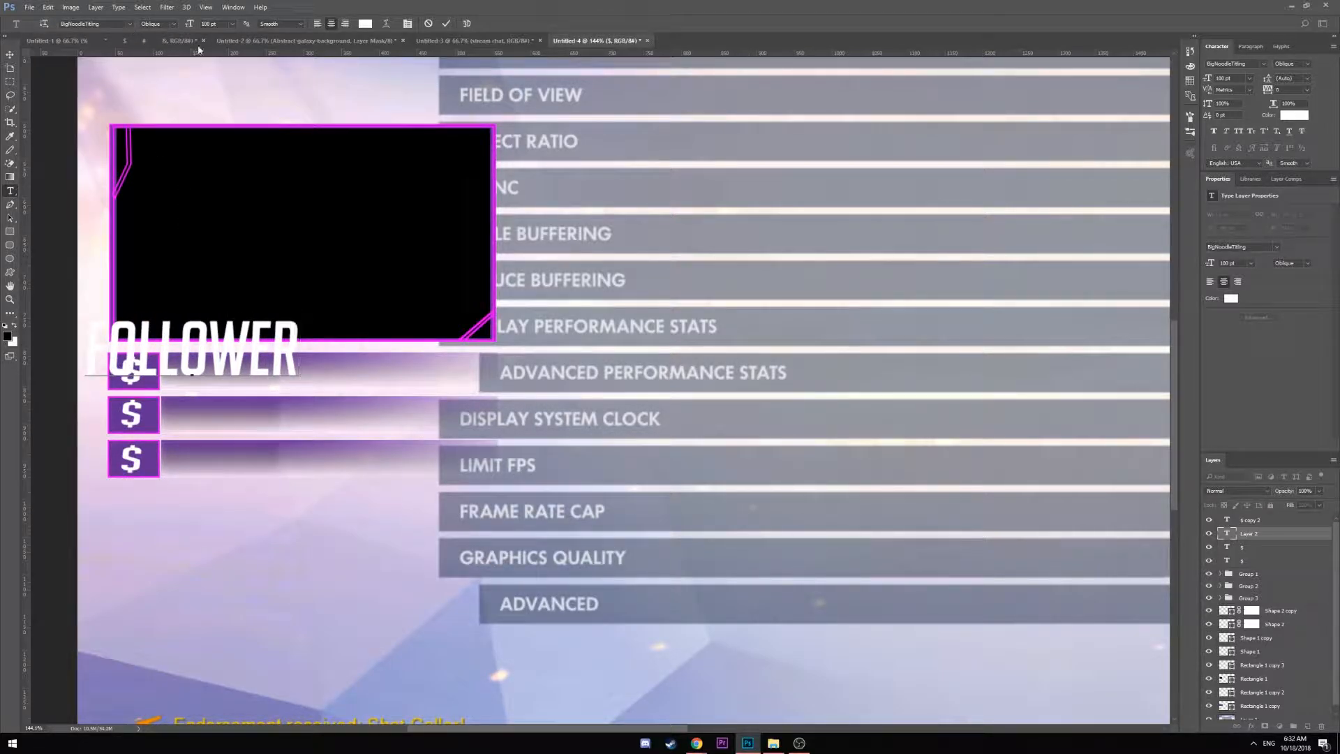
click(173, 25)
click(157, 42)
drag(296, 341, 85, 346)
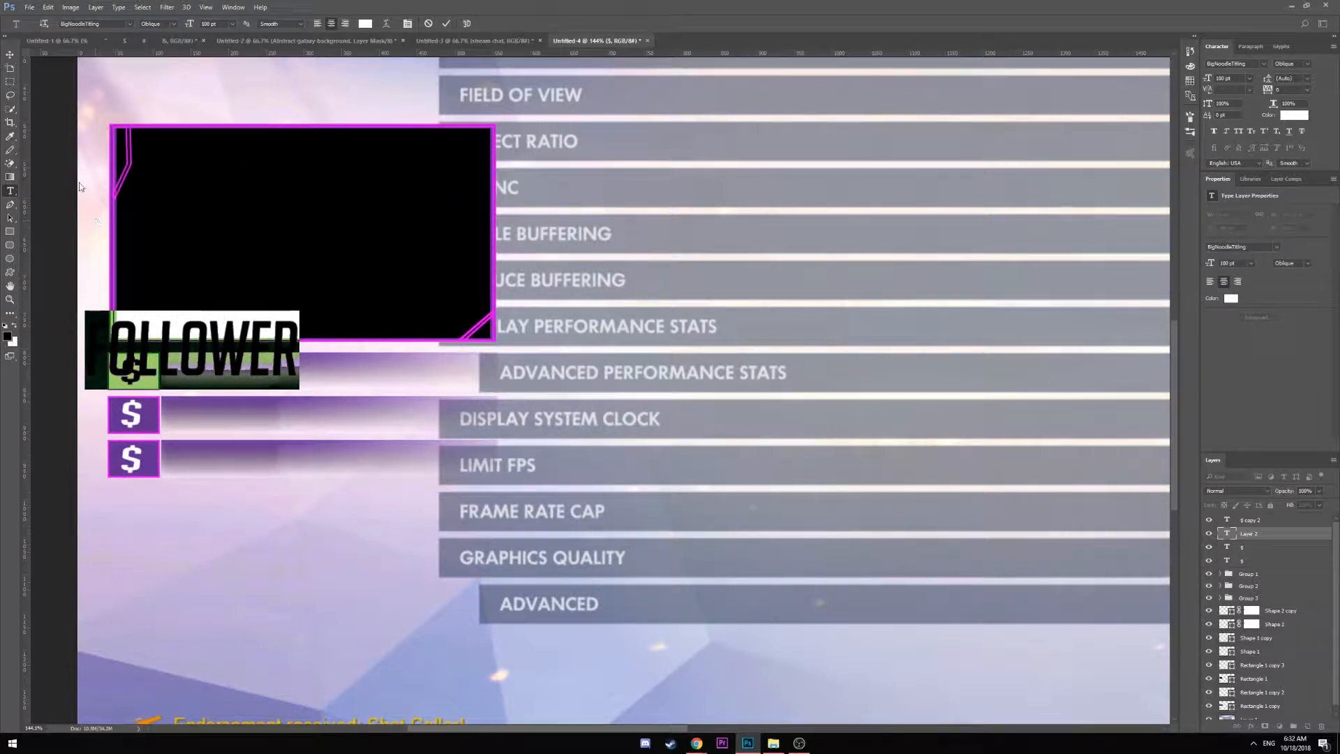
click(231, 24)
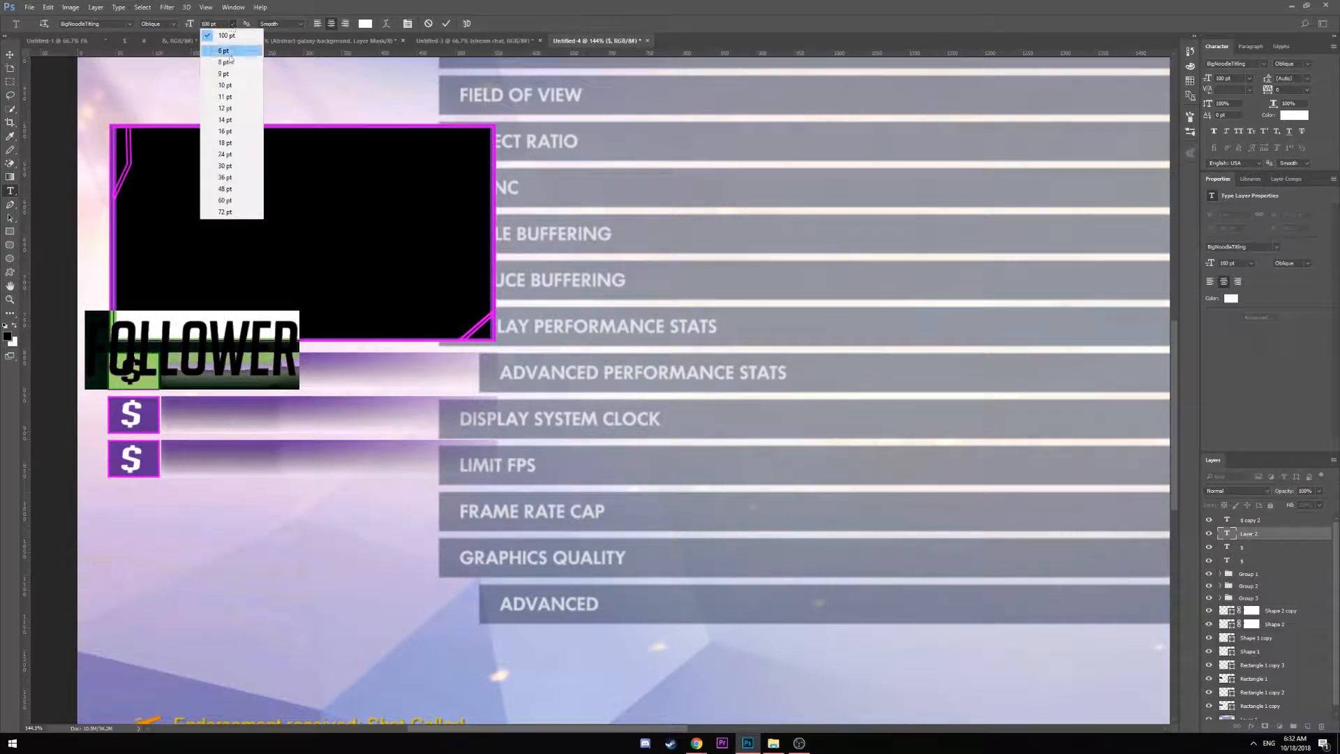
click(232, 212)
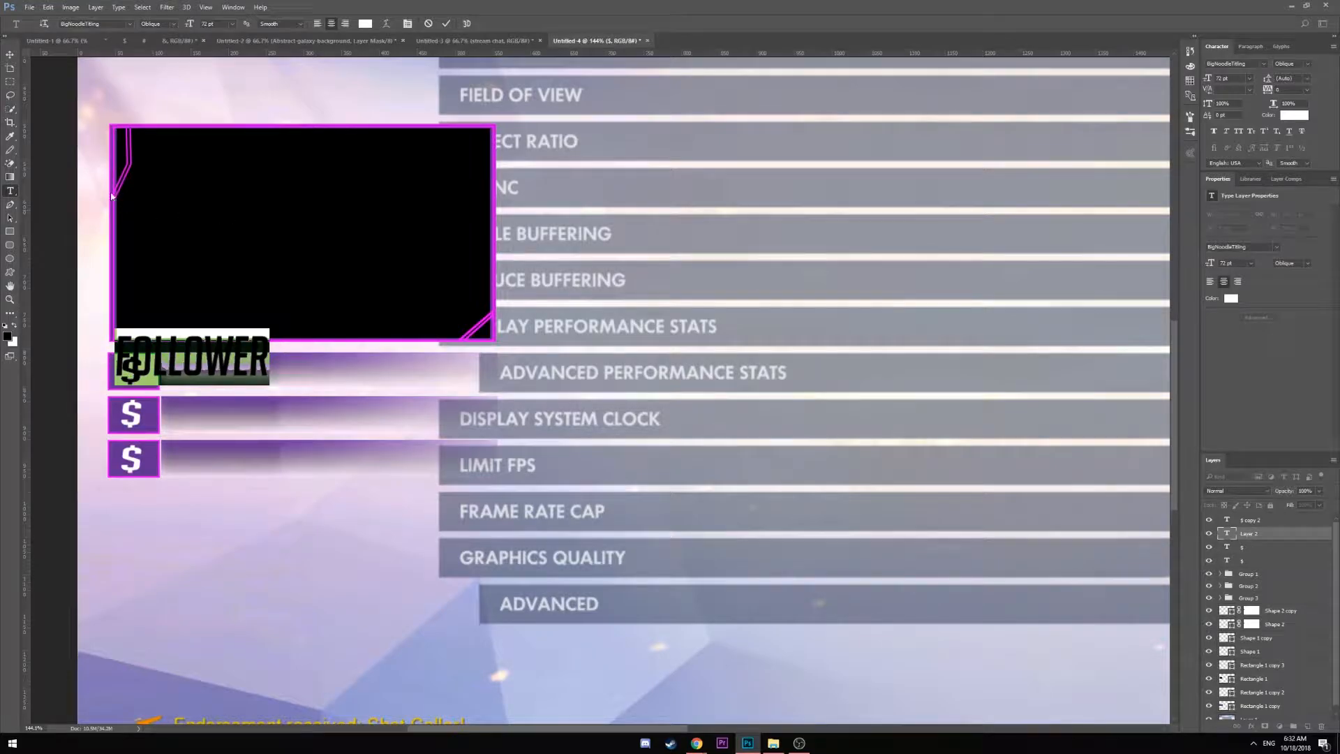
Move FOLLOWER beside the first $ box, trying 100 pt but reverting it
click(9, 55)
drag(181, 369, 230, 377)
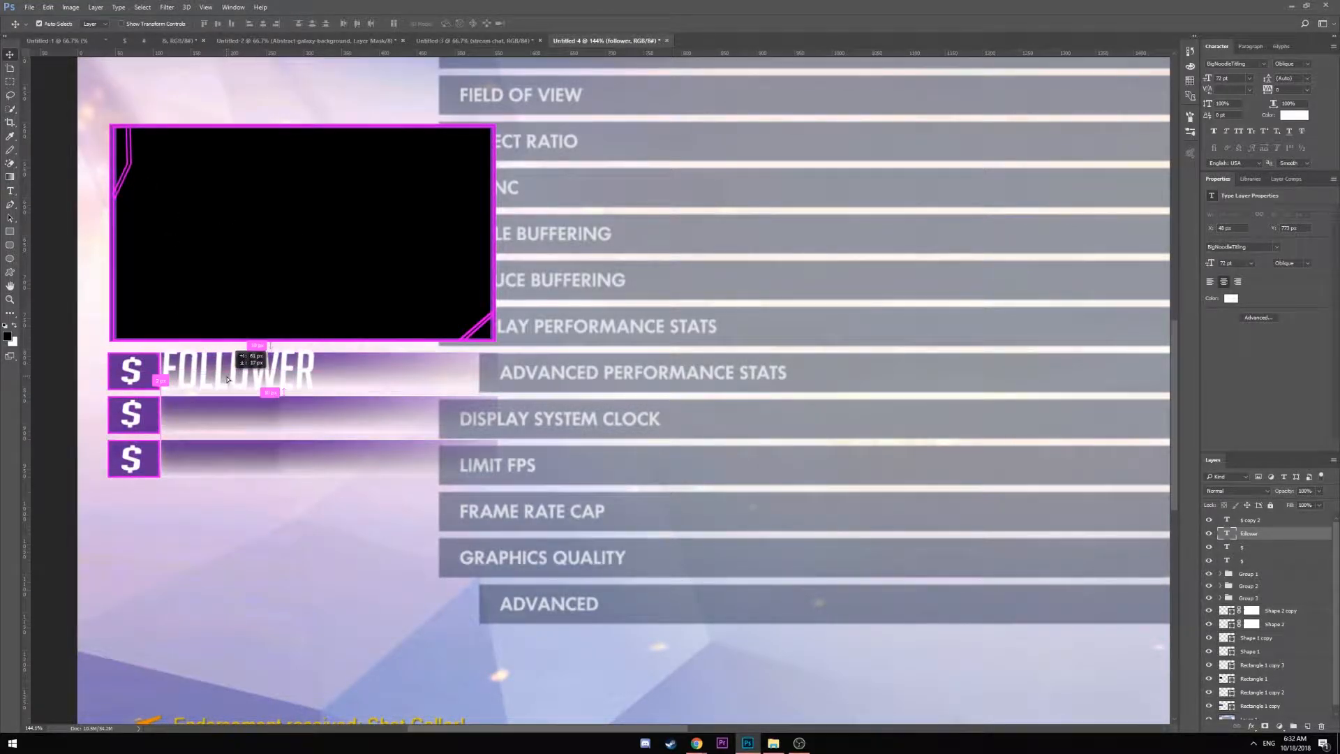
click(10, 190)
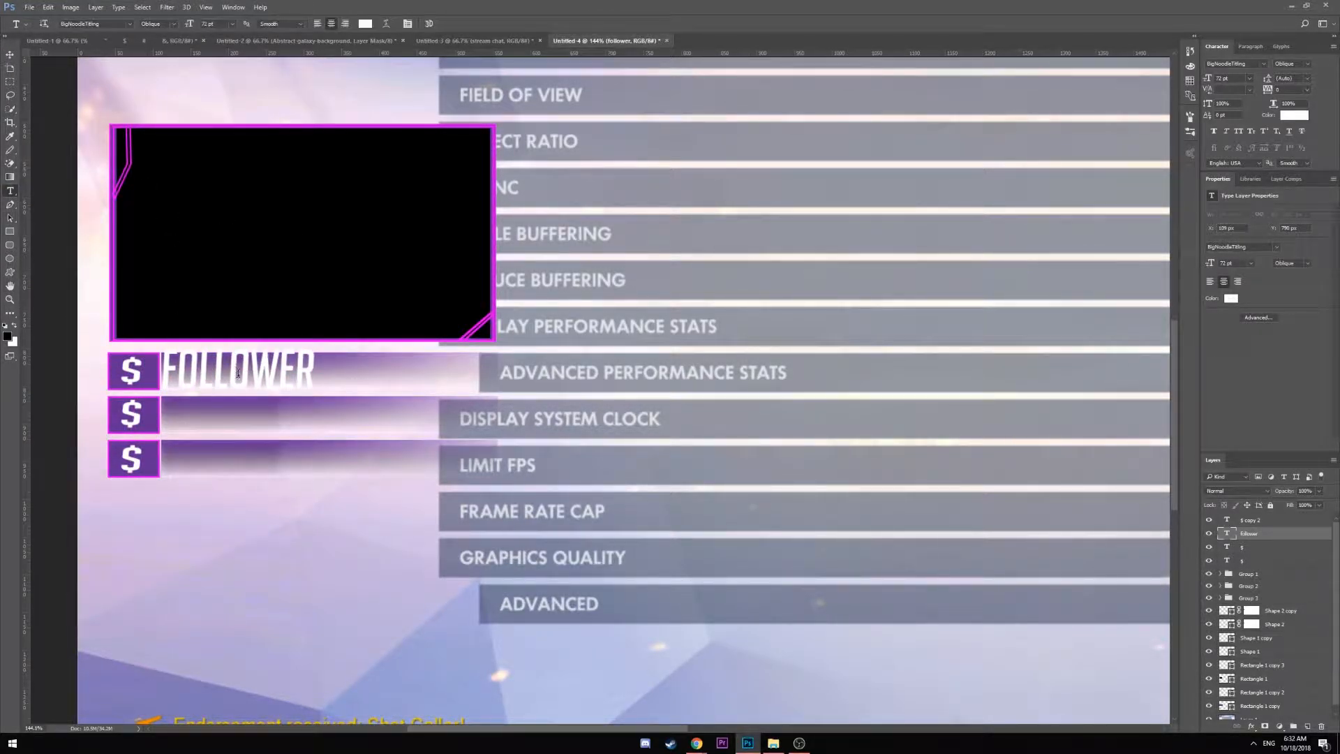
click(257, 379)
double_click(257, 379)
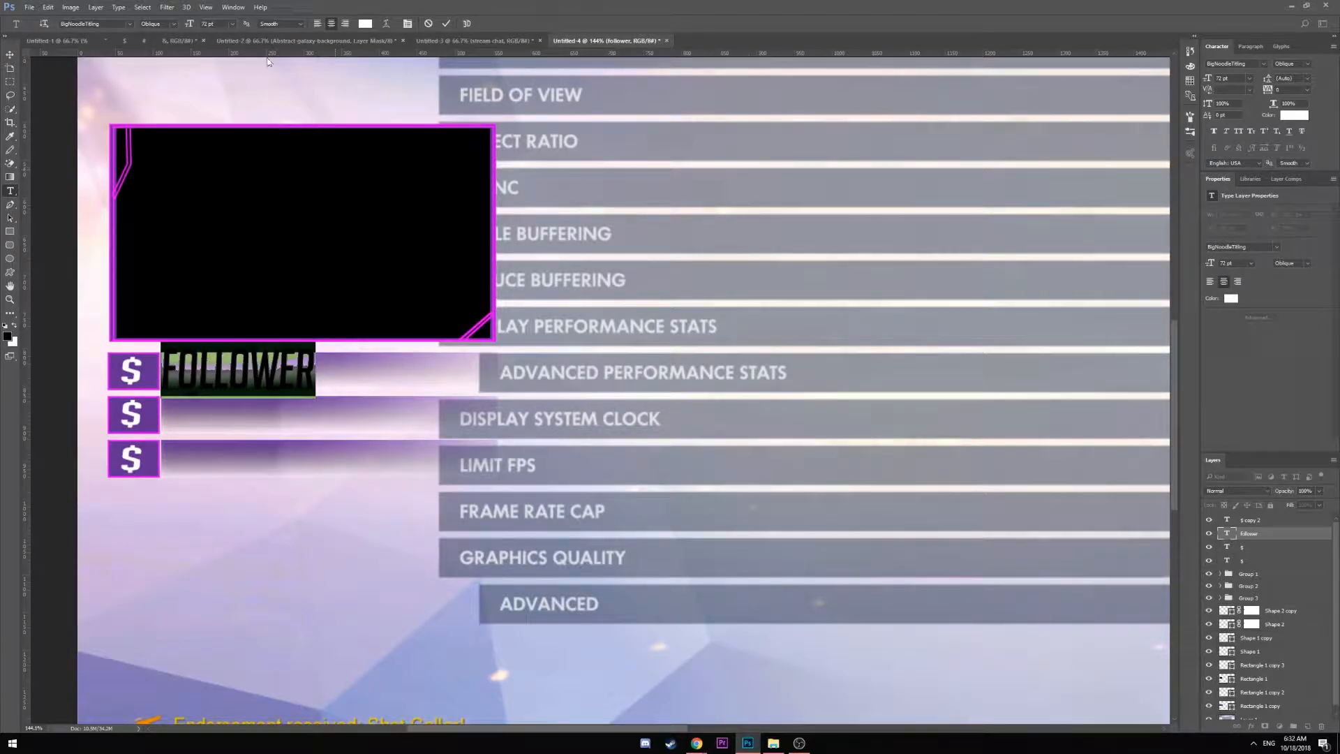
click(221, 24)
text(100)
key(Return)
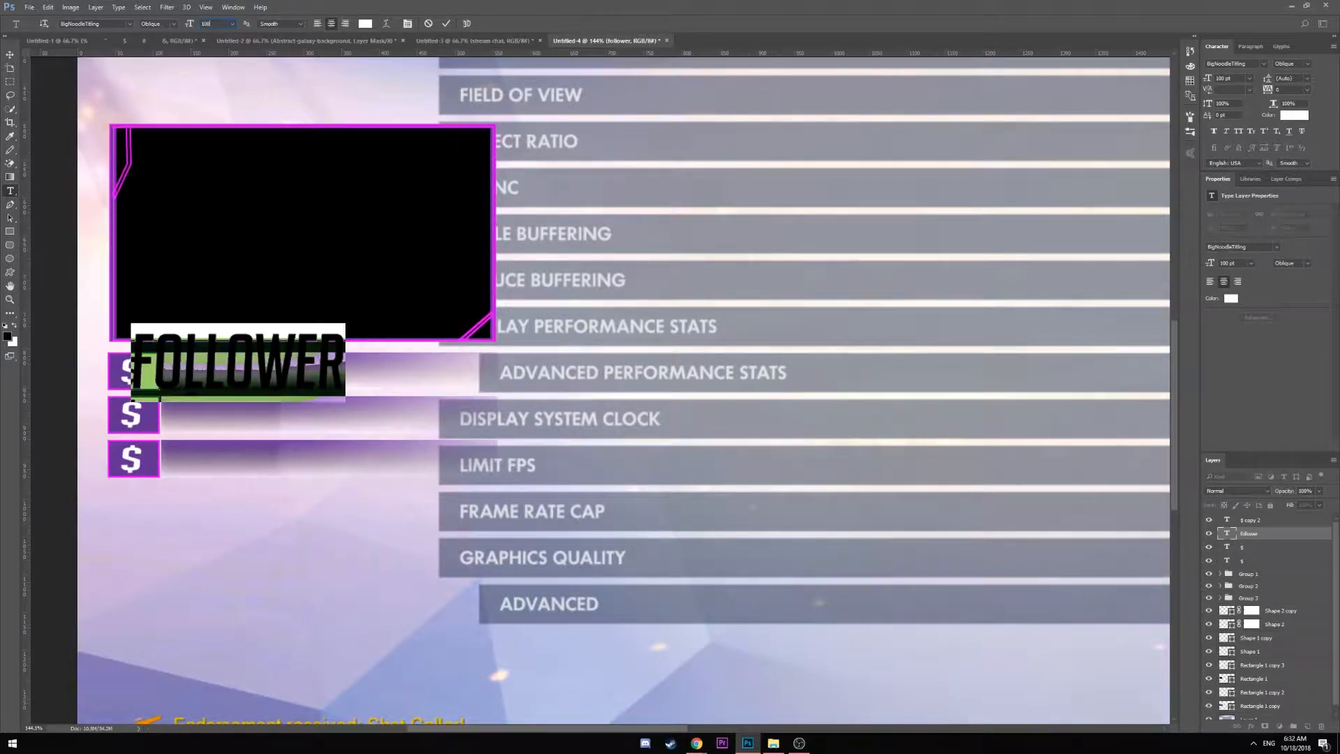
key(ctrl+t)
click(269, 381)
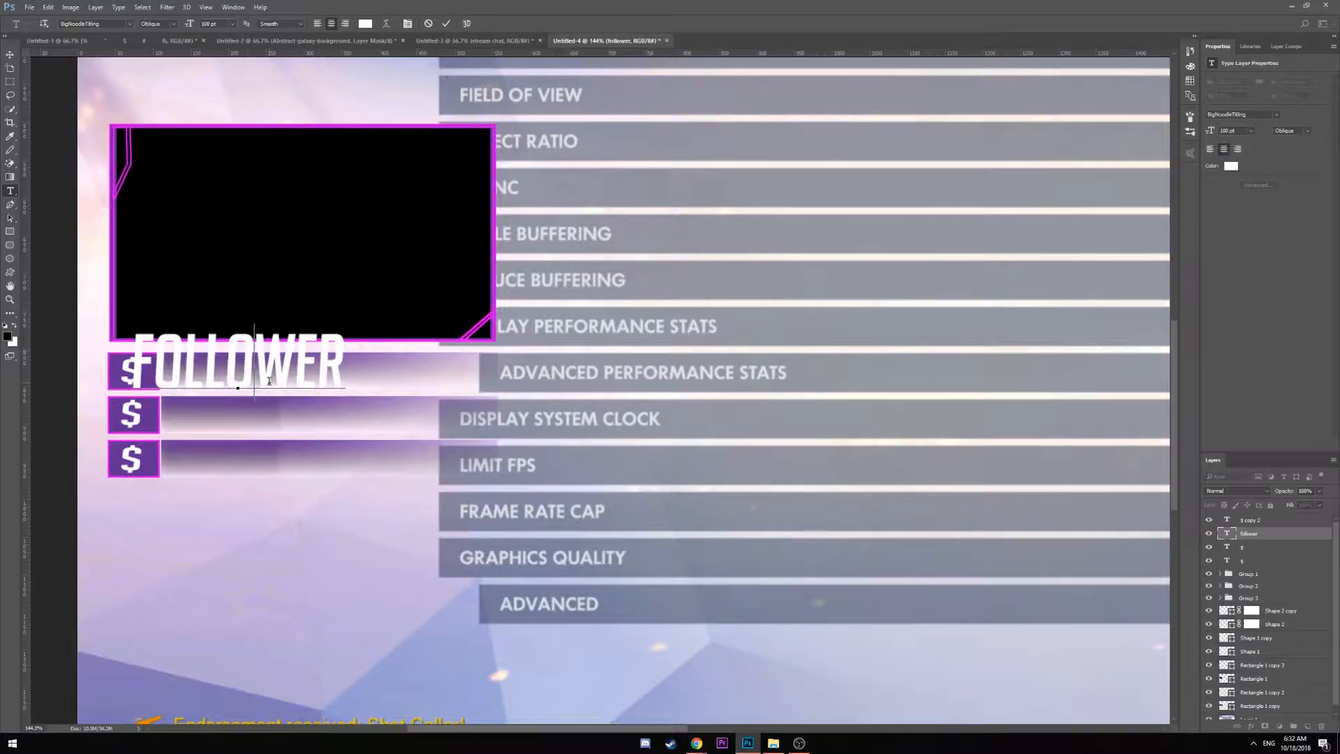
key(ctrl+t)
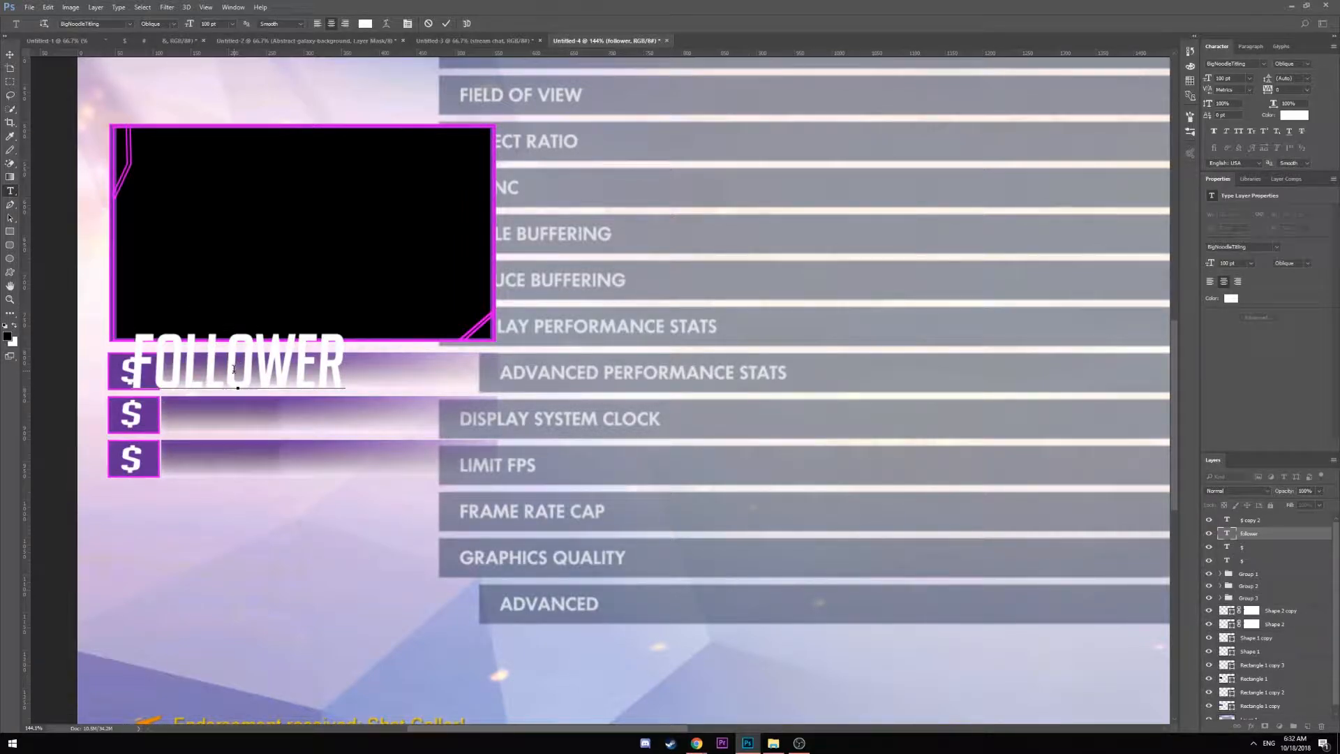
key(Escape)
Free Transform FOLLOWER proportionally to shrink it to fit the first bar
key(ctrl+t)
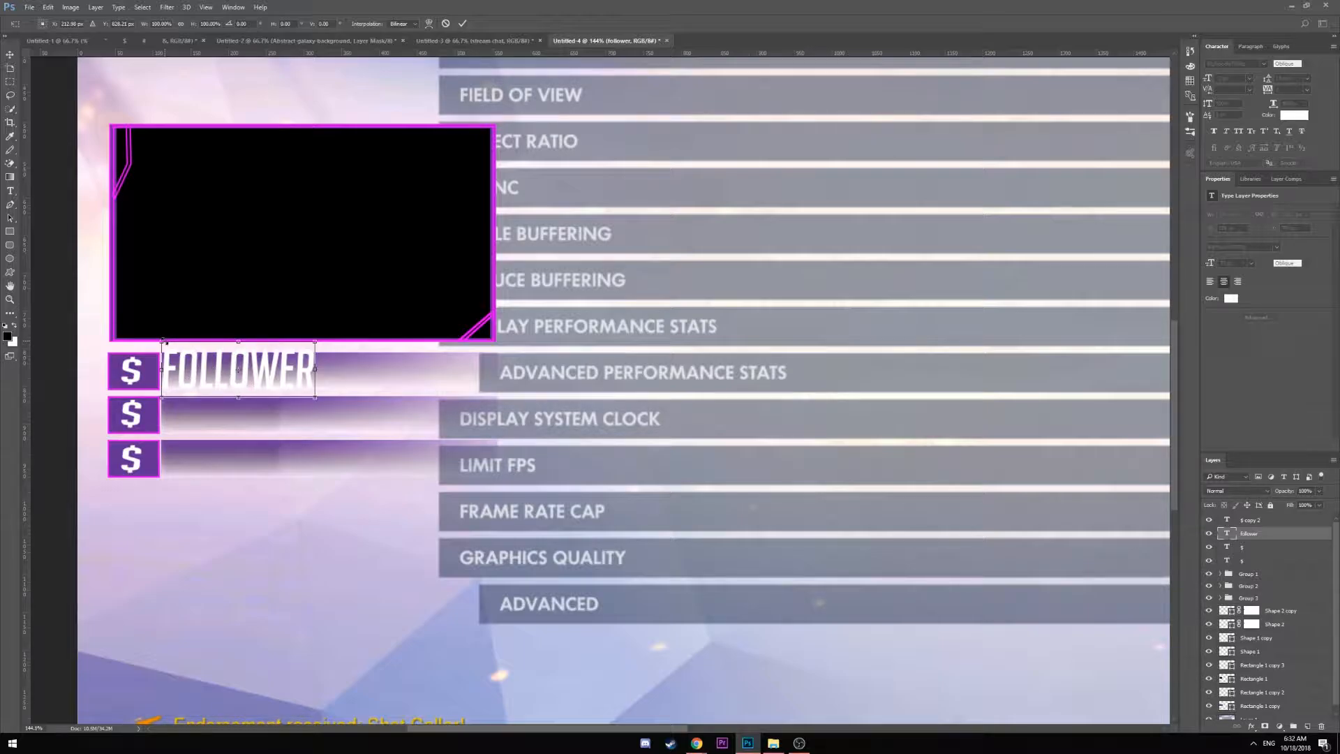
drag(164, 342, 199, 375)
click(180, 23)
drag(302, 395, 248, 374)
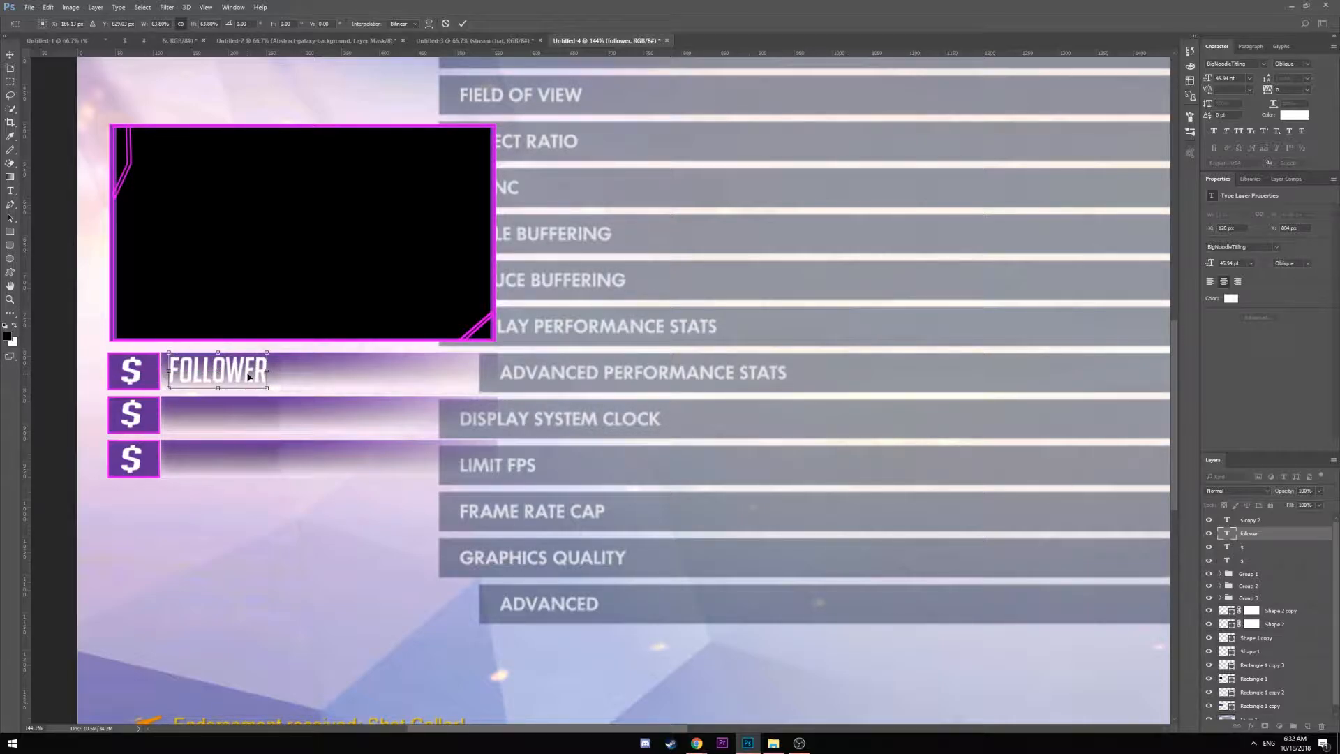
key(Return)
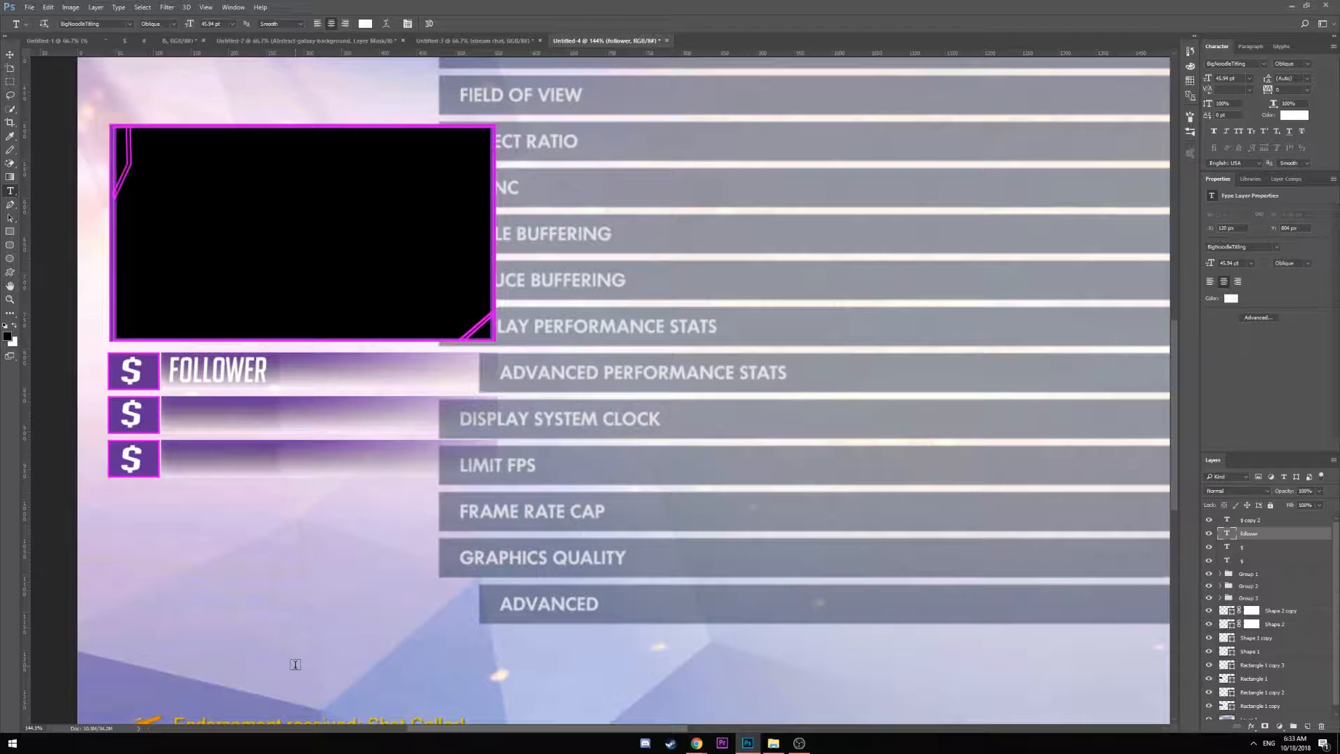
Duplicate the FOLLOWER layer and move the copy onto the second $ bar
key(ctrl+j)
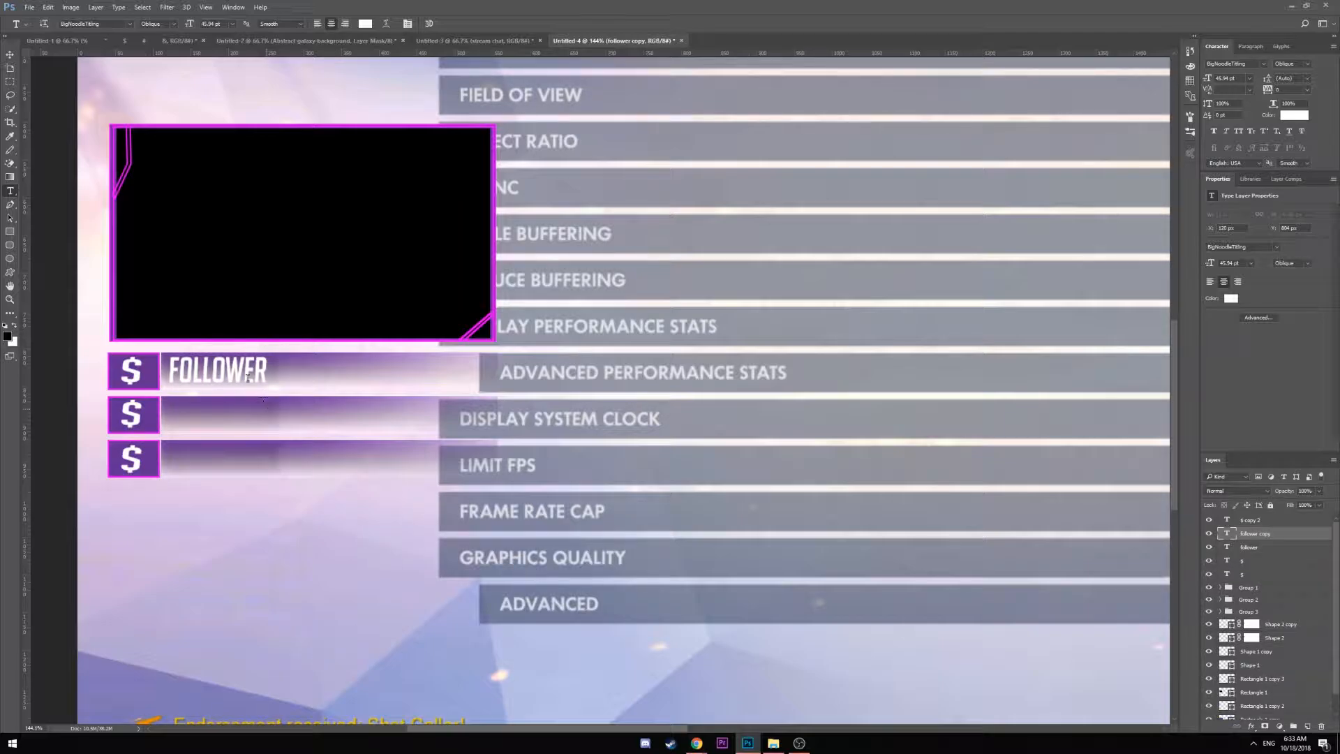
click(14, 56)
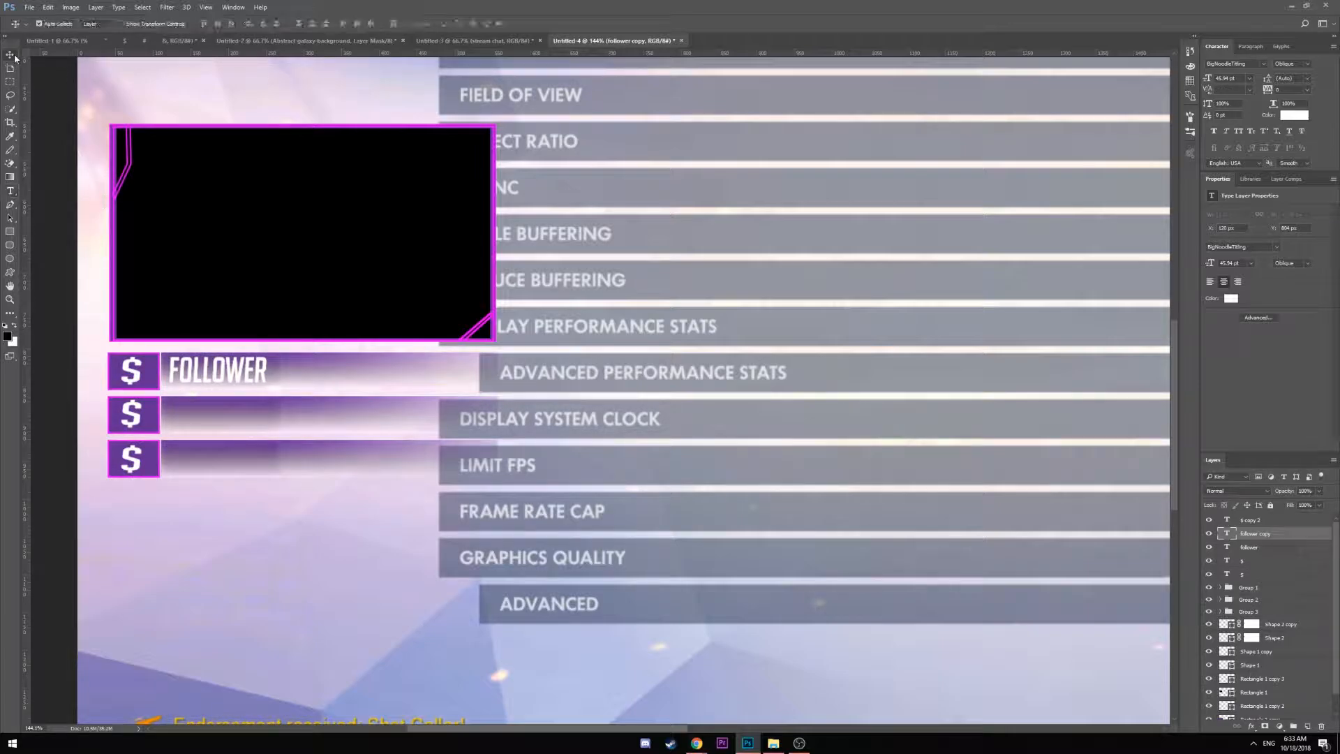
drag(235, 374, 230, 419)
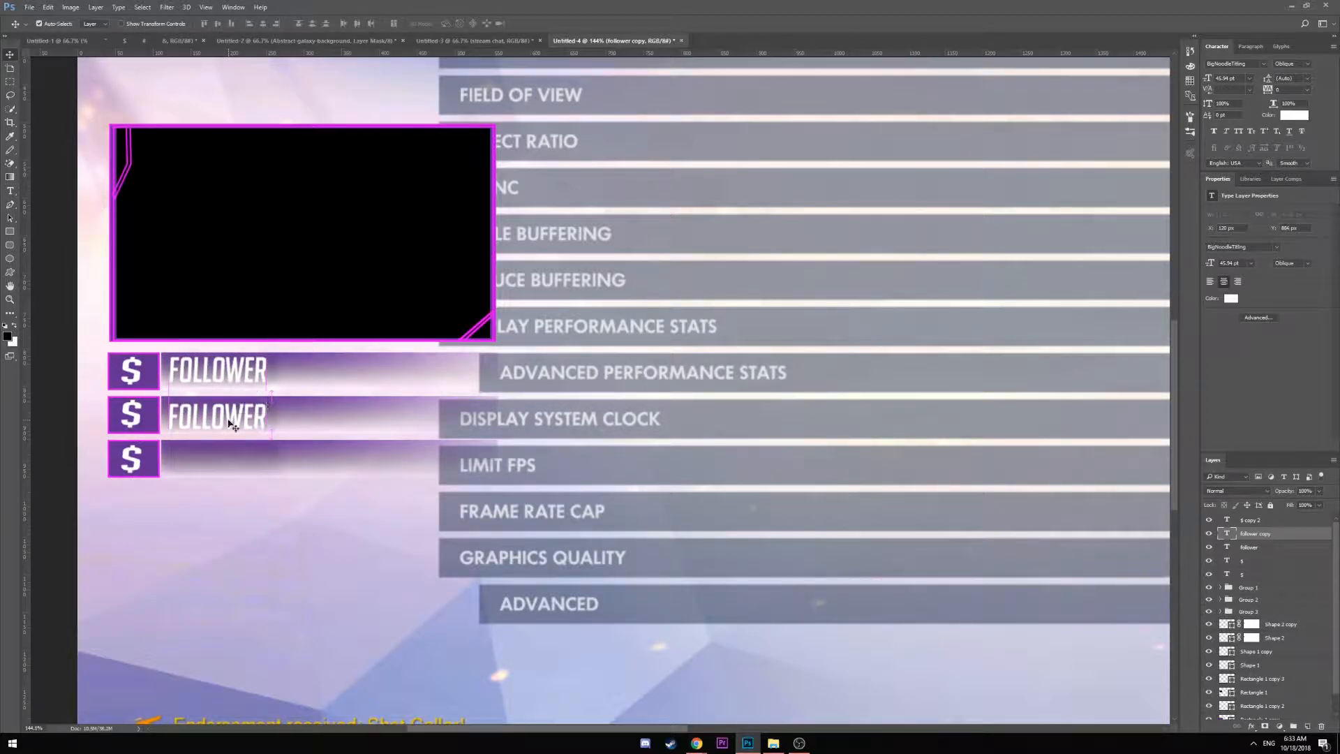
click(9, 193)
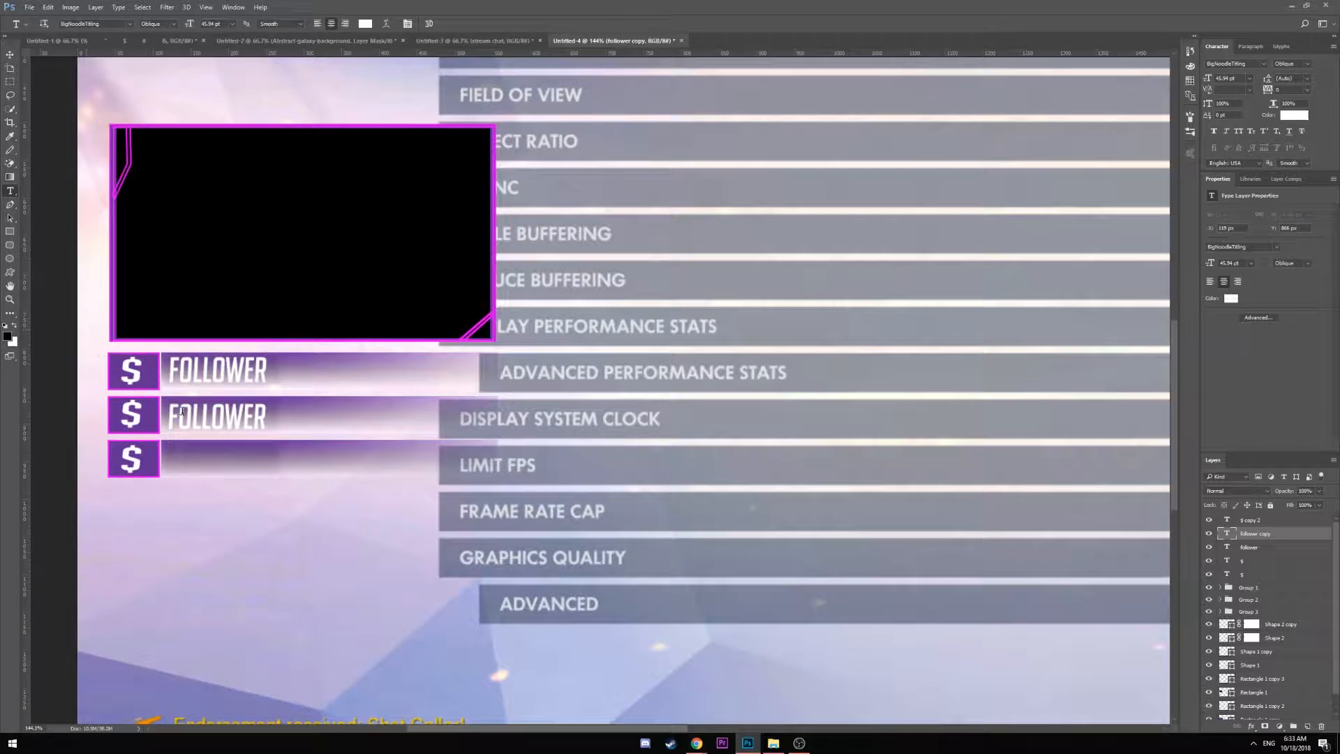
Rename the copied label to 'NEW TIPPER' and move it into the third bar
double_click(211, 416)
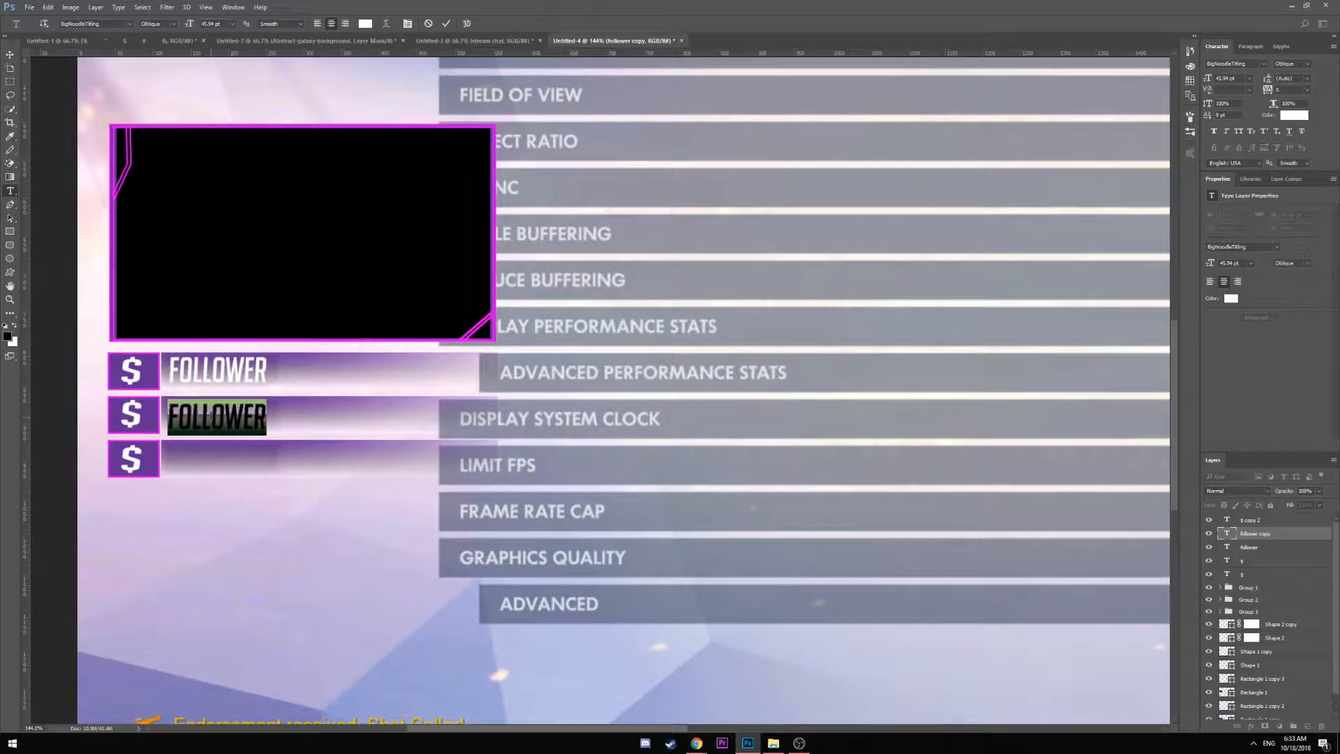
text(NEW TIPPER)
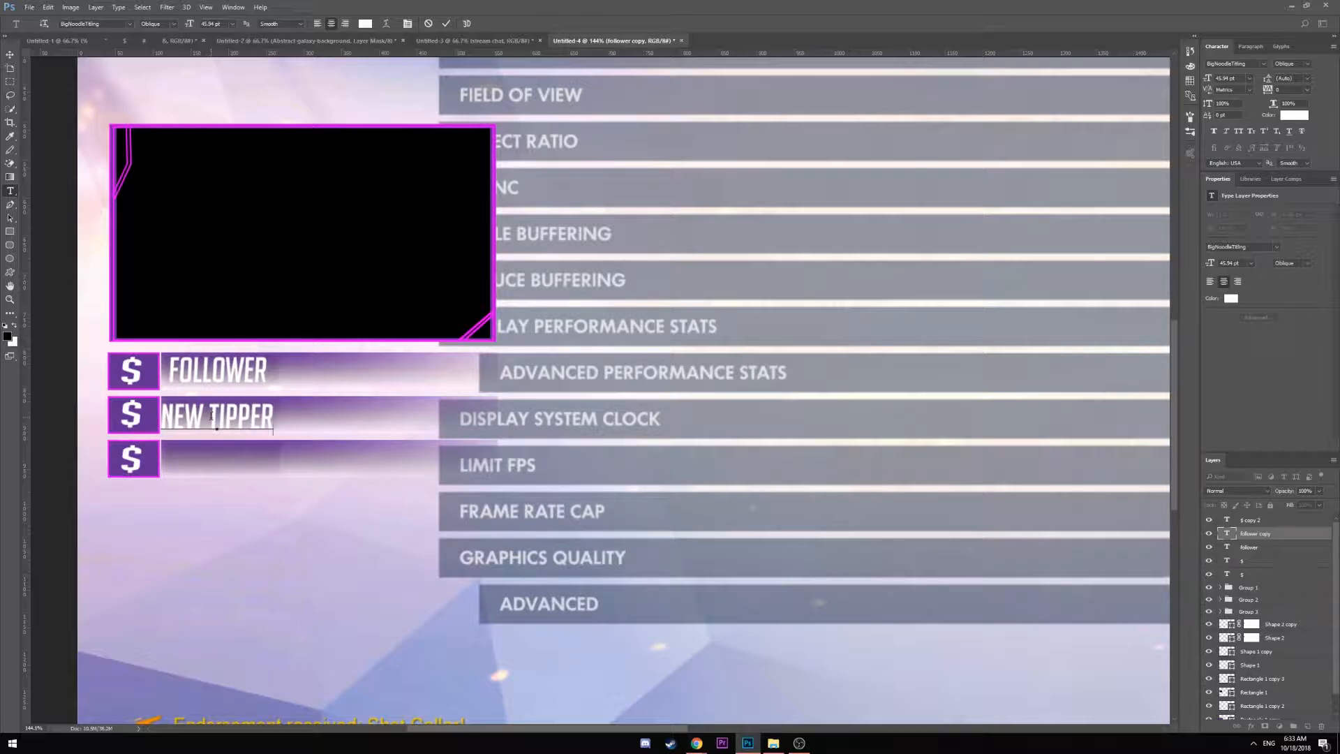
click(10, 54)
key(Right)
key(Right)
key(Right)
key(Right)
key(Right)
key(Right)
key(Right)
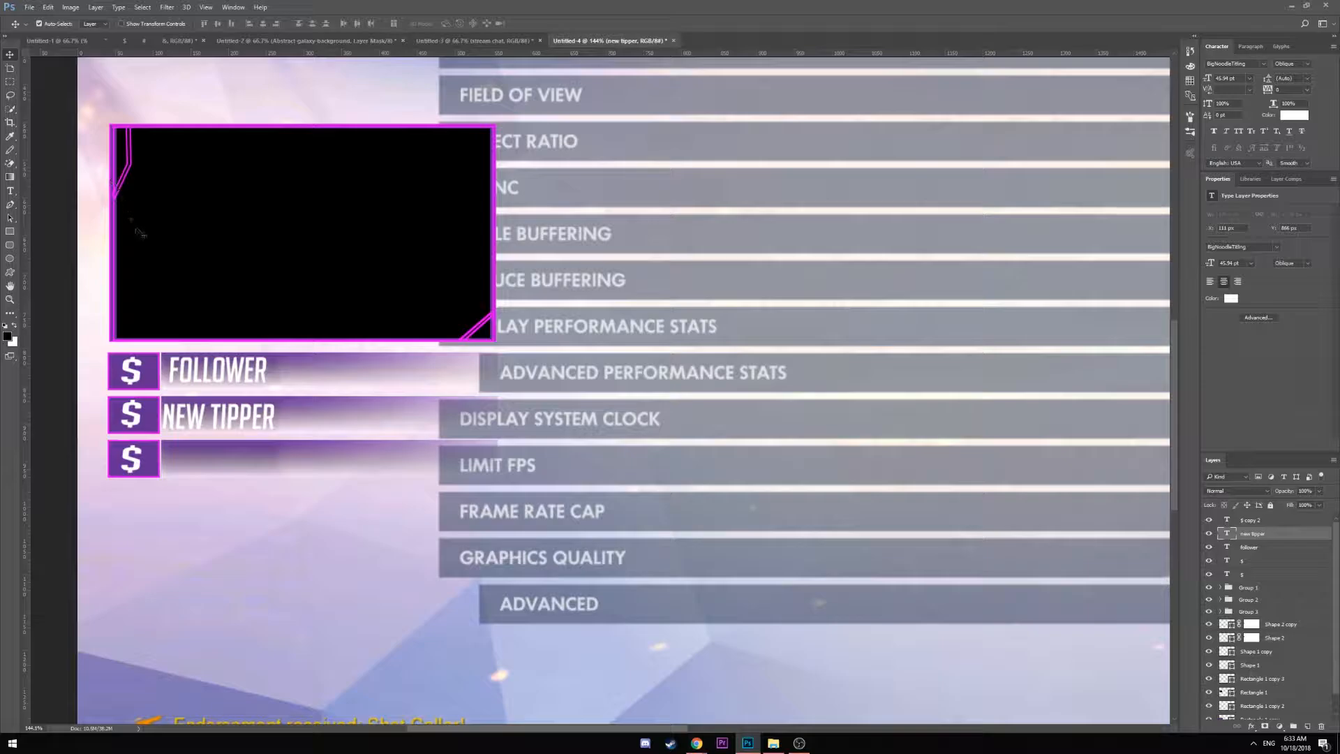
drag(236, 404, 237, 427)
key(Down)
key(Down)
key(Down)
key(Down)
key(Down)
key(Down)
key(Down)
key(Down)
key(Down)
key(Down)
key(Down)
key(Down)
key(Down)
key(Down)
key(Down)
key(Down)
key(Down)
key(Down)
key(Down)
key(Down)
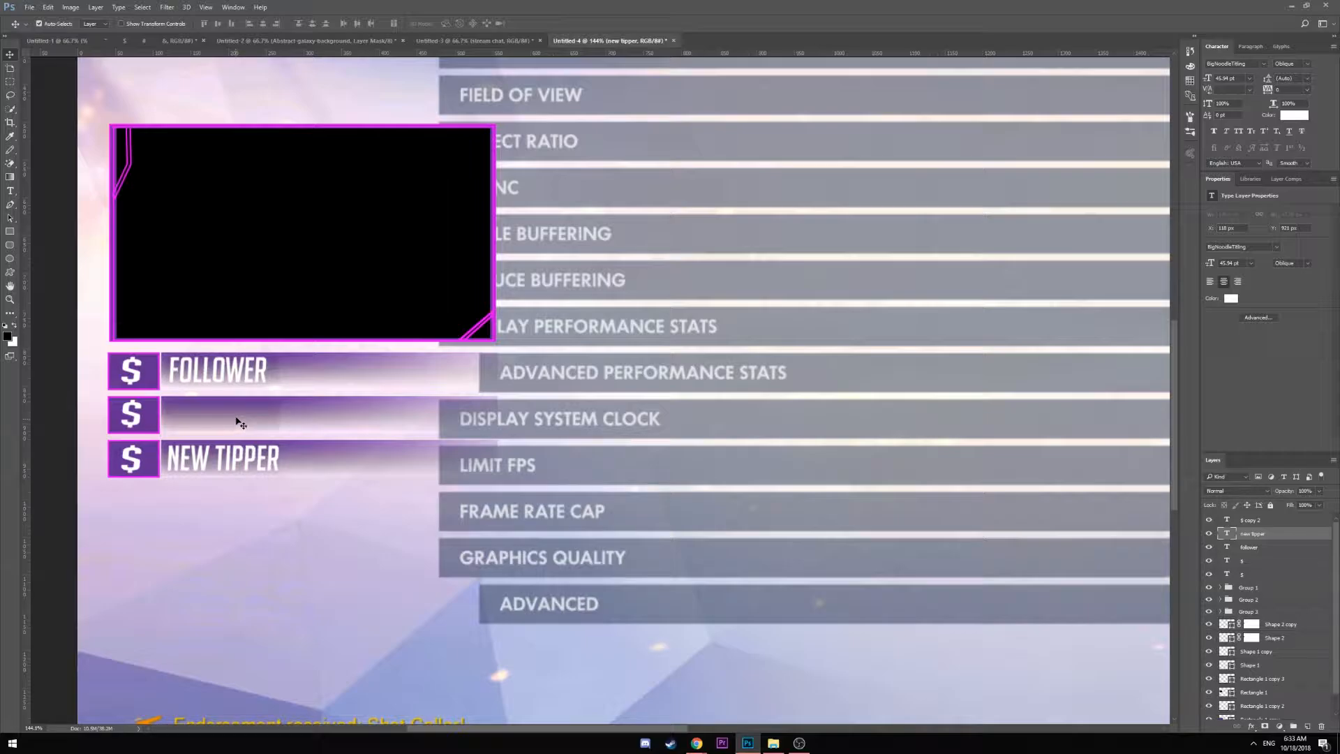
Duplicate NEW TIPPER into the middle bar and change its text to 'SUBSCRIBER'
drag(236, 420, 220, 420)
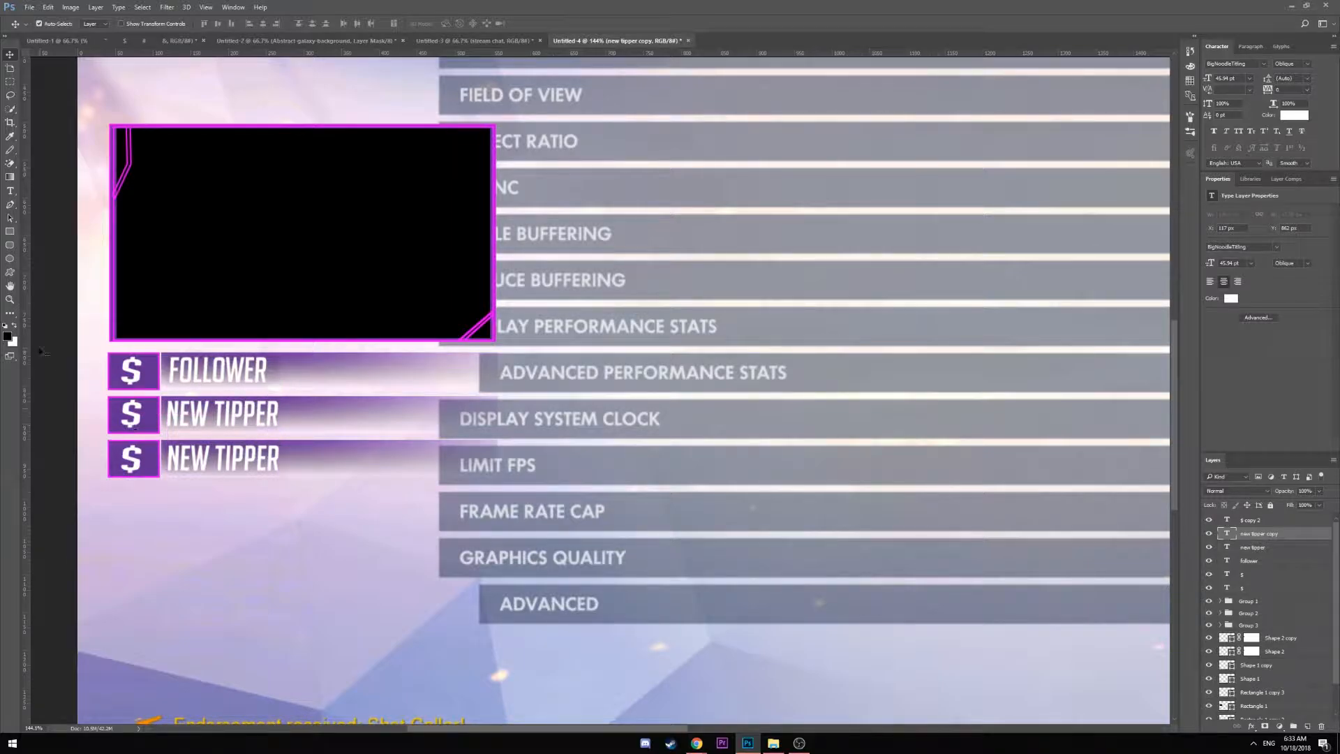
click(11, 192)
click(221, 419)
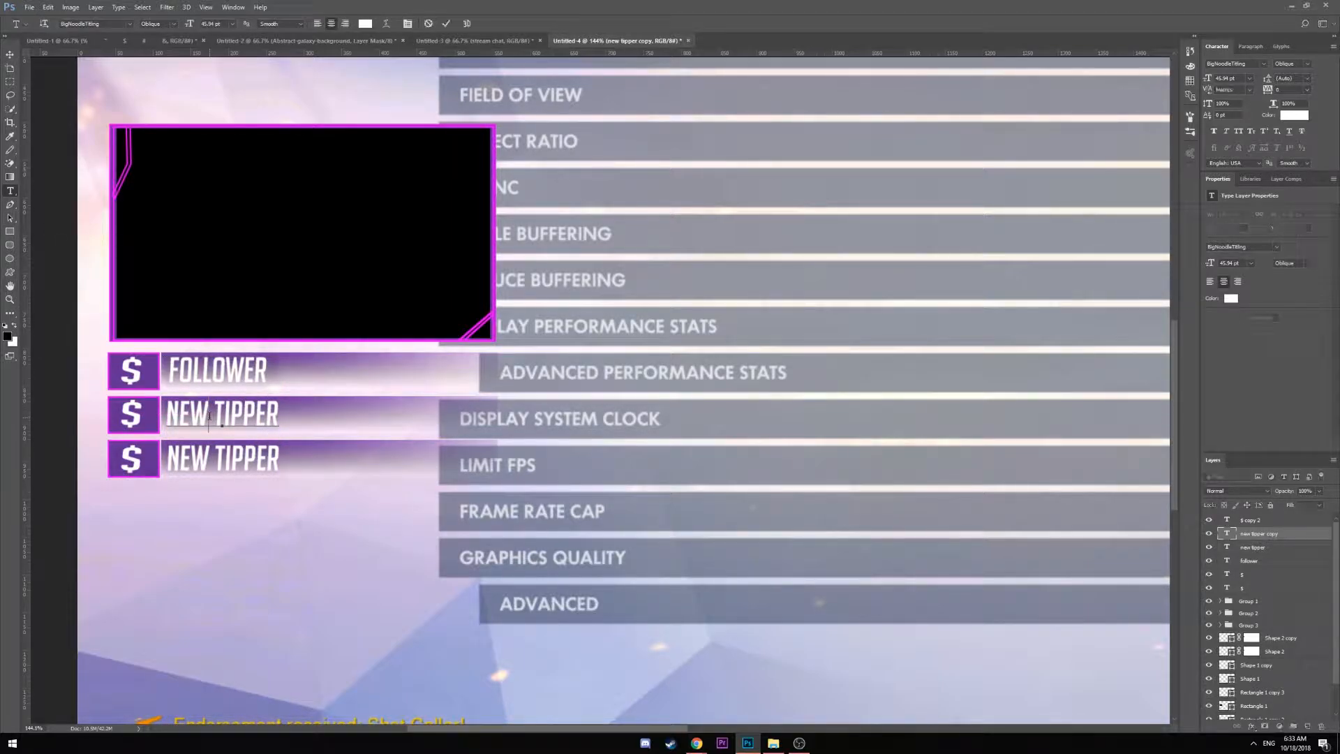
key(ctrl+a)
text(SUBSCRIBER)
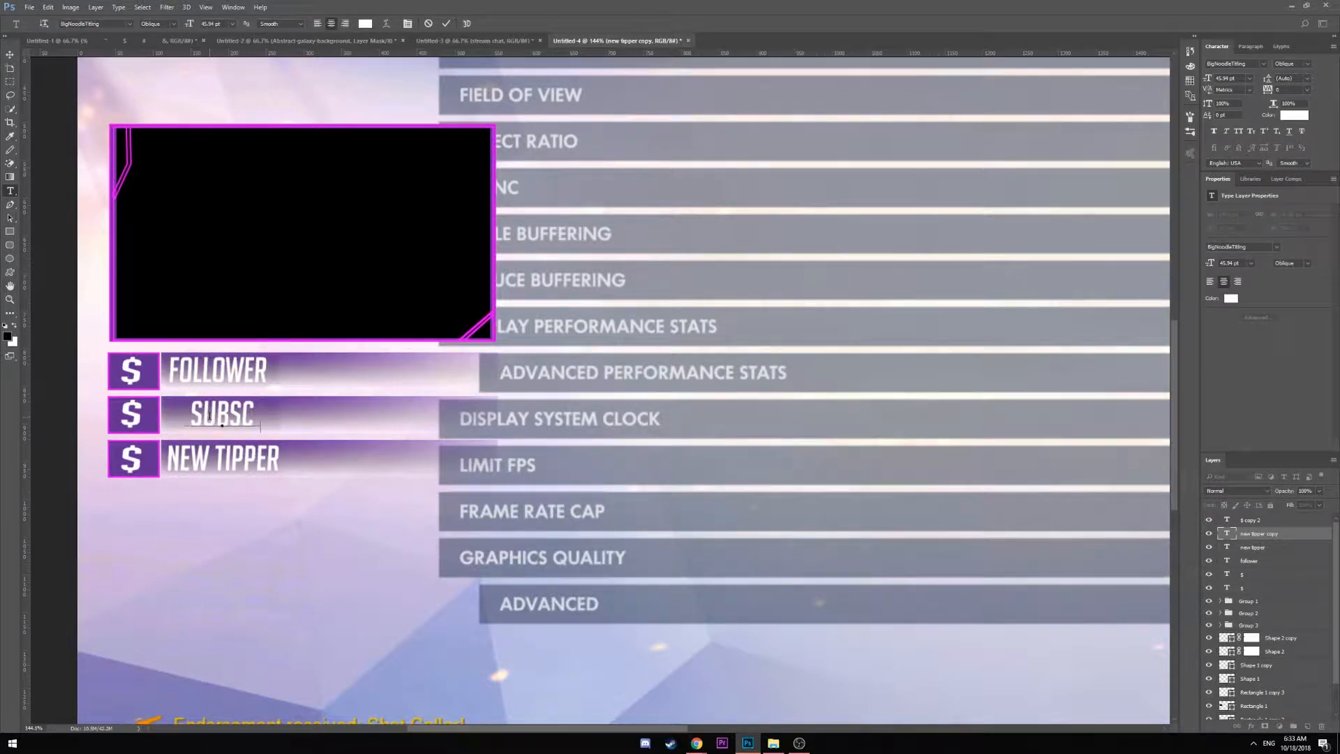
click(10, 55)
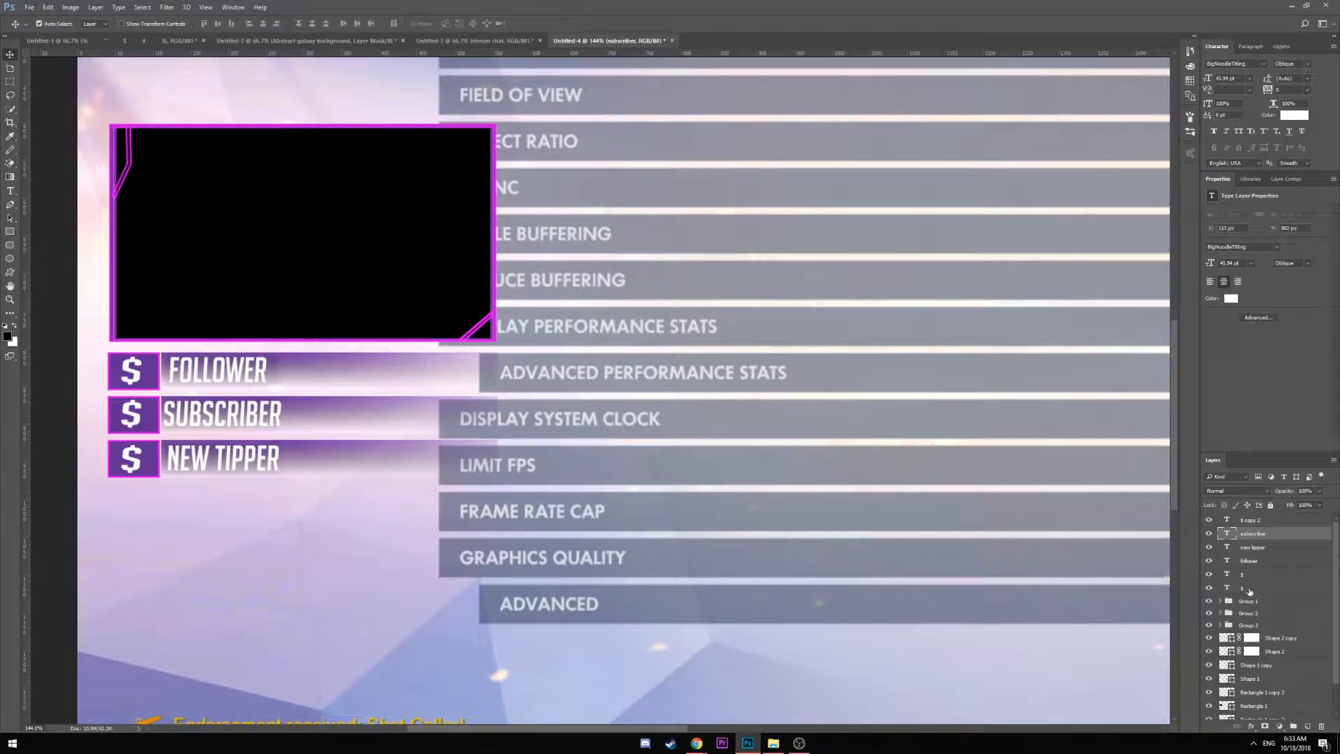
Left-align the three label layers and nudge them two pixels to the right
shift+click(1252, 562)
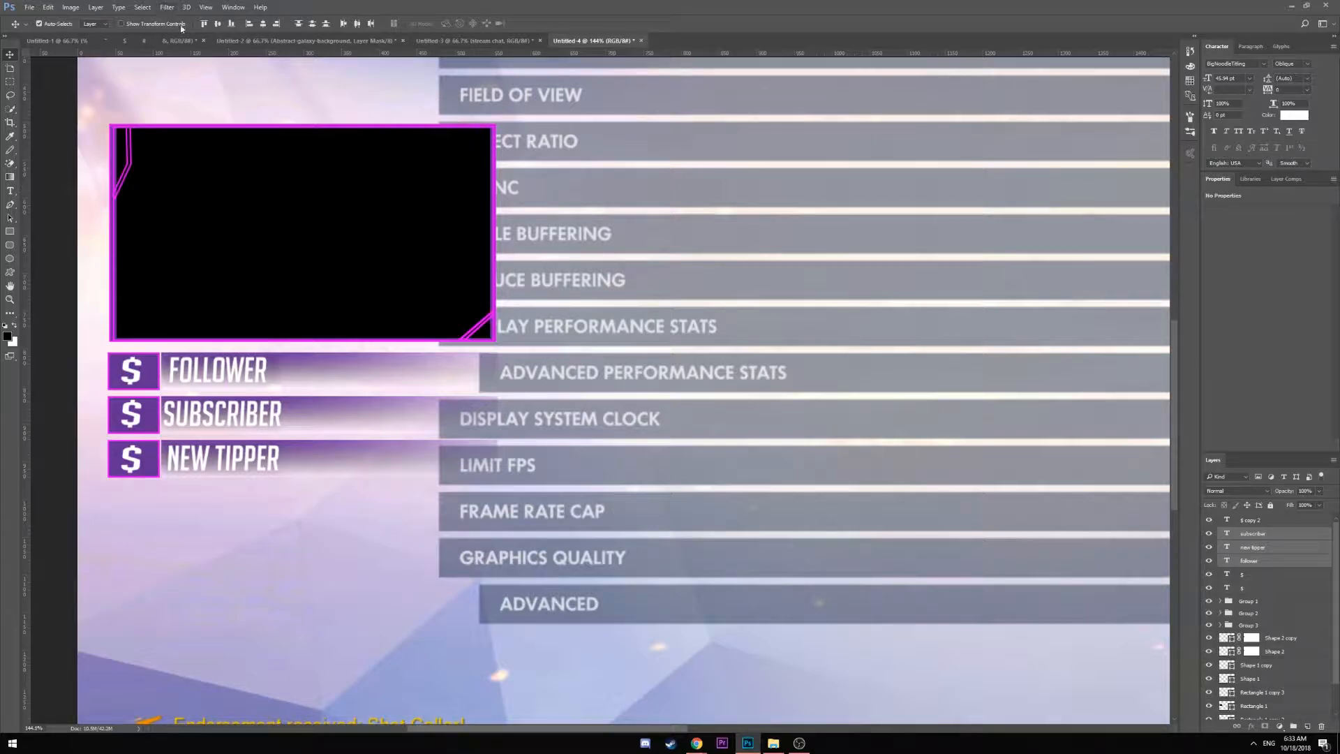
click(249, 23)
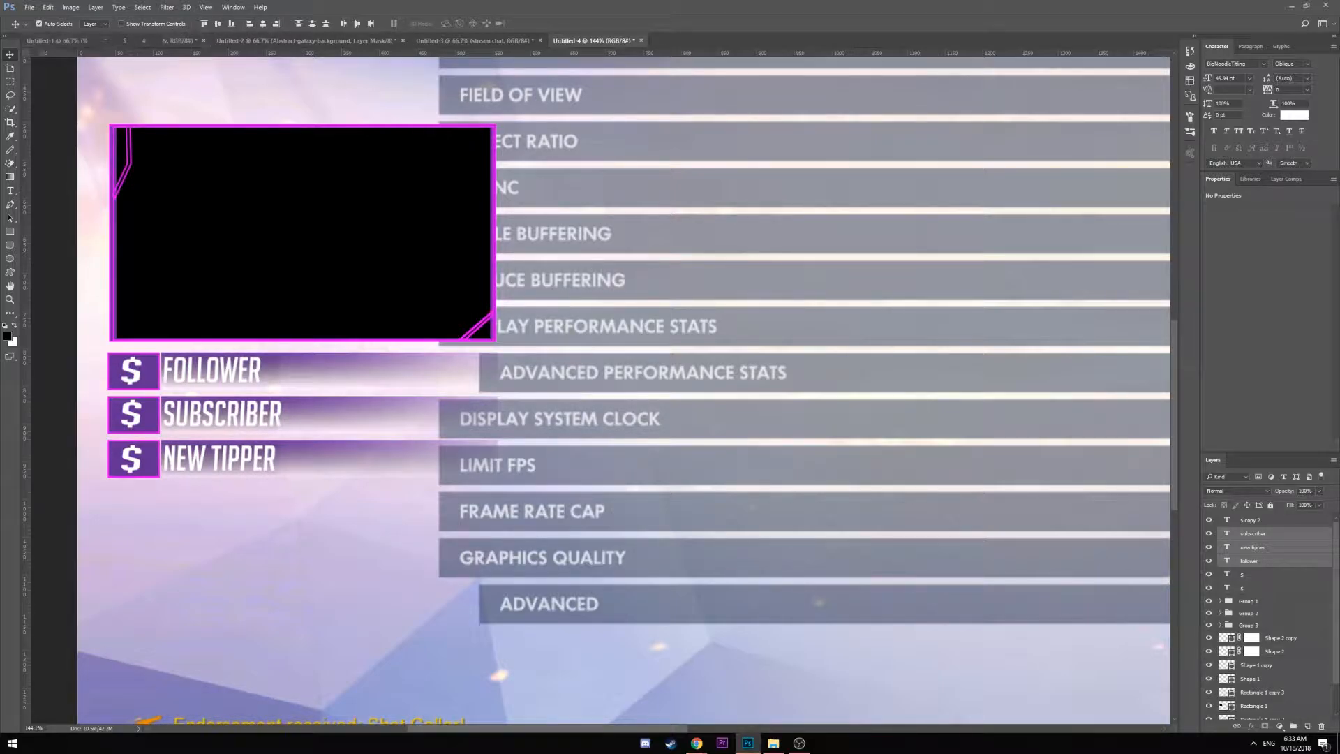
key(Right)
key(Right)
key(Right)
key(Right)
key(Right)
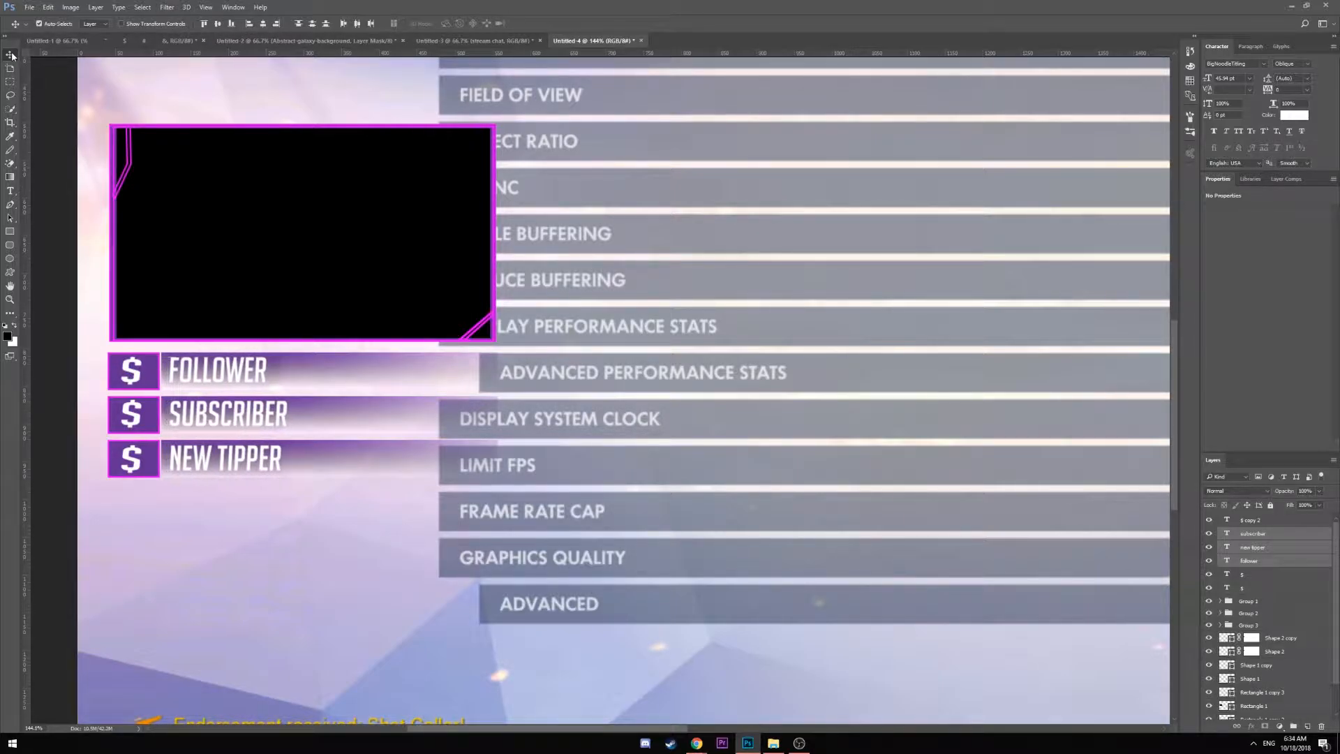
key(Right)
key(Right)
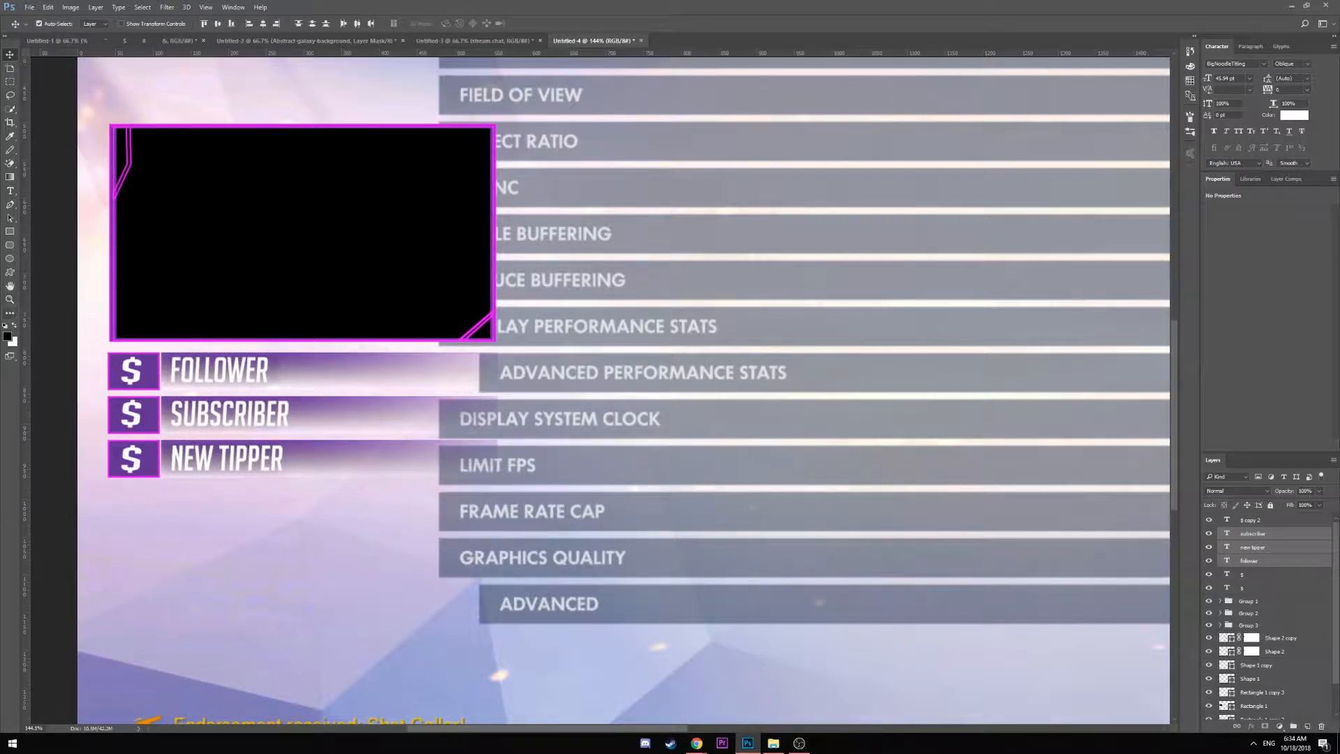
Place a 100 px six-pointed star custom shape on the canvas
click(9, 276)
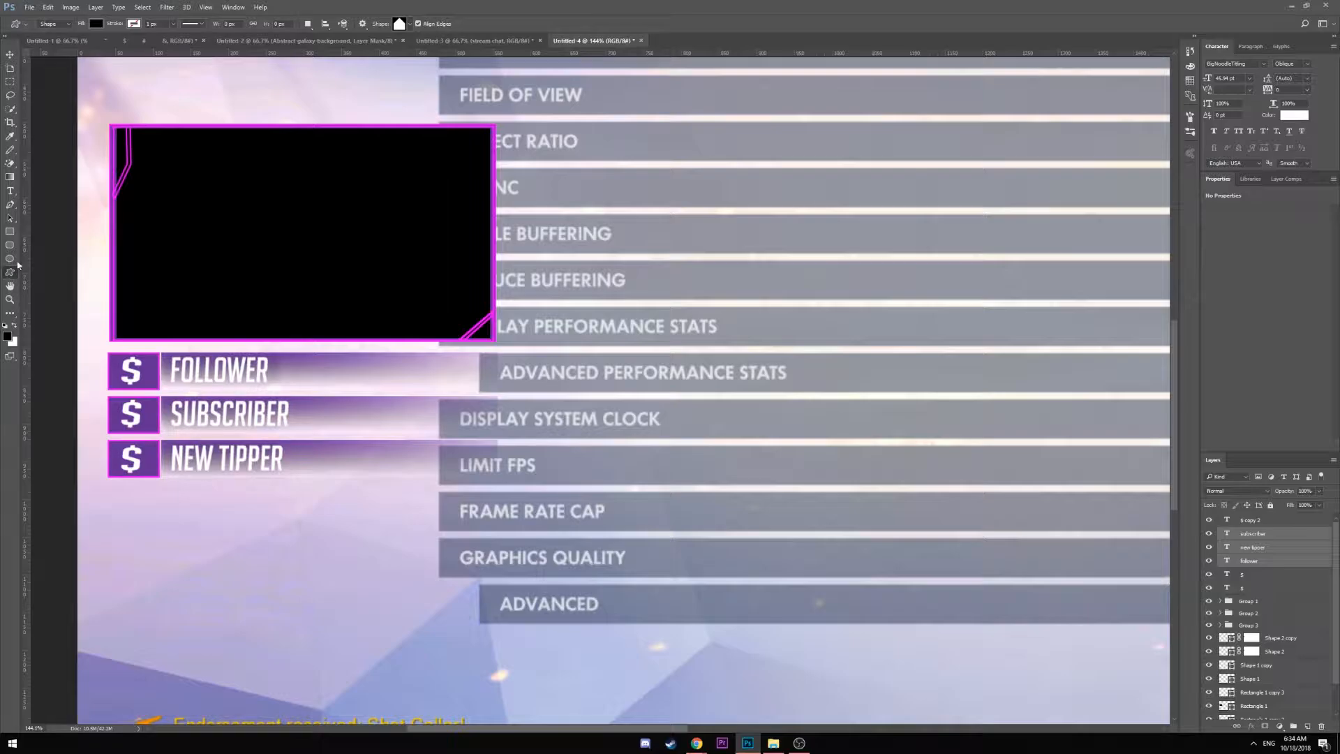
click(400, 24)
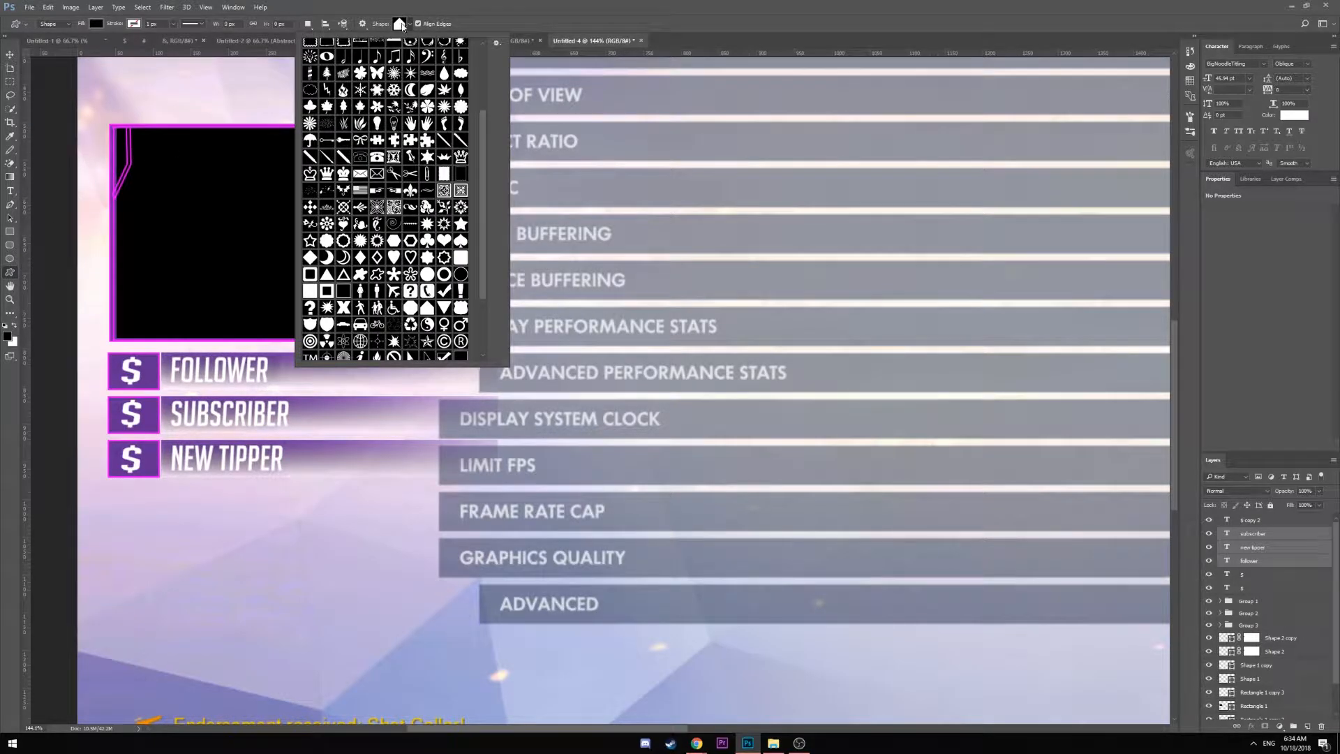
drag(480, 123, 489, 63)
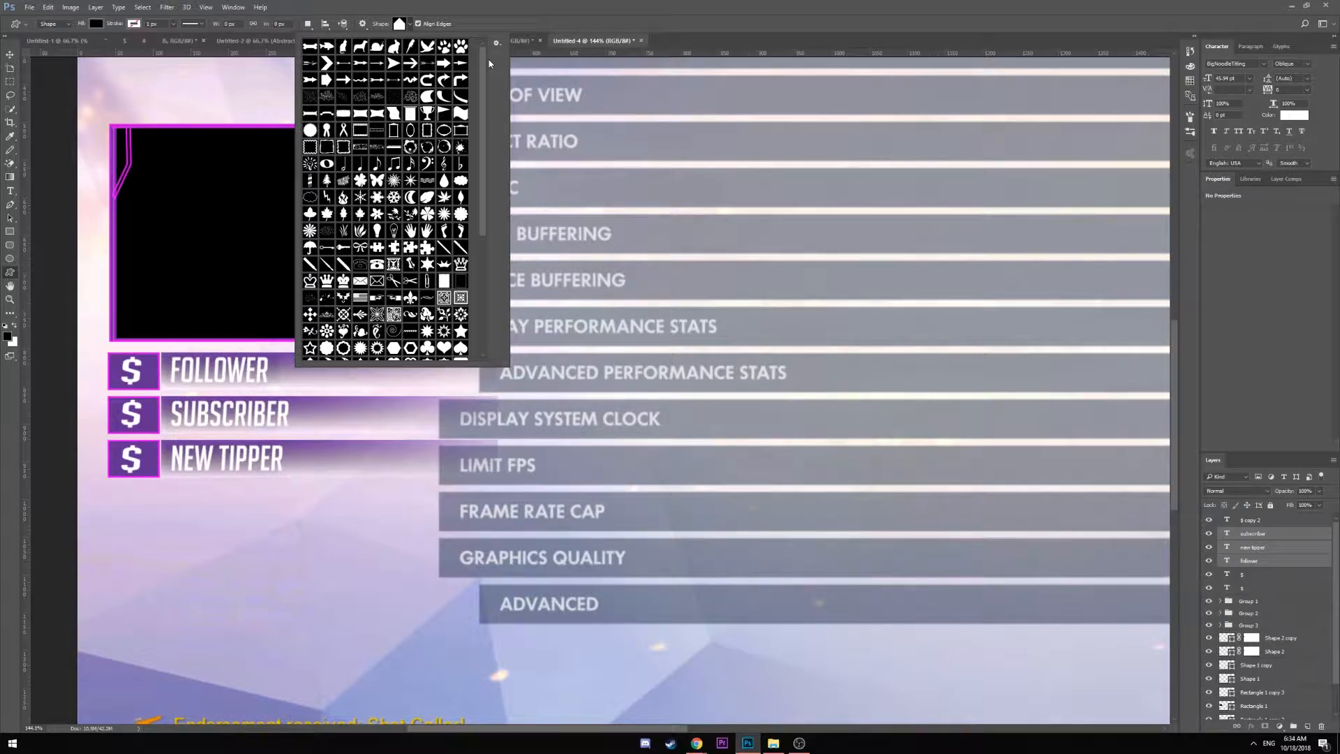
drag(482, 66, 479, 139)
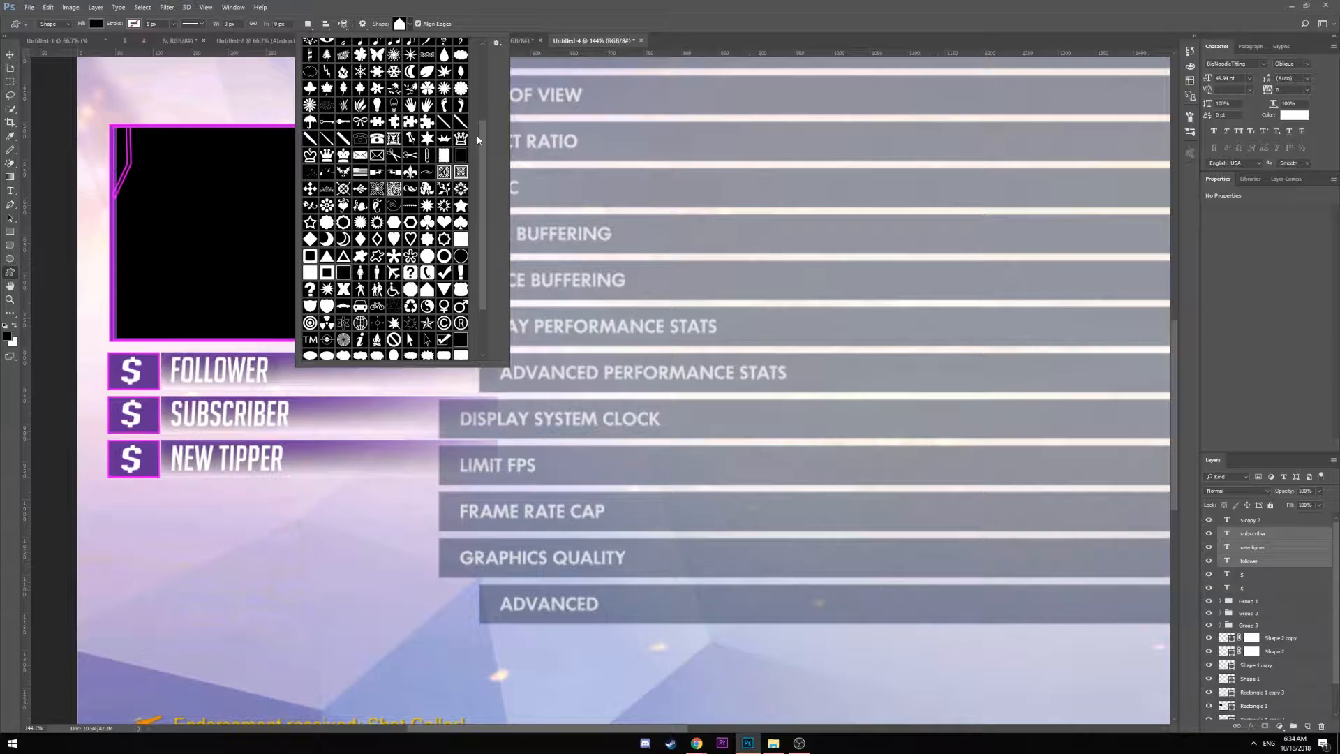
drag(478, 140, 492, 62)
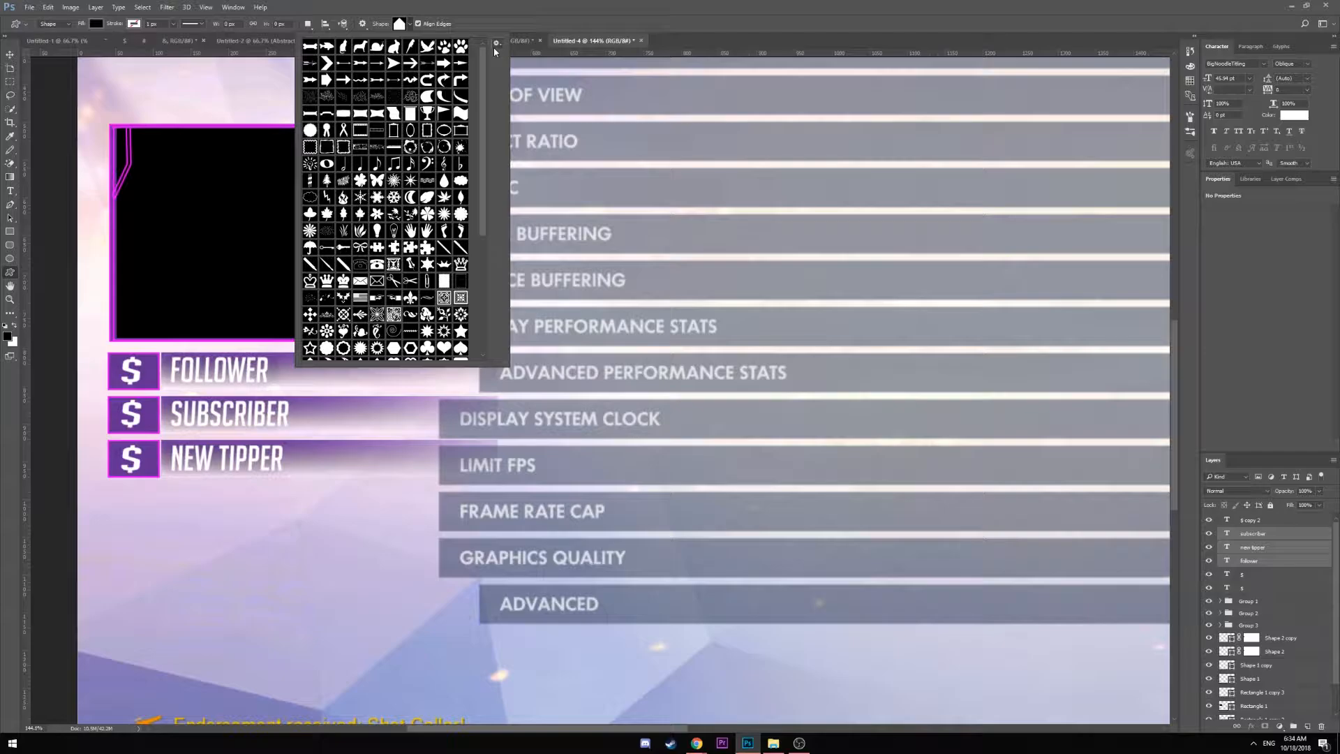
drag(495, 51, 487, 85)
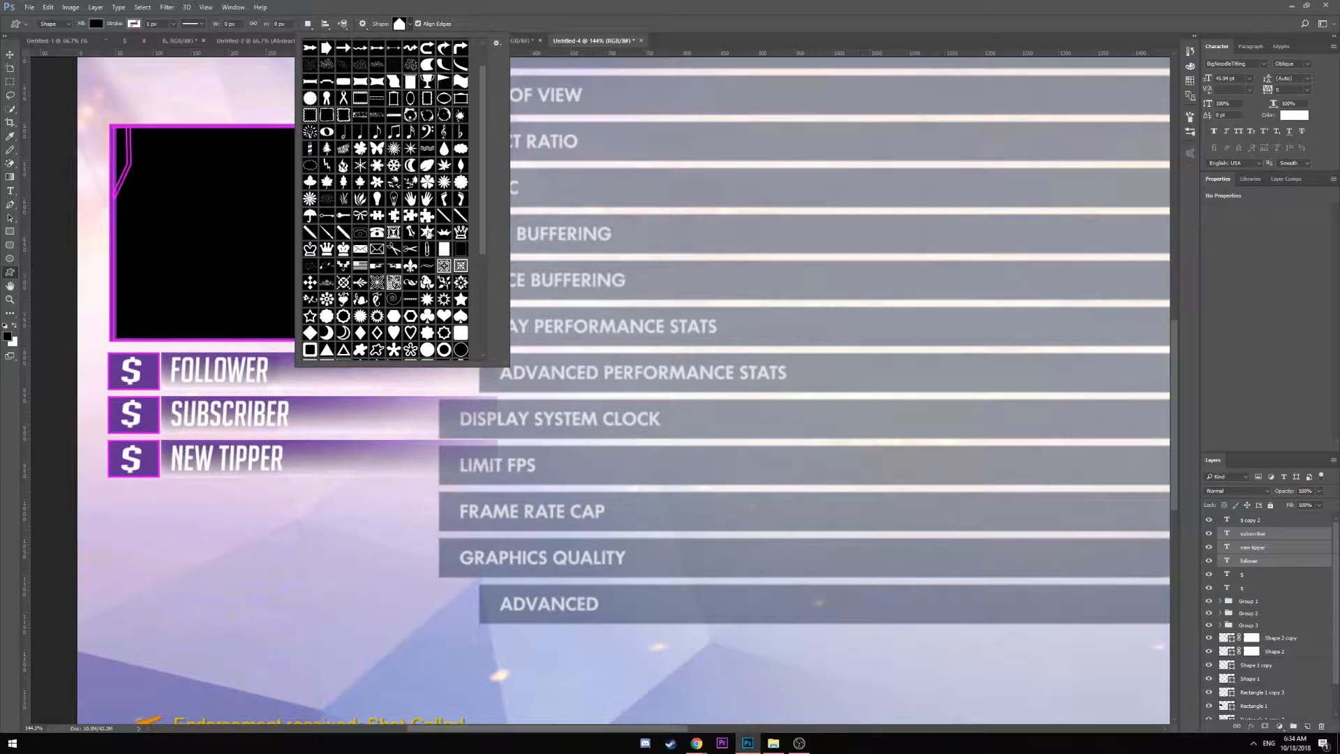
click(427, 233)
double_click(427, 235)
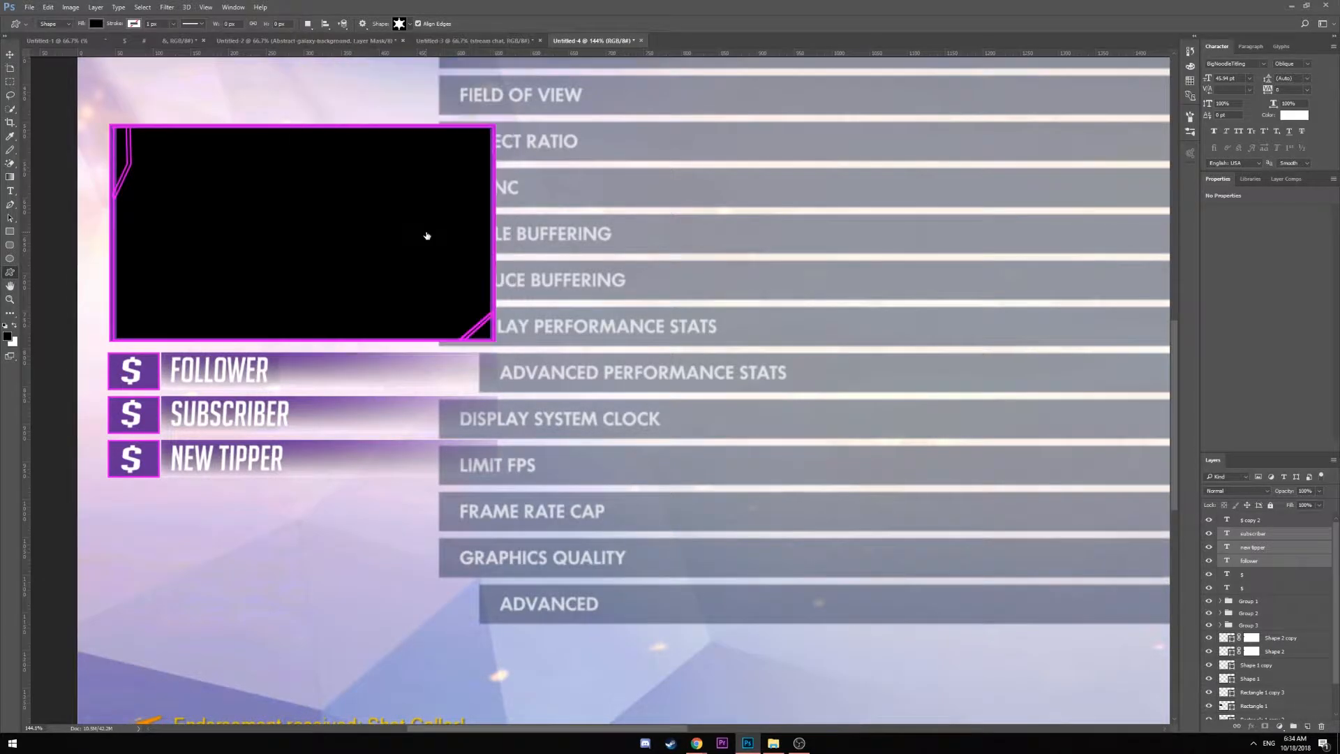
click(193, 620)
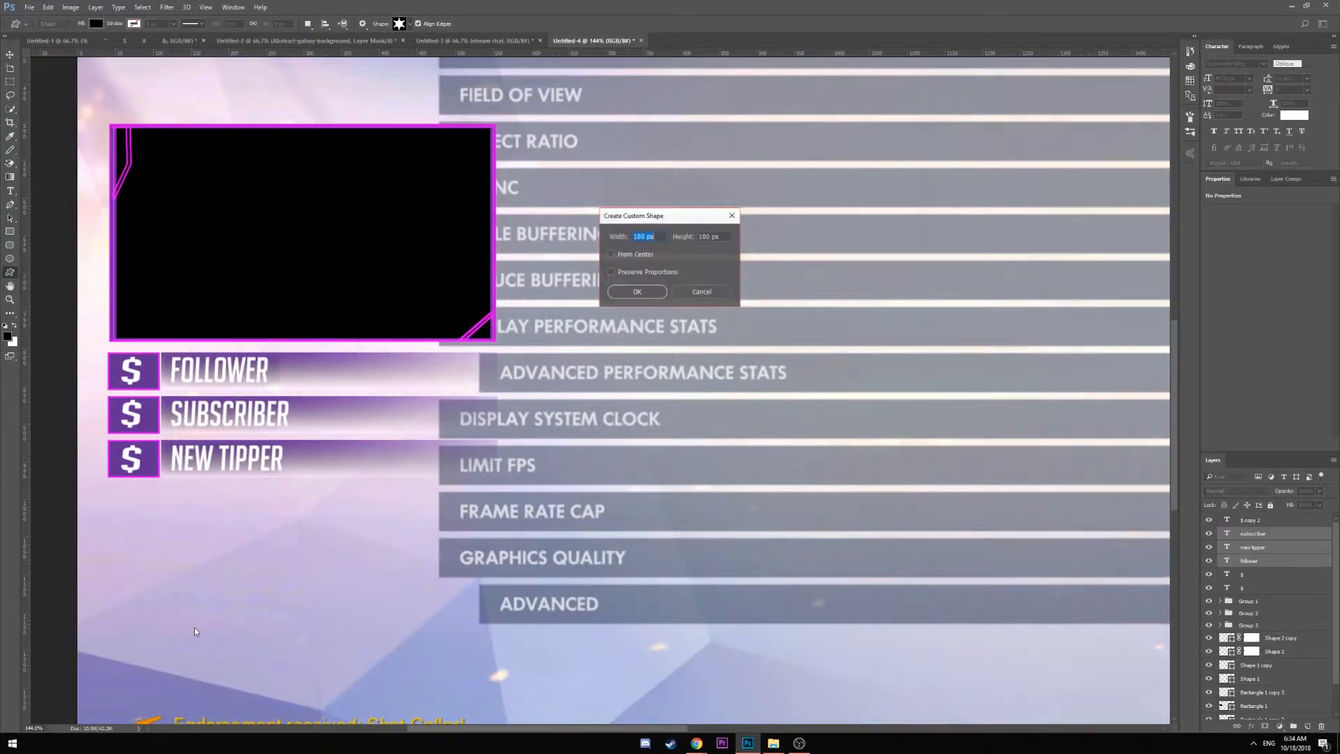
click(652, 295)
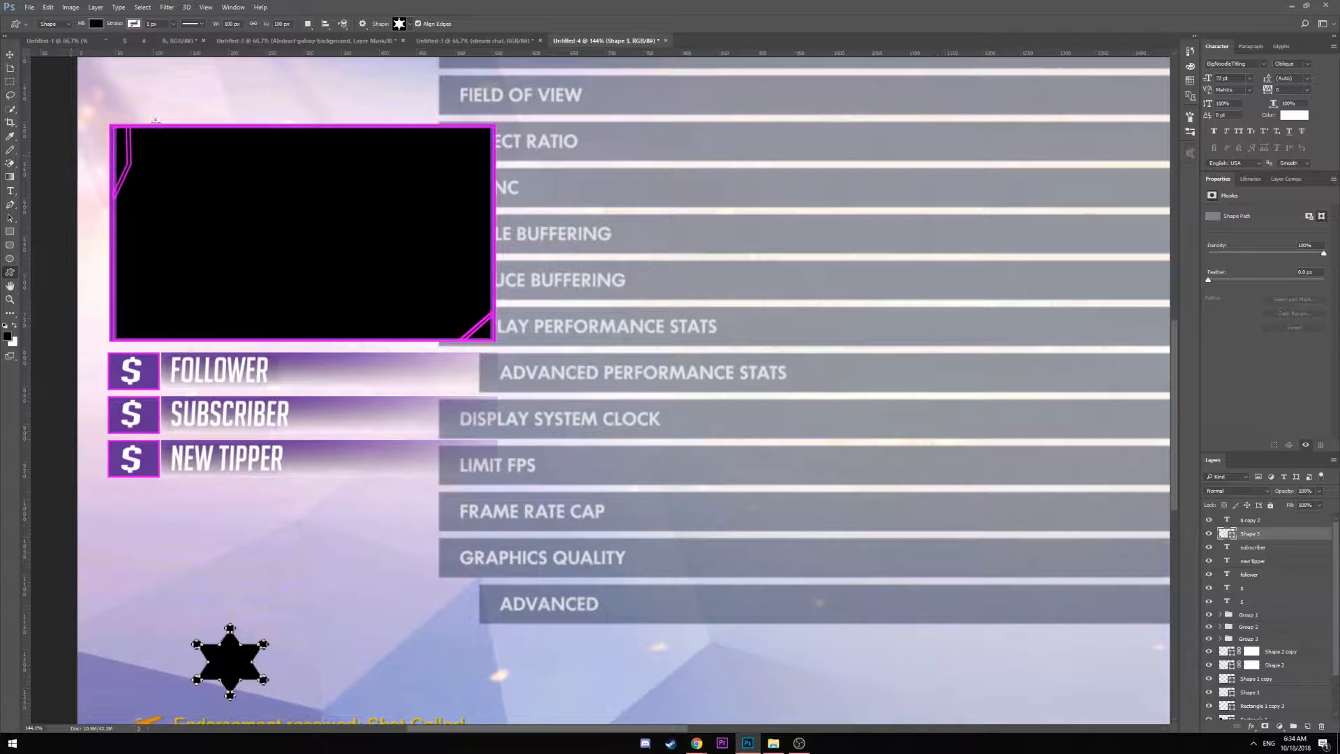
Fill the star white and scale it proportionally onto the SUBSCRIBER box
click(95, 23)
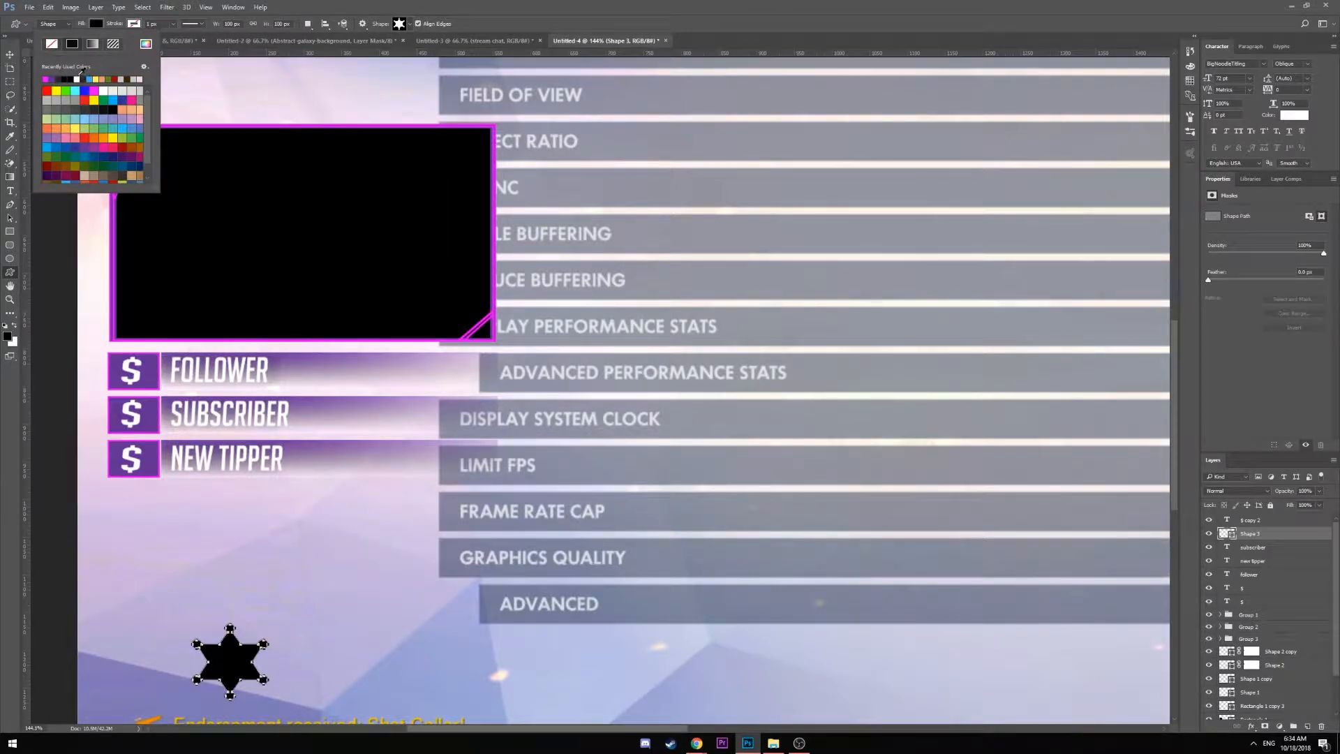
click(77, 78)
click(95, 23)
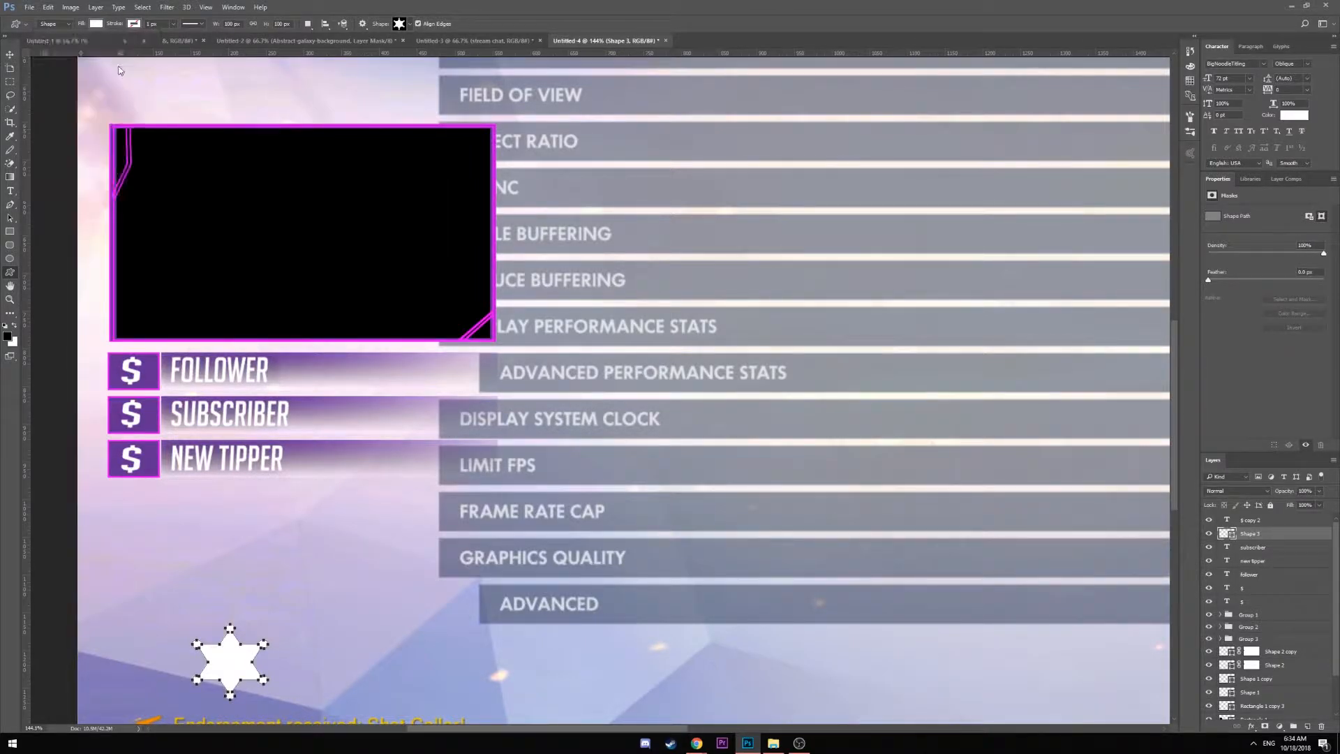
click(10, 55)
key(ctrl+t)
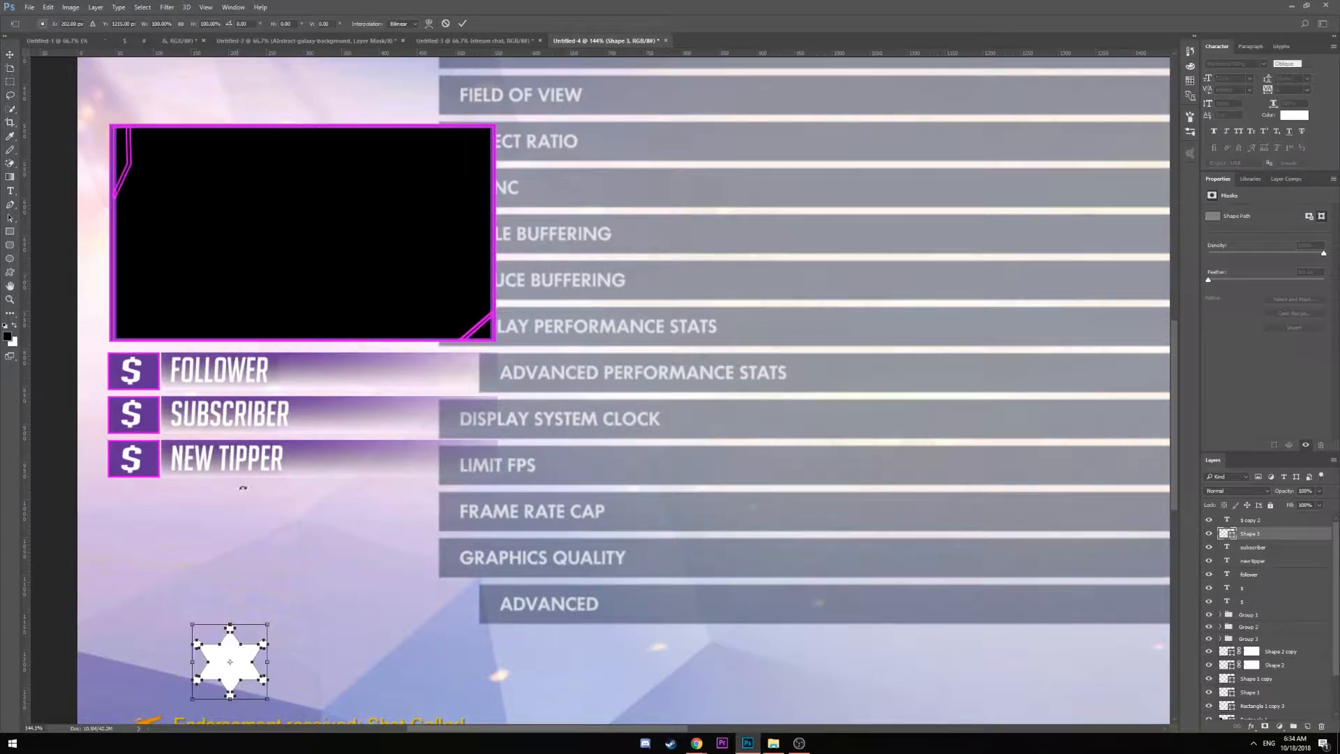
drag(266, 700, 151, 437)
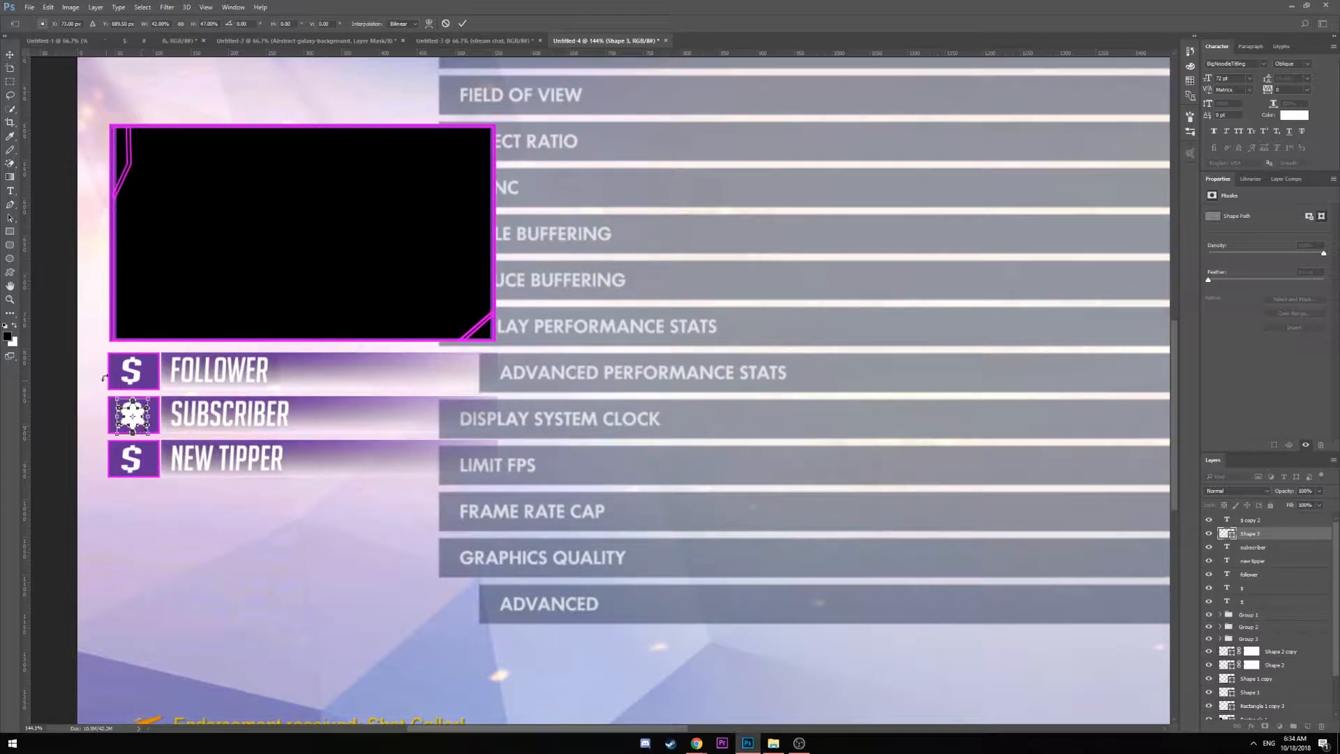
click(181, 23)
key(Up)
key(Up)
key(Up)
key(Return)
Hide the dollar sign layer beneath the SUBSCRIBER star
click(1209, 589)
click(1209, 588)
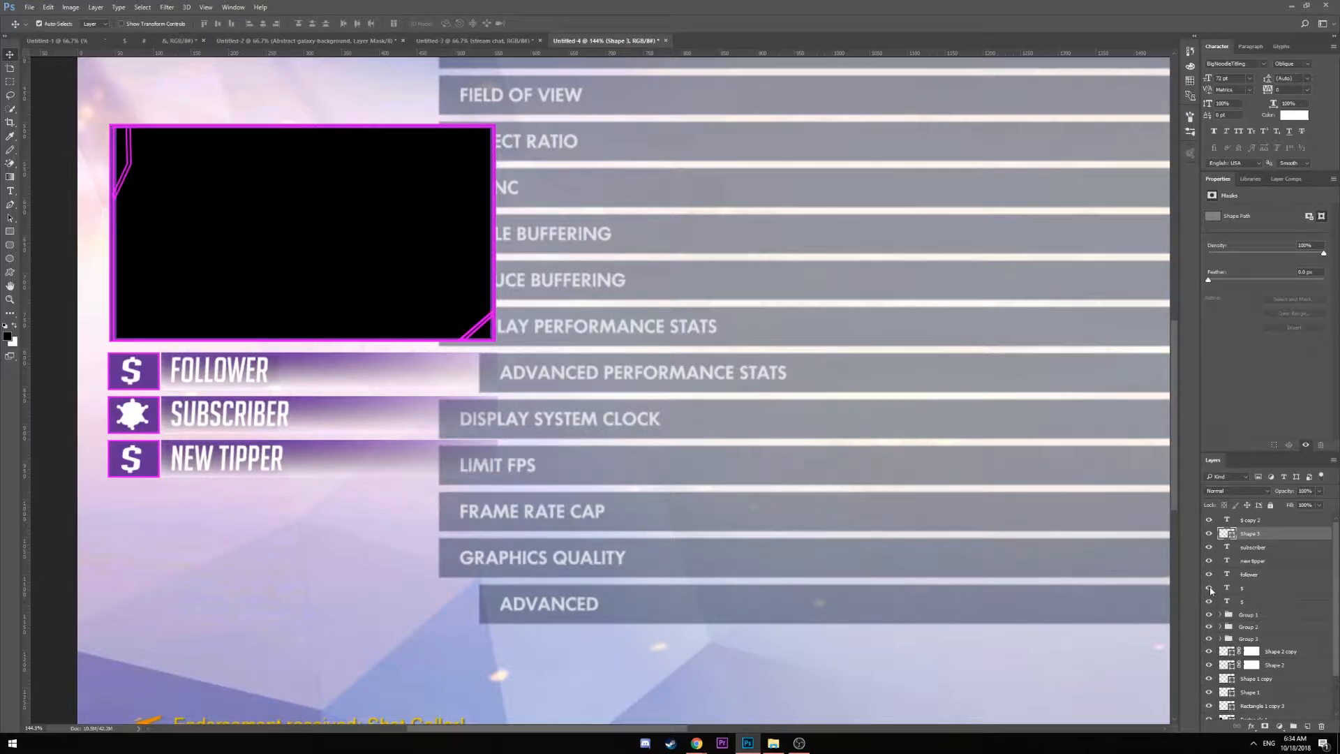
click(1209, 601)
Place a heart custom shape on the canvas at its default size
click(195, 538)
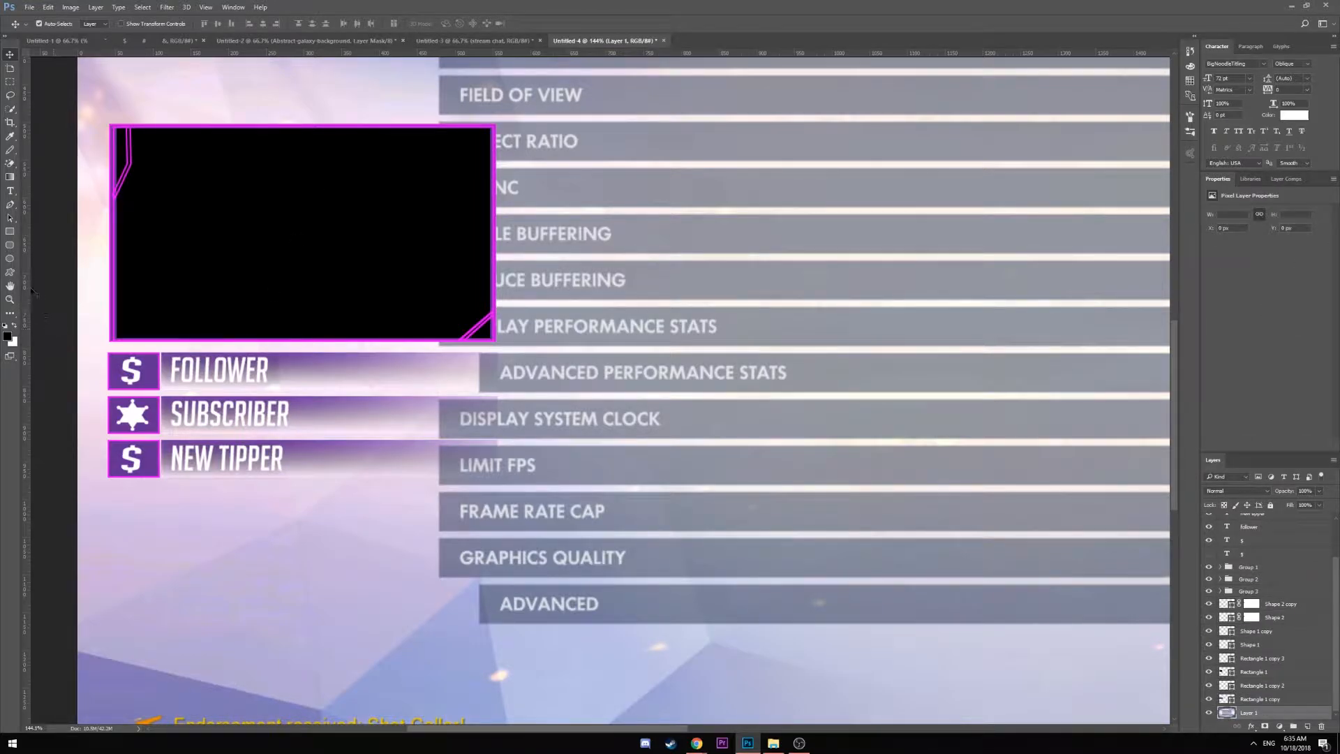
click(11, 273)
click(403, 26)
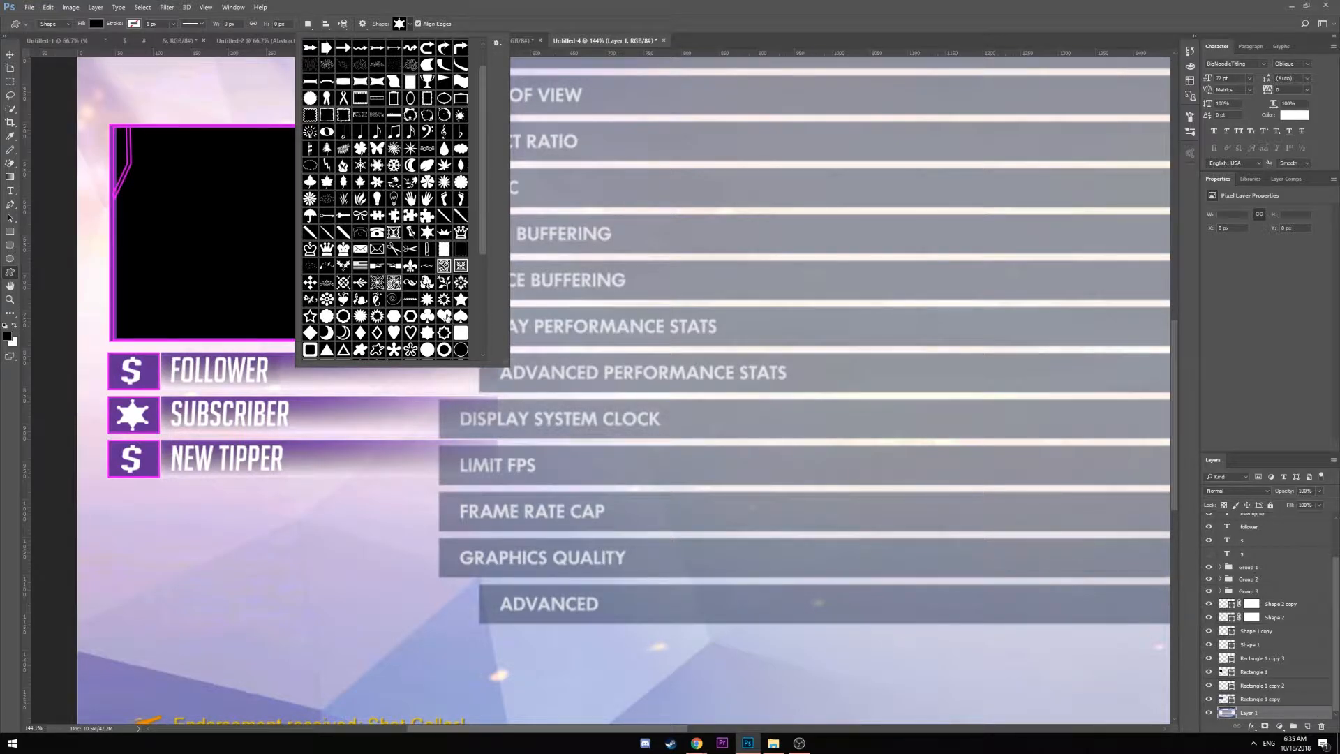
click(444, 315)
key(Return)
click(221, 559)
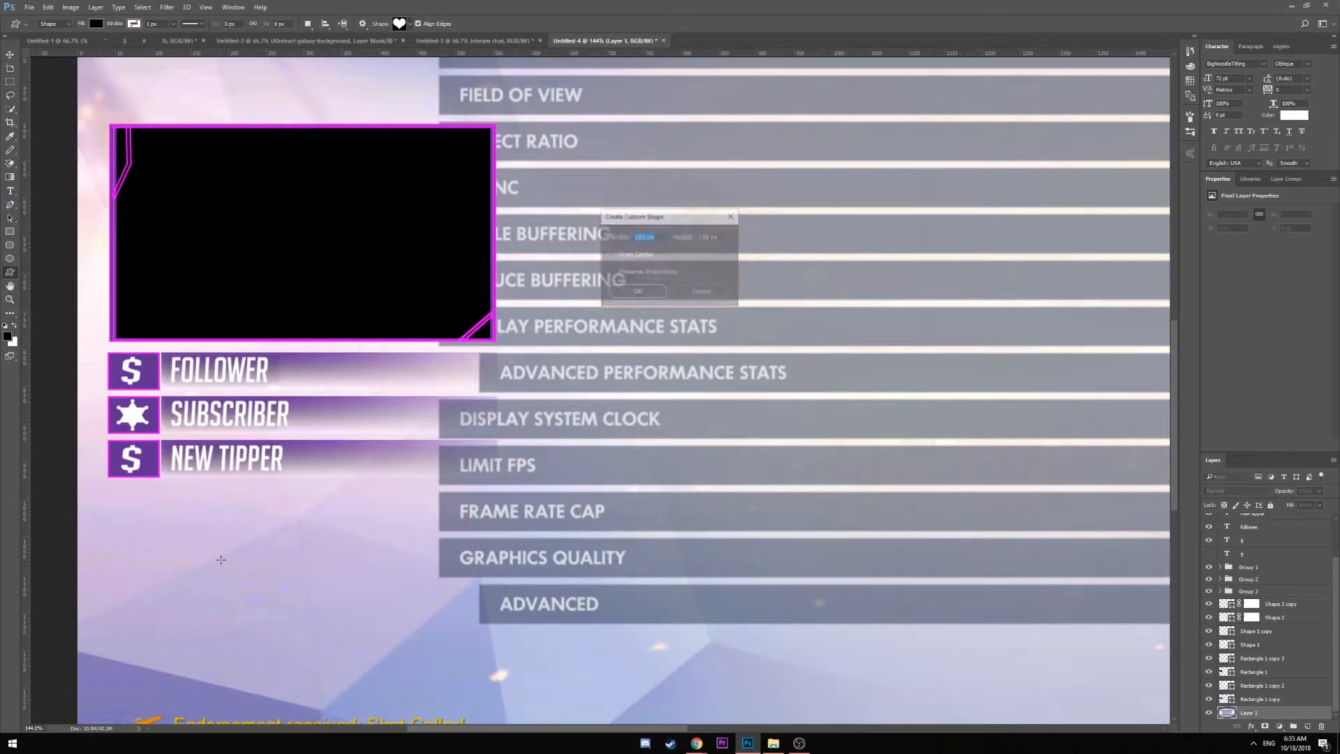
key(Return)
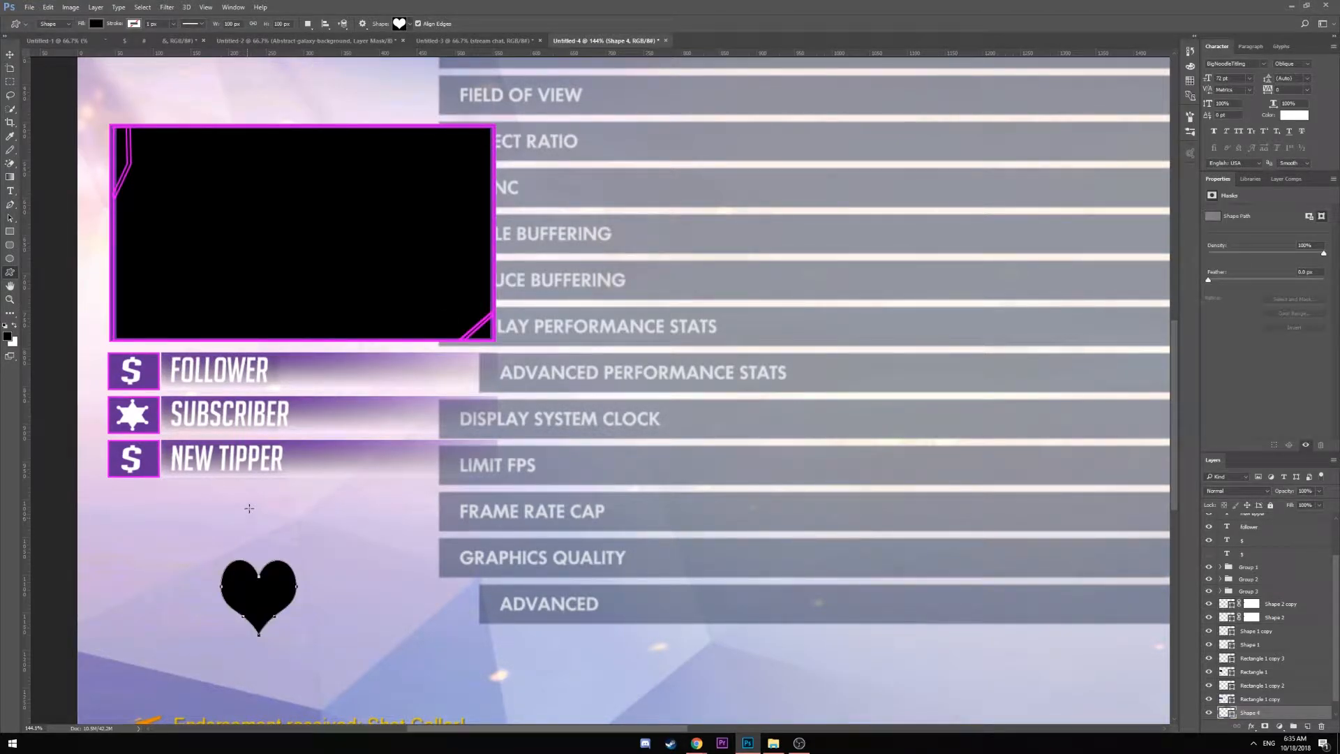
Fill the heart white and scale it proportionally onto the FOLLOWER box
click(95, 24)
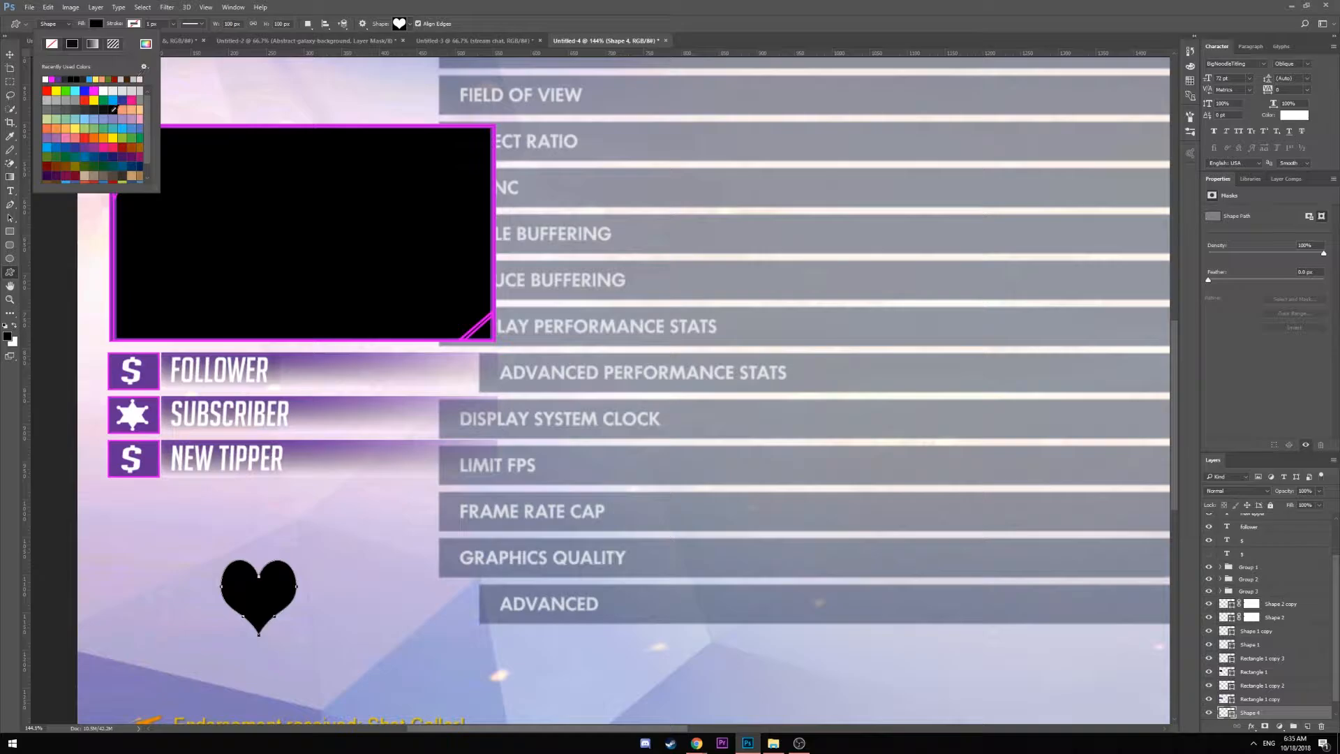
click(46, 79)
key(Return)
key(ctrl+t)
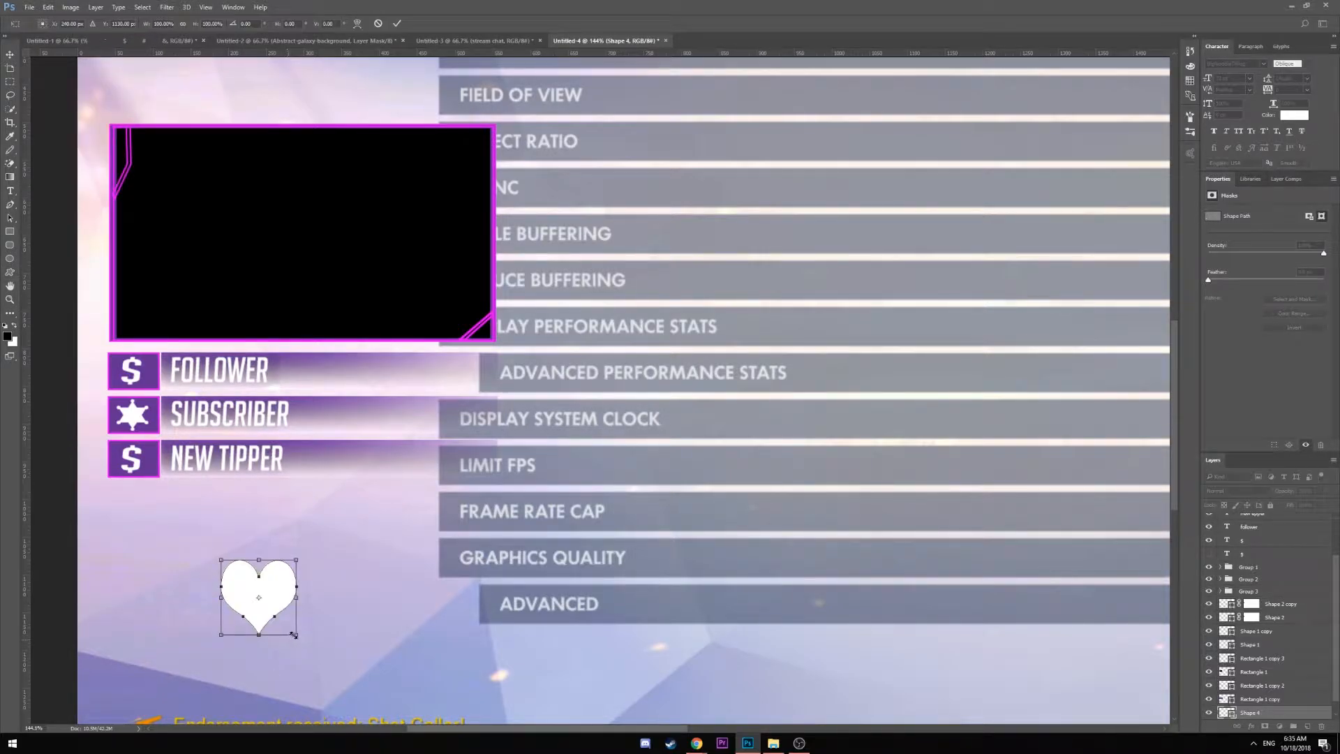
drag(294, 634, 269, 589)
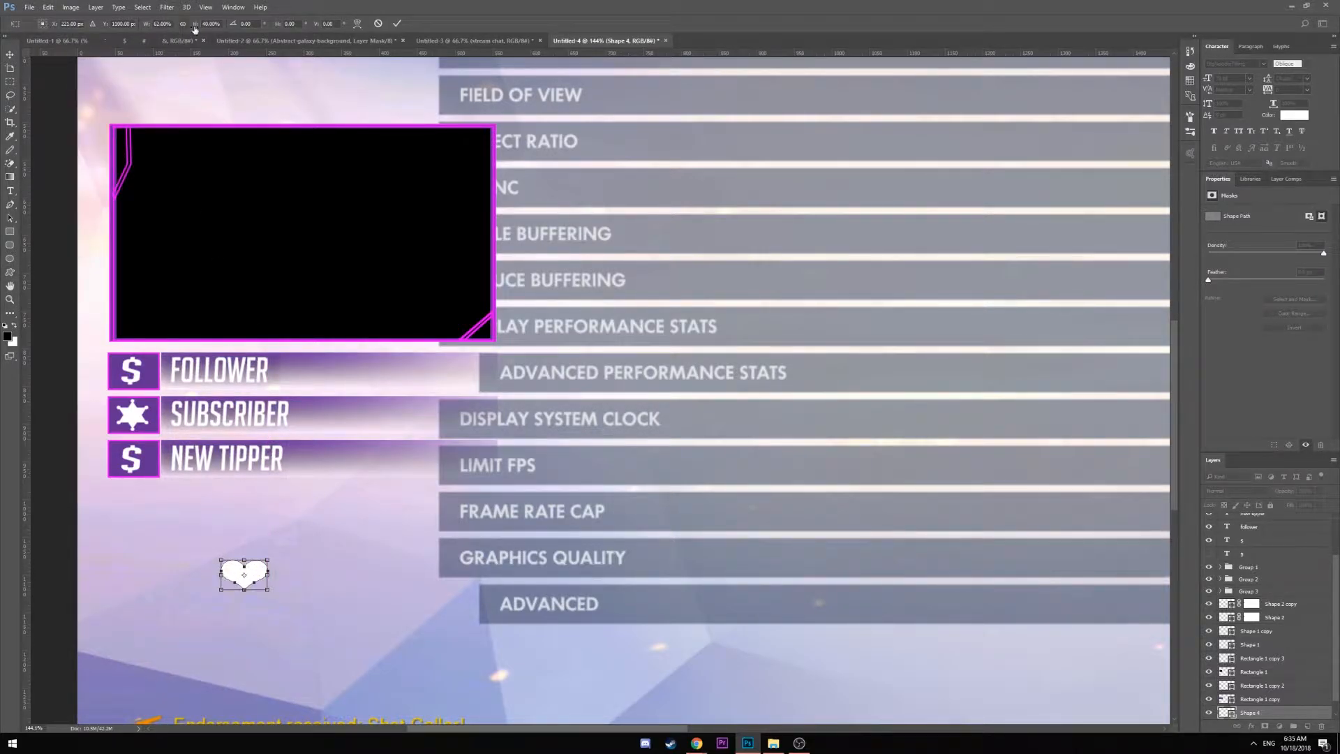
click(183, 24)
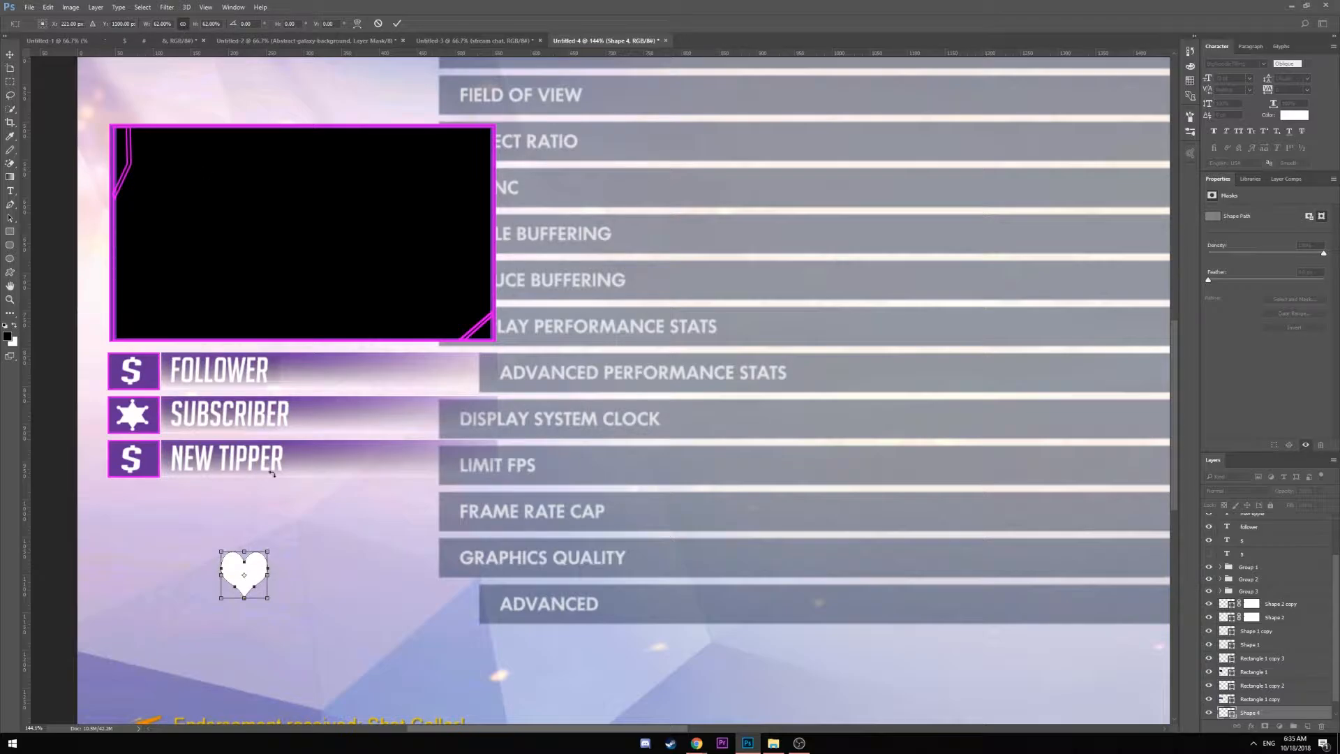
drag(265, 598, 139, 376)
key(Return)
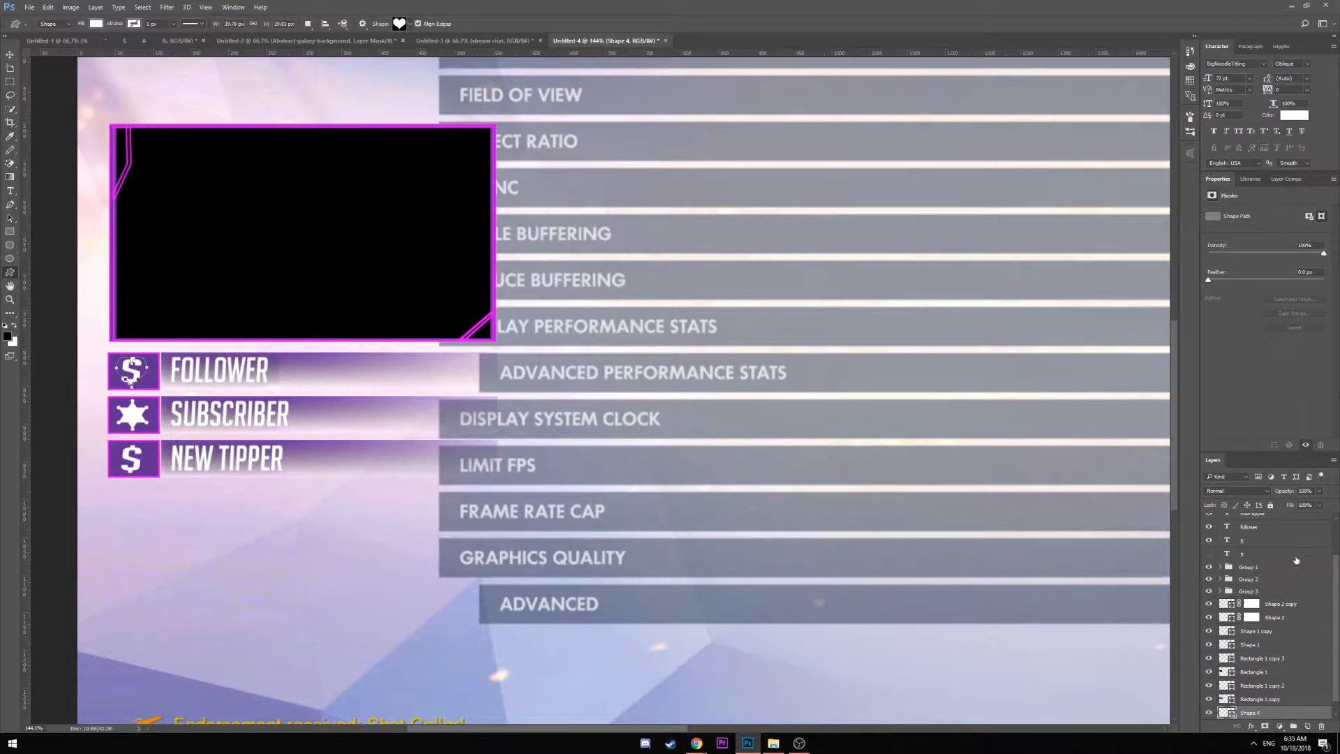
Move the heart's Shape 4 layer above the $ layer in the Layers panel
scroll(1295, 560, up, 3)
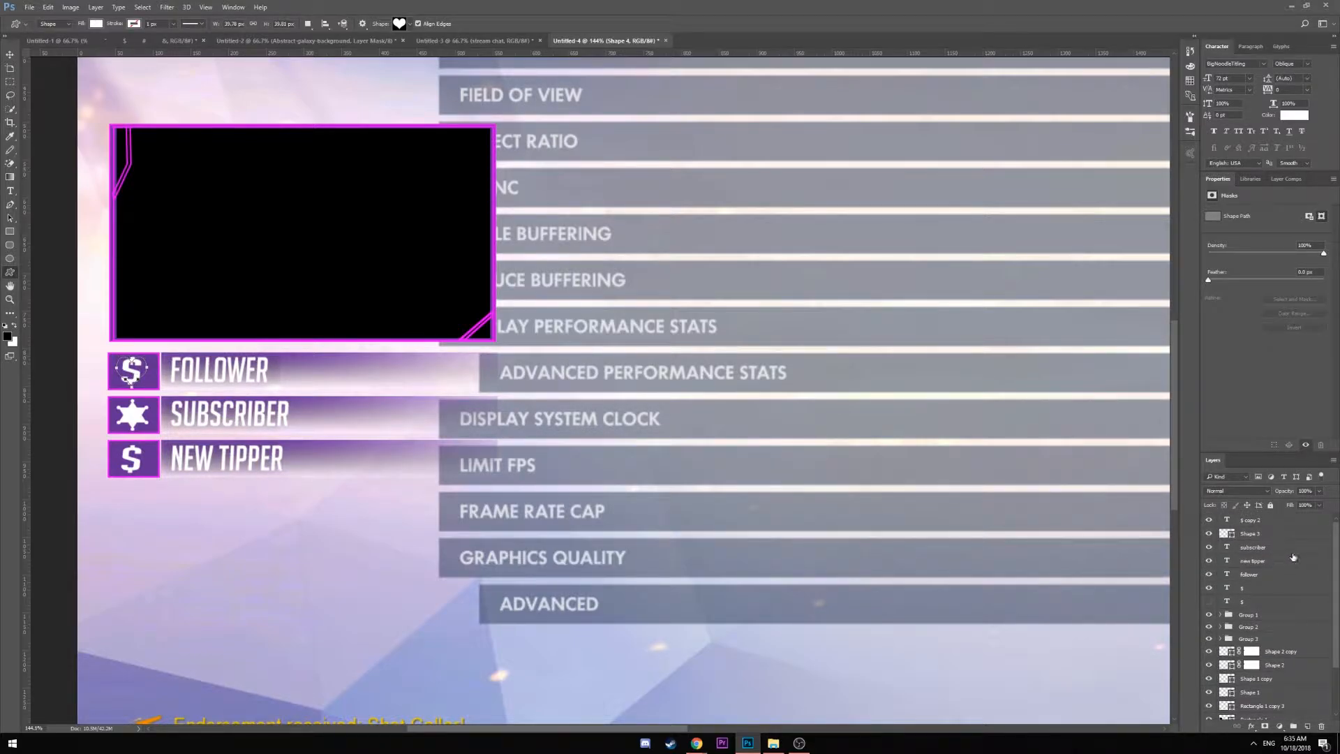
scroll(1286, 684, down, 1)
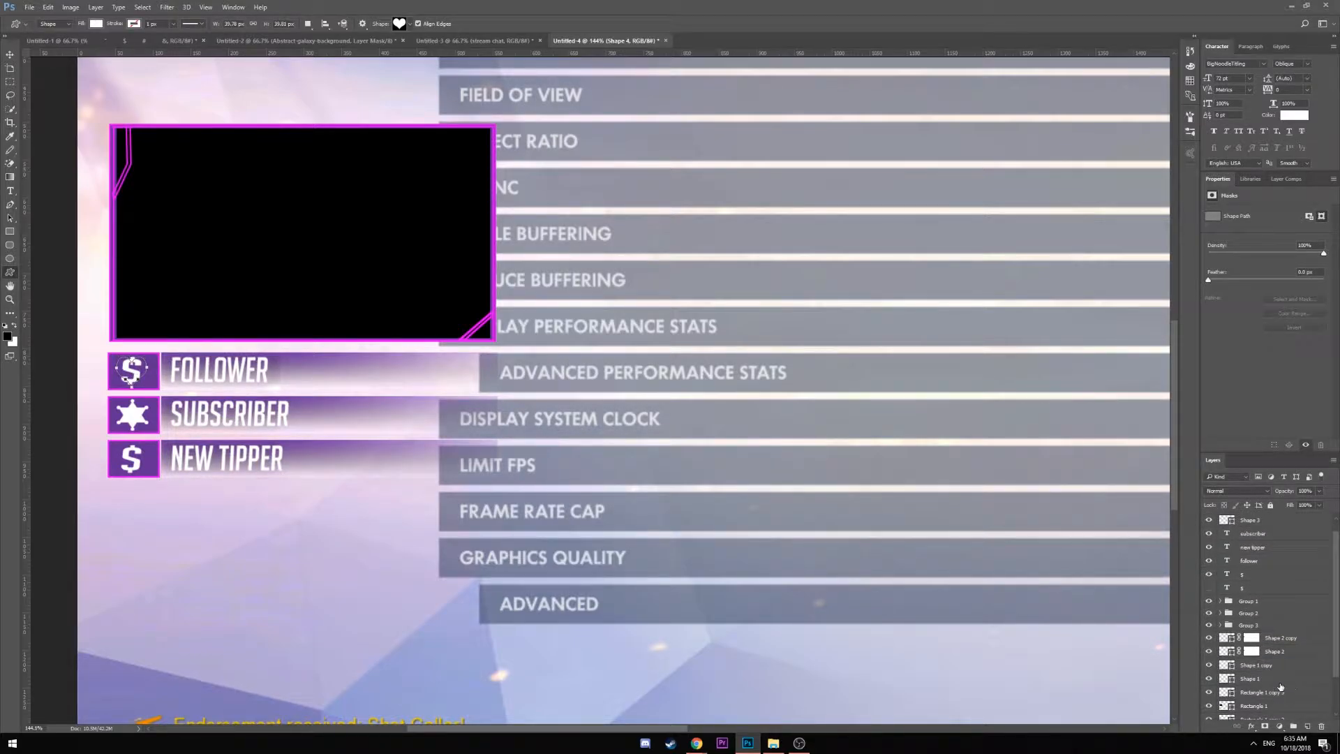
click(1210, 678)
click(1209, 679)
scroll(1245, 687, down, 3)
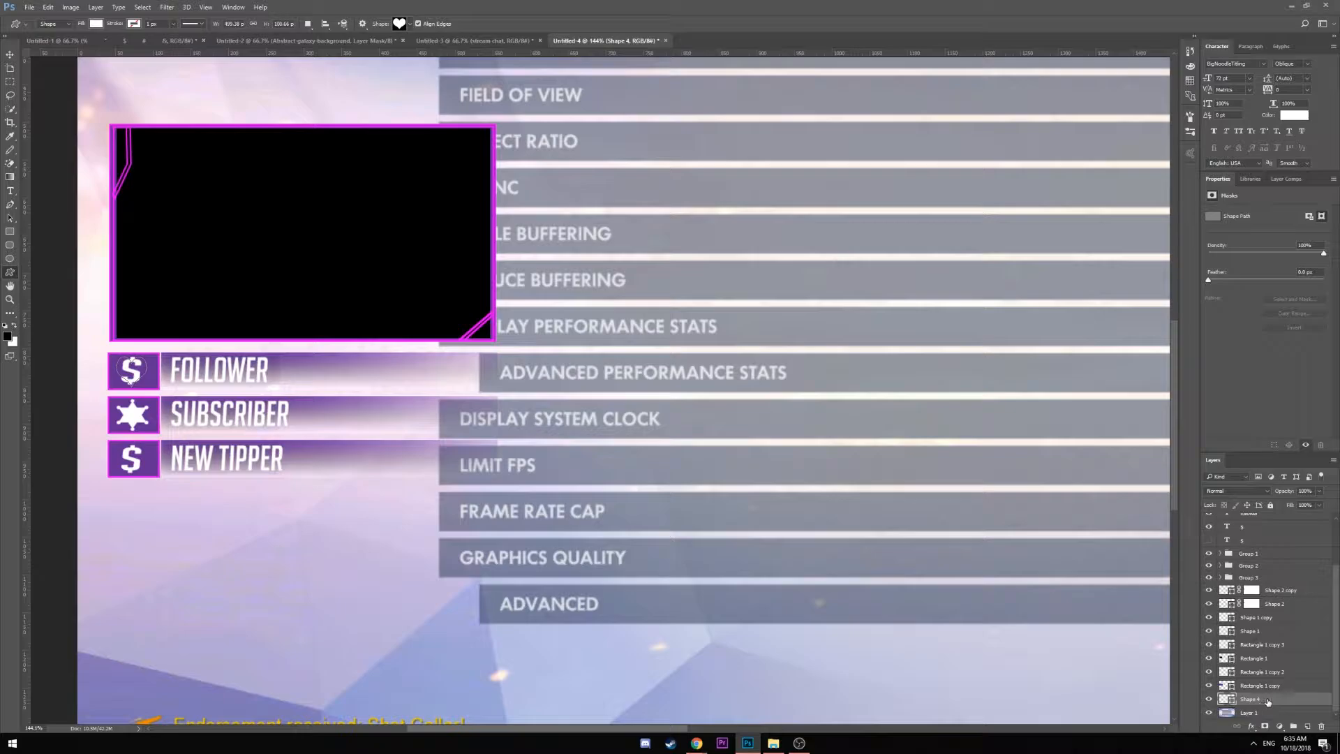
drag(1265, 702, 1265, 532)
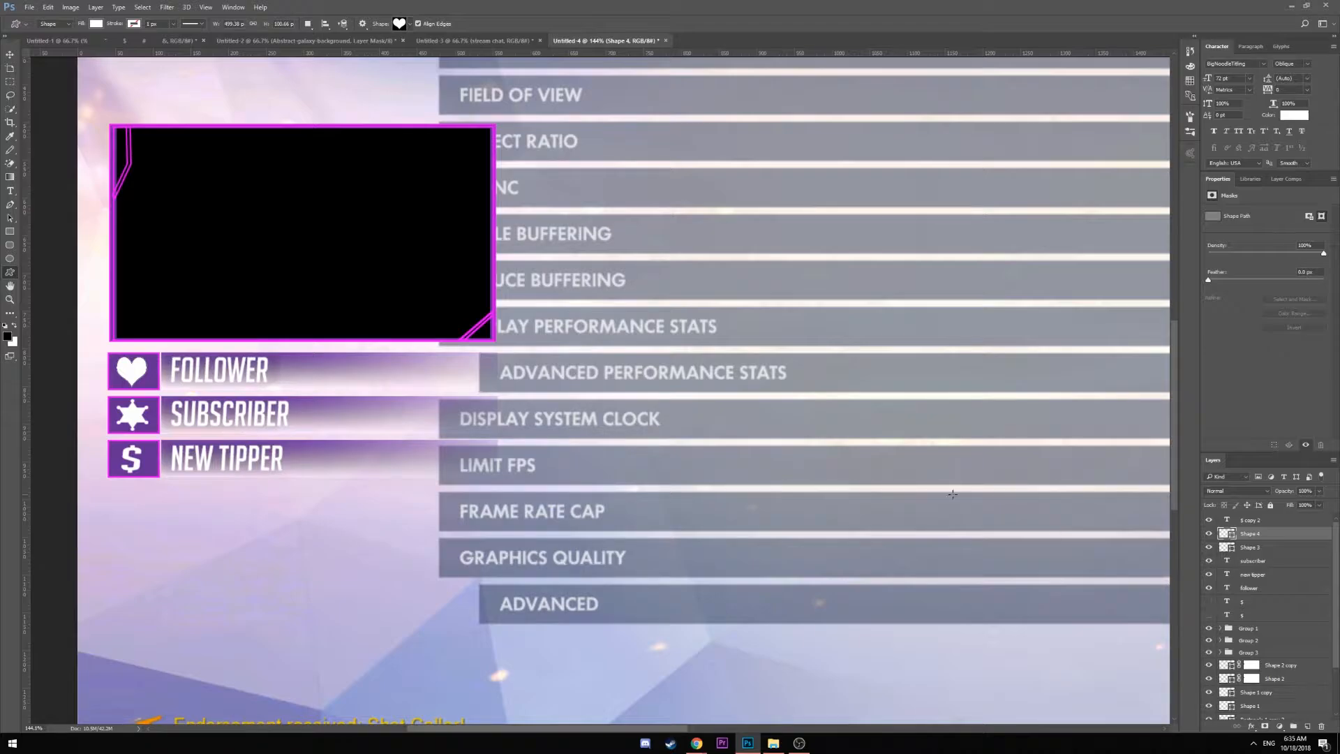
click(10, 53)
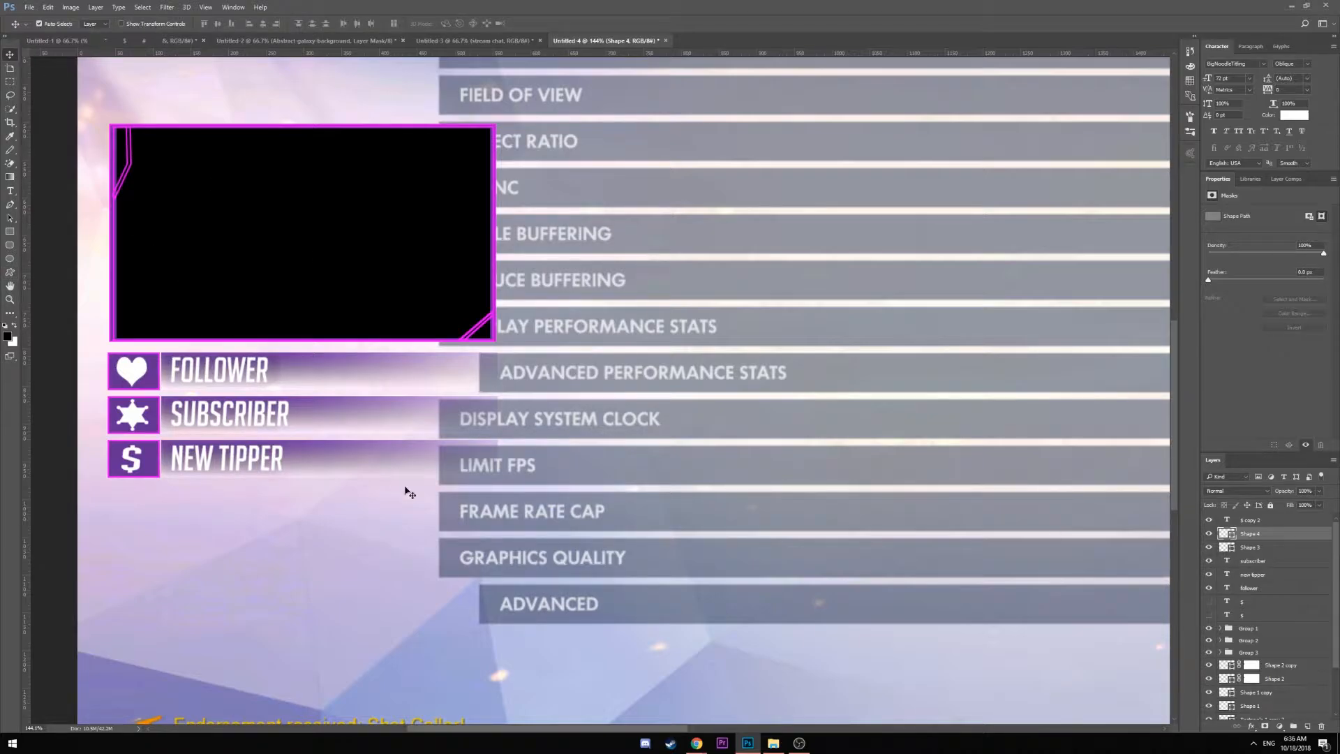
Hide the Overwatch screenshot layer to leave a transparent canvas, then start saving
scroll(500, 539, down, 5)
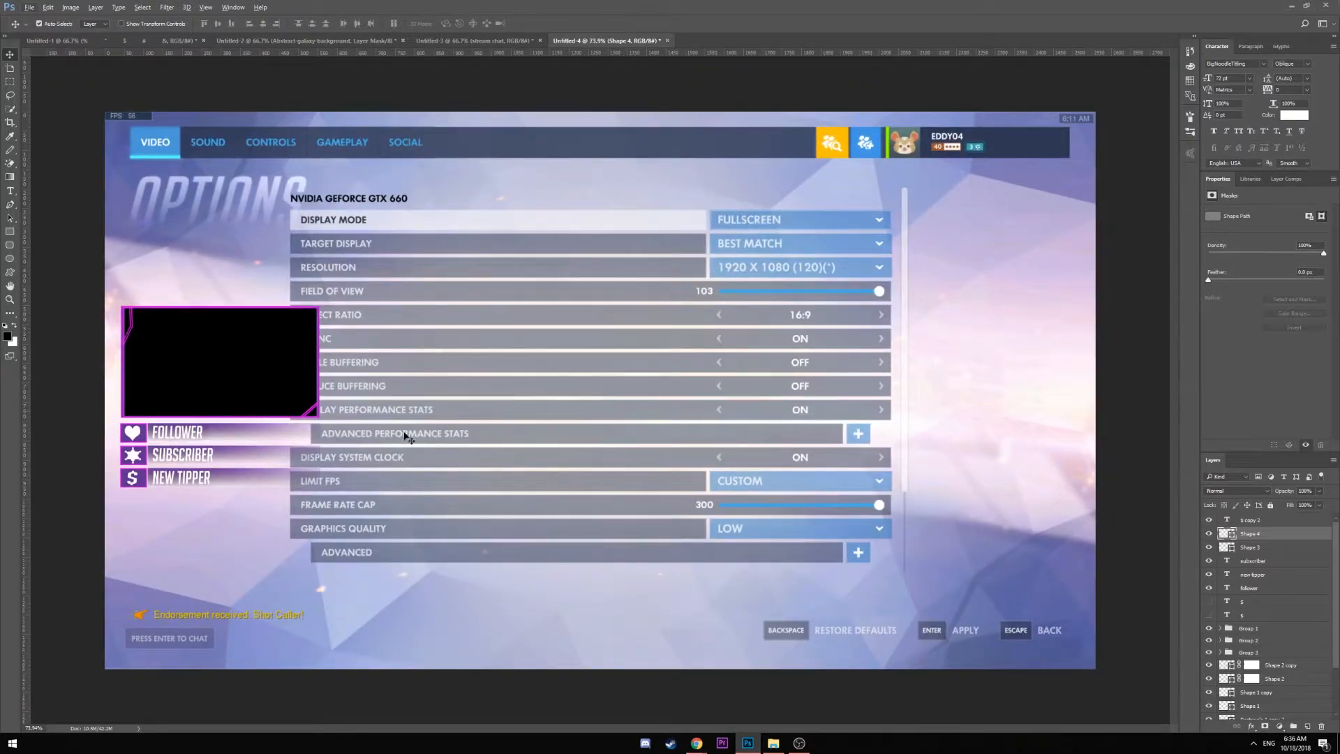
scroll(404, 439, down, 1)
scroll(293, 460, up, 2)
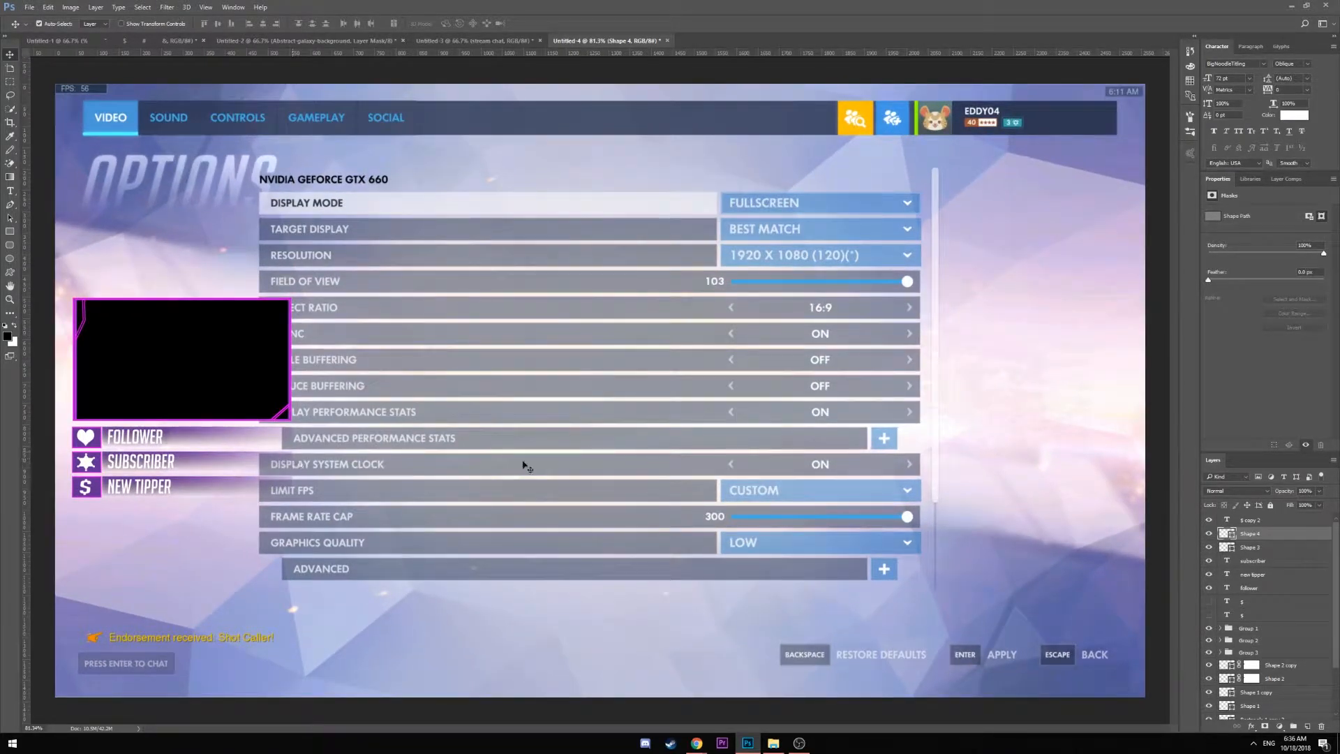
scroll(1233, 629, down, 3)
click(1208, 713)
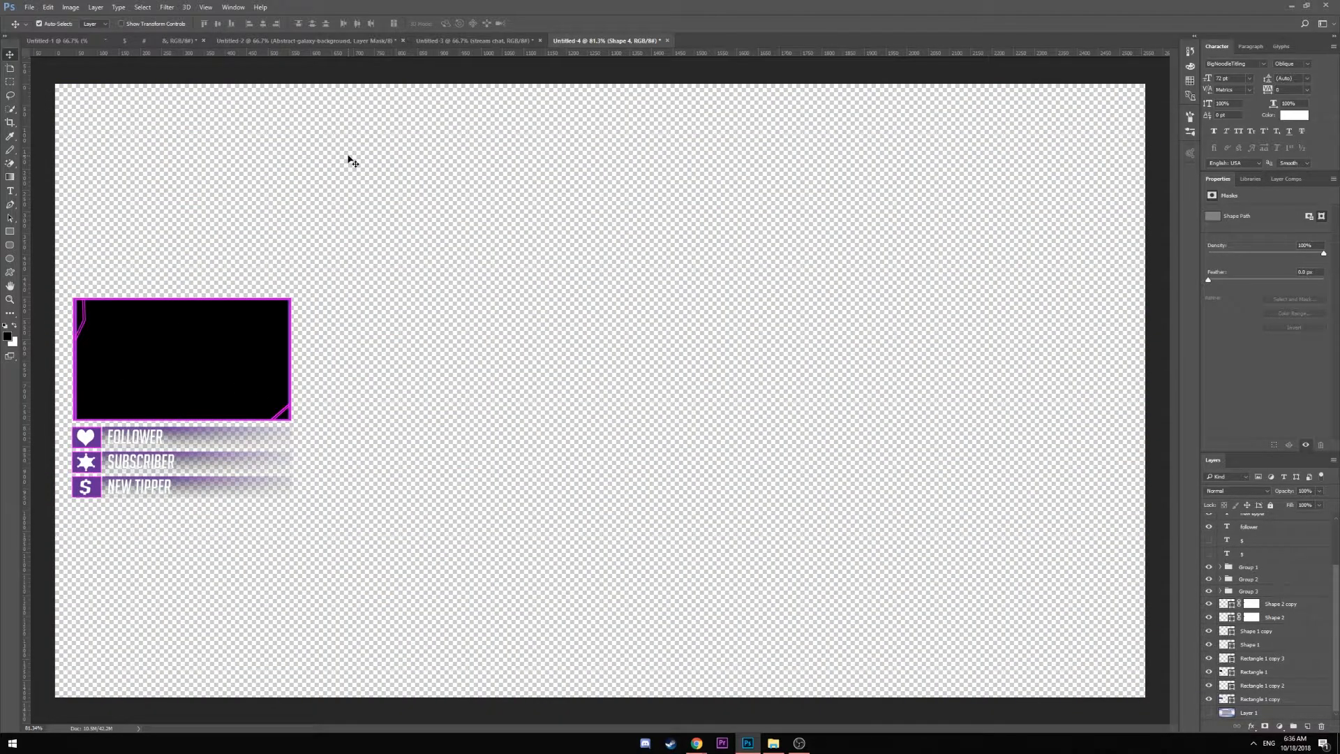
key(ctrl+s)
Choose PNG as the save format, then cancel the Save As dialog
click(140, 339)
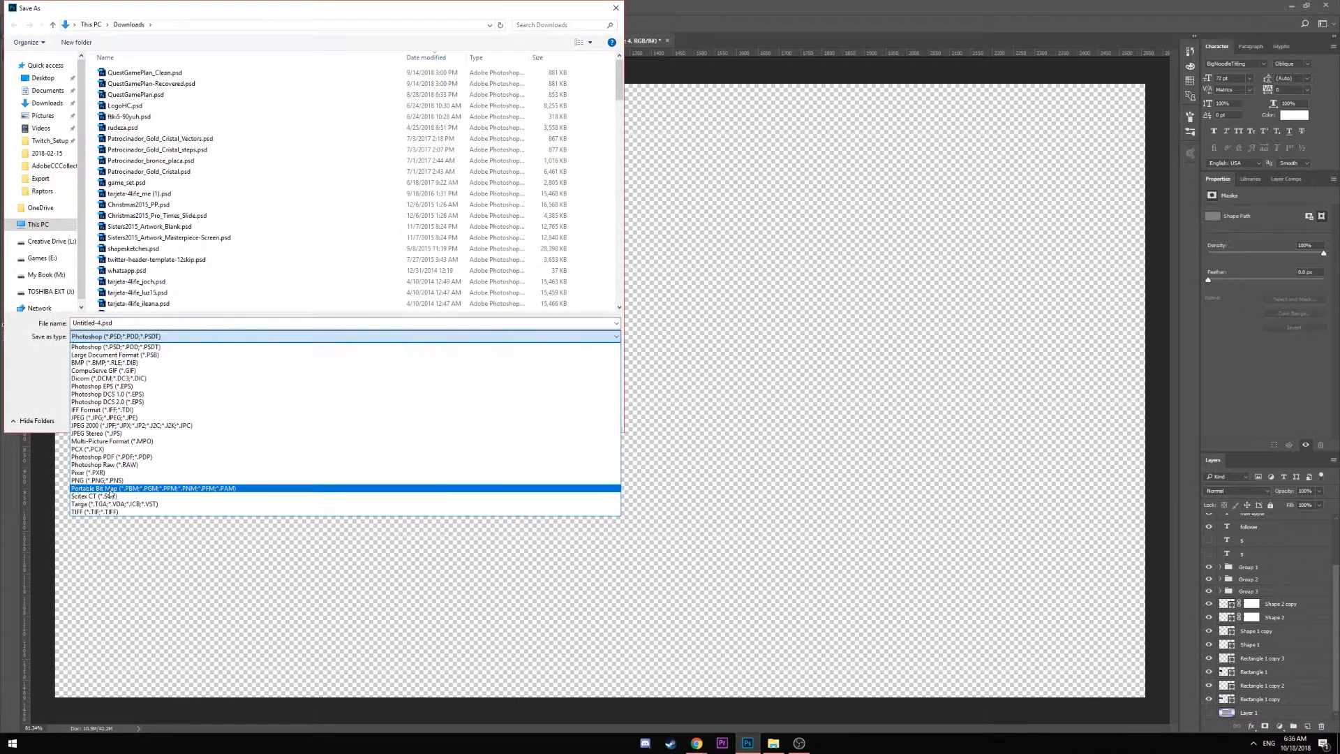
click(140, 492)
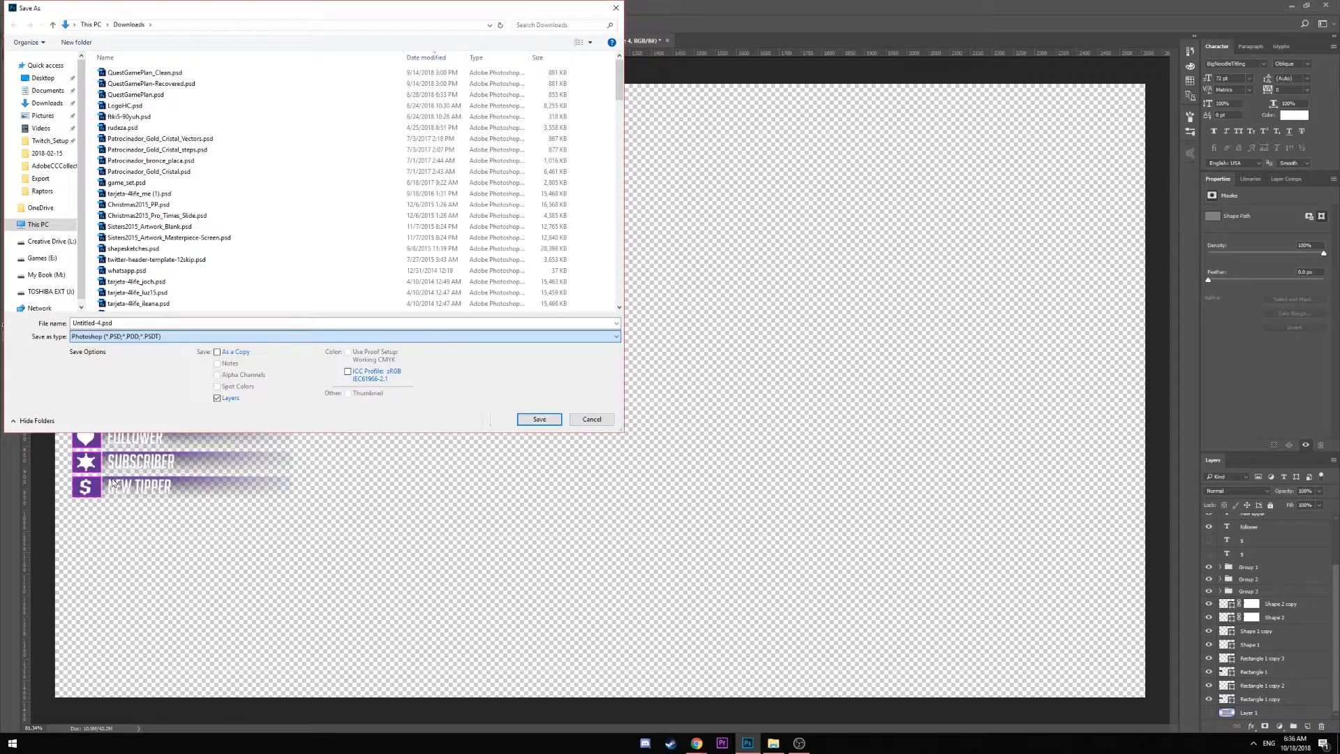
click(114, 324)
drag(114, 323, 23, 327)
click(98, 323)
drag(294, 12, 383, 46)
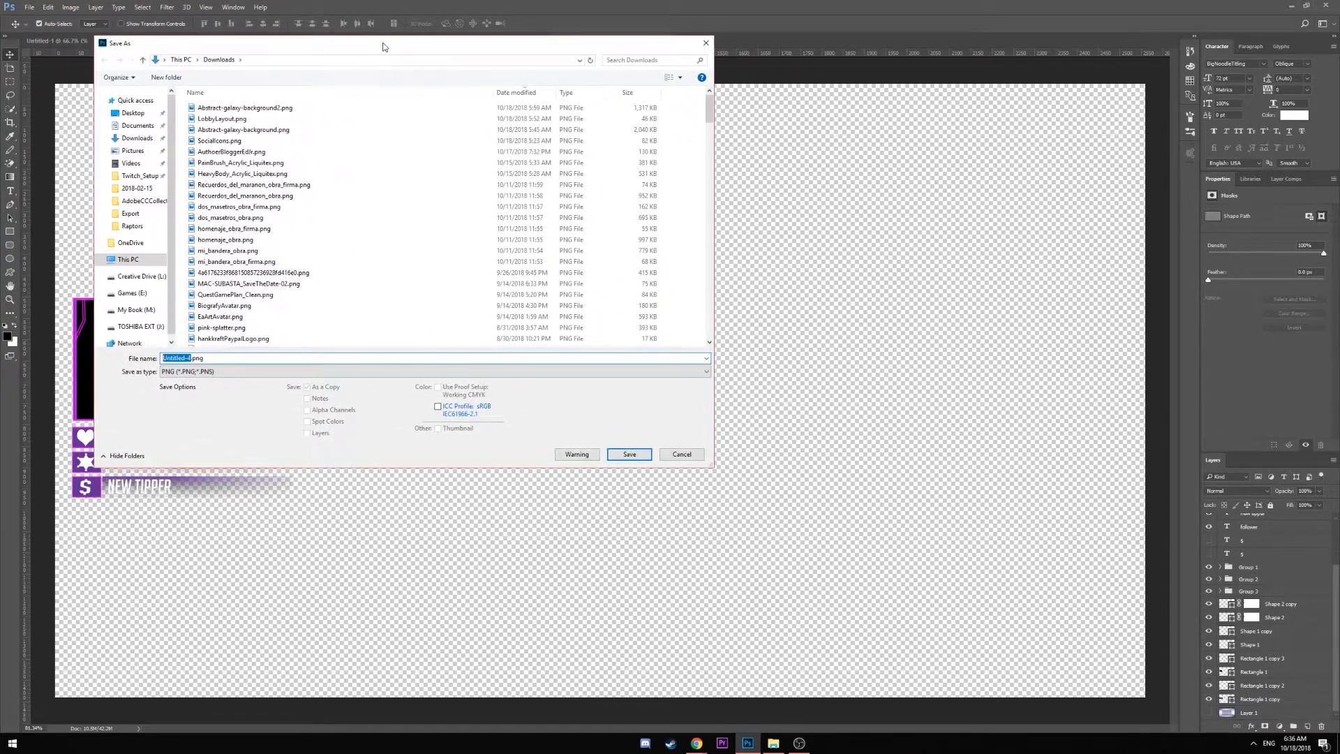
click(681, 454)
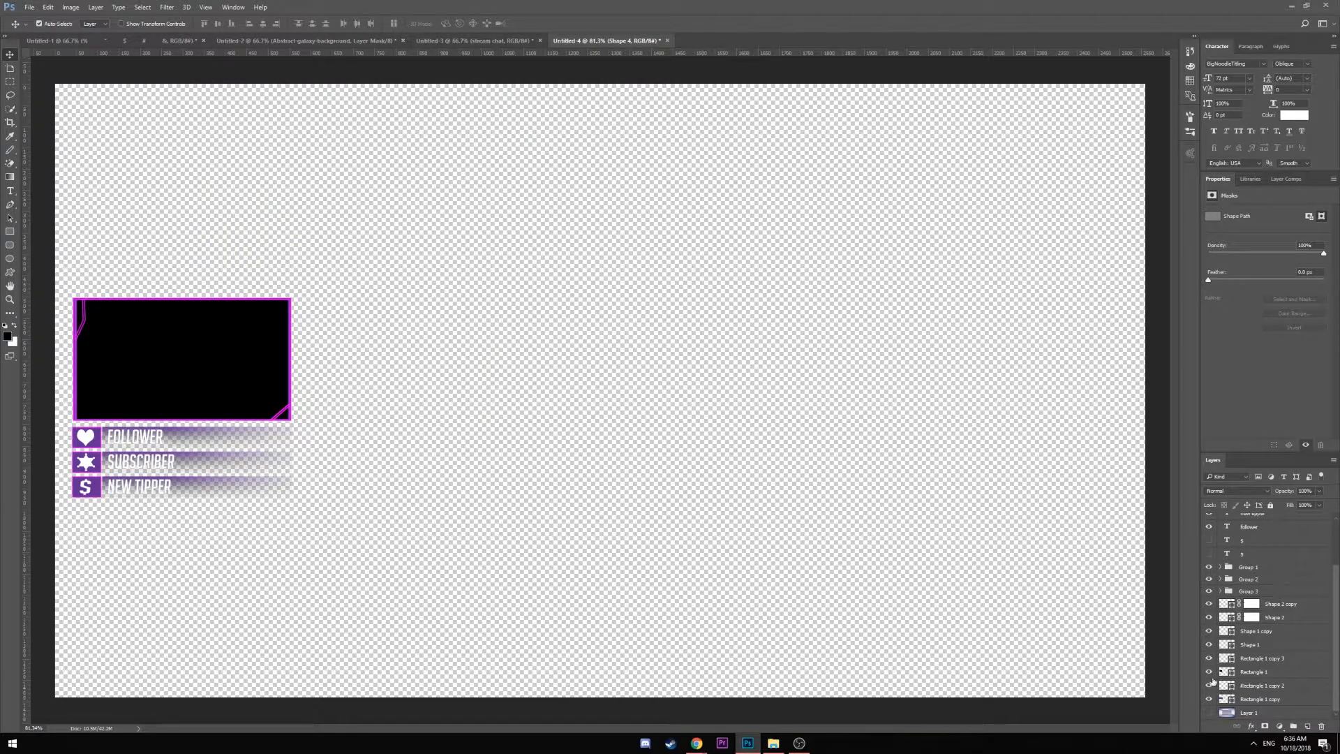
Hide the Shape 2 copy line and the black fill so the webcam box shows purple
click(1209, 618)
click(1209, 605)
click(1209, 671)
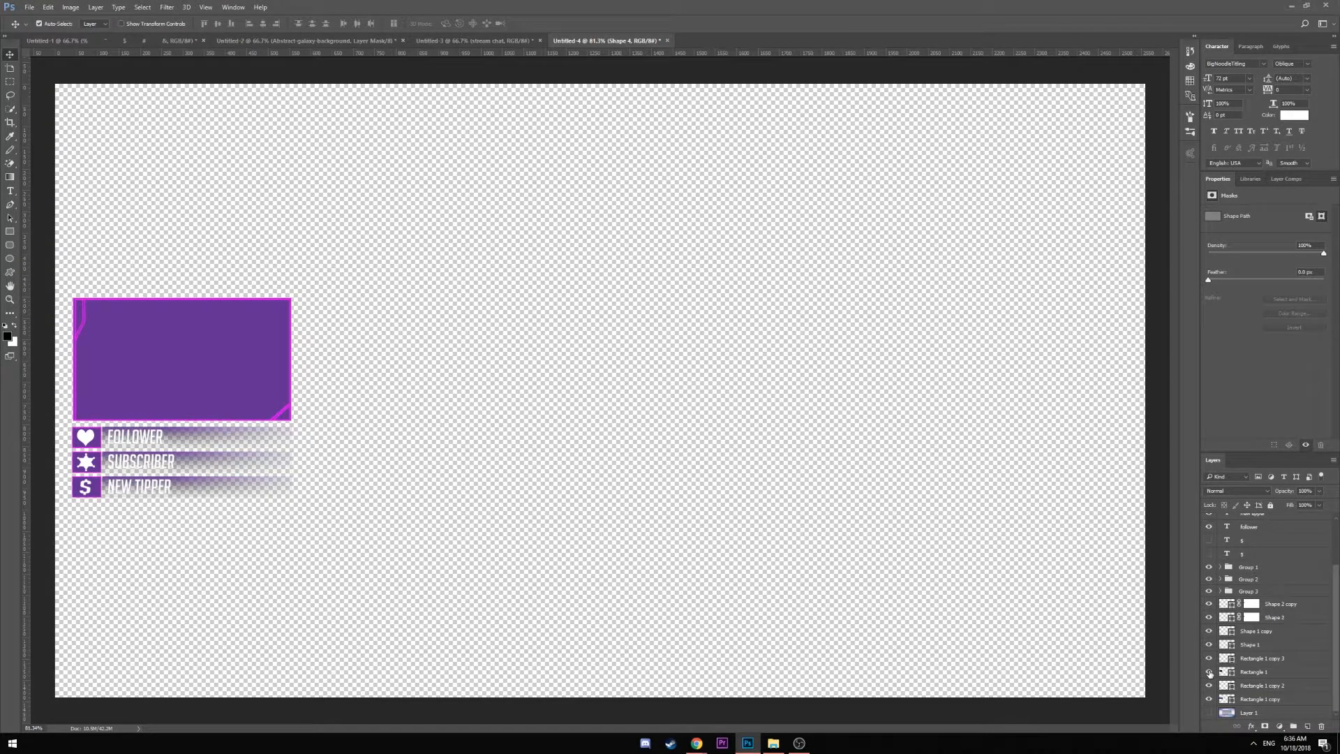
click(1209, 671)
click(1209, 672)
Group the four corner accent shape layers into Group 4
click(1255, 646)
shift+click(1263, 604)
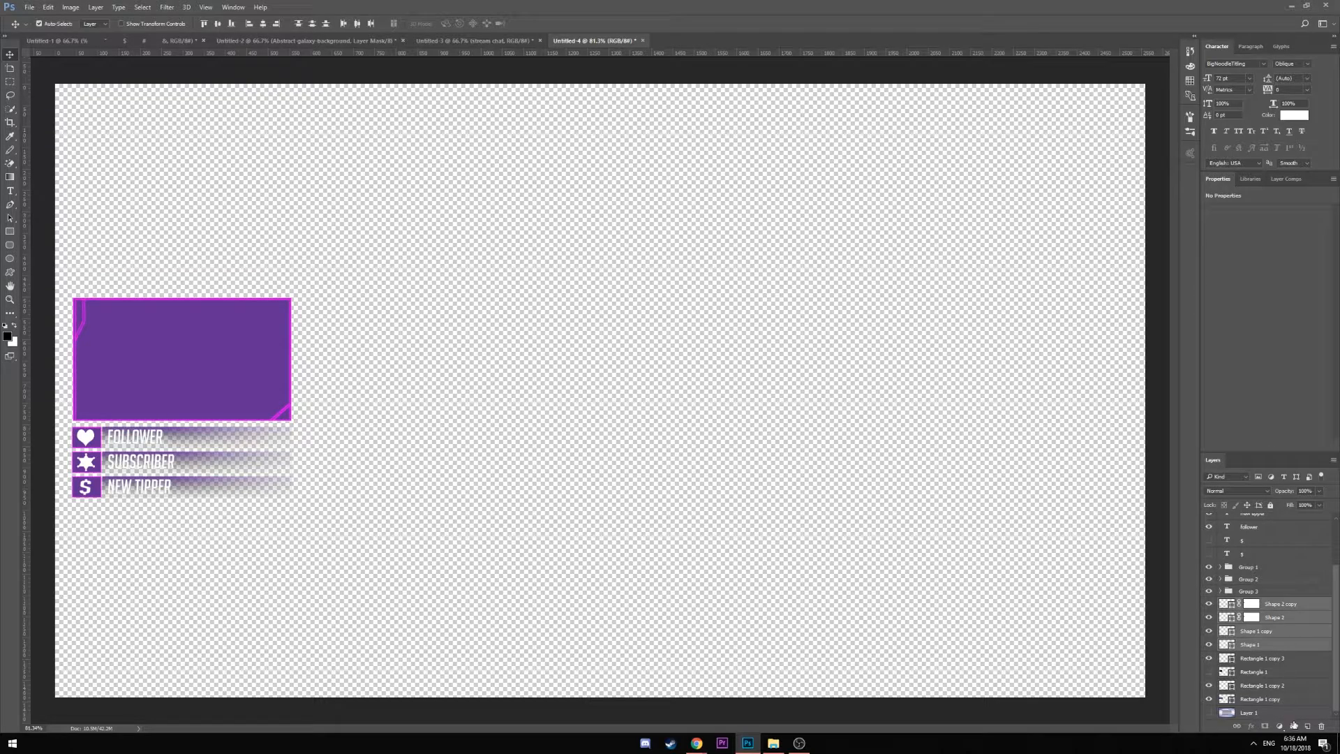
click(1296, 727)
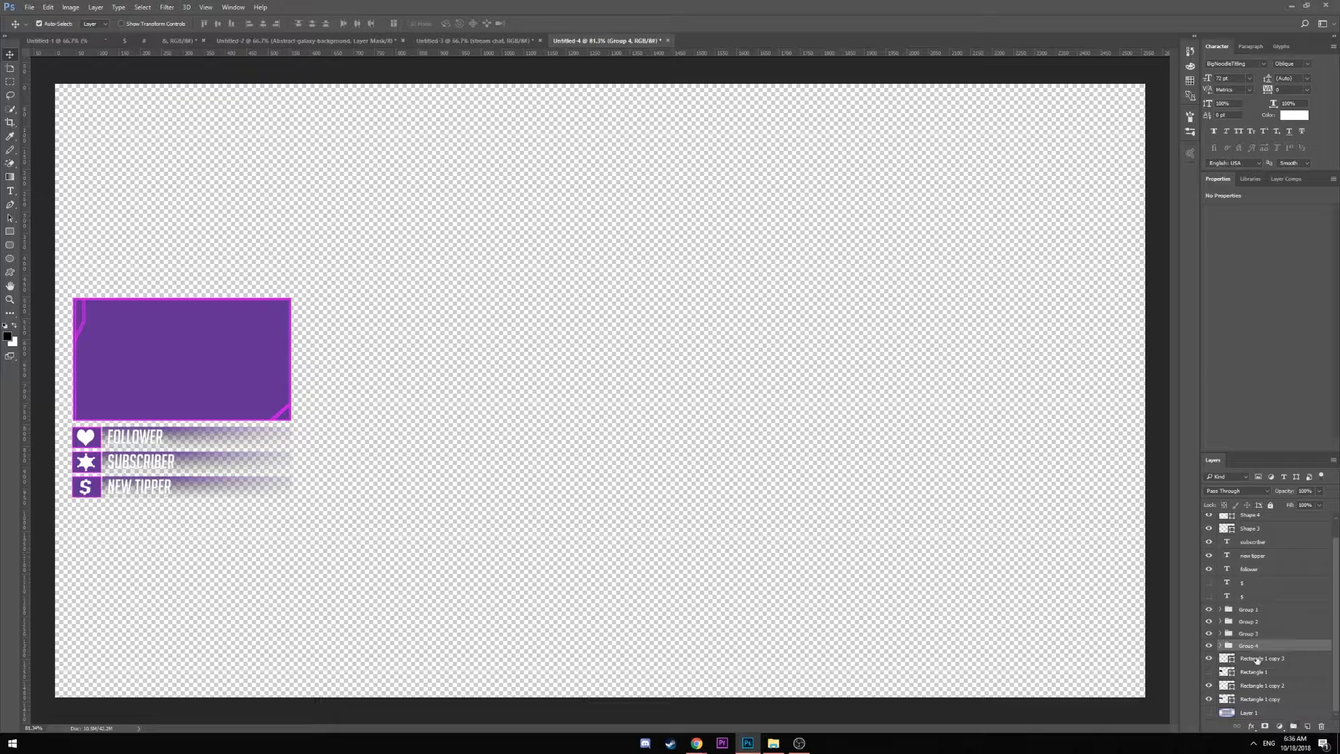
click(1208, 647)
click(1208, 647)
Save the full overlay as a PNG named Overlay.png
key(ctrl+s)
click(340, 371)
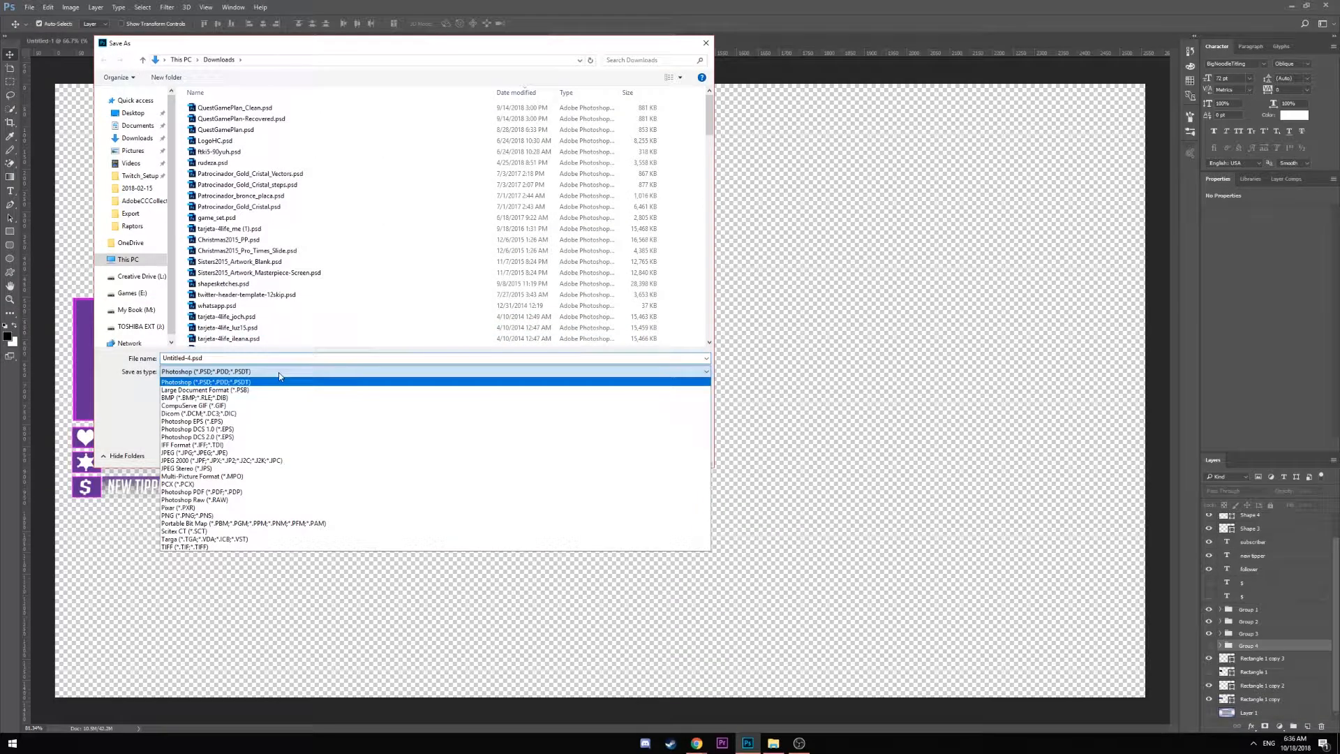
click(279, 532)
click(203, 360)
drag(203, 359, 125, 353)
click(192, 358)
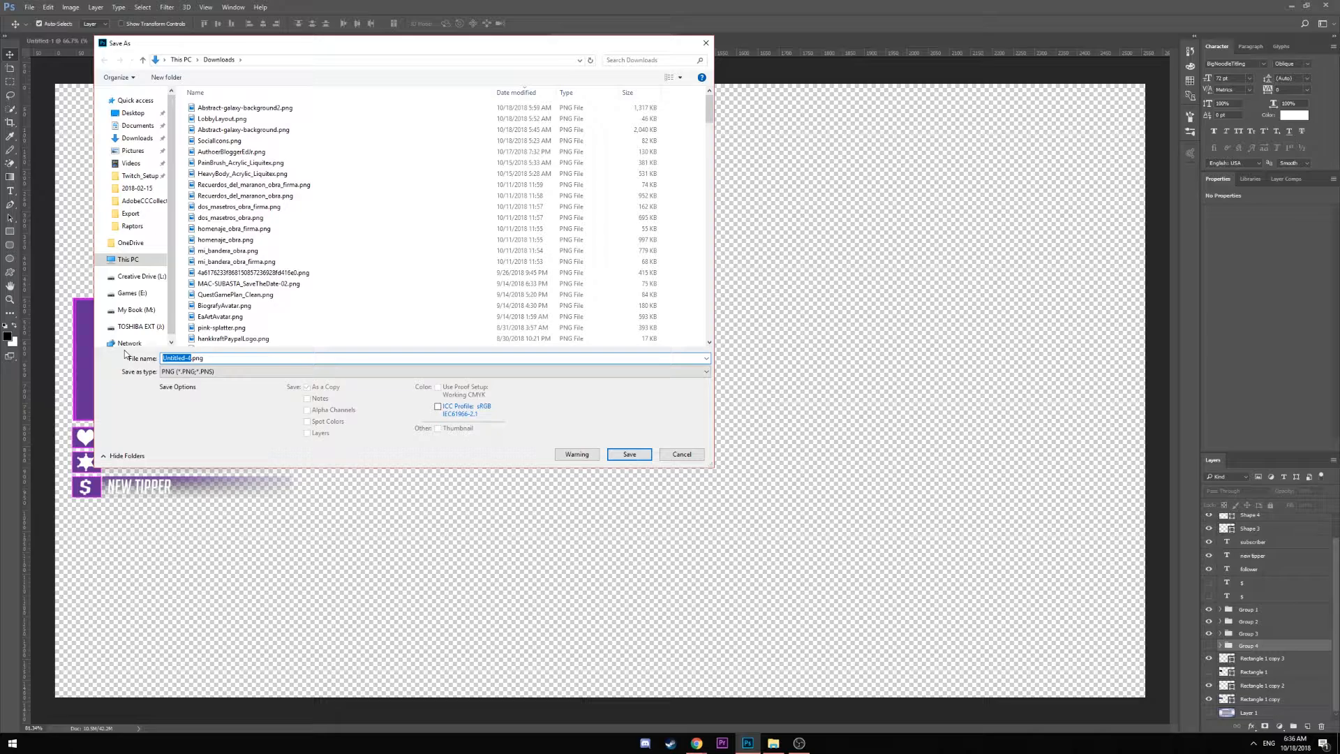
text(Overlay1)
click(629, 454)
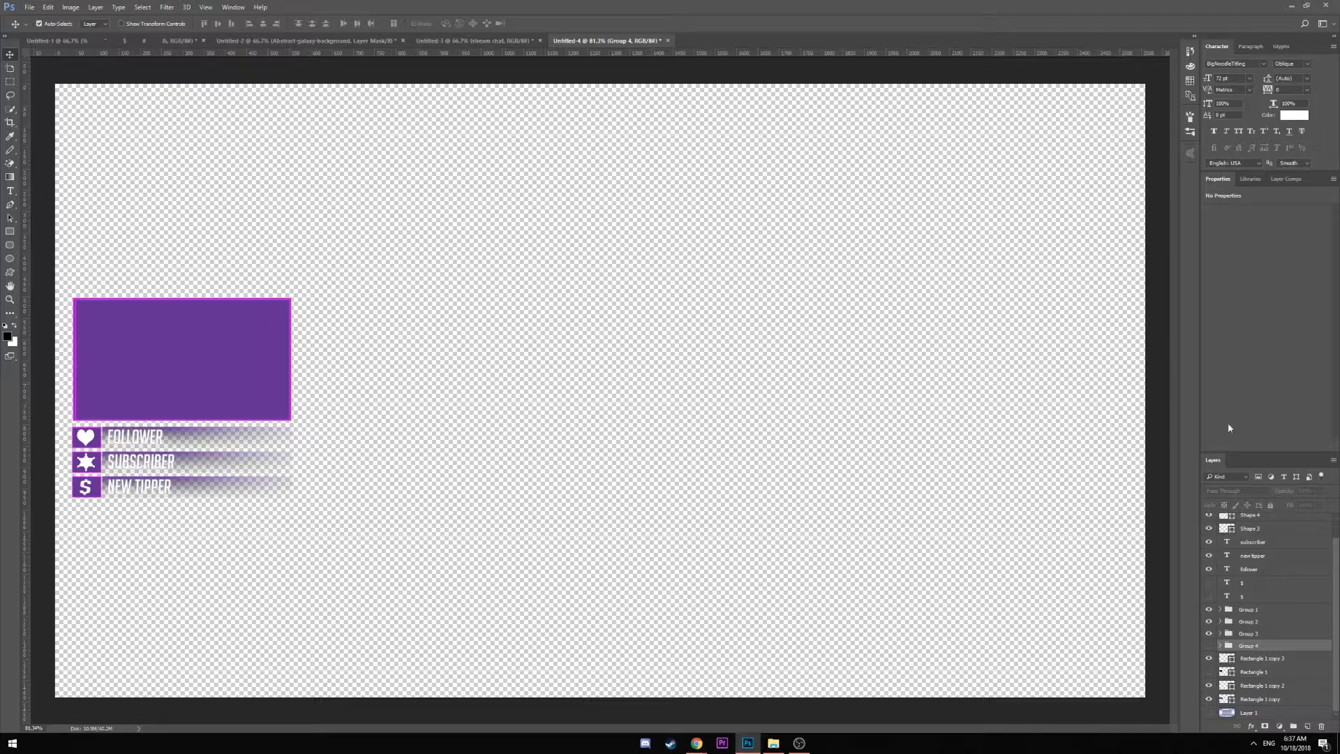
Hide every layer except Group 4 and make its four corner shapes visible
click(1209, 645)
click(1209, 633)
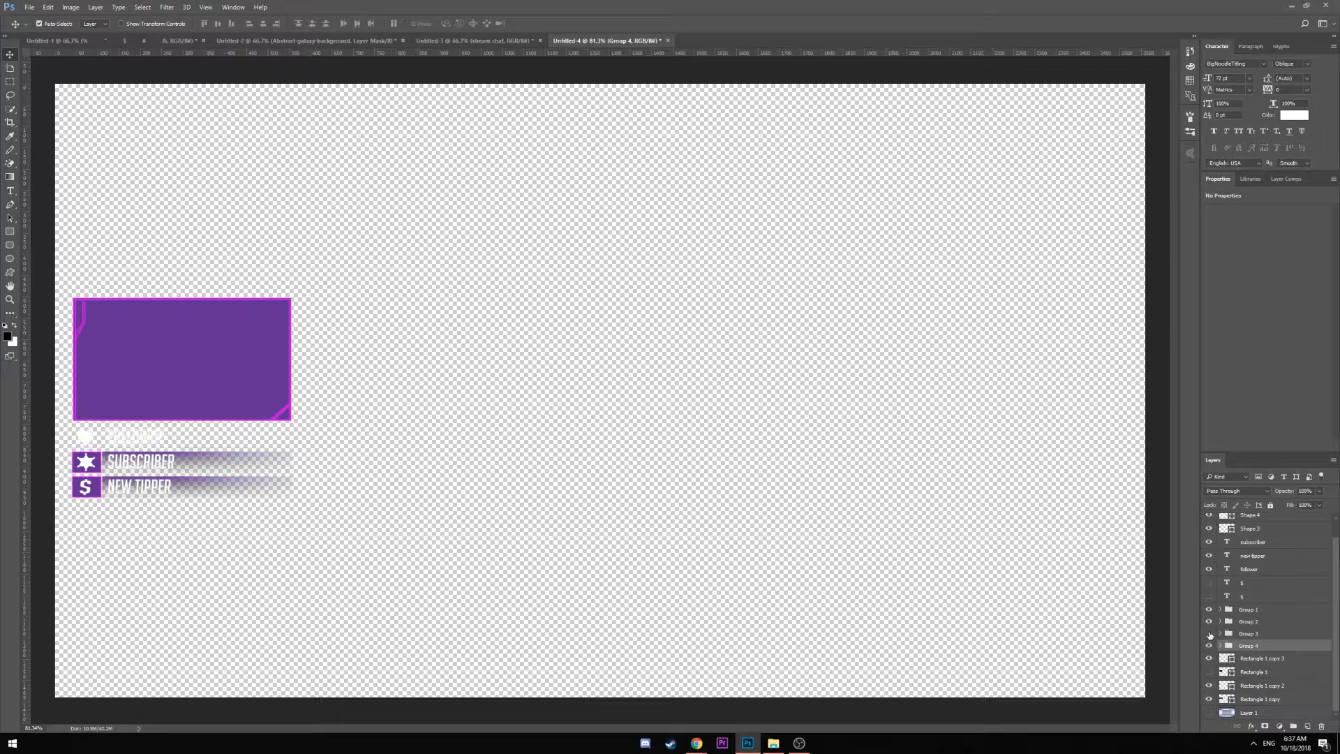
click(1210, 634)
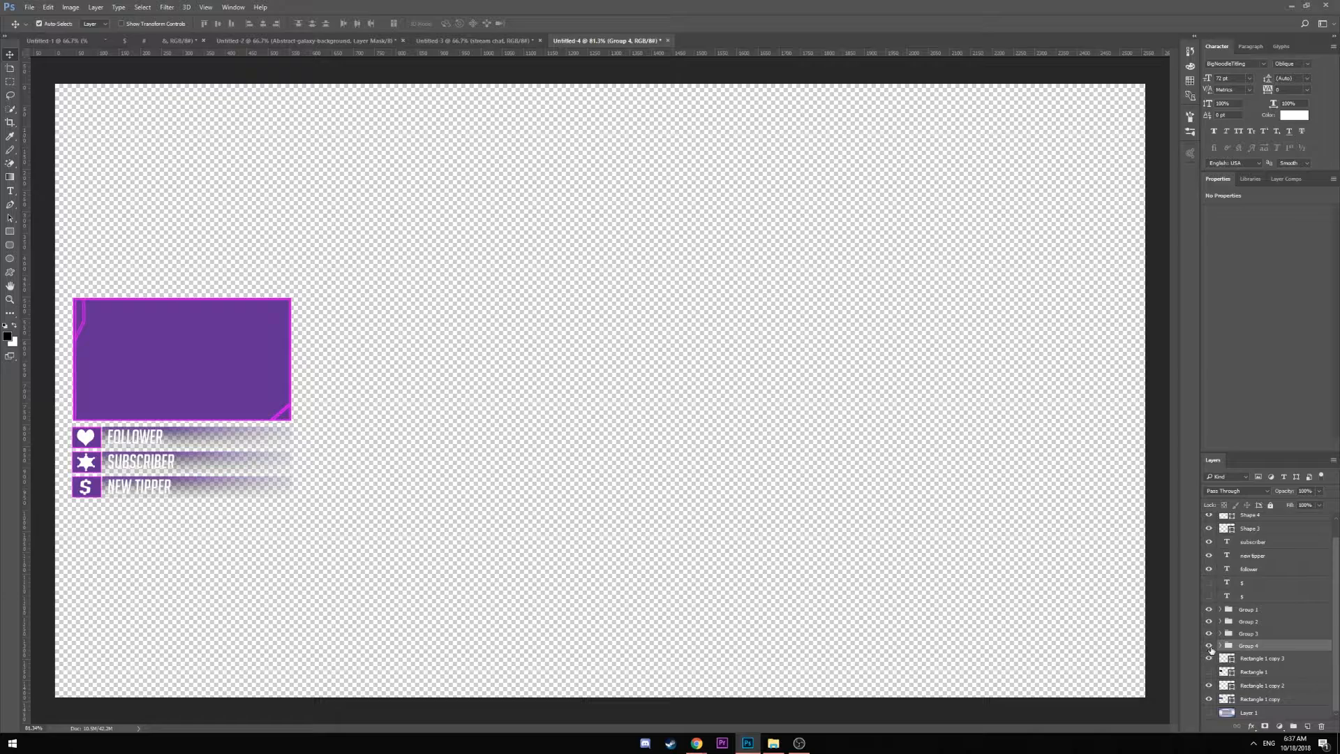
click(1209, 645)
right_click(1209, 645)
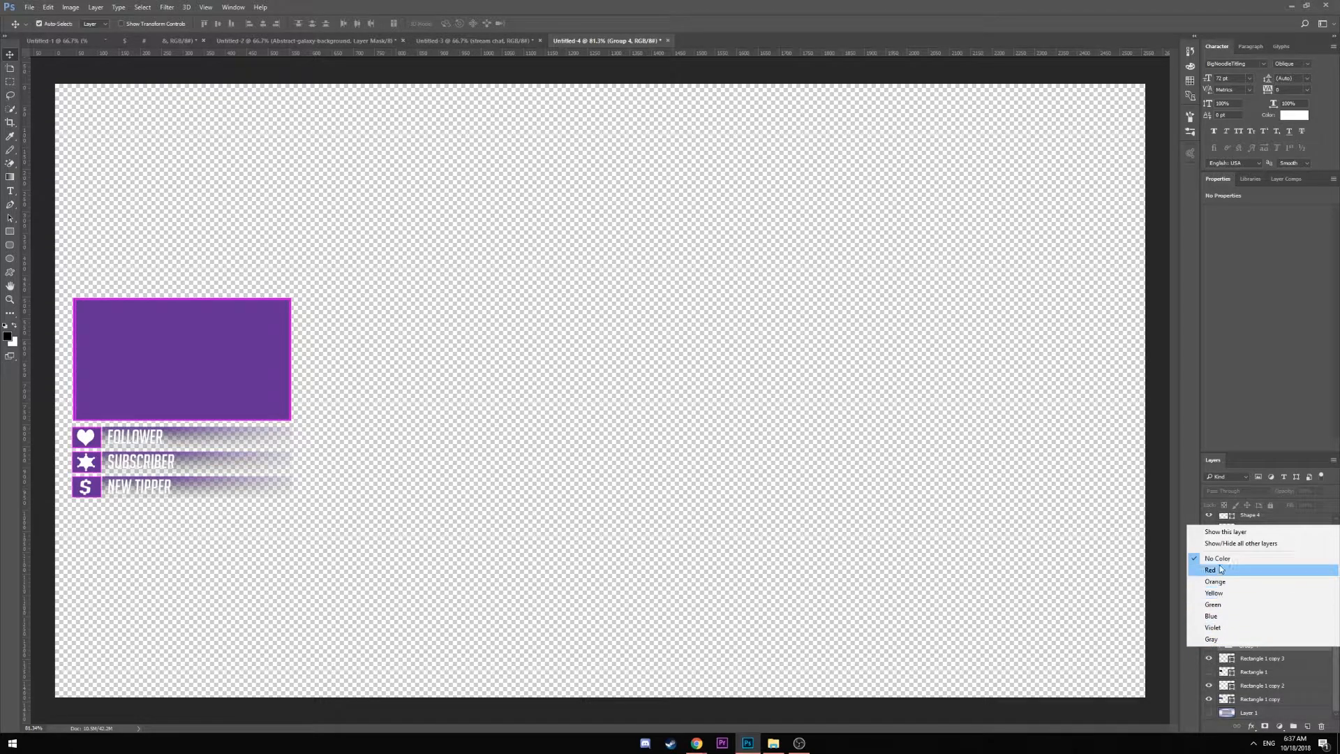
click(1260, 545)
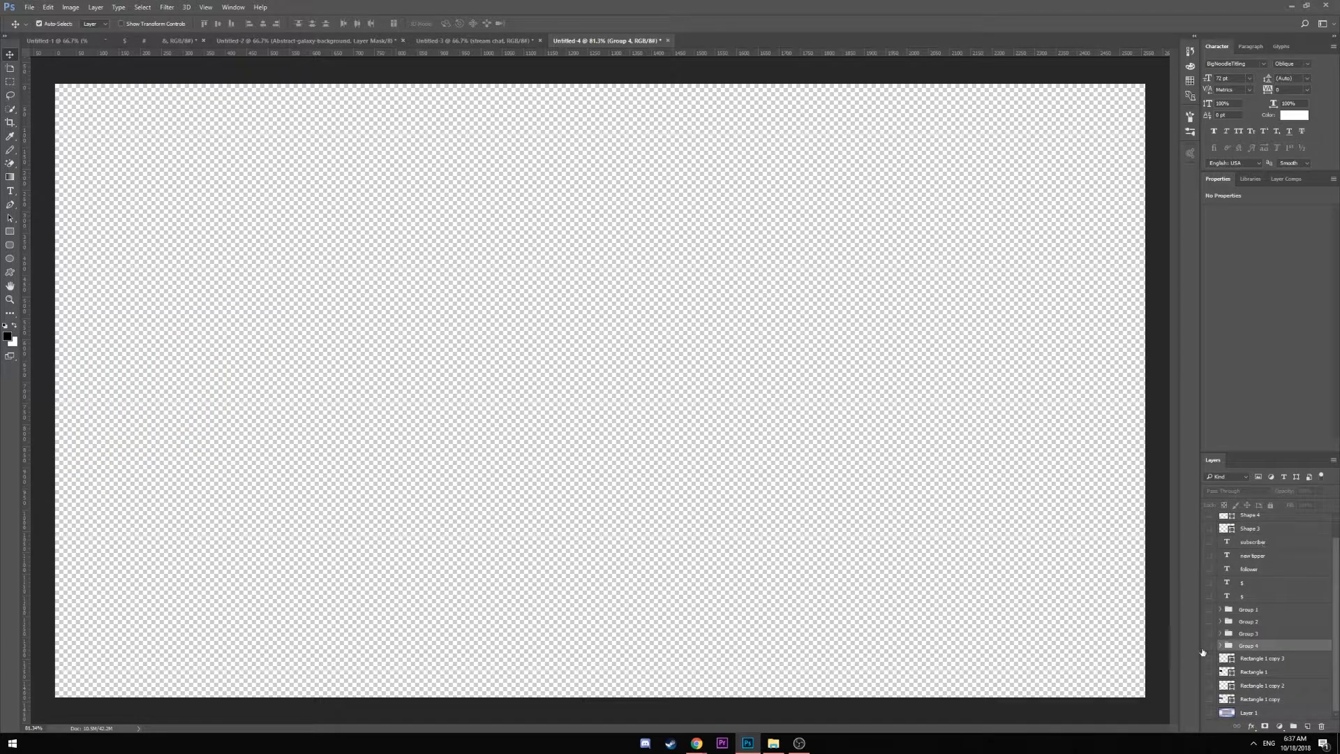
click(1209, 647)
click(1209, 647)
click(1209, 647)
click(1221, 645)
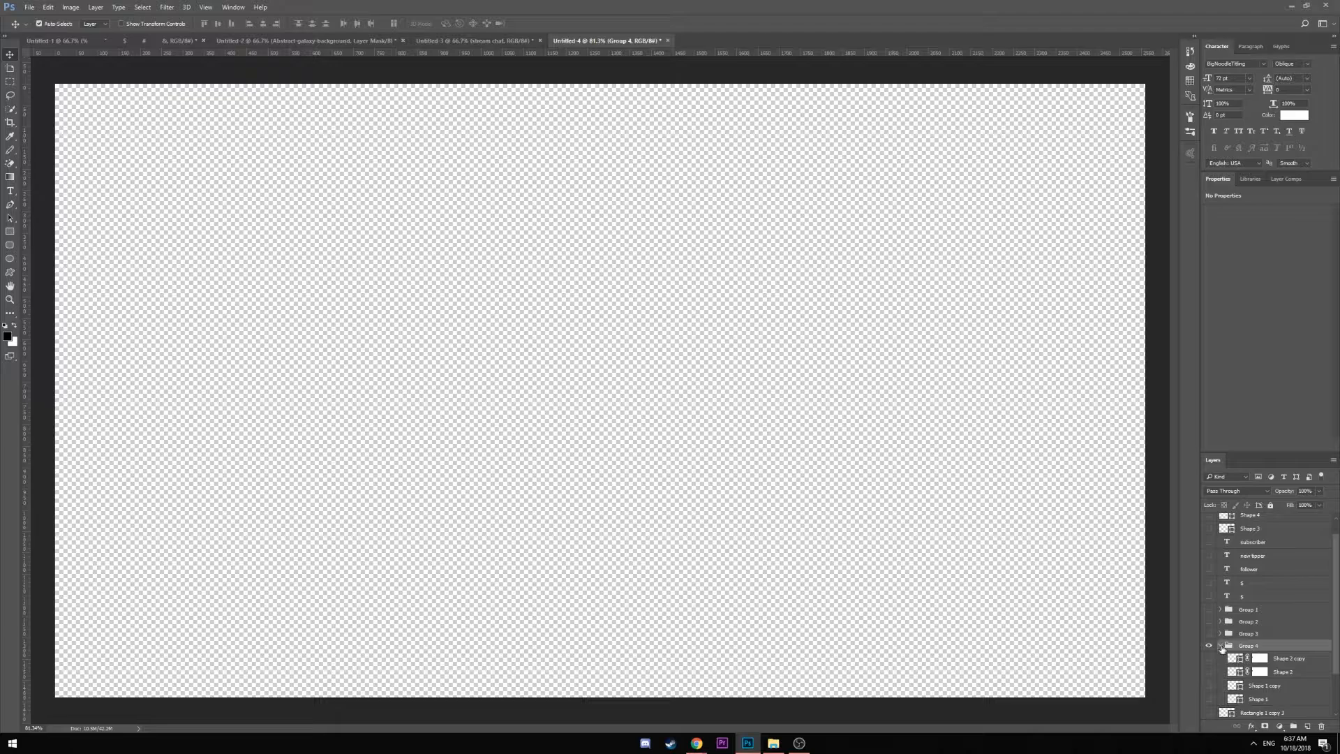
drag(1209, 662, 1214, 698)
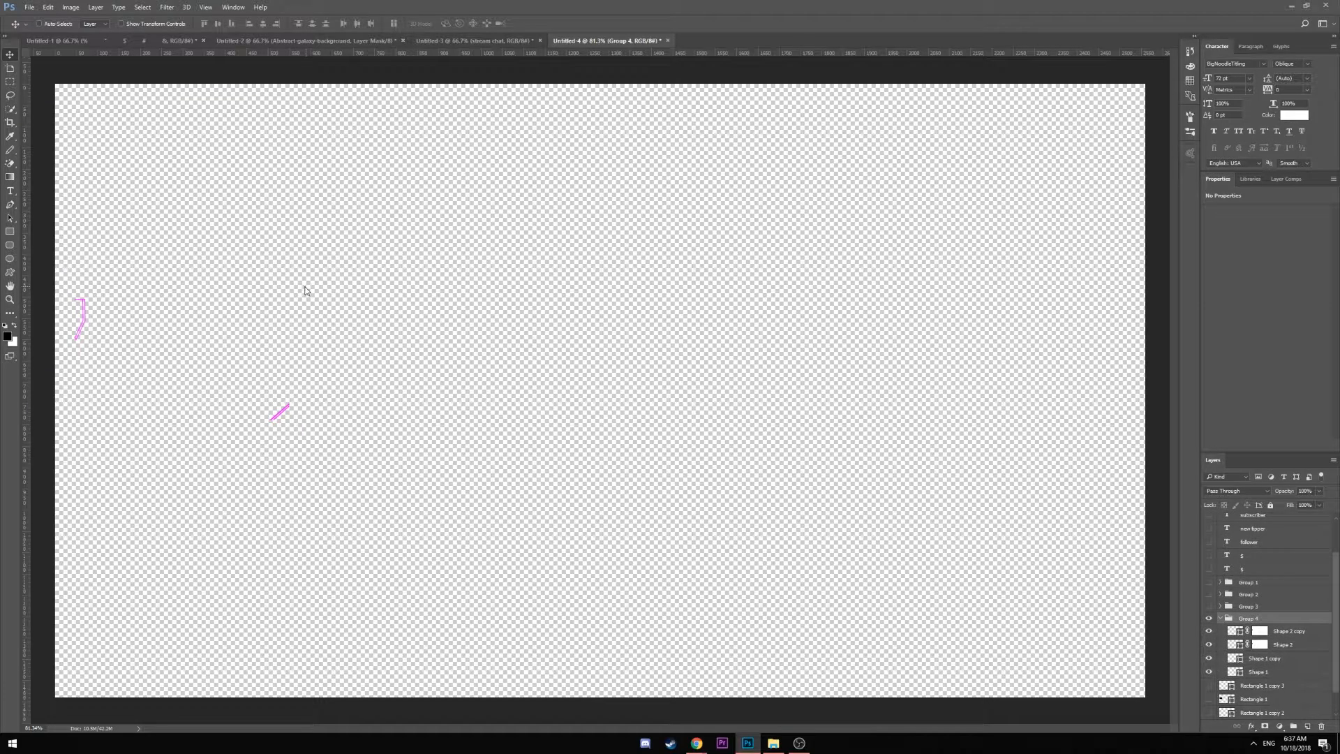
Save the isolated corner accents as a PNG named Overlay2.png
key(ctrl+shift+s)
click(347, 372)
click(206, 516)
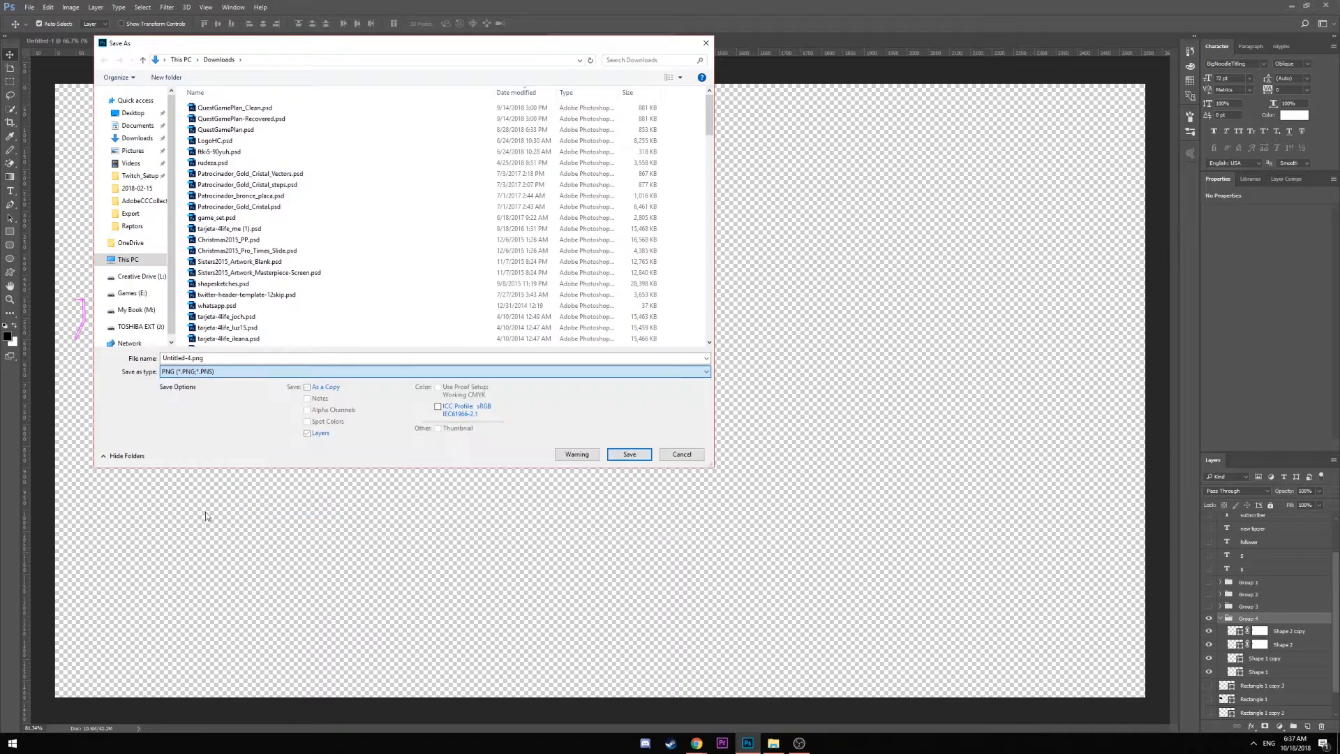
drag(163, 359, 187, 359)
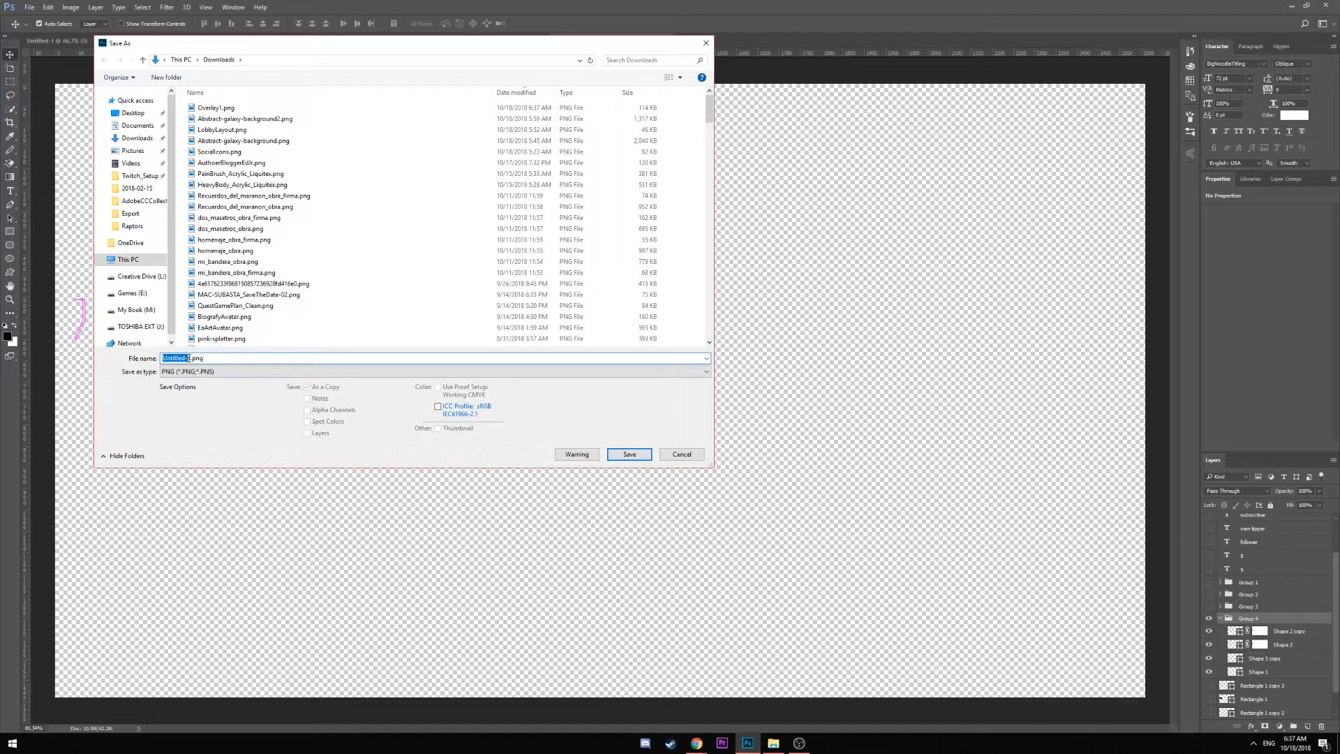
text(overlay)
key(BackSpace)
key(BackSpace)
key(BackSpace)
key(BackSpace)
key(BackSpace)
text(O)
click(633, 455)
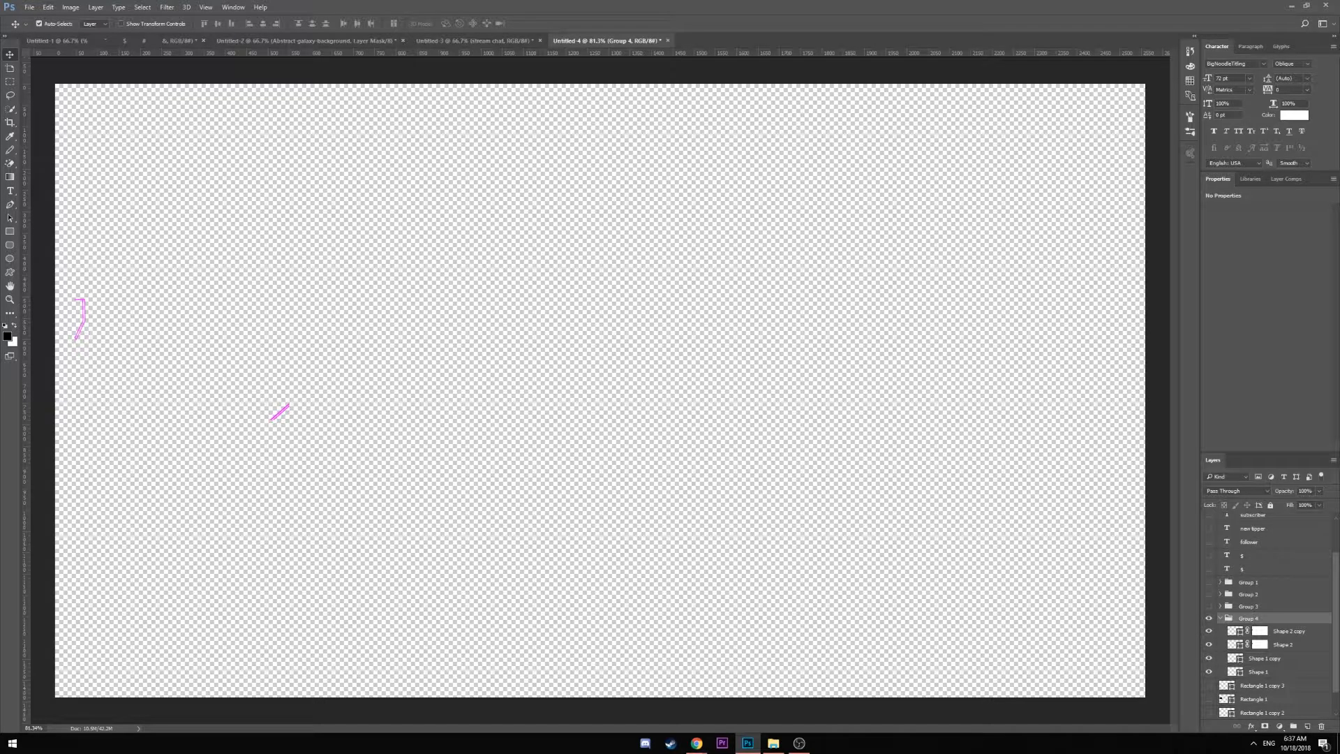
Switch OBS to the GAME scene and hide the Camera source
click(1292, 7)
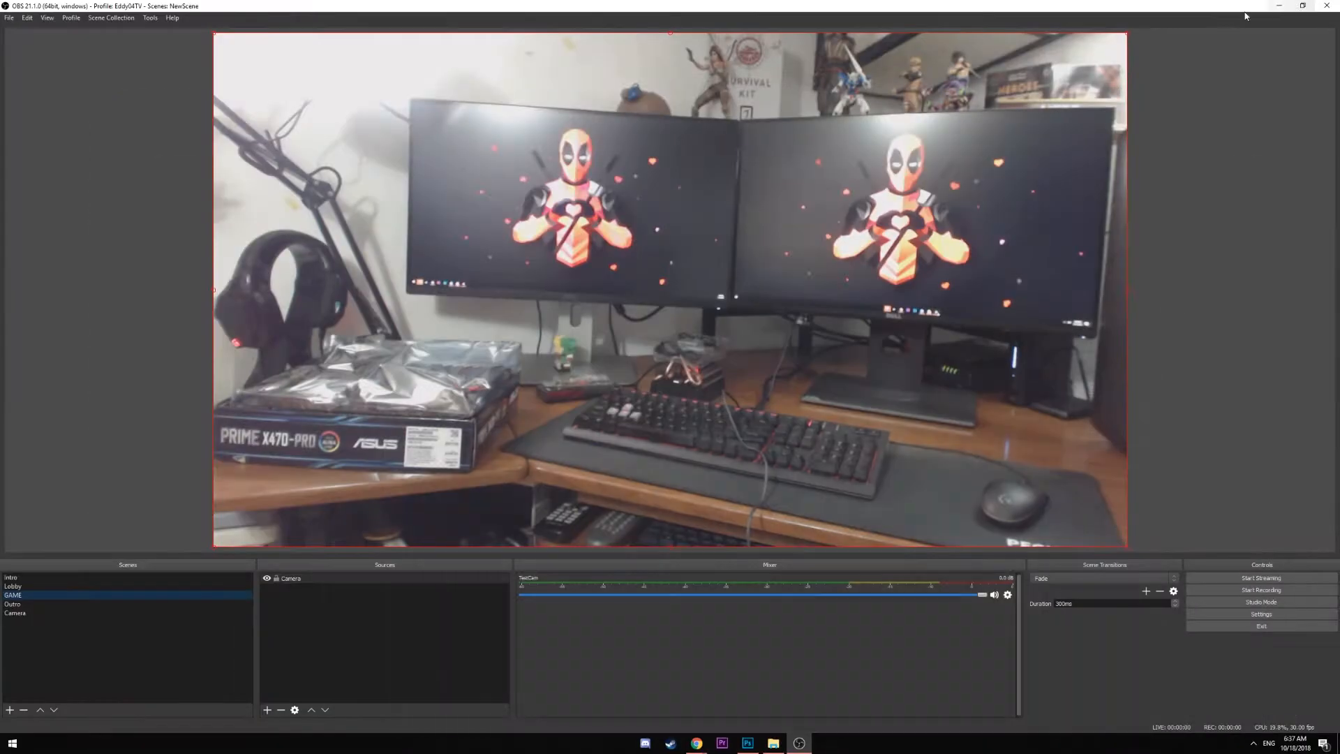
click(26, 605)
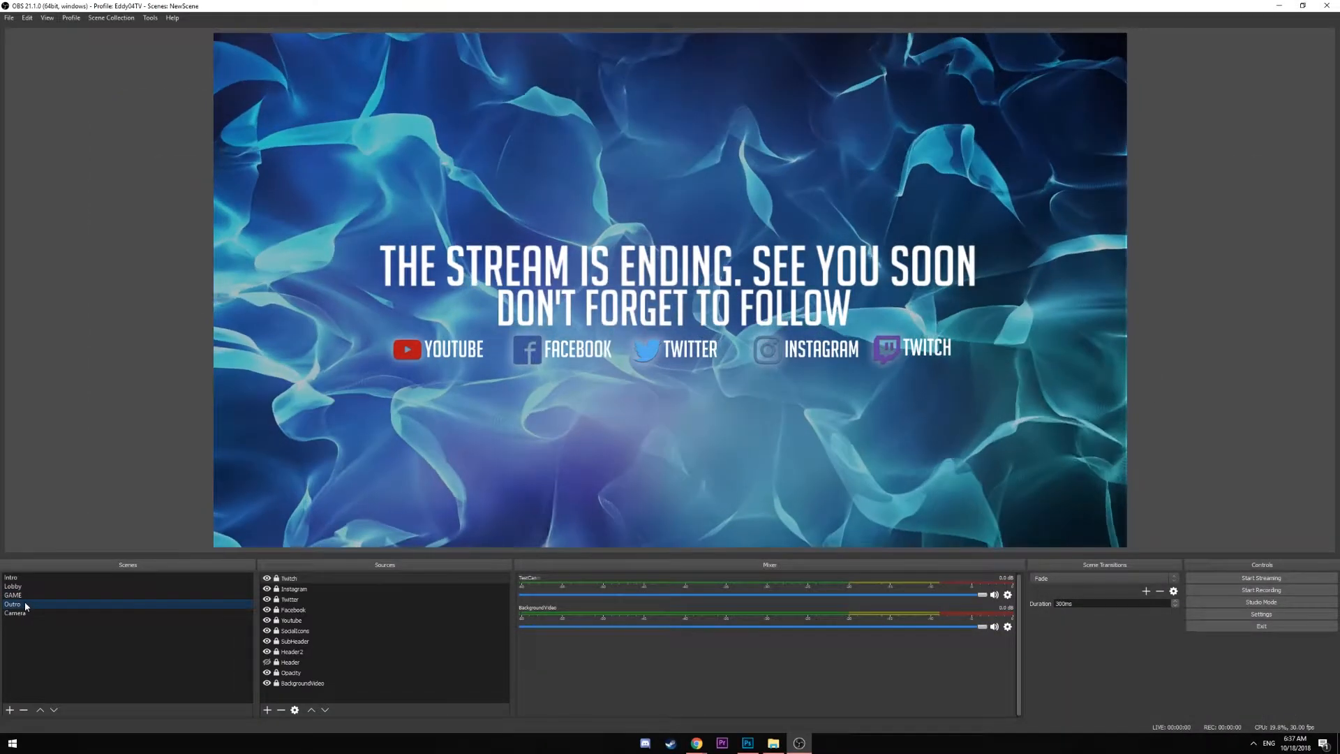
click(32, 592)
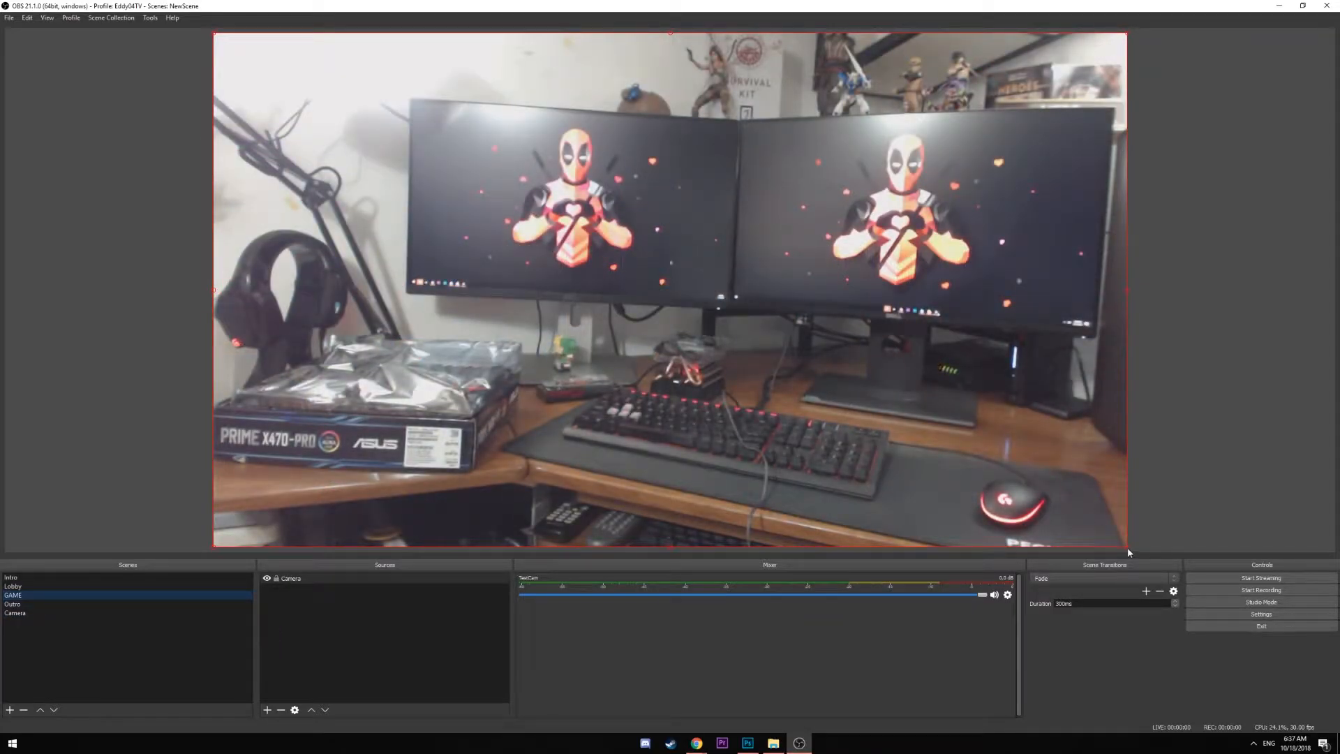
click(267, 579)
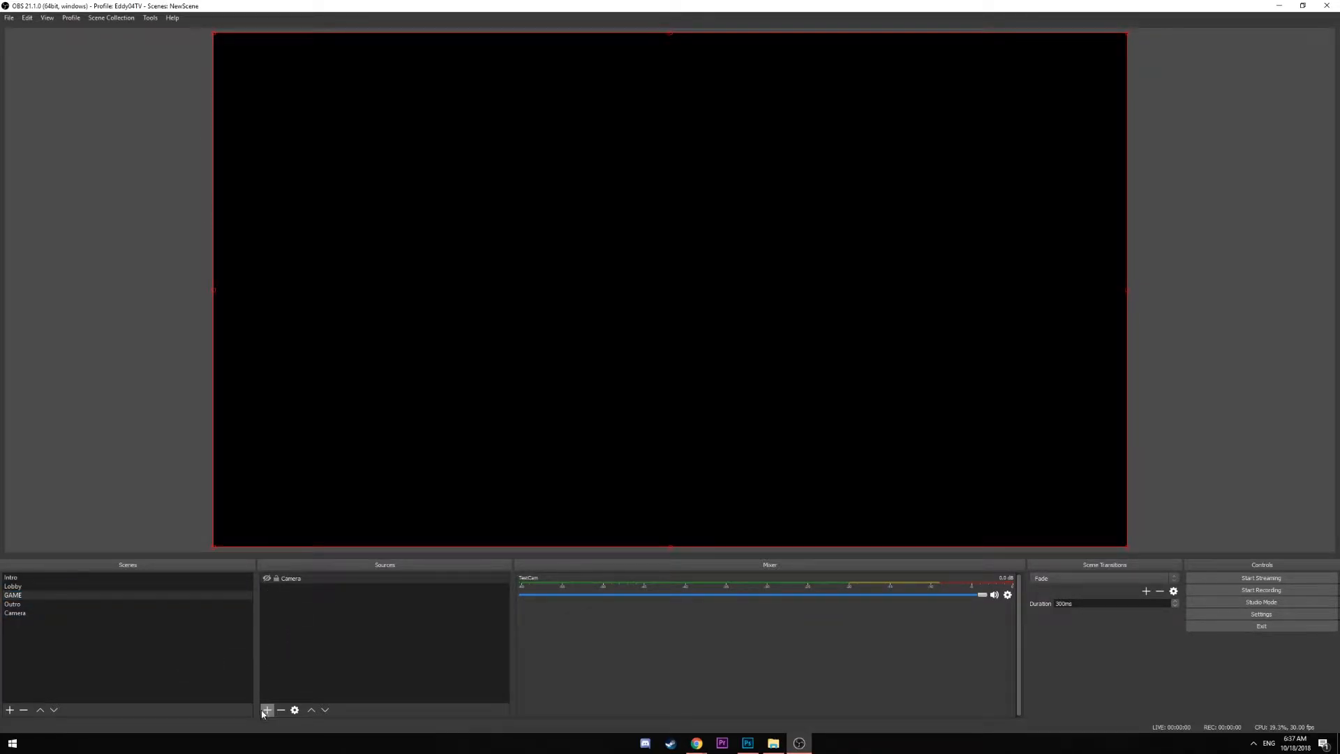
Add an image source named Overlay1 loaded from Overlay1.png
click(267, 710)
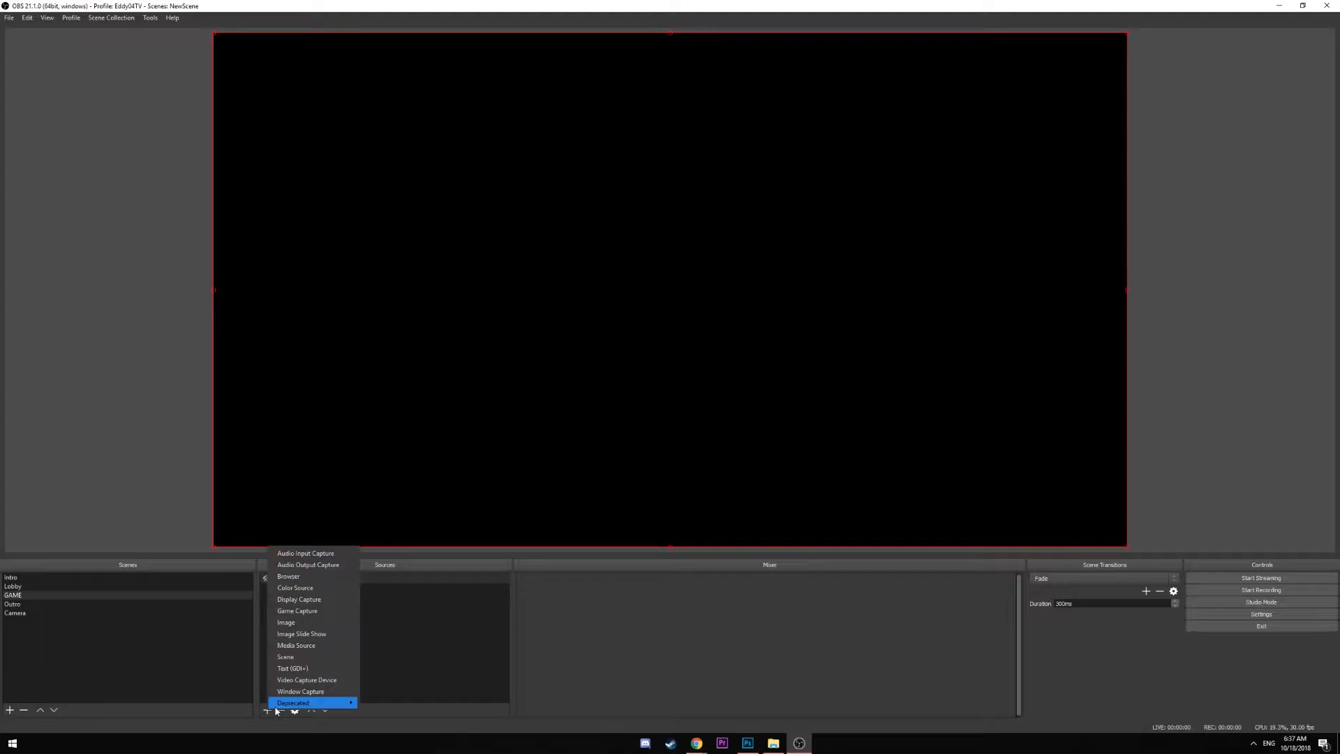
click(307, 623)
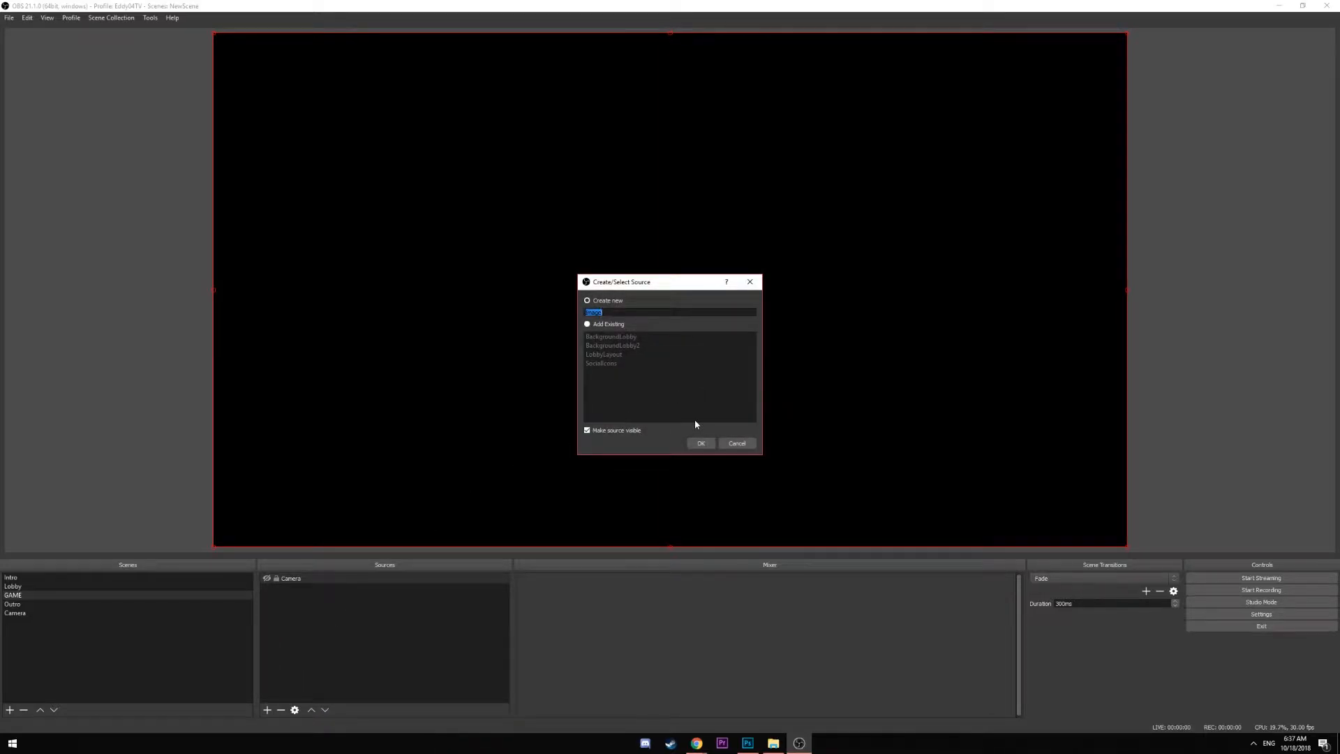
text(Overlay1)
key(Return)
click(939, 514)
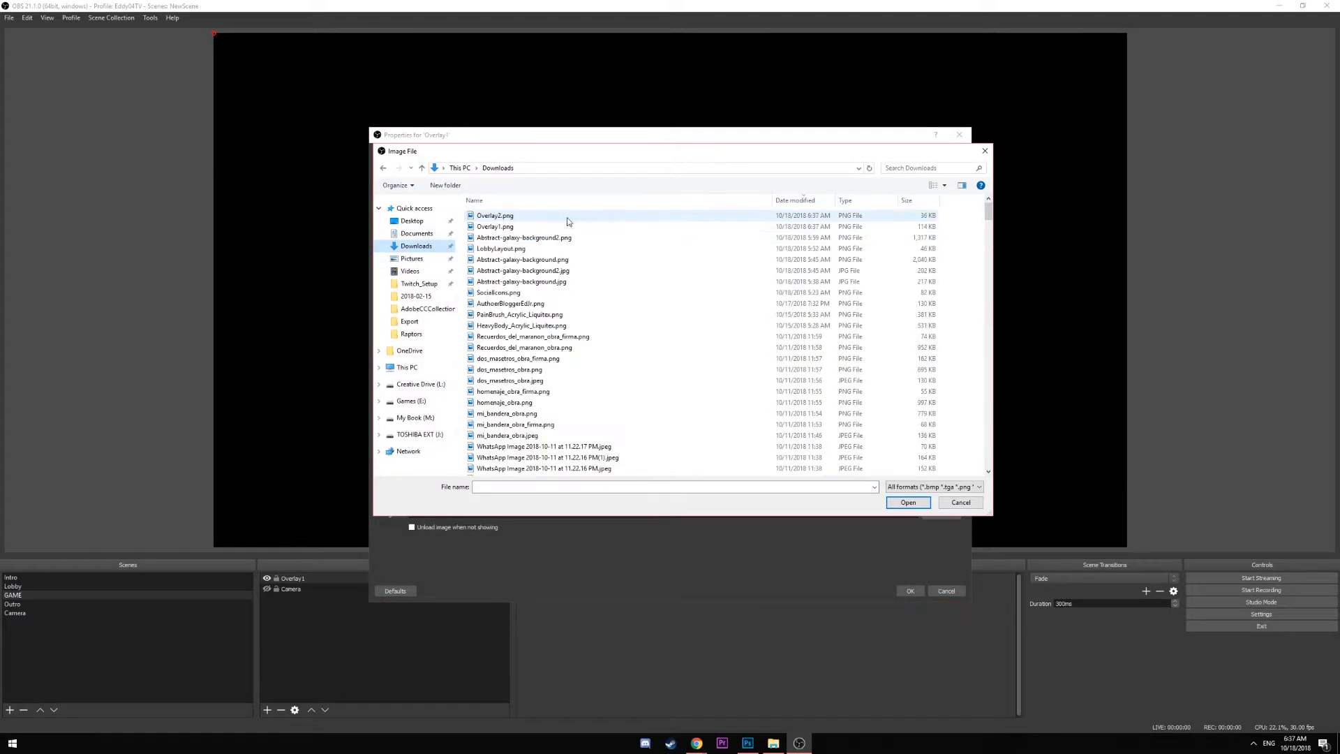
double_click(488, 226)
click(910, 590)
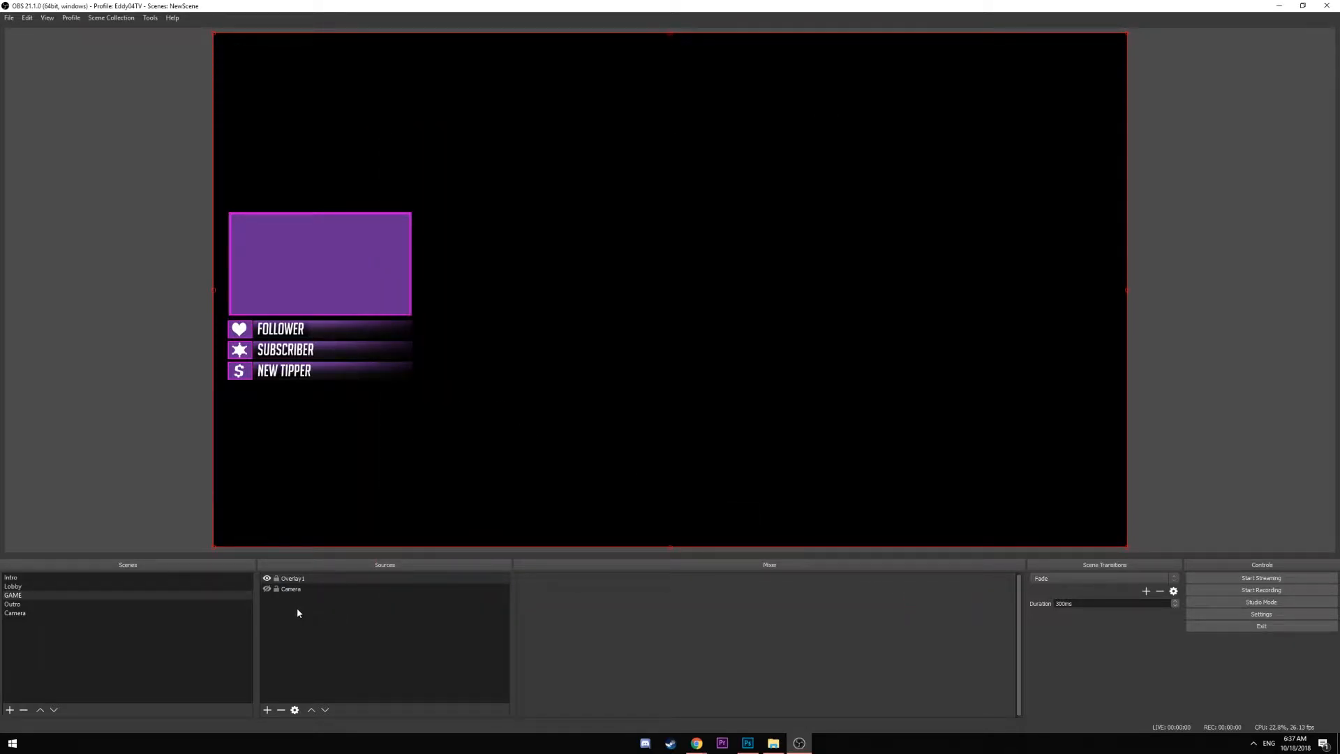
Add an Overlay2 image source from Overlay2.png, then place Camera between the overlays and show it
click(267, 710)
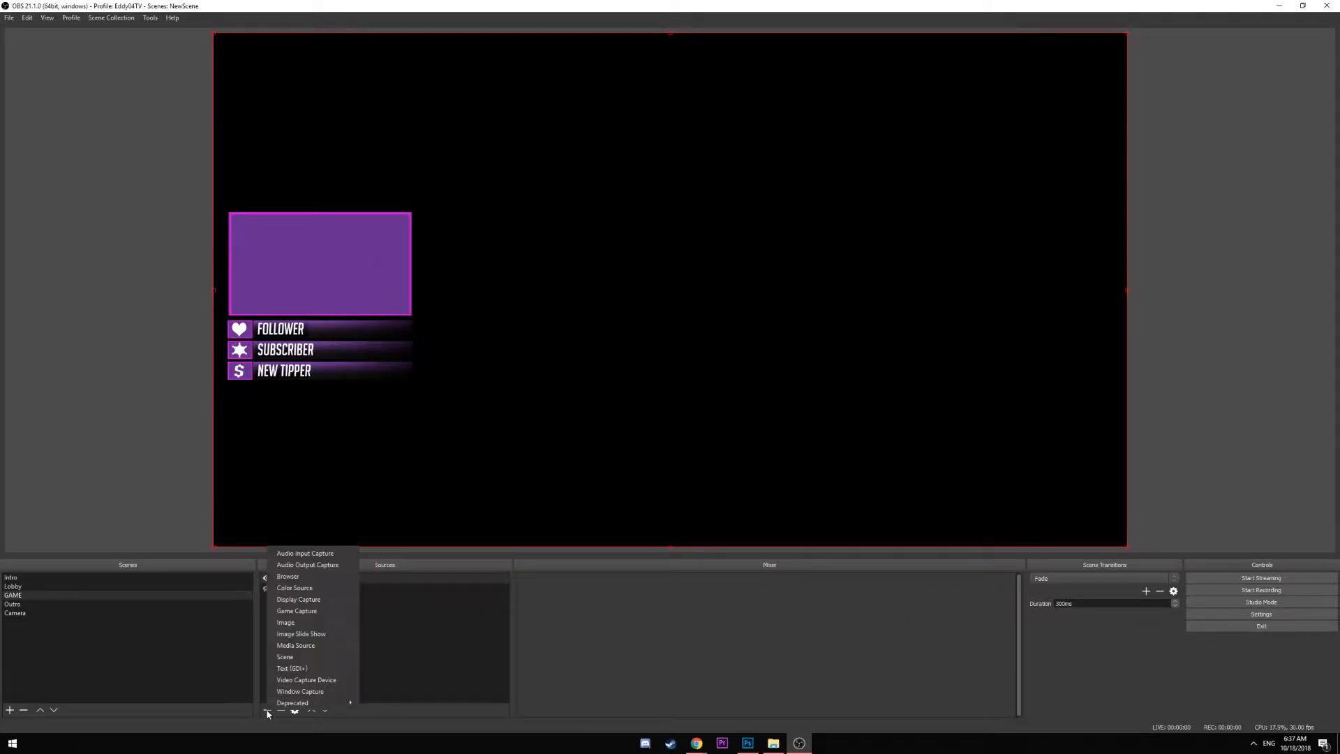
click(300, 622)
text(Overlay2)
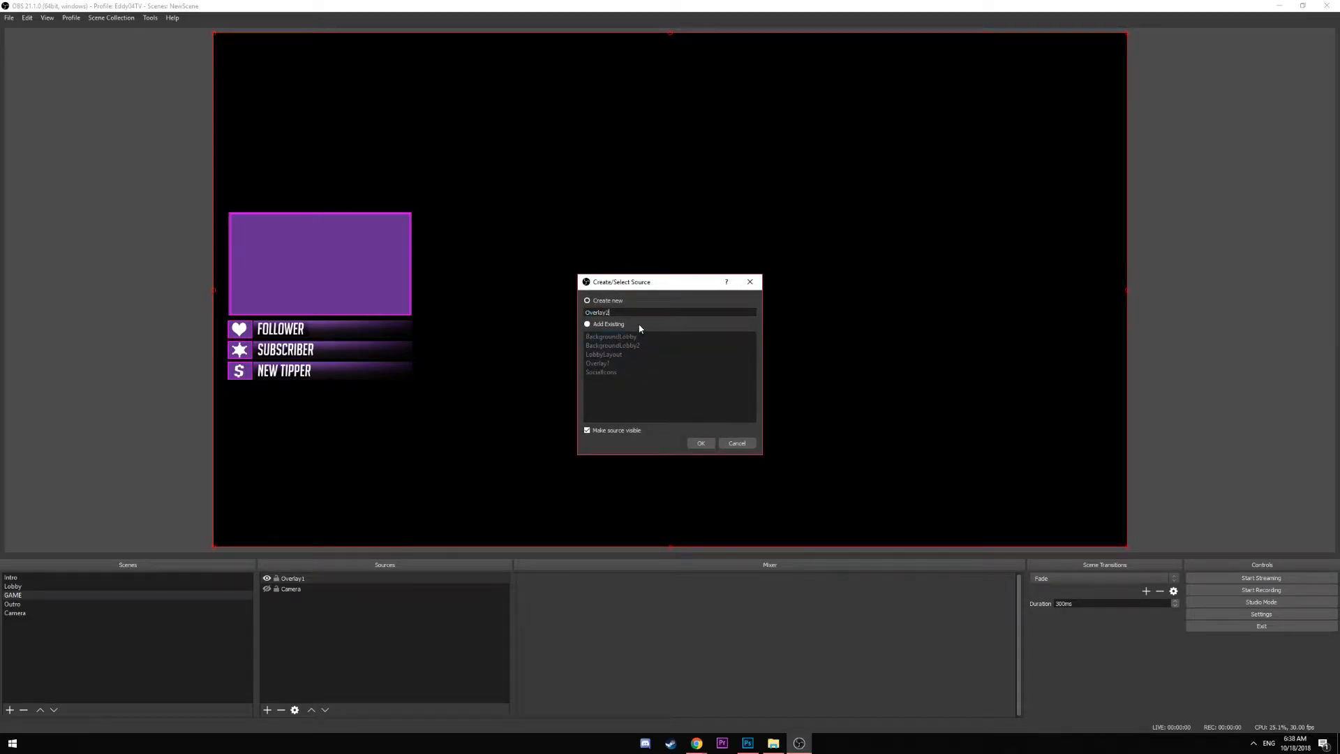
click(701, 443)
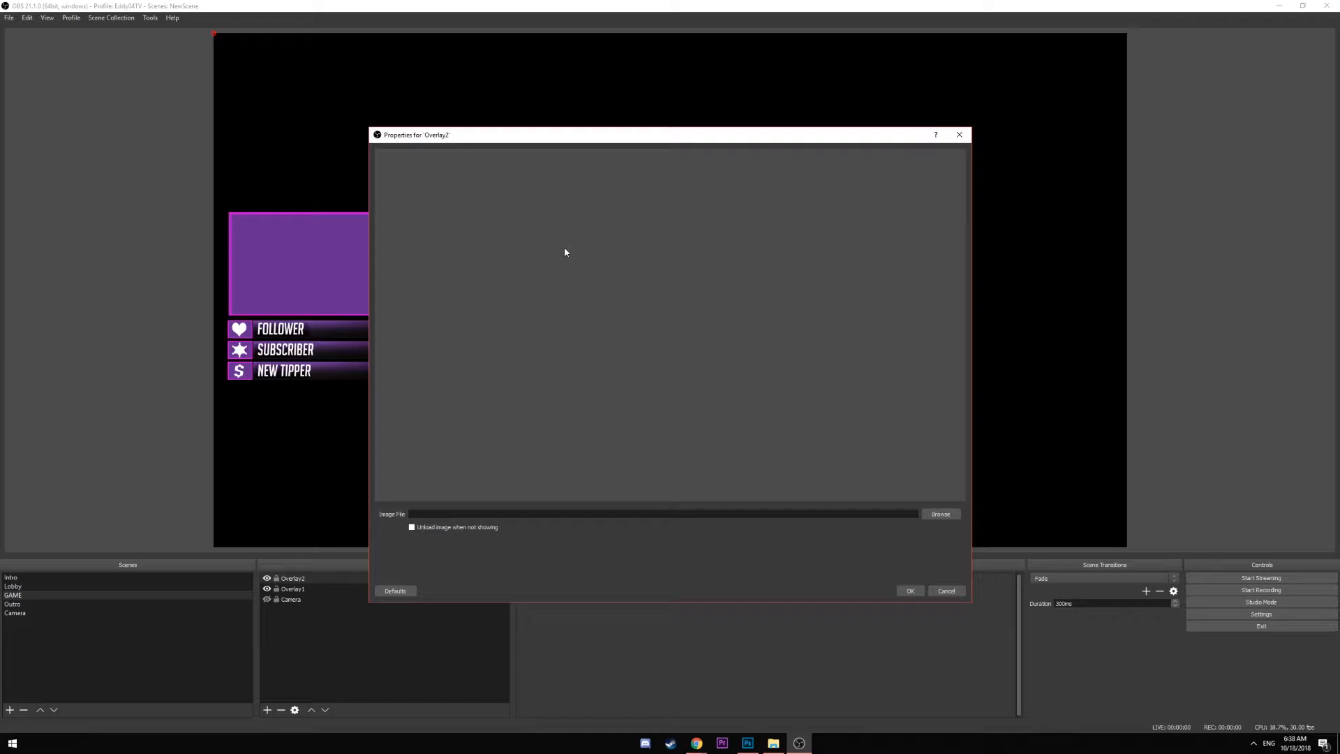
click(939, 515)
double_click(530, 218)
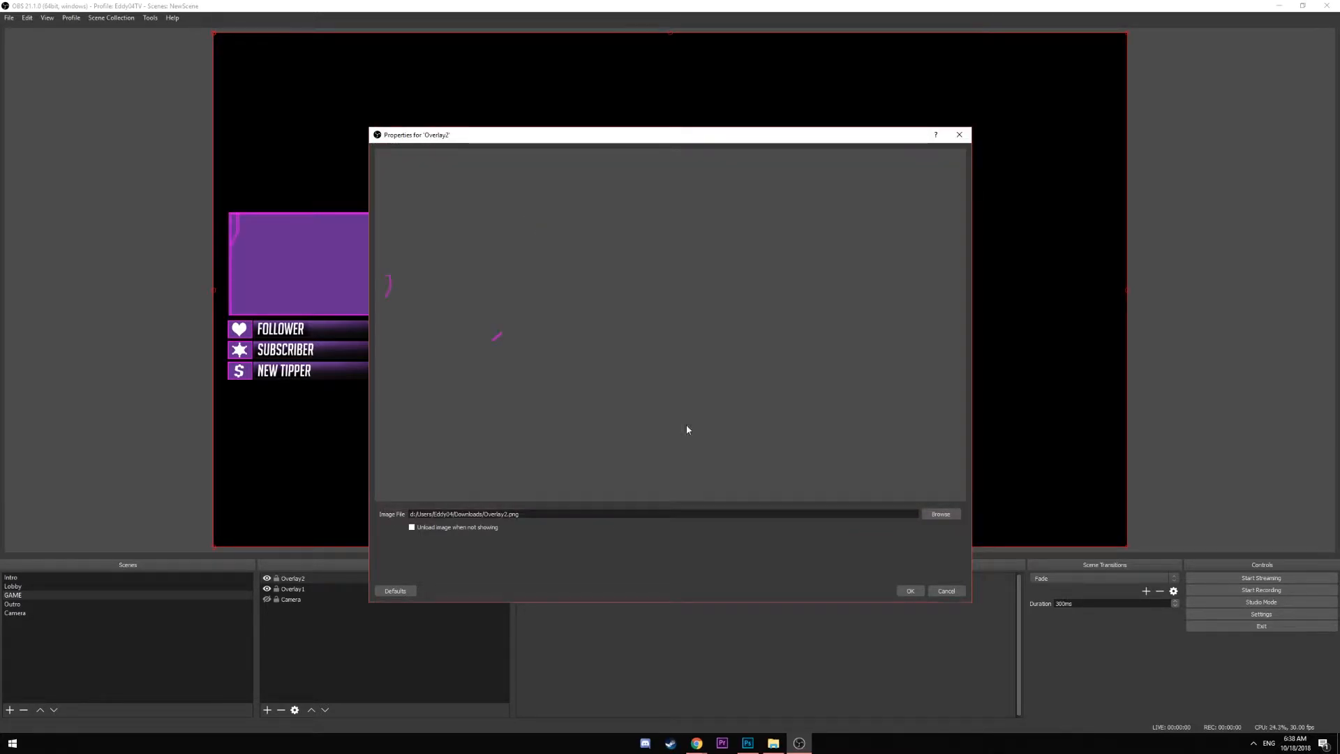
click(908, 590)
drag(295, 601, 301, 591)
click(266, 589)
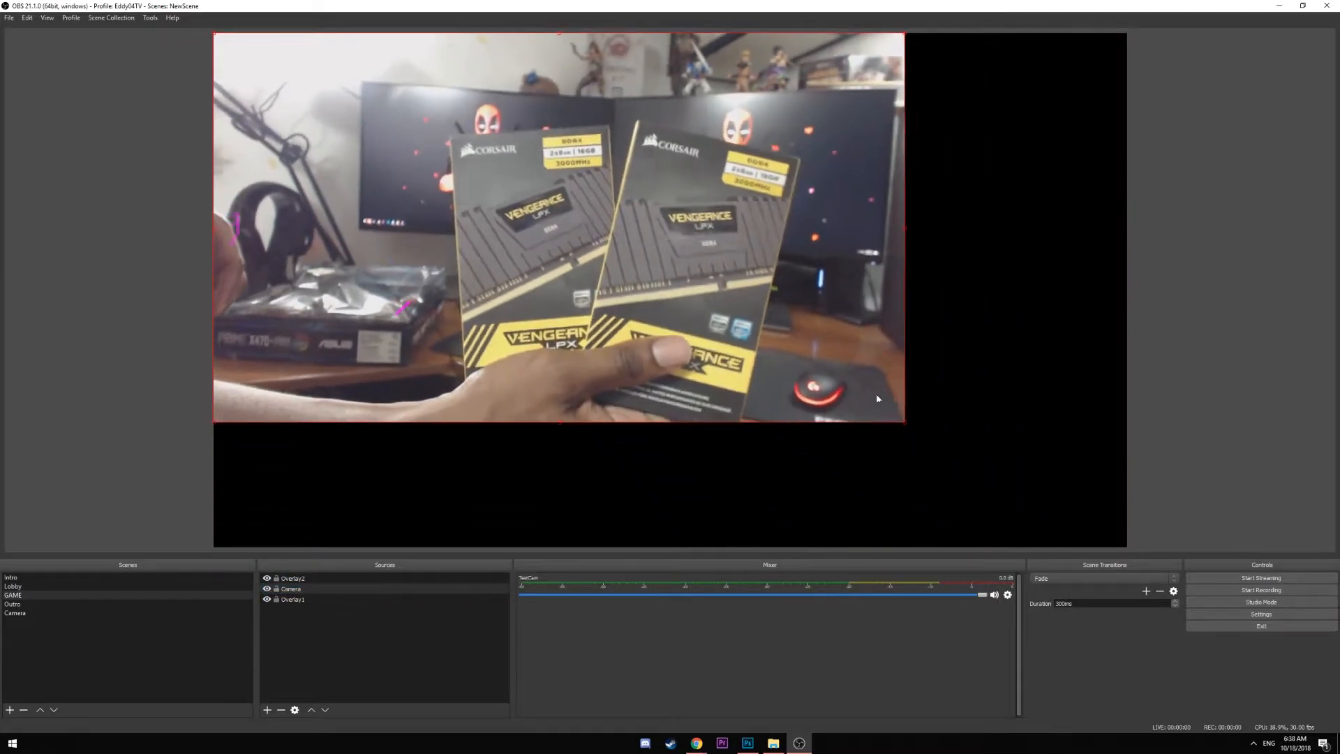
Resize the Camera source into the upper-left purple frame above the alert bars
drag(878, 399, 371, 293)
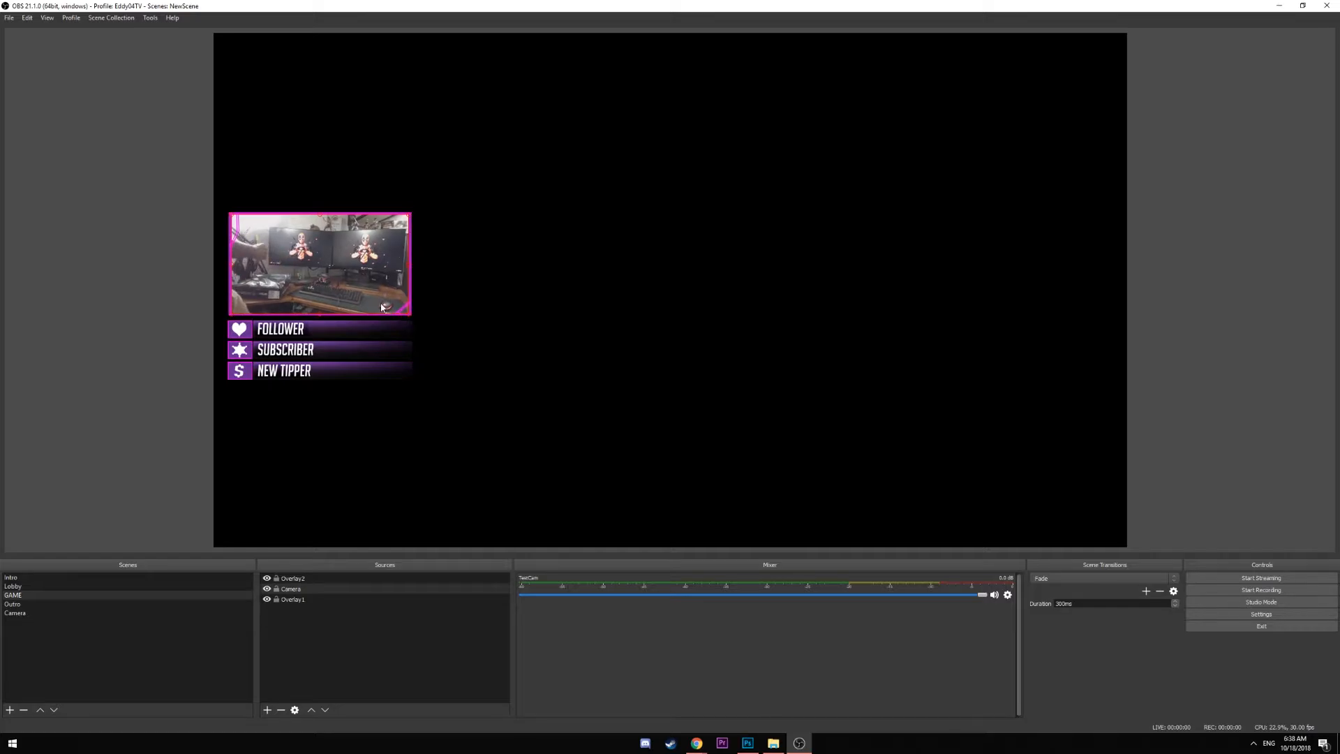
click(584, 386)
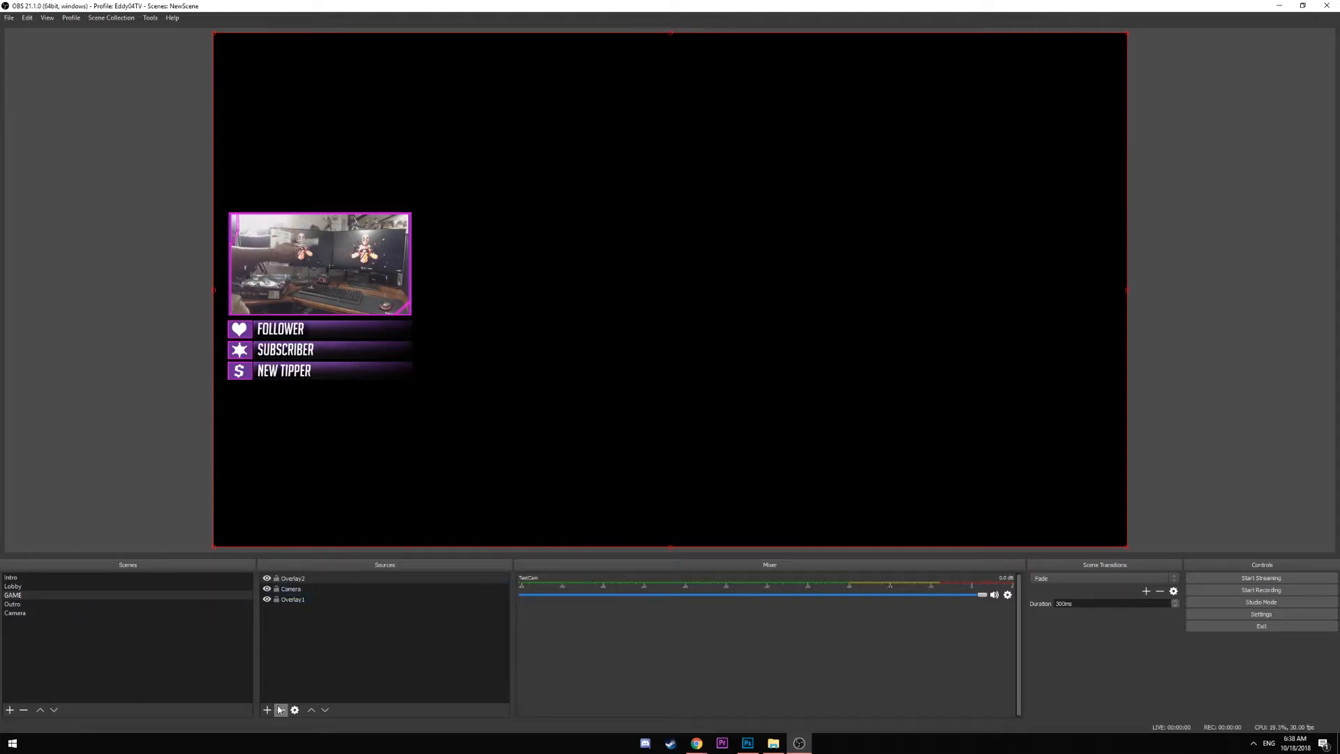
Launch Overwatch from Battle.net via the Start menu, then Alt+Tab back to OBS
click(14, 745)
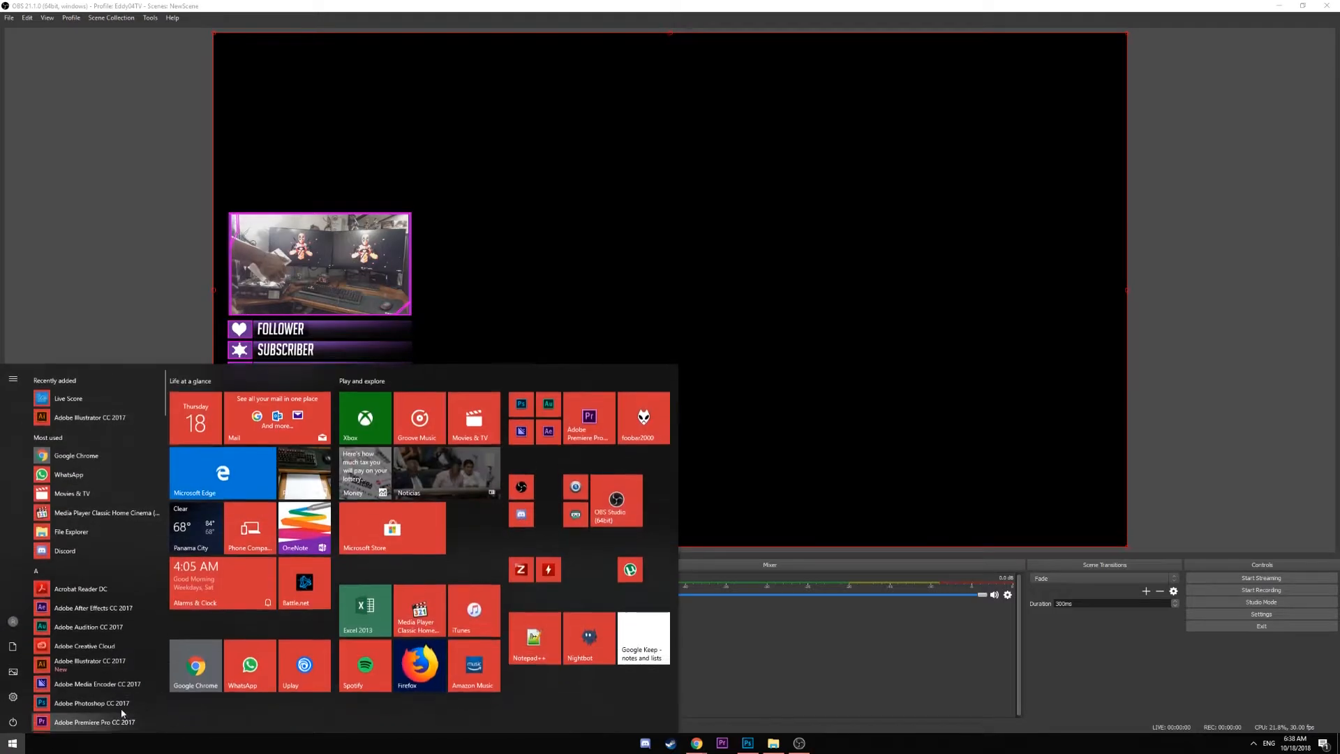
click(322, 594)
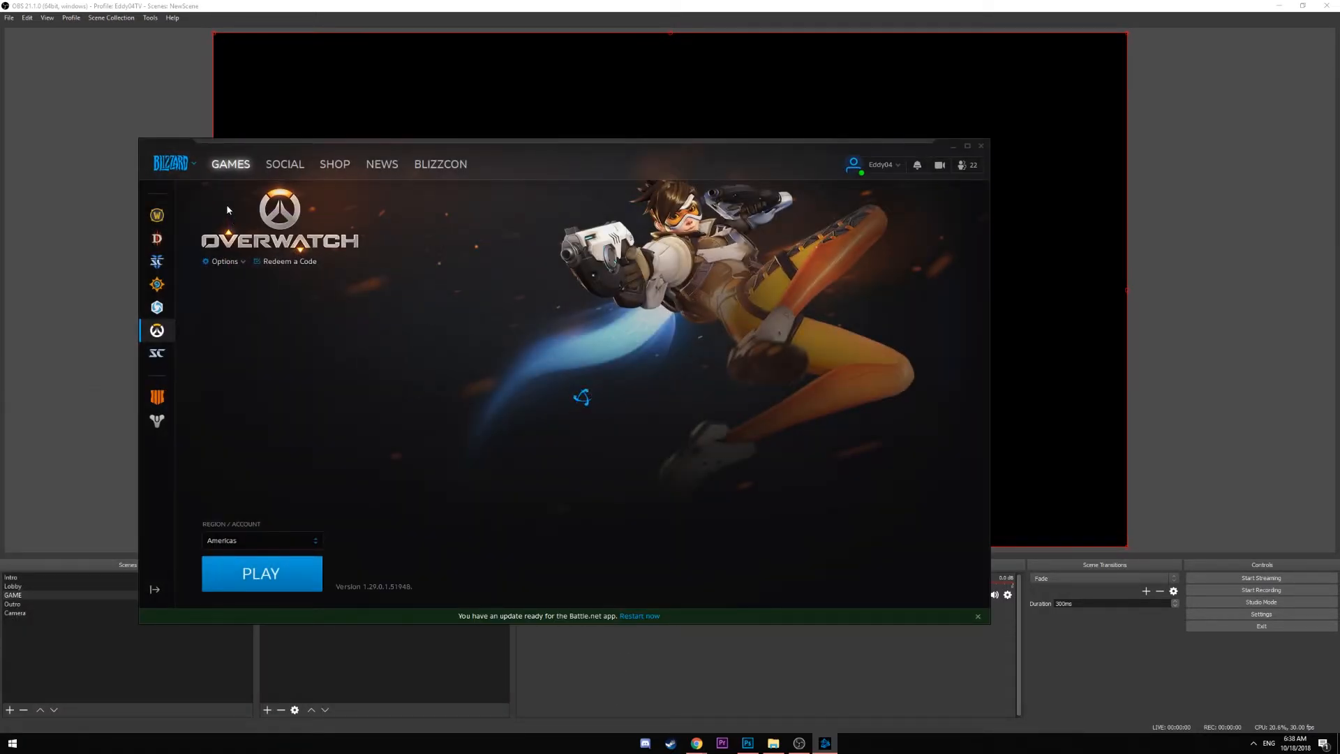
click(300, 573)
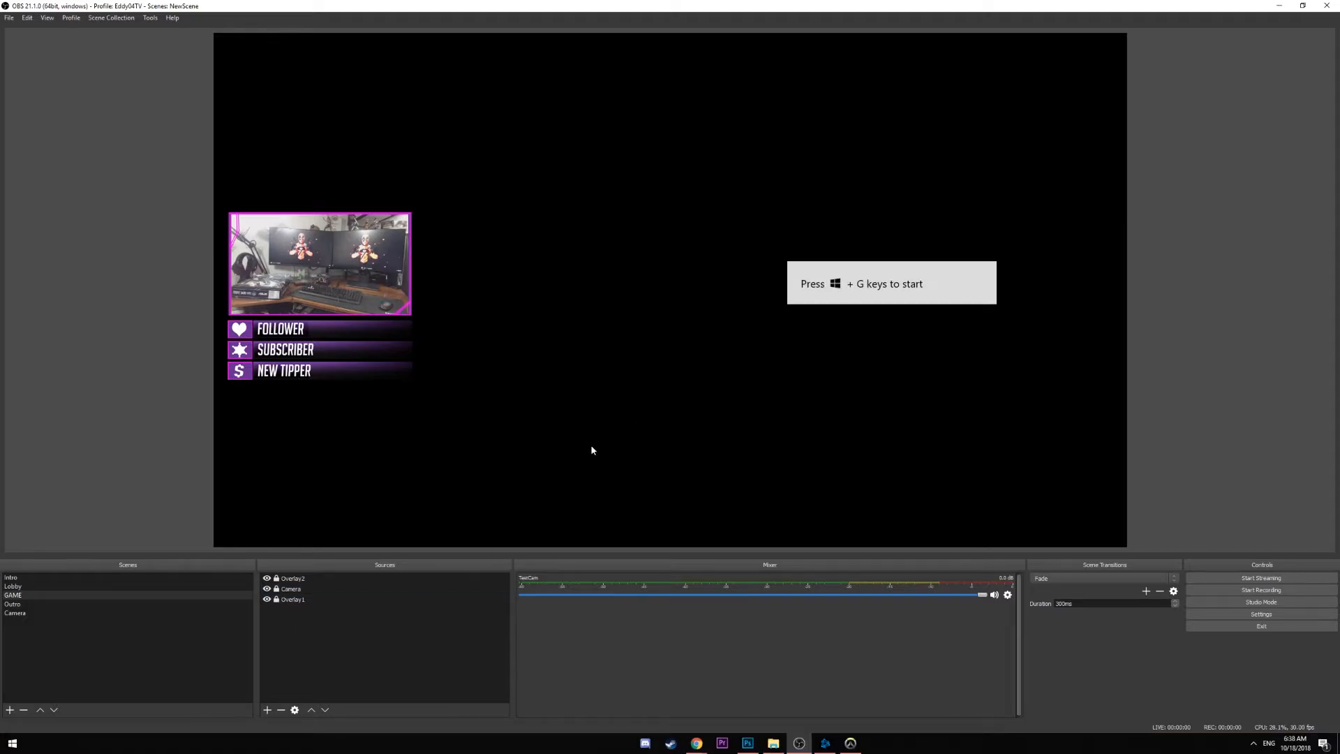
click(849, 746)
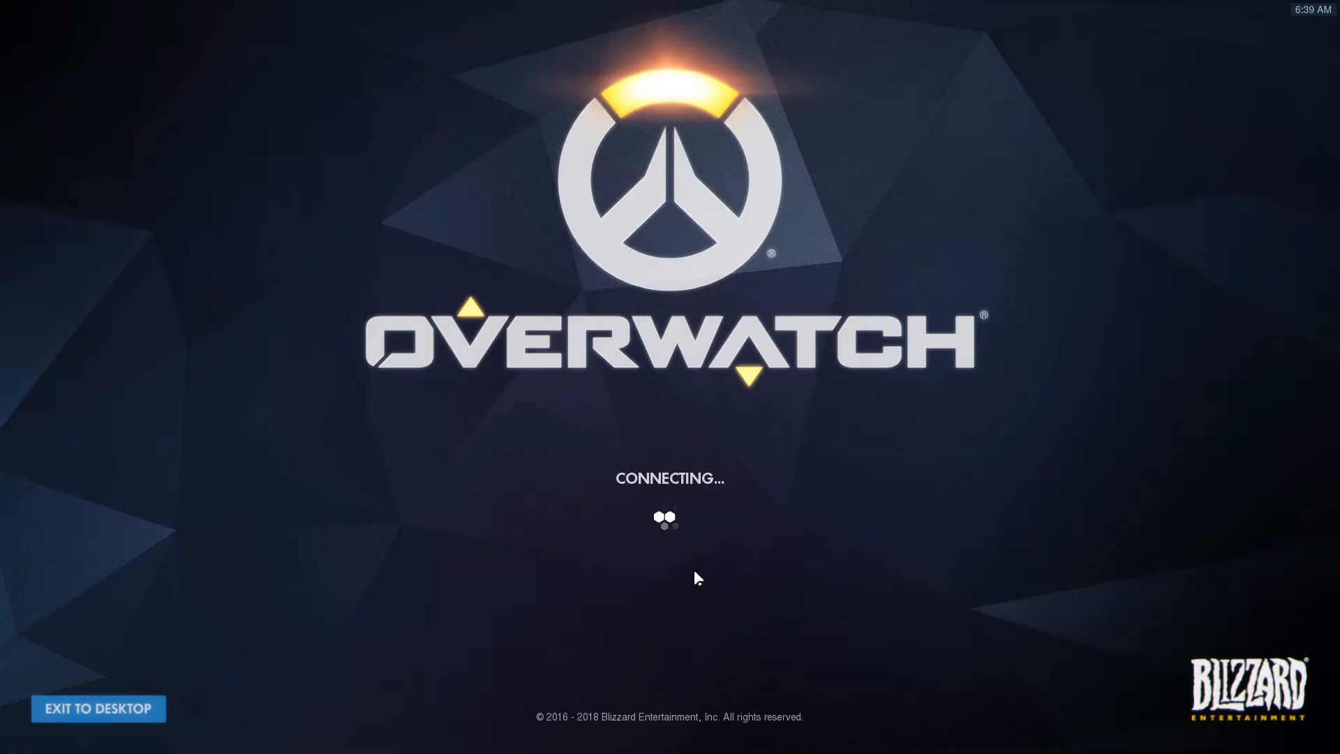
key(alt+Tab)
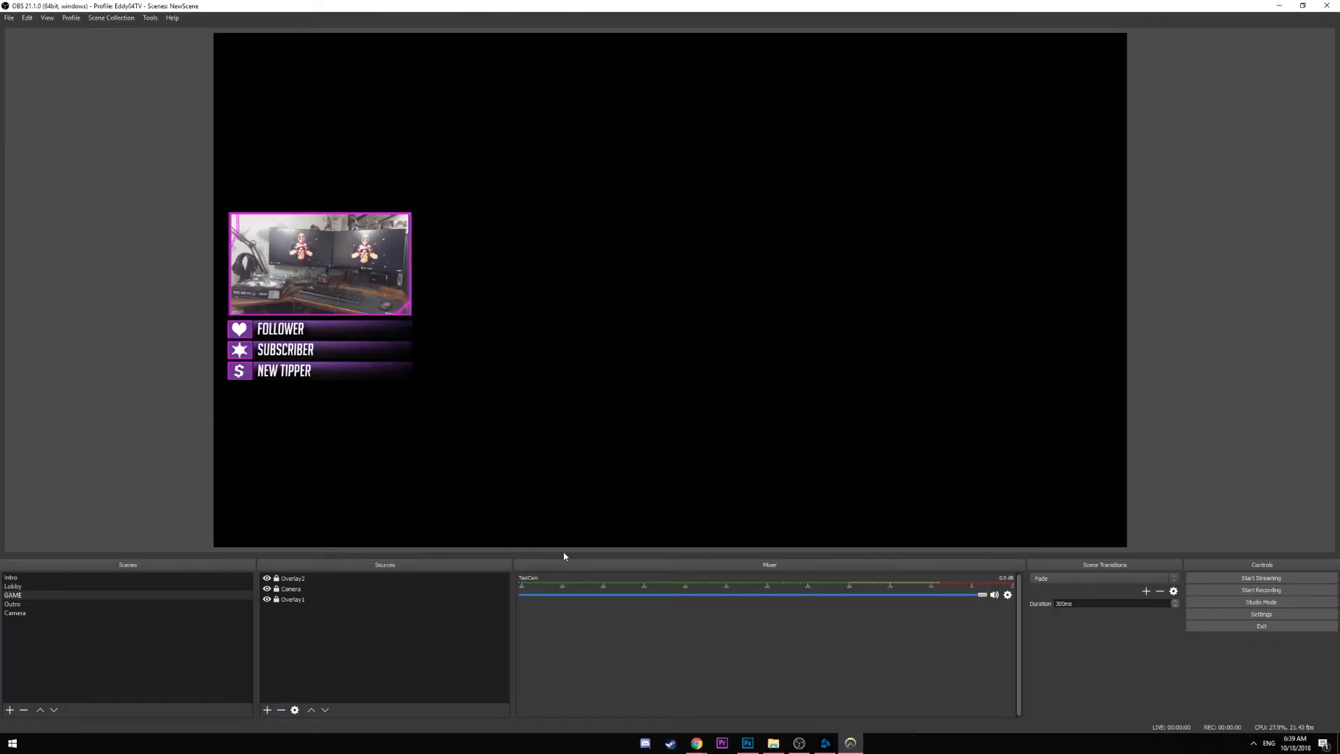
Add a full-canvas Game Capture beneath the overlays, then add a Follower text source
click(267, 710)
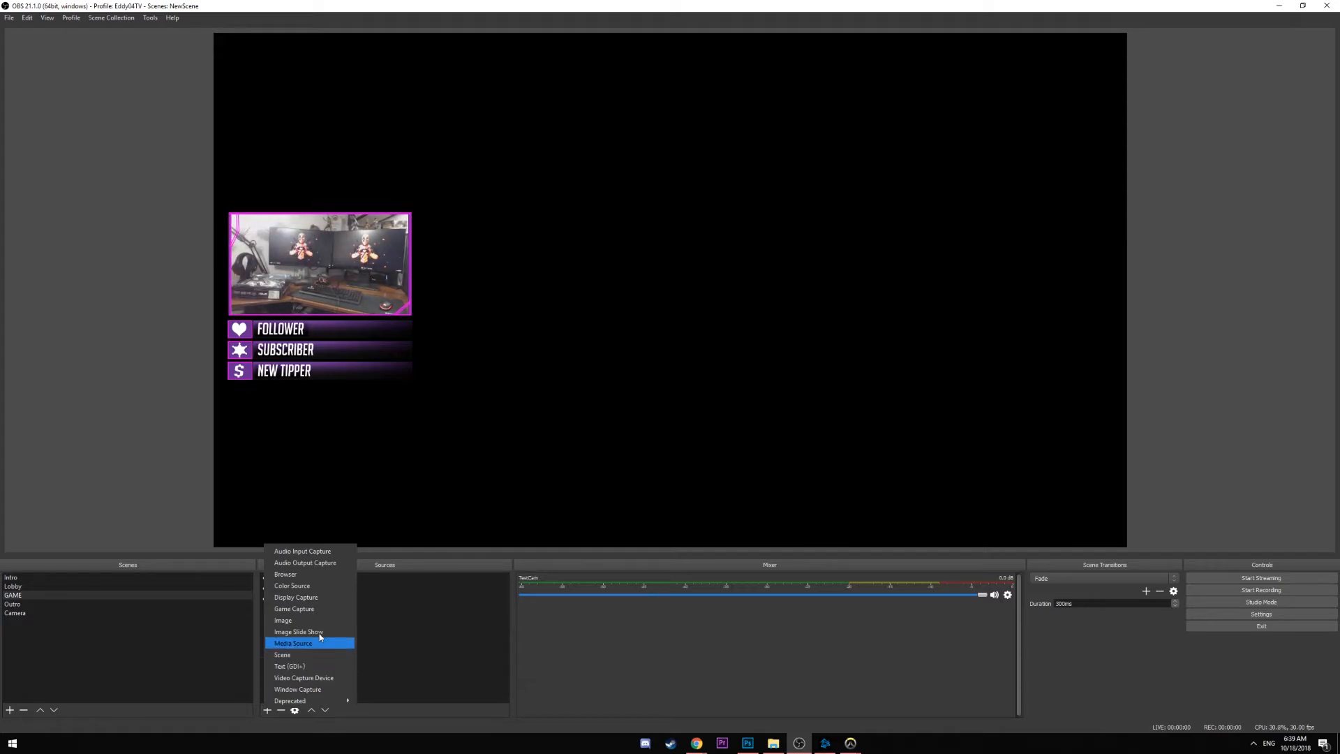
click(322, 611)
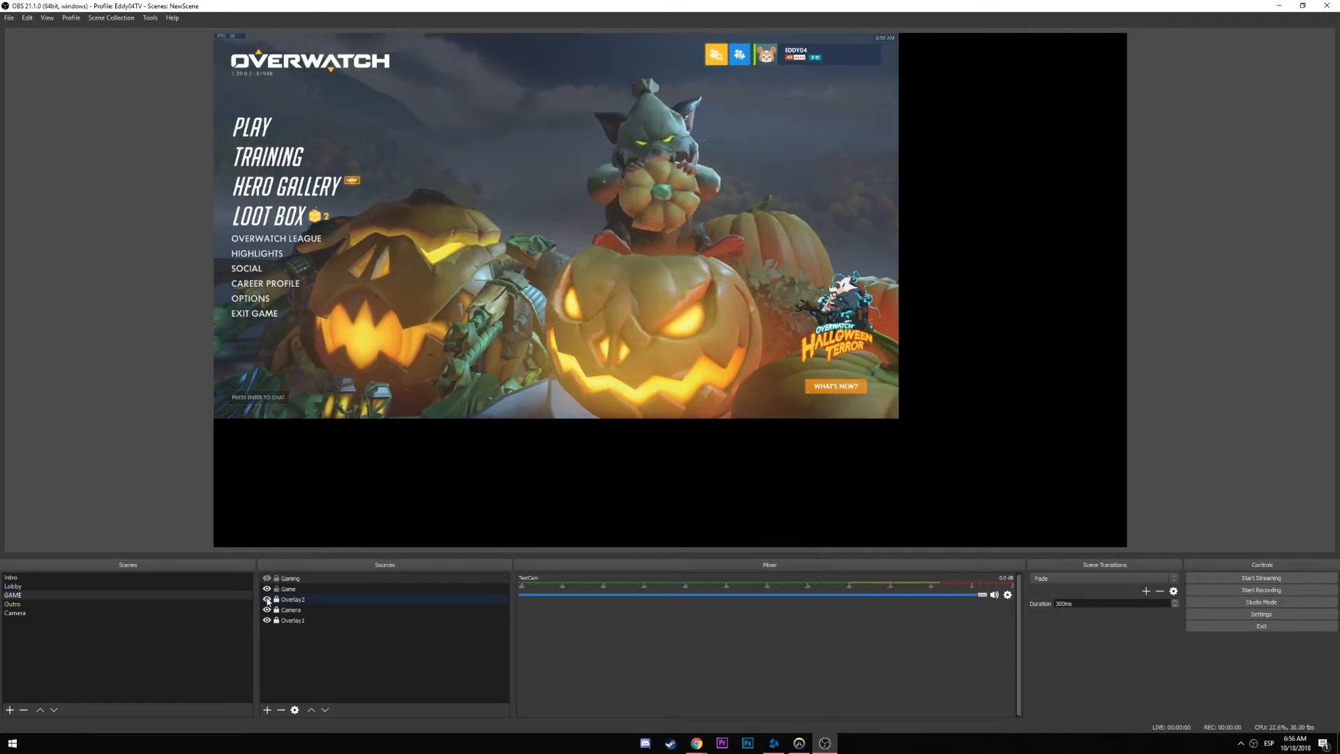
drag(287, 589, 287, 625)
drag(899, 419, 1127, 546)
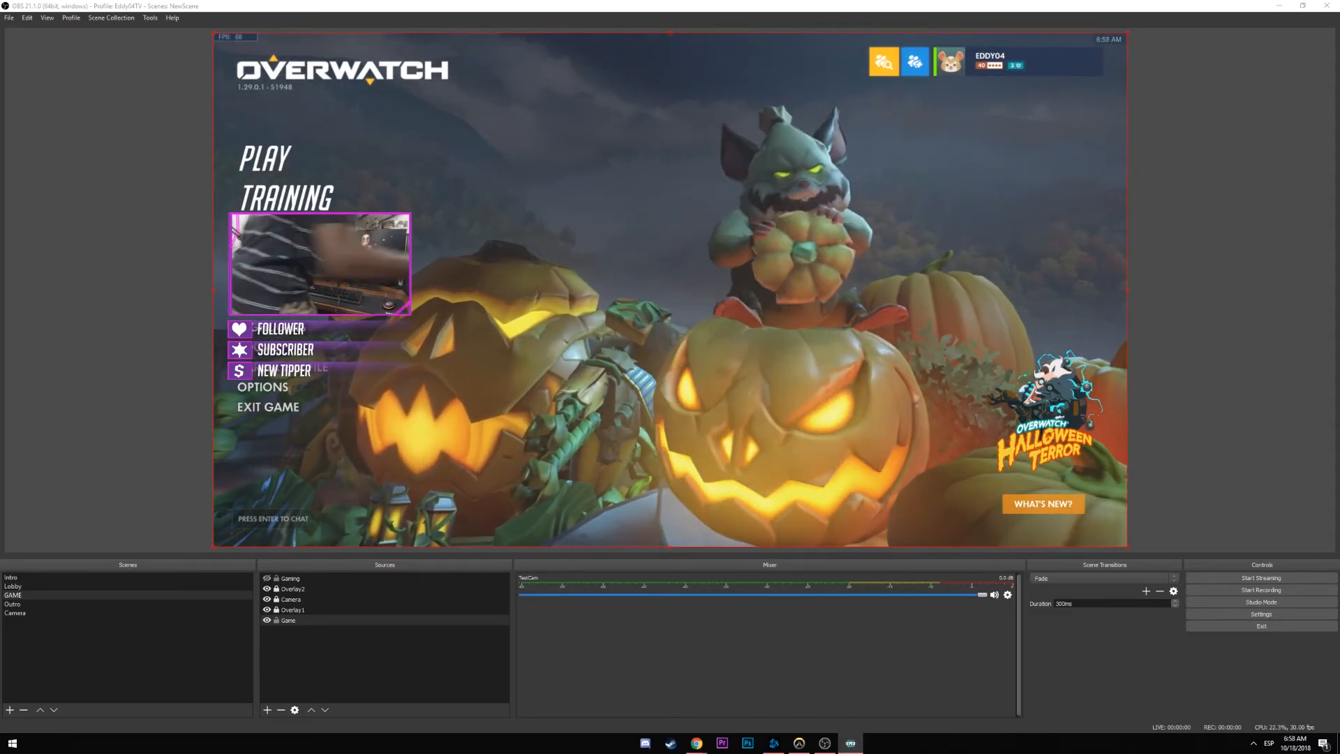
click(267, 710)
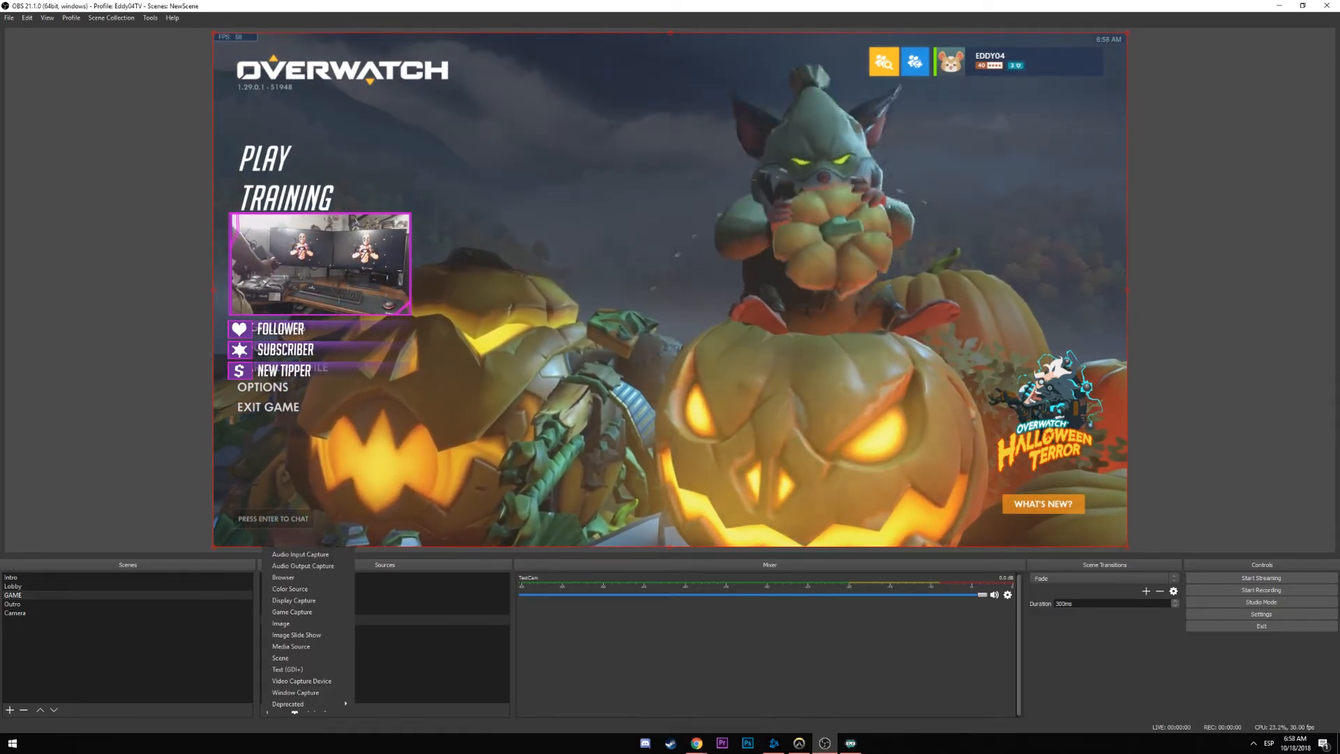
click(286, 668)
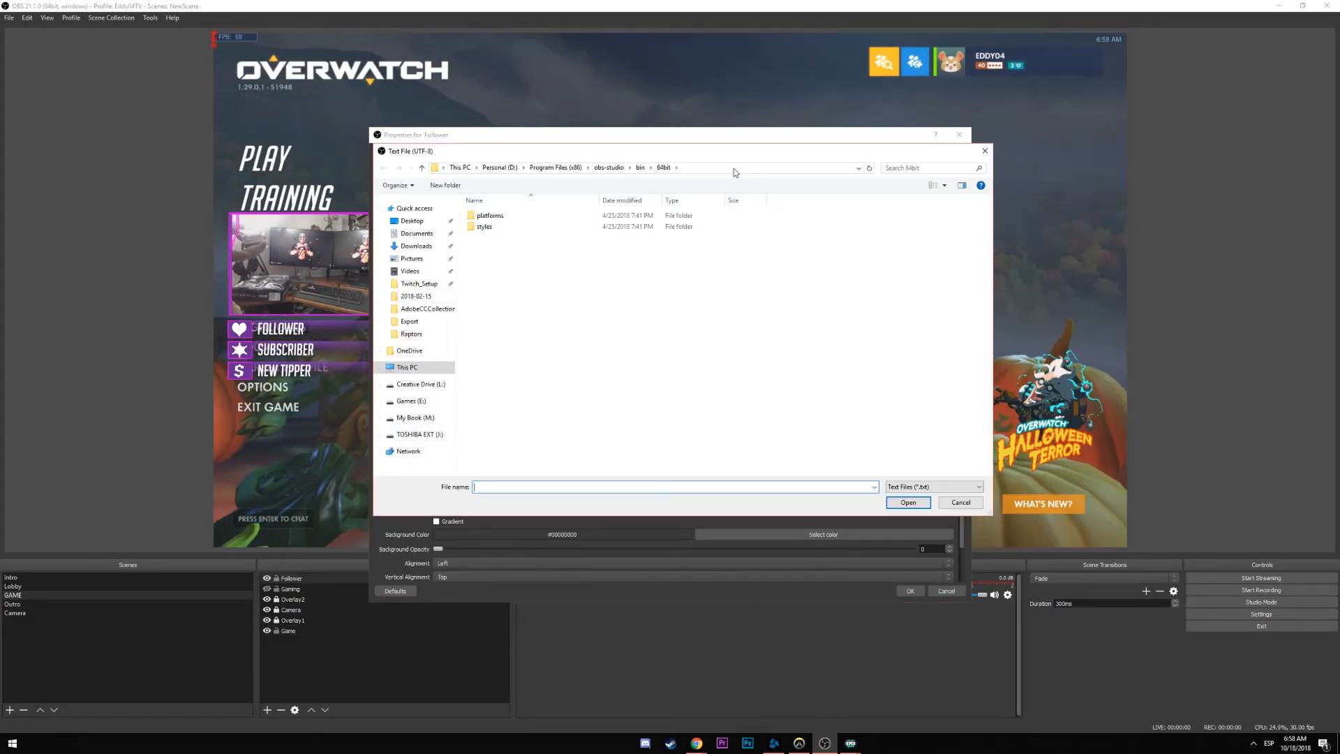